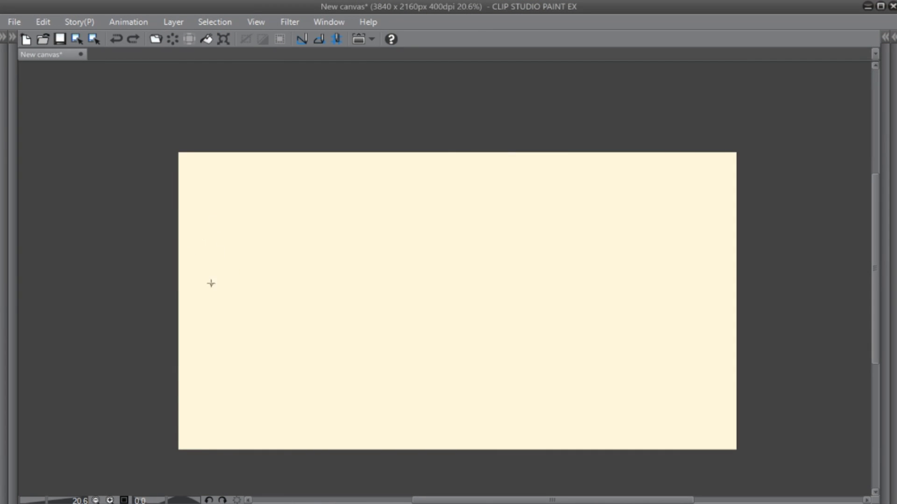
- Handwrite "# Howl Noise" in blue pencil across the canvas and underline it with one long curved stroke
mouse_move(226, 218)
left_mouse_down()
mouse_move(227, 307)
mouse_move(240, 292)
left_mouse_up()
left_click_drag(211, 256, 270, 215)
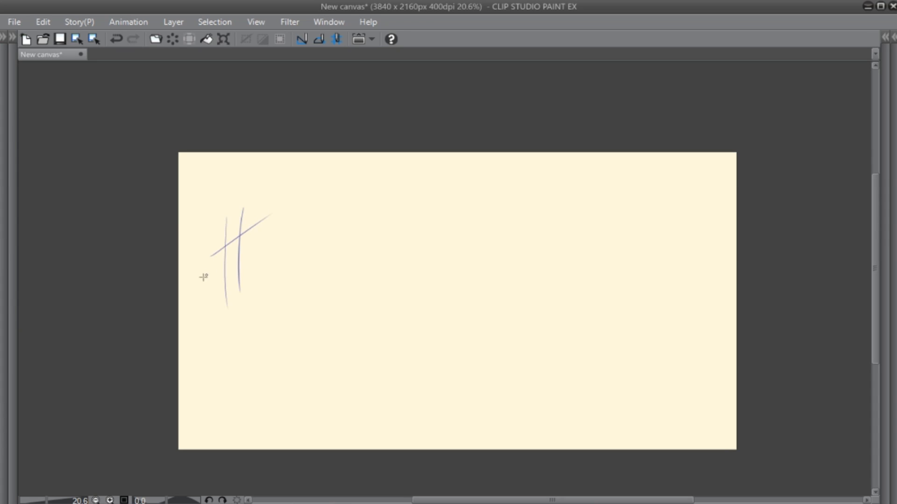
mouse_move(204, 277)
left_mouse_down()
mouse_move(279, 232)
mouse_move(298, 292)
left_mouse_up()
left_click_drag(322, 204, 318, 291)
mouse_move(300, 264)
left_mouse_down()
mouse_move(323, 257)
mouse_move(372, 266)
left_mouse_up()
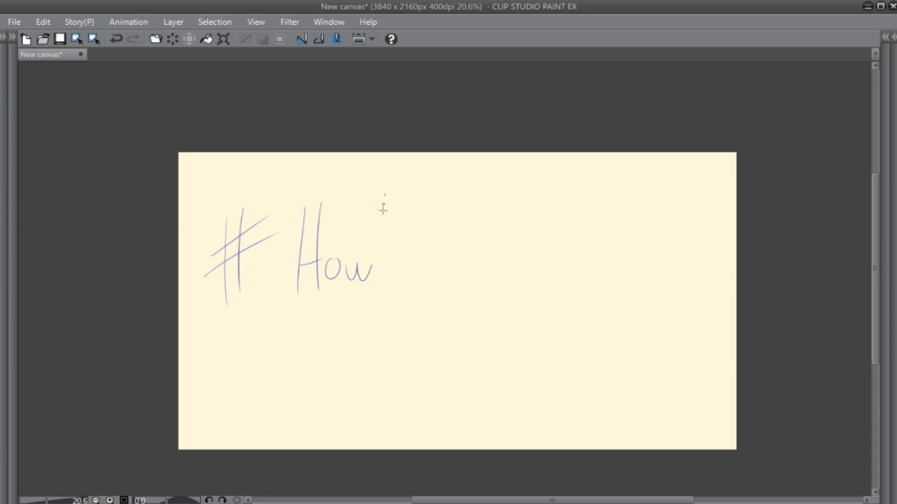
mouse_move(385, 195)
left_mouse_down()
mouse_move(383, 295)
mouse_move(454, 195)
left_mouse_up()
left_click_drag(479, 245, 477, 246)
left_click_drag(503, 252, 502, 281)
left_click_drag(503, 228, 503, 231)
mouse_move(531, 247)
left_mouse_down()
mouse_move(513, 273)
mouse_move(583, 257)
left_mouse_up()
left_click_drag(232, 344, 657, 292)
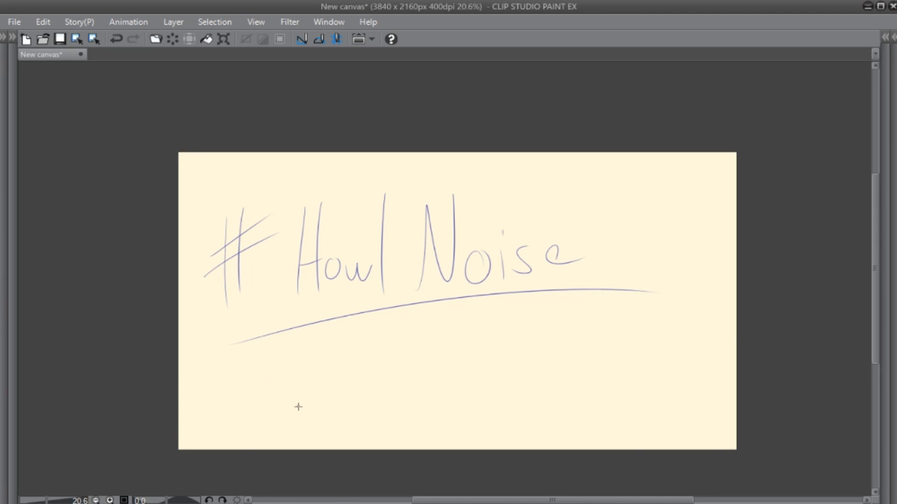
- Erase the curved underline and all of the handwritten lettering from the canvas
key("e")
left_click_drag(216, 350, 656, 292)
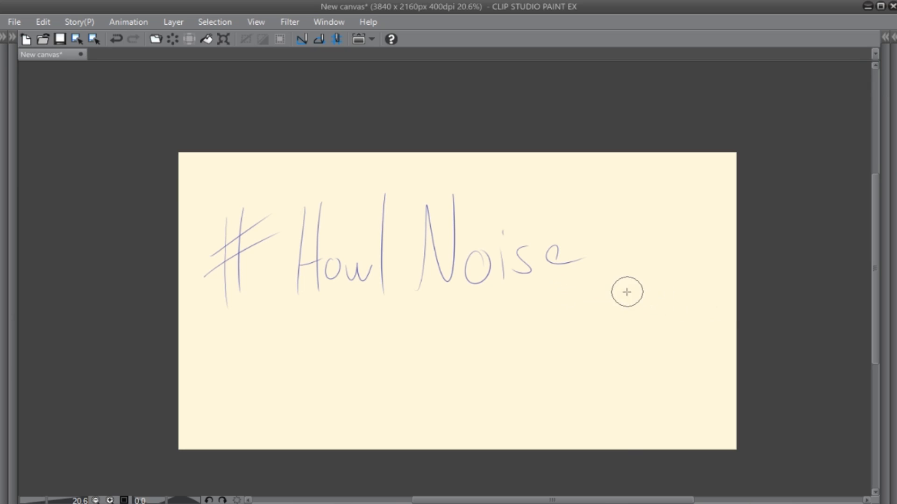
mouse_move(594, 256)
left_mouse_down()
mouse_move(514, 295)
mouse_move(498, 289)
mouse_move(496, 258)
mouse_move(484, 276)
mouse_move(471, 251)
mouse_move(443, 311)
mouse_move(422, 320)
mouse_move(406, 346)
mouse_move(378, 183)
mouse_move(368, 203)
mouse_move(331, 202)
mouse_move(323, 185)
mouse_move(306, 202)
mouse_move(273, 187)
mouse_move(249, 268)
mouse_move(251, 299)
mouse_move(227, 355)
mouse_move(192, 198)
left_mouse_up()
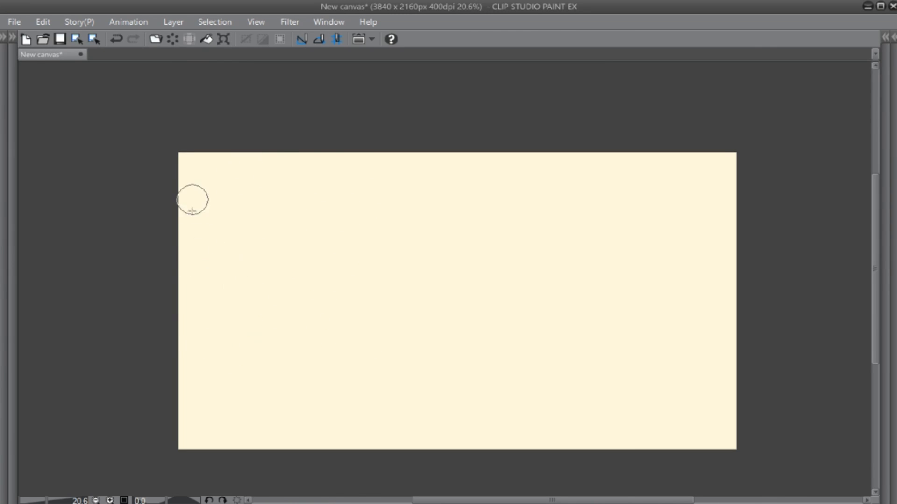
- Show the hidden palettes and switch to the 4B Real Pencil
key("Tab")
key("p")
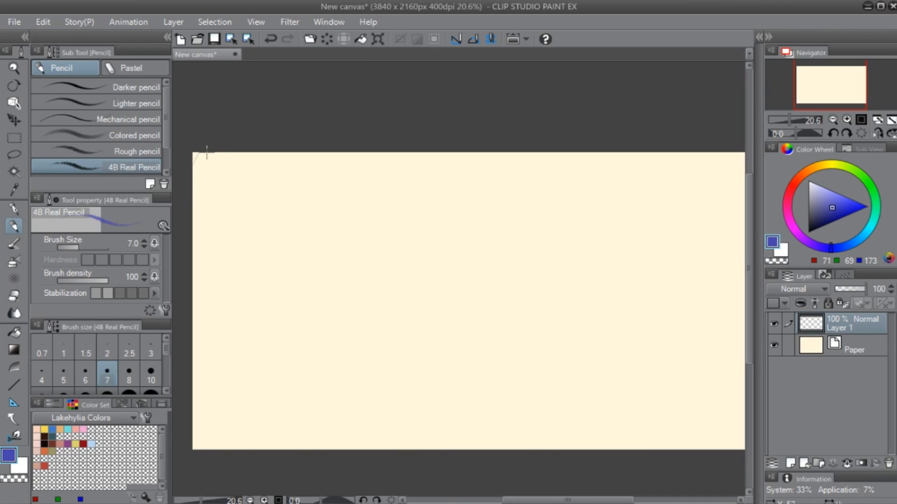
- Draw practice arcs across the canvas's upper-left corner and long sweeping curves through its middle and lower part
left_click_drag(207, 152, 193, 211)
left_click_drag(260, 119, 193, 238)
left_click_drag(298, 110, 193, 267)
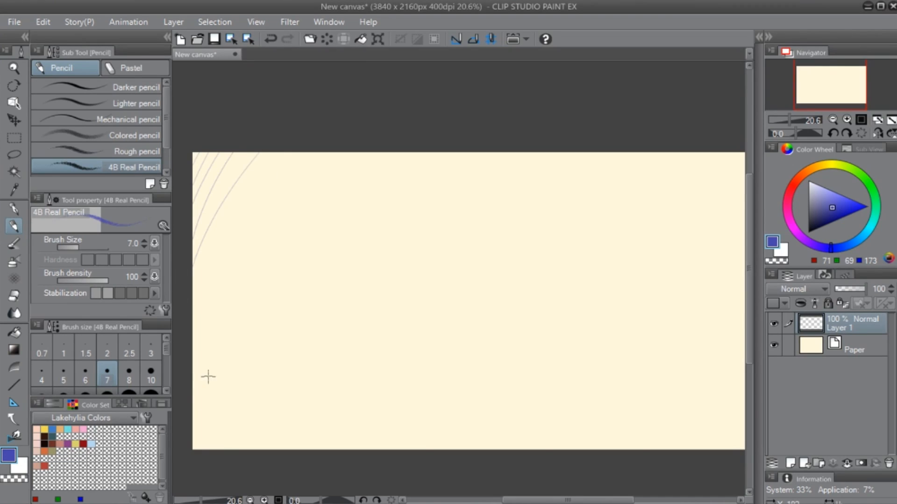
mouse_move(304, 129)
left_mouse_down()
mouse_move(182, 317)
mouse_move(409, 98)
left_mouse_up()
mouse_move(240, 220)
left_mouse_down()
mouse_move(307, 232)
mouse_move(282, 452)
left_mouse_up()
left_click_drag(351, 451, 514, 371)
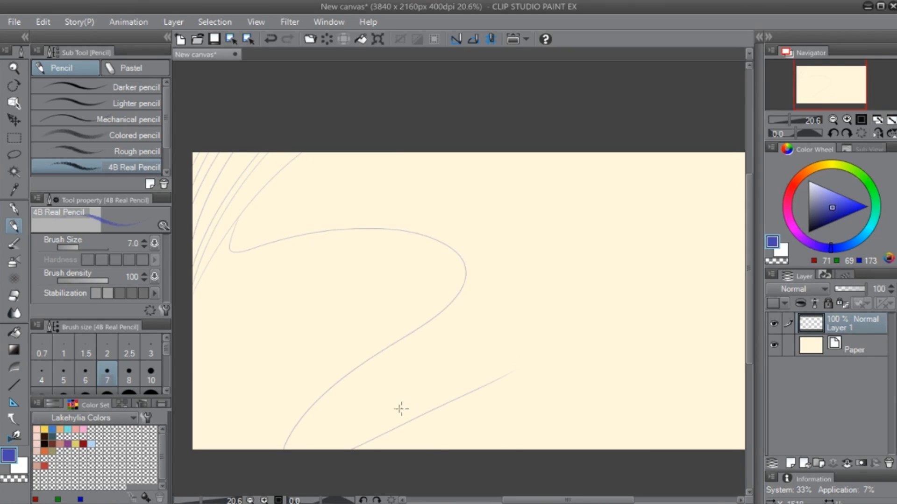
mouse_move(391, 347)
left_mouse_down()
mouse_move(368, 394)
mouse_move(366, 442)
left_mouse_up()
- Erase the practice arcs and sweeping curves from the canvas
key("e")
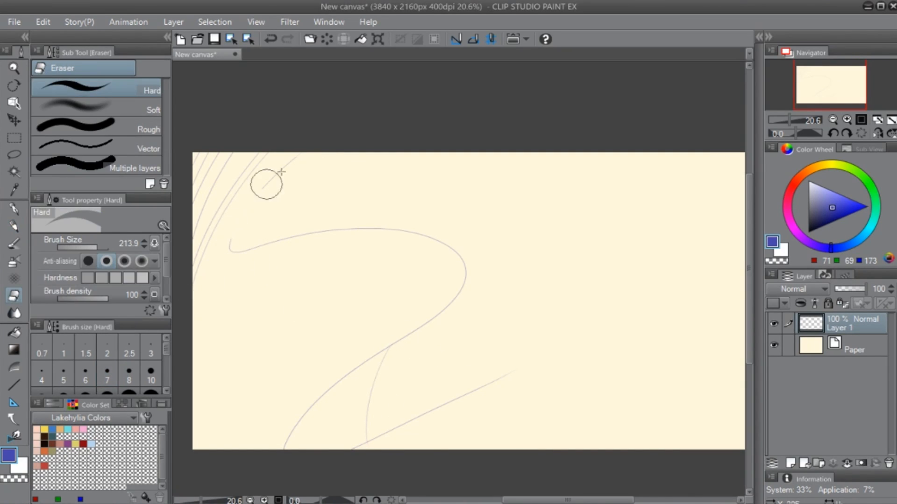
mouse_move(280, 173)
left_mouse_down()
mouse_move(288, 211)
mouse_move(275, 147)
mouse_move(198, 269)
mouse_move(255, 173)
mouse_move(259, 133)
mouse_move(188, 295)
mouse_move(231, 135)
mouse_move(187, 210)
mouse_move(198, 146)
mouse_move(227, 245)
mouse_move(354, 217)
mouse_move(449, 262)
mouse_move(337, 230)
left_mouse_up()
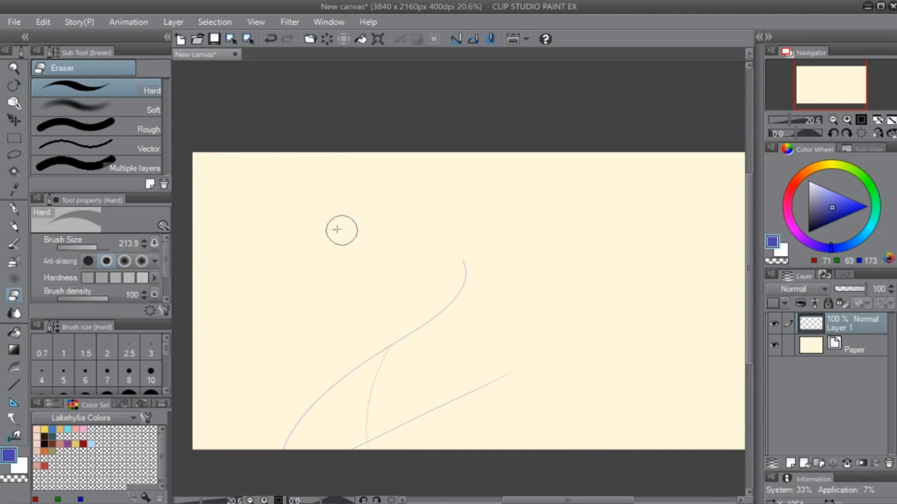
mouse_move(464, 265)
left_mouse_down()
mouse_move(455, 288)
mouse_move(312, 405)
mouse_move(302, 428)
mouse_move(379, 372)
mouse_move(331, 437)
mouse_move(513, 363)
mouse_move(414, 436)
mouse_move(450, 304)
left_mouse_up()
- Draw loose pencil strokes near the canvas's upper-left corner and erase them
key("p")
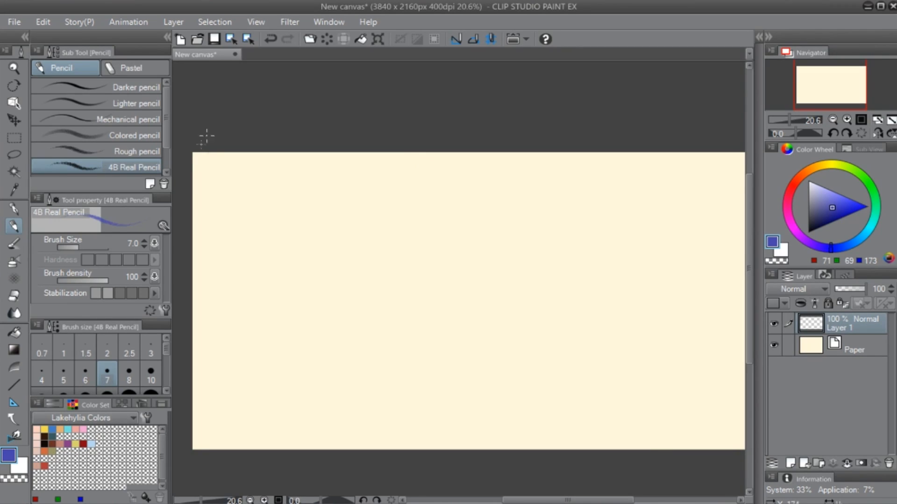
mouse_move(194, 153)
left_mouse_down()
mouse_move(204, 224)
mouse_move(210, 194)
mouse_move(190, 146)
mouse_move(224, 234)
left_mouse_up()
key("e")
key("p")
- Draw a series of short parallel pencil strokes cutting diagonally across the canvas's upper-left corner
scroll(295, 314, "up", 1)
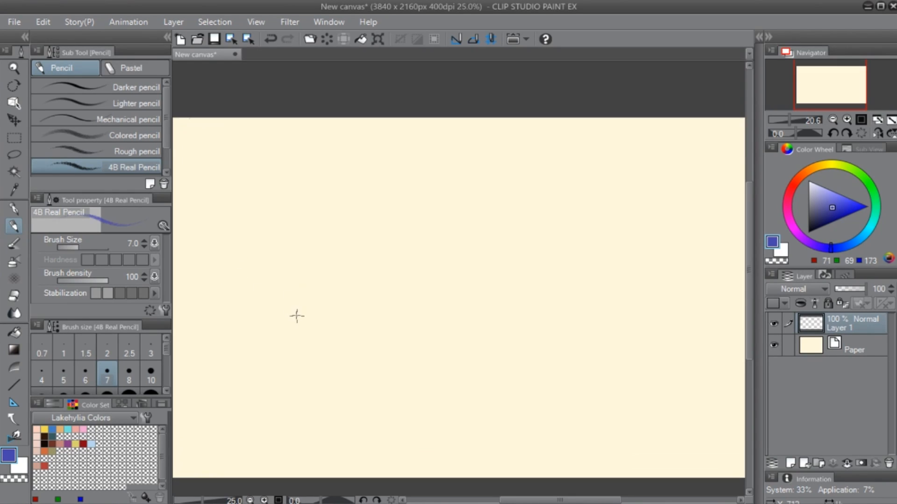
left_click_drag(275, 250, 359, 255)
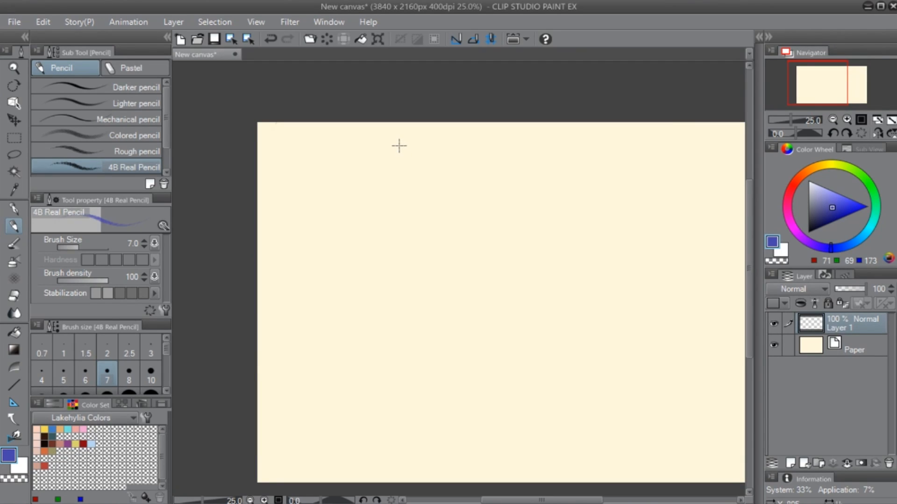
left_click_drag(256, 134, 299, 104)
left_click_drag(258, 156, 291, 119)
left_click_drag(258, 184, 304, 117)
left_click_drag(258, 201, 313, 124)
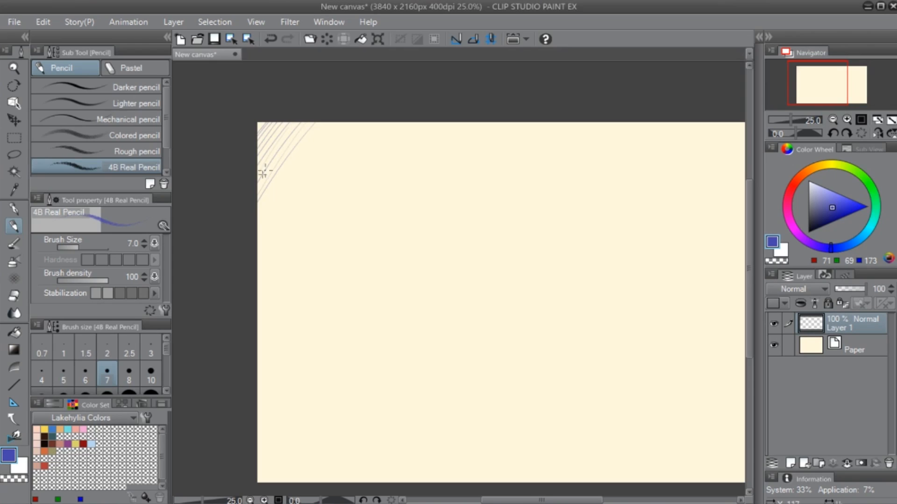
- Erase the diagonal parallel strokes from the canvas's upper-left corner
key("e")
mouse_move(250, 168)
left_mouse_down()
mouse_move(261, 133)
mouse_move(259, 229)
mouse_move(280, 156)
mouse_move(255, 119)
mouse_move(417, 111)
left_mouse_up()
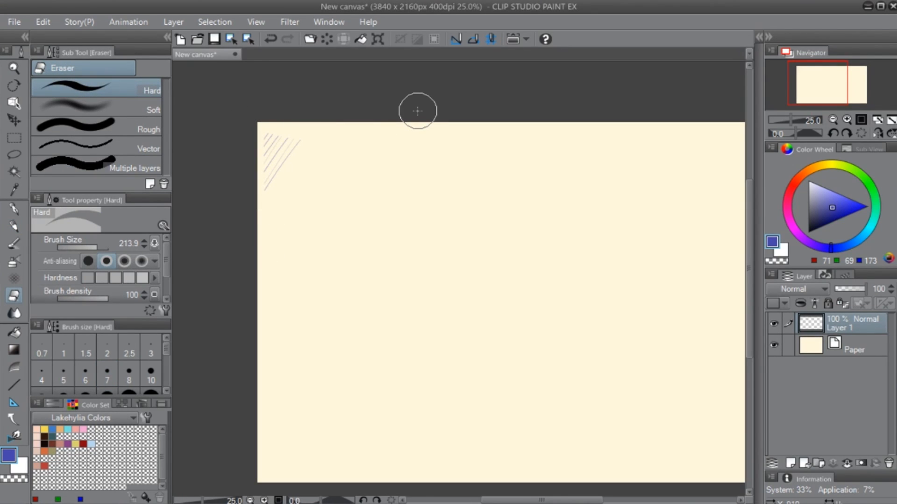
mouse_move(246, 84)
left_mouse_down()
mouse_move(262, 126)
mouse_move(268, 120)
mouse_move(268, 183)
mouse_move(270, 136)
mouse_move(286, 154)
mouse_move(310, 148)
left_mouse_up()
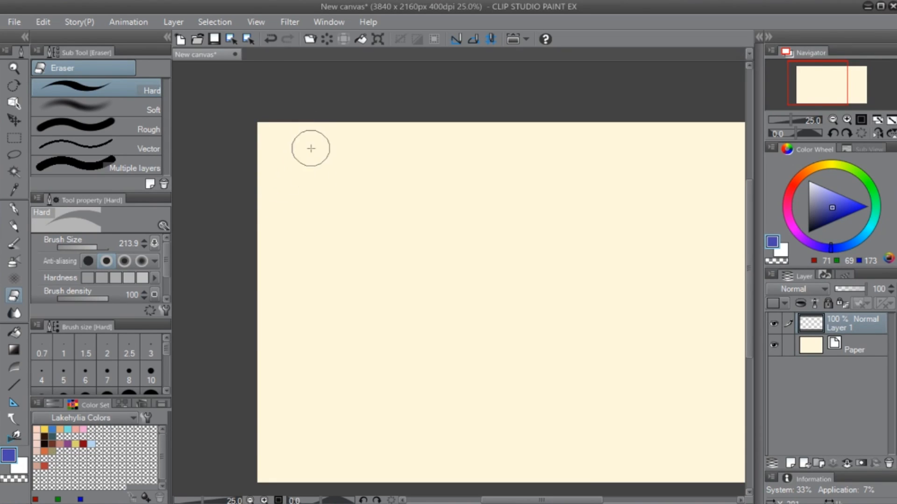
- Draw a large slanted loop and several loose curved pencil strokes across the middle of the canvas
key("p")
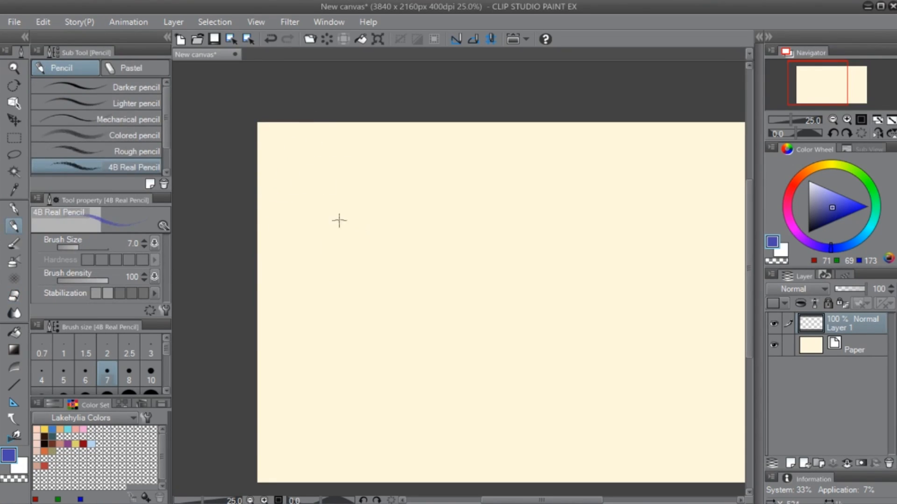
mouse_move(436, 255)
left_mouse_down()
mouse_move(338, 242)
mouse_move(406, 345)
left_mouse_up()
left_click_drag(463, 254, 423, 344)
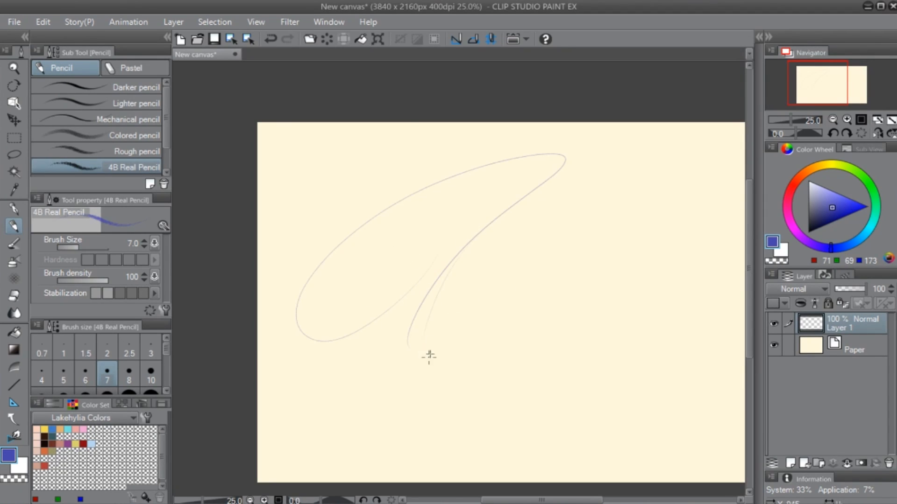
left_click_drag(458, 261, 433, 351)
mouse_move(476, 238)
left_mouse_down()
mouse_move(464, 254)
mouse_move(448, 358)
left_mouse_up()
mouse_move(444, 327)
left_mouse_down()
mouse_move(499, 311)
mouse_move(574, 184)
mouse_move(549, 351)
mouse_move(558, 352)
mouse_move(625, 219)
left_mouse_up()
mouse_move(613, 254)
left_mouse_down()
mouse_move(633, 352)
mouse_move(606, 365)
mouse_move(559, 362)
left_mouse_up()
- Erase the large loop and loose curves from the middle of the canvas
key("space")
key("e")
mouse_move(380, 240)
left_mouse_down()
mouse_move(343, 296)
mouse_move(268, 343)
mouse_move(241, 321)
mouse_move(343, 192)
mouse_move(484, 146)
mouse_move(506, 149)
mouse_move(493, 175)
mouse_move(367, 290)
mouse_move(350, 346)
left_mouse_up()
mouse_move(446, 203)
left_mouse_down()
mouse_move(377, 369)
mouse_move(399, 291)
mouse_move(506, 197)
mouse_move(470, 292)
mouse_move(435, 346)
mouse_move(454, 316)
mouse_move(488, 305)
mouse_move(492, 356)
mouse_move(589, 191)
mouse_move(540, 352)
mouse_move(503, 370)
left_mouse_up()
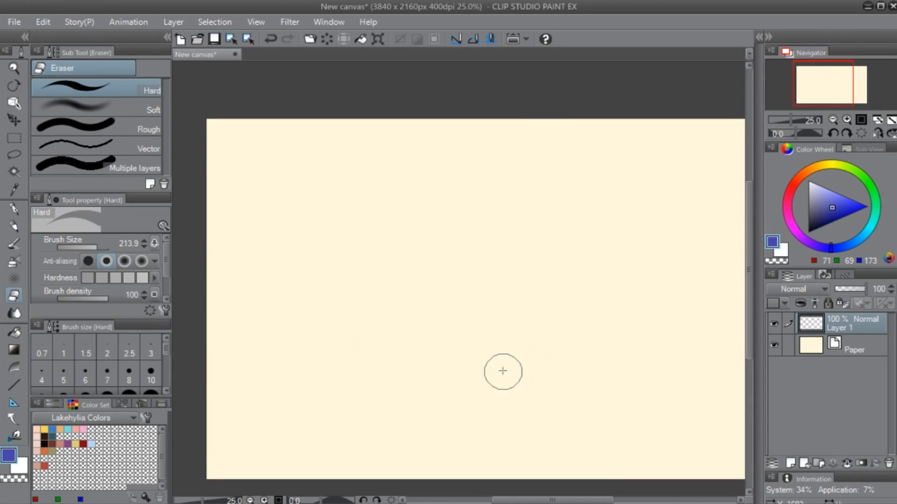
- Place a vertical two-line symmetrical ruler in the left part of the canvas and shift it slightly toward the centre
key("p")
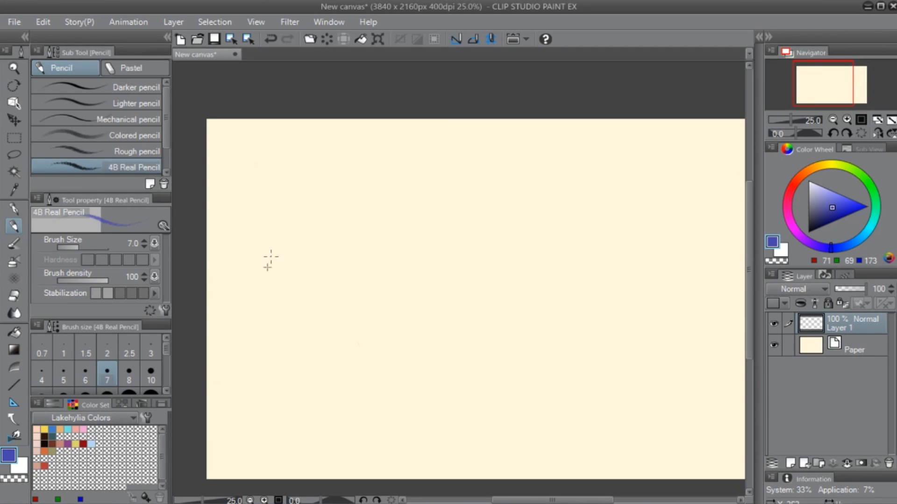
key("u")
left_click_drag(318, 140, 321, 387)
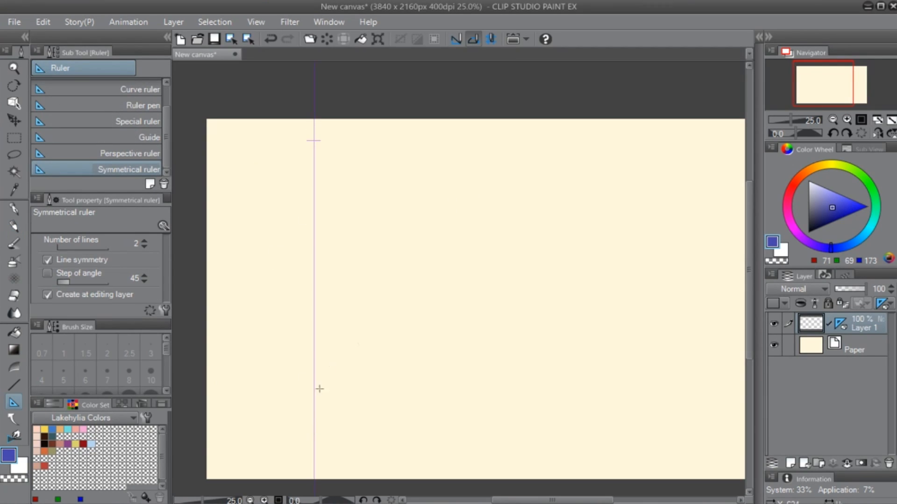
key("o")
mouse_move(320, 161)
left_mouse_down()
mouse_move(360, 188)
mouse_move(359, 196)
mouse_move(341, 200)
mouse_move(340, 193)
mouse_move(344, 212)
mouse_move(359, 167)
mouse_move(360, 215)
left_mouse_up()
- Sketch the figure's mirrored head circle, shoulder line and tapering torso in pencil, and move the layer up toward the canvas's upper edge
key("p")
key("ctrl+z")
key("ctrl+z")
mouse_move(351, 168)
left_mouse_down()
mouse_move(373, 168)
mouse_move(374, 205)
mouse_move(342, 178)
mouse_move(380, 220)
mouse_move(341, 224)
mouse_move(369, 224)
mouse_move(341, 287)
left_mouse_up()
key("ctrl+z")
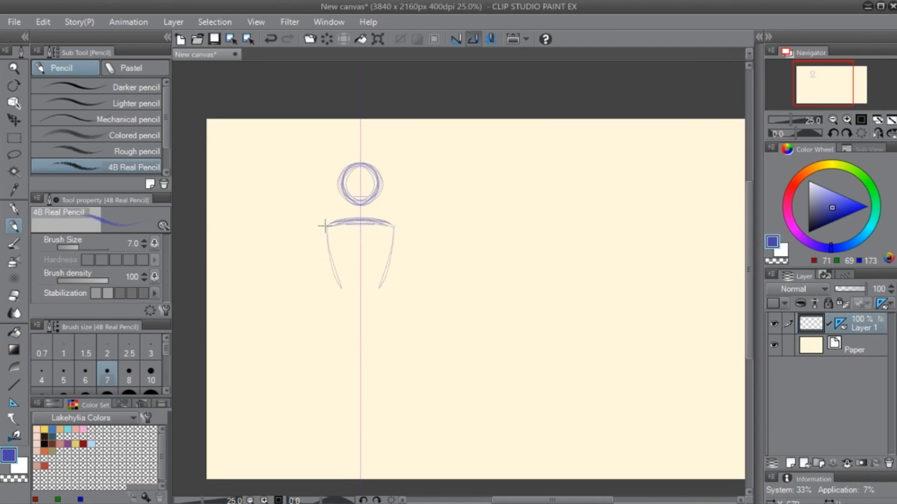
left_click_drag(325, 229, 340, 287)
mouse_move(372, 219)
left_mouse_down()
mouse_move(396, 228)
mouse_move(380, 290)
left_mouse_up()
key("k")
left_click_drag(381, 246, 379, 241)
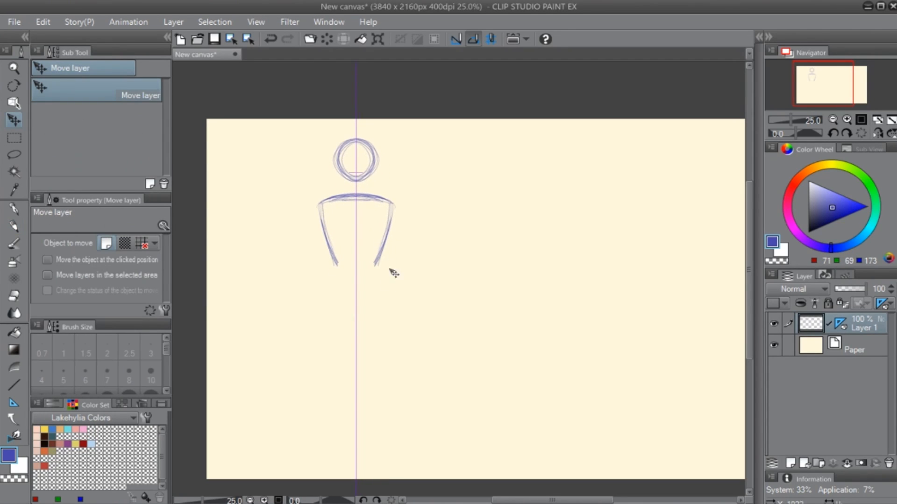
- Sketch the mirrored waistline, pelvis and hip lines below the torso
key("p")
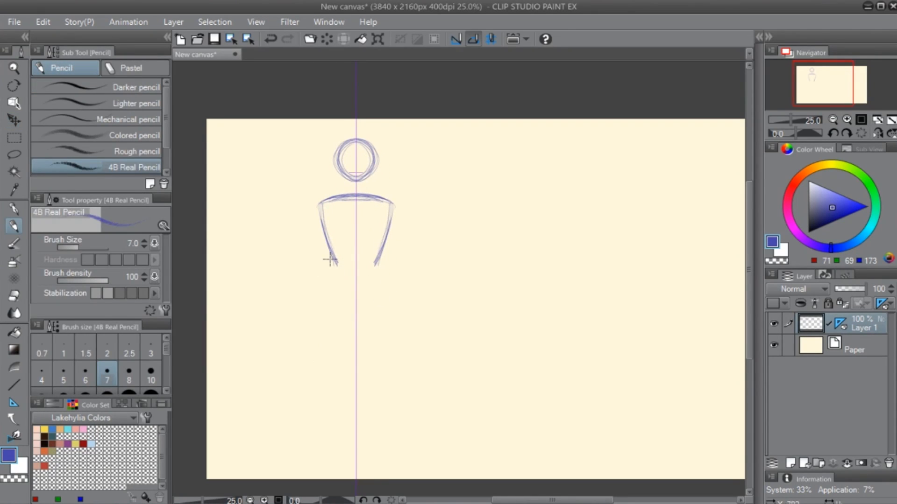
mouse_move(318, 264)
left_mouse_down()
mouse_move(358, 266)
mouse_move(333, 265)
mouse_move(329, 309)
left_mouse_up()
mouse_move(330, 304)
left_mouse_down()
mouse_move(356, 312)
mouse_move(332, 269)
mouse_move(328, 366)
left_mouse_up()
- Sketch mirrored thighs and bulging calves below the pelvis
left_click_drag(330, 281, 326, 384)
left_click_drag(323, 298, 319, 383)
mouse_move(356, 312)
left_mouse_down()
mouse_move(327, 378)
mouse_move(326, 366)
left_mouse_up()
mouse_move(323, 329)
left_mouse_down()
mouse_move(310, 360)
mouse_move(313, 442)
left_mouse_up()
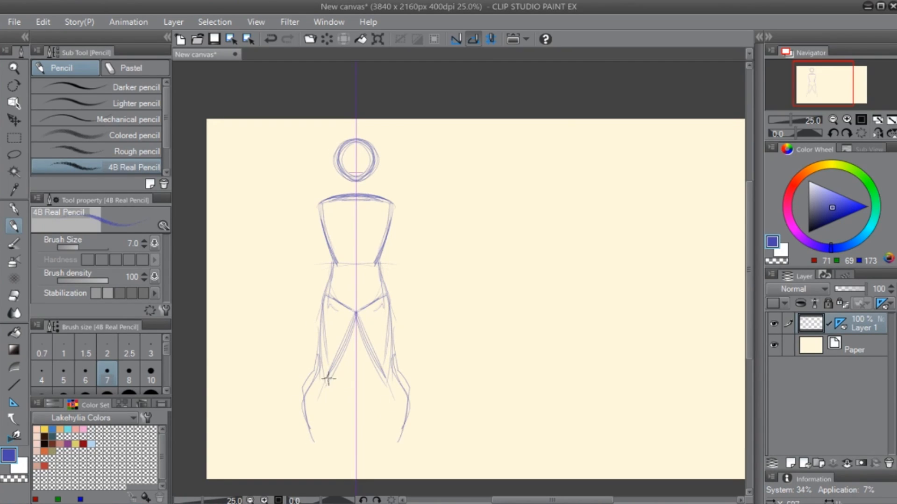
mouse_move(331, 372)
left_mouse_down()
mouse_move(324, 448)
mouse_move(350, 369)
left_mouse_up()
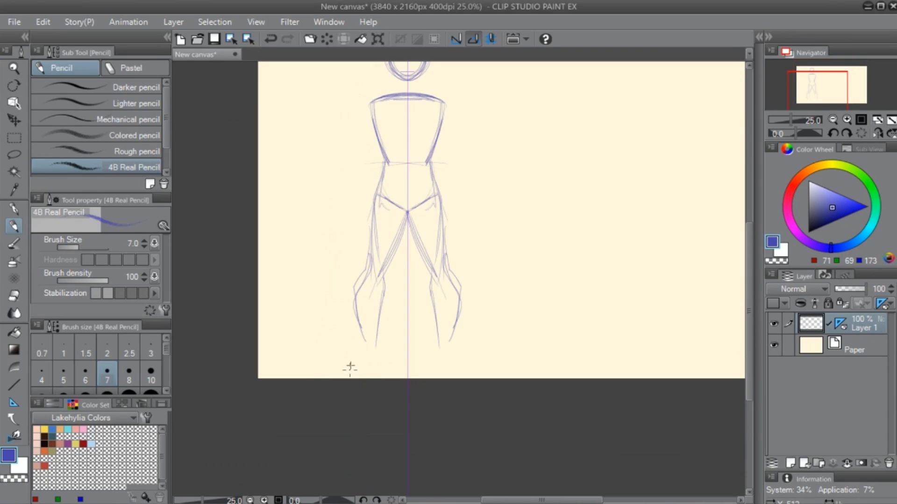
- Strengthen the outer calf lines and add mirrored feet near the canvas's lower edge
left_click_drag(360, 289, 363, 338)
mouse_move(370, 263)
left_mouse_down()
mouse_move(364, 346)
mouse_move(348, 368)
left_mouse_up()
left_click_drag(348, 368, 377, 362)
left_click_drag(493, 310, 472, 320)
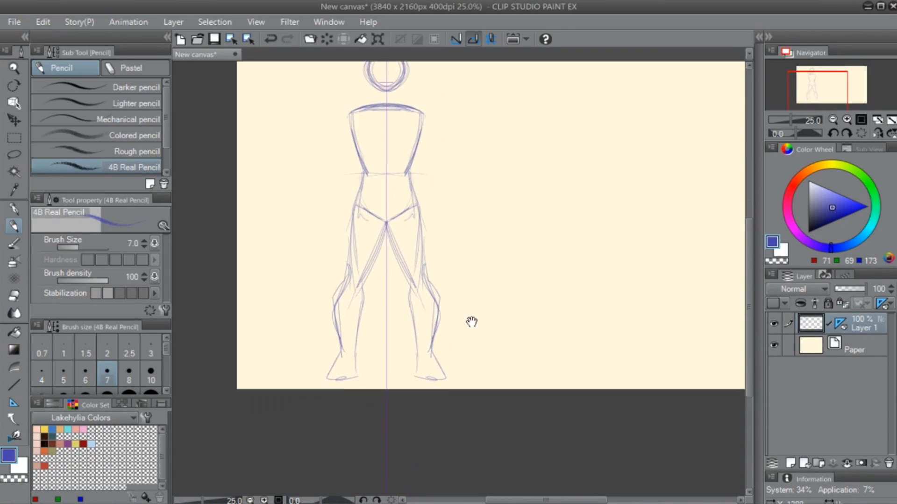
- Undo the feet, calf and inner thigh strokes back to the outer thigh lines
key("ctrl+z")
key("ctrl+z")
key("ctrl+z")
key("ctrl+z")
key("ctrl+z")
key("ctrl+z")
key("ctrl+z")
key("ctrl+z")
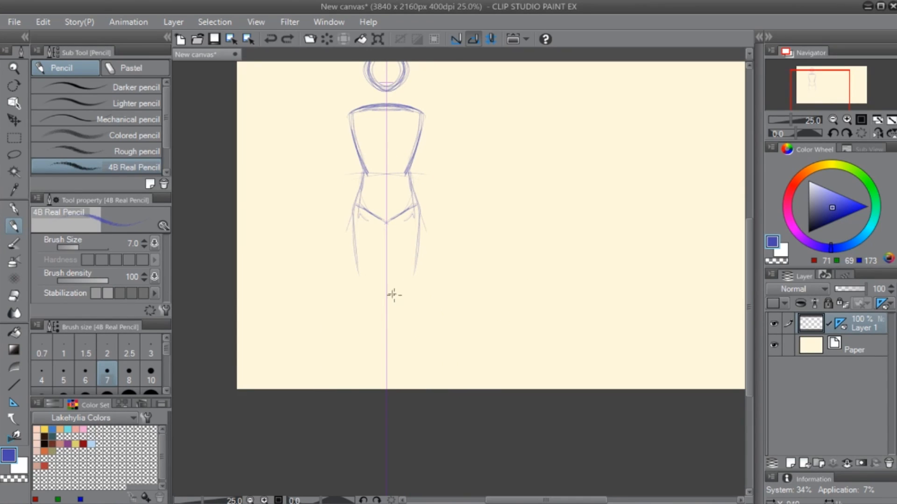
- Try new thigh strokes below the hips, undo them, and erase the left outer thigh line
left_click_drag(353, 233, 365, 292)
left_click_drag(353, 209, 365, 285)
key("ctrl+z")
key("ctrl+z")
key("e")
key("p")
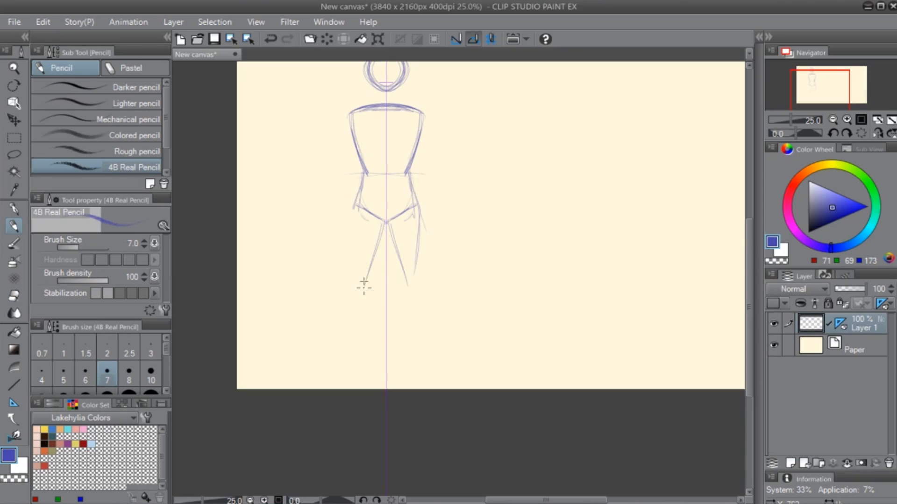
- Redraw the figure's mirrored inner and outer thighs, knees and calf outlines
left_click_drag(382, 225, 366, 292)
left_click_drag(363, 174, 348, 279)
mouse_move(352, 194)
left_mouse_down()
mouse_move(346, 289)
mouse_move(370, 297)
mouse_move(359, 346)
left_mouse_up()
left_click_drag(366, 280, 361, 344)
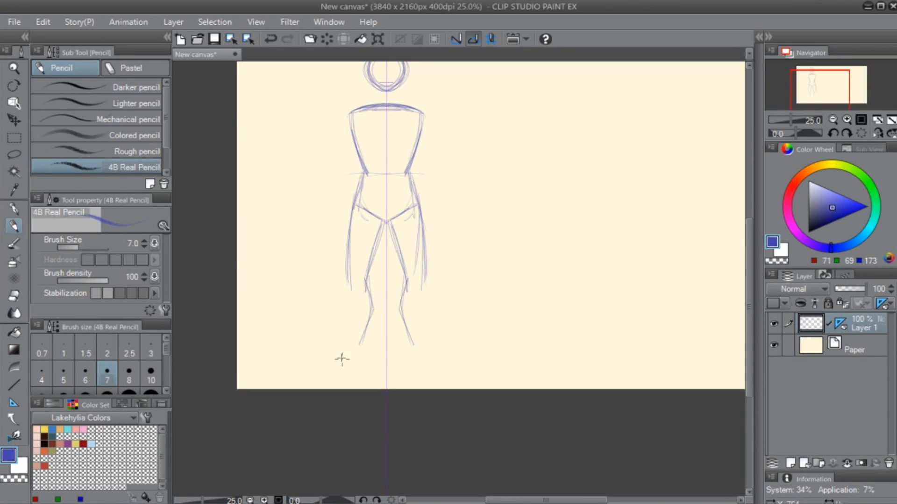
mouse_move(347, 276)
left_mouse_down()
mouse_move(350, 298)
mouse_move(357, 288)
mouse_move(357, 280)
mouse_move(345, 293)
mouse_move(346, 353)
left_mouse_up()
left_click_drag(426, 282, 429, 354)
- Erase the lower inner calf lines and redraw them slanting outward toward the ankles
key("e")
left_click_drag(402, 322, 405, 326)
key("p")
left_click_drag(403, 289, 416, 346)
left_click_drag(403, 313, 422, 354)
left_click_drag(404, 317, 422, 355)
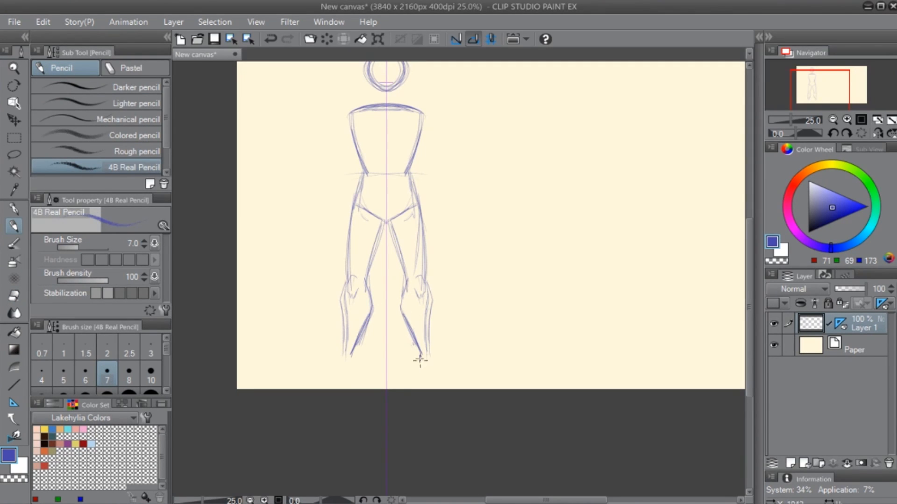
- Sketch the mirrored ankles and outward-pointing feet at the ends of the legs
left_click_drag(345, 353, 322, 382)
left_click_drag(323, 382, 340, 383)
mouse_move(339, 383)
left_mouse_down()
mouse_move(356, 374)
mouse_move(352, 349)
mouse_move(355, 370)
left_mouse_up()
left_click_drag(355, 370, 341, 380)
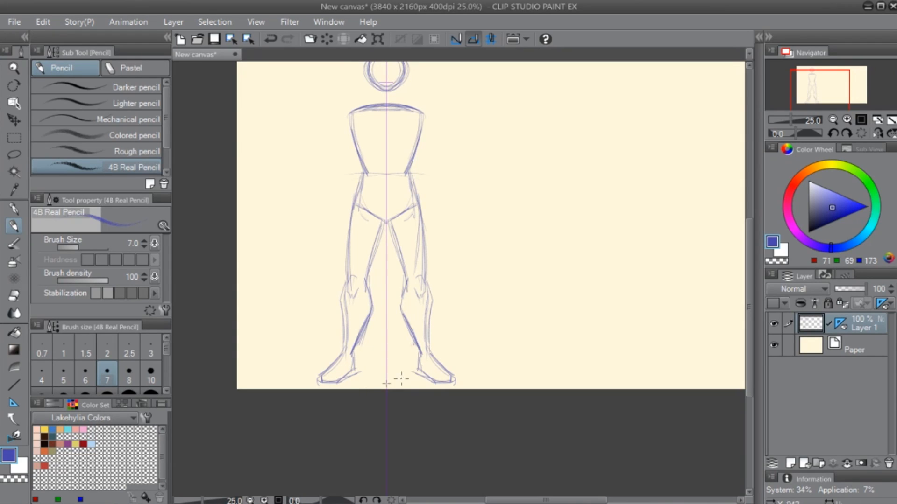
mouse_move(417, 346)
left_mouse_down()
mouse_move(430, 379)
mouse_move(457, 380)
left_mouse_up()
mouse_move(328, 368)
left_mouse_down()
mouse_move(315, 378)
mouse_move(326, 383)
left_mouse_up()
- Erase the V-shaped pelvis lines and hip construction marks between the thighs
mouse_move(453, 270)
left_mouse_down()
mouse_move(496, 336)
mouse_move(518, 271)
mouse_move(481, 344)
left_mouse_up()
key("e")
mouse_move(391, 293)
left_mouse_down()
mouse_move(392, 275)
mouse_move(394, 288)
mouse_move(442, 281)
left_mouse_up()
- Strengthen the outer hip and thigh contours of both legs with darker pencil strokes
key("p")
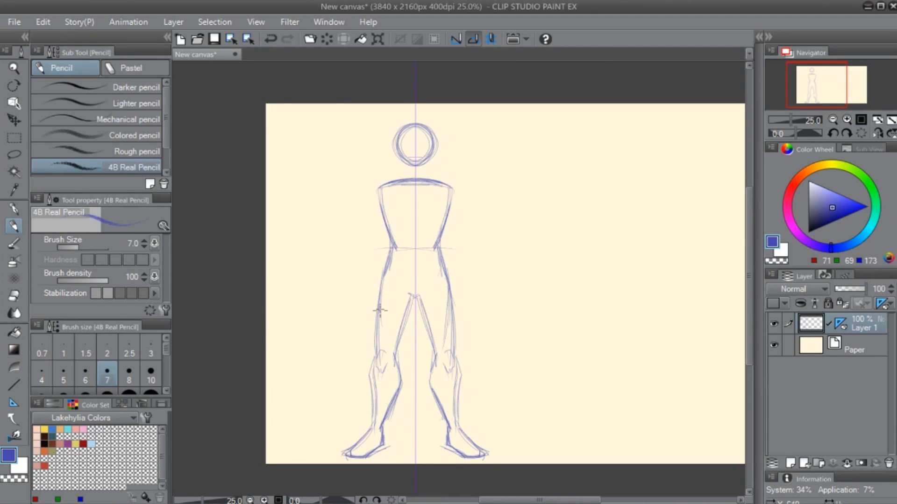
left_click_drag(389, 234, 377, 312)
left_click_drag(380, 277, 378, 354)
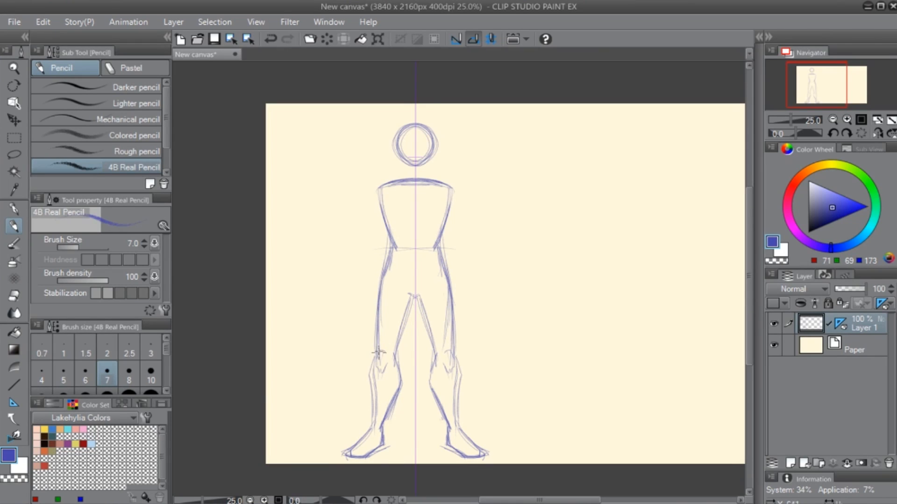
left_click_drag(440, 262, 448, 329)
left_click_drag(450, 288, 451, 347)
key("e")
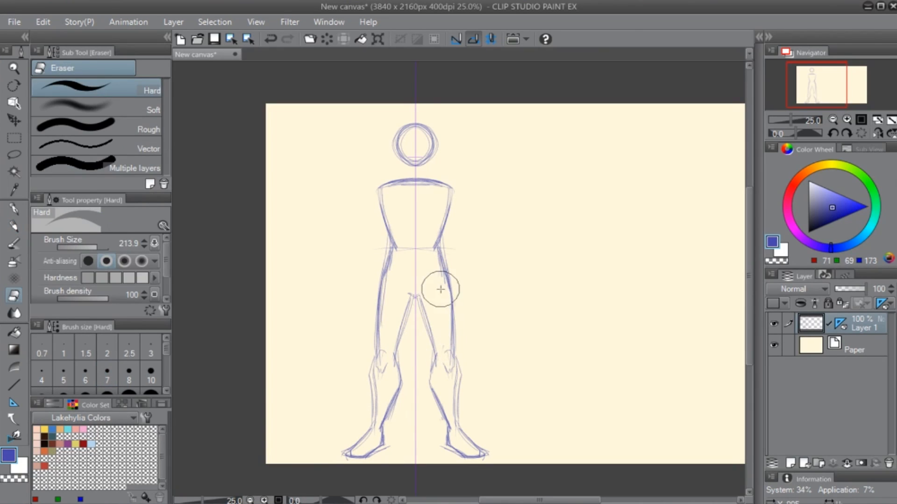
- Sketch the mirrored neck, sloping shoulders and horizontal chest line linking the head to the torso
key("p")
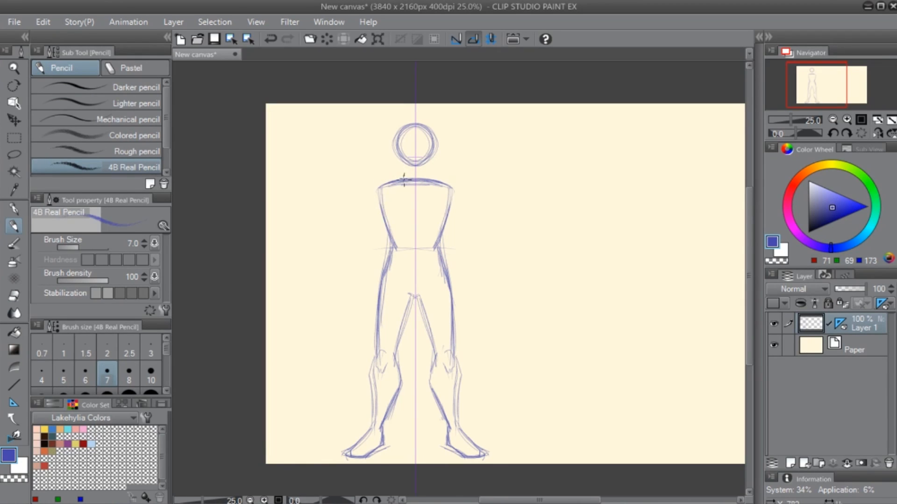
mouse_move(399, 149)
left_mouse_down()
mouse_move(435, 146)
mouse_move(402, 148)
mouse_move(415, 157)
mouse_move(398, 167)
mouse_move(414, 170)
left_mouse_up()
mouse_move(398, 163)
left_mouse_down()
mouse_move(425, 170)
mouse_move(395, 180)
left_mouse_up()
key("ctrl+z")
key("ctrl+z")
key("ctrl+z")
key("ctrl+z")
mouse_move(403, 173)
left_mouse_down()
mouse_move(364, 195)
mouse_move(362, 222)
left_mouse_up()
mouse_move(362, 222)
left_mouse_down()
mouse_move(371, 209)
mouse_move(434, 219)
left_mouse_up()
- Sketch the outer contours of both mirrored arms hanging down from the shoulders
left_click_drag(418, 292, 384, 305)
left_click_drag(348, 229, 334, 262)
mouse_move(326, 221)
left_mouse_down()
mouse_move(326, 268)
mouse_move(314, 265)
mouse_move(321, 306)
left_mouse_up()
left_click_drag(321, 250, 319, 307)
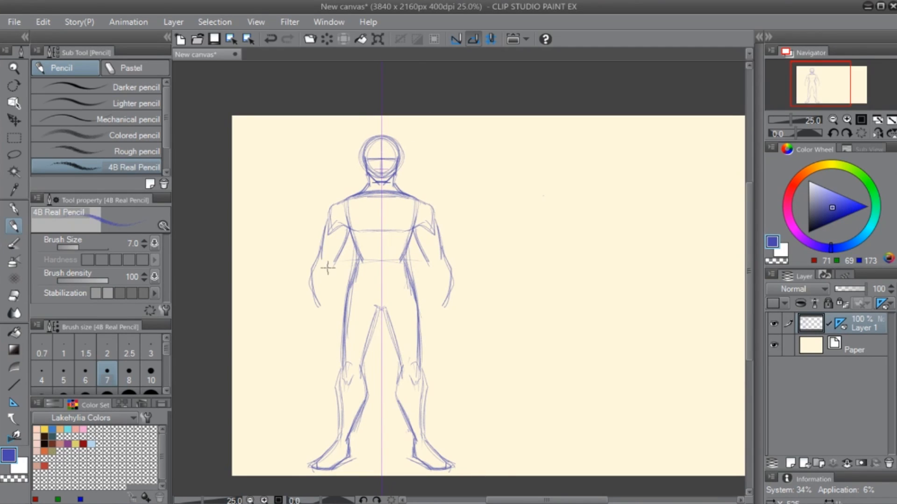
- Complete both forearms with darker outer curves and inner contours tapering toward the wrists
left_click_drag(324, 261, 328, 269)
left_click_drag(311, 271, 320, 313)
left_click_drag(311, 282, 320, 309)
left_click_drag(337, 264, 328, 315)
left_click_drag(425, 269, 436, 309)
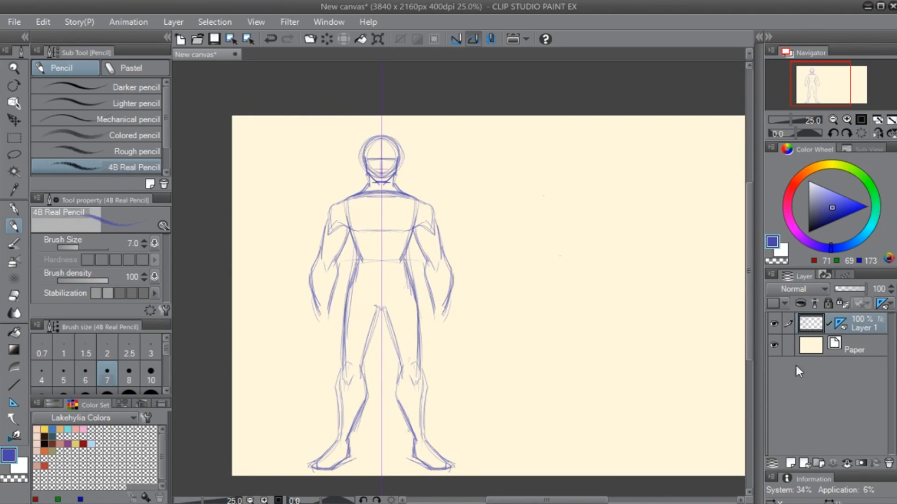
- Erase the lowered arm on the viewer's right and sketch an upper arm stretched out sideways, without symmetry
key("e")
mouse_move(429, 206)
left_mouse_down()
mouse_move(439, 307)
mouse_move(449, 286)
left_mouse_up()
key("p")
mouse_move(404, 192)
left_mouse_down()
mouse_move(428, 195)
mouse_move(416, 228)
left_mouse_up()
left_click_drag(468, 241, 425, 260)
left_click_drag(387, 218, 424, 225)
left_click_drag(387, 218, 427, 229)
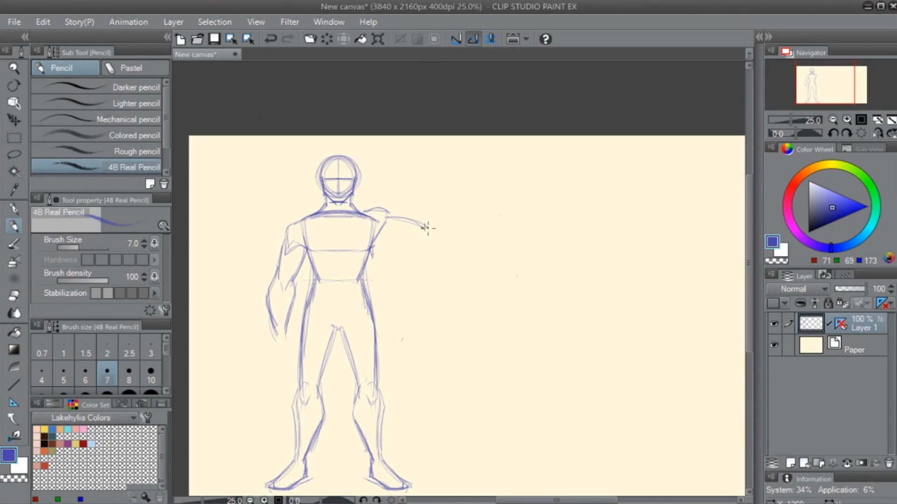
left_click_drag(369, 245, 427, 235)
left_click_drag(371, 238, 389, 222)
mouse_move(374, 239)
left_mouse_down()
mouse_move(413, 231)
mouse_move(362, 214)
mouse_move(370, 209)
mouse_move(362, 222)
mouse_move(371, 228)
mouse_move(418, 229)
mouse_move(394, 217)
mouse_move(425, 219)
mouse_move(377, 244)
mouse_move(467, 218)
left_mouse_up()
- Sketch the outstretched forearm from the elbow, tapering to the wrist
key("e")
key("p")
left_click_drag(411, 216, 474, 225)
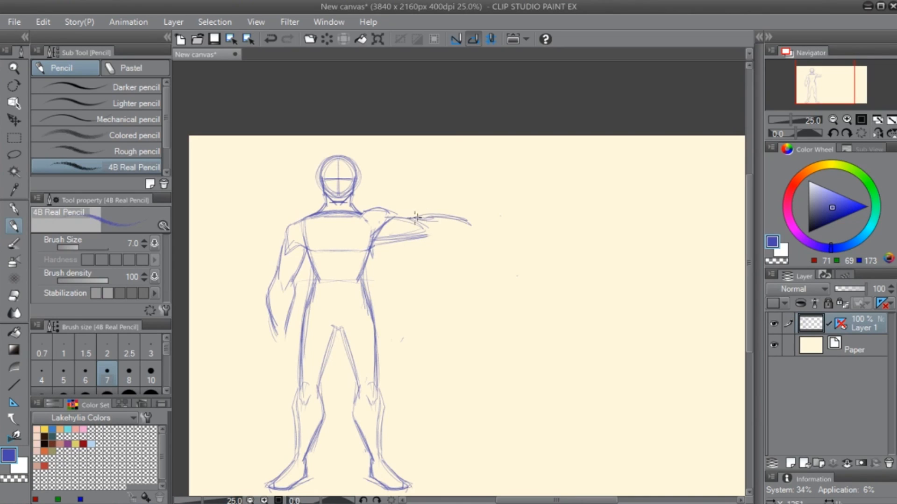
mouse_move(425, 239)
left_mouse_down()
mouse_move(480, 230)
mouse_move(470, 233)
left_mouse_up()
mouse_move(417, 218)
left_mouse_down()
mouse_move(435, 229)
mouse_move(424, 236)
left_mouse_up()
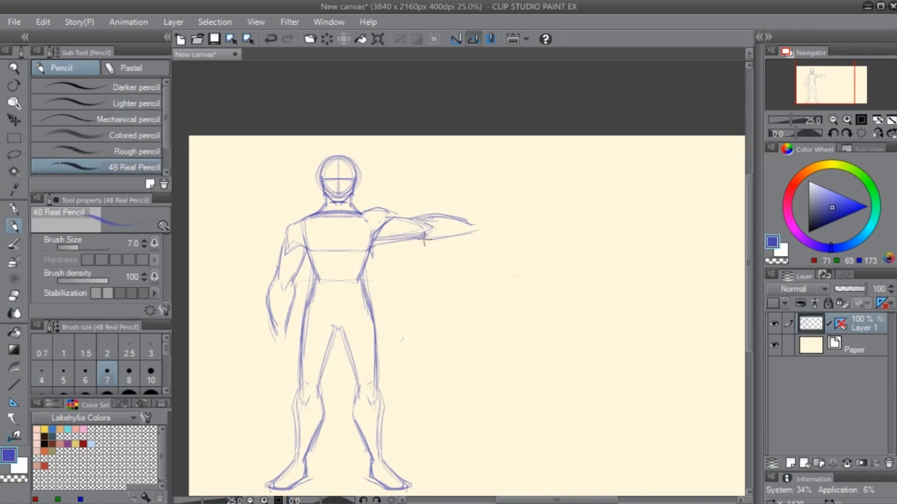
- Sketch an open hand with a thumb and spread fingers at the end of the outstretched arm
left_click_drag(468, 223, 512, 223)
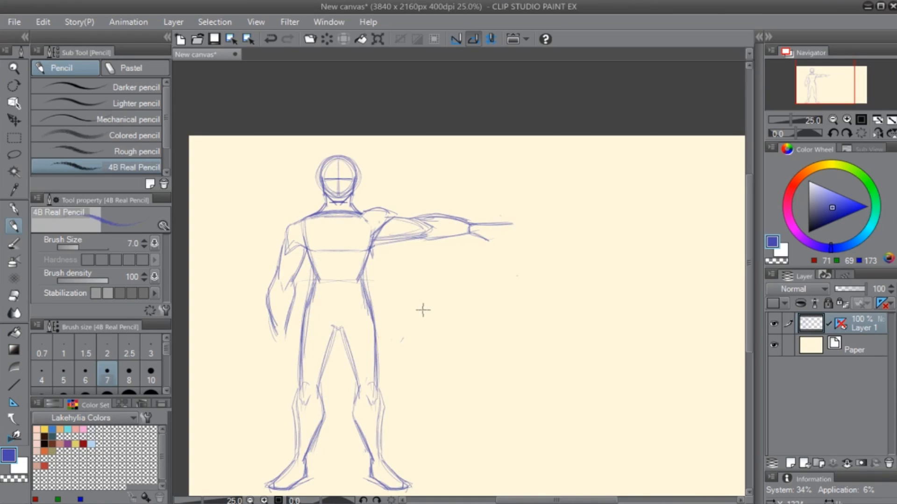
scroll(422, 310, "up", 1)
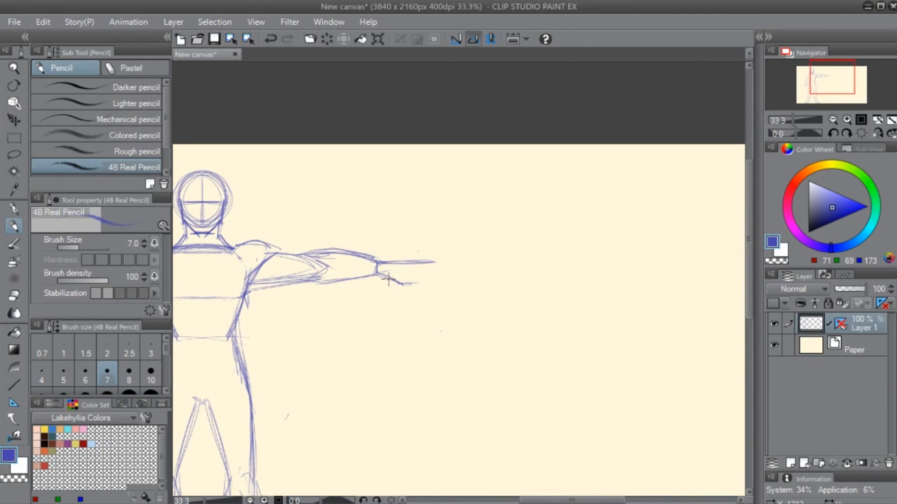
mouse_move(400, 278)
left_mouse_down()
mouse_move(422, 261)
mouse_move(461, 259)
mouse_move(413, 293)
left_mouse_up()
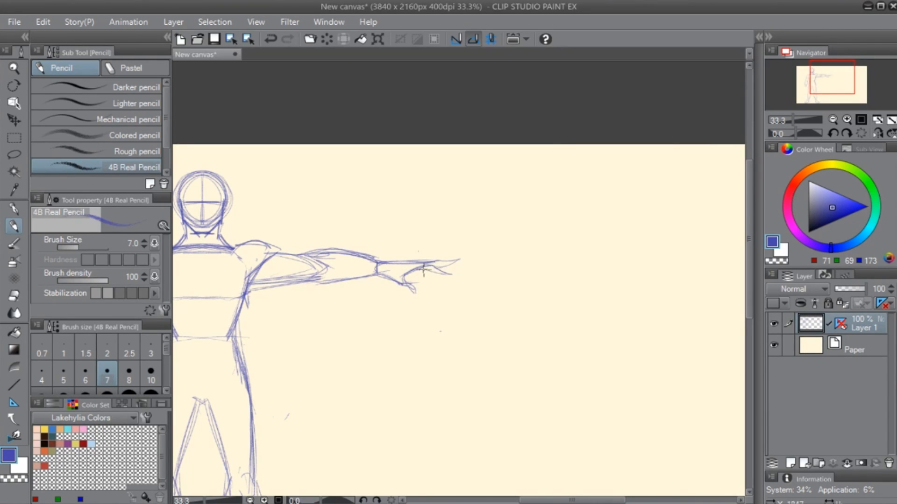
key("r")
mouse_move(430, 290)
left_mouse_down()
mouse_move(491, 314)
mouse_move(574, 246)
mouse_move(537, 241)
mouse_move(503, 253)
mouse_move(527, 256)
left_mouse_up()
key("p")
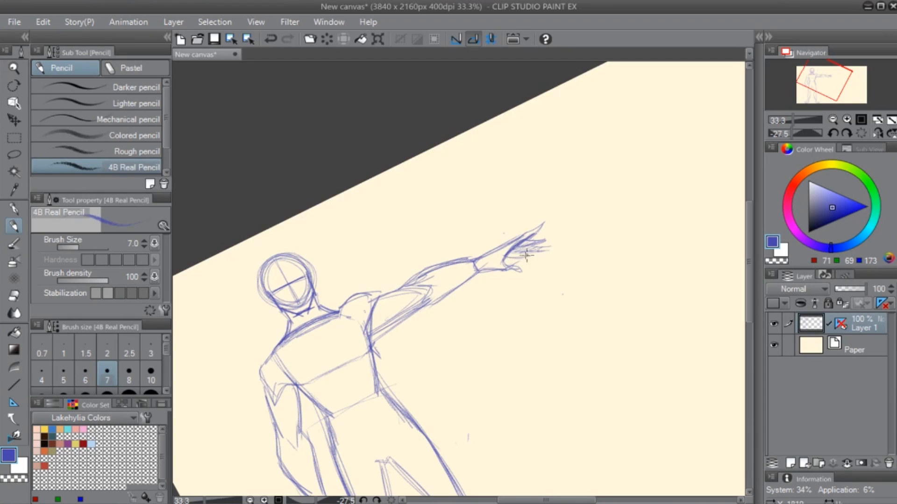
key("r")
double_click(589, 213)
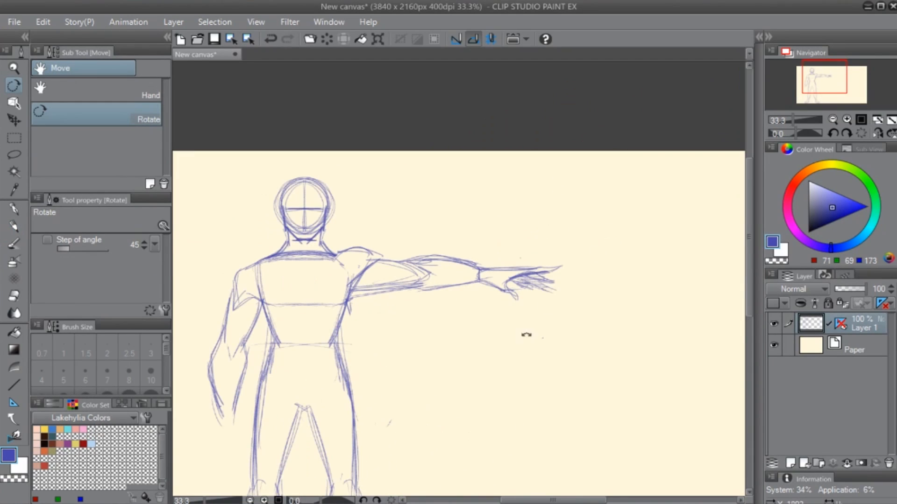
- Lasso the outstretched hand, scale it down slightly and fit it back onto the wrist
left_click_drag(555, 338, 571, 335)
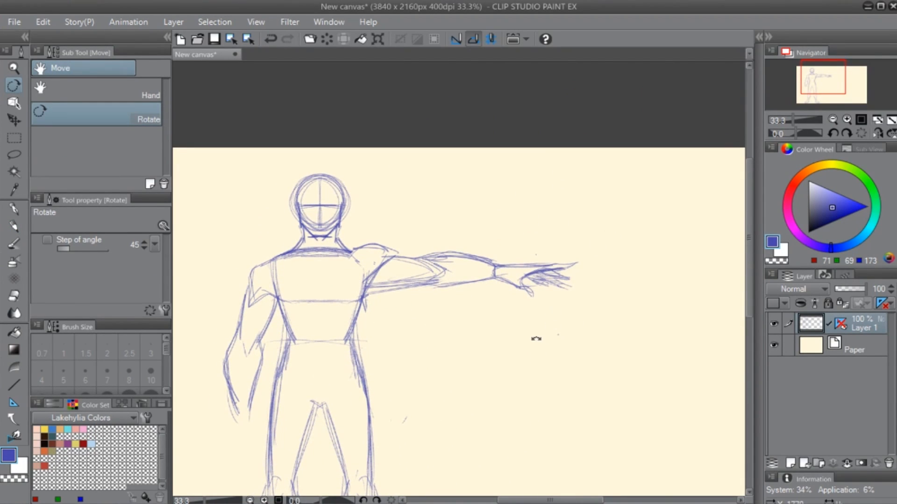
key("m")
mouse_move(496, 253)
left_mouse_down()
mouse_move(491, 272)
mouse_move(531, 234)
mouse_move(498, 252)
left_mouse_up()
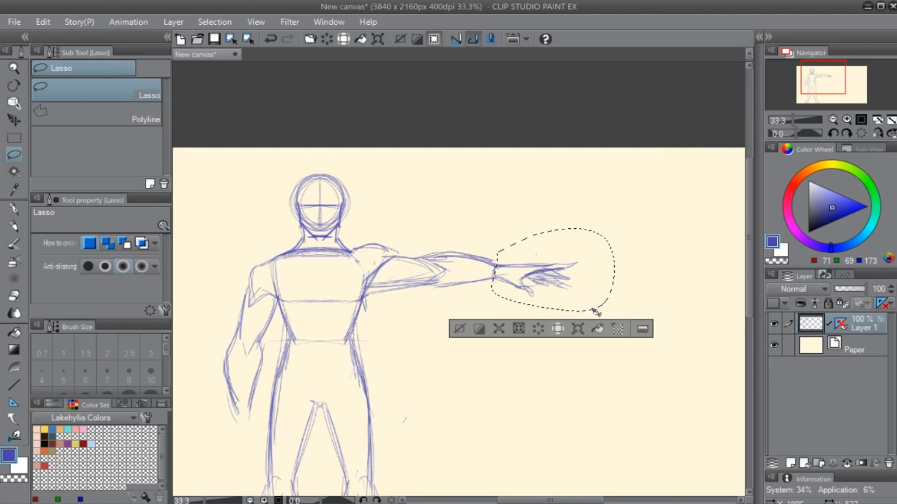
key("ctrl+t")
left_click_drag(615, 311, 602, 304)
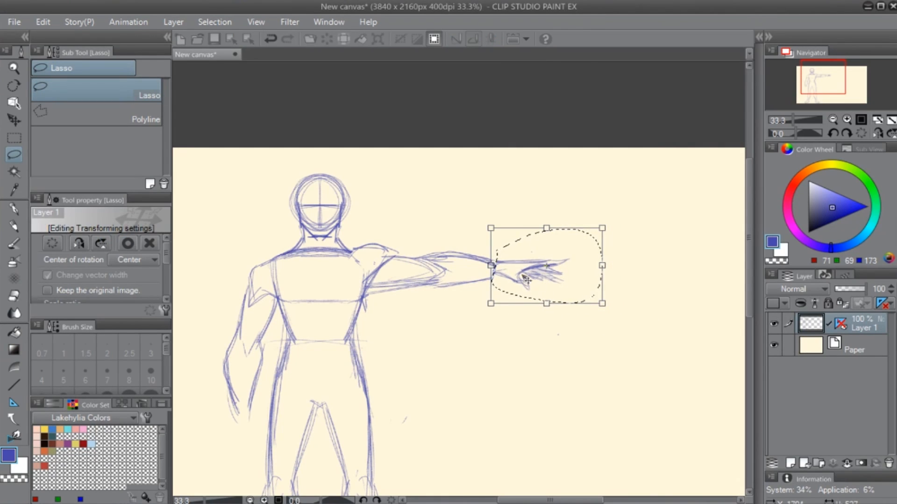
left_click_drag(523, 276, 521, 278)
key("Return")
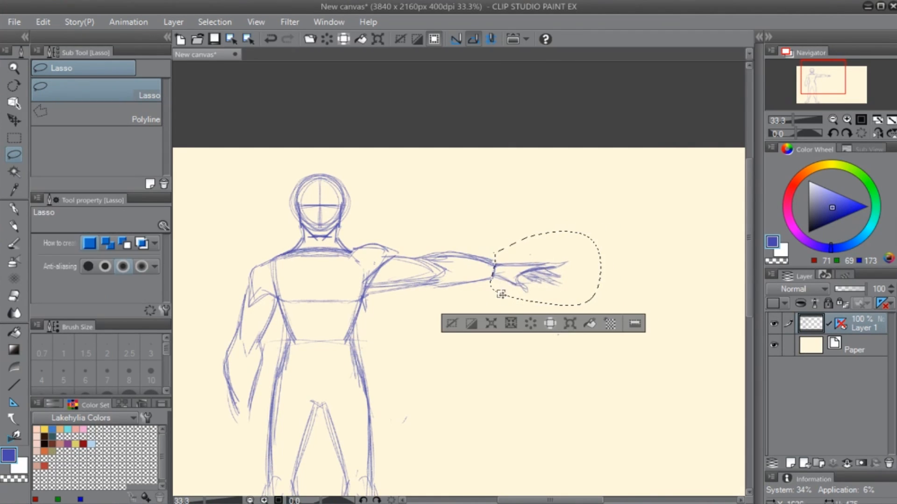
key("ctrl+d")
- Erase the inner construction lines around the outstretched elbow and redraw the underside of the upper arm
key("e")
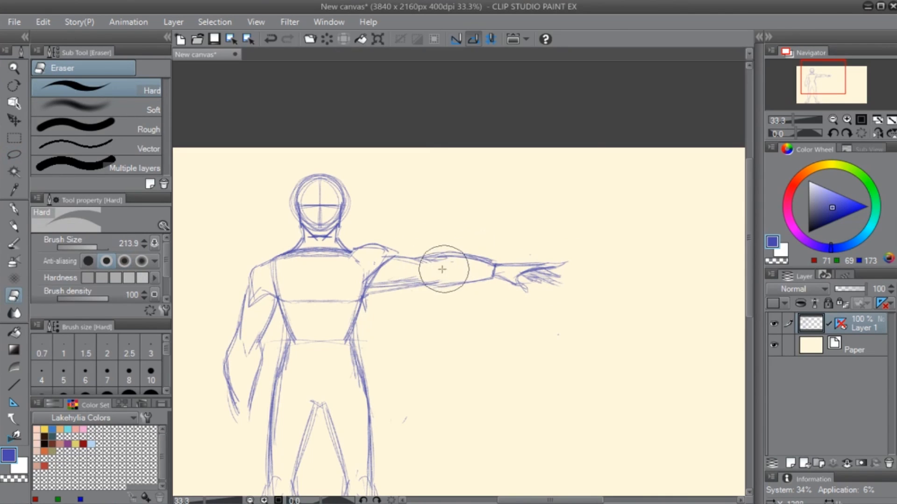
key("p")
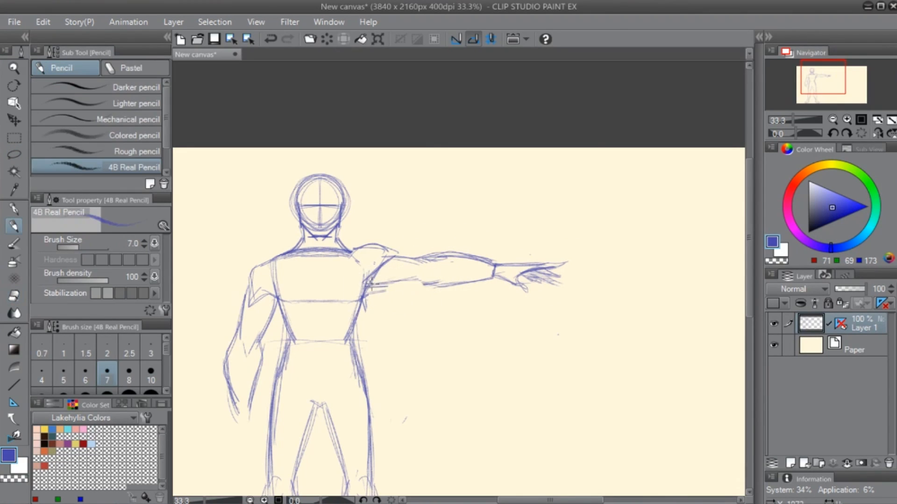
left_click_drag(371, 286, 410, 281)
key("e")
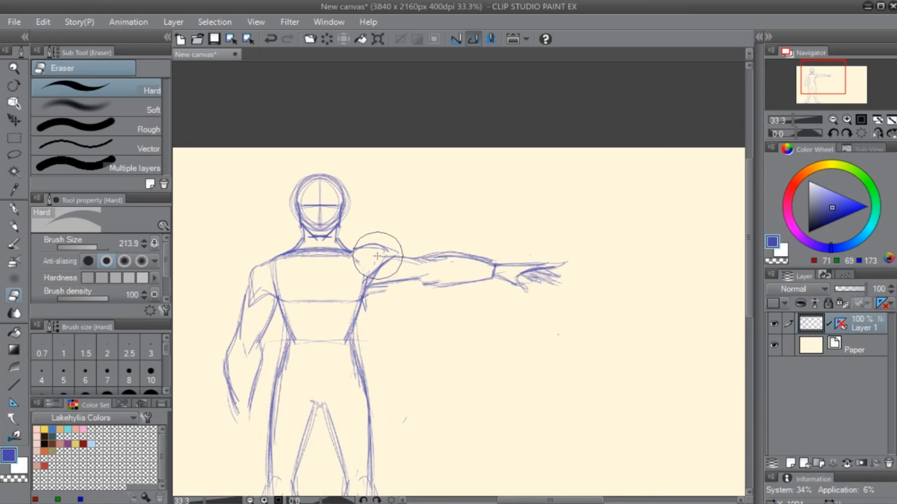
key("p")
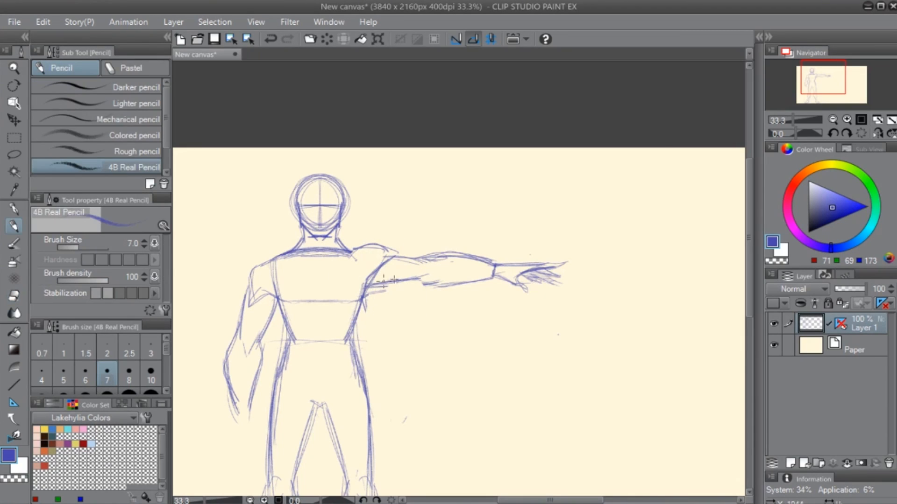
- Erase the collar line across the upper chest and redraw the throat notch and the raised arm's shoulder contour
key("e")
key("p")
key("e")
mouse_move(314, 253)
left_mouse_down()
mouse_move(333, 272)
mouse_move(382, 248)
left_mouse_up()
key("p")
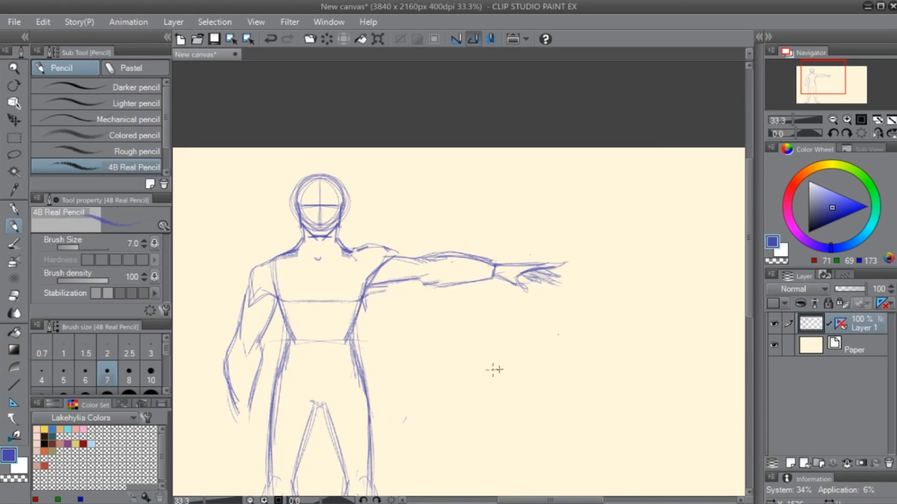
left_click_drag(363, 251, 392, 256)
- Clean up the outstretched arm's shoulder and wrist lines and redraw the upper and lower forearm contours
key("e")
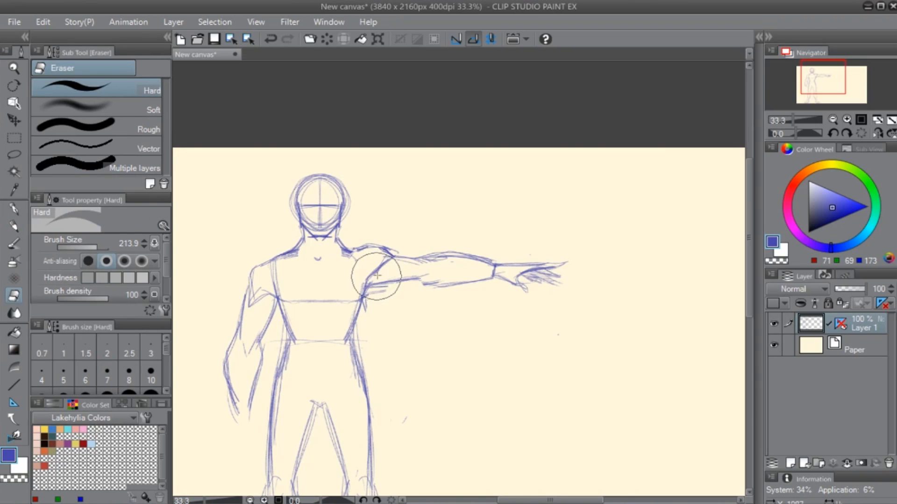
key("p")
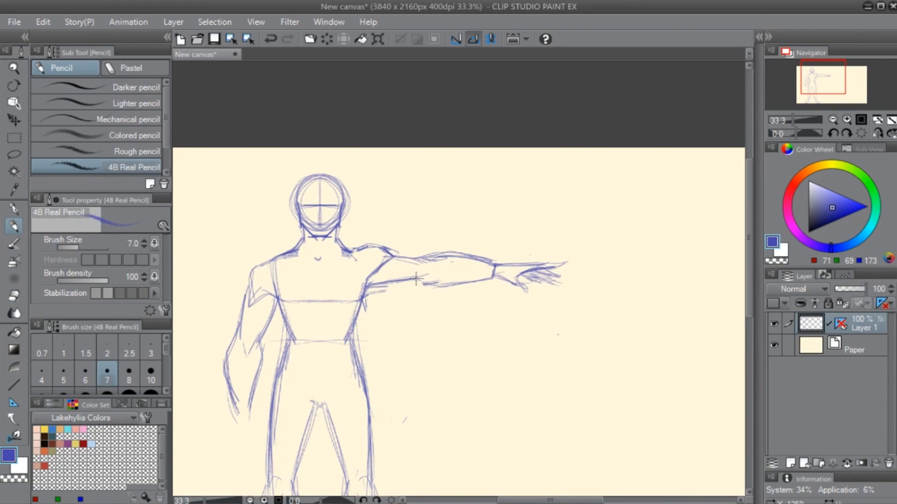
key("e")
key("p")
left_click_drag(435, 282, 500, 276)
key("e")
key("p")
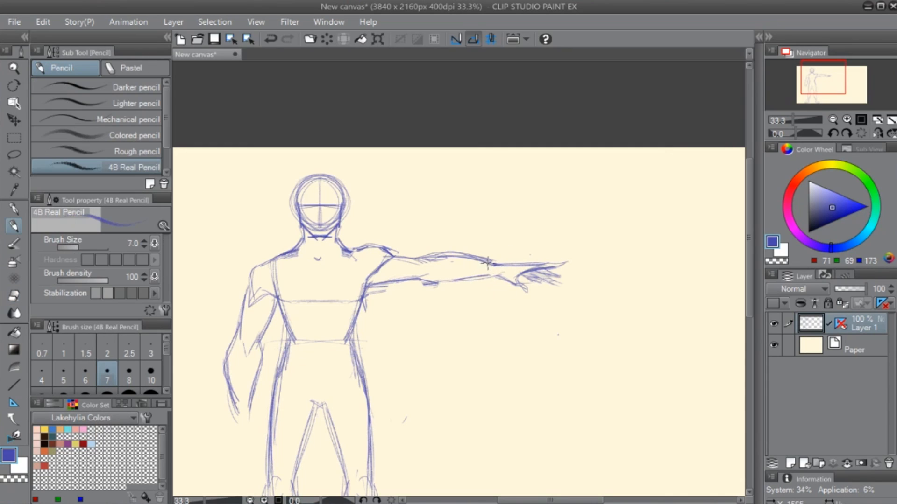
key("e")
key("p")
left_click_drag(423, 256, 475, 260)
- Add a perspective ruler with a vanishing point, using two converging lines across the empty area beside the figure
left_click_drag(493, 332, 409, 326)
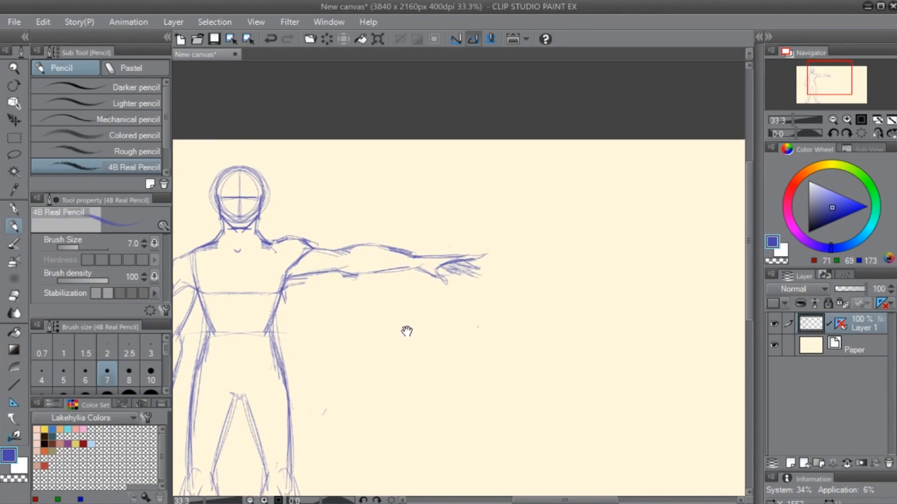
scroll(394, 289, "down", 1)
left_click_drag(522, 320, 478, 295)
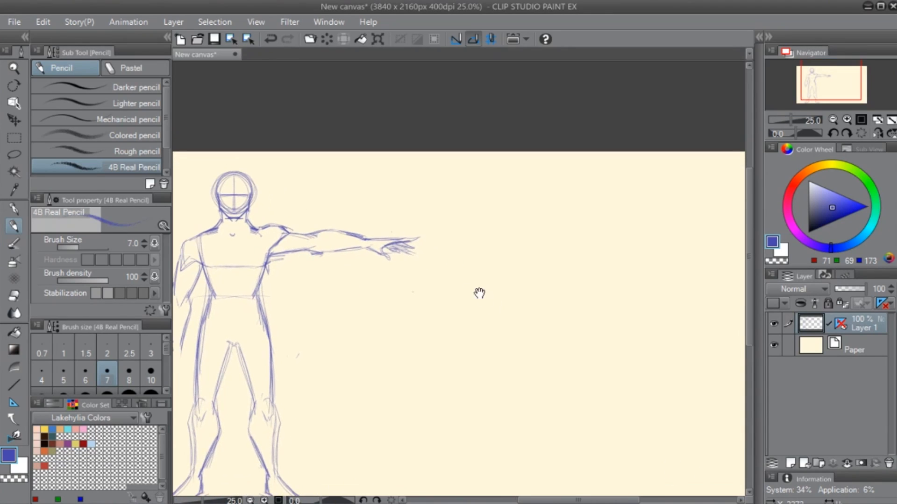
key("u")
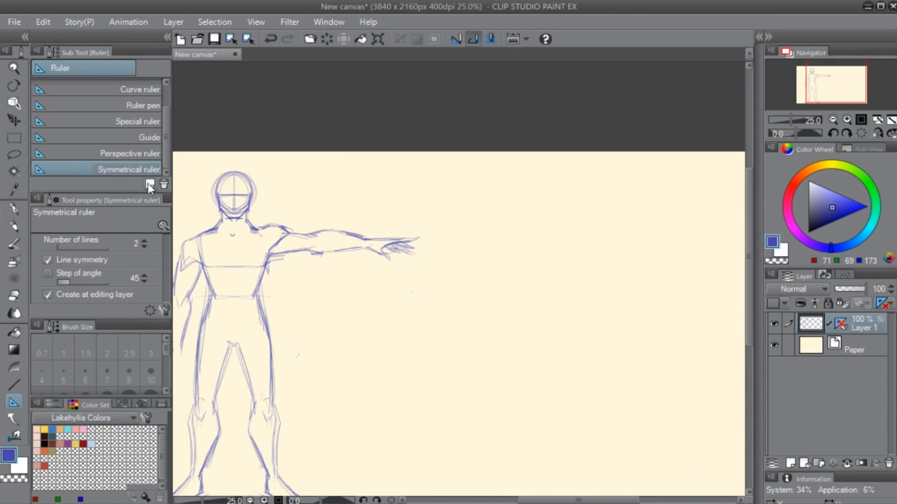
left_click(155, 152)
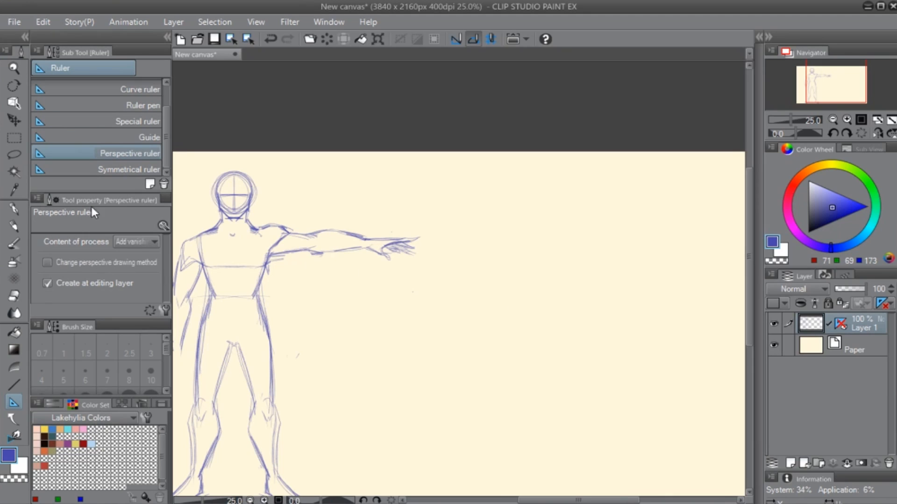
left_click_drag(537, 419, 441, 369)
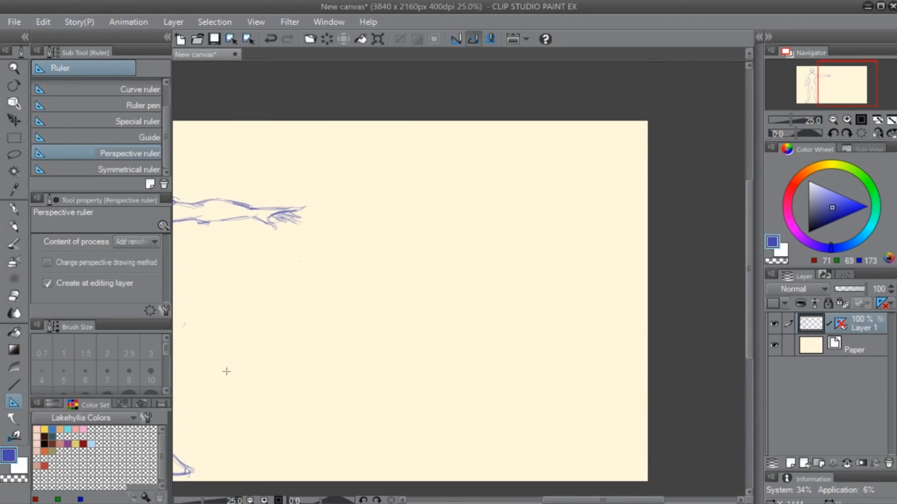
left_click_drag(226, 371, 569, 181)
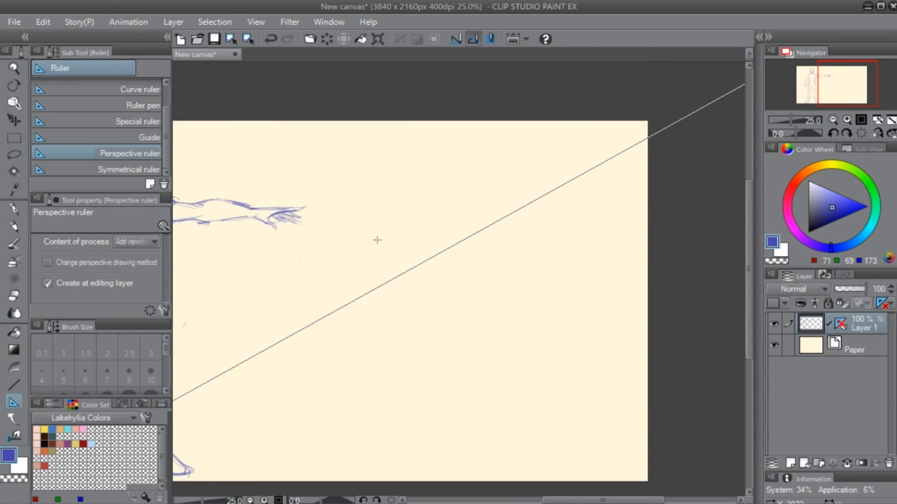
left_click_drag(377, 240, 318, 274)
- Sketch a block's receding top edge and two vertical sides in pencil, following the perspective ruler
mouse_move(471, 365)
left_mouse_down()
mouse_move(631, 306)
mouse_move(571, 310)
left_mouse_up()
key("p")
mouse_move(569, 259)
left_mouse_down()
mouse_move(462, 335)
mouse_move(461, 310)
left_mouse_up()
left_click_drag(563, 252, 528, 409)
left_click_drag(447, 308, 439, 398)
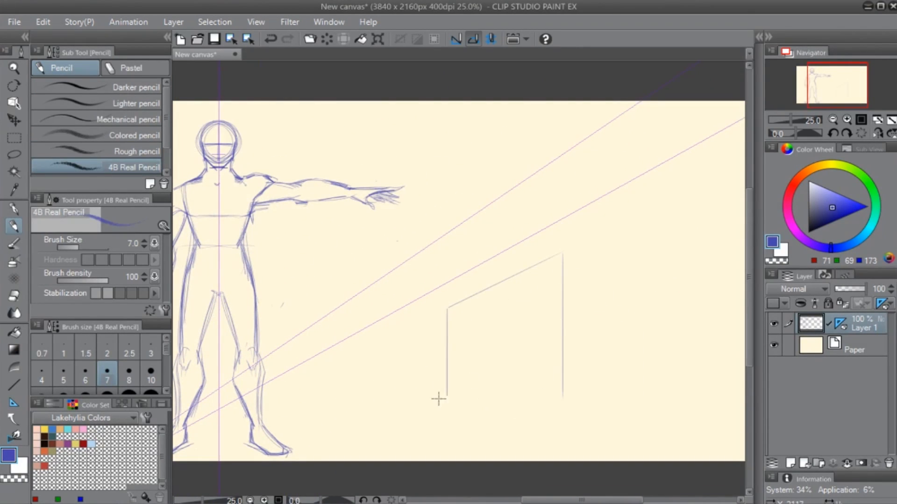
- Add a front face and a taller adjoining block, with parallel detail lines across the first block's faces
mouse_move(566, 259)
left_mouse_down()
mouse_move(628, 269)
mouse_move(631, 398)
left_mouse_up()
left_click_drag(635, 207, 722, 163)
left_click_drag(671, 261, 583, 275)
left_click_drag(638, 182, 637, 390)
mouse_move(363, 402)
left_mouse_down()
mouse_move(465, 374)
mouse_move(474, 355)
left_mouse_up()
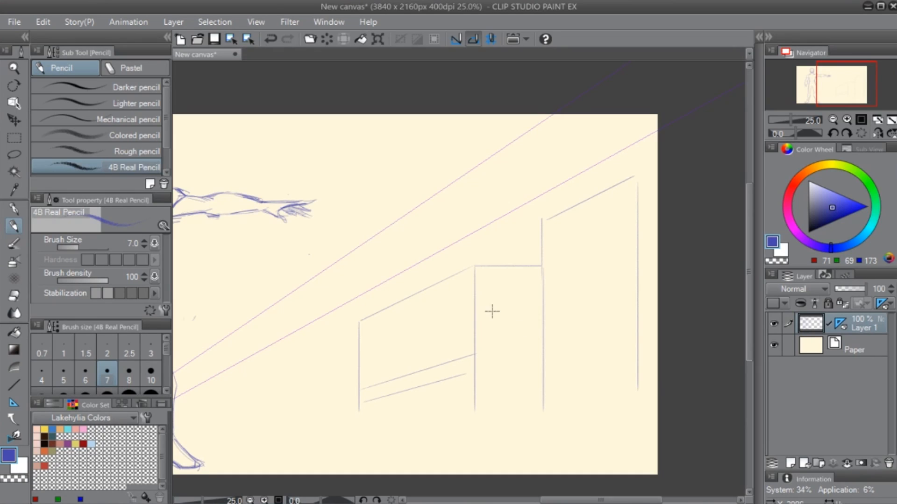
left_click_drag(477, 298, 541, 301)
- Sketch a second block behind the first with vertical, receding and horizontal edges, and erase the overshoot at its near corner
left_click_drag(440, 354, 568, 322)
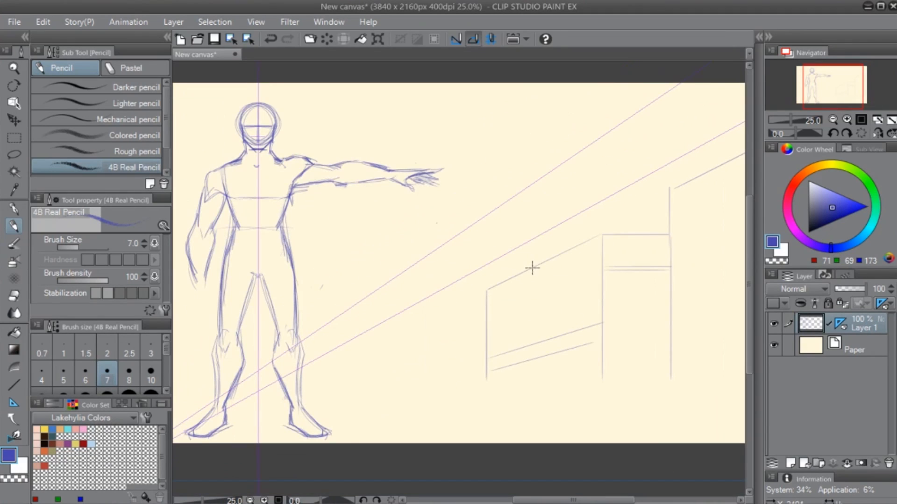
mouse_move(532, 268)
left_mouse_down()
mouse_move(531, 228)
mouse_move(410, 297)
mouse_move(417, 434)
left_mouse_up()
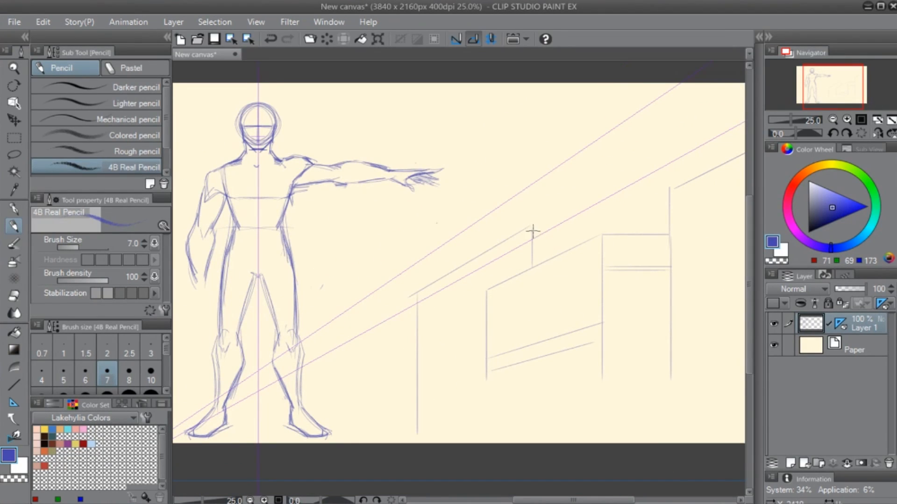
left_click_drag(533, 231, 612, 230)
left_click_drag(419, 369, 324, 377)
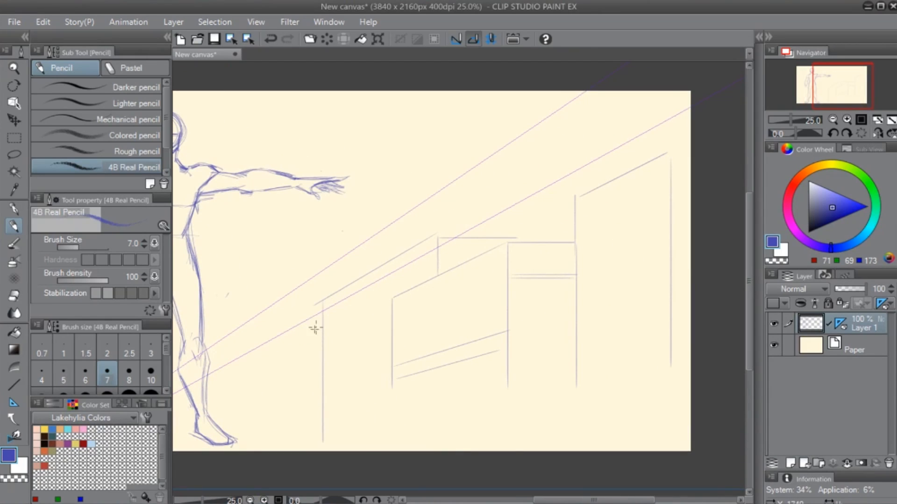
key("e")
left_click_drag(314, 306, 306, 316)
- Sketch another block near the outstretched hand with a vertical edge and a receding top edge following the perspective ruler
key("p")
mouse_move(374, 275)
left_mouse_down()
mouse_move(373, 164)
mouse_move(291, 237)
left_mouse_up()
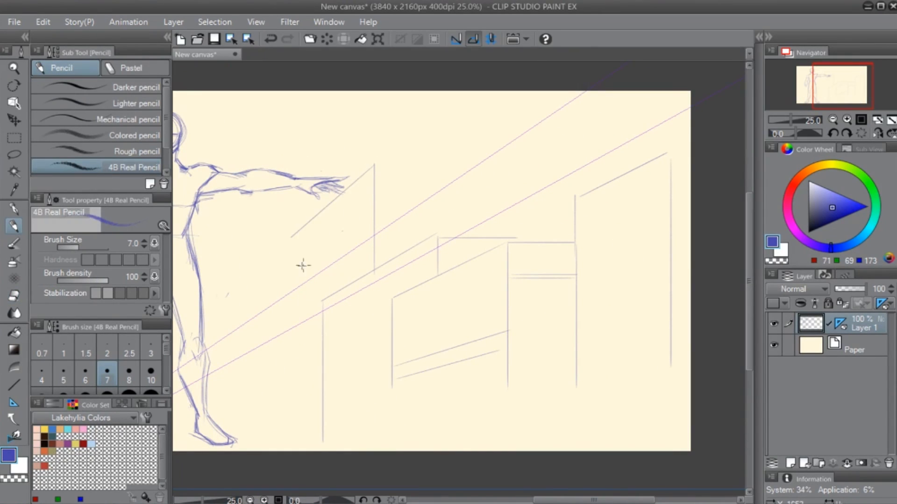
mouse_move(291, 286)
left_mouse_down()
mouse_move(286, 416)
mouse_move(312, 413)
left_mouse_up()
left_click_drag(501, 379, 561, 377)
- Undo all the block strokes and the perspective ruler beside the figure
key("ctrl+z")
key("ctrl+z")
key("ctrl+z")
key("ctrl+z")
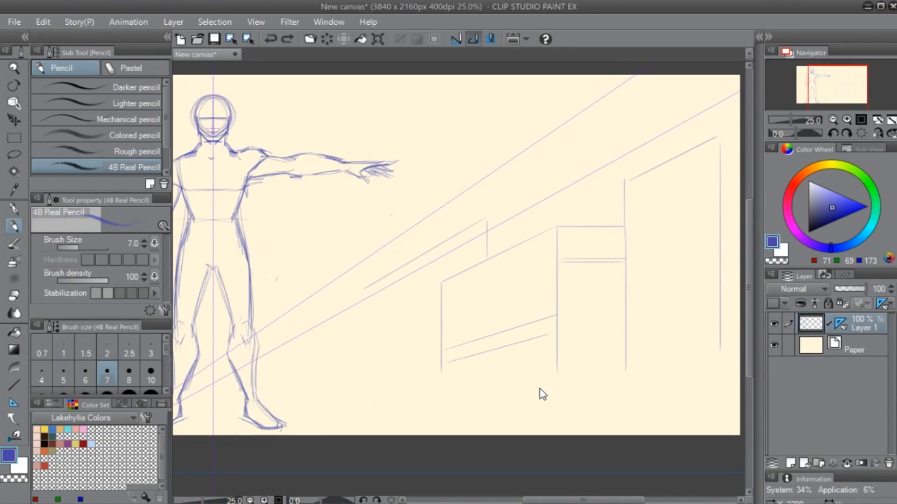
key("ctrl+z")
key("ctrl+z")
key("ctrl+z")
key("ctrl+z")
key("ctrl+z")
key("ctrl+z")
key("ctrl+z")
key("ctrl+z")
key("ctrl+z")
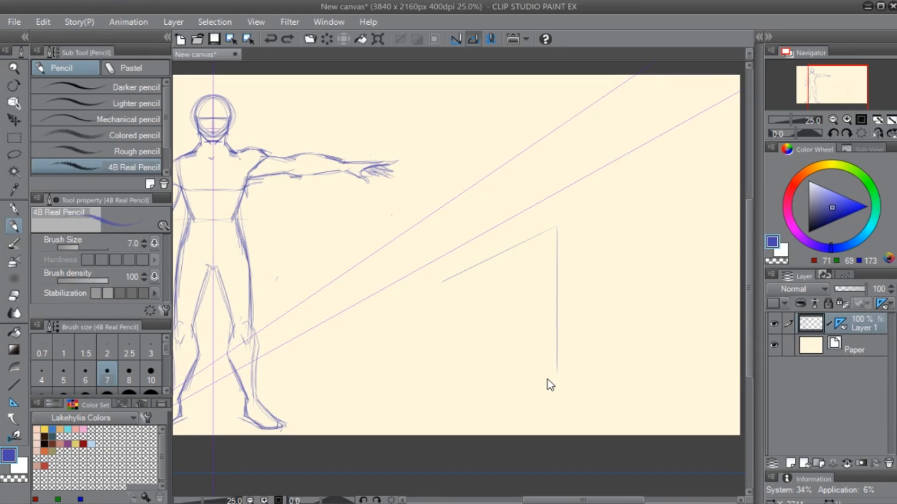
key("ctrl+z")
key("ctrl+z")
key("ctrl+z")
key("ctrl+z")
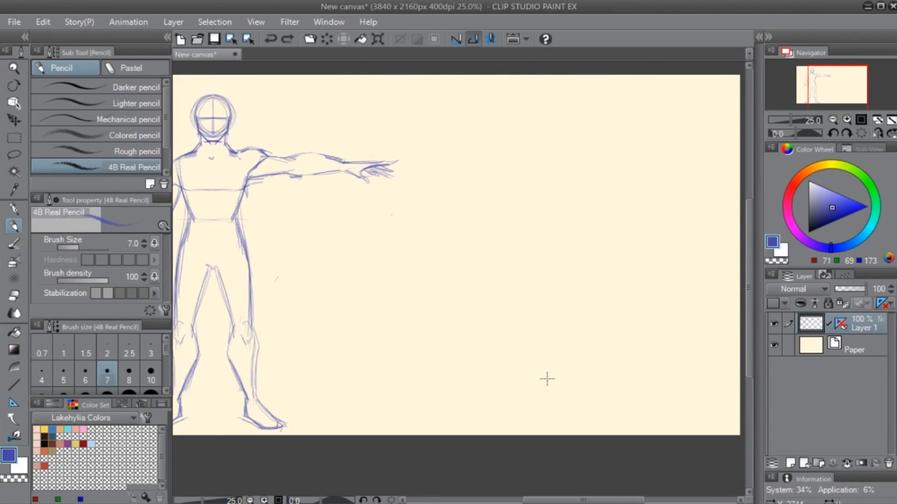
- Erase the stray line ends at the armpit below the outstretched arm
left_click_drag(317, 297, 558, 266)
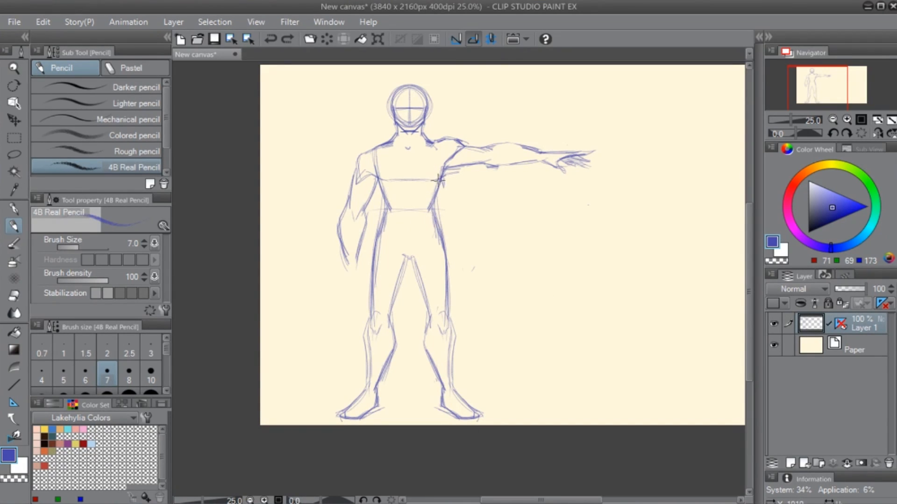
key("e")
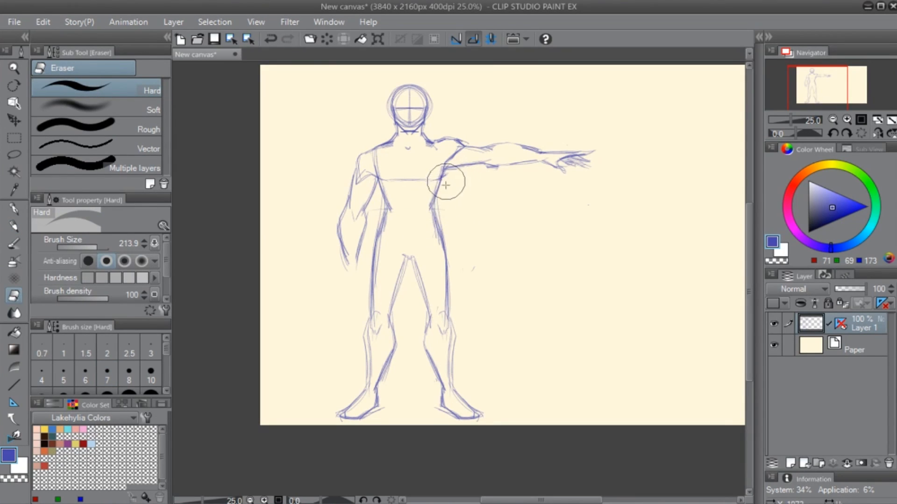
key("p")
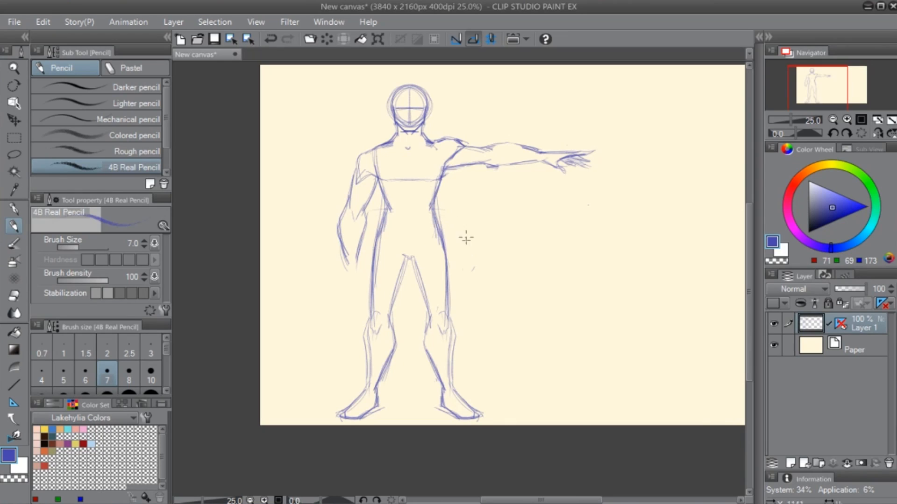
- Lasso the figure's hips and legs, scale them down slightly, realign them under the torso, and deselect
key("m")
mouse_move(375, 204)
left_mouse_down()
mouse_move(319, 430)
mouse_move(457, 440)
mouse_move(485, 197)
left_mouse_up()
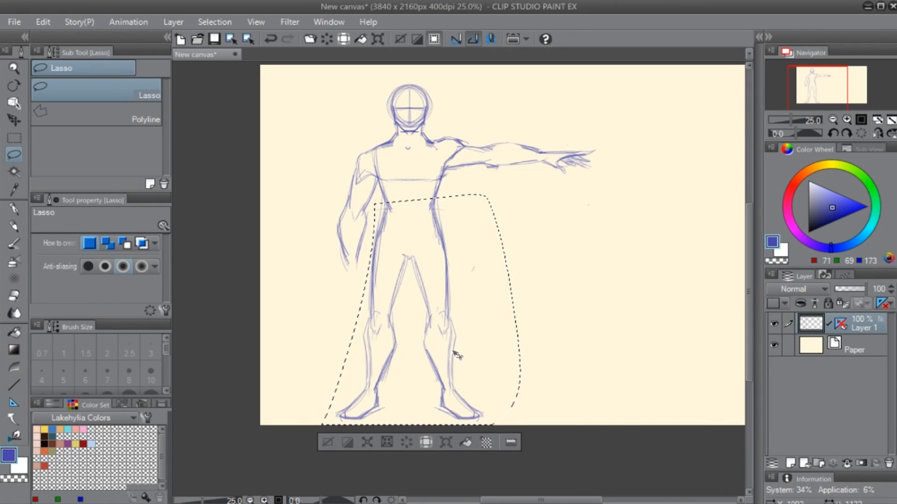
key("ctrl+t")
left_click_drag(520, 194, 506, 211)
left_click_drag(438, 300, 440, 285)
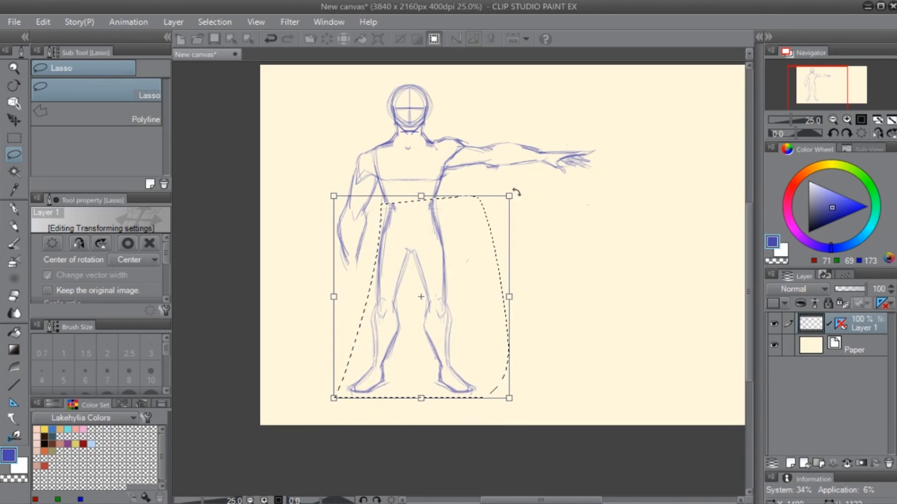
left_click_drag(511, 194, 510, 197)
left_click_drag(457, 255, 451, 260)
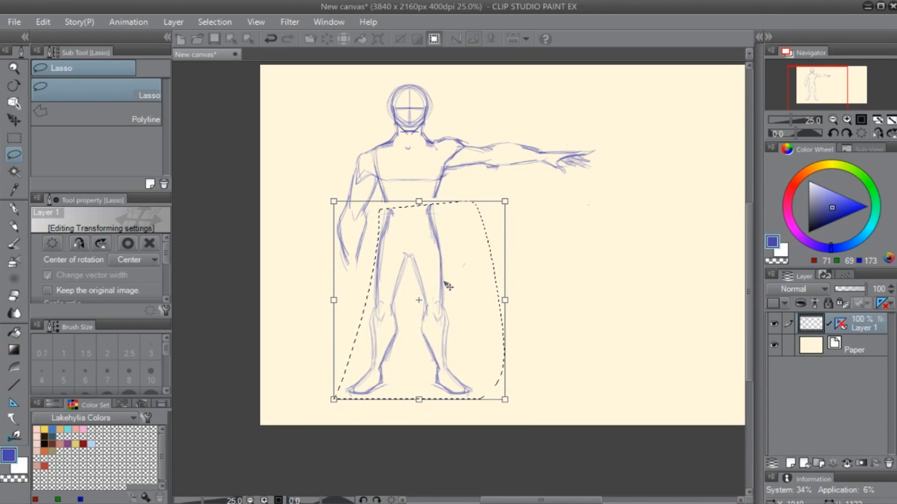
key("Return")
key("ctrl+d")
- Erase the forearm of the lowered arm and redraw it shorter, reinforcing the torso's side lines in pencil
key("p")
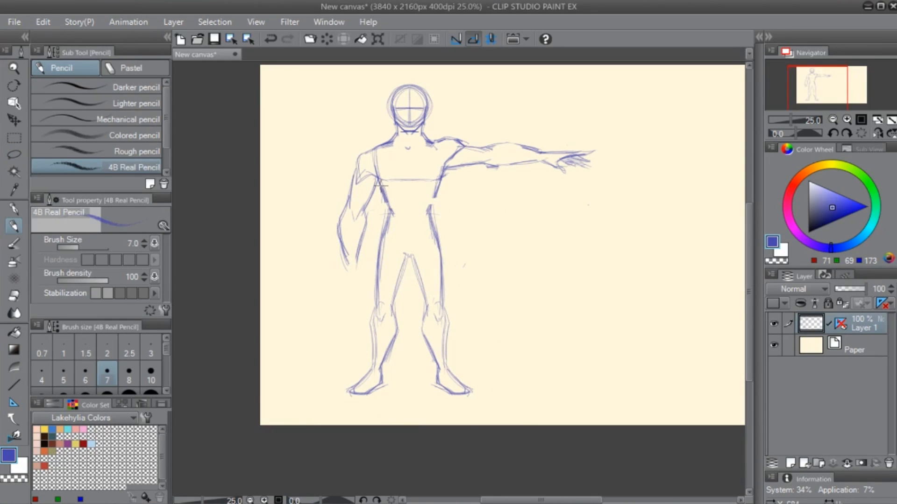
key("e")
left_click_drag(330, 220, 356, 255)
key("p")
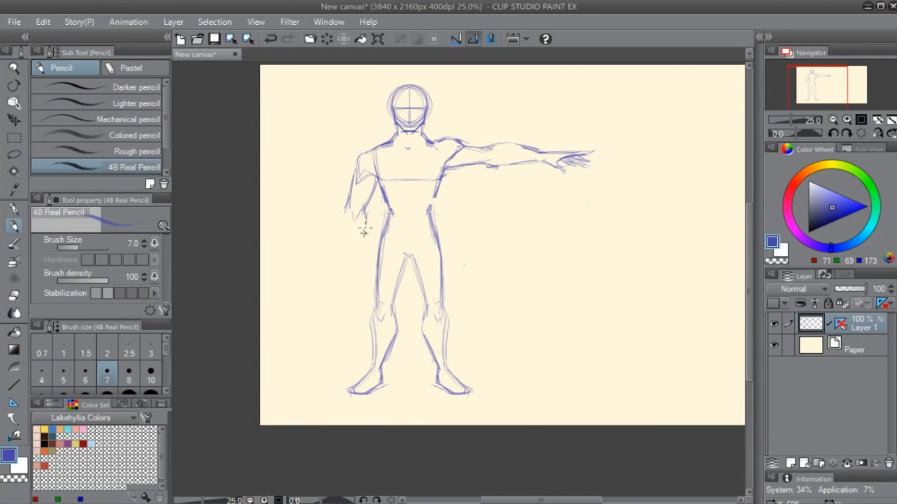
left_click_drag(345, 206, 342, 215)
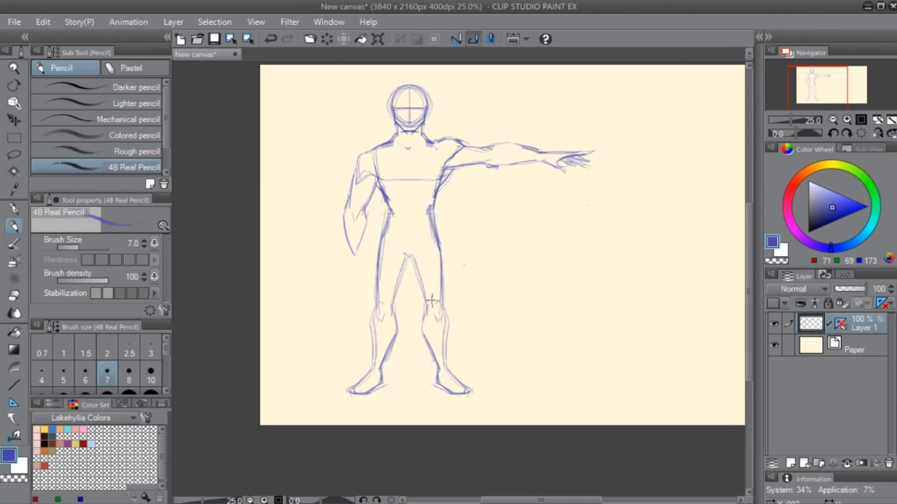
- Strengthen the lowered arm's elbow lines and sketch its wrist and hand with a thumb and fingers
left_click_drag(437, 398, 390, 419)
scroll(412, 294, "up", 2)
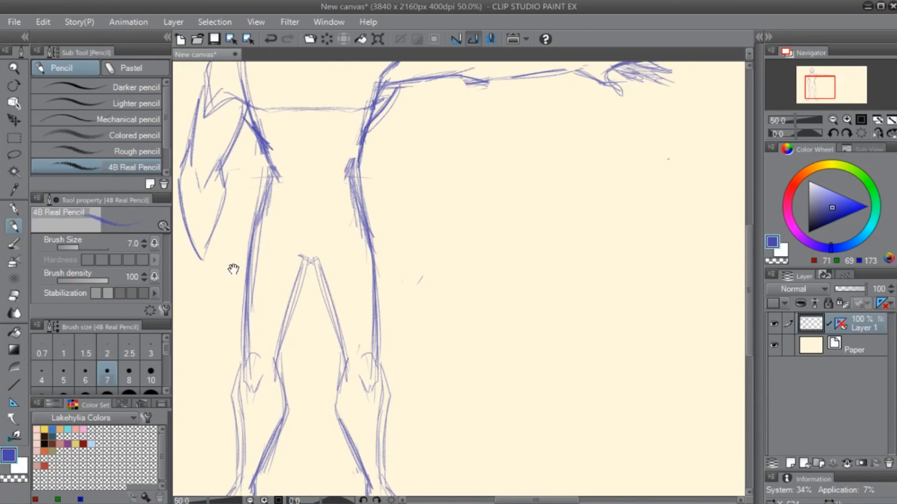
left_click_drag(232, 268, 448, 288)
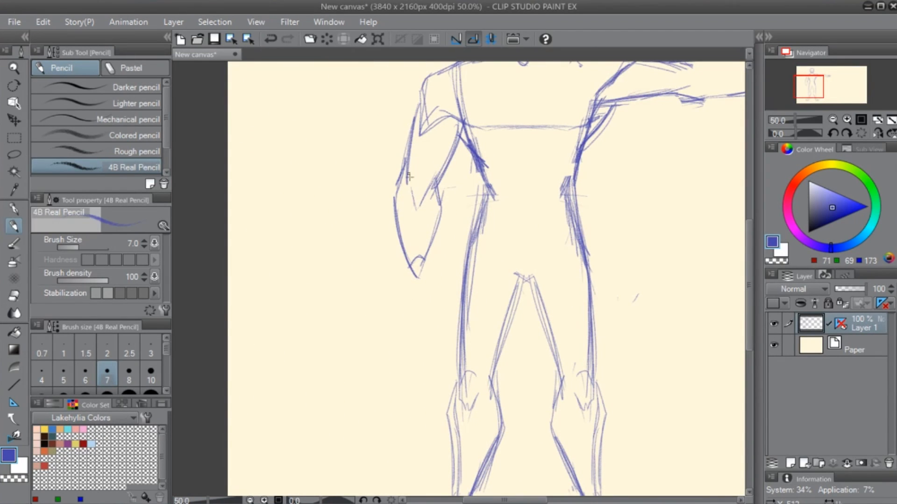
left_click_drag(409, 177, 423, 200)
left_click_drag(405, 255, 415, 298)
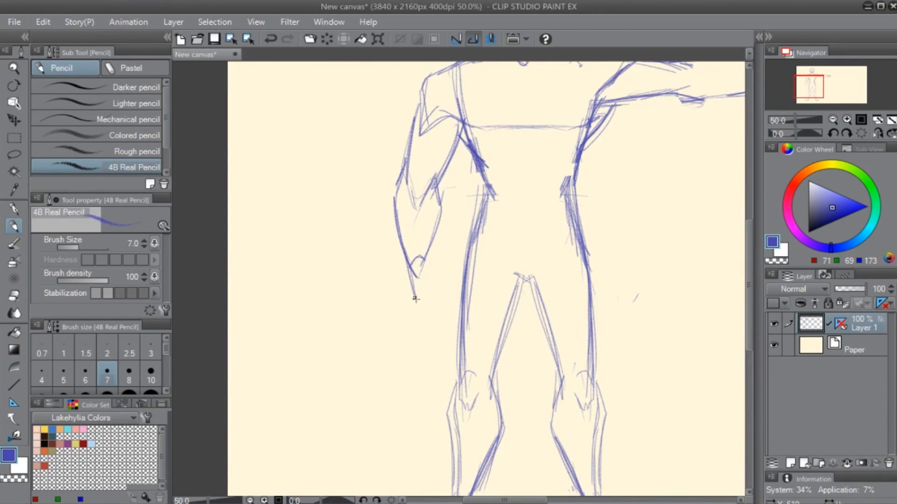
mouse_move(404, 261)
left_mouse_down()
mouse_move(409, 311)
mouse_move(401, 305)
left_mouse_up()
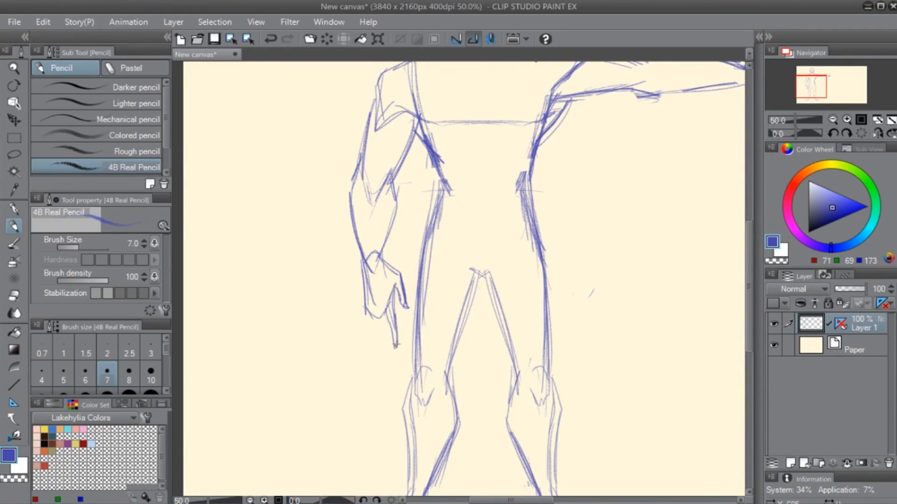
left_click_drag(396, 353, 369, 318)
- Lasso the outstretched forearm and hand, scale them down slightly, rejoin them to the upper arm, and clean up the elbow overlap
left_click_drag(641, 199, 434, 363)
left_click_drag(523, 328, 556, 324)
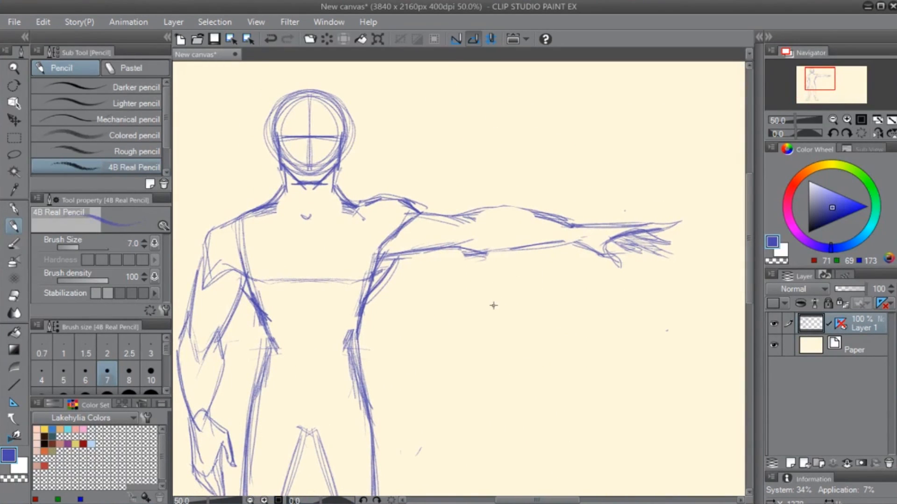
key("m")
mouse_move(446, 199)
left_mouse_down()
mouse_move(474, 218)
mouse_move(658, 156)
mouse_move(467, 180)
left_mouse_up()
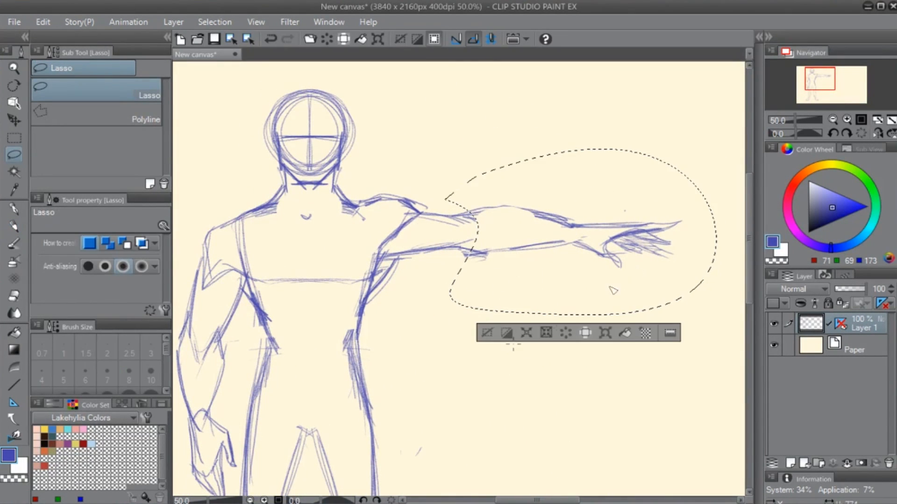
key("ctrl+t")
left_click_drag(717, 150, 704, 157)
left_click_drag(567, 245, 554, 245)
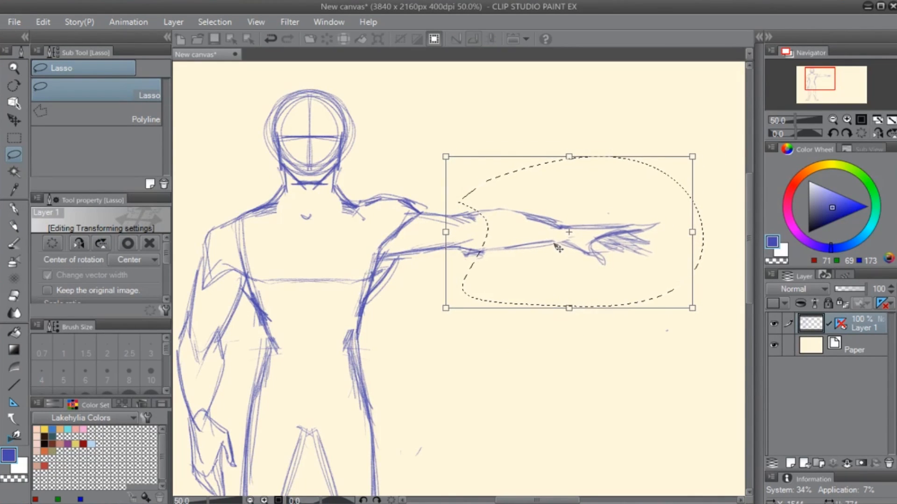
key("Return")
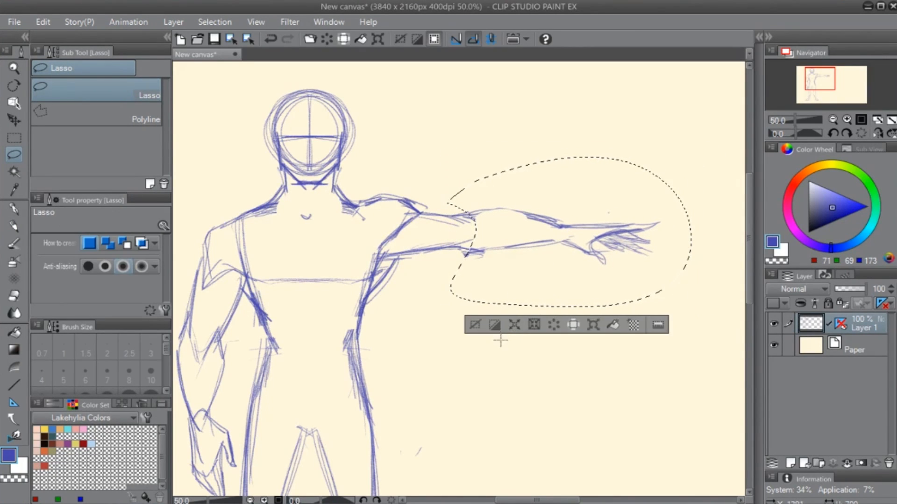
key("ctrl+d")
key("e")
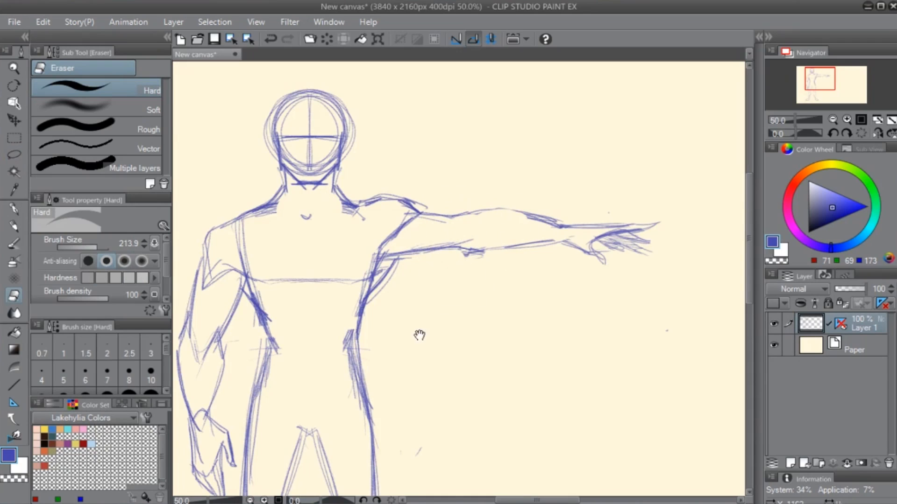
- Try a broad tail sweeping up from the hip with a jagged inner line, and undo its strokes
left_click_drag(419, 335, 498, 232)
key("p")
left_click_drag(437, 266, 636, 174)
mouse_move(448, 309)
left_mouse_down()
mouse_move(655, 231)
mouse_move(631, 167)
left_mouse_up()
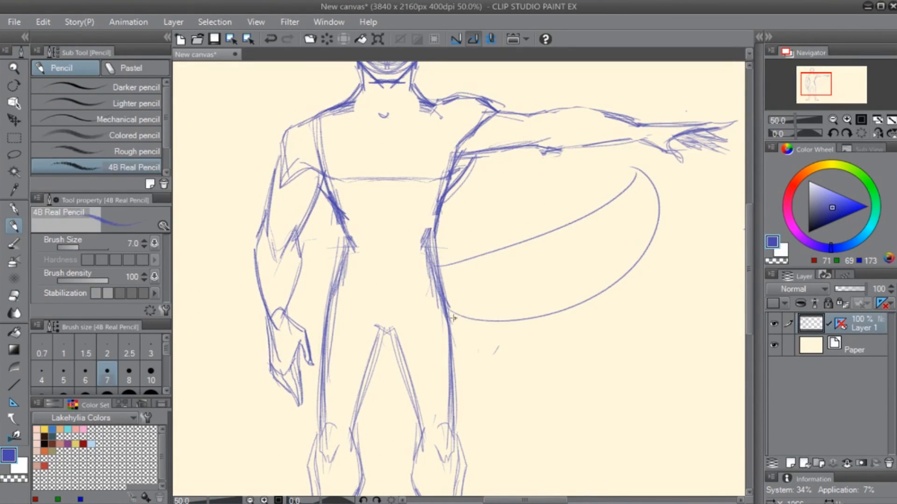
mouse_move(468, 306)
left_mouse_down()
mouse_move(626, 244)
mouse_move(643, 210)
left_mouse_up()
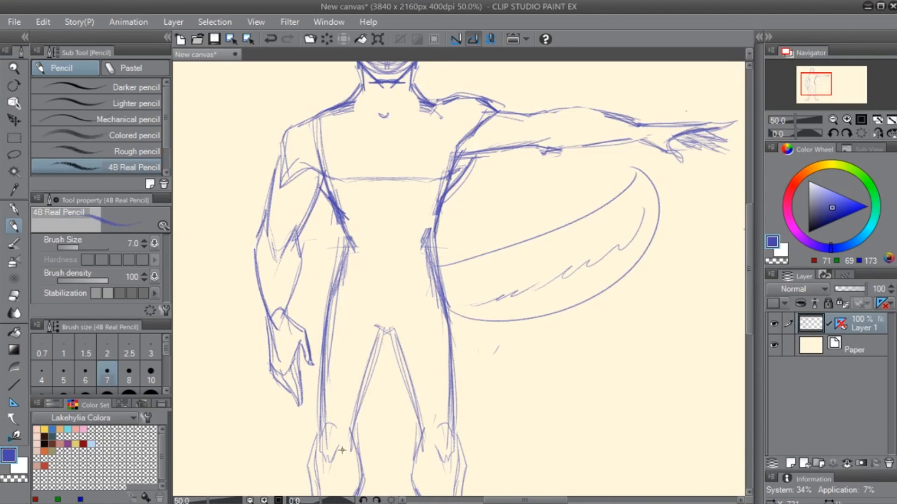
key("ctrl+z")
key("ctrl+z")
key("ctrl+z")
key("ctrl+z")
- Erase the doubled hip contour below the outstretched arm and redraw it as one clean line
left_click_drag(420, 379, 364, 350)
key("e")
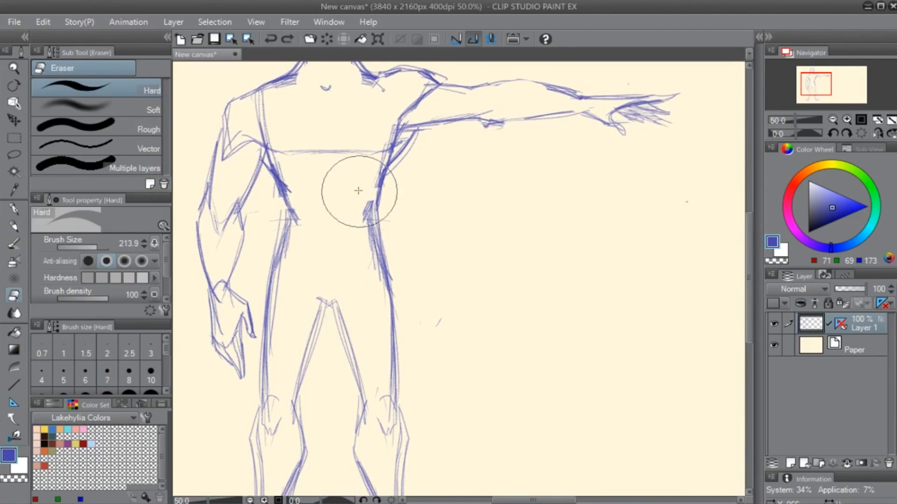
key("p")
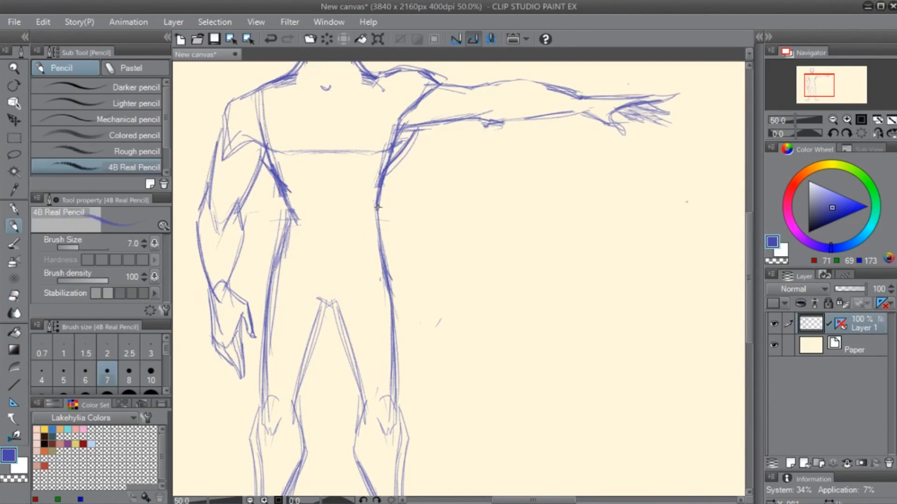
- Try a bushy tail curving down from the hip with fur strokes inside, and remove it again
left_click_drag(379, 203, 484, 416)
mouse_move(398, 355)
left_mouse_down()
mouse_move(484, 404)
mouse_move(434, 381)
left_mouse_up()
left_click_drag(423, 330, 441, 369)
left_click_drag(444, 301, 457, 362)
mouse_move(462, 282)
left_mouse_down()
mouse_move(459, 361)
mouse_move(467, 362)
left_mouse_up()
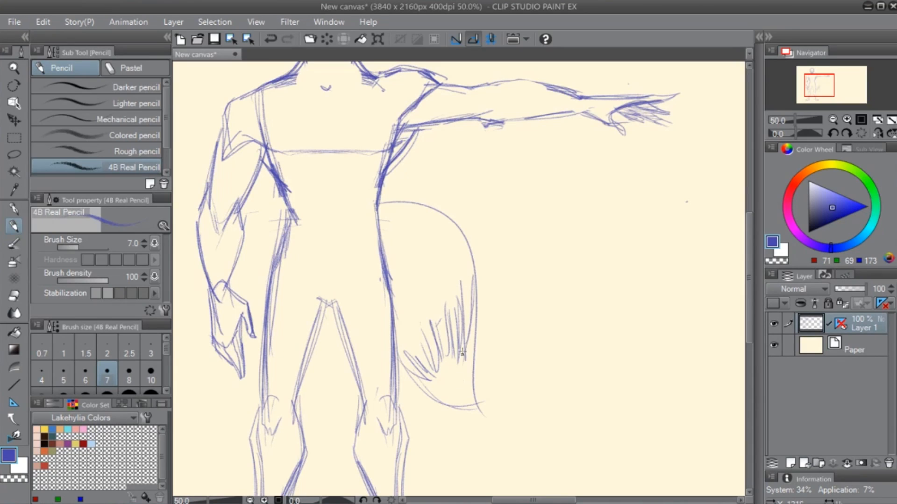
key("e")
mouse_move(391, 206)
left_mouse_down()
mouse_move(467, 377)
mouse_move(439, 320)
mouse_move(418, 324)
left_mouse_up()
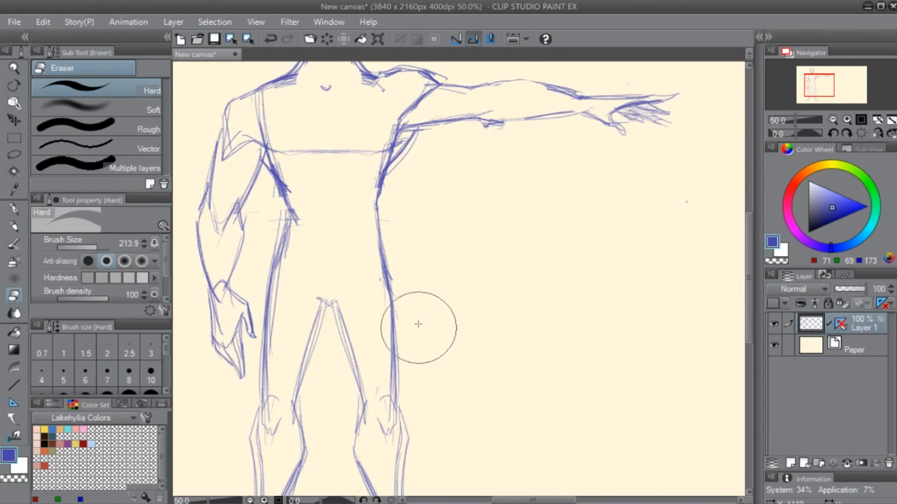
- Trim the overshooting foot line and hatch a ground shadow between the figure's feet, tidying it with the eraser
key("space")
mouse_move(411, 412)
left_mouse_down()
mouse_move(427, 332)
mouse_move(469, 270)
mouse_move(633, 152)
left_mouse_up()
key("space")
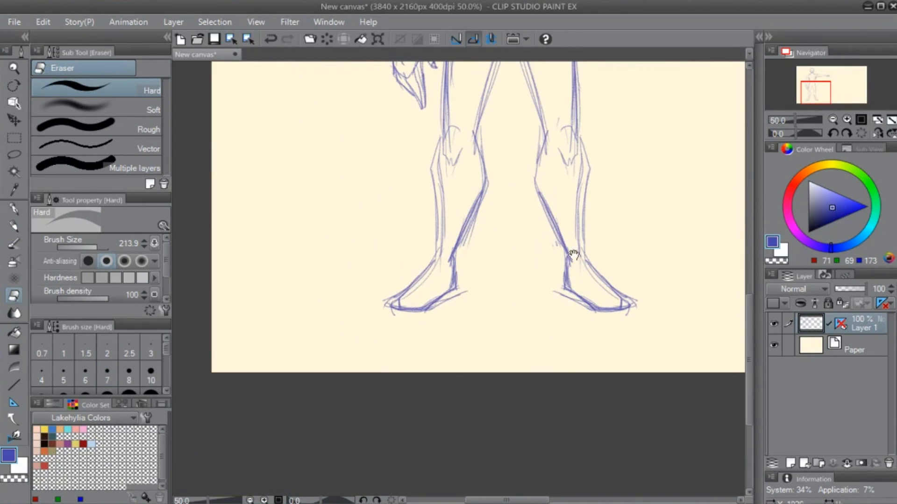
key("p")
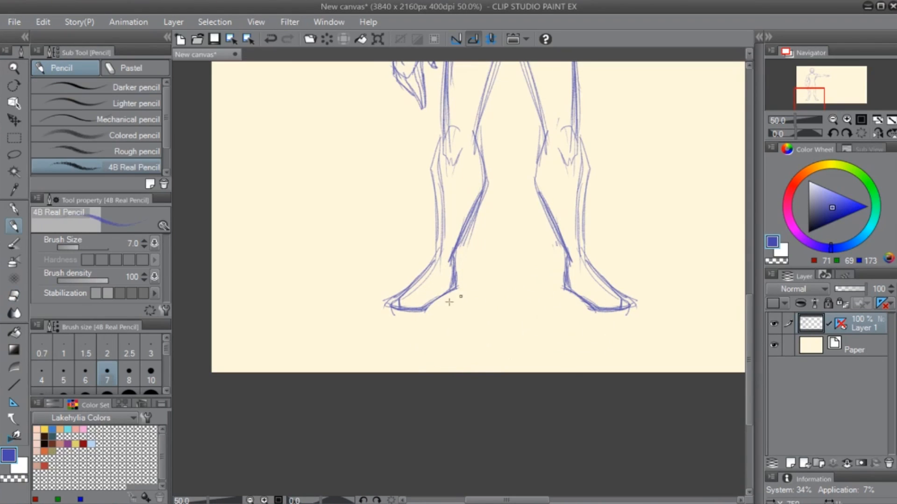
left_click_drag(425, 306, 468, 289)
mouse_move(439, 308)
left_mouse_down()
mouse_move(505, 286)
mouse_move(467, 307)
mouse_move(558, 284)
mouse_move(507, 309)
mouse_move(575, 295)
left_mouse_up()
left_click_drag(530, 315, 578, 298)
left_click_drag(536, 314, 592, 304)
left_click_drag(573, 315, 598, 310)
key("e")
left_click_drag(502, 258, 526, 259)
- Reduce the eraser size to 88.6 and erase the inner torso side line beneath the outstretched arm's armpit
key("space")
left_click_drag(558, 213, 437, 456)
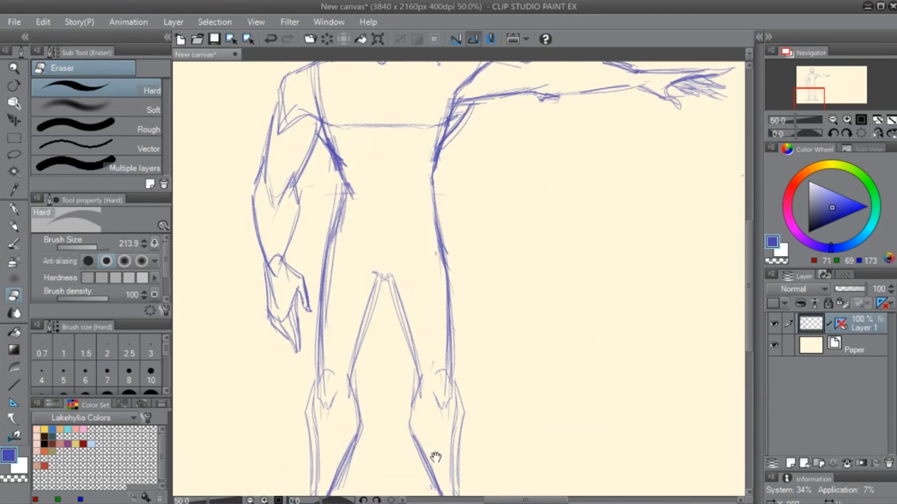
left_click_drag(506, 317, 556, 275)
key("ctrl+0")
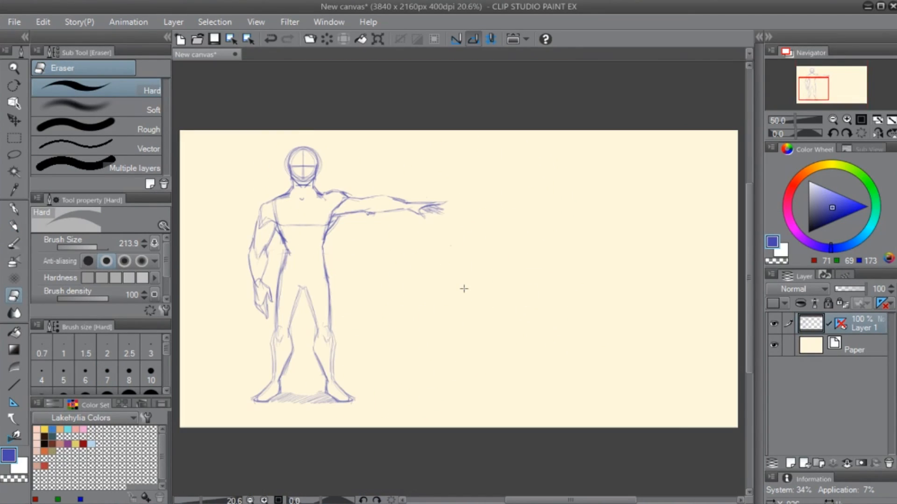
scroll(356, 261, "up", 4)
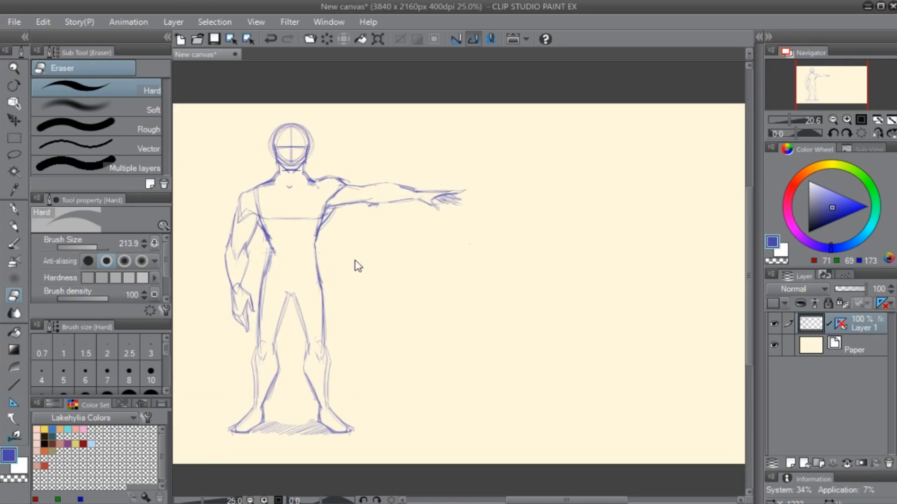
key("space")
left_click_drag(235, 252, 438, 444)
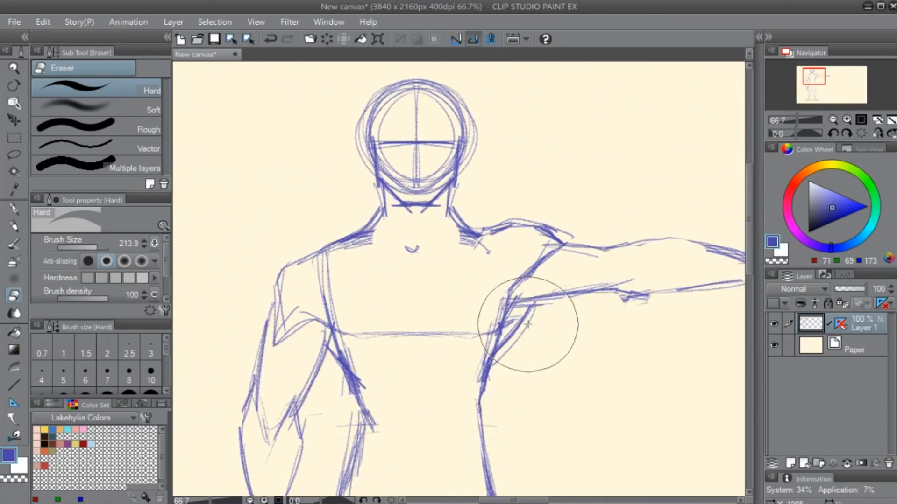
key("[")
key("[")
left_click_drag(495, 310, 497, 346)
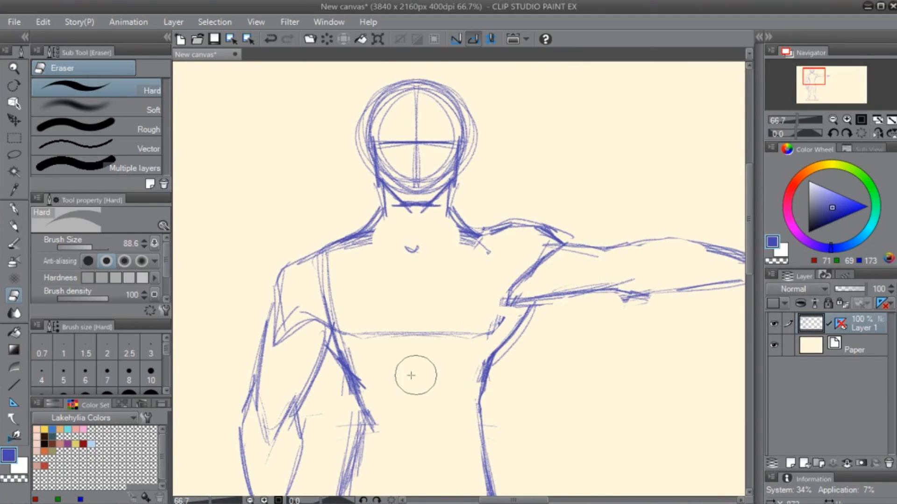
- Clean up and redraw the waist contour beside the lowered arm, and sketch a faint vertical centre line down the abdomen
mouse_move(374, 405)
left_mouse_down()
mouse_move(359, 377)
mouse_move(359, 408)
left_mouse_up()
key("p")
mouse_move(349, 376)
left_mouse_down()
mouse_move(363, 423)
mouse_move(352, 461)
left_mouse_up()
left_click_drag(413, 357, 420, 472)
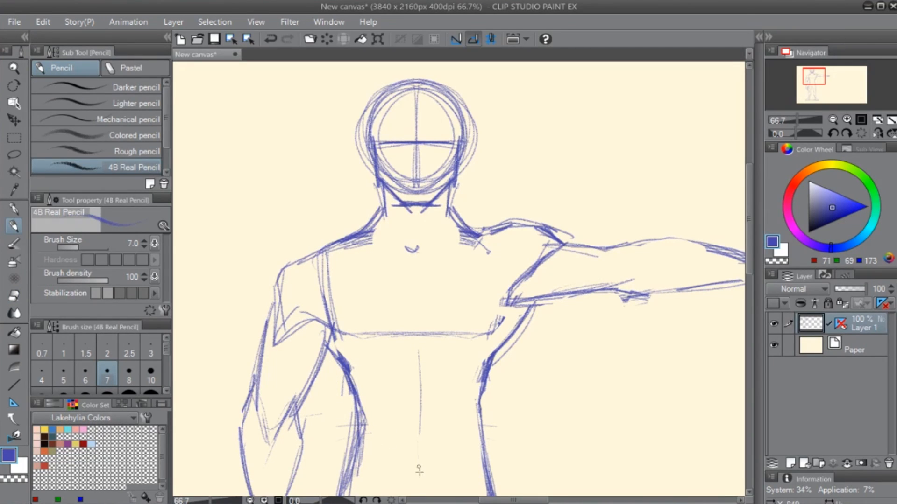
- Redraw the crotch point with short diagonal hip creases rising from it, and reinforce the hip contour beneath the outstretched arm
mouse_move(423, 431)
left_mouse_down()
mouse_move(427, 436)
mouse_move(420, 301)
left_mouse_up()
key("e")
mouse_move(394, 396)
left_mouse_down()
mouse_move(394, 377)
mouse_move(424, 390)
mouse_move(436, 362)
left_mouse_up()
key("p")
left_click_drag(425, 394, 402, 397)
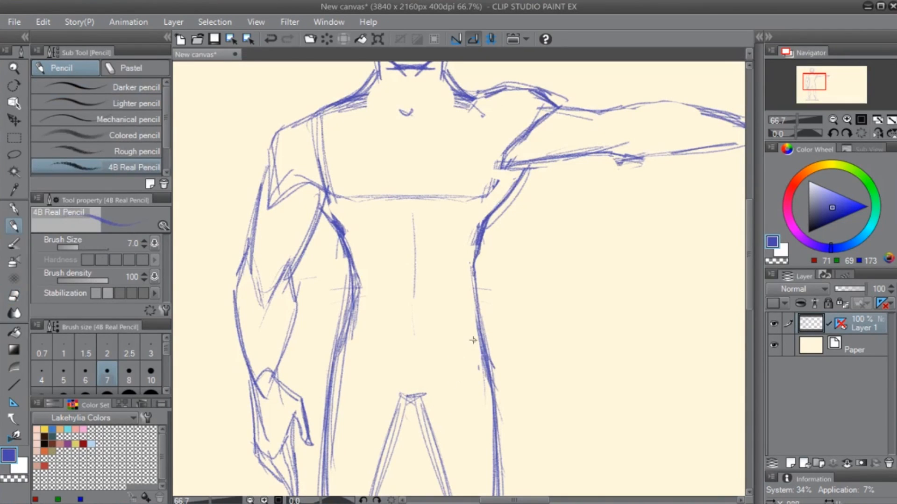
mouse_move(472, 340)
left_mouse_down()
mouse_move(530, 214)
mouse_move(468, 287)
left_mouse_up()
left_click_drag(446, 255, 465, 283)
key("e")
left_click_drag(510, 249, 514, 244)
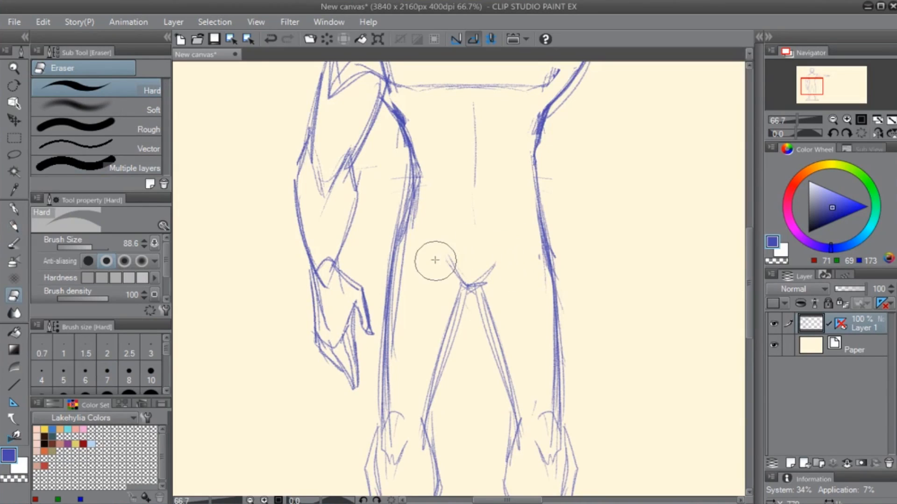
- Strengthen both hip contours, and erase the waist guide ticks and the construction line inside the lowered forearm
key("p")
mouse_move(408, 191)
left_mouse_down()
mouse_move(387, 315)
mouse_move(390, 254)
mouse_move(392, 369)
left_mouse_up()
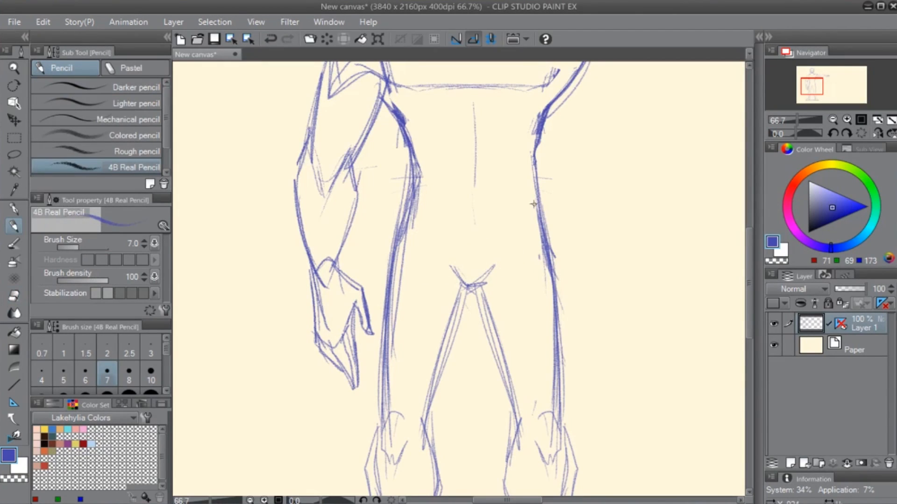
left_click_drag(525, 163, 545, 295)
key("e")
left_click_drag(561, 176, 561, 191)
mouse_move(383, 169)
left_mouse_down()
mouse_move(381, 194)
mouse_move(377, 151)
left_mouse_up()
left_click_drag(322, 206, 328, 195)
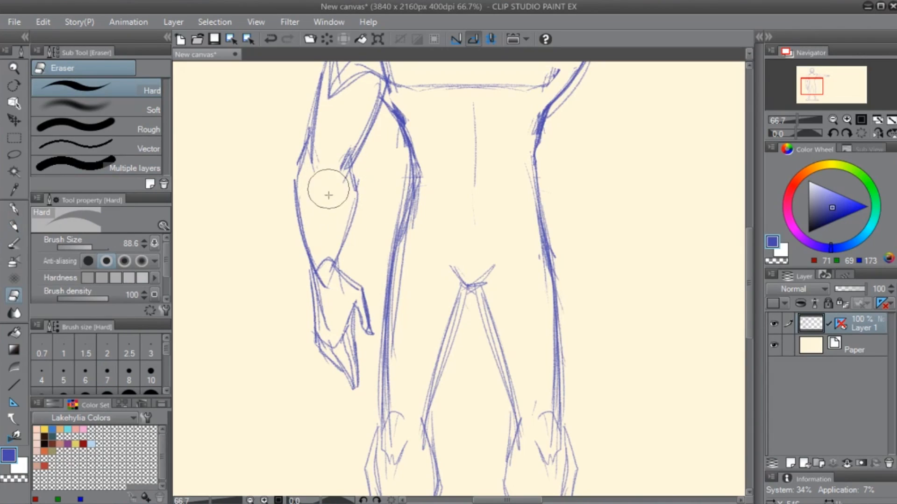
- Draw the V-shaped elbow crease on the lowered arm and rework its upper-arm outline into a cleaner contour
key("p")
left_click_drag(316, 157, 334, 188)
mouse_move(333, 188)
left_mouse_down()
mouse_move(364, 266)
mouse_move(327, 205)
mouse_move(346, 180)
left_mouse_up()
scroll(336, 187, "up", 5)
key("e")
key("p")
left_click_drag(349, 127, 322, 195)
mouse_move(322, 160)
left_mouse_down()
mouse_move(322, 211)
mouse_move(304, 244)
left_mouse_up()
key("e")
key("p")
left_click_drag(320, 176, 303, 257)
mouse_move(318, 199)
left_mouse_down()
mouse_move(302, 271)
mouse_move(319, 201)
mouse_move(304, 271)
left_mouse_up()
- Erase the seam between the lowered arm's shoulder and the torso, redraw the chest corner near the armpit, and sketch faint collarbones
key("e")
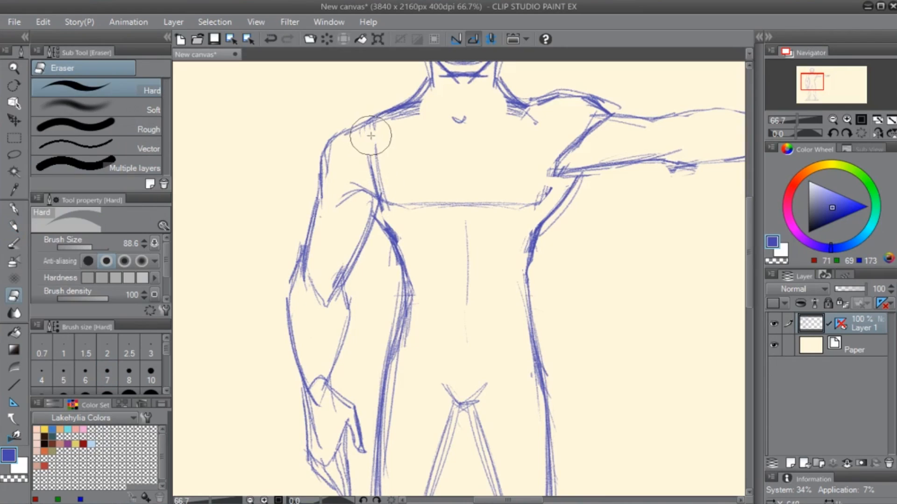
left_click_drag(372, 140, 379, 175)
left_click_drag(495, 267, 400, 336)
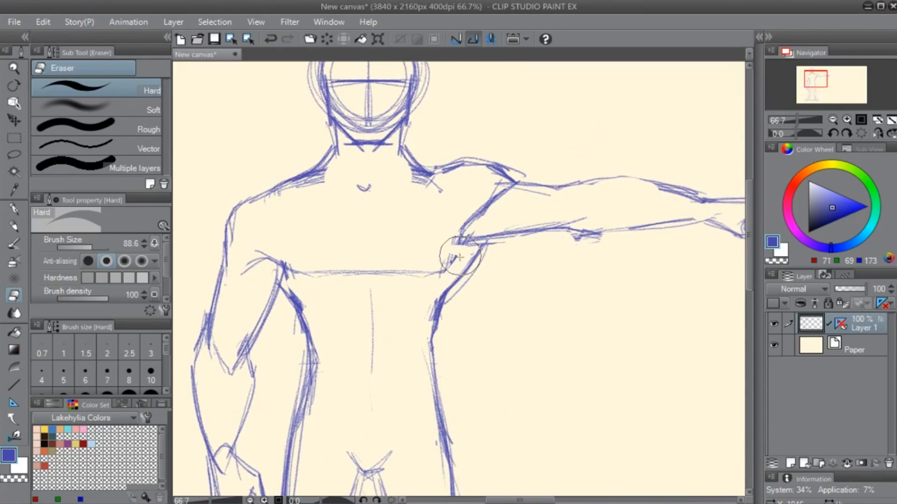
key("p")
mouse_move(460, 257)
left_mouse_down()
mouse_move(446, 276)
mouse_move(434, 268)
left_mouse_up()
left_click_drag(302, 188, 421, 183)
- Erase the outer construction circles along both sides of the head
left_click_drag(389, 236, 363, 376)
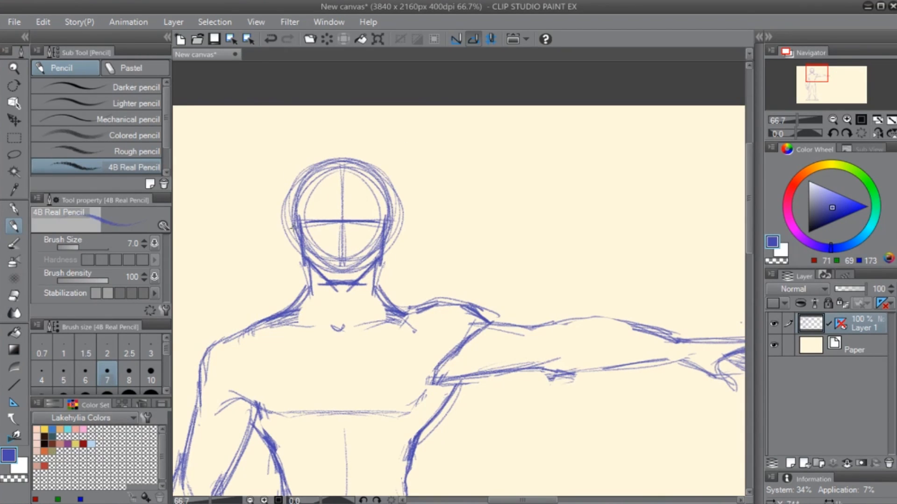
key("e")
left_click_drag(272, 219, 278, 175)
left_click_drag(398, 186, 400, 167)
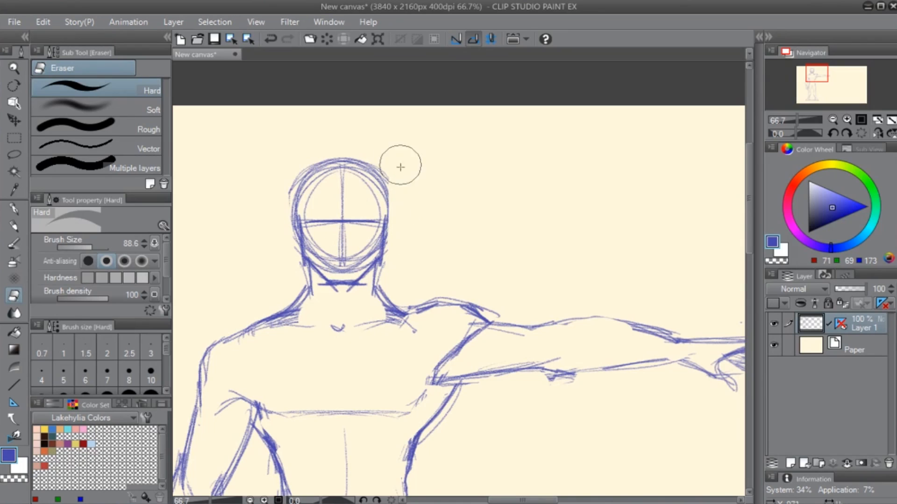
left_click_drag(282, 174, 284, 270)
key("p")
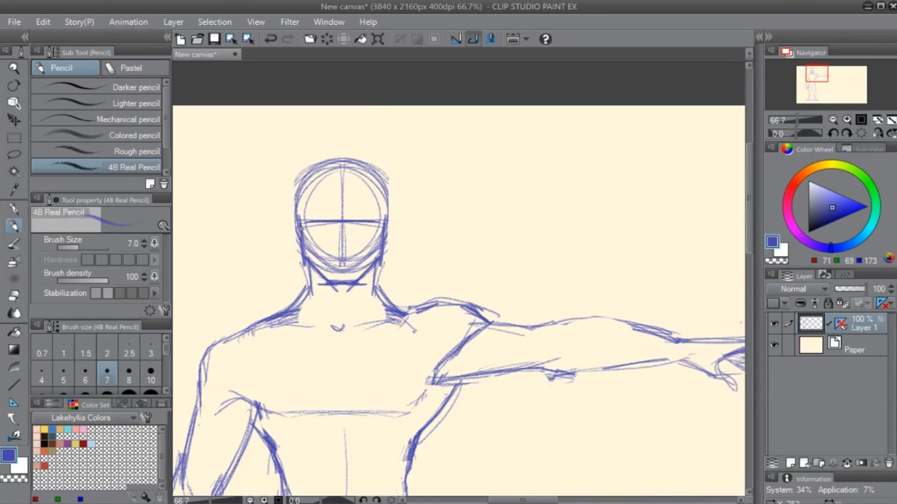
mouse_move(301, 229)
left_mouse_down()
mouse_move(286, 180)
mouse_move(287, 109)
left_mouse_up()
mouse_move(289, 196)
left_mouse_down()
mouse_move(288, 113)
mouse_move(330, 159)
mouse_move(293, 119)
mouse_move(297, 231)
mouse_move(284, 146)
left_mouse_up()
key("ctrl+z")
key("ctrl+z")
key("ctrl+z")
- Draw two tall pointed ears on top of the head
left_click_drag(281, 185, 291, 122)
mouse_move(283, 167)
left_mouse_down()
mouse_move(295, 116)
mouse_move(323, 162)
left_mouse_up()
mouse_move(293, 110)
left_mouse_down()
mouse_move(322, 163)
mouse_move(383, 116)
left_mouse_up()
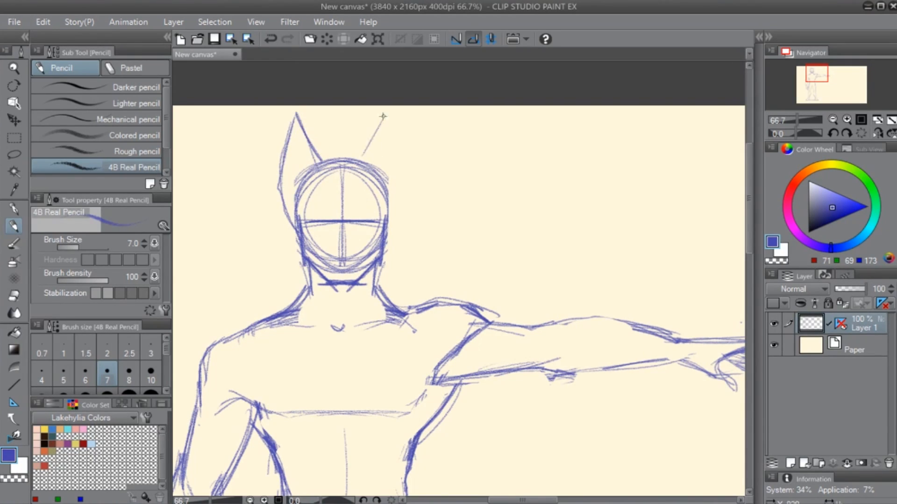
mouse_move(362, 158)
left_mouse_down()
mouse_move(386, 109)
mouse_move(411, 177)
left_mouse_up()
mouse_move(390, 118)
left_mouse_down()
mouse_move(409, 174)
mouse_move(401, 190)
left_mouse_up()
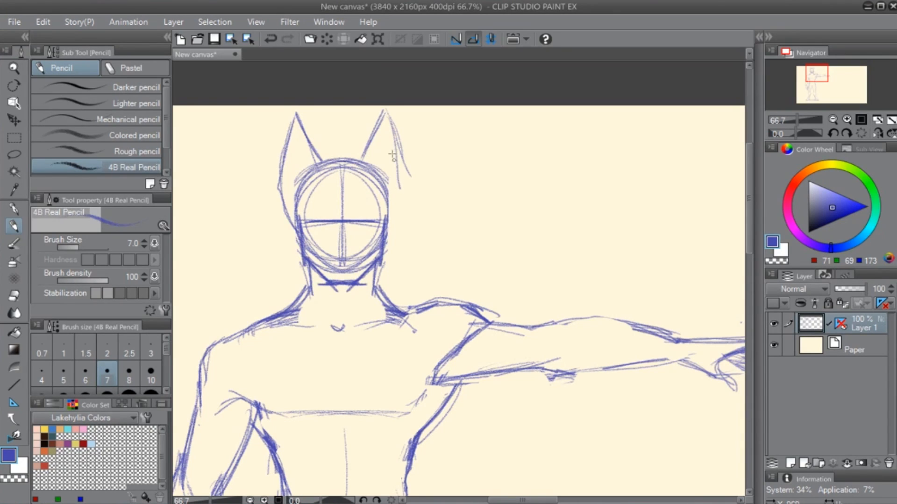
- Clean up and redraw the collarbones on both sides of the neck notch, and erase the stray lines under the chin
left_click_drag(373, 317, 501, 187)
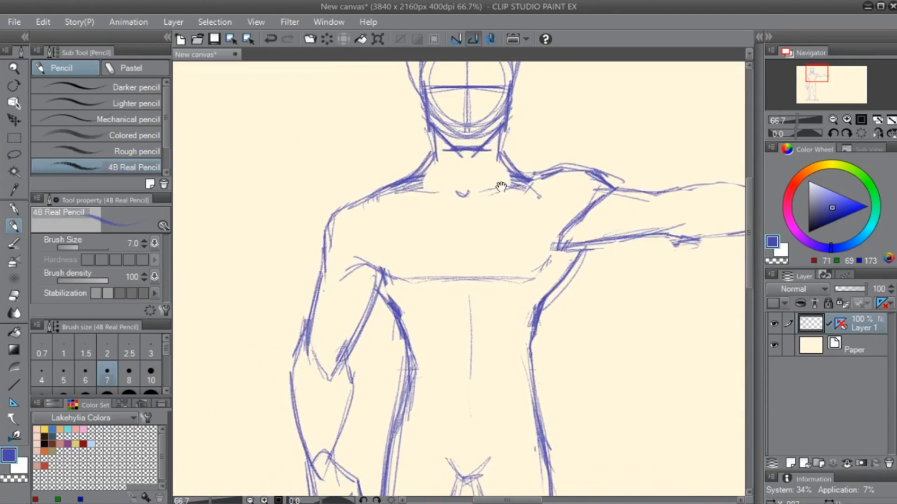
left_click_drag(502, 302, 434, 337)
key("e")
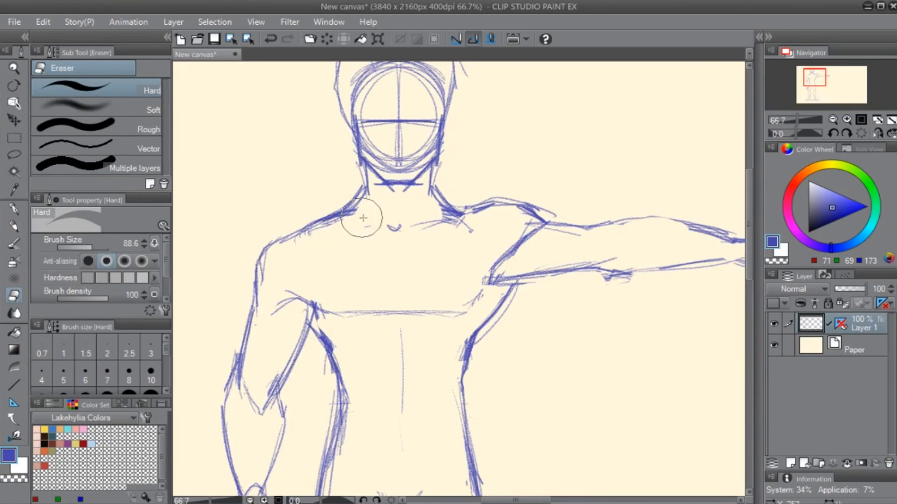
key("p")
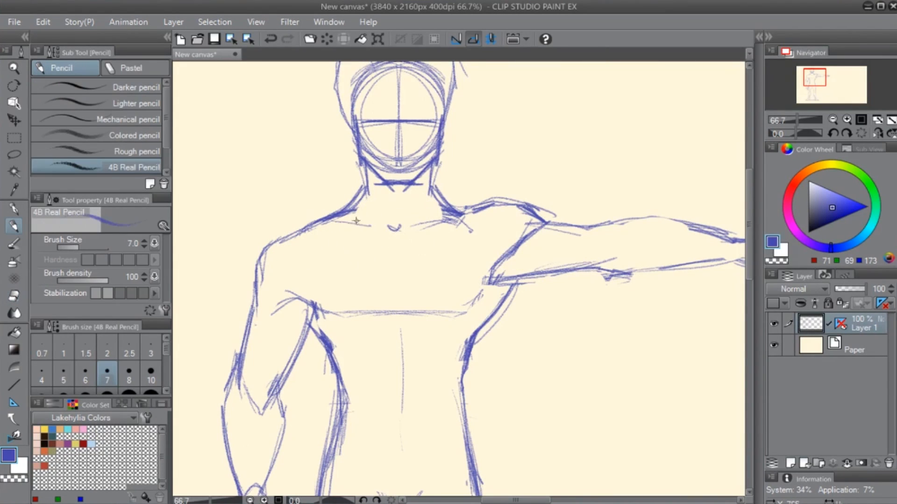
left_click_drag(356, 220, 376, 229)
key("e")
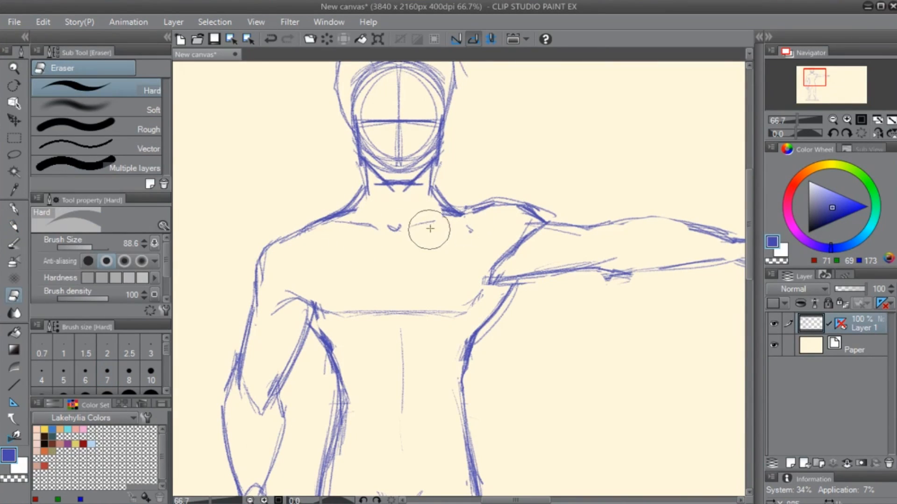
key("p")
key("e")
left_click_drag(375, 185, 424, 187)
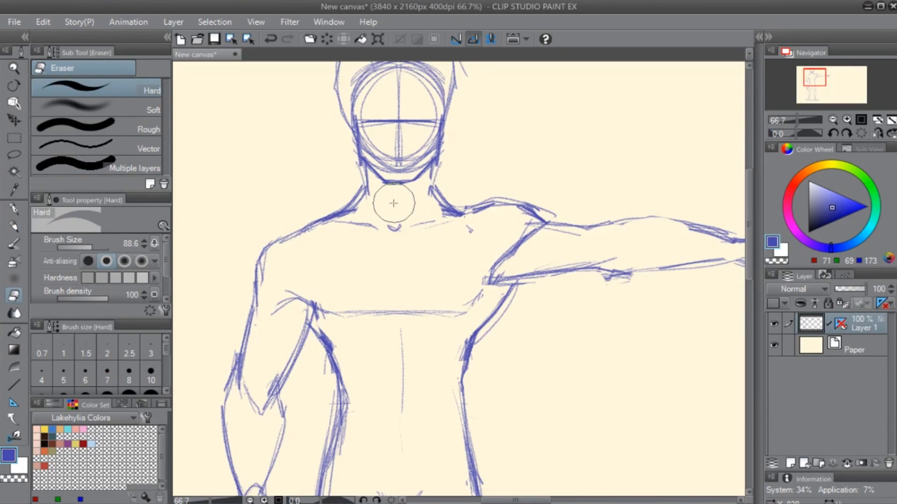
key("p")
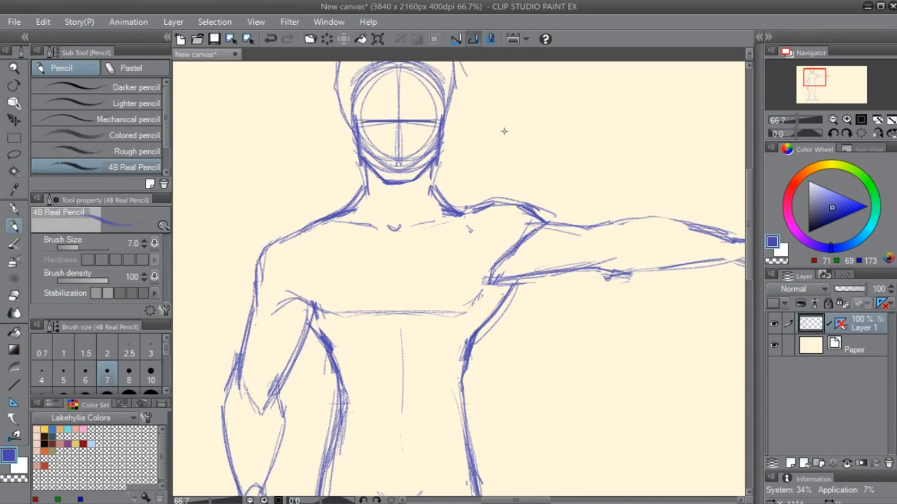
- Extend the chest contour to the raised armpit, and split the chest with a vertical sternum line and a gap in its lower line
left_click_drag(309, 329, 327, 353)
key("space")
mouse_move(395, 384)
left_mouse_down()
mouse_move(444, 244)
mouse_move(409, 262)
mouse_move(534, 357)
mouse_move(498, 367)
left_mouse_up()
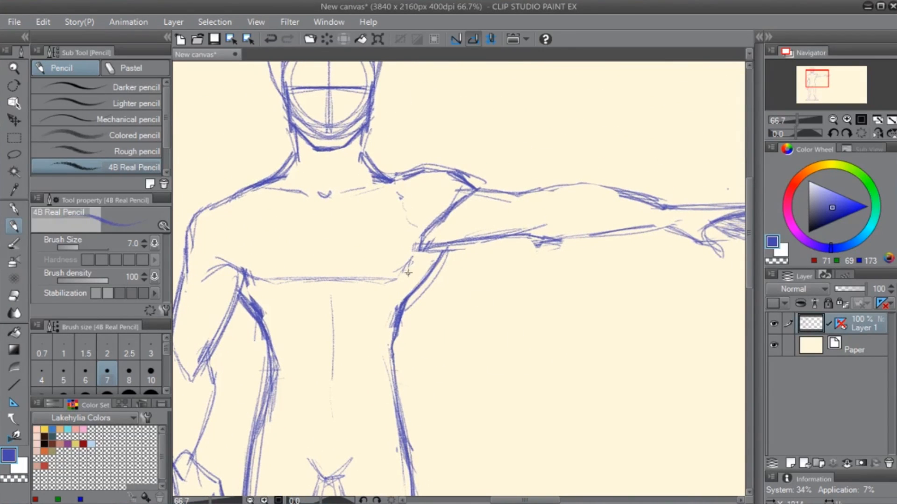
left_click_drag(420, 231, 396, 276)
key("e")
key("p")
left_click_drag(320, 216, 322, 280)
key("e")
key("p")
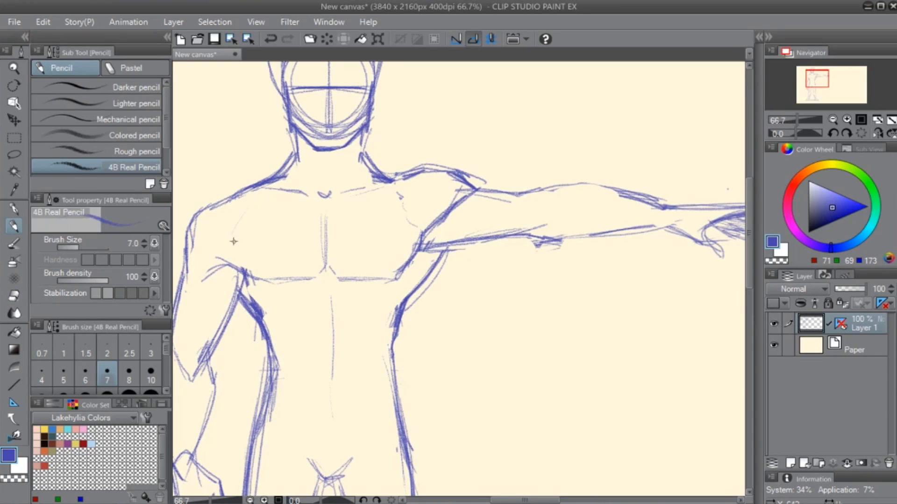
- Curve the outer edges of the chest muscles and hatch shading below both armpits
left_click_drag(233, 242, 244, 267)
left_click_drag(232, 225, 228, 262)
left_click_drag(417, 220, 417, 241)
left_click_drag(400, 279, 410, 262)
mouse_move(397, 299)
left_mouse_down()
mouse_move(428, 250)
mouse_move(444, 242)
left_mouse_up()
mouse_move(239, 278)
left_mouse_down()
mouse_move(249, 309)
mouse_move(258, 278)
mouse_move(260, 308)
left_mouse_up()
mouse_move(260, 280)
left_mouse_down()
mouse_move(270, 336)
mouse_move(267, 324)
left_mouse_up()
- Sketch light diagonal muscle lines on both sides of the abdomen and redraw the waist contour beneath the outstretched arm
key("e")
key("p")
left_click_drag(380, 389, 347, 327)
left_click_drag(255, 308, 266, 348)
left_click_drag(337, 301, 325, 341)
key("e")
mouse_move(357, 254)
left_mouse_down()
mouse_move(368, 266)
mouse_move(359, 298)
mouse_move(364, 351)
left_mouse_up()
key("p")
left_click_drag(363, 298, 370, 370)
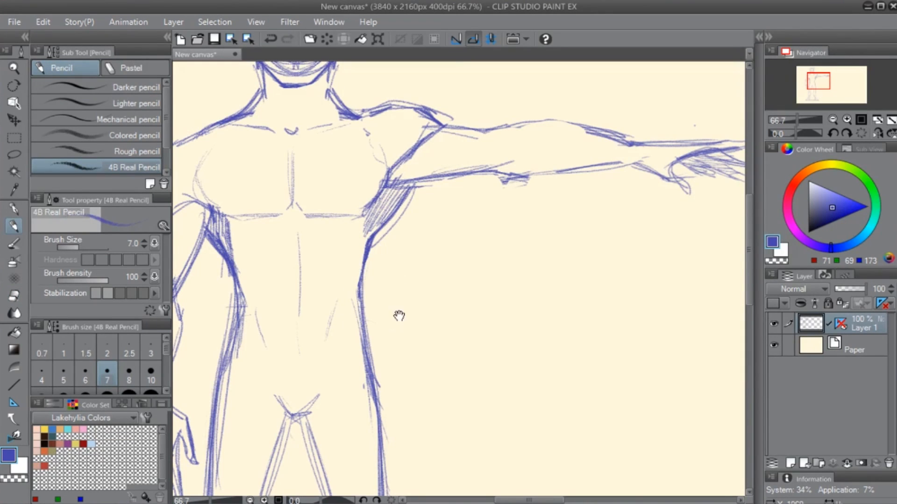
- Reinforce the upper and lower contours of the outstretched arm with additional pencil strokes
mouse_move(400, 314)
left_mouse_down()
mouse_move(557, 241)
mouse_move(573, 187)
left_mouse_up()
left_click_drag(519, 285, 498, 170)
left_click_drag(518, 317, 424, 250)
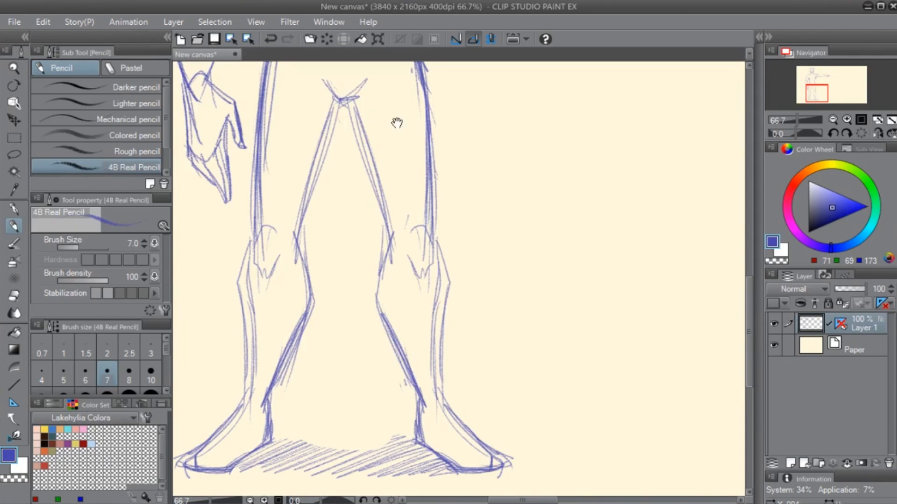
left_click_drag(298, 87, 372, 414)
mouse_move(529, 315)
left_mouse_down()
mouse_move(500, 269)
mouse_move(411, 357)
mouse_move(399, 389)
left_mouse_up()
left_click_drag(499, 202, 565, 189)
left_click_drag(521, 202, 602, 206)
left_click_drag(559, 193, 592, 200)
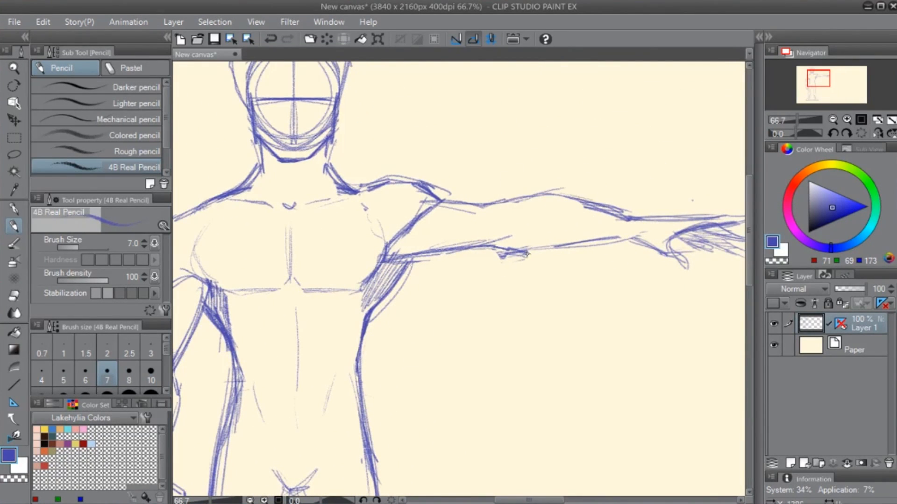
mouse_move(488, 247)
left_mouse_down()
mouse_move(539, 252)
mouse_move(600, 239)
left_mouse_up()
- Paste the superhero dogs artwork as a new layer and move it to the empty upper right of the canvas
left_click_drag(390, 320, 463, 349)
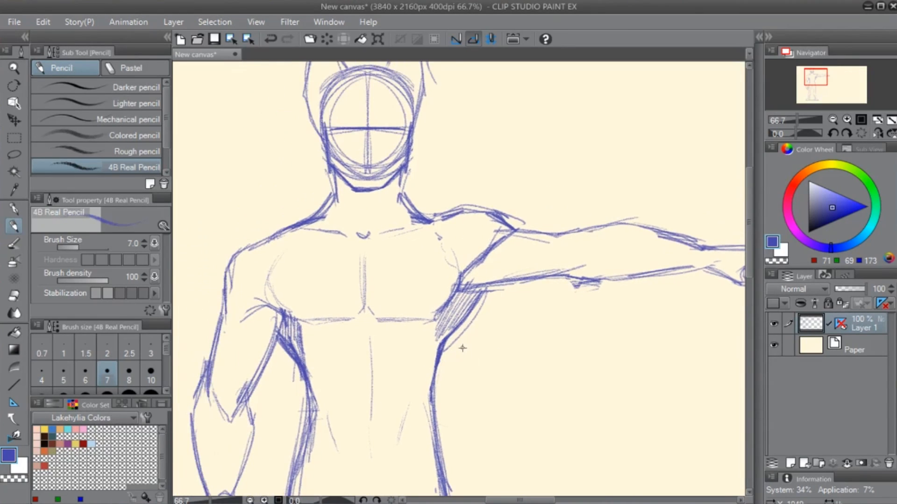
key("ctrl+0")
scroll(463, 348, "down", 3)
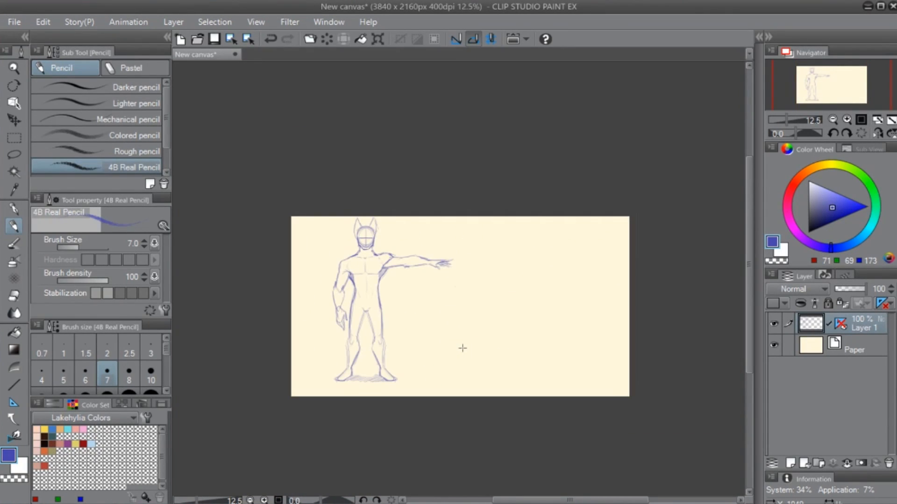
scroll(463, 349, "up", 3)
left_click_drag(265, 178, 451, 260)
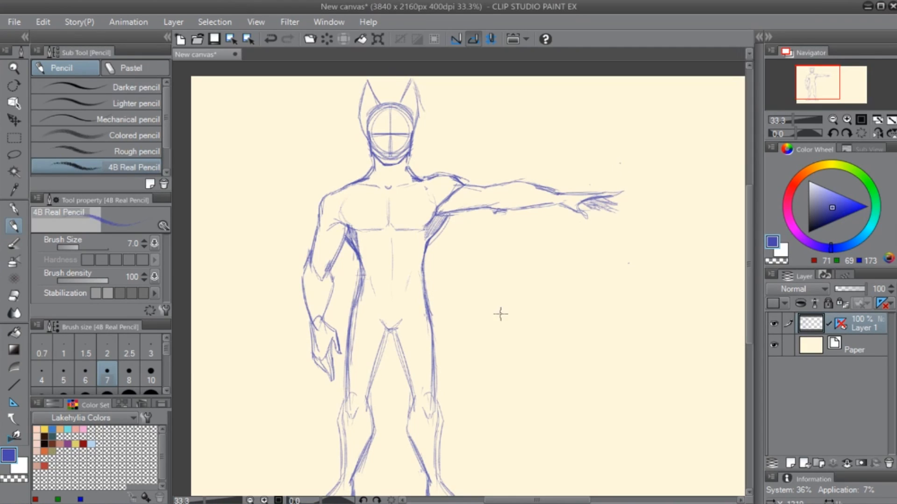
scroll(507, 314, "down", 1)
left_click_drag(569, 368, 332, 319)
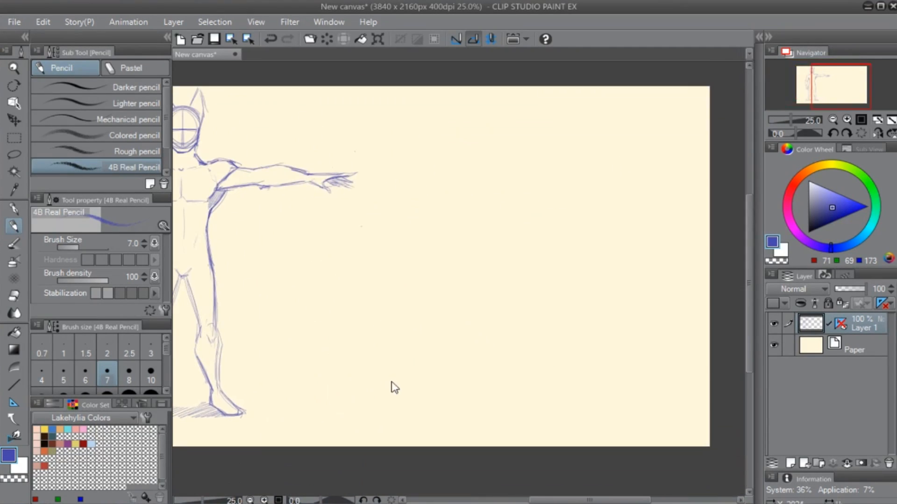
key("ctrl+v")
key("k")
left_click_drag(248, 226, 478, 297)
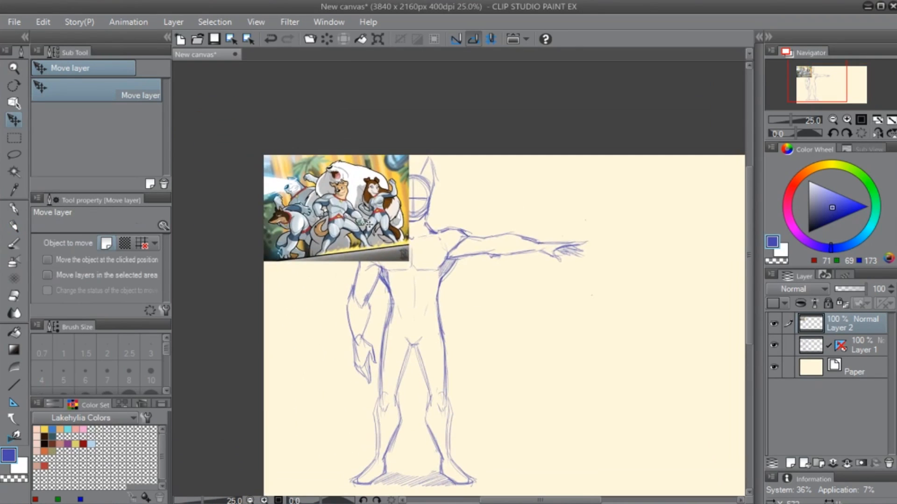
left_click_drag(363, 223, 709, 281)
left_click_drag(565, 396, 318, 361)
left_click_drag(347, 349, 438, 315)
- Enlarge the pasted superhero dogs artwork to nearly twice its size and adjust its position near the canvas's upper edge
key("ctrl+t")
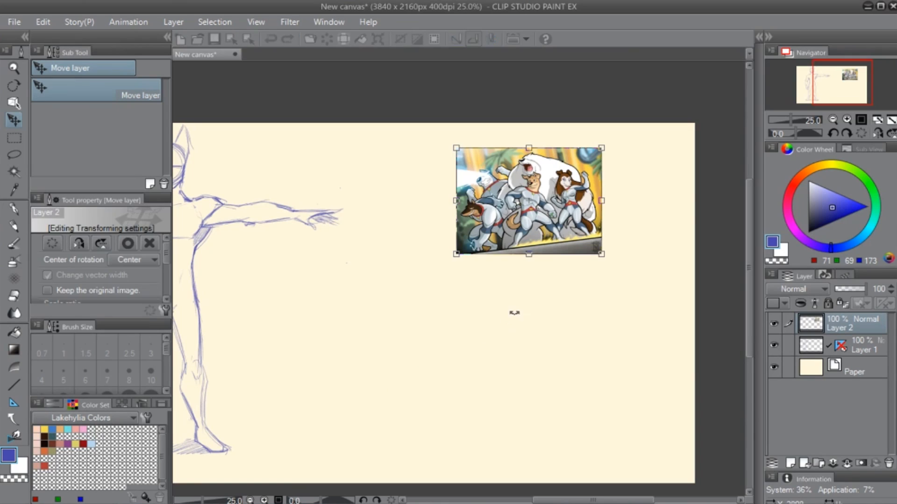
left_click_drag(466, 254, 401, 321)
left_click_drag(599, 247, 591, 267)
key("Return")
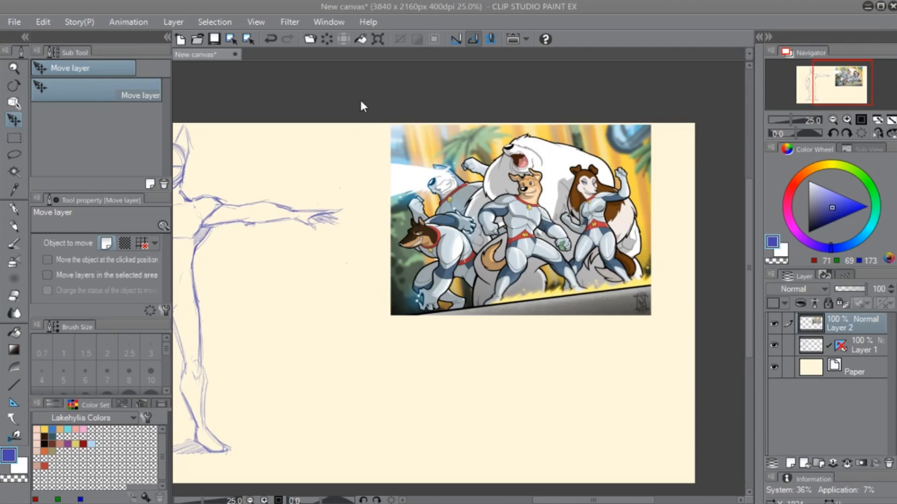
left_click_drag(375, 145, 373, 146)
- Paste the green running wolf sketch as another layer and place it directly below the superhero dogs artwork
key("ctrl+v")
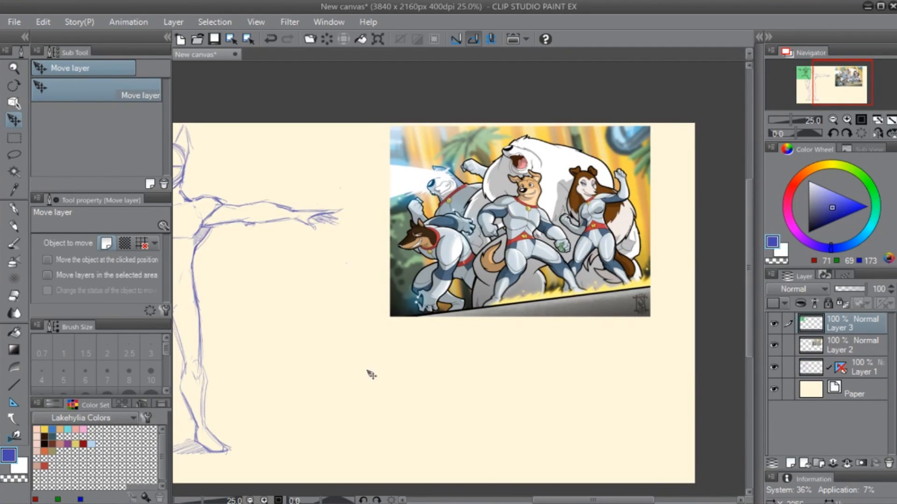
left_click_drag(324, 321, 568, 278)
left_click_drag(348, 162, 706, 369)
left_click_drag(565, 403, 359, 407)
left_click_drag(500, 361, 523, 356)
- Hide the palettes and examine the body shapes and poses in the two pasted reference pictures up close
scroll(560, 395, "up", 2)
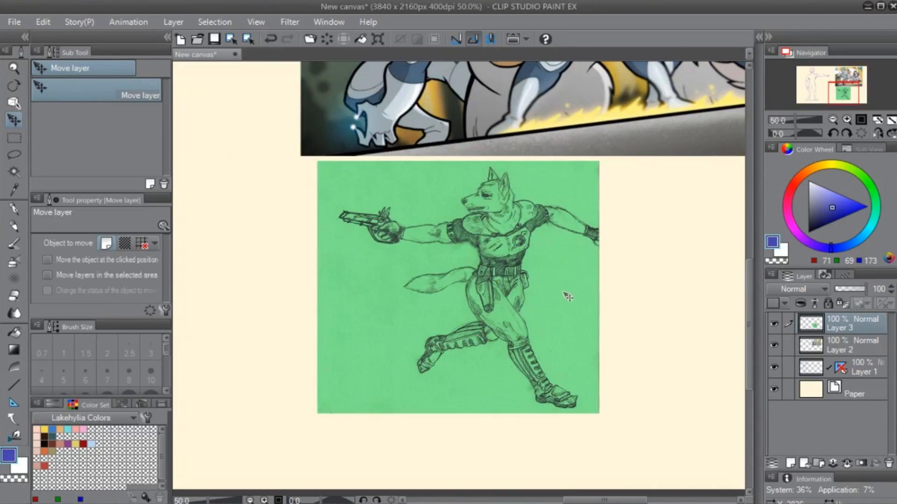
scroll(567, 302, "up", 1)
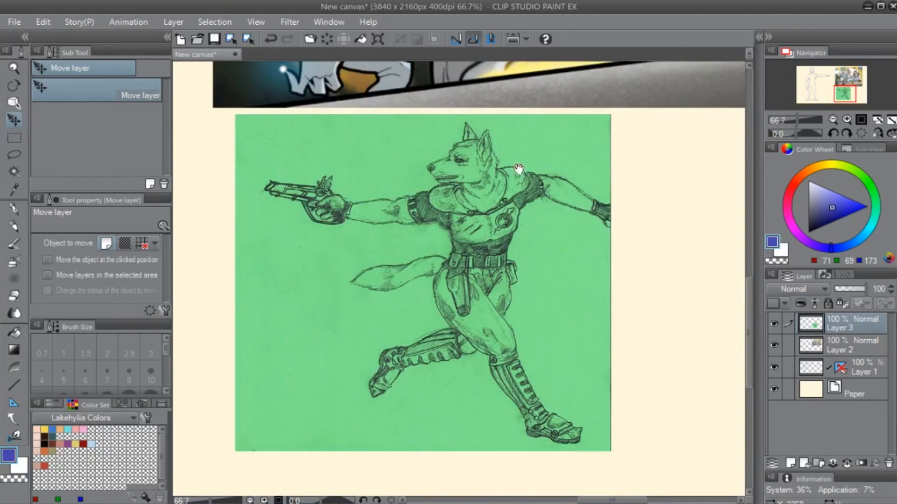
left_click_drag(563, 113, 413, 346)
left_click_drag(437, 222, 490, 383)
key("Tab")
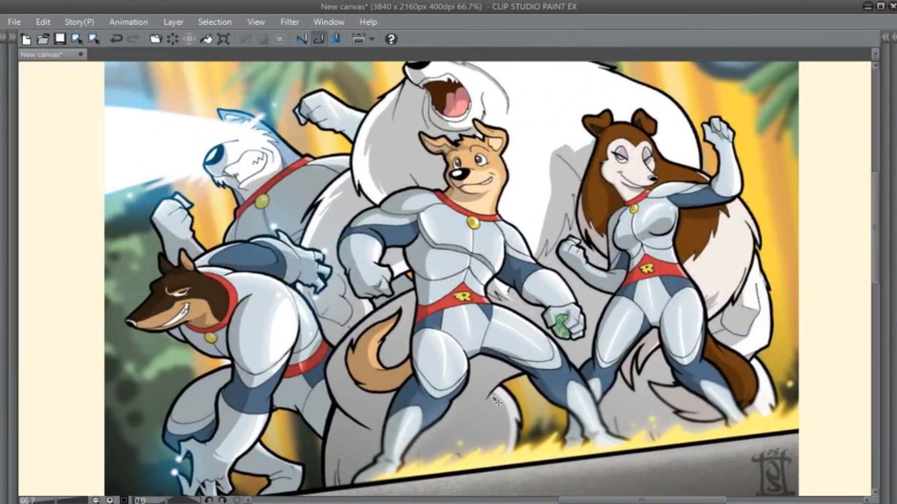
left_click_drag(523, 146, 549, 199)
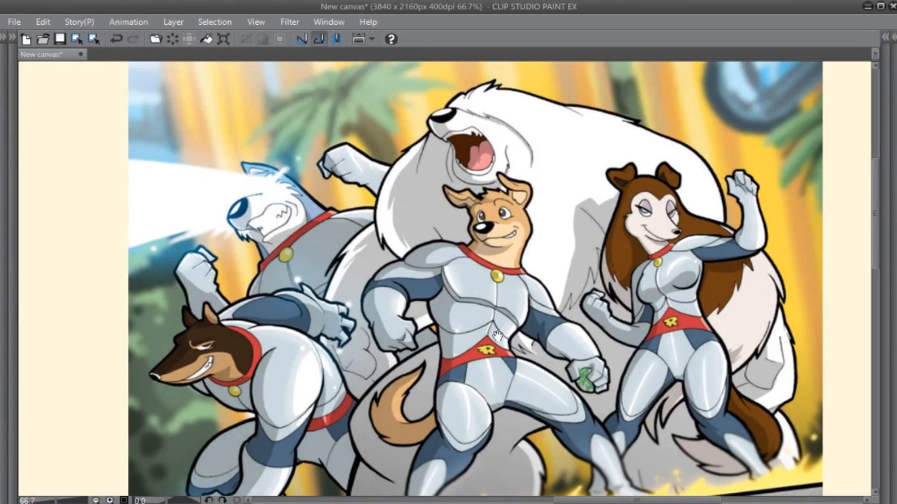
- Examine the muscular bodies and poses in the superhero dogs artwork and the green running wolf sketch up close
left_click_drag(219, 398, 252, 307)
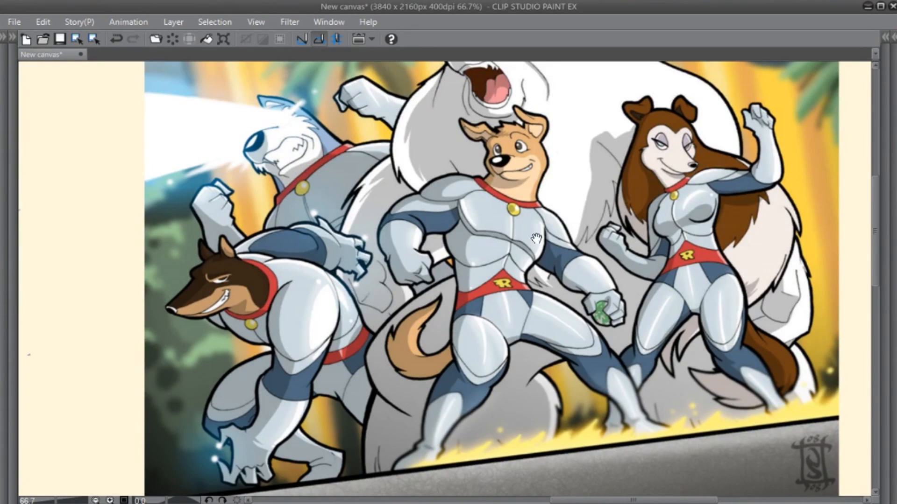
left_click_drag(552, 190, 503, 263)
left_click_drag(619, 404, 617, 337)
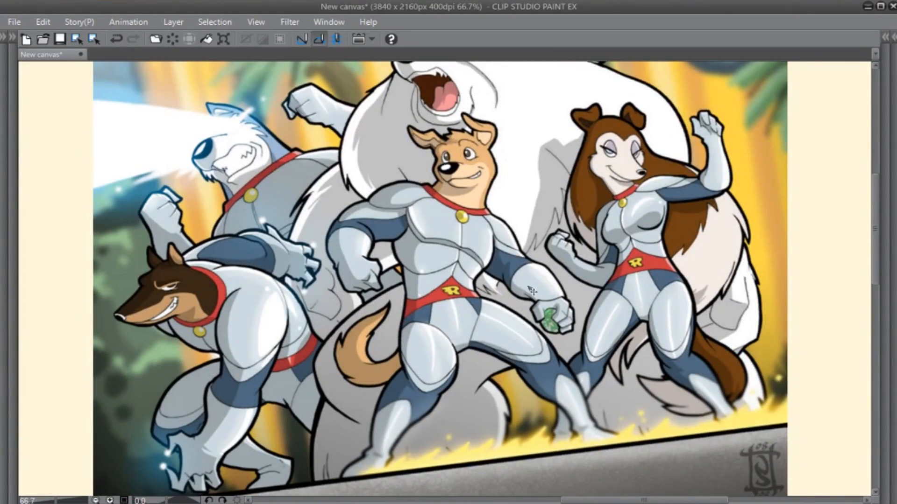
left_click_drag(438, 378, 437, 204)
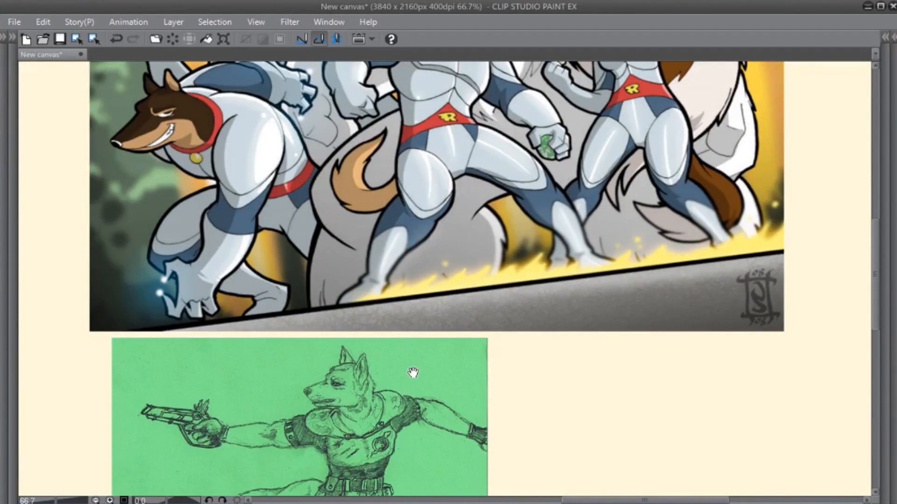
left_click_drag(486, 288, 553, 421)
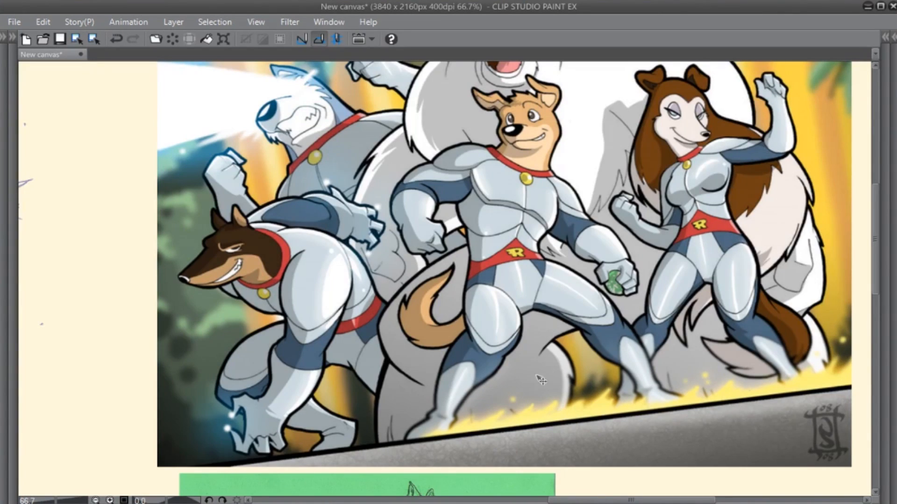
mouse_move(541, 379)
left_mouse_down()
mouse_move(544, 388)
mouse_move(550, 360)
mouse_move(546, 187)
left_mouse_up()
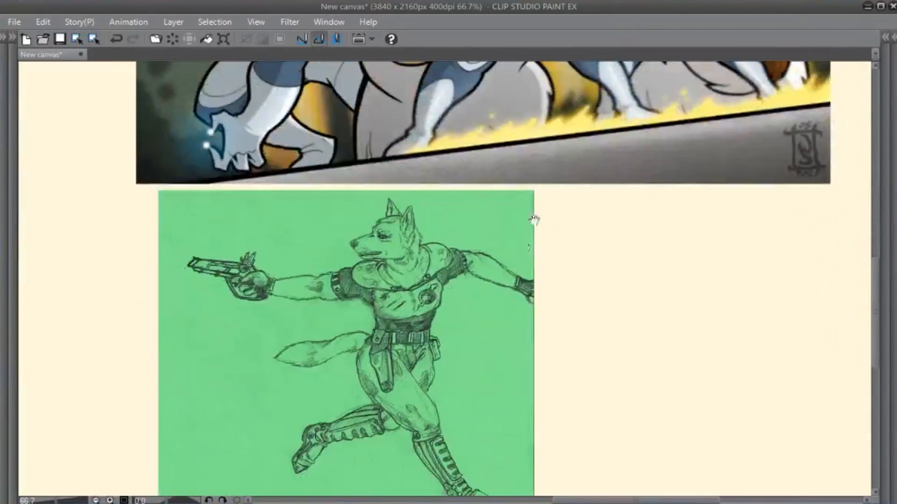
left_click_drag(497, 348, 518, 235)
scroll(516, 256, "up", 1)
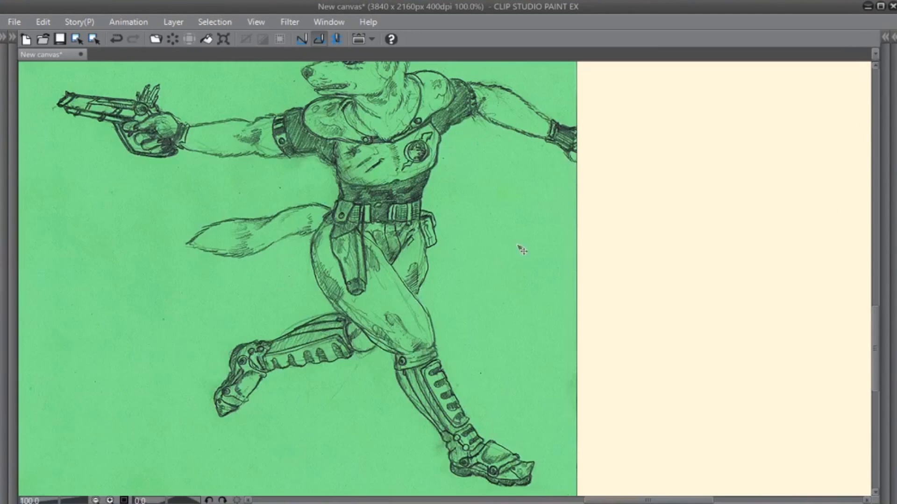
left_click_drag(444, 156, 558, 195)
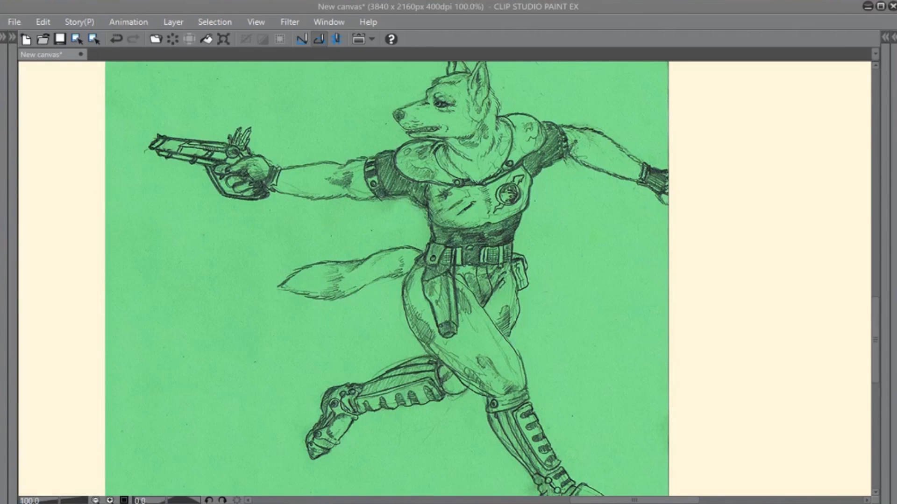
left_click_drag(833, 161, 832, 161)
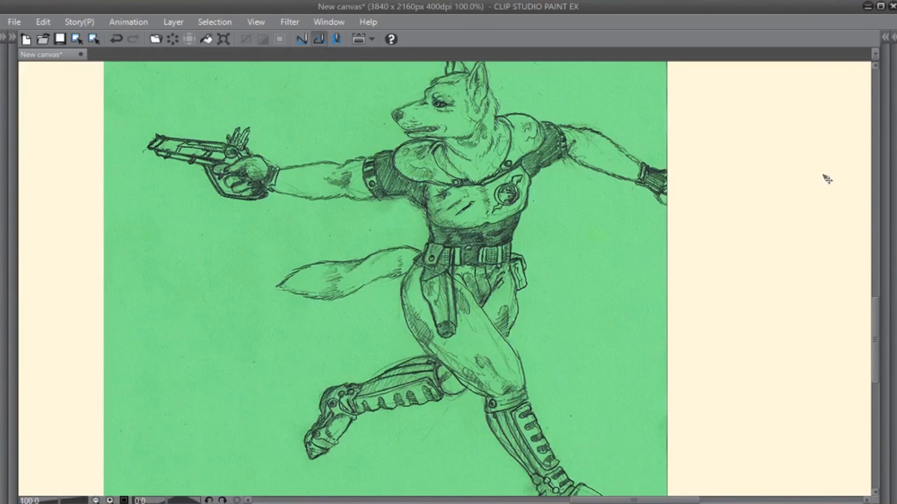
- Add the grey-suited soldier picture with the black background as a new layer and place it beside the green wolf sketch
scroll(830, 178, "down", 3)
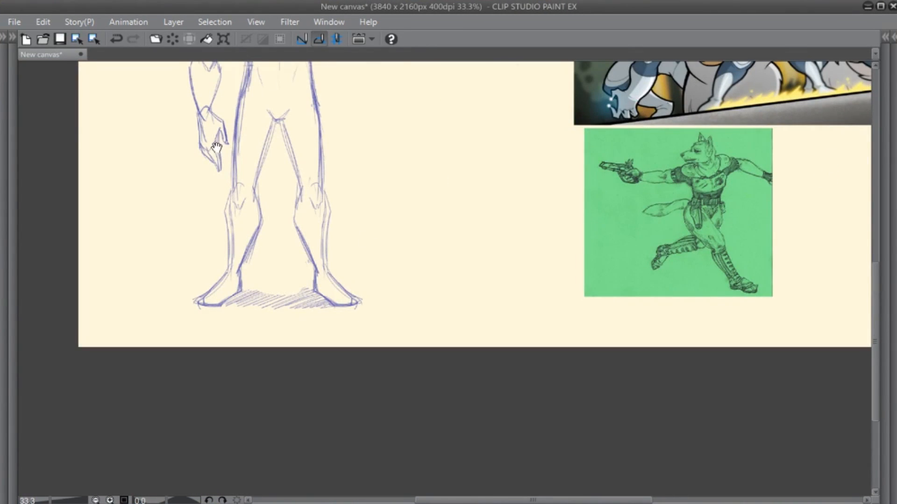
left_click_drag(216, 148, 318, 385)
left_click_drag(260, 243, 782, 374)
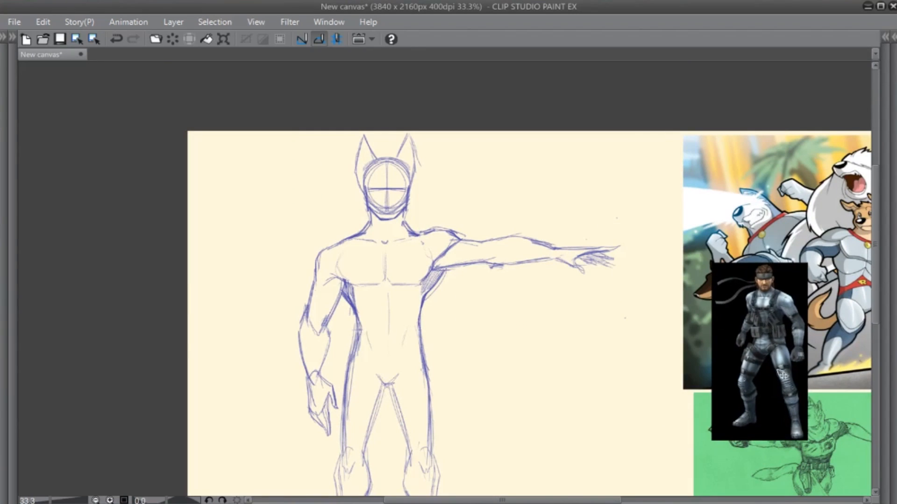
left_click_drag(692, 252, 232, 116)
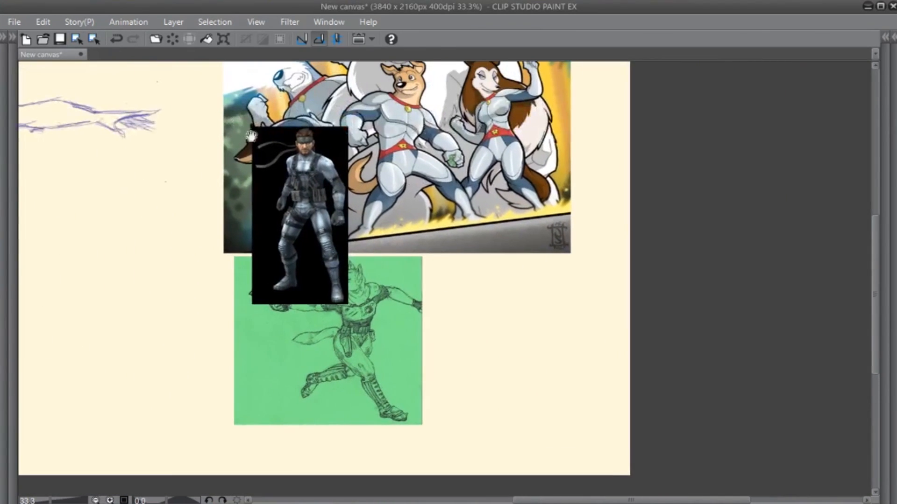
left_click_drag(325, 247, 519, 381)
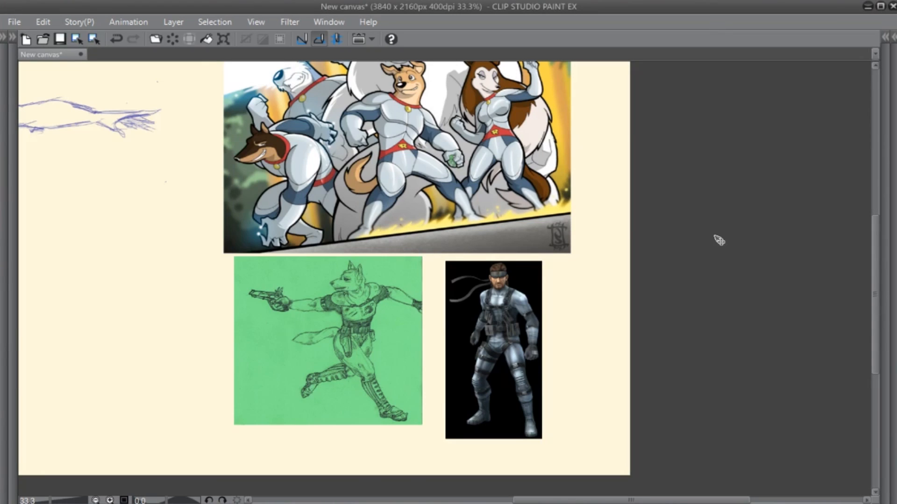
- Add the Metal Gear cover comparison as a new layer between the figure and the wolf sketch, and examine it up close
left_click_drag(710, 237, 710, 237)
mouse_move(132, 196)
left_mouse_down()
mouse_move(553, 352)
mouse_move(598, 342)
left_mouse_up()
left_click_drag(241, 184, 577, 439)
left_click_drag(665, 386, 537, 220)
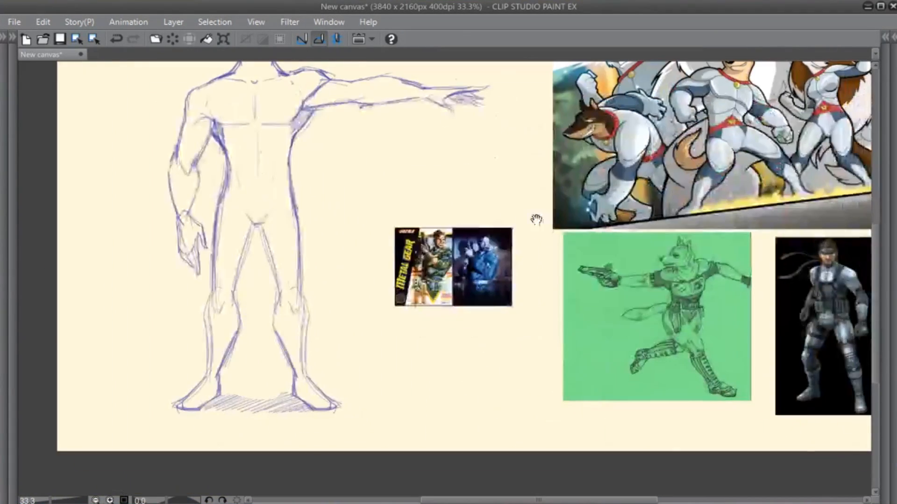
scroll(485, 239, "up", 5)
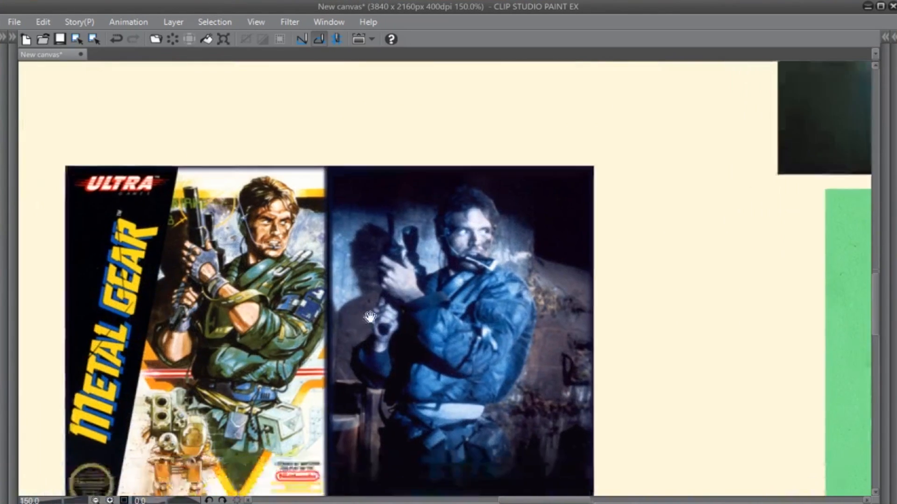
left_click_drag(370, 318, 495, 264)
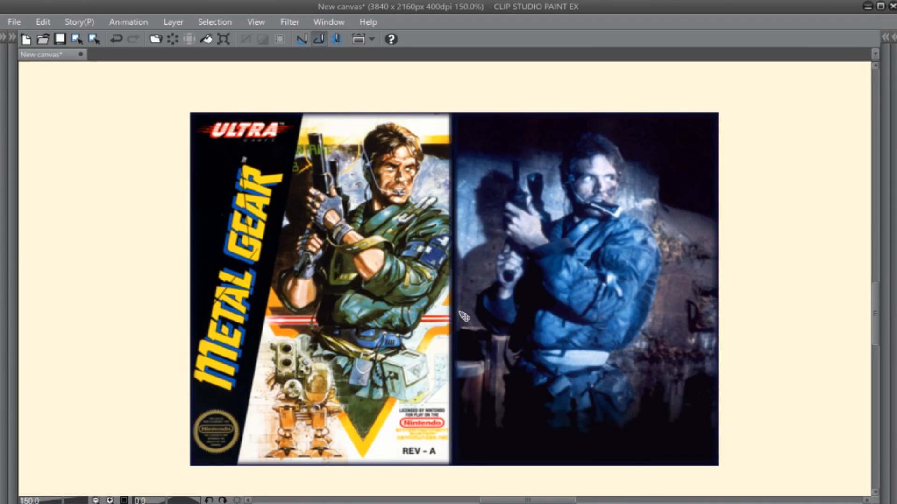
- Paste the Gryzor cover comparison as another layer, place it below the Metal Gear picture and examine it up close
key("ctrl+0")
key("ctrl+v")
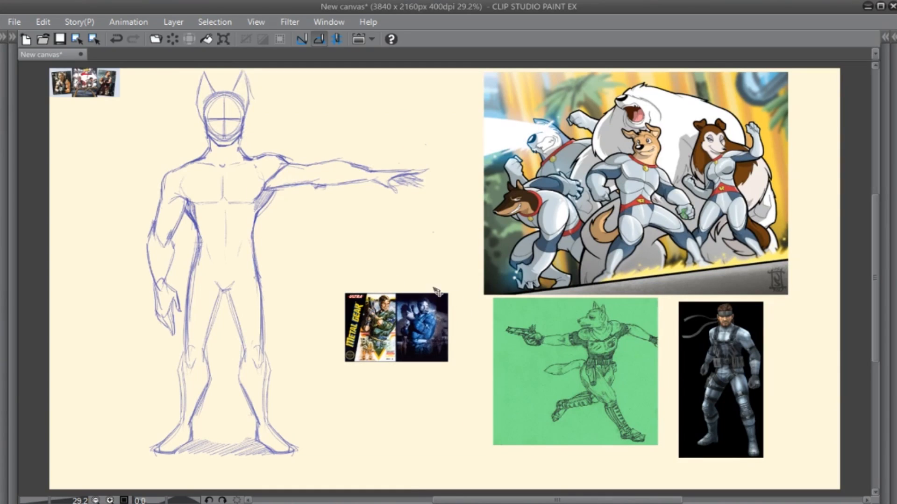
left_click_drag(138, 109, 435, 413)
scroll(440, 410, "up", 6)
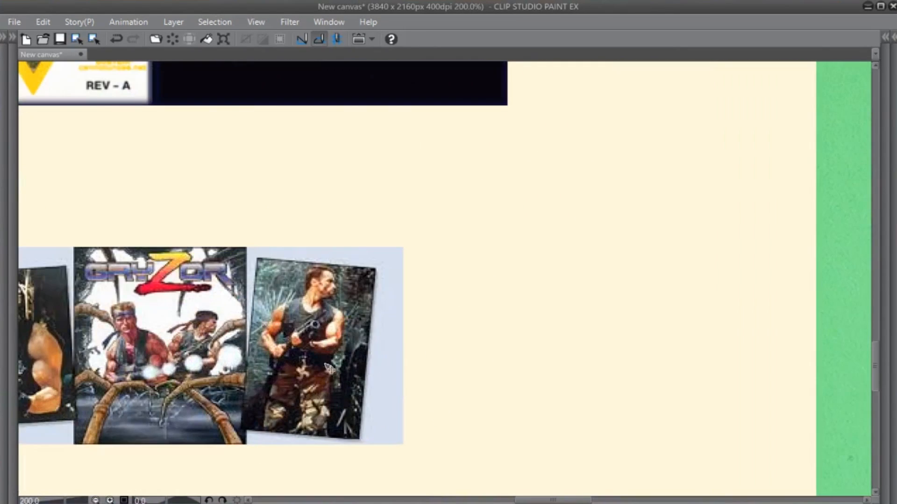
left_click_drag(223, 365, 520, 266)
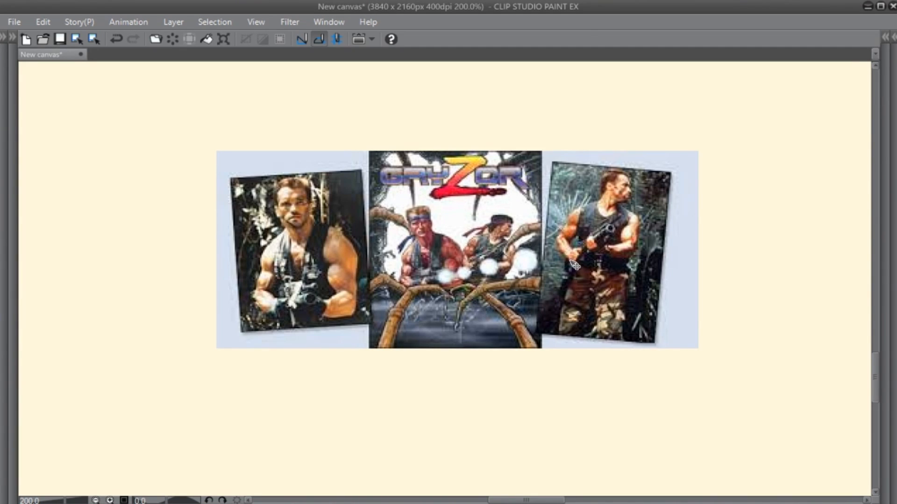
scroll(574, 261, "down", 4)
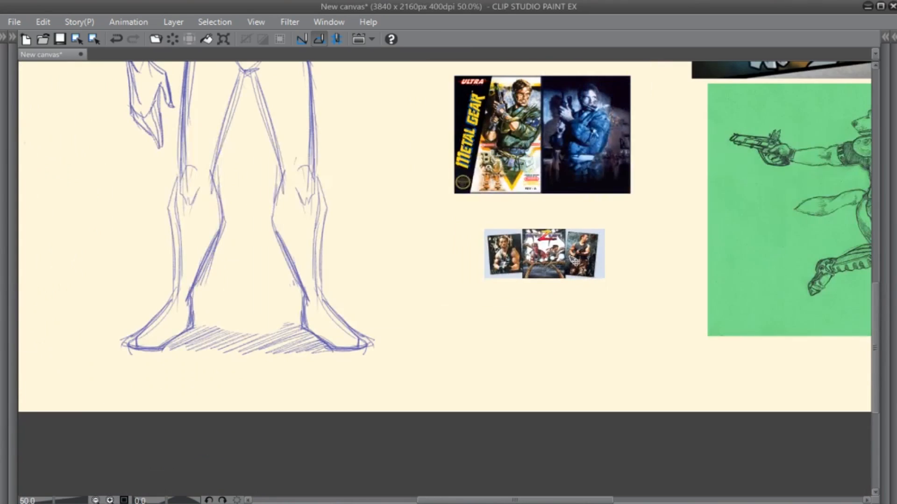
- Bring back the palettes and delete the two layers holding the Metal Gear and Gryzor cover comparisons
key("Tab")
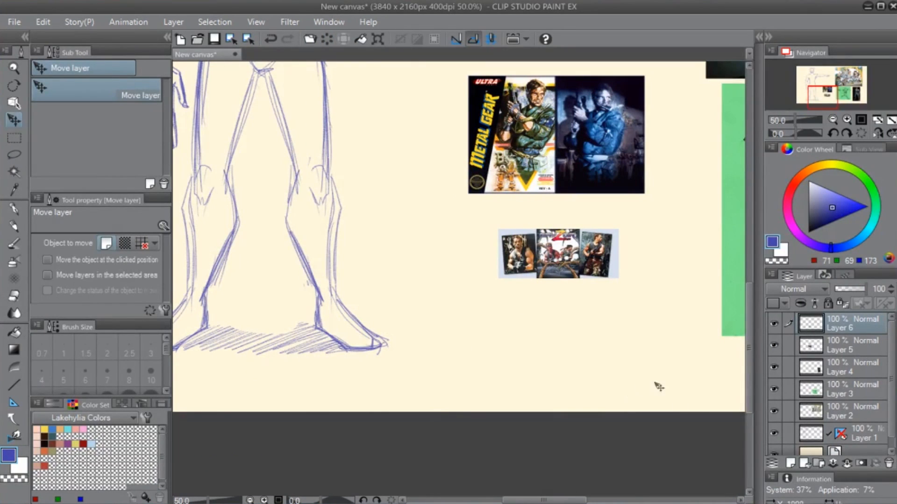
left_click(856, 349, "ctrl")
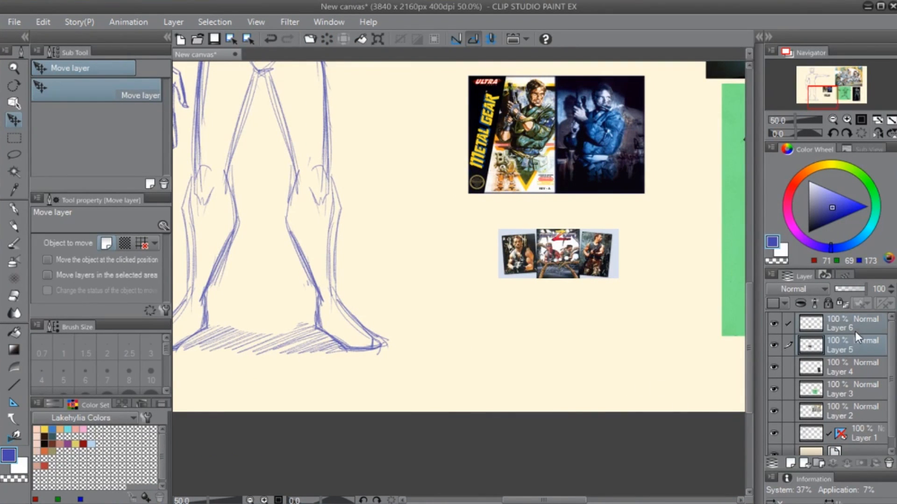
left_click(888, 463)
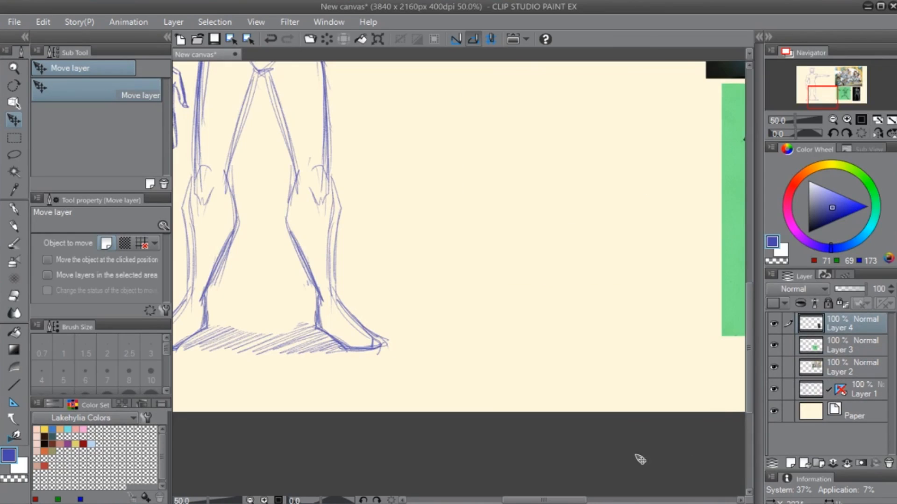
- Choose the Inker - Lando Calbrusshian 2 pen and set its colour to dark red, RGB 137, 15, 0
mouse_move(680, 138)
left_mouse_down()
mouse_move(476, 321)
mouse_move(309, 386)
left_mouse_up()
mouse_move(536, 413)
left_mouse_down()
mouse_move(522, 332)
mouse_move(465, 436)
left_mouse_up()
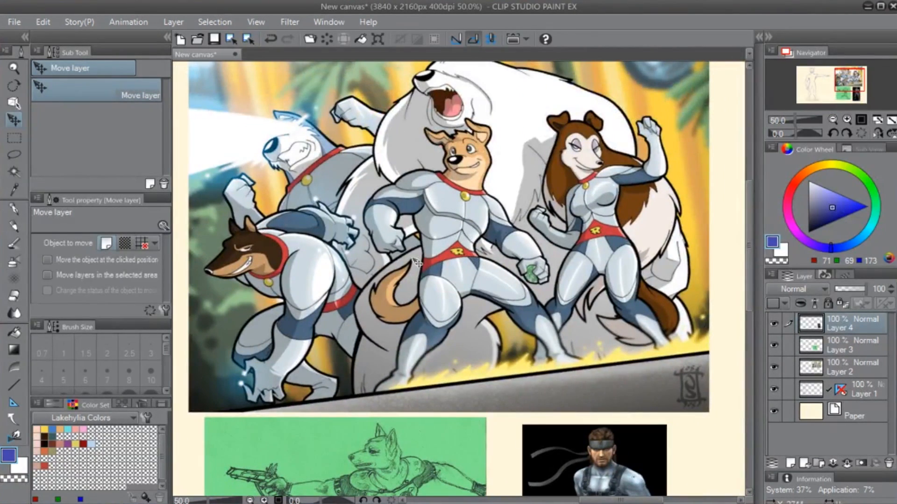
key("p")
left_click_drag(374, 265, 423, 353)
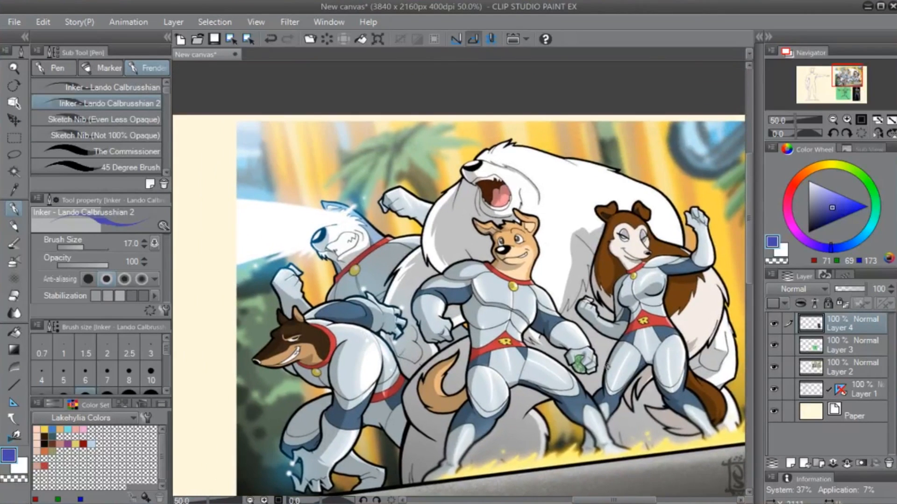
key("x")
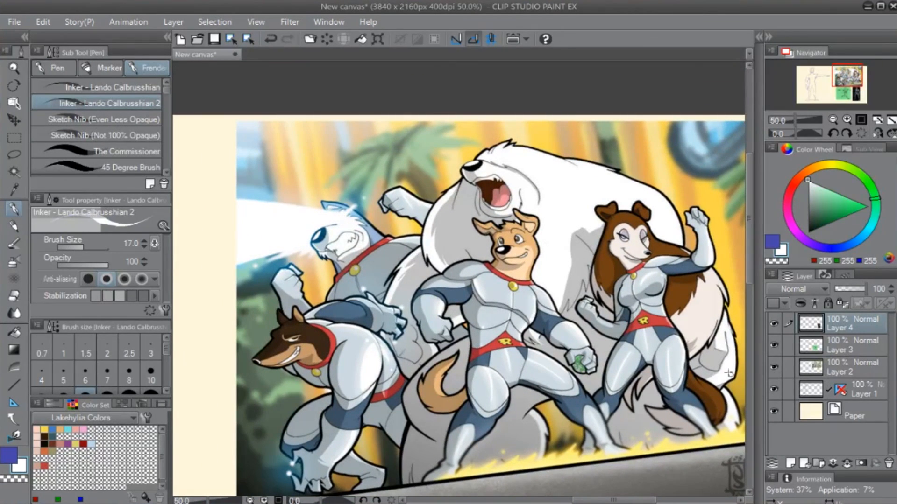
left_click(795, 179)
left_click_drag(818, 194, 840, 218)
left_click_drag(570, 361, 550, 346)
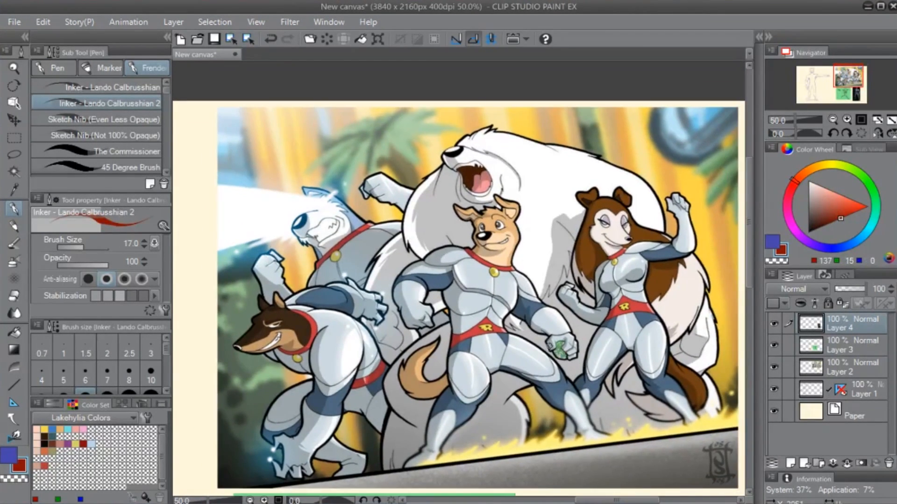
- Draw a dark red prohibition sign over the superhero dogs artwork with a brush size of 301.1, and undo it
scroll(550, 349, "down", 1)
left_click_drag(471, 224, 473, 260)
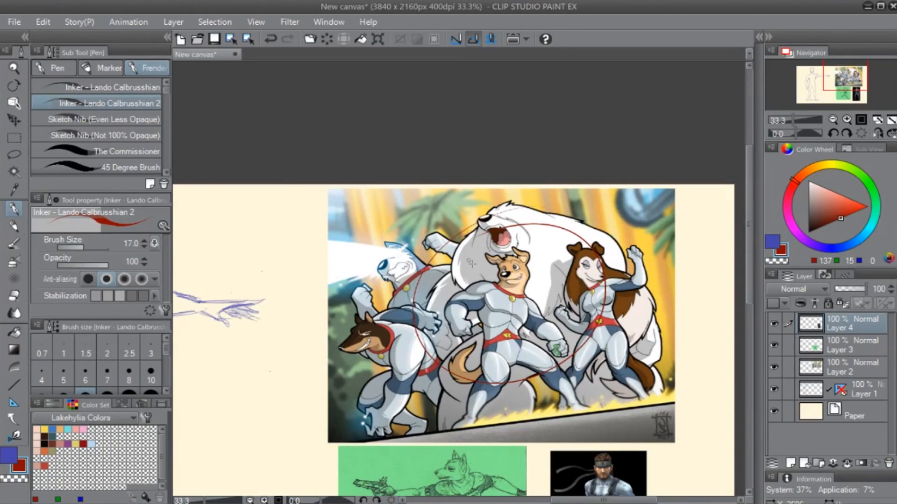
key("ctrl+z")
left_click_drag(506, 300, 541, 300)
mouse_move(547, 221)
left_mouse_down()
mouse_move(492, 232)
mouse_move(607, 243)
mouse_move(495, 231)
left_mouse_up()
left_click_drag(628, 216, 381, 427)
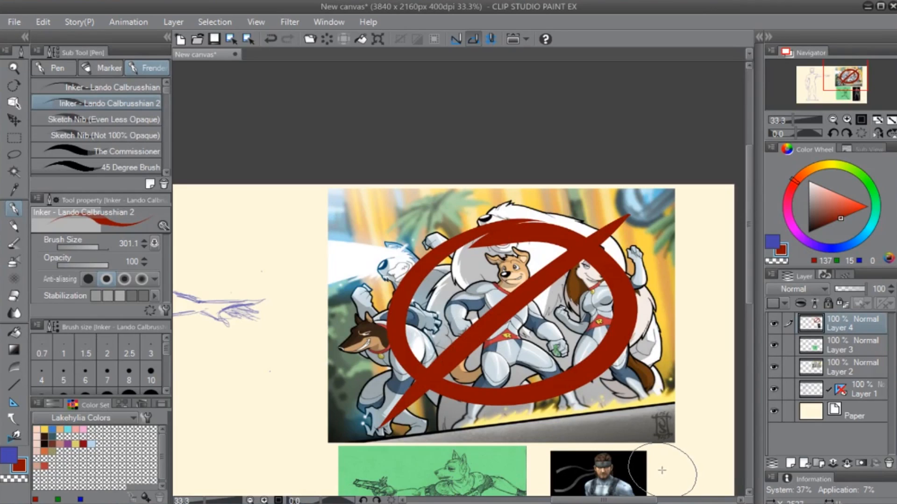
key("ctrl+z")
key("ctrl+z")
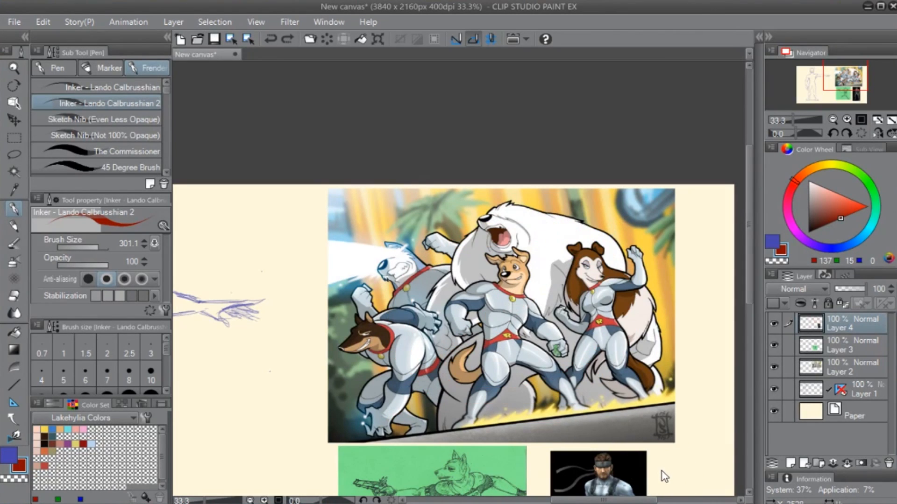
- Scribble dark red test strokes below the outstretched hand with a brush size of 92, and undo them
mouse_move(386, 363)
left_mouse_down()
mouse_move(483, 311)
mouse_move(597, 277)
mouse_move(304, 170)
left_mouse_up()
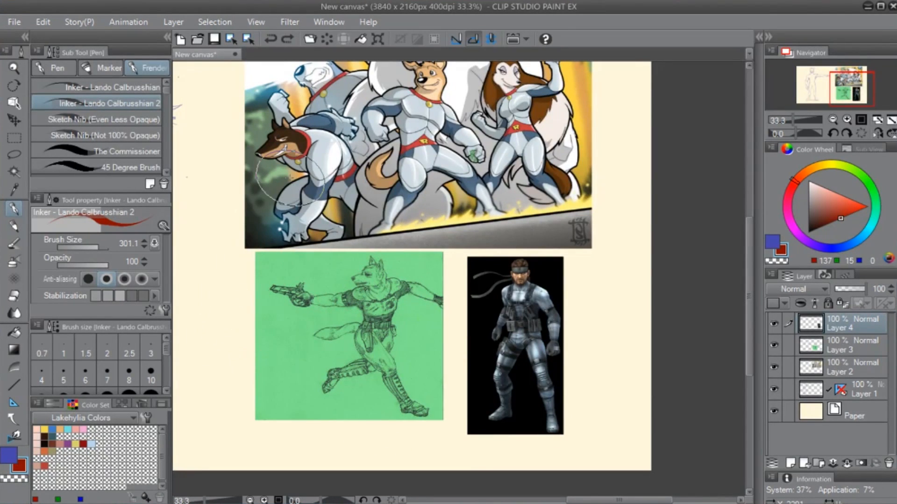
mouse_move(303, 219)
left_mouse_down()
mouse_move(392, 351)
mouse_move(389, 372)
left_mouse_up()
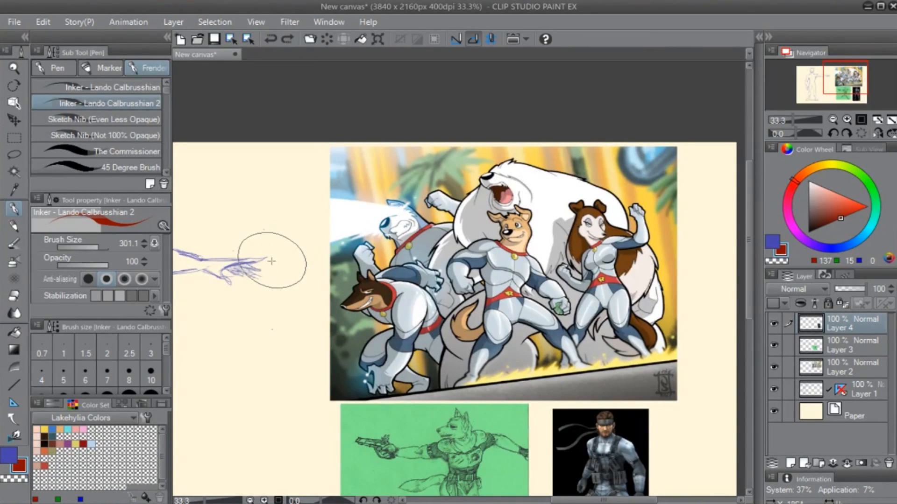
scroll(273, 293, "up", 2)
left_click_drag(278, 352, 426, 245)
left_click_drag(430, 301, 384, 277)
mouse_move(278, 396)
left_mouse_down()
mouse_move(294, 359)
mouse_move(443, 375)
mouse_move(480, 192)
mouse_move(420, 423)
mouse_move(489, 390)
mouse_move(458, 444)
left_mouse_up()
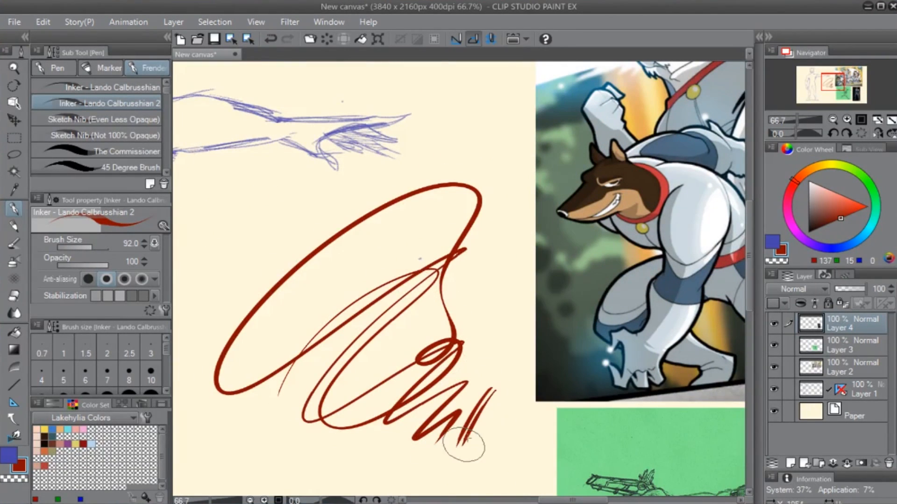
mouse_move(483, 392)
left_mouse_down()
mouse_move(469, 446)
mouse_move(498, 447)
left_mouse_up()
key("ctrl+z")
key("ctrl+z")
key("ctrl+z")
key("ctrl+z")
key("ctrl+z")
key("ctrl+z")
key("ctrl+z")
key("ctrl+z")
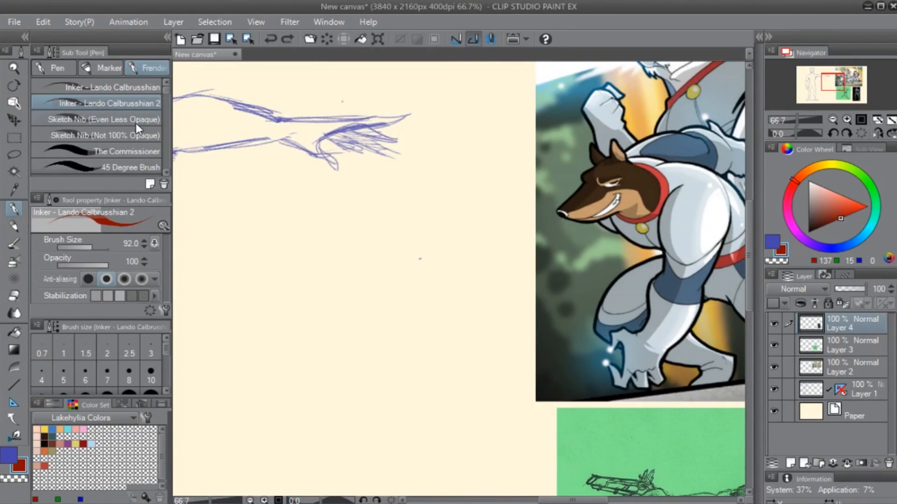
- Switch to the Painterly - Photoshop Round brush, try one stroke on the empty canvas and undo it
key("b")
left_click(65, 85)
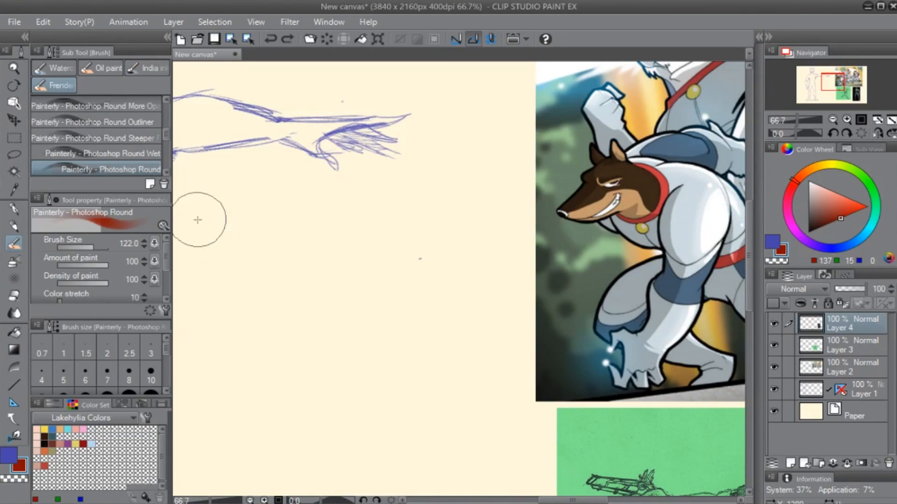
mouse_move(241, 378)
left_mouse_down()
mouse_move(411, 224)
mouse_move(449, 314)
left_mouse_up()
key("ctrl+z")
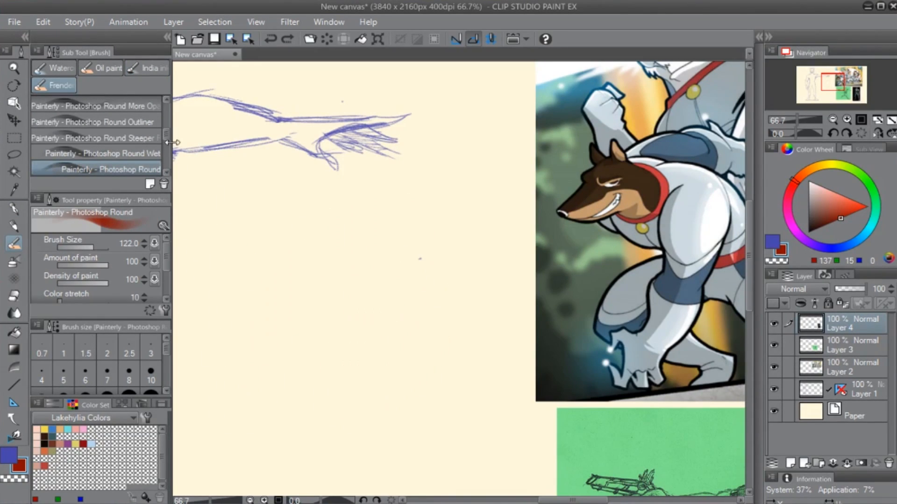
- Paint dark red test strokes below the outstretched hand with the Painterly - Watercolor Digital brush at size 49.6, and erase them
mouse_move(167, 140)
left_mouse_down()
mouse_move(170, 109)
mouse_move(167, 151)
left_mouse_up()
left_click(151, 133)
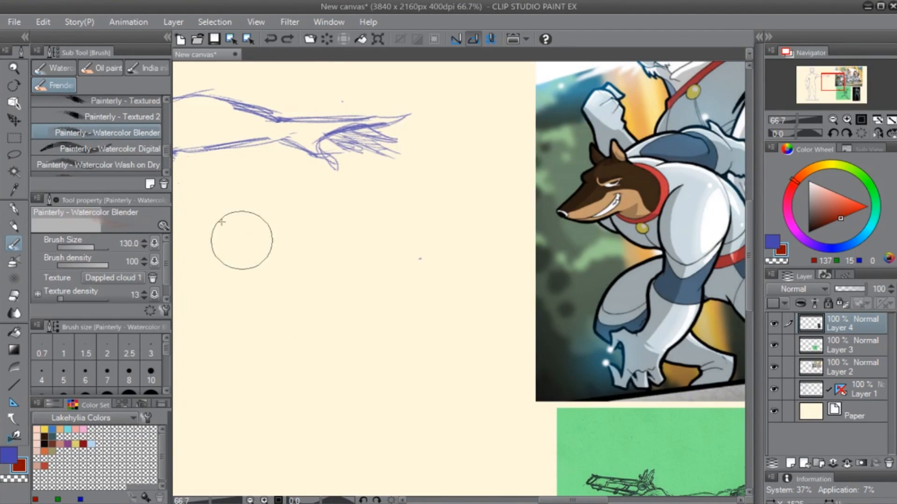
left_click(140, 148)
mouse_move(354, 307)
left_mouse_down()
mouse_move(300, 310)
mouse_move(371, 297)
mouse_move(311, 397)
mouse_move(419, 357)
mouse_move(402, 430)
mouse_move(435, 415)
left_mouse_up()
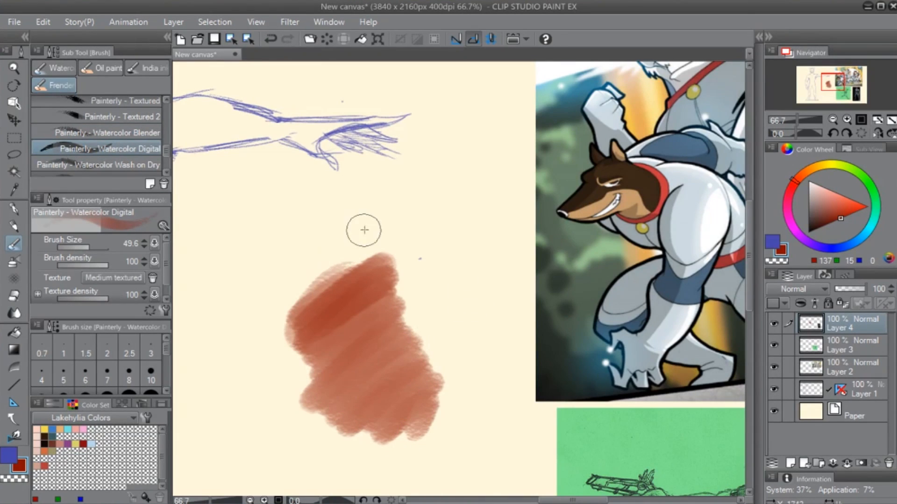
mouse_move(355, 261)
left_mouse_down()
mouse_move(333, 415)
mouse_move(437, 383)
mouse_move(433, 438)
mouse_move(448, 405)
mouse_move(460, 232)
mouse_move(447, 399)
mouse_move(438, 332)
mouse_move(450, 318)
mouse_move(460, 390)
mouse_move(474, 376)
mouse_move(482, 411)
mouse_move(496, 351)
mouse_move(504, 424)
mouse_move(512, 401)
mouse_move(511, 436)
mouse_move(413, 407)
mouse_move(507, 281)
mouse_move(492, 311)
mouse_move(539, 300)
mouse_move(471, 352)
mouse_move(551, 400)
mouse_move(513, 352)
mouse_move(500, 358)
mouse_move(519, 346)
mouse_move(514, 315)
mouse_move(510, 371)
mouse_move(522, 379)
mouse_move(518, 306)
mouse_move(488, 252)
mouse_move(447, 221)
mouse_move(483, 247)
mouse_move(512, 347)
left_mouse_up()
left_click_drag(512, 348, 453, 394)
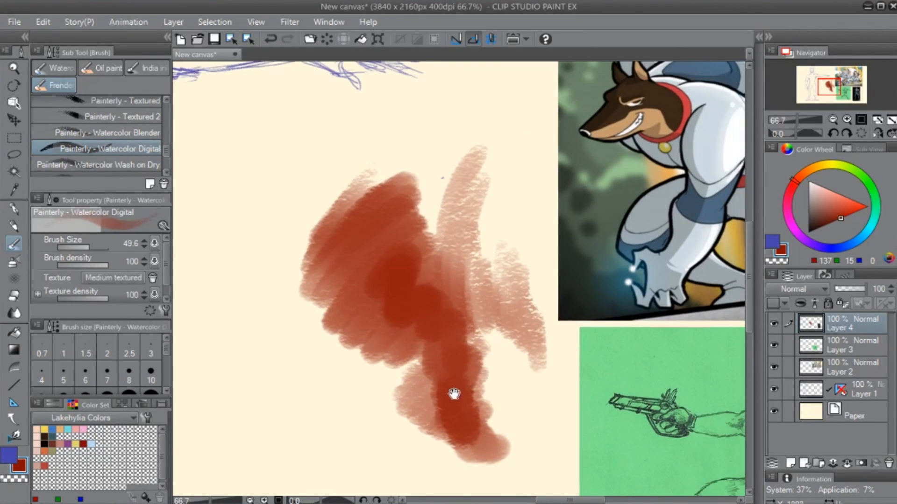
key("e")
mouse_move(445, 164)
left_mouse_down()
mouse_move(425, 243)
mouse_move(464, 137)
mouse_move(395, 323)
mouse_move(384, 322)
mouse_move(366, 362)
mouse_move(392, 219)
mouse_move(428, 157)
mouse_move(342, 326)
mouse_move(354, 170)
left_mouse_up()
mouse_move(494, 130)
left_mouse_down()
mouse_move(468, 172)
mouse_move(440, 388)
mouse_move(423, 254)
mouse_move(426, 375)
mouse_move(462, 404)
mouse_move(501, 153)
mouse_move(446, 403)
mouse_move(447, 287)
mouse_move(470, 425)
mouse_move(487, 346)
mouse_move(477, 434)
mouse_move(501, 407)
mouse_move(456, 415)
mouse_move(462, 422)
mouse_move(504, 391)
mouse_move(506, 249)
mouse_move(526, 260)
mouse_move(537, 340)
left_mouse_up()
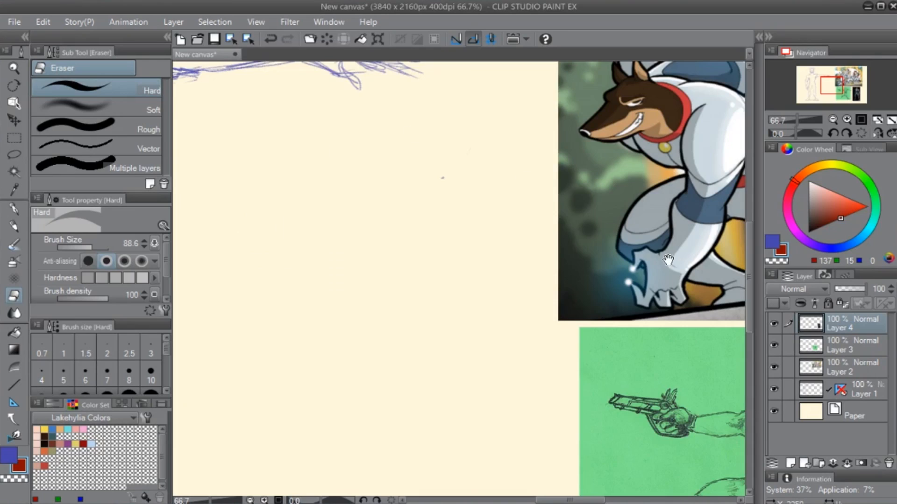
left_click_drag(714, 205, 436, 355)
left_click_drag(606, 257, 502, 362)
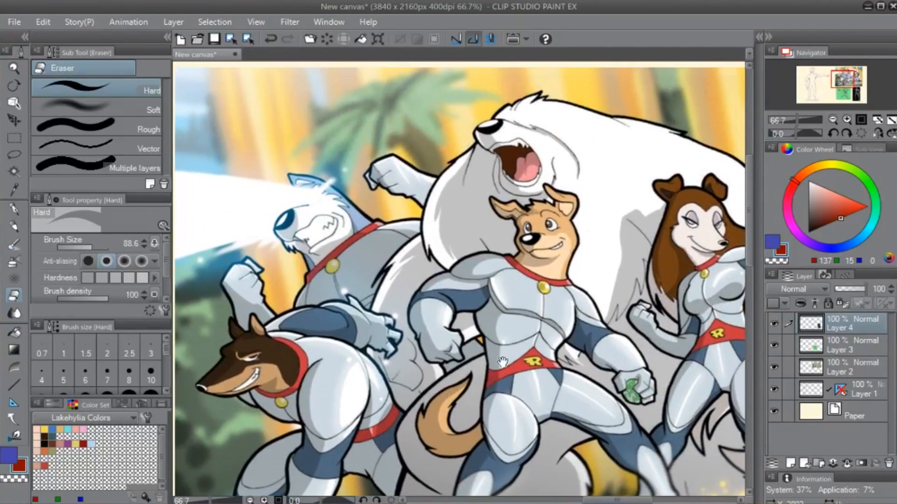
mouse_move(270, 336)
left_mouse_down()
mouse_move(403, 280)
mouse_move(553, 243)
left_mouse_up()
left_click_drag(429, 318, 591, 301)
left_click_drag(437, 300, 417, 334)
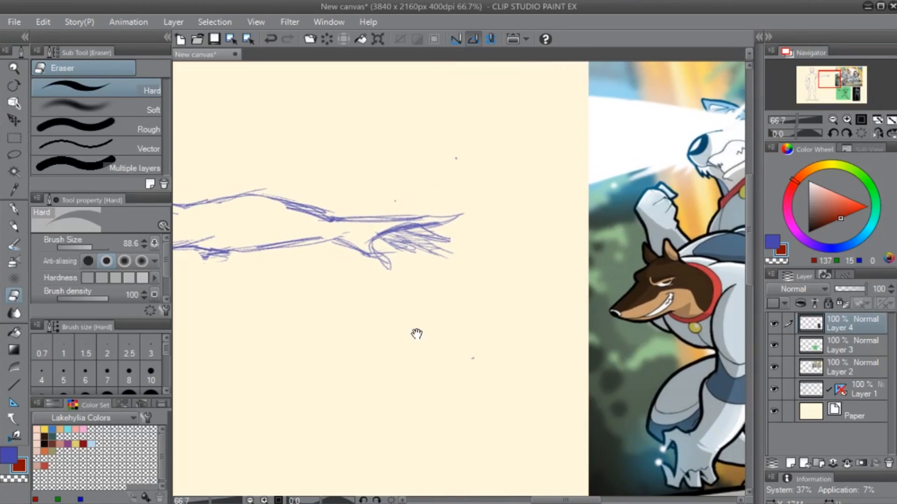
- Select Layer 1 and rework the thumb of the outstretched hand with the Hard eraser and the 4B Real Pencil
left_click(862, 396)
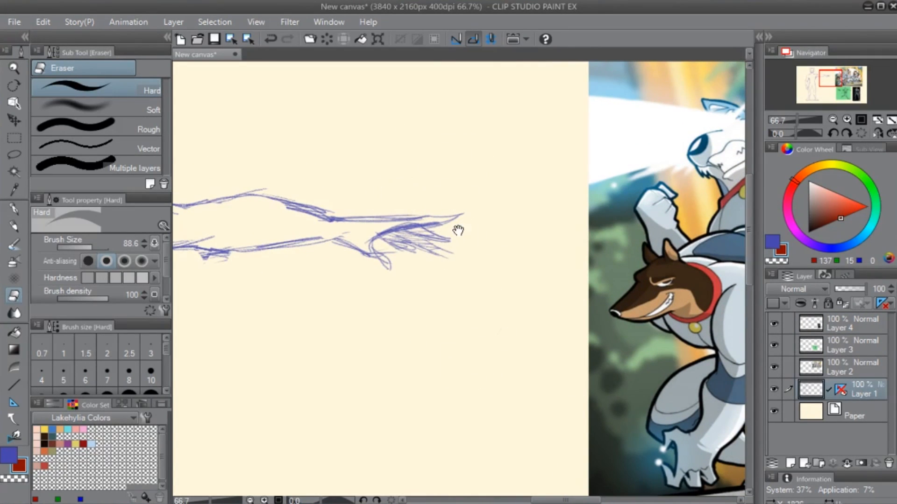
key("p")
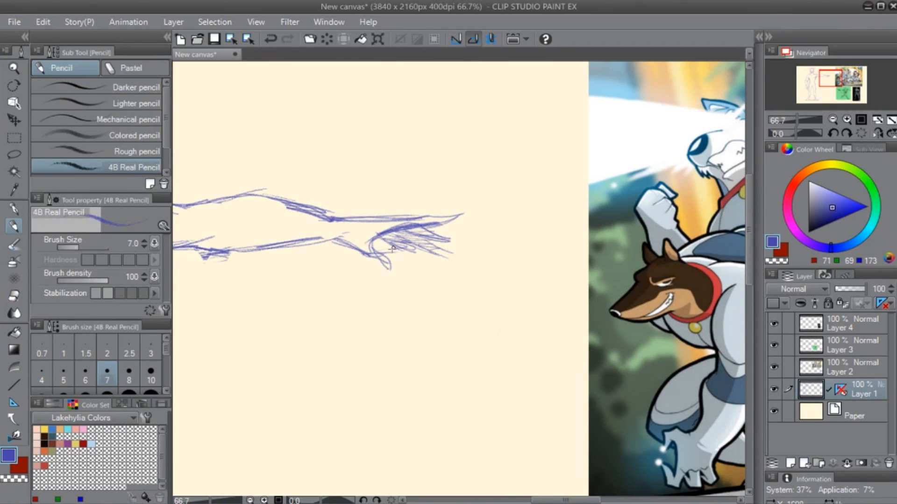
left_click_drag(241, 335, 360, 337)
key("e")
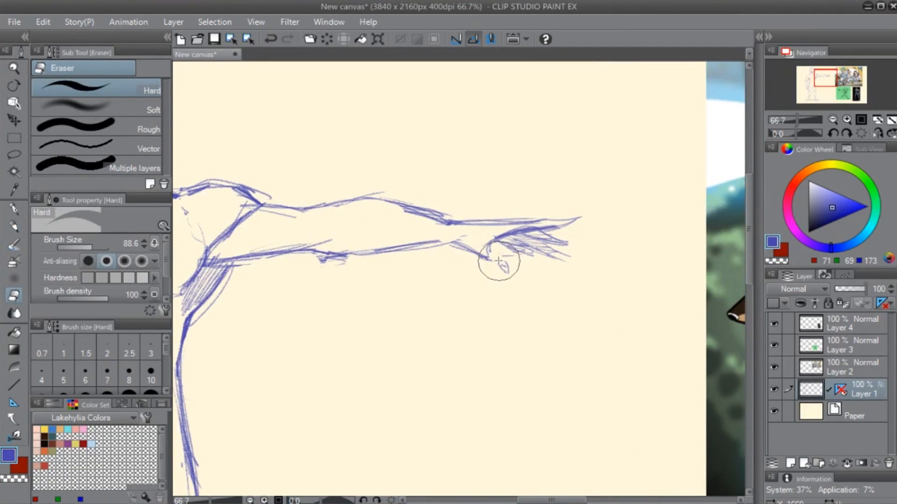
key("p")
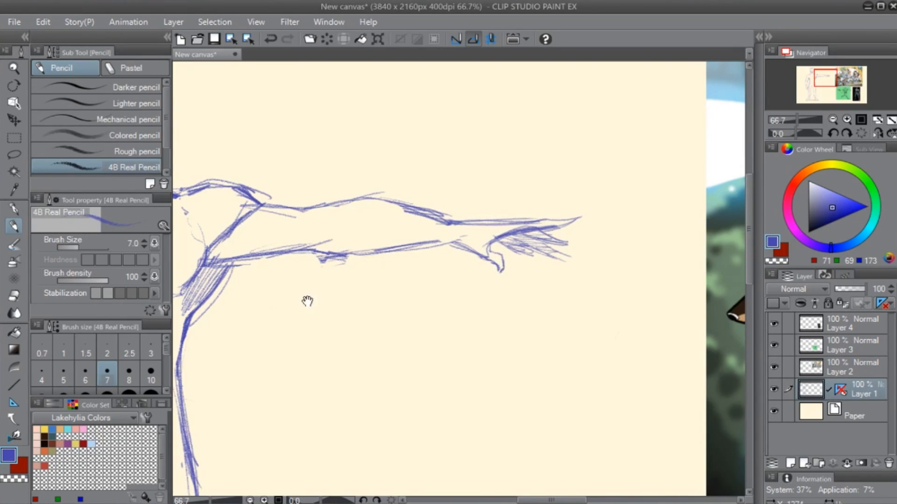
- Clean up and redraw the contour lines around the armpit of the outstretched arm with the eraser and pencil
left_click_drag(307, 302, 485, 285)
key("e")
key("p")
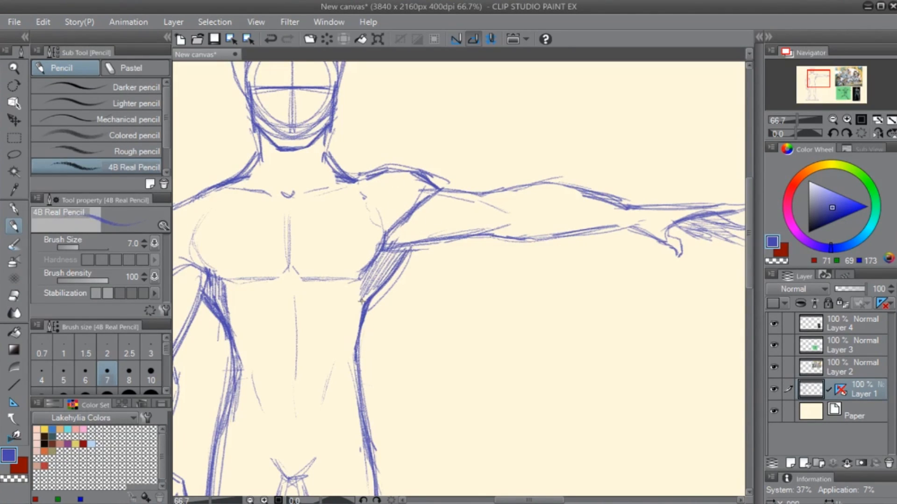
key("e")
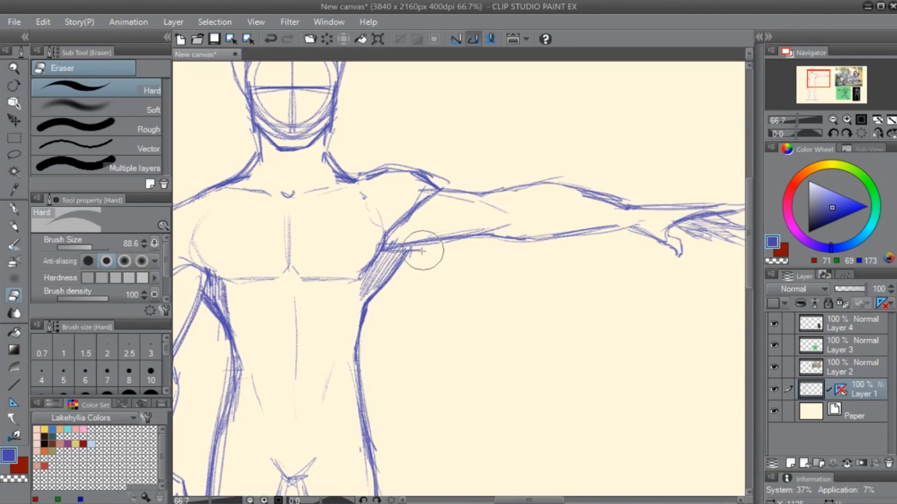
key("p")
left_click_drag(242, 325, 314, 285)
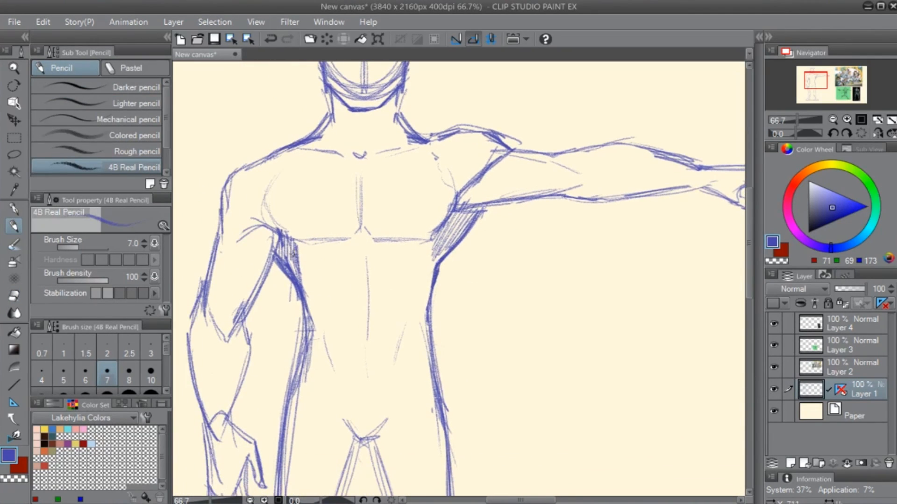
- Erase stray lines and redraw the outer waist, thigh and lower leg contours on the lowered-arm side of the figure
key("e")
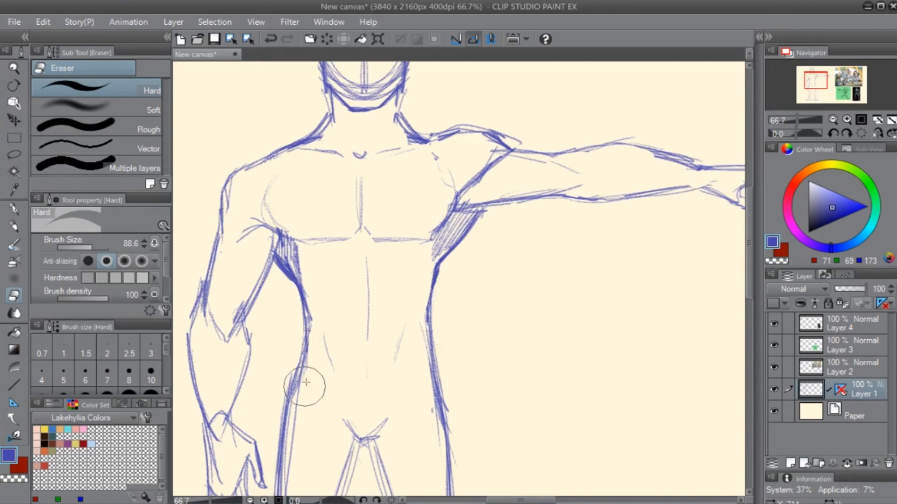
scroll(309, 327, "down", 5)
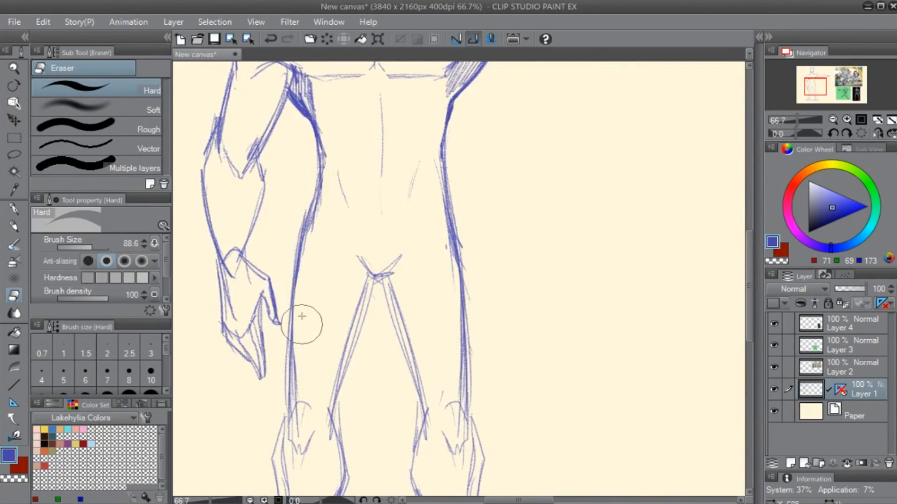
key("p")
left_click_drag(303, 401, 326, 261)
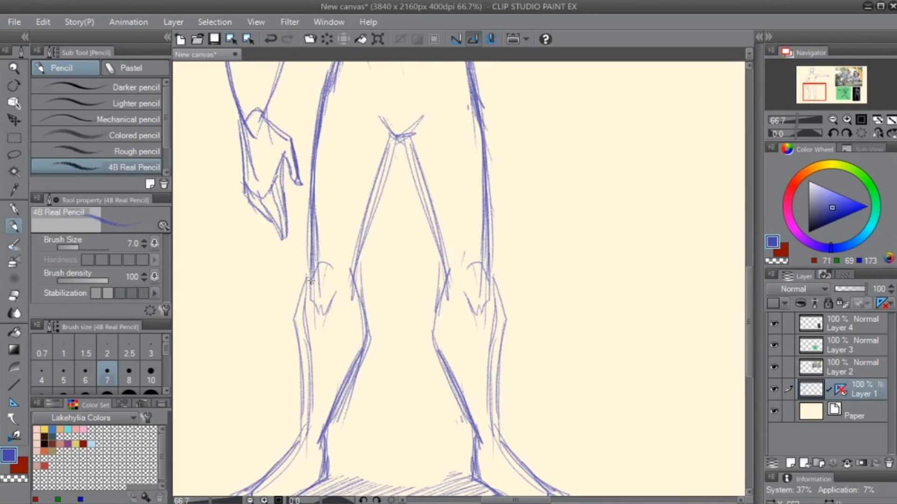
mouse_move(296, 312)
left_mouse_down()
mouse_move(306, 413)
mouse_move(310, 405)
left_mouse_up()
key("e")
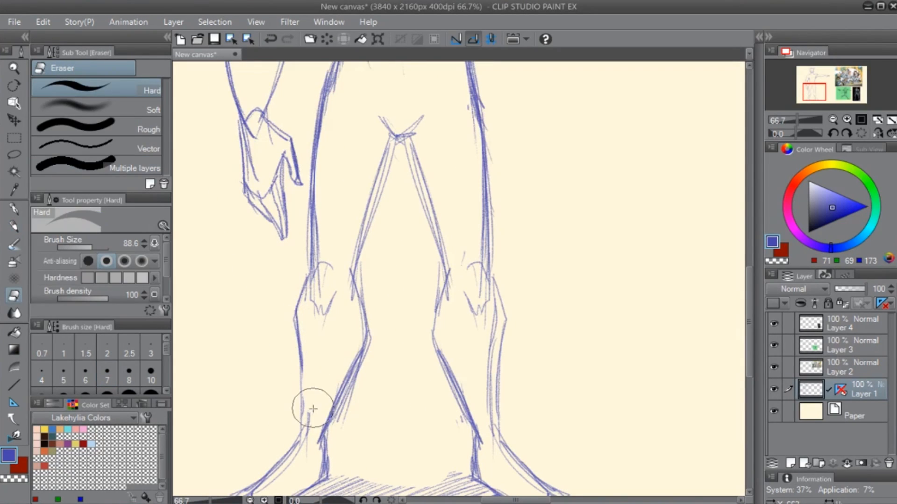
key("p")
left_click_drag(302, 354, 306, 446)
- Add a new layer above Layer 1, fade Layer 1 to 33% opacity, and make the new layer active
mouse_move(331, 395)
left_mouse_down()
mouse_move(498, 243)
mouse_move(436, 396)
left_mouse_up()
left_click_drag(479, 140, 401, 397)
left_click_drag(481, 212, 453, 330)
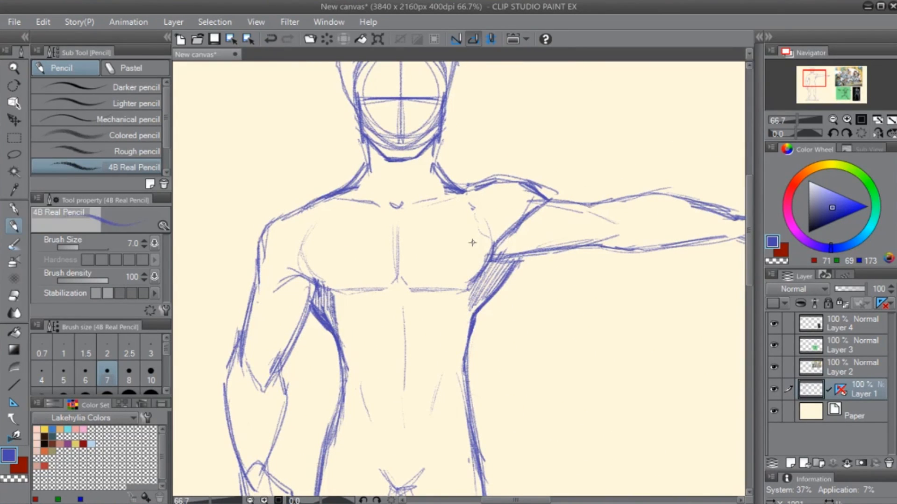
key("ctrl+shift+n")
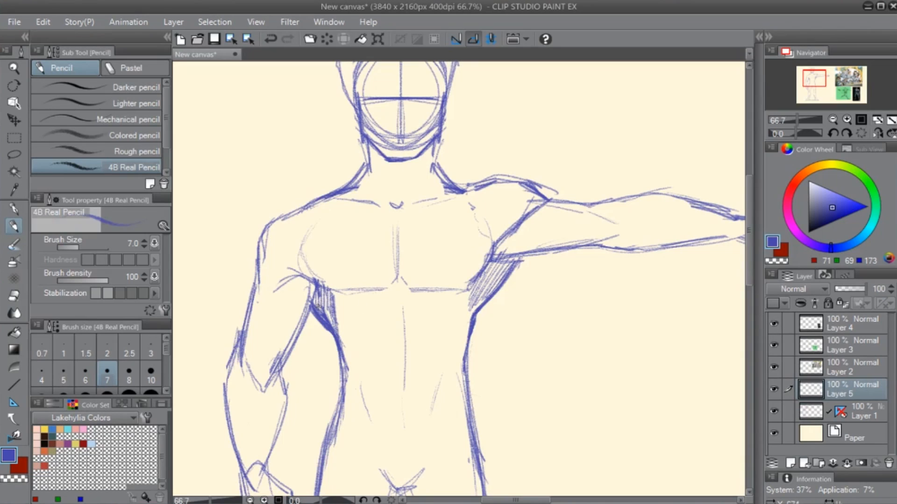
left_click_drag(561, 284, 574, 311)
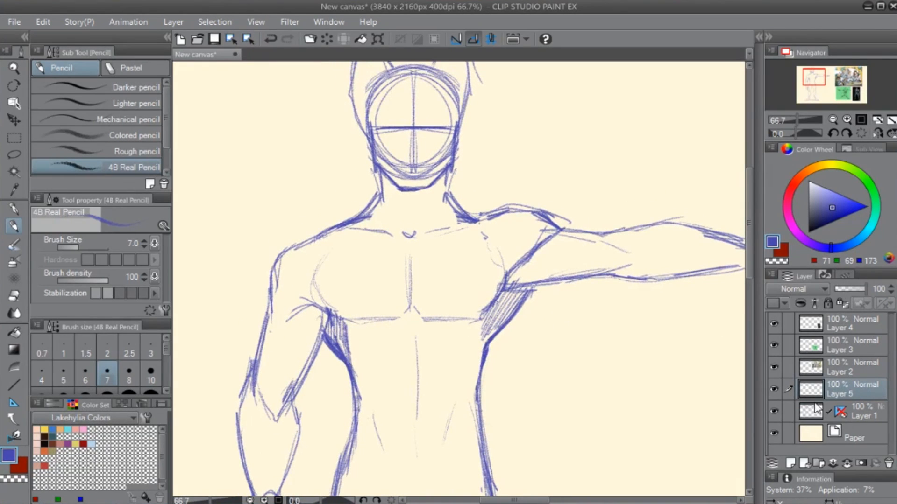
left_click(815, 408)
left_click_drag(864, 289, 839, 293)
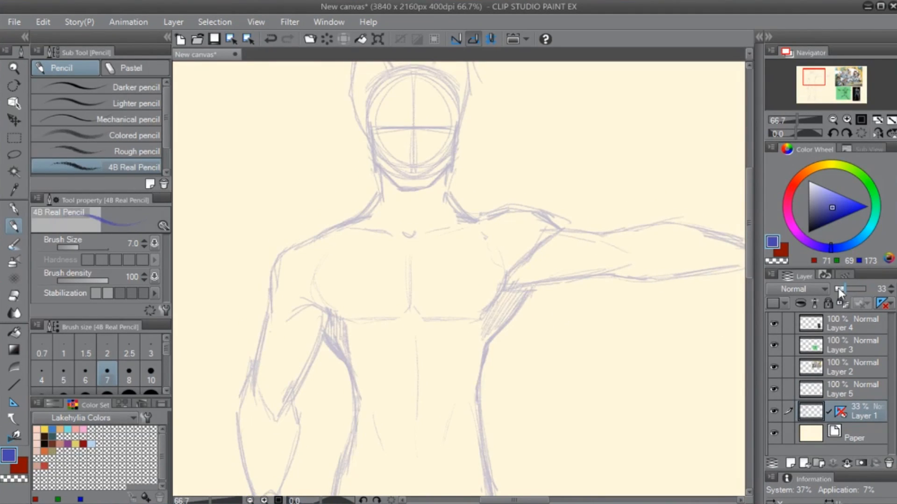
left_click(830, 396)
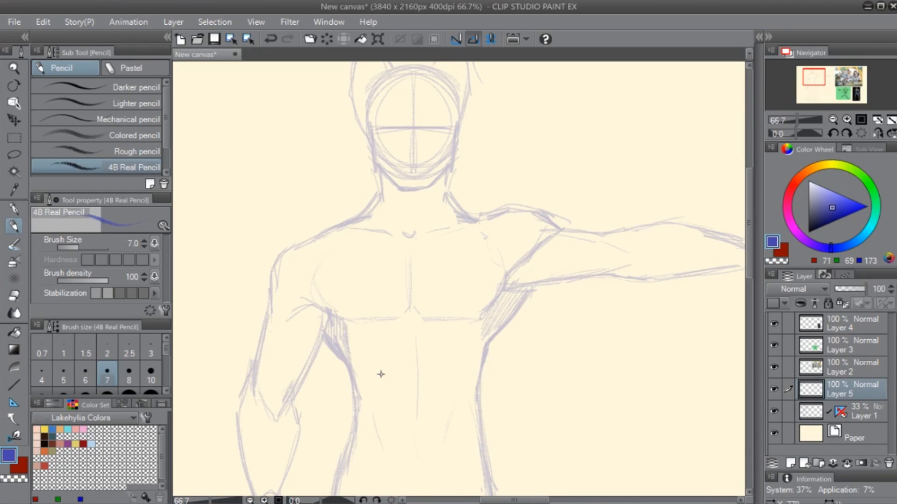
- Sketch the vest's armhole edge on the lowered-arm side and its neckline in dark red with the size 7 4B Real Pencil
scroll(381, 375, "down", 1)
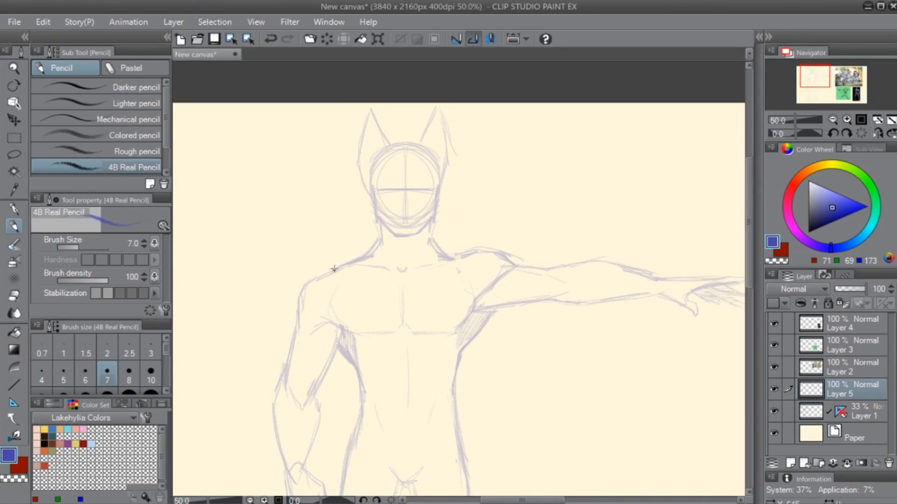
scroll(355, 257, "up", 1)
scroll(364, 327, "down", 2)
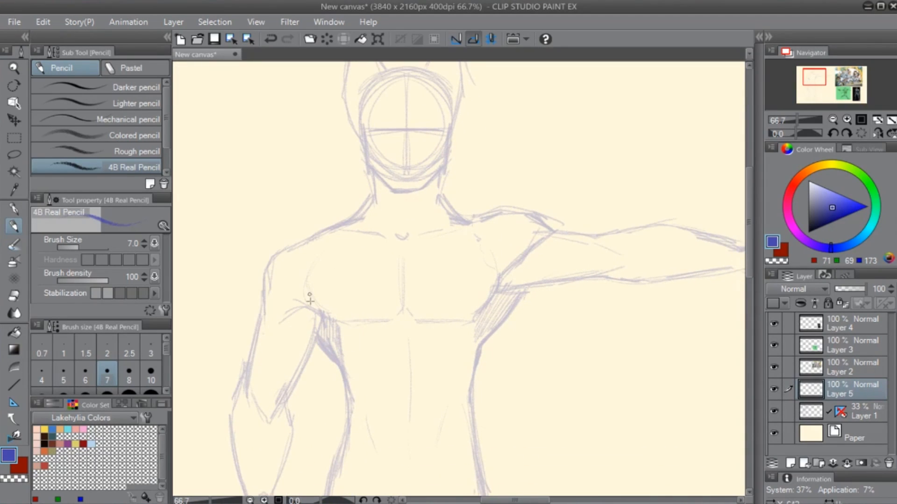
key("x")
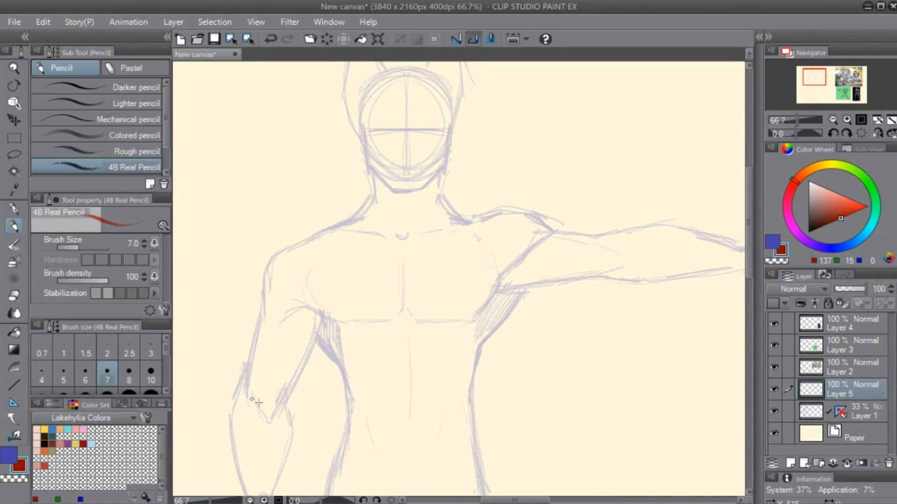
mouse_move(336, 225)
left_mouse_down()
mouse_move(328, 369)
mouse_move(327, 348)
left_mouse_up()
left_click_drag(328, 260, 327, 348)
left_click_drag(327, 348, 342, 369)
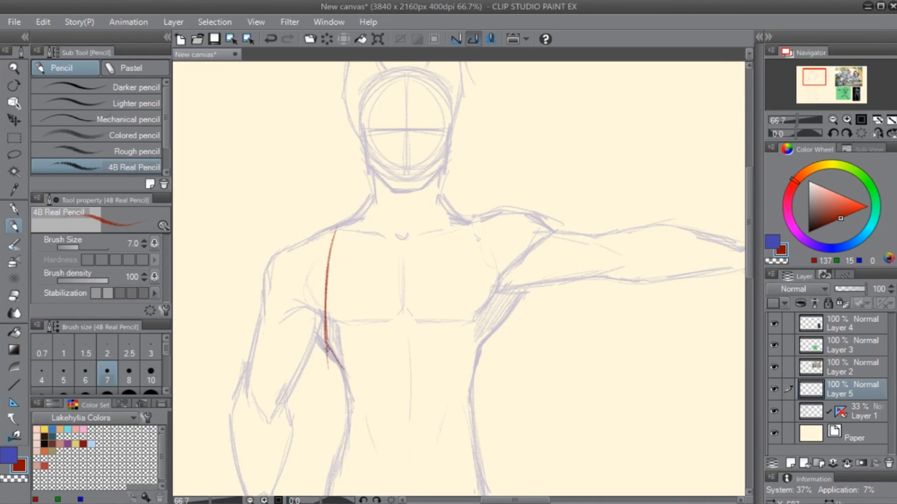
mouse_move(326, 340)
left_mouse_down()
mouse_move(333, 227)
mouse_move(386, 187)
mouse_move(441, 189)
left_mouse_up()
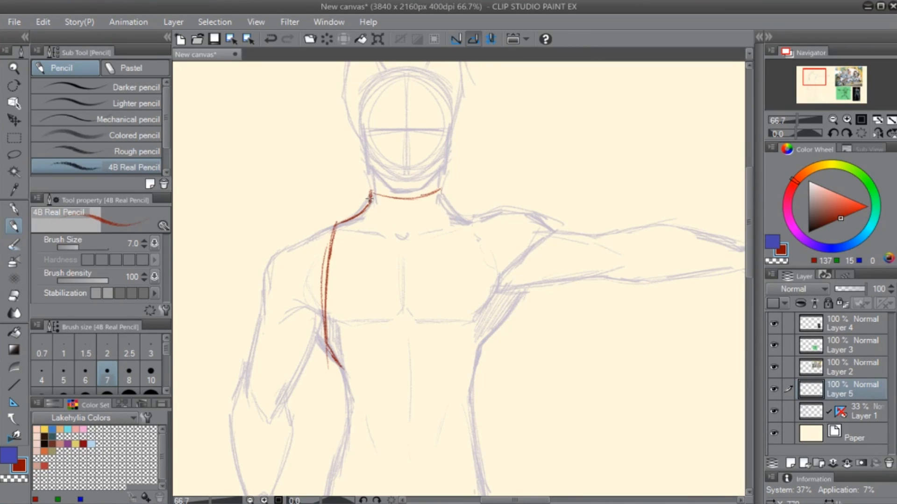
- Draw the collar band with a front buckle and a strap hanging to a clasp at mid-chest
mouse_move(369, 200)
left_mouse_down()
mouse_move(432, 208)
mouse_move(444, 185)
mouse_move(401, 217)
mouse_move(411, 211)
mouse_move(405, 295)
left_mouse_up()
mouse_move(397, 216)
left_mouse_down()
mouse_move(410, 286)
mouse_move(419, 264)
mouse_move(413, 303)
left_mouse_up()
left_click_drag(453, 332, 387, 309)
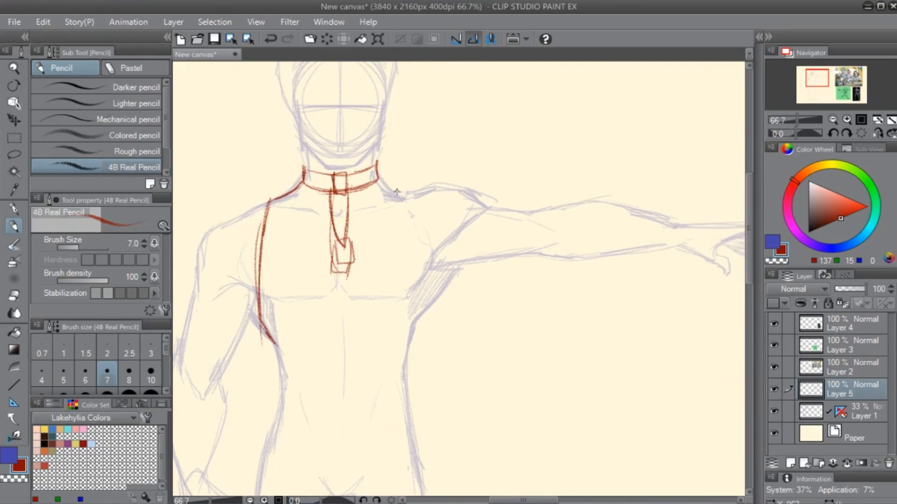
- Draw the vest's shoulder and armhole edge on the outstretched-arm side, and add parallel trim lines along both armholes
mouse_move(376, 172)
left_mouse_down()
mouse_move(405, 200)
mouse_move(433, 300)
left_mouse_up()
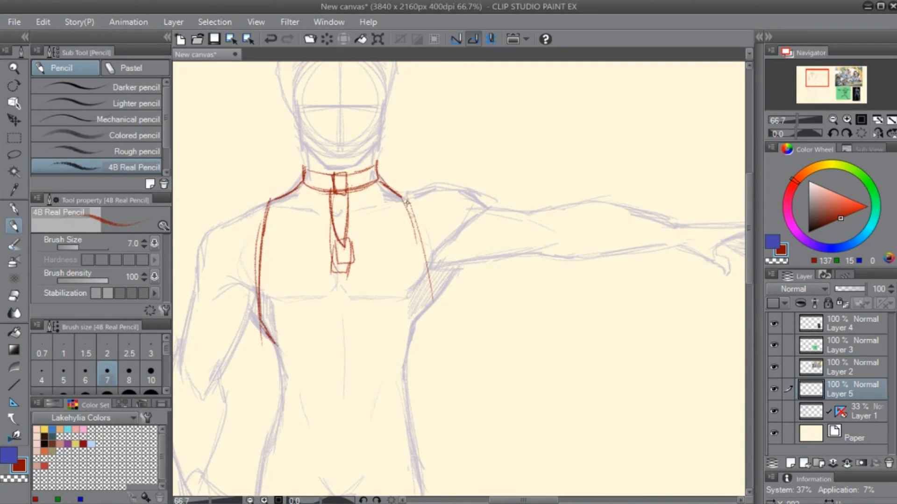
mouse_move(404, 197)
left_mouse_down()
mouse_move(431, 302)
mouse_move(421, 301)
left_mouse_up()
left_click_drag(280, 203, 265, 332)
left_click_drag(270, 226, 263, 326)
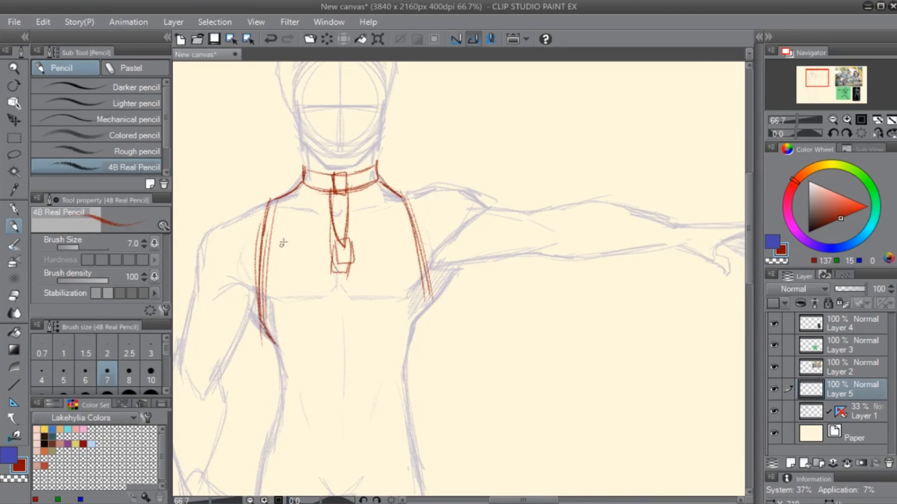
- Outline the two chest panels of the vest on either side of the central strap
mouse_move(273, 210)
left_mouse_down()
mouse_move(323, 216)
mouse_move(330, 241)
left_mouse_up()
left_click_drag(330, 301, 333, 271)
mouse_move(256, 299)
left_mouse_down()
mouse_move(313, 301)
mouse_move(332, 285)
mouse_move(425, 284)
left_mouse_up()
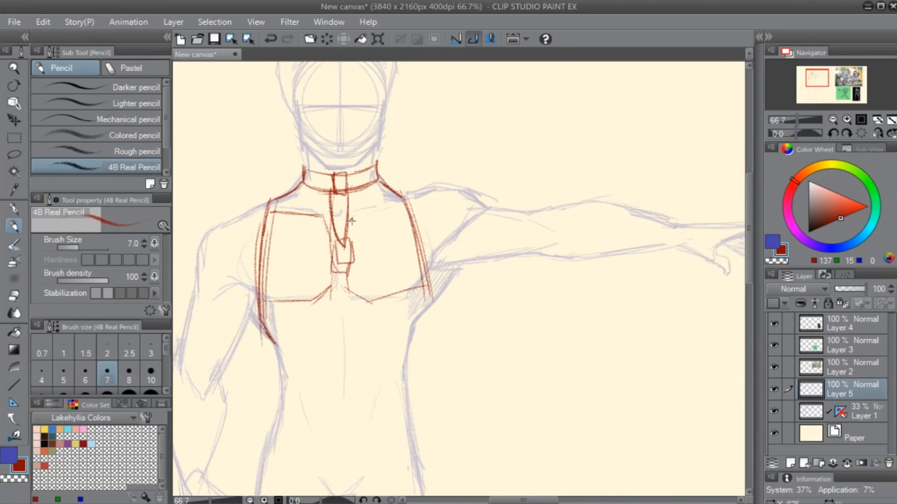
mouse_move(397, 207)
left_mouse_down()
mouse_move(353, 218)
mouse_move(405, 205)
left_mouse_up()
- Continue the vest's side contours from both armpits down to the waist
left_click_drag(368, 338, 379, 290)
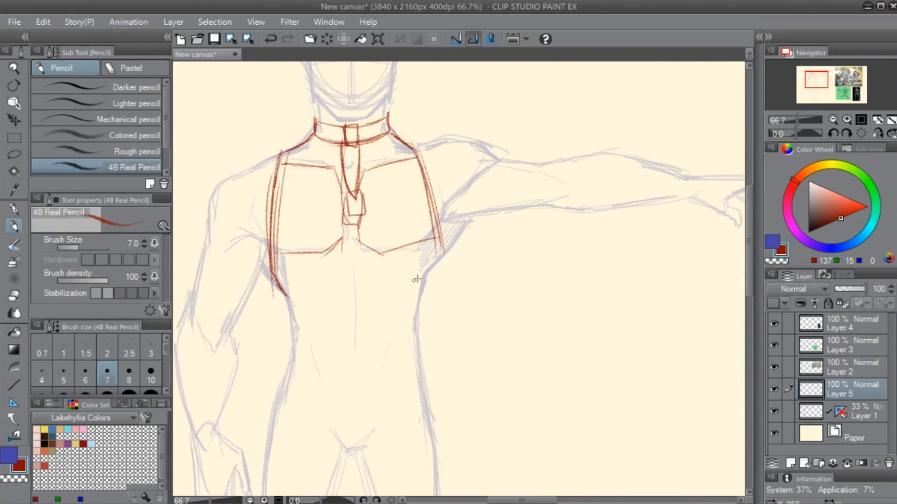
mouse_move(433, 220)
left_mouse_down()
mouse_move(443, 259)
mouse_move(421, 281)
left_mouse_up()
mouse_move(443, 253)
left_mouse_down()
mouse_move(422, 284)
mouse_move(416, 359)
mouse_move(421, 290)
left_mouse_up()
left_click_drag(275, 289, 293, 355)
left_click_drag(286, 307, 288, 359)
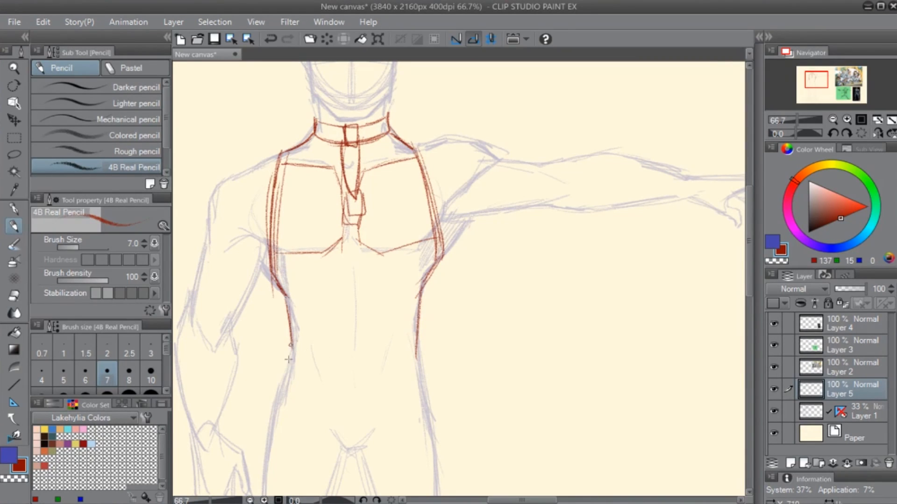
- Draw a belt around the waist with a large rounded rectangular buckle and a pair of belt loops
left_click_drag(340, 345, 341, 373)
mouse_move(341, 344)
left_mouse_down()
mouse_move(375, 340)
mouse_move(341, 374)
mouse_move(381, 341)
left_mouse_up()
mouse_move(337, 369)
left_mouse_down()
mouse_move(380, 373)
mouse_move(379, 345)
mouse_move(397, 373)
left_mouse_up()
left_click_drag(396, 342, 404, 341)
left_click_drag(404, 343, 405, 370)
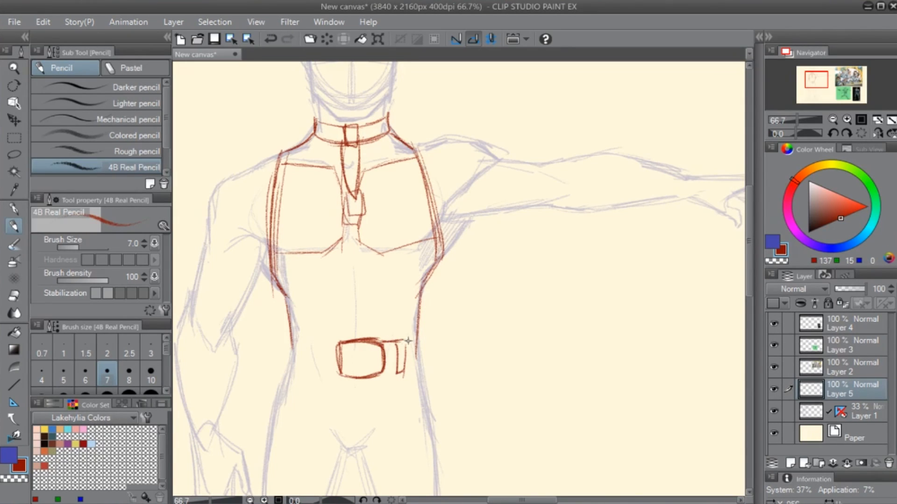
mouse_move(414, 338)
left_mouse_down()
mouse_move(419, 357)
mouse_move(404, 373)
left_mouse_up()
mouse_move(309, 347)
left_mouse_down()
mouse_move(307, 375)
mouse_move(307, 345)
mouse_move(316, 345)
mouse_move(308, 377)
mouse_move(314, 347)
mouse_move(331, 345)
mouse_move(287, 336)
mouse_move(289, 363)
mouse_move(342, 372)
left_mouse_up()
mouse_move(317, 372)
left_mouse_down()
mouse_move(396, 372)
mouse_move(400, 338)
mouse_move(388, 324)
left_mouse_up()
key("e")
key("p")
left_click_drag(383, 326, 362, 329)
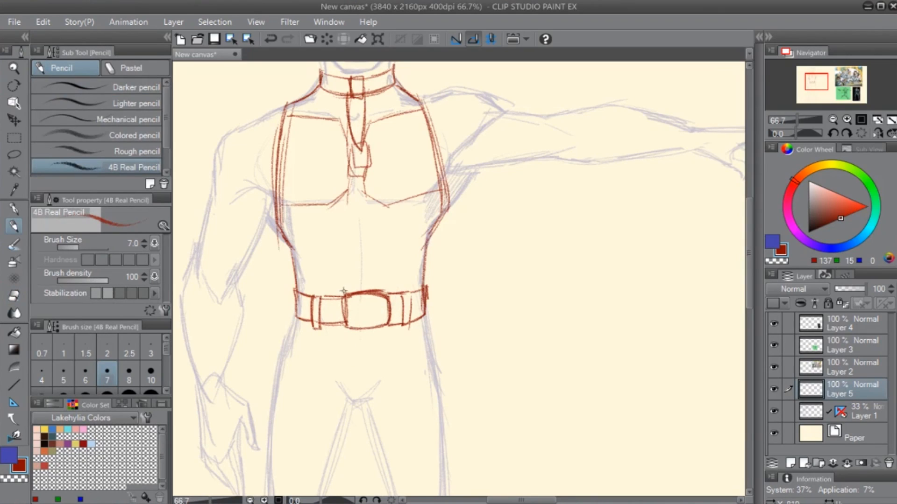
- Add a round-ended prong to the belt buckle, and draw the trouser fly with short creases at the crotch
left_click_drag(344, 297, 347, 331)
left_click_drag(347, 326, 342, 298)
left_click_drag(366, 315, 367, 329)
mouse_move(350, 384)
left_mouse_down()
mouse_move(322, 306)
mouse_move(368, 309)
left_mouse_up()
mouse_move(345, 325)
left_mouse_down()
mouse_move(375, 315)
mouse_move(306, 320)
left_mouse_up()
mouse_move(328, 255)
left_mouse_down()
mouse_move(335, 329)
mouse_move(336, 312)
left_mouse_up()
left_click_drag(378, 270, 351, 248)
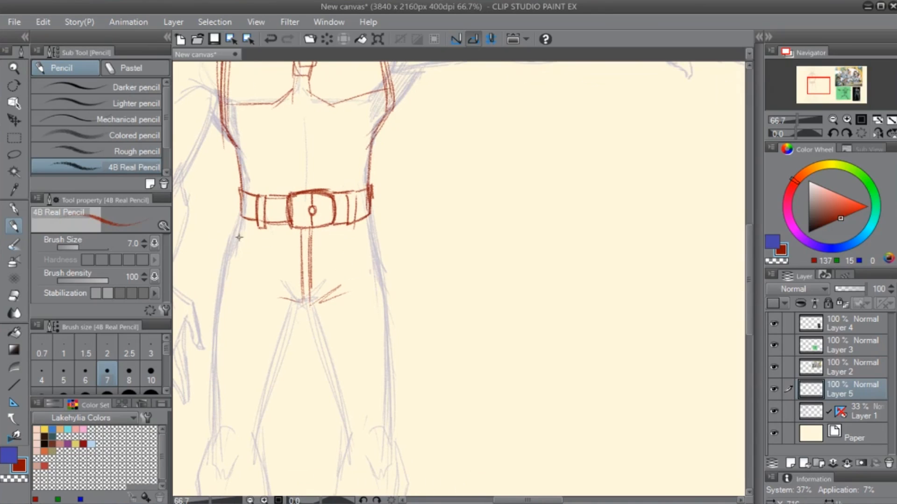
- Draw the outer and inner contours of the trouser leg on the lowered-arm side, from the belt and crotch to the knee
mouse_move(237, 210)
left_mouse_down()
mouse_move(194, 439)
mouse_move(209, 337)
left_mouse_up()
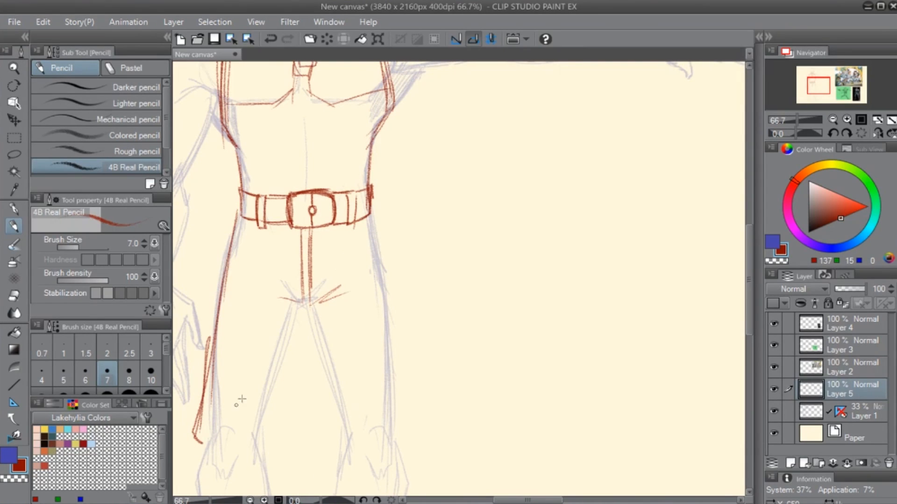
left_click_drag(302, 309, 287, 420)
left_click_drag(303, 308, 286, 455)
left_click_drag(292, 352, 267, 454)
left_click_drag(278, 408, 378, 357)
- Clean up the inner line of the lowered-arm-side trouser leg and redraw its lower outer edge closer to the body sketch
key("e")
left_click_drag(297, 301, 292, 406)
key("p")
key("e")
left_click_drag(305, 286, 299, 377)
key("p")
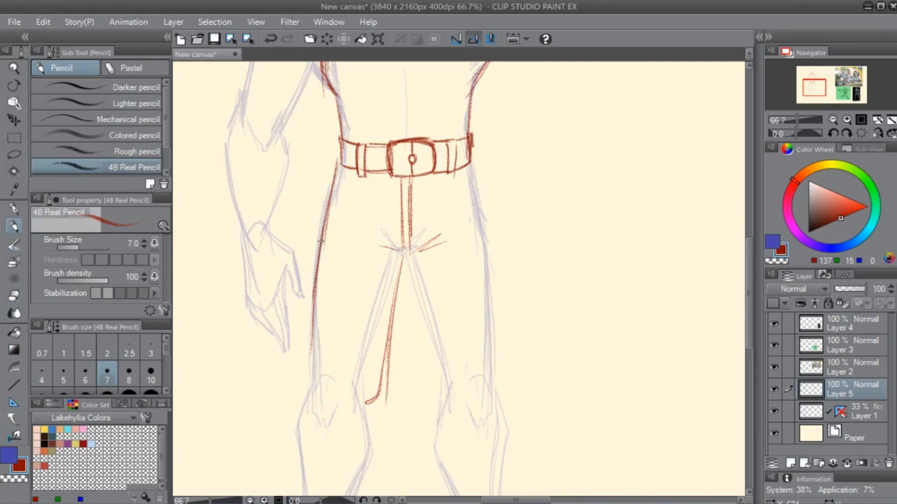
mouse_move(319, 262)
left_mouse_down()
mouse_move(310, 358)
mouse_move(307, 332)
left_mouse_up()
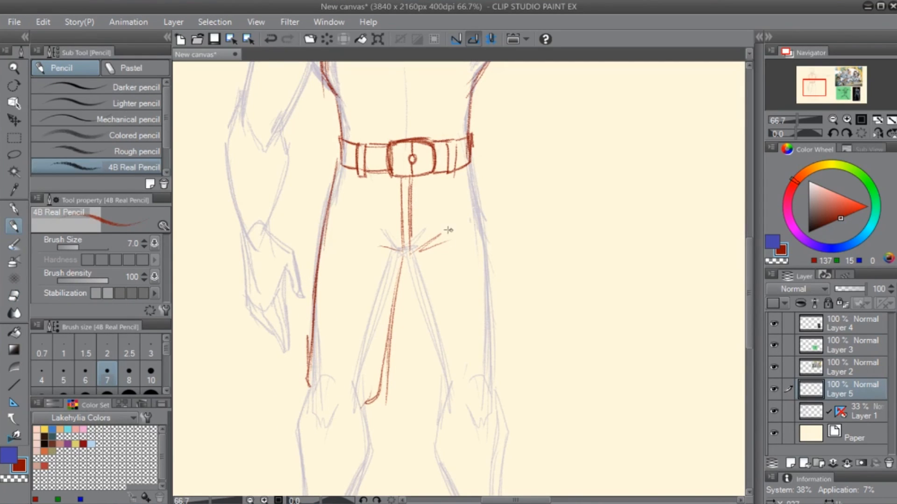
- Add diagonal fabric creases across the trouser fly and from the crotch over the upper thigh
mouse_move(402, 252)
left_mouse_down()
mouse_move(350, 282)
mouse_move(348, 296)
left_mouse_up()
left_click_drag(372, 228, 449, 199)
left_click_drag(372, 217, 442, 193)
left_click_drag(455, 230, 382, 343)
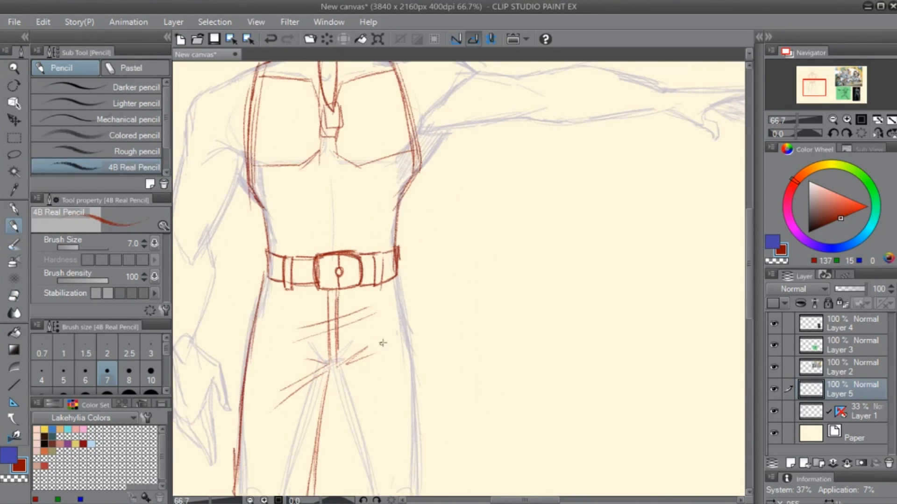
- Draw the outer and inner contours of the outstretched-arm-side trouser leg, tapering inward at the knee
mouse_move(397, 278)
left_mouse_down()
mouse_move(419, 408)
mouse_move(390, 301)
left_mouse_up()
left_click_drag(368, 155, 399, 330)
left_click_drag(379, 209, 402, 363)
mouse_move(307, 254)
left_mouse_down()
mouse_move(330, 371)
mouse_move(352, 331)
mouse_move(331, 389)
left_mouse_up()
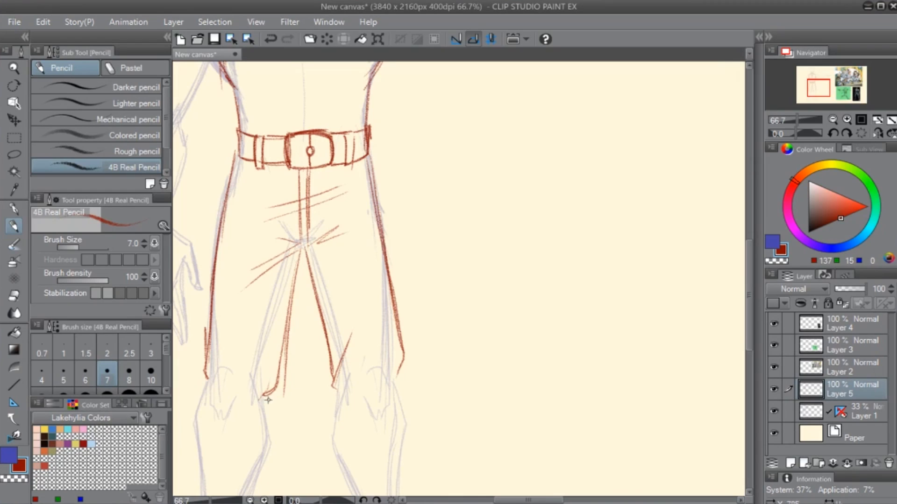
- Finish the trouser fold at the lowered-arm-side inner knee and draw an oval knee pad with a zigzag line inside
left_click_drag(274, 396, 262, 335)
left_click_drag(215, 364, 307, 273)
mouse_move(306, 310)
left_mouse_down()
mouse_move(330, 270)
mouse_move(328, 295)
mouse_move(296, 299)
left_mouse_up()
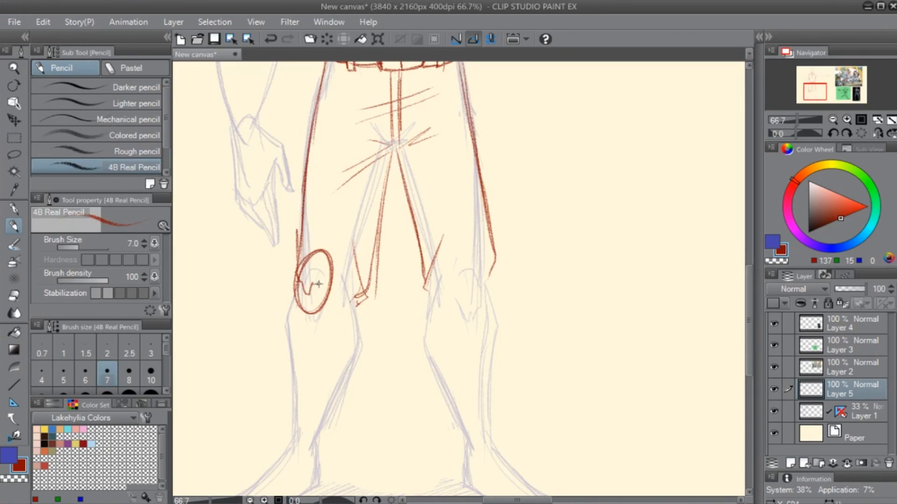
- Draw the boot's top edge sloping from the knee pad to the inner knee, with an elongated oval calf panel below
left_click_drag(349, 367, 326, 289)
left_click_drag(308, 200, 335, 228)
mouse_move(310, 201)
left_mouse_down()
mouse_move(334, 226)
mouse_move(322, 297)
left_mouse_up()
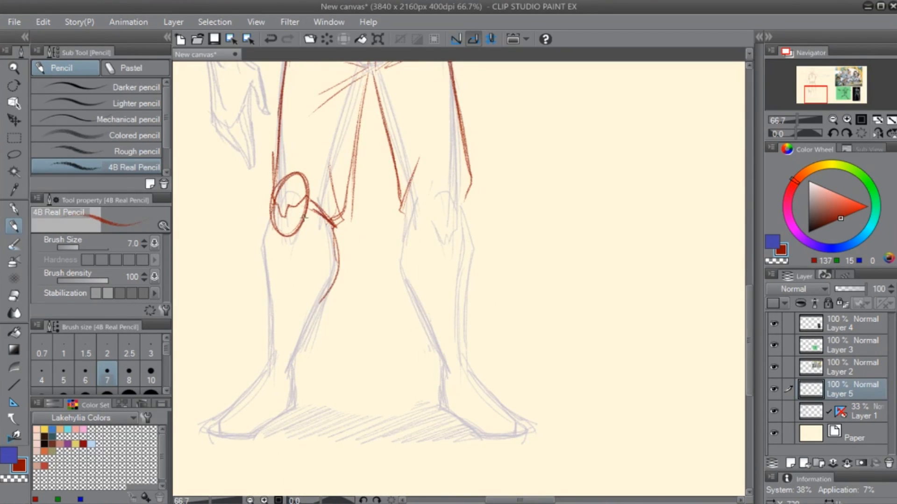
mouse_move(303, 217)
left_mouse_down()
mouse_move(300, 306)
mouse_move(327, 287)
left_mouse_up()
left_click_drag(298, 232, 302, 312)
- Outline the outer side of the lowered-arm-side boot from the knee pad to the ankle, and start its inner line below the calf panel
left_click_drag(270, 206, 267, 303)
left_click_drag(270, 222, 268, 297)
left_click_drag(271, 264, 273, 320)
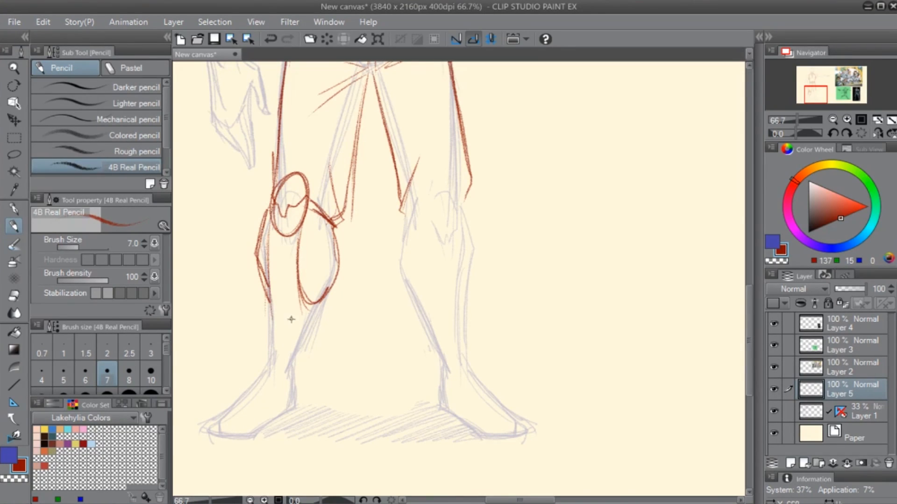
left_click_drag(321, 302, 300, 389)
mouse_move(313, 313)
left_mouse_down()
mouse_move(310, 379)
mouse_move(310, 358)
left_mouse_up()
mouse_move(263, 283)
left_mouse_down()
mouse_move(268, 360)
mouse_move(261, 367)
left_mouse_up()
left_click_drag(263, 304, 262, 374)
- Erase the rough inner shin line, draw a double oval at the inner ankle, and connect it to the calf panel
key("e")
left_click_drag(314, 331, 304, 384)
key("p")
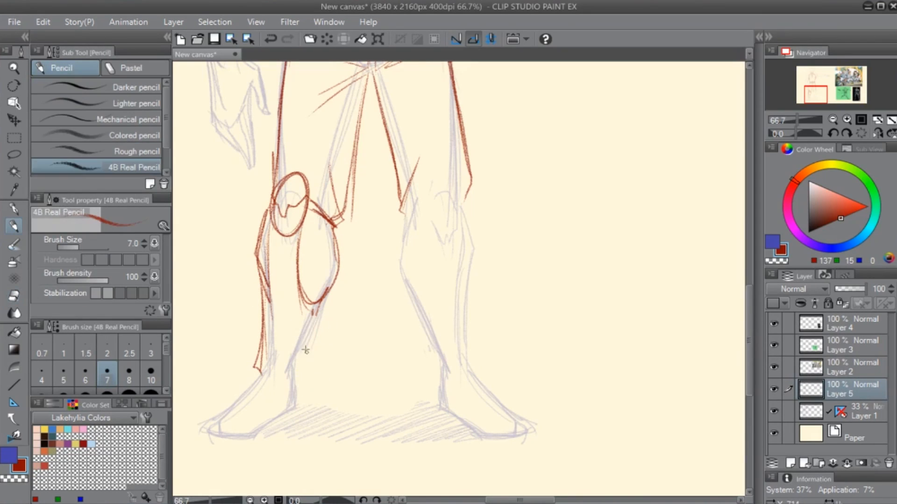
mouse_move(306, 350)
left_mouse_down()
mouse_move(294, 380)
mouse_move(309, 350)
mouse_move(299, 376)
mouse_move(312, 380)
left_mouse_up()
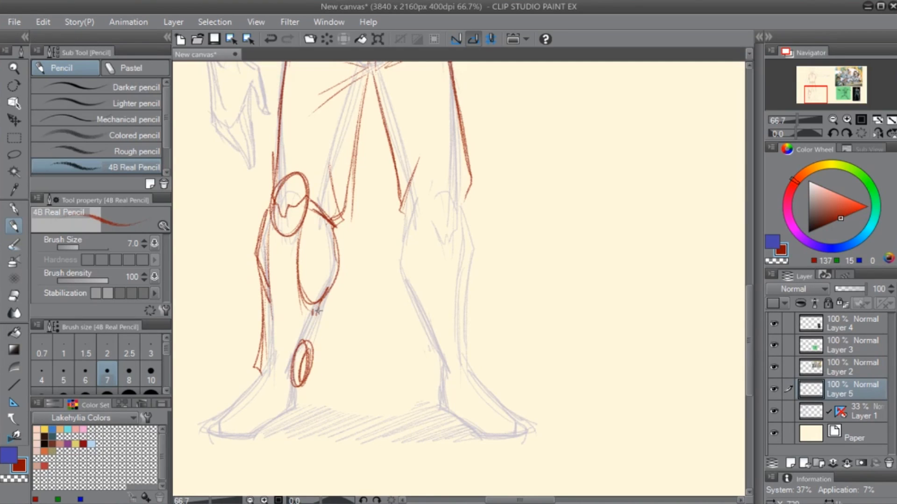
left_click_drag(317, 310, 312, 367)
left_click_drag(265, 334, 255, 376)
- Clean up and redraw the boot's outer shin contour, and draw the pointed ankle edge across the instep
key("e")
left_click_drag(276, 273, 264, 299)
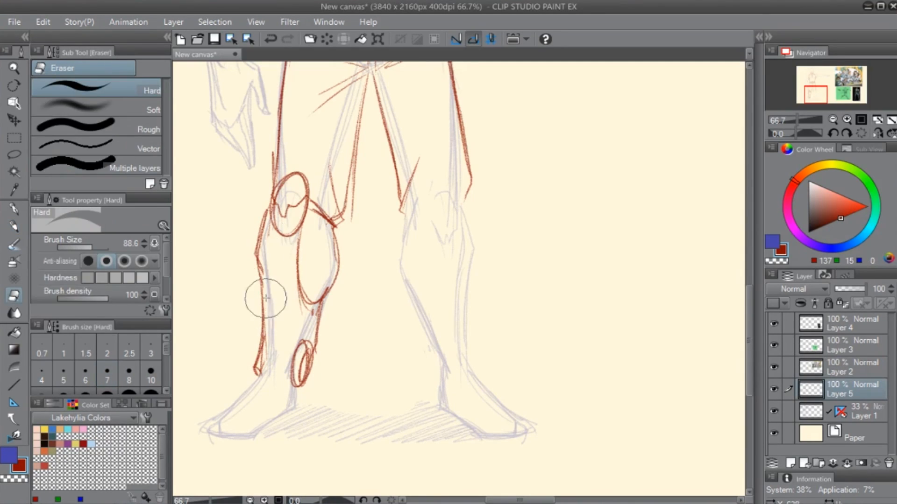
key("p")
left_click_drag(260, 261, 260, 307)
left_click_drag(271, 225, 259, 364)
mouse_move(262, 272)
left_mouse_down()
mouse_move(259, 349)
mouse_move(287, 388)
mouse_move(309, 391)
mouse_move(313, 356)
mouse_move(310, 382)
mouse_move(290, 389)
mouse_move(456, 292)
left_mouse_up()
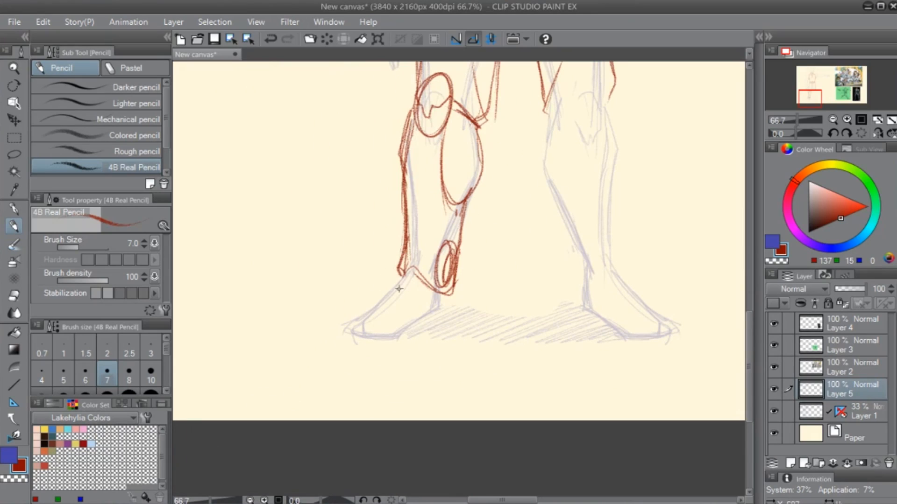
- Draw the shoe's instep line down to a rounded toe cap on the lowered-arm-side foot
left_click_drag(411, 266, 350, 322)
mouse_move(400, 280)
left_mouse_down()
mouse_move(349, 327)
mouse_move(395, 319)
mouse_move(367, 341)
mouse_move(406, 321)
mouse_move(402, 311)
left_mouse_up()
key("e")
key("p")
mouse_move(373, 308)
left_mouse_down()
mouse_move(401, 317)
mouse_move(349, 322)
mouse_move(359, 309)
left_mouse_up()
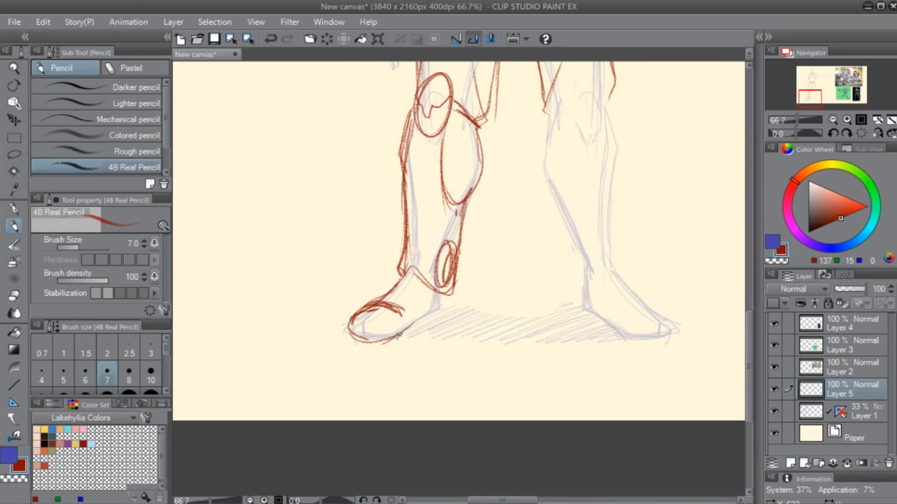
- Draw the thick sole and stepped heel of the lowered-arm-side shoe, closing its back edge at the ankle
mouse_move(378, 345)
left_mouse_down()
mouse_move(451, 299)
mouse_move(448, 309)
mouse_move(396, 331)
left_mouse_up()
mouse_move(366, 341)
left_mouse_down()
mouse_move(357, 348)
mouse_move(380, 350)
mouse_move(451, 316)
left_mouse_up()
mouse_move(458, 299)
left_mouse_down()
mouse_move(513, 283)
mouse_move(431, 300)
mouse_move(457, 280)
mouse_move(426, 298)
left_mouse_up()
key("e")
key("p")
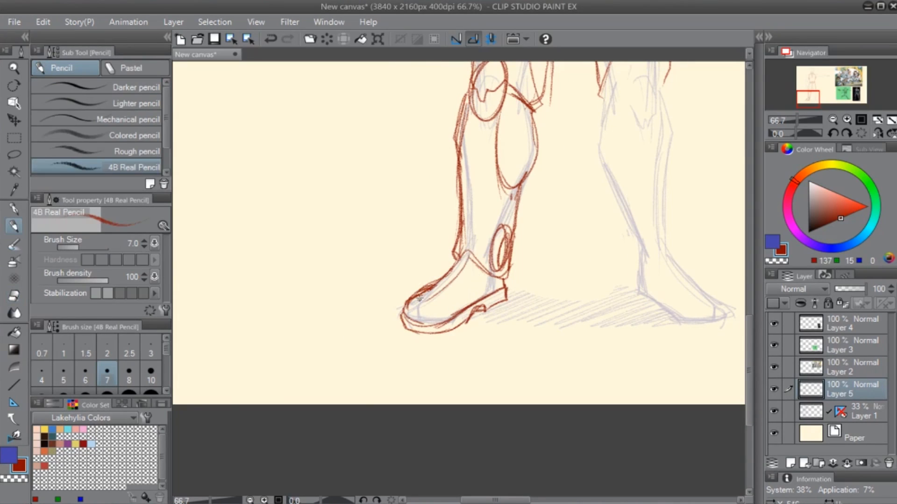
- Add a zigzag trim line along the side of the shoe and light hatching inside the oval calf panel
mouse_move(469, 254)
left_mouse_down()
mouse_move(430, 294)
mouse_move(437, 306)
mouse_move(461, 296)
left_mouse_up()
mouse_move(461, 296)
left_mouse_down()
mouse_move(464, 308)
mouse_move(460, 301)
mouse_move(486, 292)
left_mouse_up()
left_click_drag(587, 198, 468, 316)
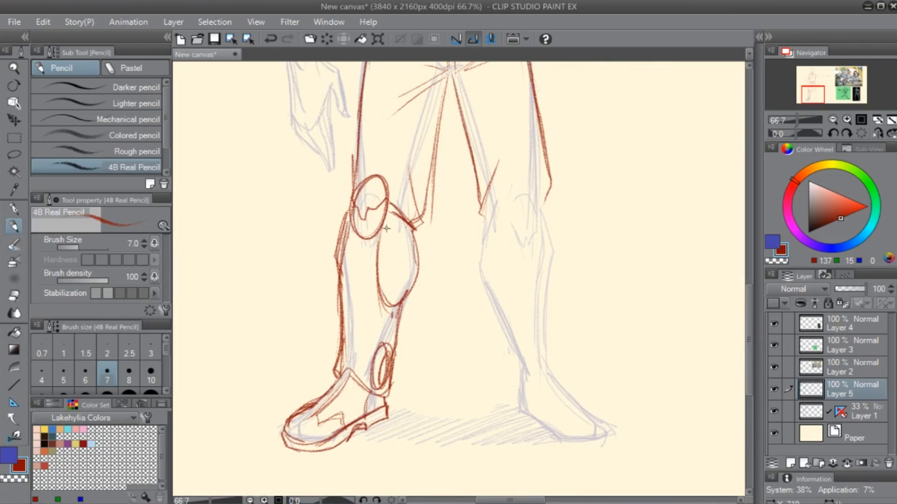
left_click_drag(380, 244, 382, 280)
left_click_drag(385, 246, 392, 292)
- Draw a matching oval knee pad with a zigzag line inside on the outstretched-arm-side leg
mouse_move(493, 312)
left_mouse_down()
mouse_move(475, 340)
mouse_move(380, 420)
left_mouse_up()
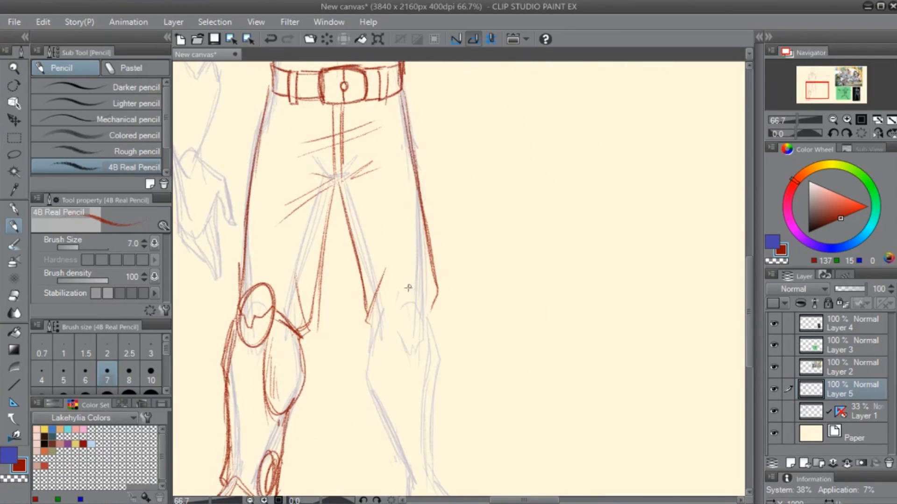
mouse_move(421, 281)
left_mouse_down()
mouse_move(435, 288)
mouse_move(426, 277)
mouse_move(412, 331)
left_mouse_up()
key("ctrl+z")
mouse_move(414, 281)
left_mouse_down()
mouse_move(436, 299)
mouse_move(411, 327)
mouse_move(424, 301)
left_mouse_up()
key("e")
key("p")
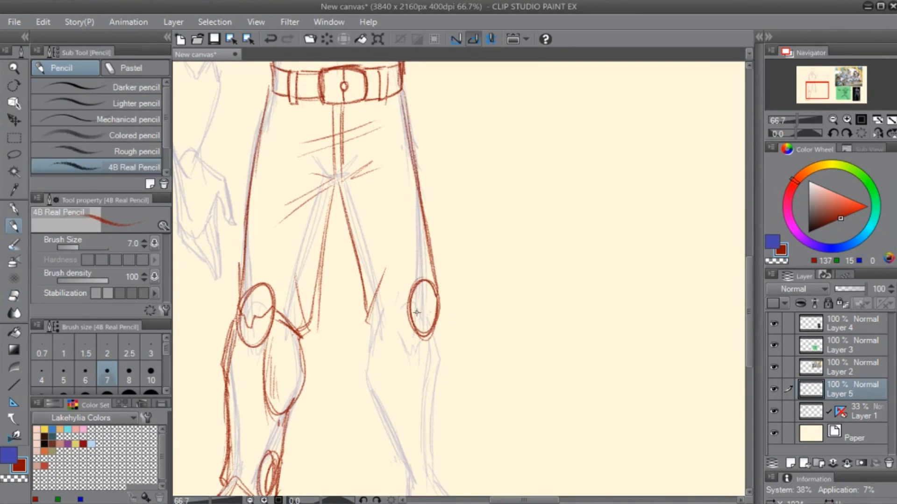
key("ctrl+z")
left_click_drag(411, 301, 422, 312)
- Draw the outstretched-arm-side boot's curved top edge from the knee pad to the inner knee, with an oval calf panel beneath
left_click_drag(408, 371, 476, 280)
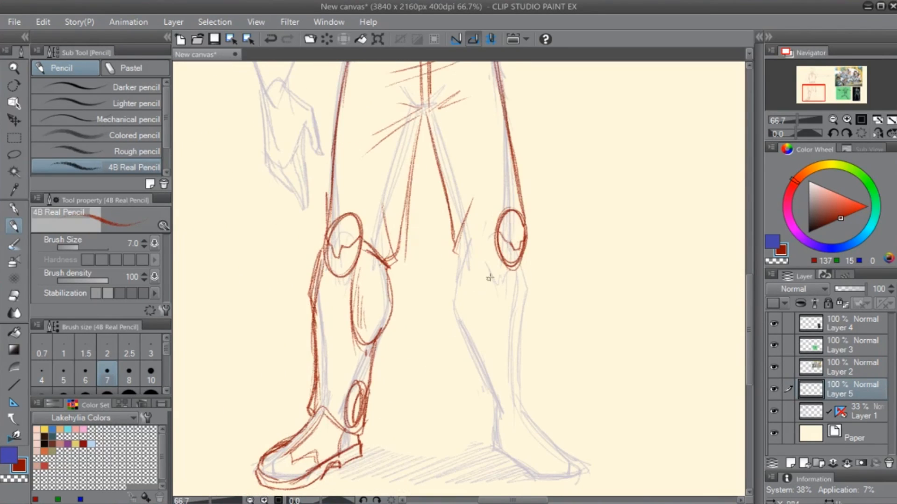
mouse_move(498, 237)
left_mouse_down()
mouse_move(451, 276)
mouse_move(467, 256)
mouse_move(457, 267)
mouse_move(467, 328)
left_mouse_up()
mouse_move(457, 272)
left_mouse_down()
mouse_move(504, 279)
mouse_move(452, 312)
mouse_move(452, 280)
left_mouse_up()
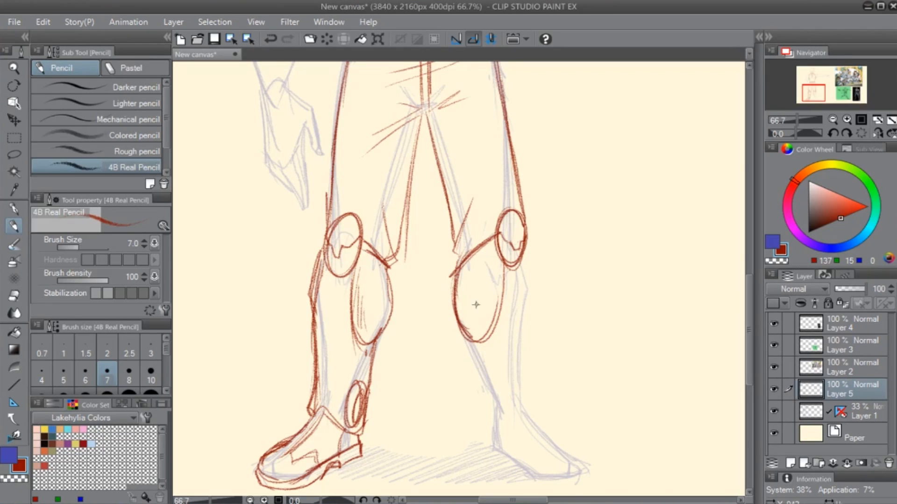
- Strengthen the curved top edge of the outstretched-arm-side boot between the knee pad and the inner knee
left_click_drag(477, 252, 459, 274)
left_click_drag(495, 232, 459, 261)
mouse_move(503, 228)
left_mouse_down()
mouse_move(467, 253)
mouse_move(479, 214)
left_mouse_up()
left_click_drag(462, 255, 481, 224)
- Draw the outstretched-arm-side boot's outer and inner edges down to the ankle, with a small oval guard at the inner ankle
left_click_drag(491, 312, 462, 270)
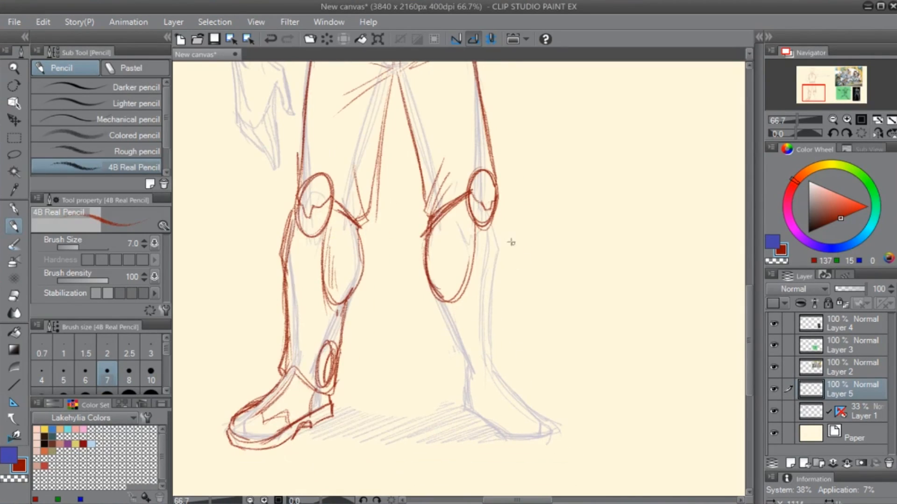
left_click_drag(502, 201, 500, 334)
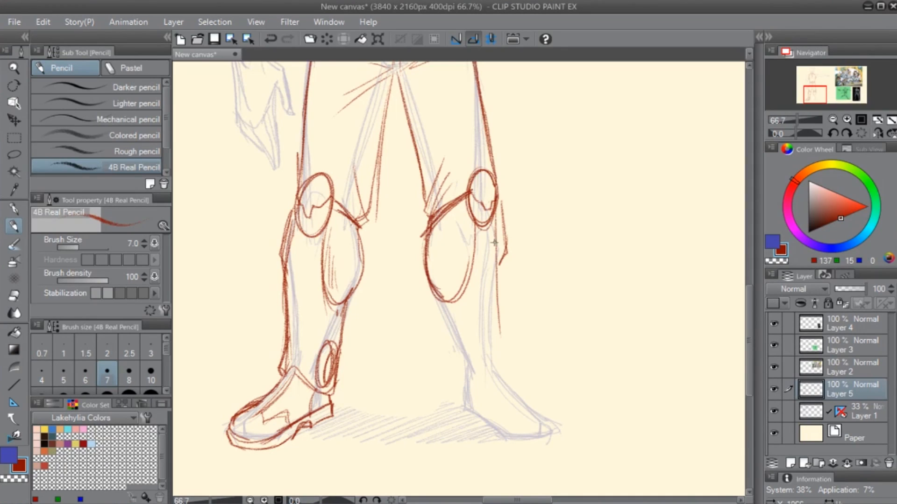
left_click_drag(496, 237, 504, 337)
left_click_drag(498, 296, 510, 339)
left_click_drag(509, 340, 511, 371)
left_click_drag(497, 228, 518, 363)
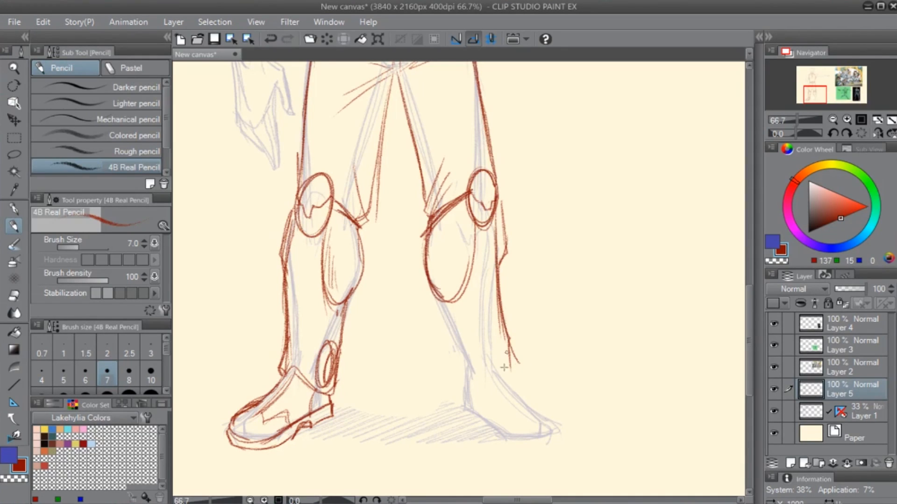
mouse_move(431, 284)
left_mouse_down()
mouse_move(461, 377)
mouse_move(462, 334)
mouse_move(467, 372)
mouse_move(510, 360)
left_mouse_up()
left_click_drag(502, 292, 510, 359)
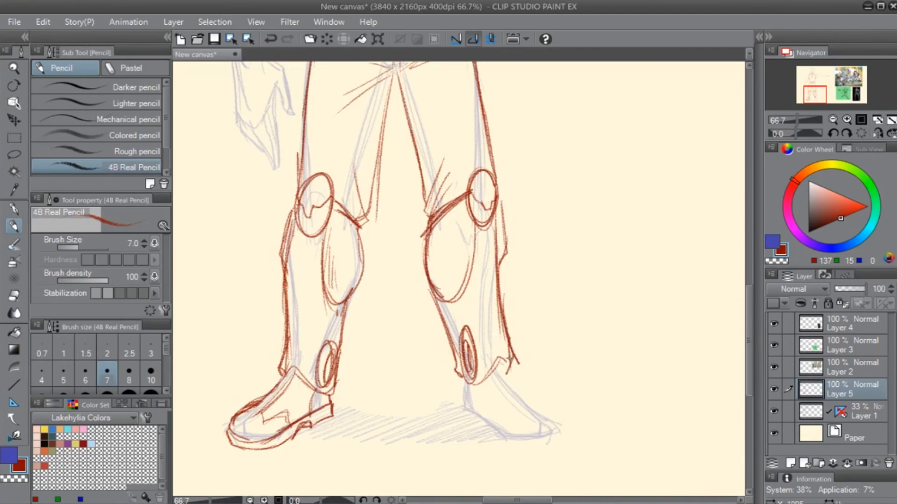
- Draw the outstretched-arm-side shoe with its sloping instep, rounded toe, sole line and back edge at the heel
left_click_drag(503, 418, 415, 345)
mouse_move(416, 288)
left_mouse_down()
mouse_move(450, 339)
mouse_move(457, 332)
left_mouse_up()
left_click_drag(416, 288, 468, 342)
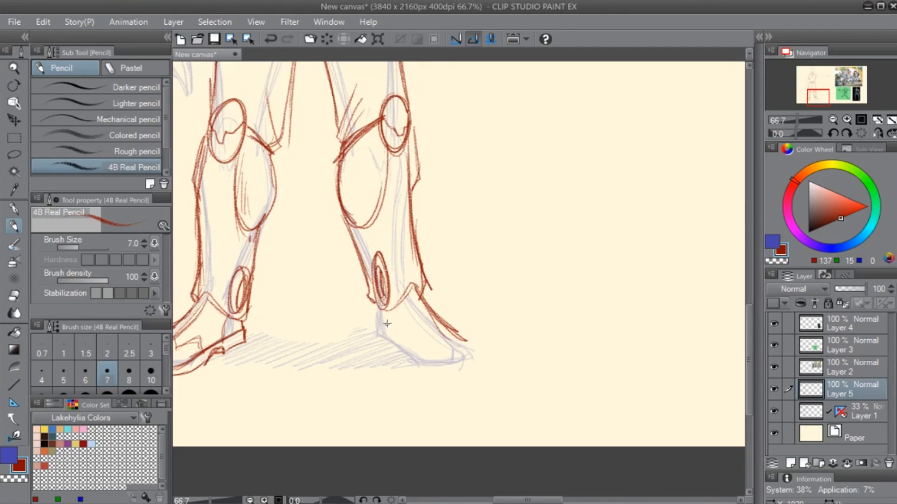
left_click_drag(380, 303, 378, 327)
left_click_drag(448, 322, 472, 356)
mouse_move(377, 303)
left_mouse_down()
mouse_move(384, 326)
mouse_move(421, 355)
left_mouse_up()
mouse_move(382, 321)
left_mouse_down()
mouse_move(423, 360)
mouse_move(473, 356)
mouse_move(472, 370)
mouse_move(457, 372)
mouse_move(414, 350)
mouse_move(415, 368)
mouse_move(407, 358)
mouse_move(441, 373)
left_mouse_up()
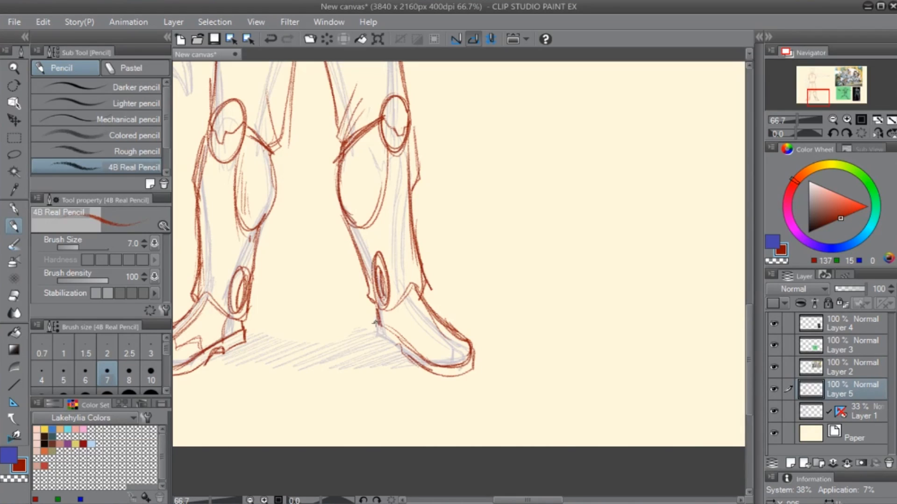
left_click_drag(380, 336, 398, 350)
left_click_drag(383, 307, 384, 332)
- Add light hatching inside the outstretched-arm-side boot's oval calf panel
left_click_drag(411, 302, 432, 400)
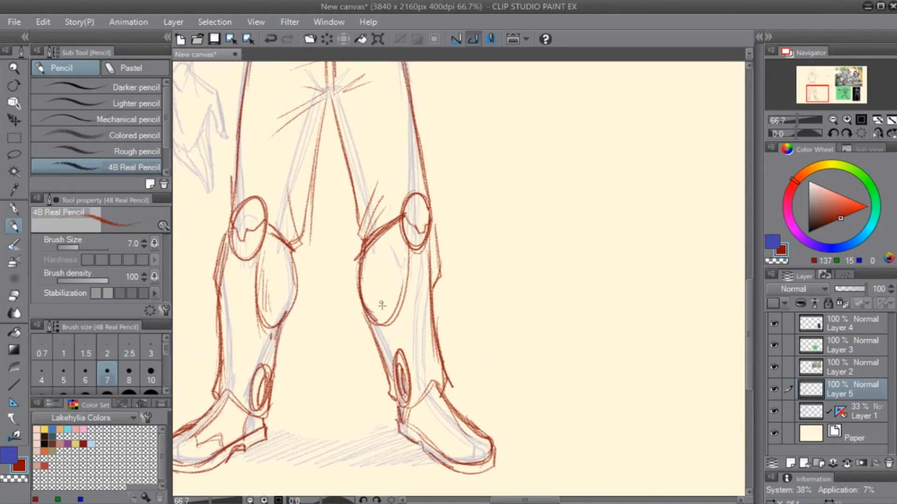
left_click_drag(405, 260, 390, 309)
mouse_move(398, 277)
left_mouse_down()
mouse_move(384, 312)
mouse_move(385, 301)
left_mouse_up()
- Add a small pointed spur to the outer side of each knee pad
mouse_move(458, 218)
left_mouse_down()
mouse_move(513, 290)
mouse_move(512, 279)
left_mouse_up()
mouse_move(473, 232)
left_mouse_down()
mouse_move(493, 275)
mouse_move(487, 285)
left_mouse_up()
left_click_drag(471, 234, 491, 278)
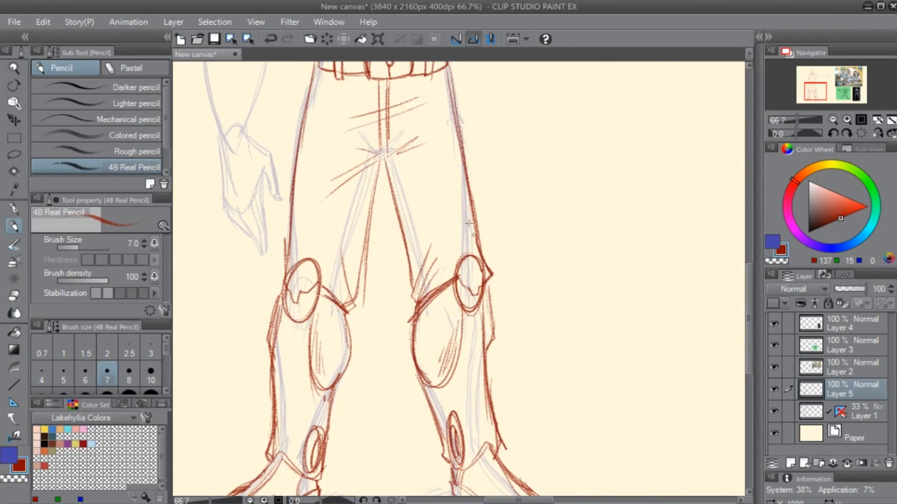
left_click_drag(290, 255, 287, 282)
left_click_drag(295, 241, 280, 274)
- Rework the outstretched-arm-side boot's outer edge below the knee pad with eraser and pencil, and check the figure in a mirrored view
left_click_drag(451, 361, 418, 243)
left_click_drag(453, 161, 462, 221)
left_click_drag(462, 223, 457, 267)
left_click_drag(462, 202, 457, 262)
left_click_drag(463, 213, 457, 265)
left_click_drag(469, 280, 443, 383)
key("e")
key("p")
left_click_drag(425, 283, 427, 368)
left_click_drag(424, 301, 426, 359)
left_click(878, 134)
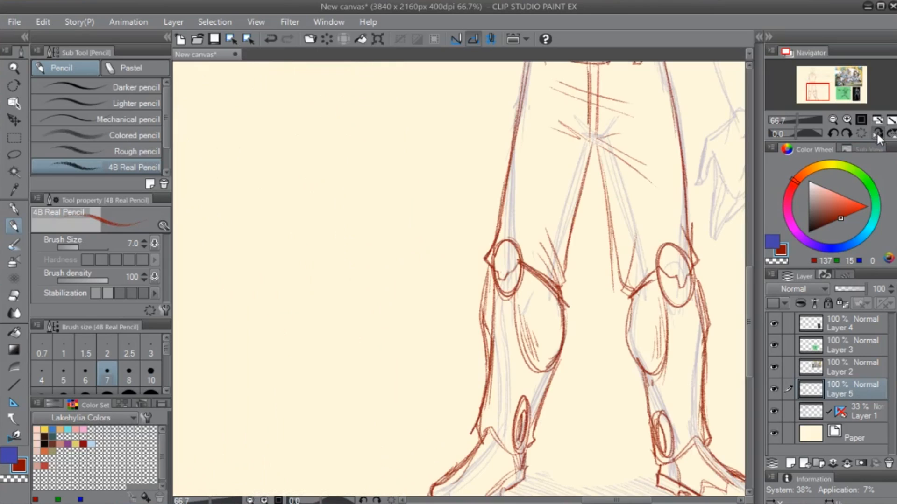
left_click(877, 133)
- Outline the lowered arm's shoulder in red from the vest strap around to the upper arm
left_click_drag(499, 171, 502, 380)
mouse_move(480, 266)
left_mouse_down()
mouse_move(546, 387)
mouse_move(598, 368)
left_mouse_up()
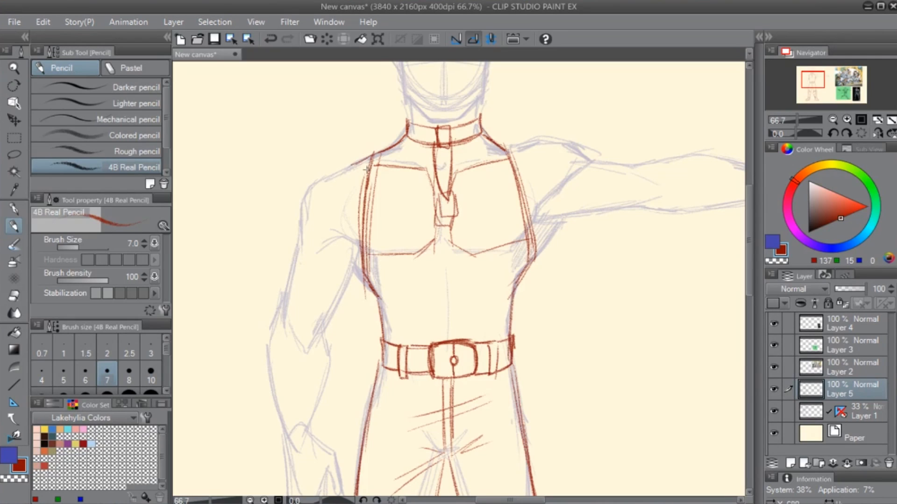
mouse_move(348, 166)
left_mouse_down()
mouse_move(295, 216)
mouse_move(297, 259)
left_mouse_up()
left_click_drag(302, 198, 296, 243)
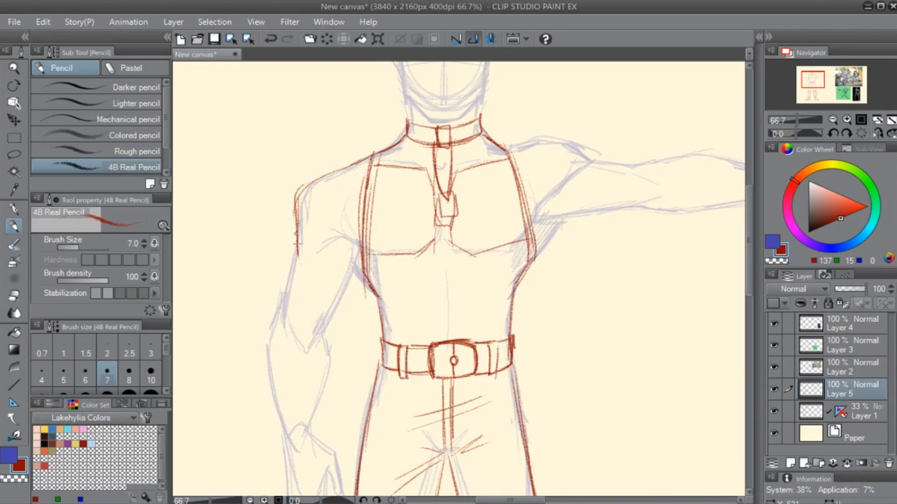
- Draw the lowered arm's armpit crease and both edges of its upper arm down to the elbow
mouse_move(360, 248)
left_mouse_down()
mouse_move(328, 244)
mouse_move(344, 239)
mouse_move(329, 246)
mouse_move(336, 240)
mouse_move(363, 272)
mouse_move(334, 315)
left_mouse_up()
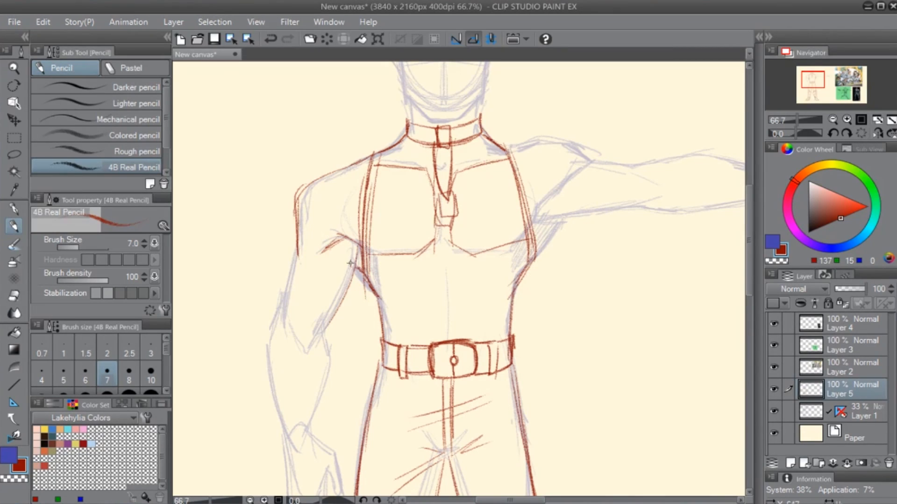
left_click_drag(350, 268, 310, 347)
left_click_drag(334, 309, 304, 356)
left_click_drag(348, 284, 311, 345)
left_click_drag(357, 251, 332, 316)
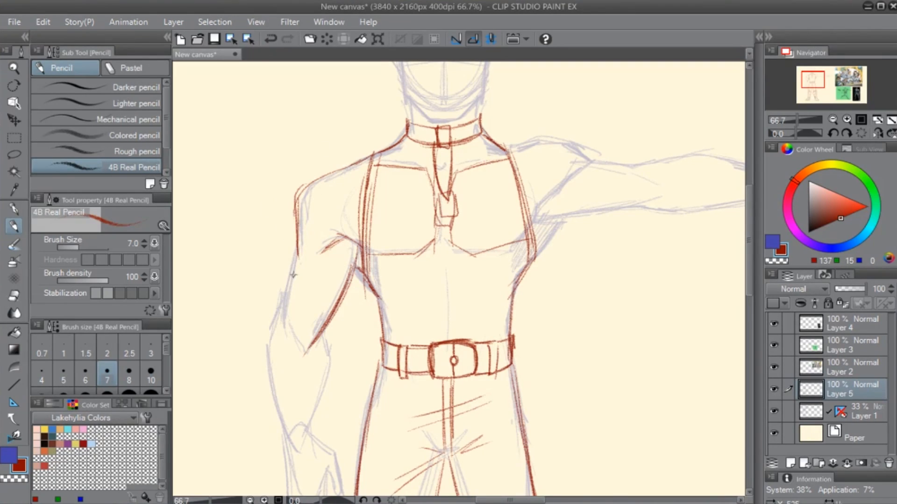
mouse_move(299, 229)
left_mouse_down()
mouse_move(285, 255)
mouse_move(282, 313)
left_mouse_up()
left_click_drag(293, 247, 273, 327)
left_click_drag(289, 348, 314, 269)
mouse_move(308, 214)
left_mouse_down()
mouse_move(296, 253)
mouse_move(306, 220)
mouse_move(324, 261)
mouse_move(318, 228)
mouse_move(325, 269)
mouse_move(319, 216)
mouse_move(326, 262)
left_mouse_up()
key("ctrl+z")
key("ctrl+z")
key("ctrl+z")
left_click_drag(323, 234, 328, 266)
left_click_drag(331, 270, 330, 245)
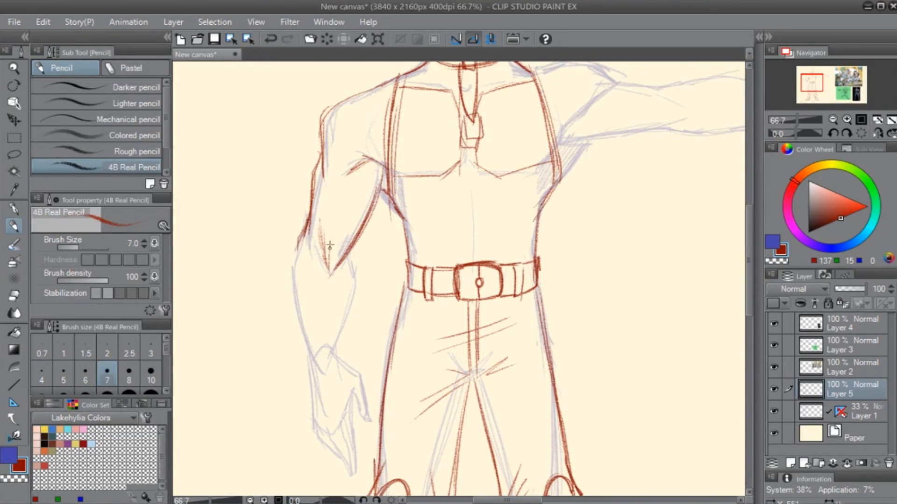
left_click_drag(337, 345, 340, 314)
key("ctrl+z")
key("ctrl+z")
key("ctrl+z")
key("ctrl+z")
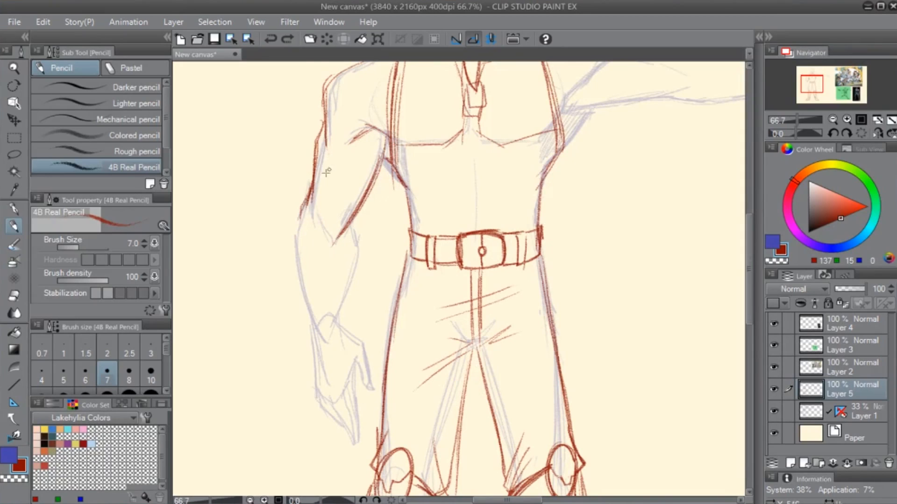
- Draw a curved bracer edge across the lowered arm's elbow and the forearm's outer edge down to the hand
mouse_move(300, 216)
left_mouse_down()
mouse_move(302, 232)
mouse_move(341, 225)
mouse_move(319, 237)
mouse_move(348, 243)
mouse_move(305, 216)
mouse_move(302, 235)
left_mouse_up()
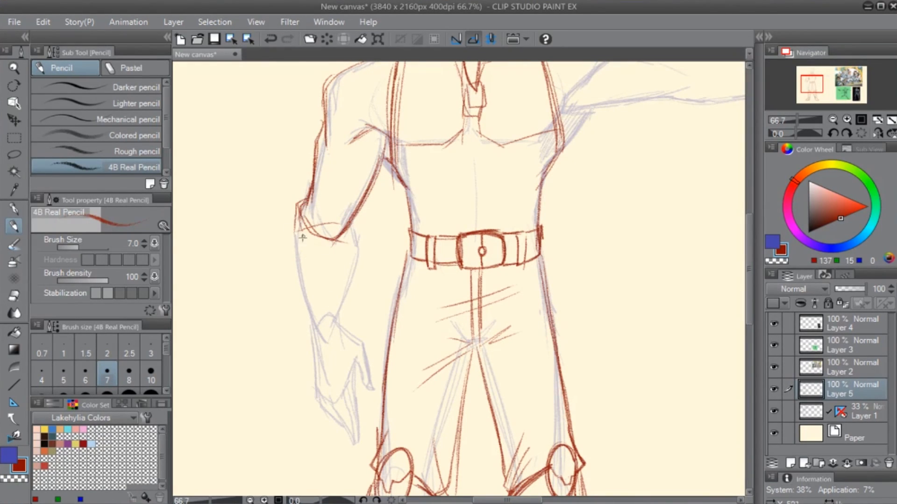
left_click_drag(301, 196, 313, 315)
left_click_drag(295, 214, 305, 296)
left_click_drag(293, 248, 312, 333)
left_click_drag(295, 277, 316, 371)
left_click_drag(308, 339, 318, 386)
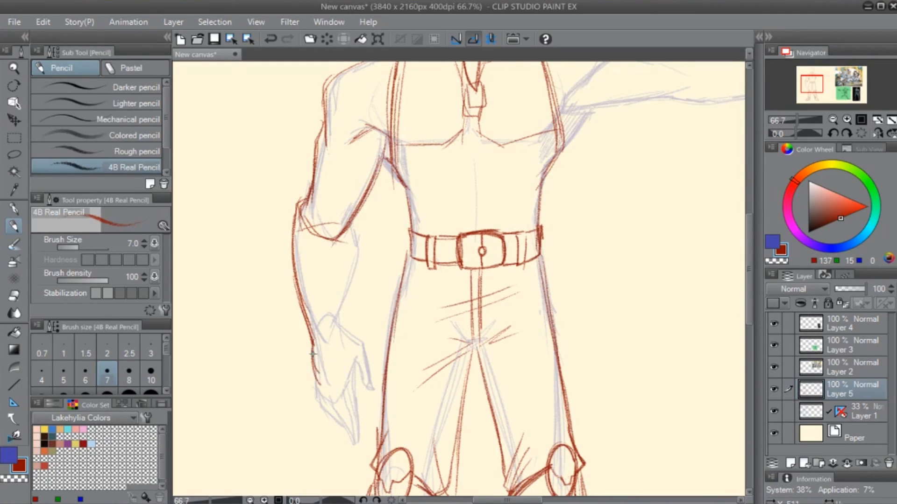
- Draw a rectangular glove plate on the back of the lowered hand and the forearm's inner edge down to the wrist
left_click_drag(310, 355, 336, 379)
mouse_move(336, 331)
left_mouse_down()
mouse_move(337, 375)
mouse_move(337, 329)
left_mouse_up()
left_click_drag(340, 329, 312, 350)
left_click_drag(331, 335, 308, 351)
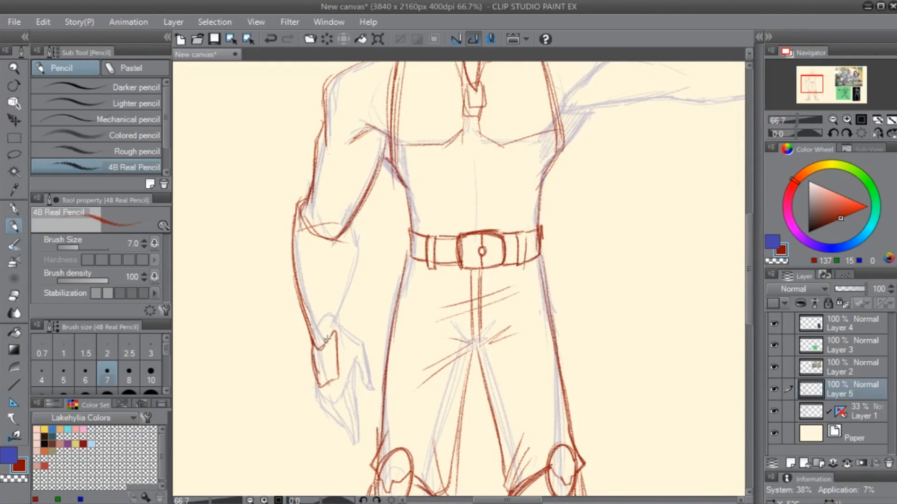
left_click_drag(358, 223, 339, 318)
left_click_drag(357, 259, 340, 323)
mouse_move(350, 283)
left_mouse_down()
mouse_move(334, 332)
mouse_move(333, 318)
left_mouse_up()
- Clean up the elbow lines, redraw the bracer's curved upper edge and strengthen the forearm's outer edge
mouse_move(330, 239)
left_mouse_down()
mouse_move(349, 217)
mouse_move(321, 233)
mouse_move(329, 241)
left_mouse_up()
key("e")
key("p")
left_click_drag(306, 208, 336, 241)
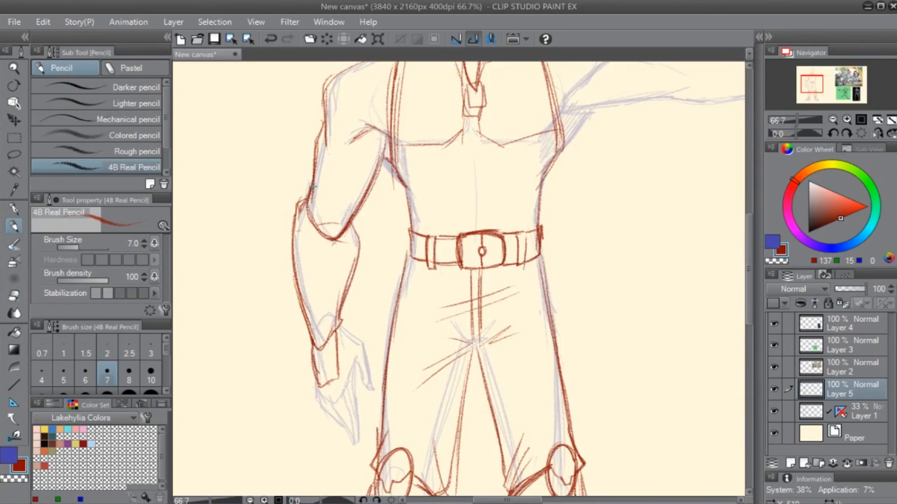
left_click_drag(310, 188, 295, 294)
left_click_drag(302, 202, 288, 280)
left_click_drag(290, 238, 290, 265)
left_click_drag(310, 216, 349, 221)
mouse_move(308, 214)
left_mouse_down()
mouse_move(330, 232)
mouse_move(349, 220)
left_mouse_up()
left_click_drag(318, 296, 289, 266)
left_click_drag(274, 202, 285, 288)
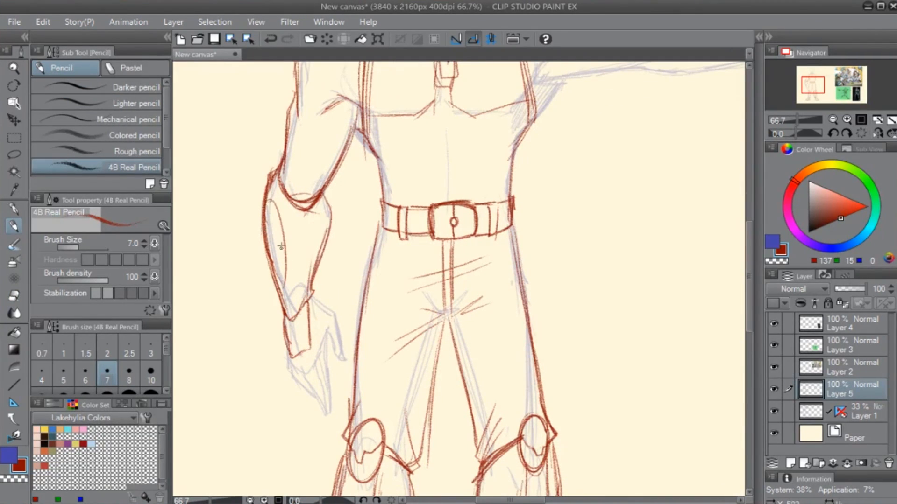
left_click_drag(276, 244, 286, 290)
key("ctrl+z")
key("ctrl+z")
- Draw a band around the lowered arm's wrist and outline the thumb in red
left_click_drag(307, 213, 315, 229)
mouse_move(312, 235)
left_mouse_down()
mouse_move(298, 323)
mouse_move(285, 312)
mouse_move(299, 310)
mouse_move(313, 286)
left_mouse_up()
key("e")
key("p")
mouse_move(313, 288)
left_mouse_down()
mouse_move(279, 303)
mouse_move(314, 299)
left_mouse_up()
mouse_move(332, 318)
left_mouse_down()
mouse_move(361, 220)
mouse_move(362, 275)
mouse_move(348, 244)
mouse_move(354, 325)
left_mouse_up()
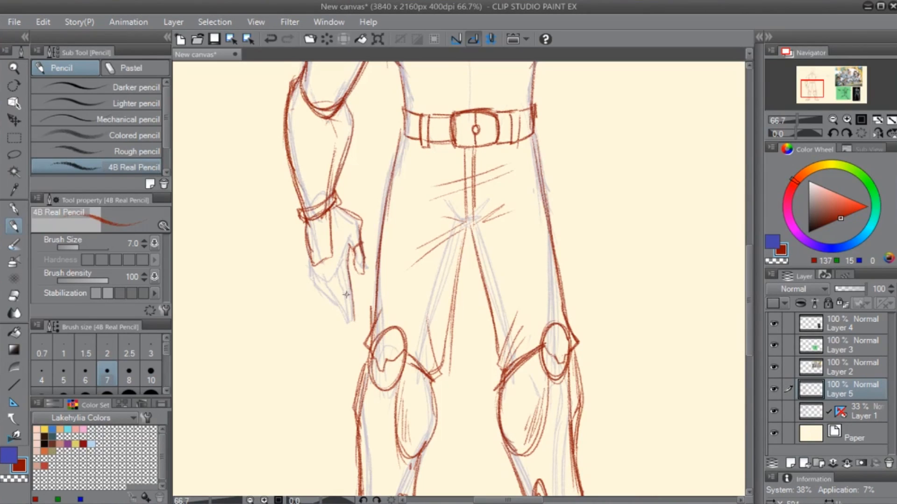
- Draw the lowered hand's pointed fingers and the glove's edge across the knuckles
mouse_move(335, 269)
left_mouse_down()
mouse_move(344, 306)
mouse_move(354, 304)
mouse_move(351, 282)
left_mouse_up()
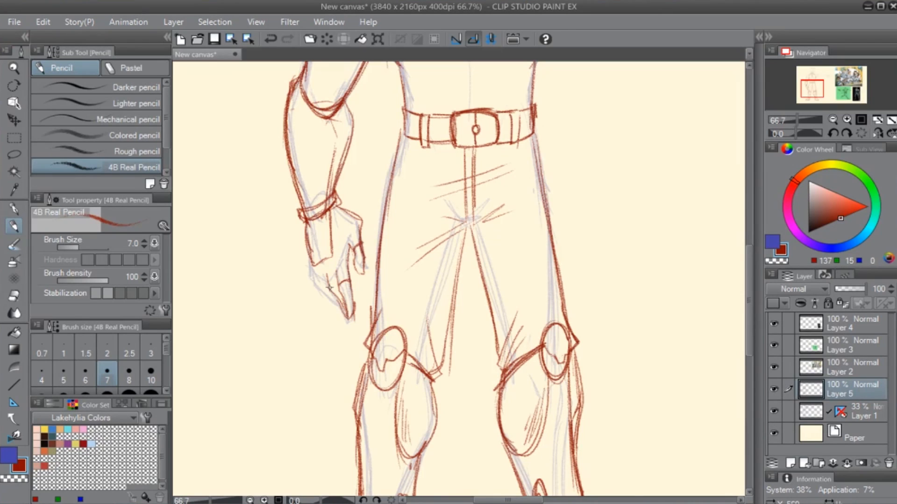
left_click_drag(319, 270, 337, 297)
left_click_drag(311, 258, 314, 280)
mouse_move(314, 280)
left_mouse_down()
mouse_move(324, 285)
mouse_move(333, 224)
mouse_move(343, 235)
mouse_move(316, 270)
mouse_move(336, 251)
left_mouse_up()
- Refine the glove's outline on the back of the lowered hand and tidy the wristband with eraser and pencil
key("e")
key("p")
mouse_move(294, 221)
left_mouse_down()
mouse_move(308, 267)
mouse_move(334, 260)
left_mouse_up()
key("e")
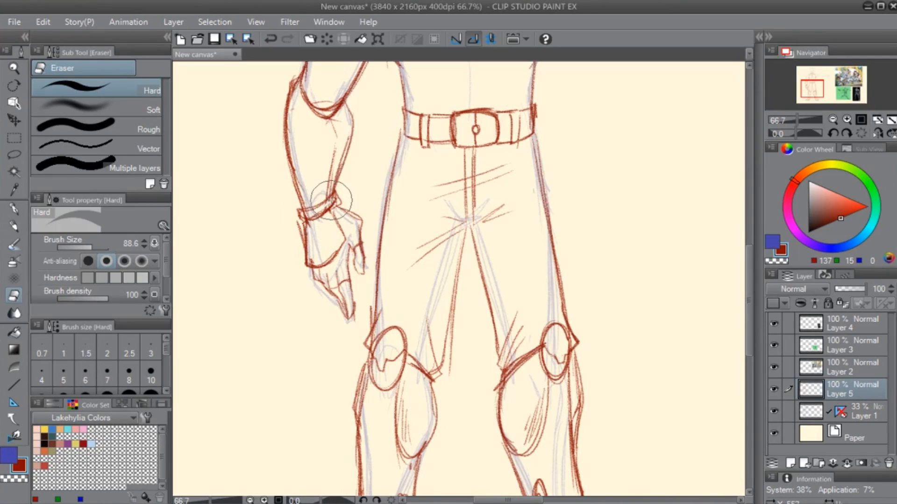
key("p")
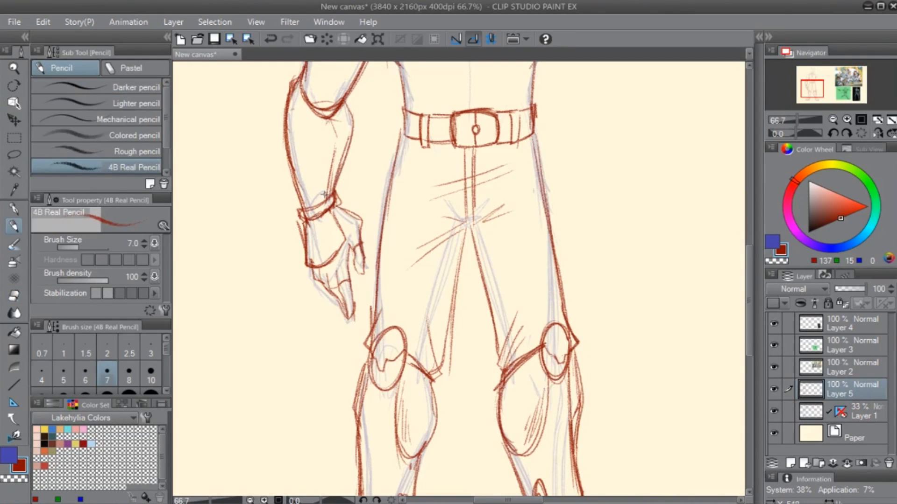
key("e")
key("p")
- Draw a curved panel line down the lowered arm's bracer and hatch the bracer's inner side
scroll(312, 233, "down", 1)
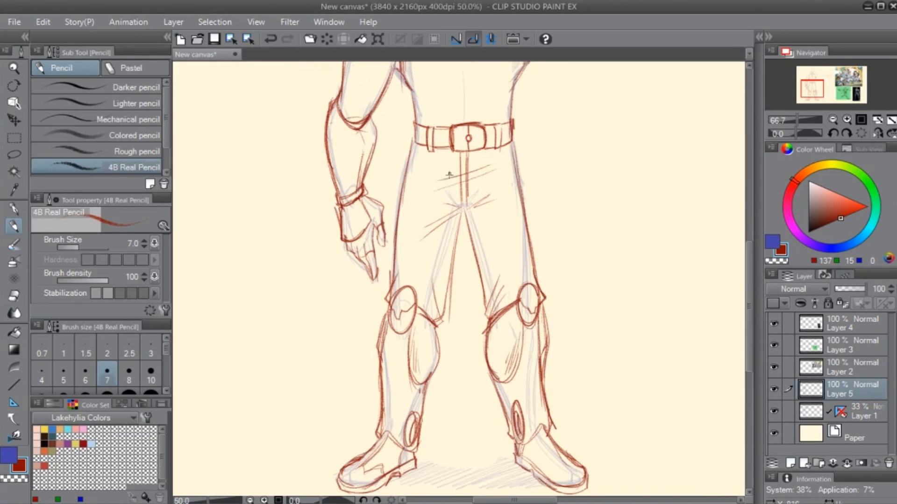
scroll(322, 243, "up", 3)
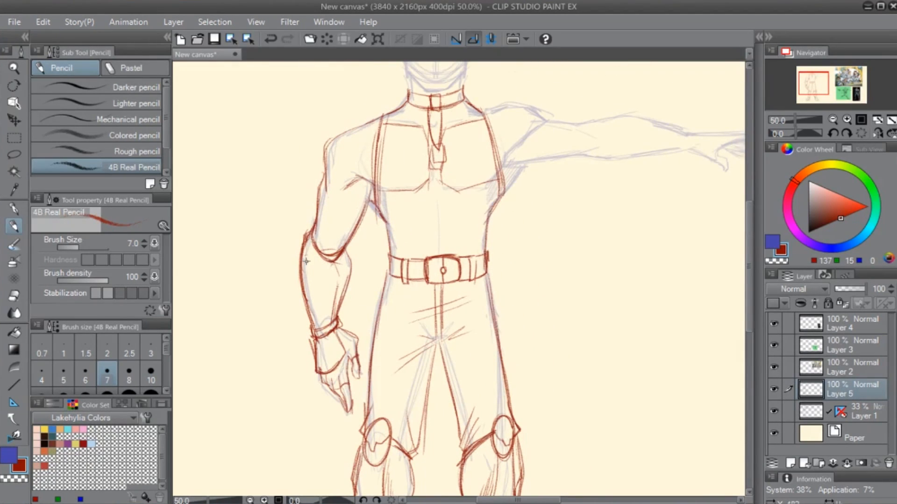
mouse_move(306, 261)
left_mouse_down()
mouse_move(304, 274)
mouse_move(308, 256)
left_mouse_up()
key("ctrl+z")
key("e")
key("p")
mouse_move(307, 255)
left_mouse_down()
mouse_move(323, 274)
mouse_move(323, 310)
left_mouse_up()
left_click_drag(321, 270, 327, 325)
left_click_drag(324, 291, 330, 331)
mouse_move(333, 267)
left_mouse_down()
mouse_move(341, 308)
mouse_move(334, 325)
left_mouse_up()
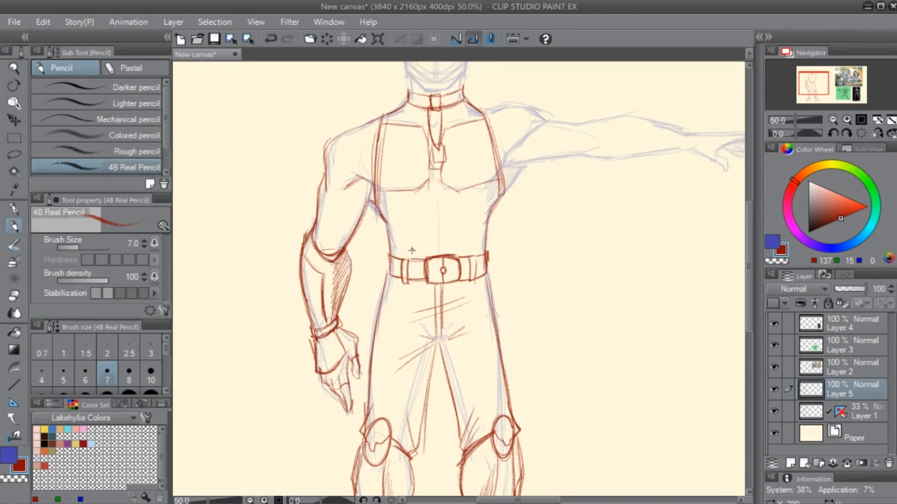
- Draw an arched, angular-topped panel on the abdomen above the belt, with a vertical centre line
mouse_move(407, 259)
left_mouse_down()
mouse_move(408, 216)
mouse_move(431, 194)
mouse_move(468, 214)
mouse_move(470, 256)
left_mouse_up()
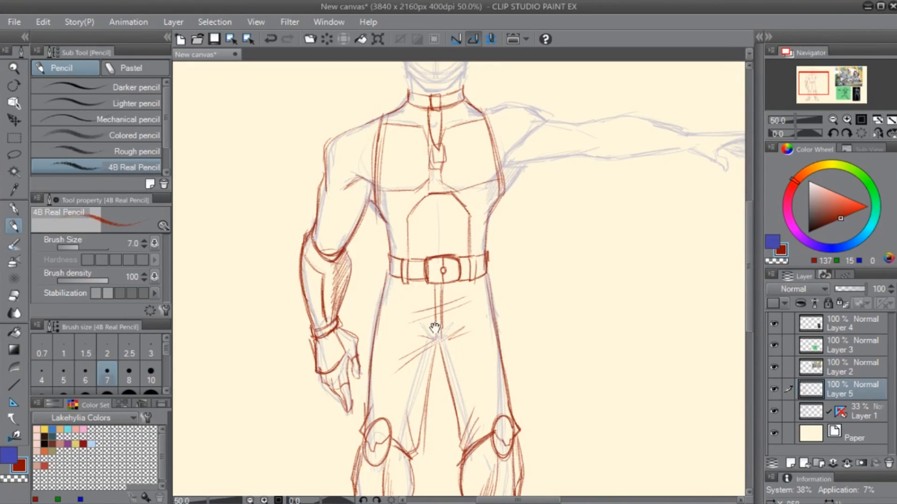
left_click_drag(434, 349, 453, 321)
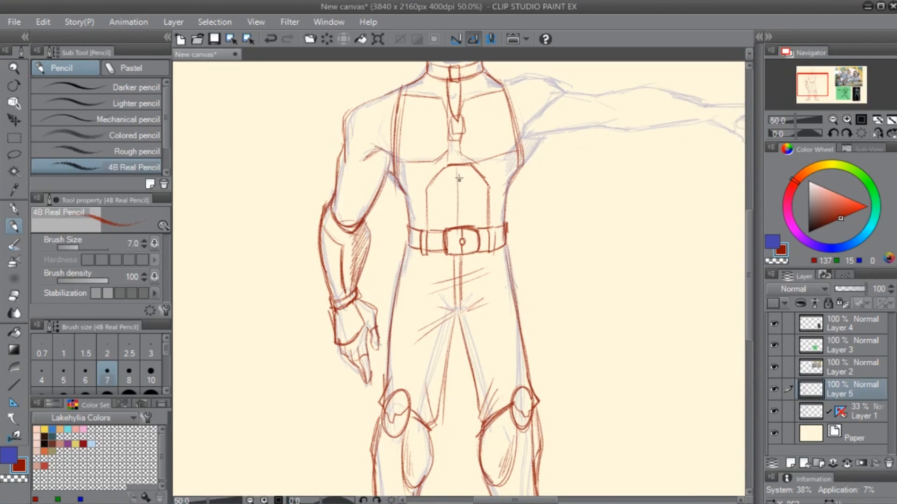
left_click_drag(449, 210, 431, 318)
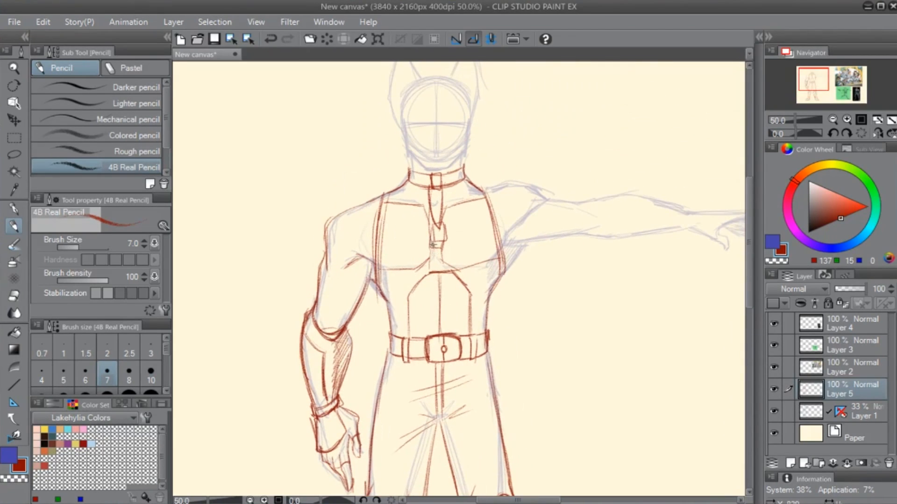
left_click_drag(418, 268, 381, 270)
- Outline the outstretched arm's rounded shoulder and the armpit lines joining it to the vest
left_click_drag(460, 345, 425, 327)
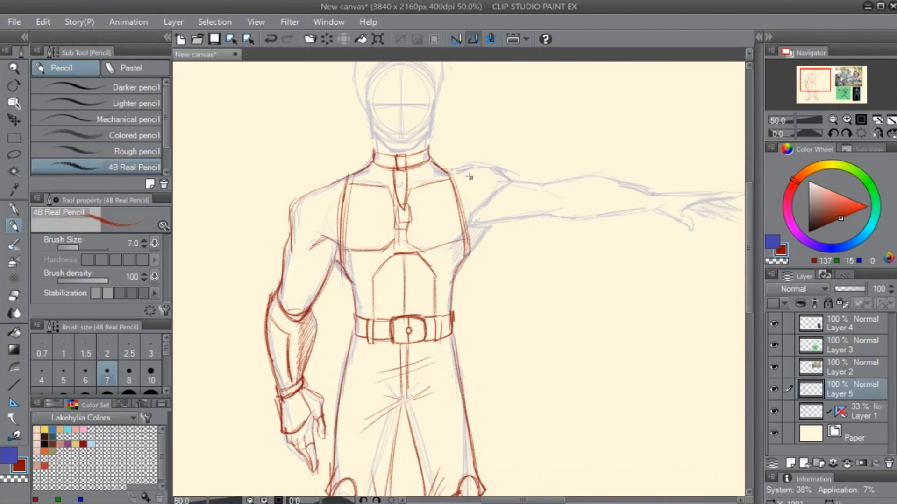
mouse_move(452, 173)
left_mouse_down()
mouse_move(492, 162)
mouse_move(509, 176)
left_mouse_up()
mouse_move(461, 170)
left_mouse_down()
mouse_move(495, 164)
mouse_move(501, 177)
left_mouse_up()
key("ctrl+z")
left_click_drag(469, 224, 496, 183)
left_click_drag(487, 223, 466, 252)
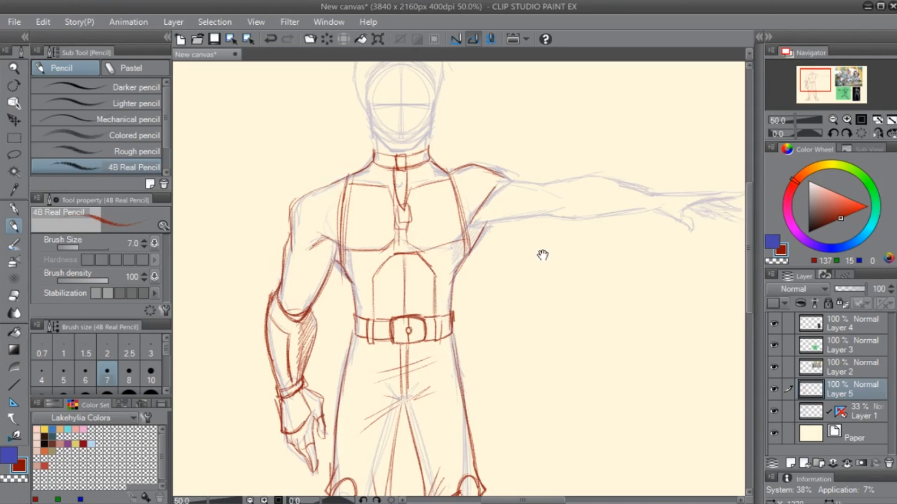
- Draw the upper and lower edges of the outstretched upper arm toward the elbow
left_click_drag(542, 255, 444, 331)
left_click_drag(373, 295, 463, 284)
left_click_drag(407, 253, 465, 268)
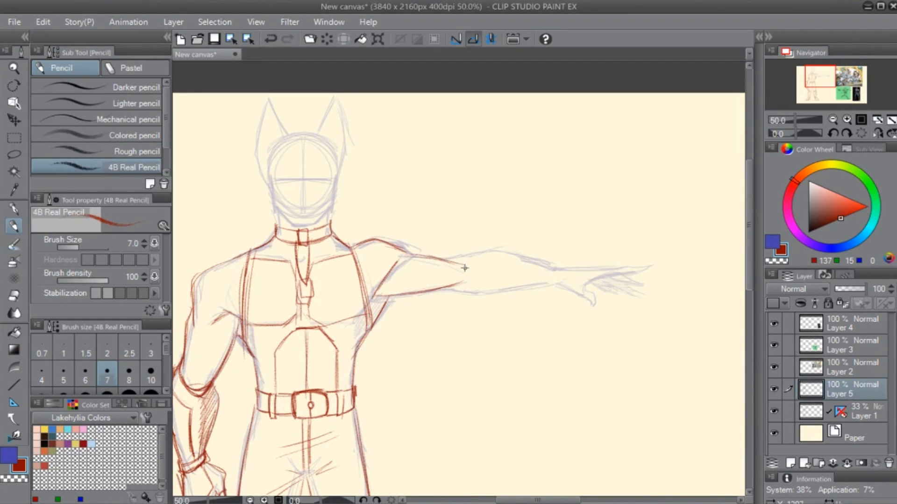
- Draw the outstretched forearm's curved upper edge from the elbow to the wrist
scroll(449, 335, "up", 1)
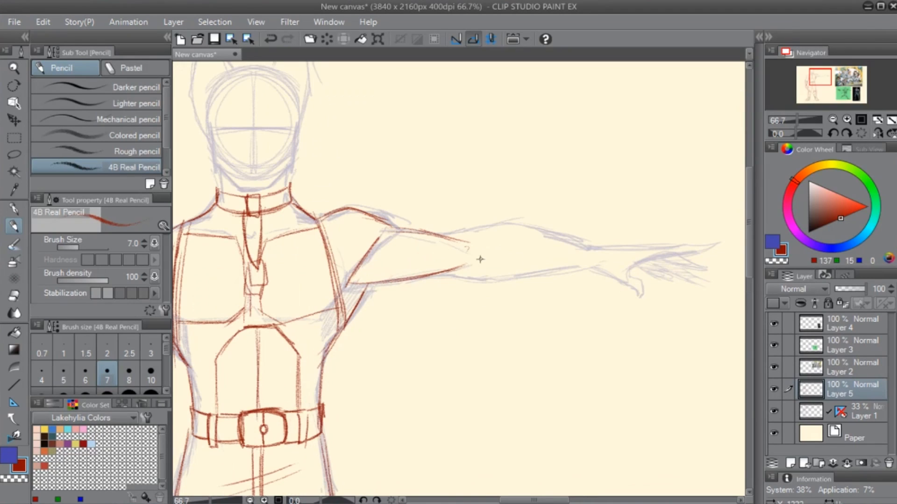
key("e")
key("p")
mouse_move(443, 234)
left_mouse_down()
mouse_move(519, 227)
mouse_move(604, 247)
left_mouse_up()
left_click_drag(537, 234, 603, 247)
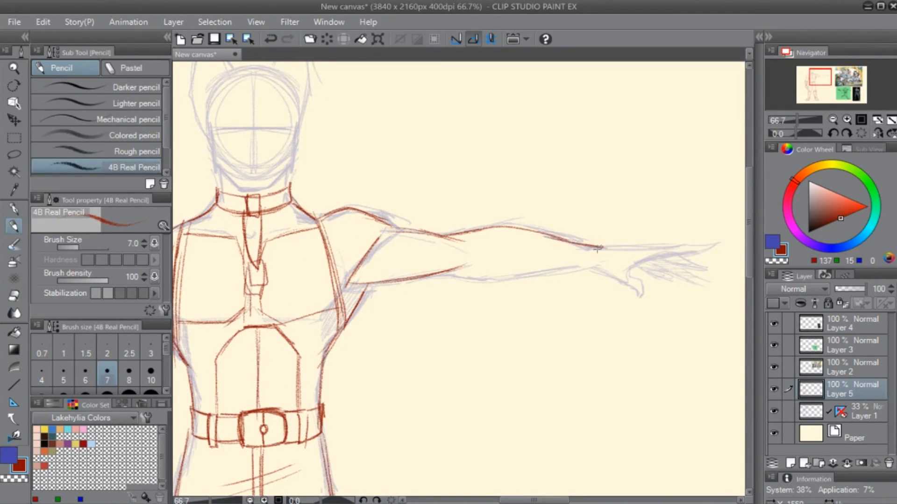
- Draw the outstretched forearm's lower edge from the elbow to the wrist and mark the elbow crease
left_click_drag(440, 277, 562, 273)
left_click_drag(498, 279, 595, 265)
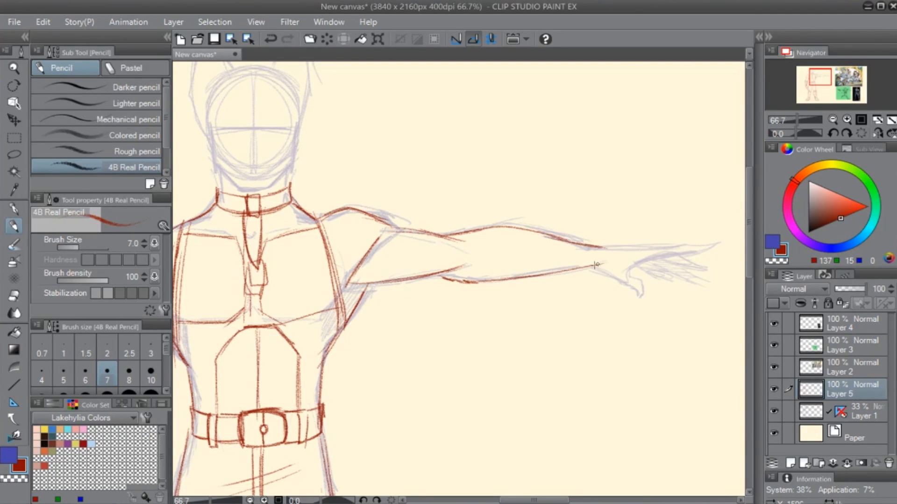
left_click_drag(531, 276, 559, 272)
left_click_drag(464, 249, 463, 258)
left_click_drag(372, 295, 455, 300)
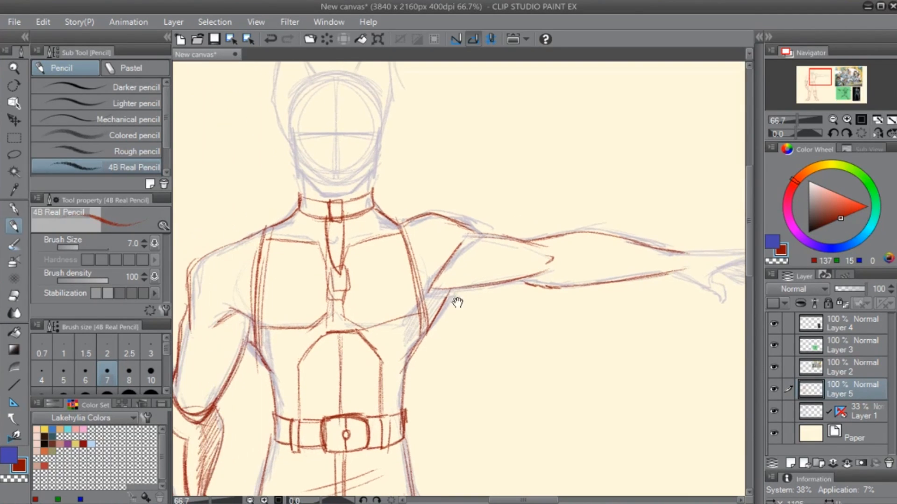
- Reinforce the outstretched arm's shoulder top and redraw the lowered arm's shoulder with a jagged outer corner
mouse_move(428, 247)
left_mouse_down()
mouse_move(390, 288)
mouse_move(395, 255)
left_mouse_up()
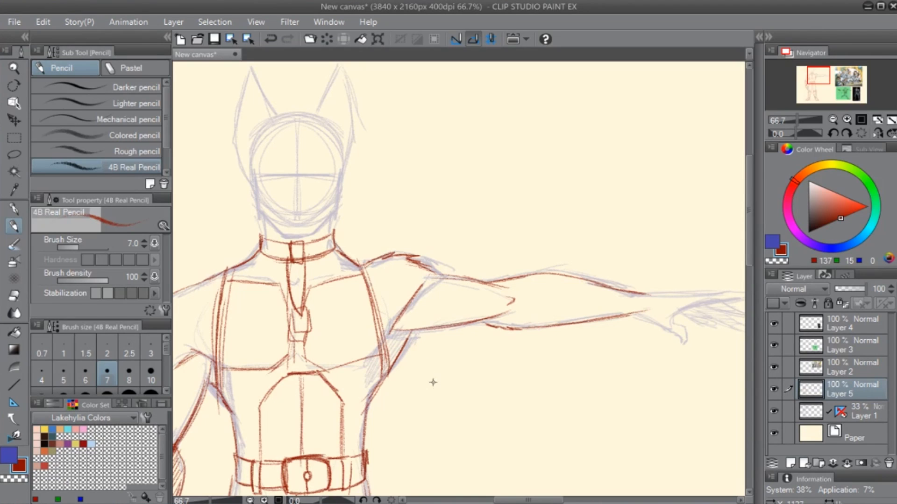
mouse_move(657, 358)
left_mouse_down()
mouse_move(587, 351)
mouse_move(494, 308)
left_mouse_up()
left_click_drag(326, 323, 652, 305)
key("e")
mouse_move(346, 218)
left_mouse_down()
mouse_move(306, 252)
mouse_move(292, 248)
left_mouse_up()
key("p")
mouse_move(296, 253)
left_mouse_down()
mouse_move(308, 242)
mouse_move(299, 255)
left_mouse_up()
key("ctrl+z")
key("ctrl+z")
key("ctrl+z")
mouse_move(359, 214)
left_mouse_down()
mouse_move(312, 229)
mouse_move(301, 250)
mouse_move(306, 286)
left_mouse_up()
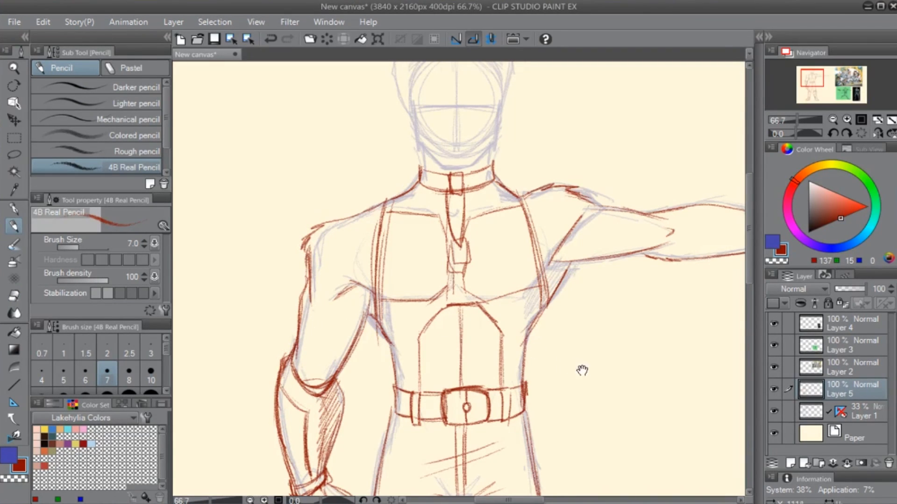
- Draw a narrow cuff band around the outstretched arm's wrist
left_click_drag(699, 321, 504, 308)
left_click_drag(606, 264, 469, 302)
left_click_drag(459, 249, 453, 275)
mouse_move(453, 248)
left_mouse_down()
mouse_move(470, 246)
mouse_move(467, 279)
left_mouse_up()
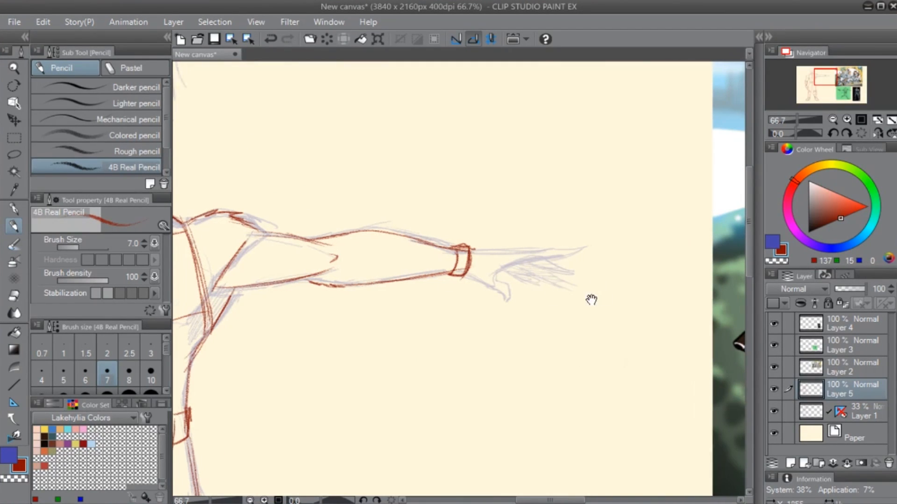
- Outline the outstretched hand beyond the cuff, with its extended fingers and lowered thumb
left_click_drag(591, 300, 515, 299)
left_click_drag(395, 252, 443, 247)
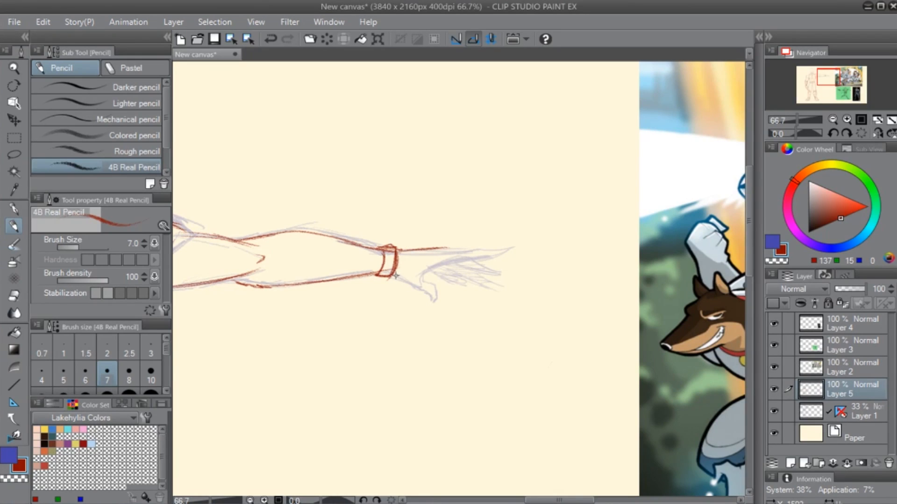
mouse_move(395, 276)
left_mouse_down()
mouse_move(437, 304)
mouse_move(428, 282)
mouse_move(434, 268)
mouse_move(489, 252)
mouse_move(467, 247)
mouse_move(504, 245)
mouse_move(485, 257)
left_mouse_up()
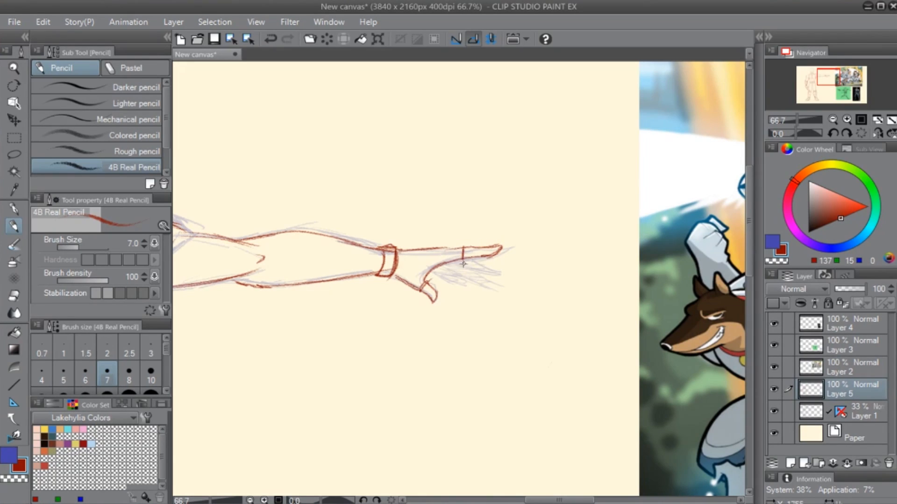
left_click_drag(471, 259, 500, 267)
mouse_move(454, 263)
left_mouse_down()
mouse_move(503, 269)
mouse_move(476, 259)
mouse_move(446, 275)
mouse_move(438, 266)
mouse_move(484, 270)
mouse_move(429, 270)
mouse_move(465, 283)
mouse_move(461, 273)
mouse_move(429, 271)
mouse_move(467, 275)
mouse_move(434, 270)
mouse_move(472, 258)
mouse_move(450, 274)
mouse_move(494, 265)
left_mouse_up()
key("ctrl+z")
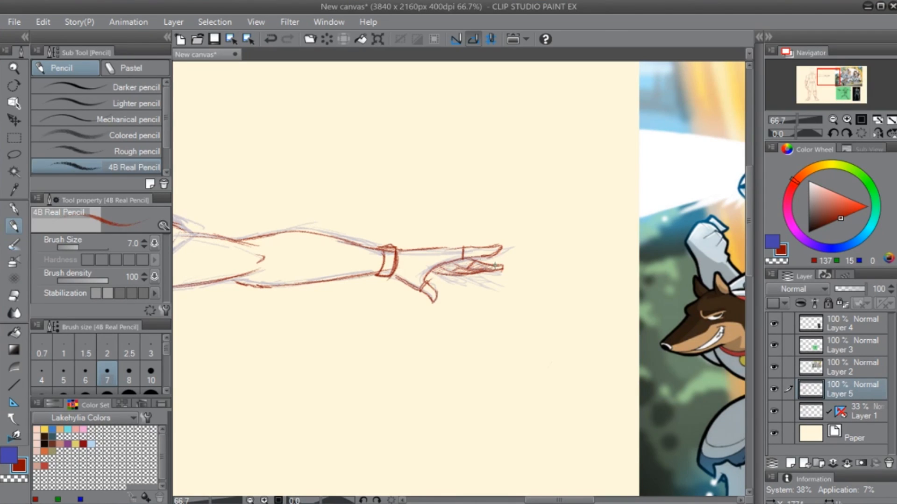
- Erase the outer thigh line below the belt on the lowered arm's side
left_click_drag(336, 337, 545, 271)
mouse_move(459, 351)
left_mouse_down()
mouse_move(448, 338)
mouse_move(433, 200)
left_mouse_up()
left_click_drag(582, 262, 523, 268)
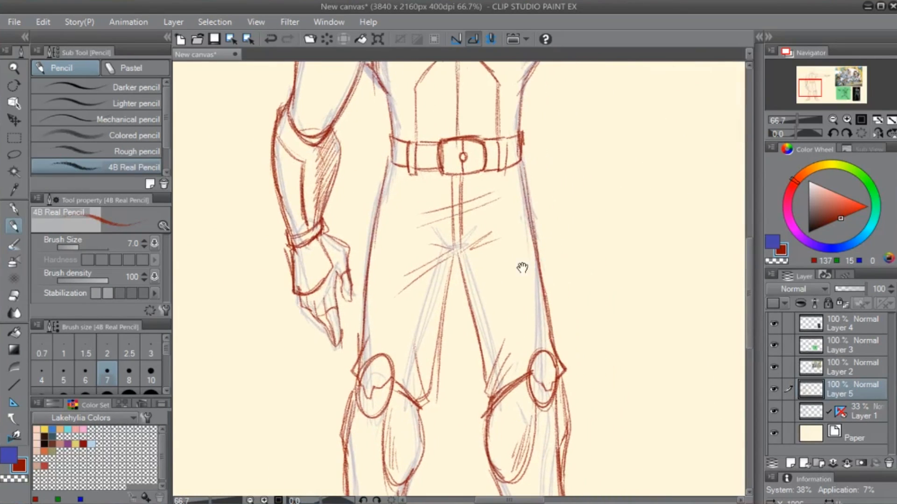
left_click_drag(496, 184, 499, 249)
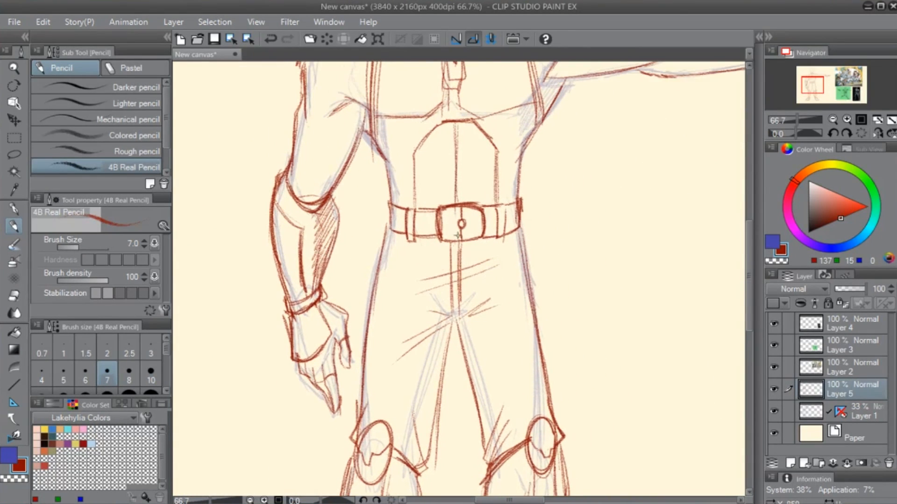
key("e")
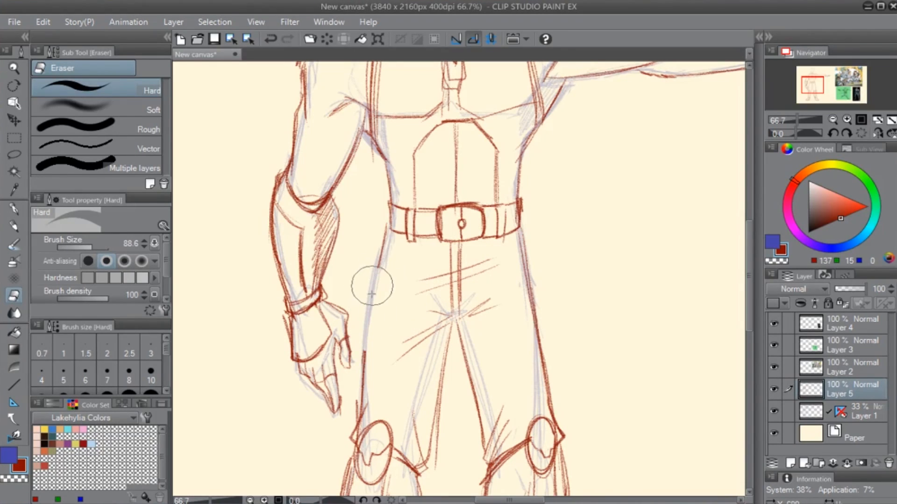
key("p")
mouse_move(365, 272)
left_mouse_down()
mouse_move(355, 346)
mouse_move(371, 348)
mouse_move(384, 284)
mouse_move(375, 351)
left_mouse_up()
mouse_move(380, 340)
left_mouse_down()
mouse_move(386, 268)
mouse_move(367, 262)
left_mouse_up()
mouse_move(367, 262)
left_mouse_down()
mouse_move(360, 336)
mouse_move(361, 273)
mouse_move(390, 270)
left_mouse_up()
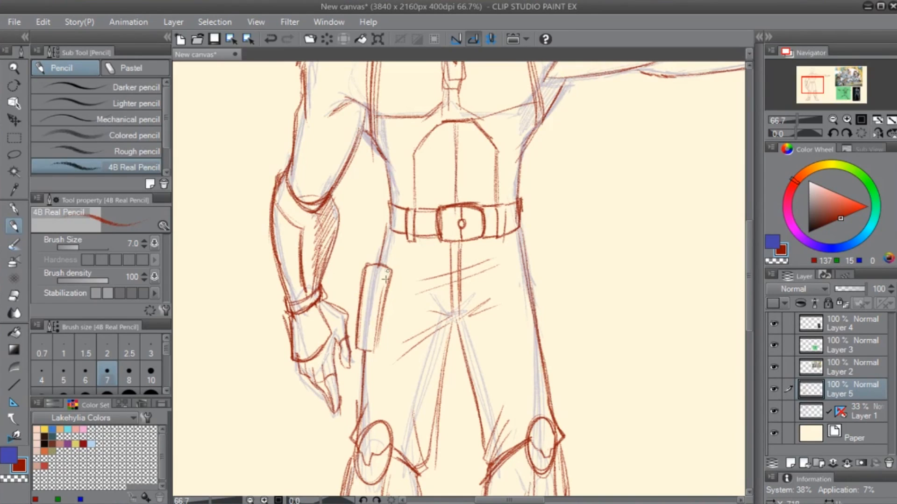
key("ctrl+z")
key("ctrl+z")
key("ctrl+z")
key("ctrl+z")
key("ctrl+z")
key("ctrl+z")
key("ctrl+z")
key("ctrl+z")
- Erase more of the outer thigh line and draw a diagonal strap from the belt buckle to a small ring at the hip
key("e")
left_click_drag(365, 345, 366, 354)
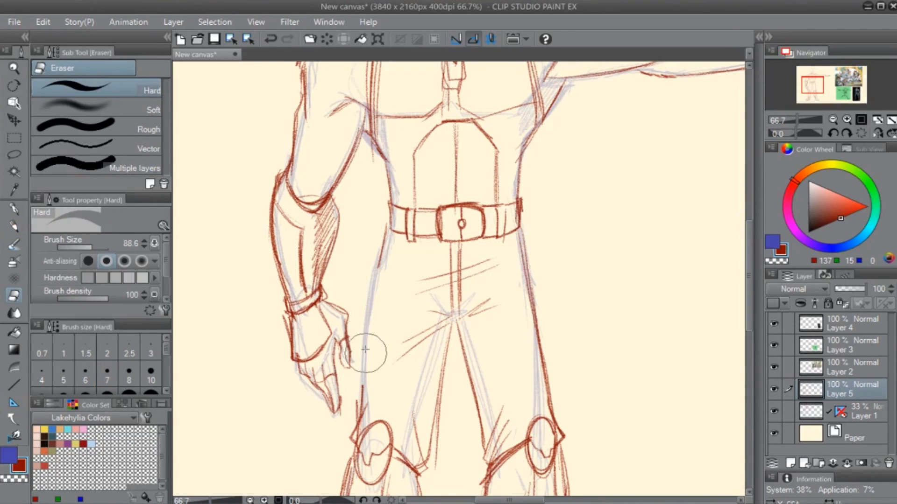
key("p")
mouse_move(371, 290)
left_mouse_down()
mouse_move(351, 318)
mouse_move(371, 291)
left_mouse_up()
mouse_move(371, 291)
left_mouse_down()
mouse_move(378, 343)
mouse_move(375, 295)
mouse_move(444, 237)
mouse_move(381, 282)
mouse_move(445, 237)
mouse_move(394, 277)
mouse_move(400, 288)
mouse_move(379, 293)
mouse_move(439, 247)
mouse_move(419, 265)
left_mouse_up()
left_click_drag(355, 384, 402, 320)
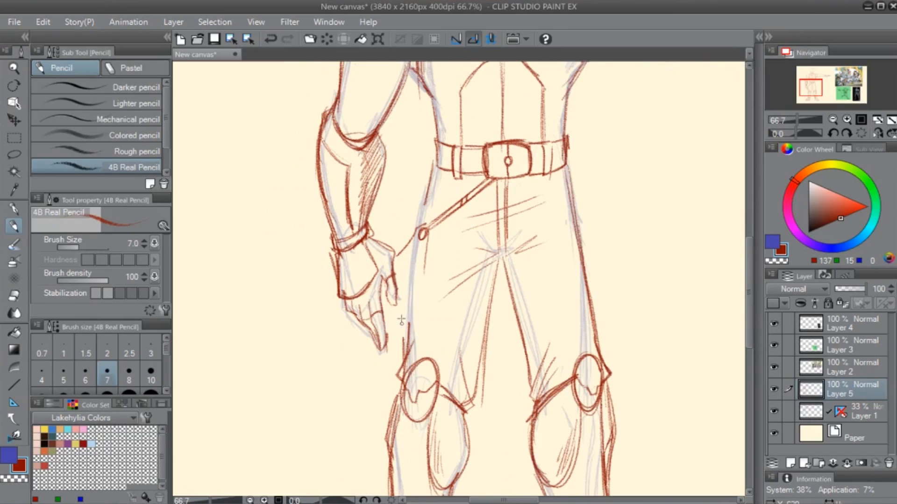
- Outline a long, round-bottomed holster hanging from the hip ring beside the lowered hand
mouse_move(394, 262)
left_mouse_down()
mouse_move(396, 308)
mouse_move(420, 322)
left_mouse_up()
left_click_drag(429, 256, 418, 320)
left_click_drag(398, 255, 397, 316)
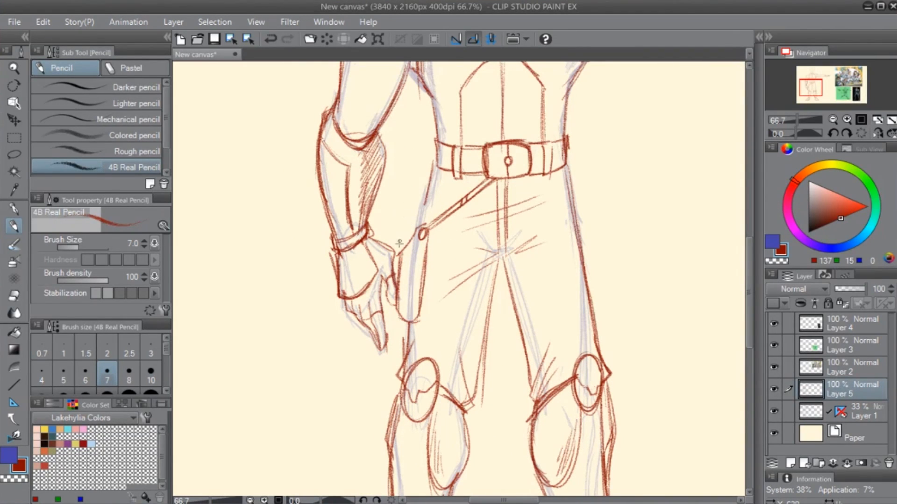
- Draw a rounded pistol grip with a circular detail rising out of the holster's upper end
mouse_move(404, 234)
left_mouse_down()
mouse_move(401, 248)
mouse_move(407, 217)
left_mouse_up()
mouse_move(407, 217)
left_mouse_down()
mouse_move(424, 214)
mouse_move(424, 228)
mouse_move(403, 248)
left_mouse_up()
mouse_move(406, 217)
left_mouse_down()
mouse_move(427, 213)
mouse_move(407, 221)
mouse_move(426, 221)
mouse_move(405, 187)
mouse_move(401, 225)
left_mouse_up()
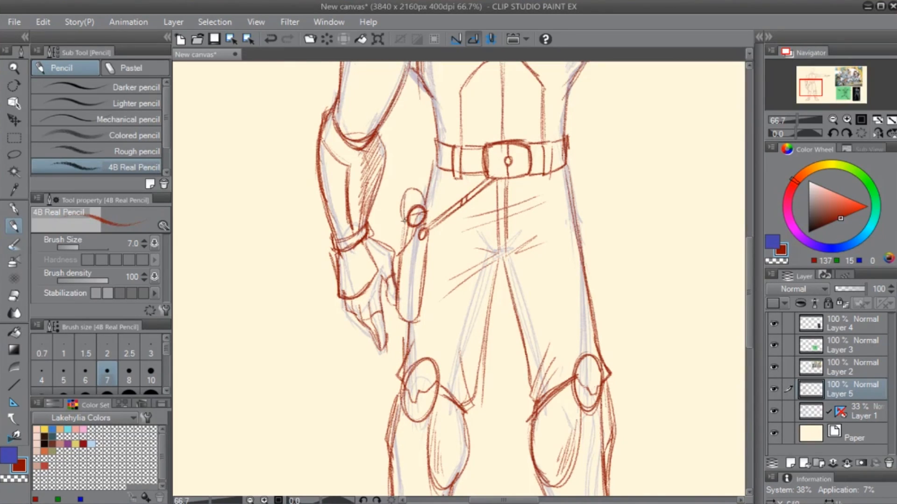
mouse_move(403, 187)
left_mouse_down()
mouse_move(425, 214)
mouse_move(404, 230)
mouse_move(400, 254)
left_mouse_up()
left_click_drag(420, 198, 398, 248)
left_click_drag(405, 211, 400, 260)
left_click_drag(398, 228, 428, 206)
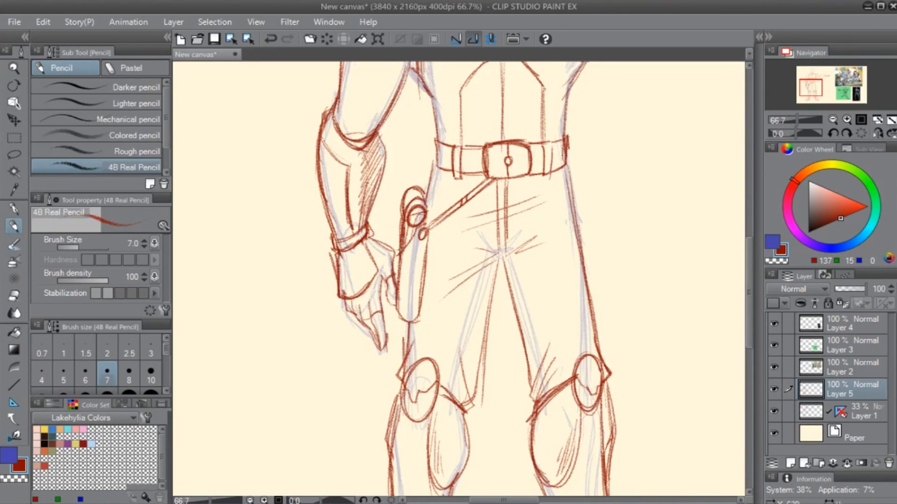
- Erase the overlap between thumb and holster, then redraw the holster's outer edge and the hip line above it
key("e")
mouse_move(395, 264)
left_mouse_down()
mouse_move(403, 235)
mouse_move(392, 254)
left_mouse_up()
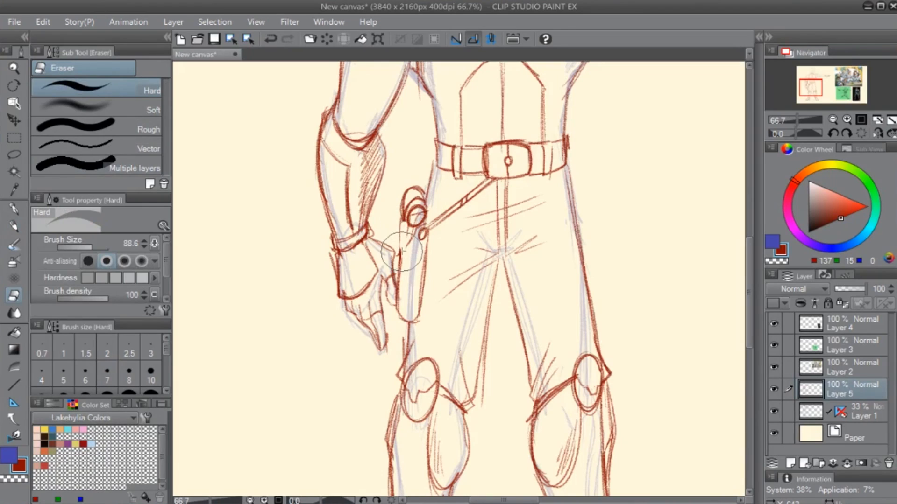
key("p")
mouse_move(406, 219)
left_mouse_down()
mouse_move(404, 261)
mouse_move(401, 253)
mouse_move(396, 262)
left_mouse_up()
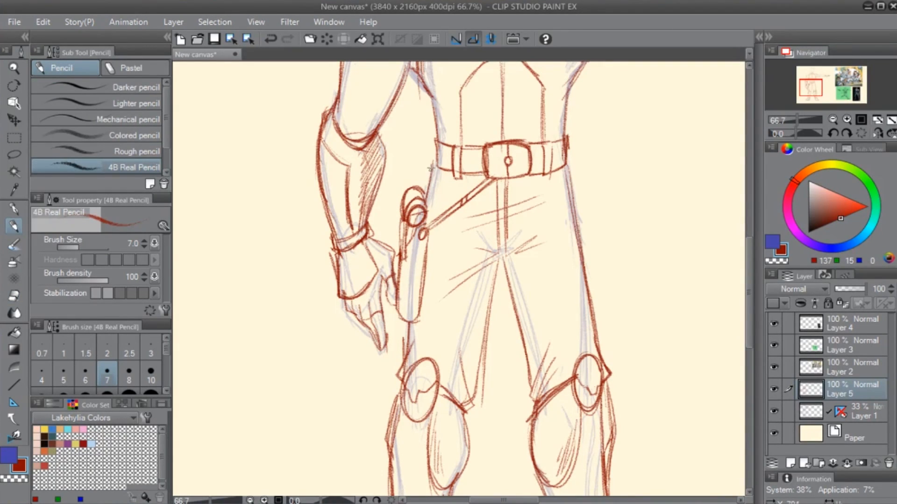
left_click_drag(431, 184, 426, 211)
- Hatch the vest side beneath the outstretched arm's armpit and reinforce the waist contour down to the belt
mouse_move(477, 412)
left_mouse_down()
mouse_move(447, 416)
mouse_move(390, 395)
left_mouse_up()
mouse_move(424, 239)
left_mouse_down()
mouse_move(471, 231)
mouse_move(473, 244)
left_mouse_up()
left_click_drag(515, 226, 413, 394)
left_click_drag(447, 215, 523, 247)
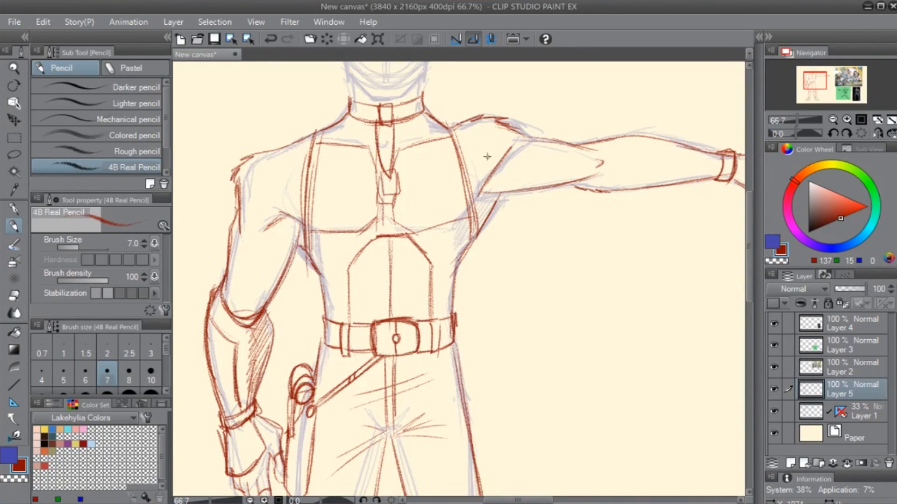
mouse_move(466, 237)
left_mouse_down()
mouse_move(471, 220)
mouse_move(487, 211)
mouse_move(460, 275)
mouse_move(453, 269)
mouse_move(449, 321)
left_mouse_up()
mouse_move(455, 367)
left_mouse_down()
mouse_move(389, 252)
mouse_move(404, 371)
left_mouse_up()
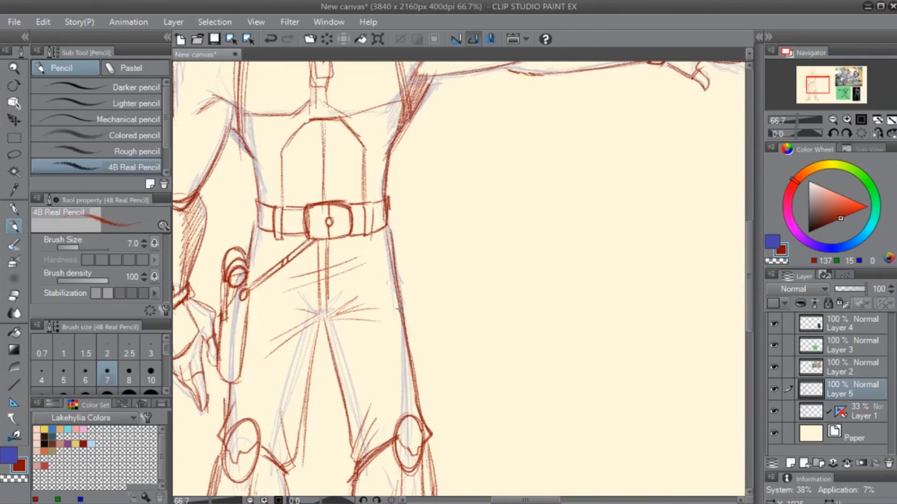
- Draw a slim, segmented pouch along the outer edge of the thigh opposite the holster
key("e")
key("p")
left_click_drag(400, 295, 424, 390)
mouse_move(415, 323)
left_mouse_down()
mouse_move(420, 401)
mouse_move(411, 313)
mouse_move(417, 378)
left_mouse_up()
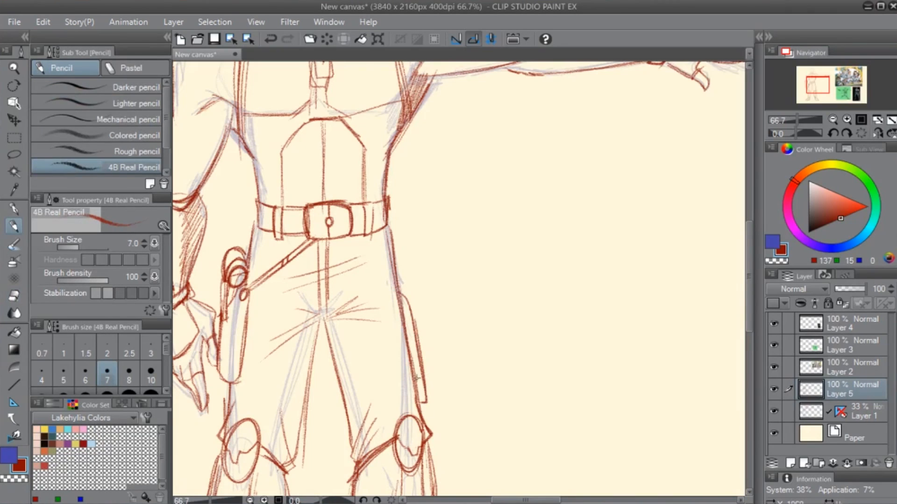
left_click_drag(405, 334, 419, 352)
- Strengthen the lines around the holster and draw curved strap lines across both thighs
mouse_move(322, 358)
left_mouse_down()
mouse_move(348, 356)
mouse_move(463, 244)
left_mouse_up()
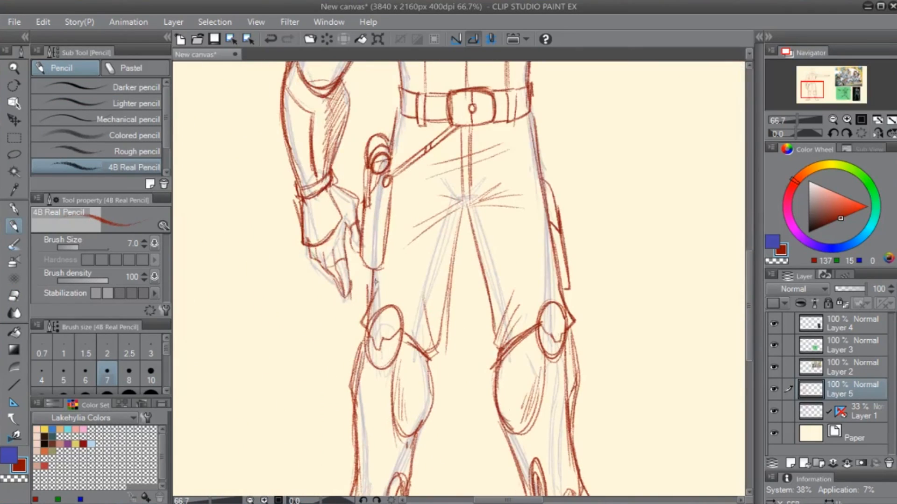
mouse_move(377, 286)
left_mouse_down()
mouse_move(392, 244)
mouse_move(385, 277)
mouse_move(391, 196)
mouse_move(383, 274)
left_mouse_up()
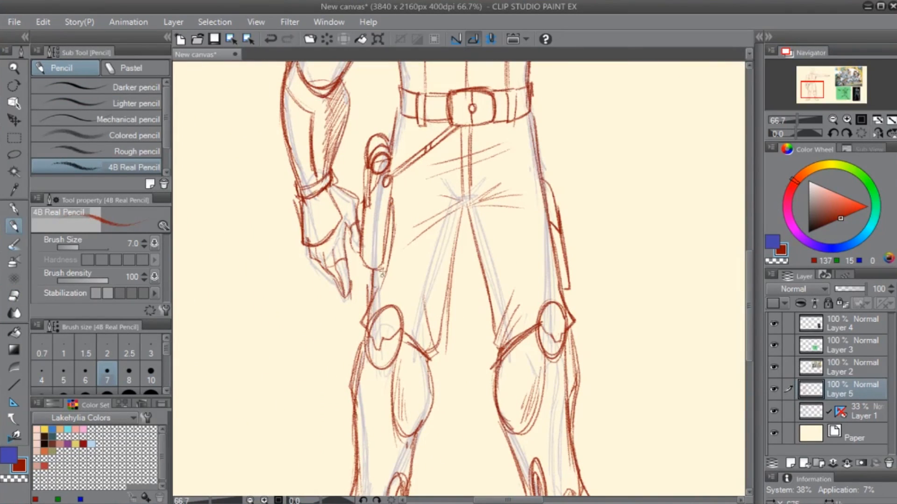
left_click_drag(562, 287, 534, 271)
left_click_drag(462, 257, 522, 236)
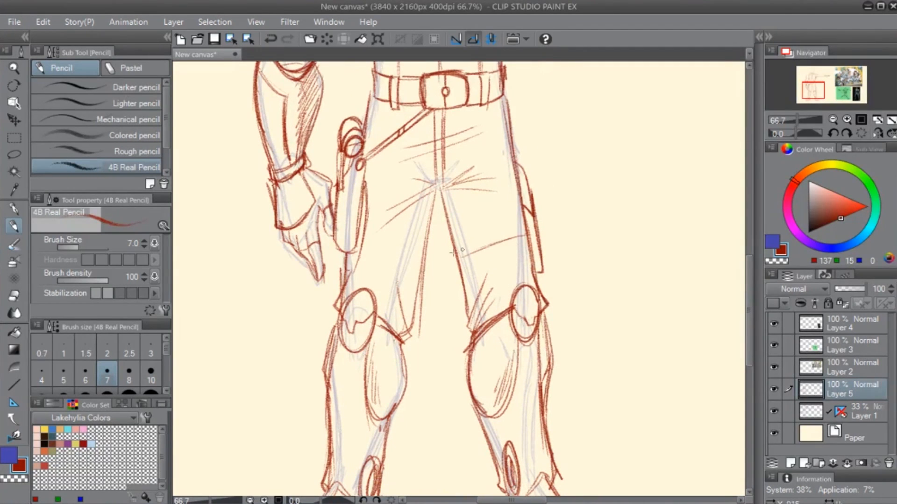
left_click_drag(364, 243, 430, 259)
left_click_drag(518, 240, 527, 280)
key("ctrl+z")
mouse_move(402, 259)
left_mouse_down()
mouse_move(480, 247)
mouse_move(475, 267)
mouse_move(463, 270)
mouse_move(483, 252)
left_mouse_up()
left_click_drag(471, 136, 453, 256)
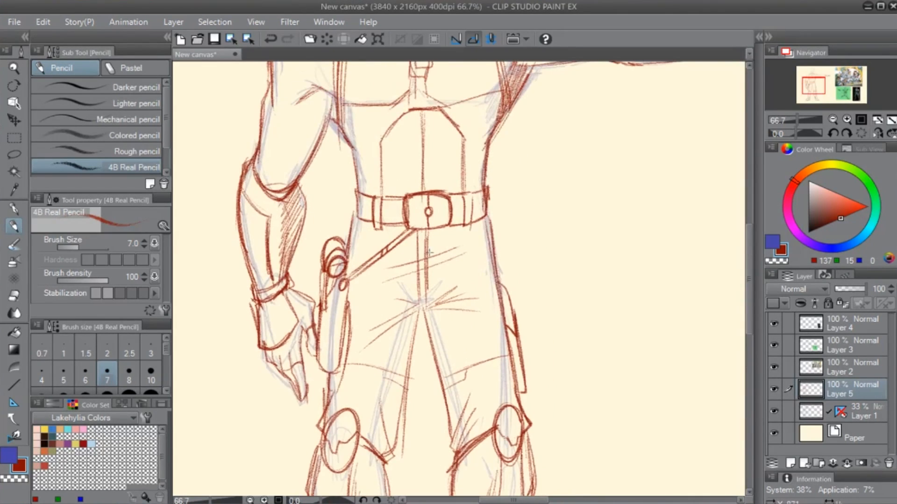
- Check the whole figure's balance by flipping the canvas view horizontally and restoring it
scroll(429, 252, "down", 1)
scroll(429, 253, "down", 1)
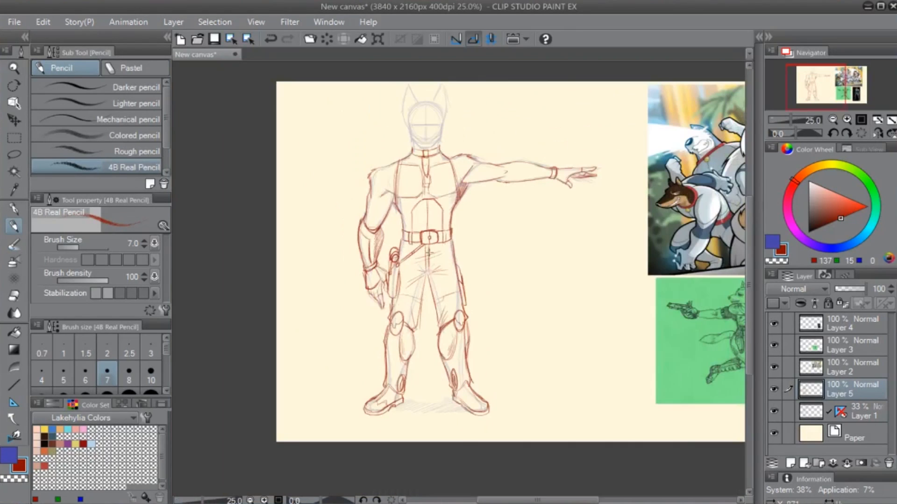
left_click_drag(500, 322, 496, 315)
left_click(879, 133)
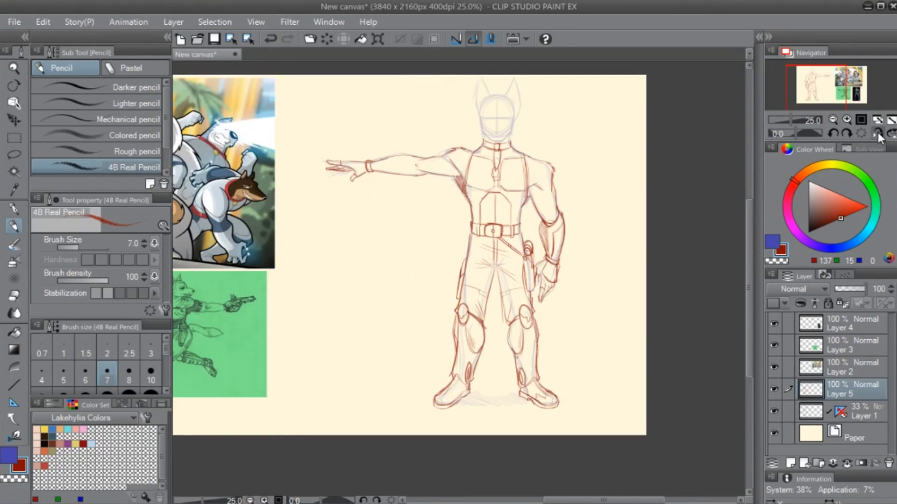
left_click(878, 132)
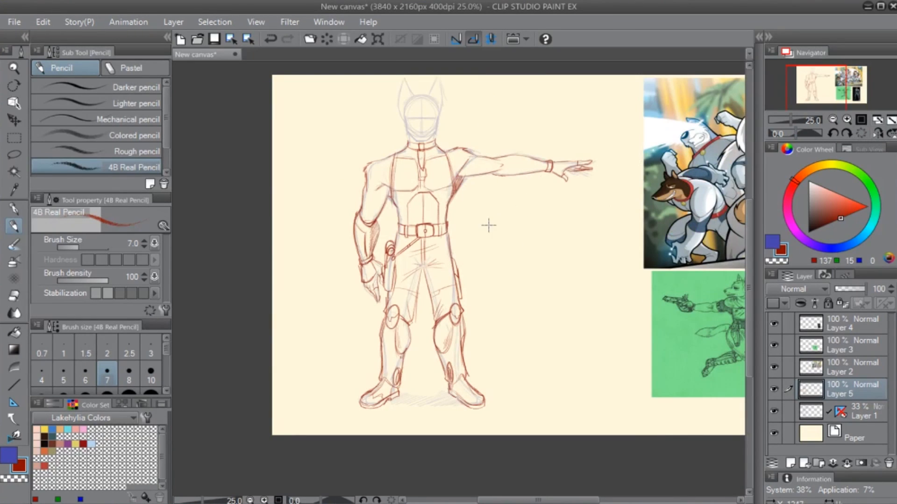
- Clean up the boot on the outstretched arm's side and draw an angular toe-cap line across it
scroll(474, 232, "up", 1)
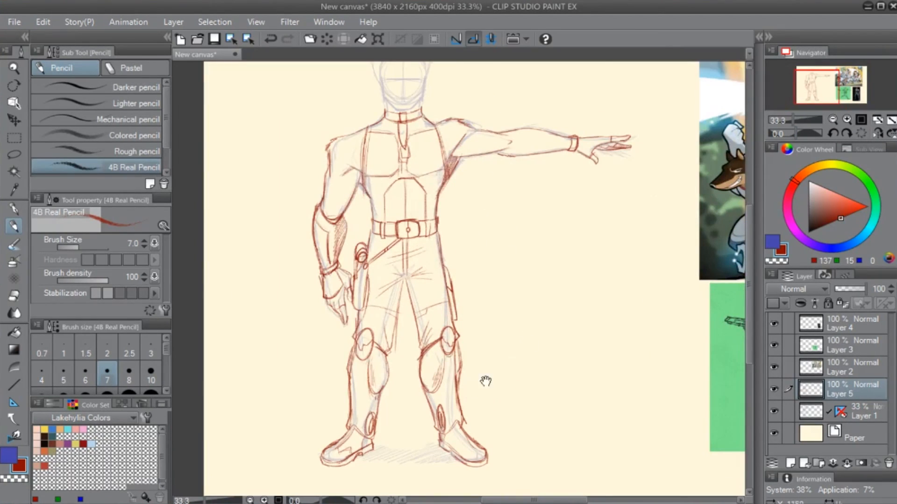
left_click_drag(355, 465, 503, 378)
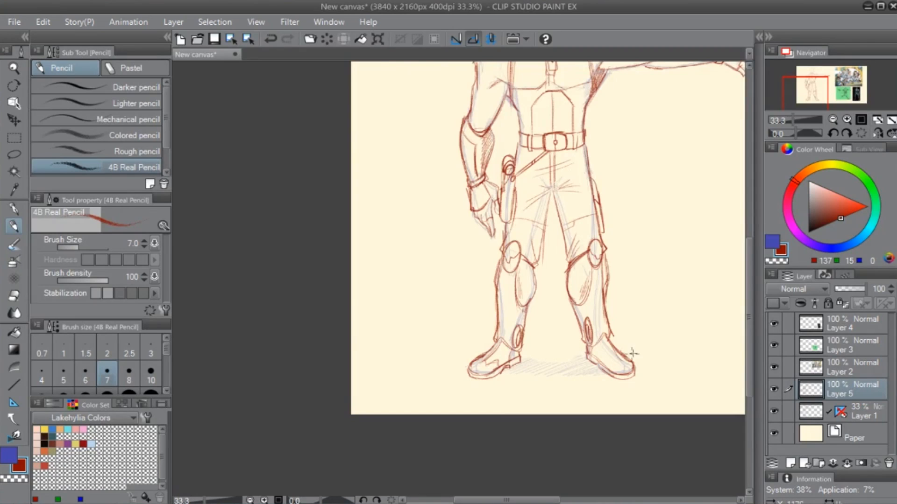
scroll(636, 349, "up", 2)
left_click_drag(582, 394, 400, 327)
key("e")
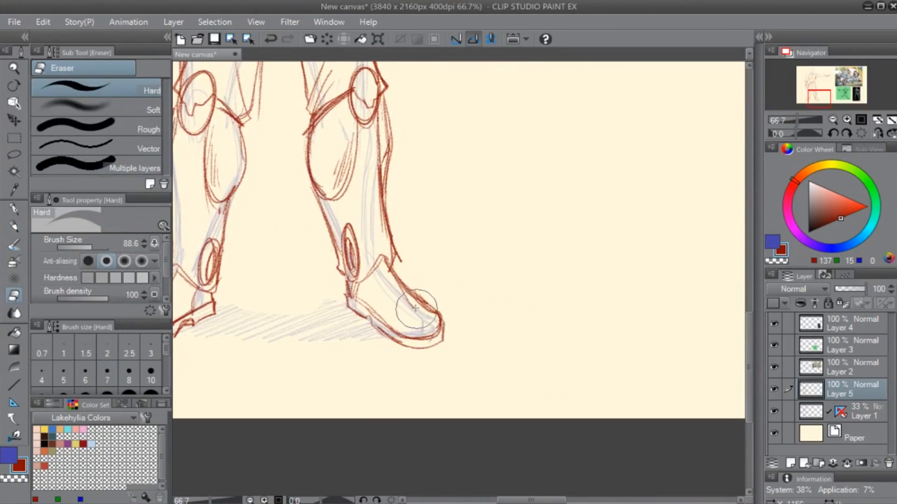
key("p")
mouse_move(394, 294)
left_mouse_down()
mouse_move(407, 309)
mouse_move(384, 319)
mouse_move(351, 286)
mouse_move(367, 296)
left_mouse_up()
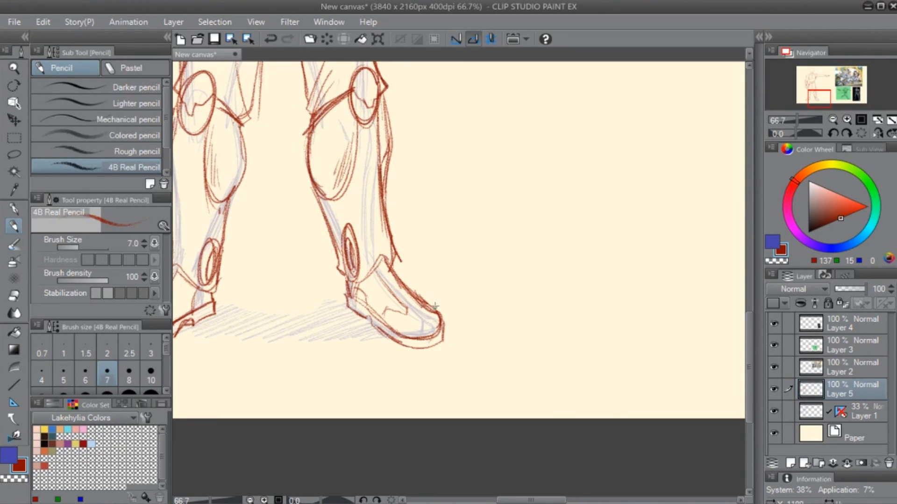
- Clean up and redraw the toe lines of the boot on the lowered arm's side
mouse_move(401, 327)
left_mouse_down()
mouse_move(507, 280)
mouse_move(520, 260)
mouse_move(509, 266)
left_mouse_up()
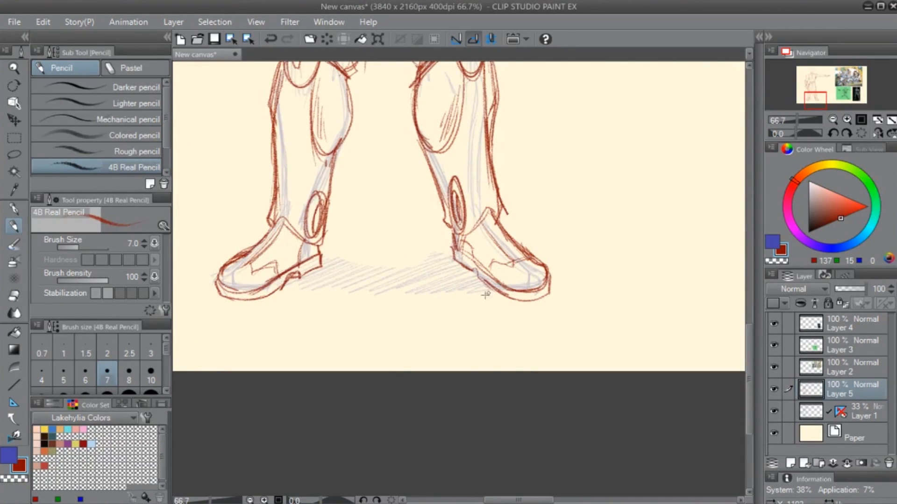
left_click_drag(275, 299, 401, 306)
key("e")
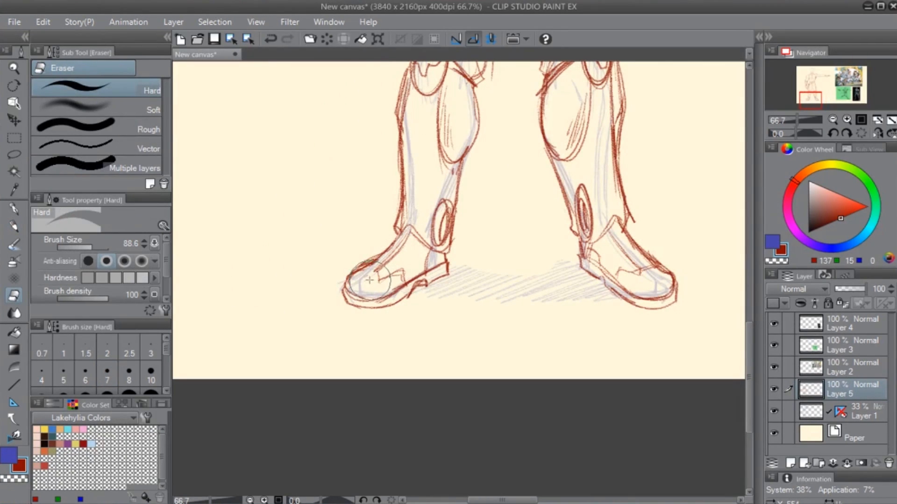
mouse_move(395, 248)
left_mouse_down()
mouse_move(364, 272)
mouse_move(350, 267)
left_mouse_up()
key("p")
key("e")
key("p")
left_click_drag(390, 244, 355, 268)
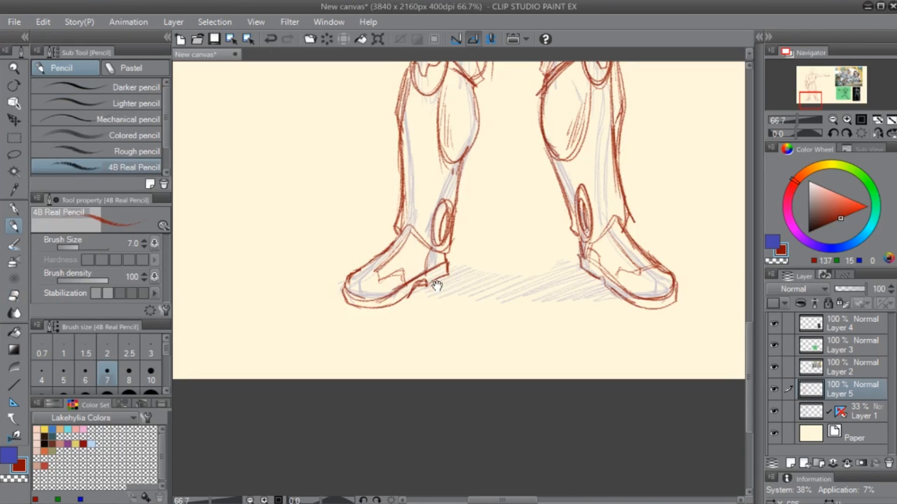
- Draw a narrow vertical panel along the outer shin of the boot on the lowered arm's side
left_click_drag(437, 286, 350, 398)
mouse_move(322, 342)
left_mouse_down()
mouse_move(325, 265)
mouse_move(331, 347)
left_mouse_up()
left_click_drag(334, 297, 331, 347)
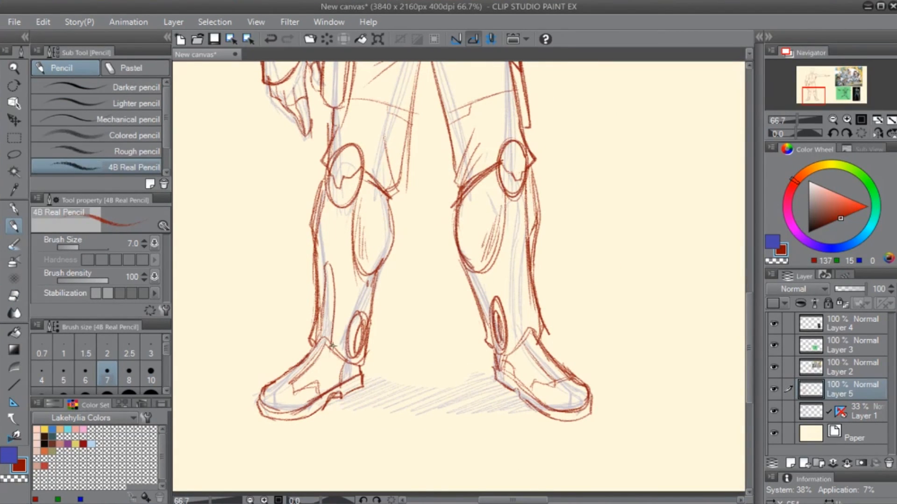
mouse_move(330, 264)
left_mouse_down()
mouse_move(334, 313)
mouse_move(323, 336)
left_mouse_up()
- Draw a matching narrow vertical panel on the outer shin of the boot on the outstretched arm's side
left_click_drag(452, 353, 384, 338)
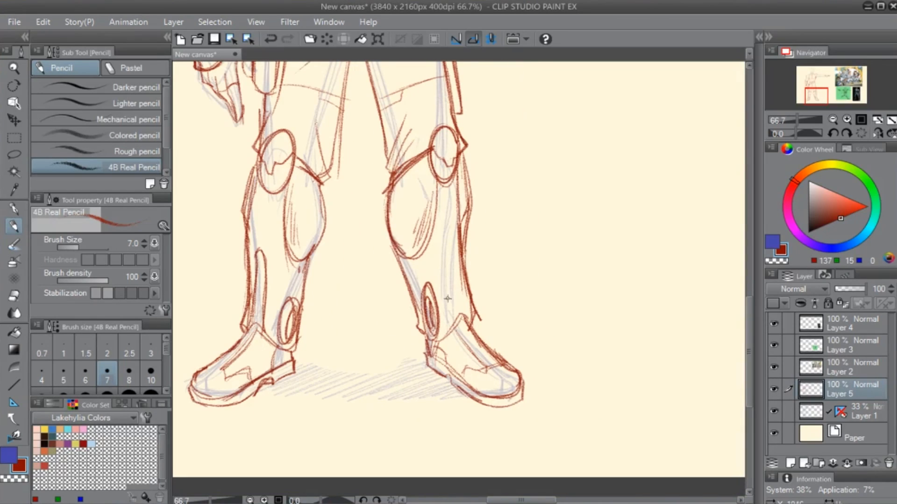
mouse_move(449, 261)
left_mouse_down()
mouse_move(461, 326)
mouse_move(455, 306)
left_mouse_up()
left_click_drag(451, 236, 466, 313)
left_click_drag(461, 253, 467, 316)
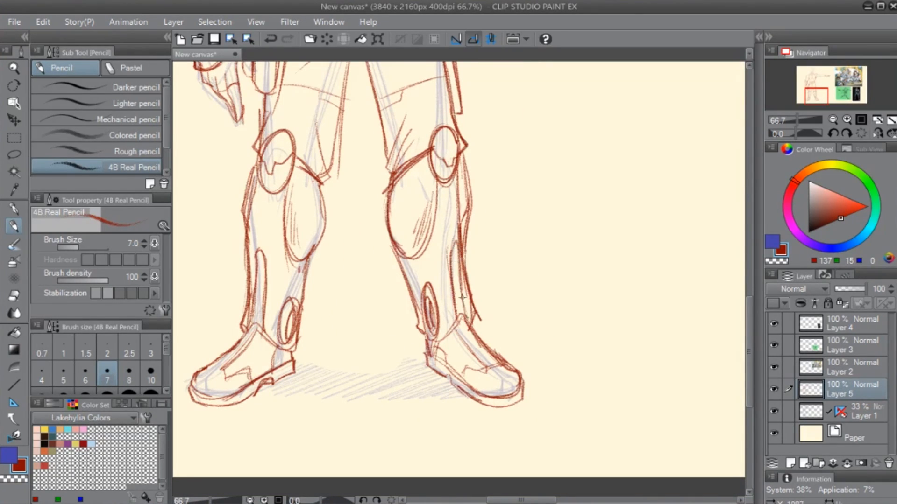
left_click_drag(456, 273, 469, 318)
left_click_drag(453, 252, 463, 318)
left_click_drag(452, 251, 463, 311)
left_click_drag(452, 257, 455, 262)
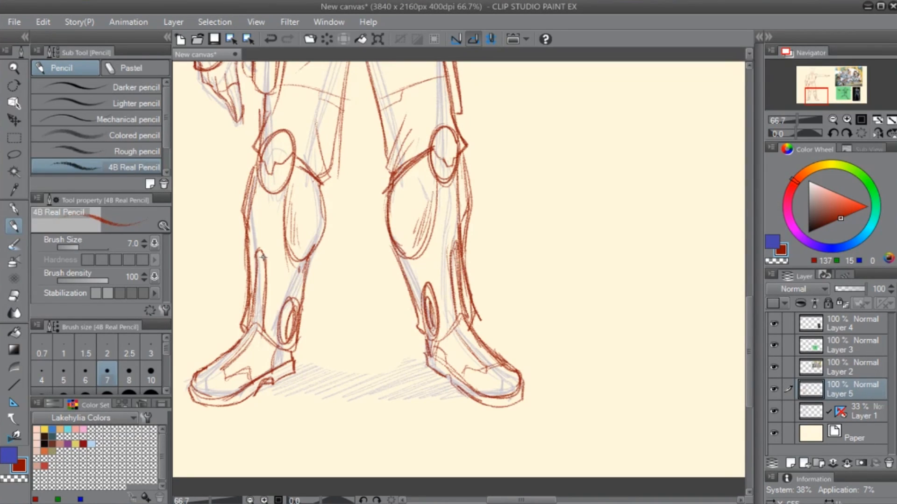
- Strengthen the lines of the narrow shin panel on the lowered arm's side
left_click_drag(263, 256, 257, 313)
left_click_drag(260, 254, 257, 306)
left_click_drag(260, 276, 256, 325)
- Add front contour lines beside the calf plates of both boots and small circular details on the knee guards
left_click_drag(319, 311, 329, 373)
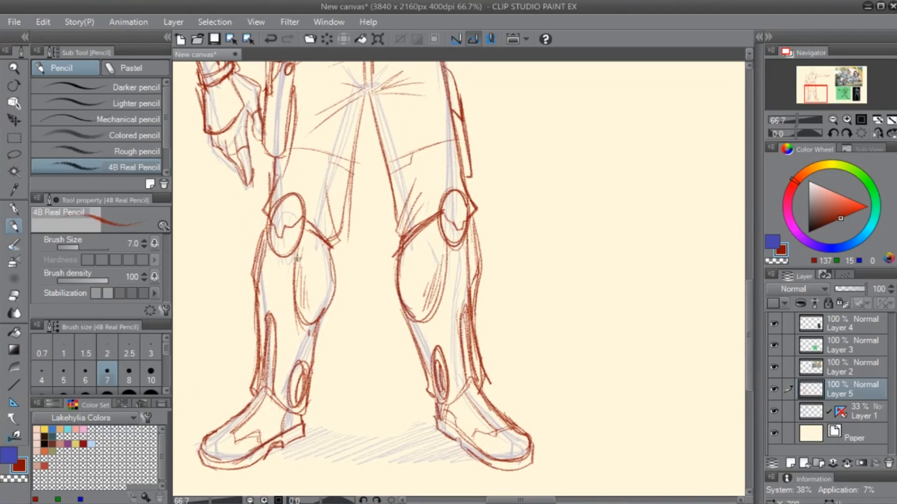
mouse_move(291, 255)
left_mouse_down()
mouse_move(290, 312)
mouse_move(306, 333)
mouse_move(307, 362)
left_mouse_up()
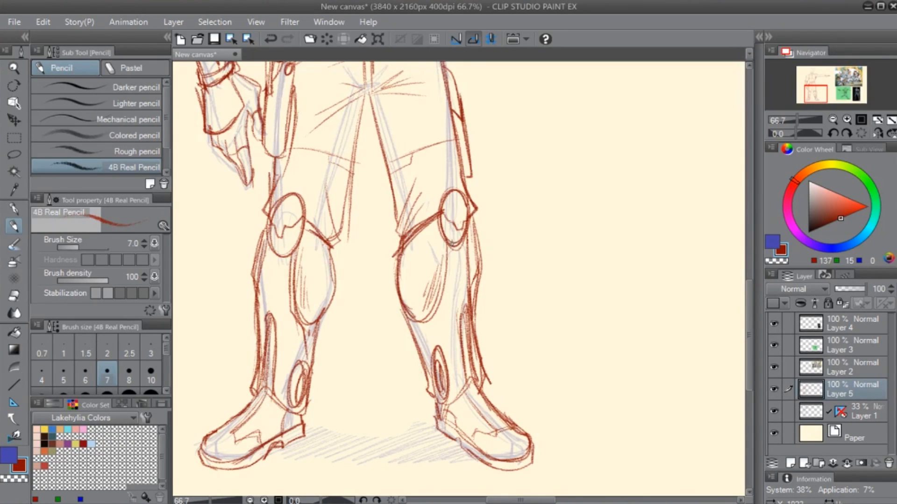
left_click_drag(451, 242, 429, 362)
left_click_drag(456, 277, 471, 360)
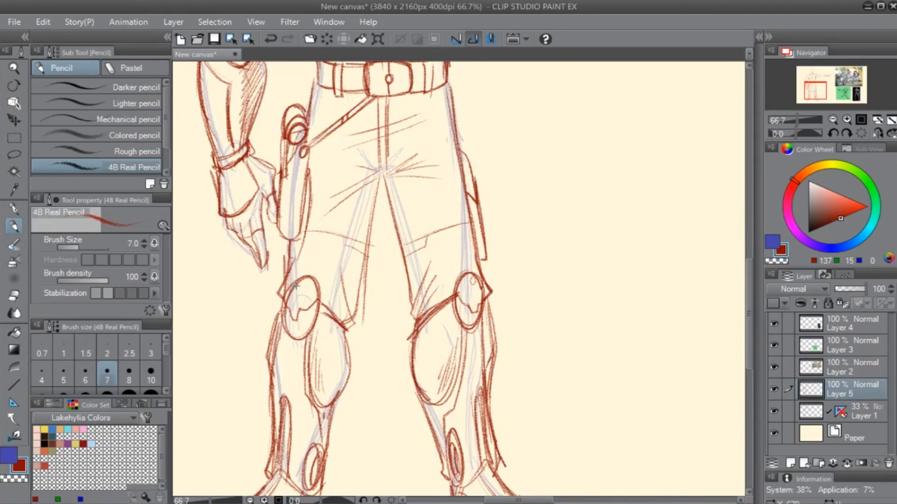
left_click_drag(302, 285, 296, 288)
scroll(580, 242, "down", 2)
left_click_drag(525, 210, 507, 293)
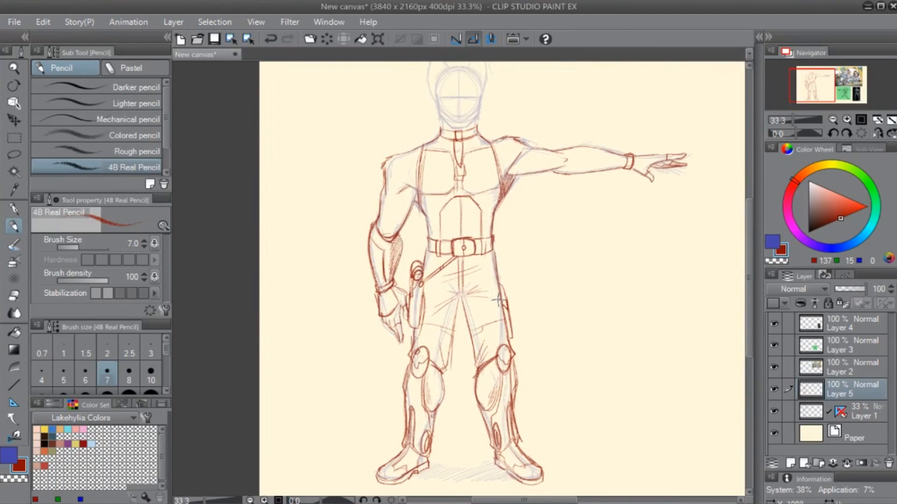
key("e")
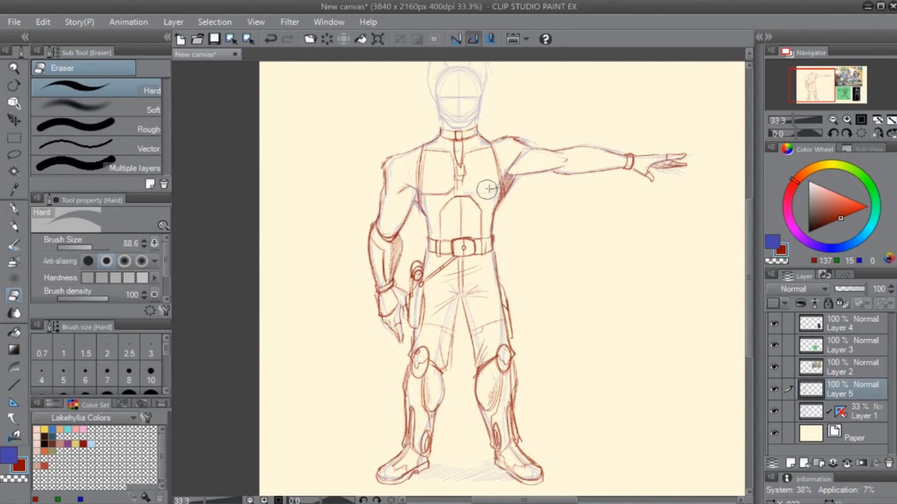
key("p")
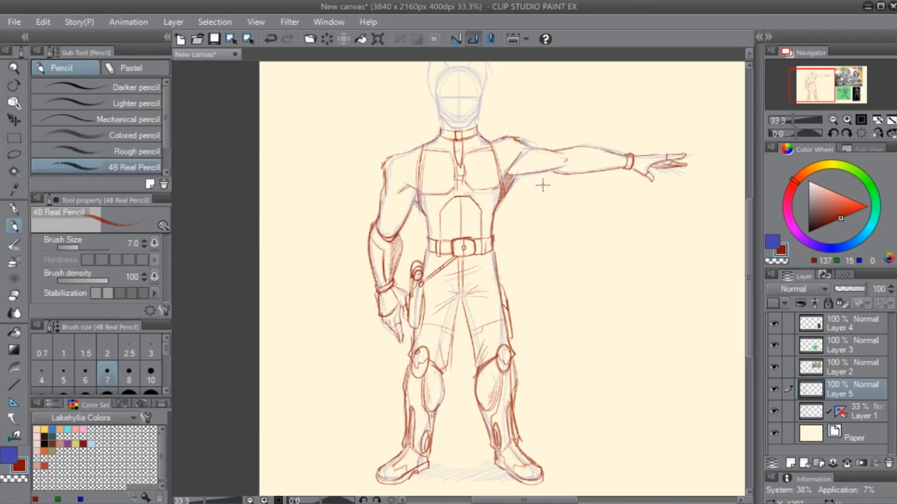
left_click_drag(488, 132, 508, 113)
- Add a layer mask to Layer 5 and mask out the red upper-arm outlines and the vest's side lines
left_click(862, 461)
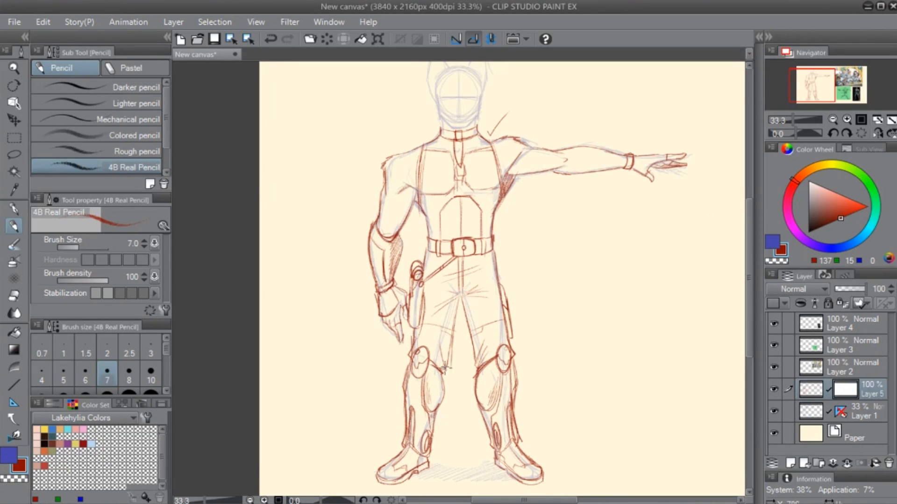
key("e")
mouse_move(396, 201)
left_mouse_down()
mouse_move(387, 221)
mouse_move(397, 228)
mouse_move(382, 191)
mouse_move(400, 145)
mouse_move(415, 142)
mouse_move(409, 218)
mouse_move(397, 224)
left_mouse_up()
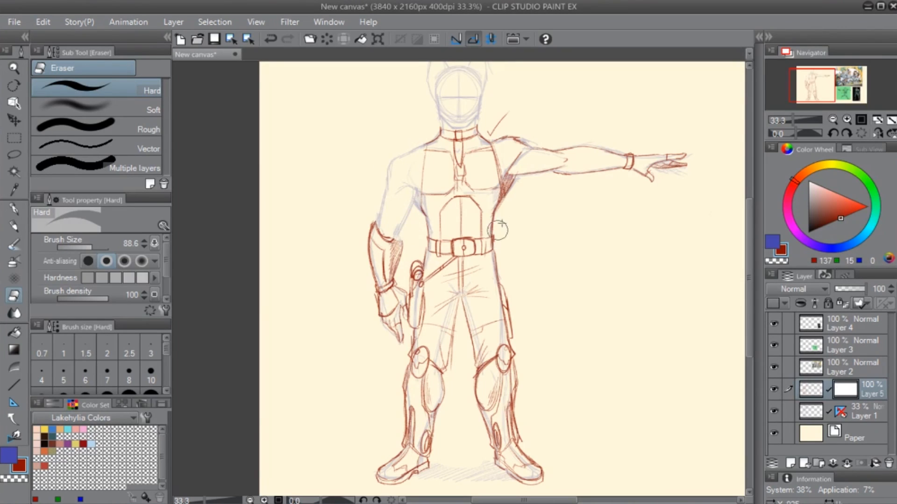
left_click_drag(429, 139, 421, 180)
mouse_move(492, 215)
left_mouse_down()
mouse_move(489, 130)
mouse_move(499, 122)
mouse_move(508, 162)
mouse_move(529, 157)
mouse_move(548, 136)
mouse_move(572, 171)
mouse_move(599, 136)
mouse_move(617, 164)
left_mouse_up()
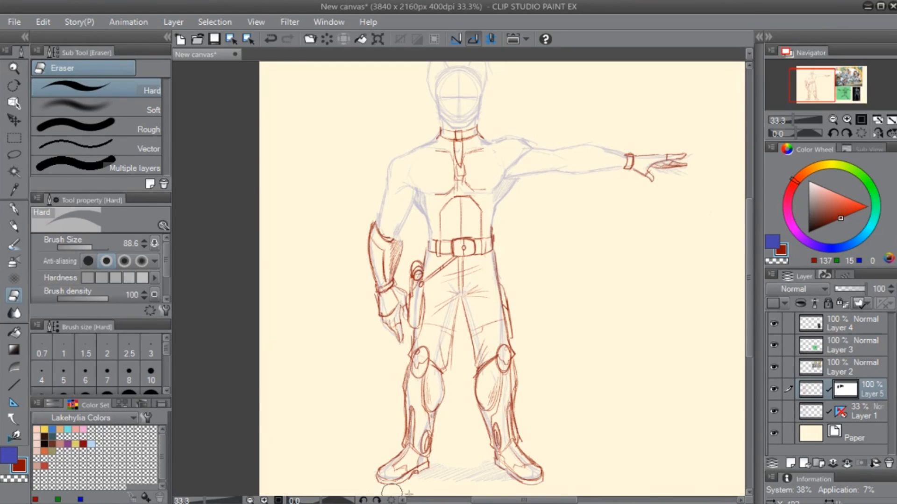
- On a new layer above Layer 5, draw an open jacket's long front edge from the collar down past the belt
key("ctrl+shift+n")
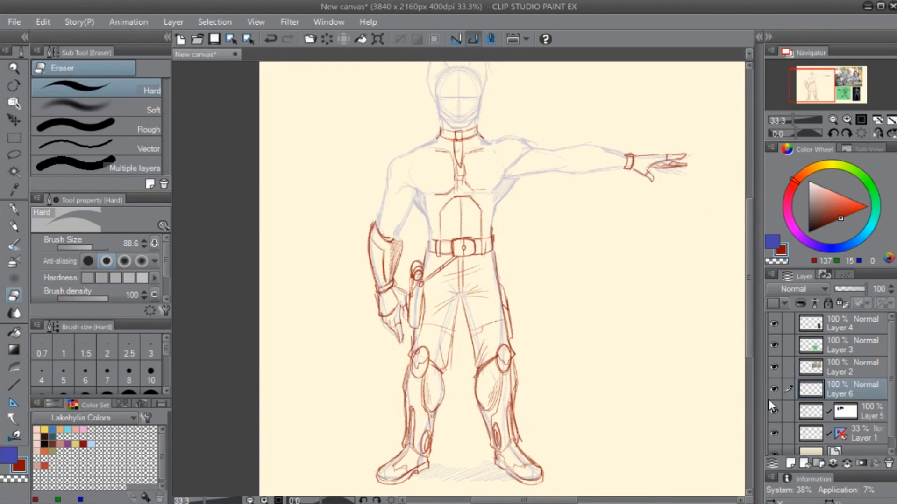
key("p")
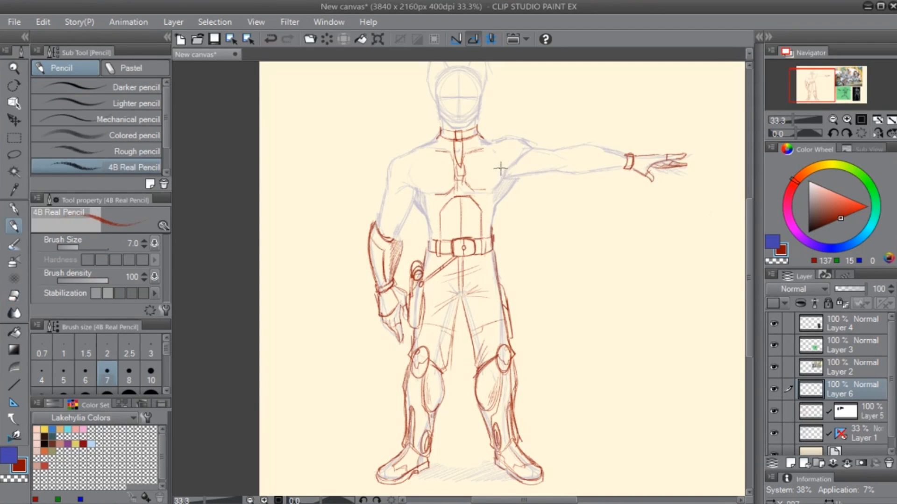
scroll(503, 187, "up", 2)
left_click_drag(379, 221, 410, 335)
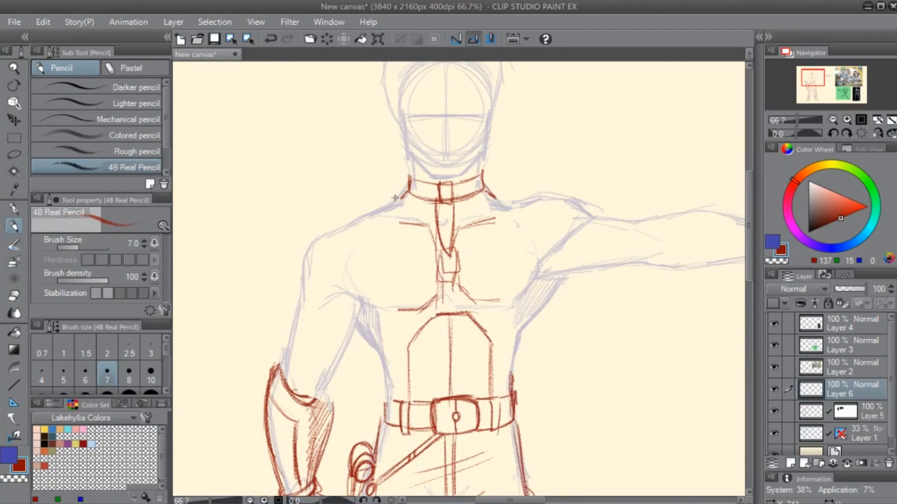
left_click_drag(407, 180, 389, 360)
left_click_drag(401, 182, 388, 425)
left_click_drag(400, 290, 389, 458)
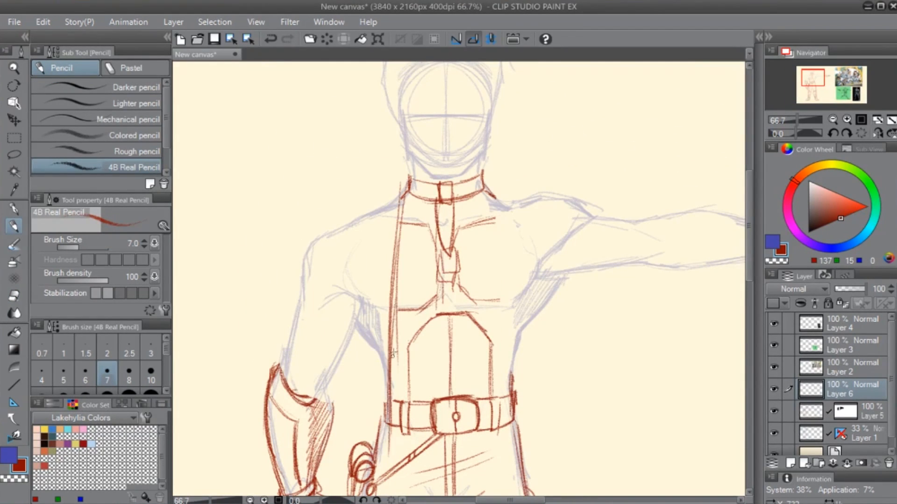
left_click_drag(397, 343, 384, 457)
- Sketch the jacket's hanging panel between the lowered arm and torso, with its back edge and lower hem
mouse_move(359, 425)
left_mouse_down()
mouse_move(379, 459)
mouse_move(369, 458)
left_mouse_up()
mouse_move(386, 392)
left_mouse_down()
mouse_move(431, 262)
mouse_move(425, 358)
left_mouse_up()
key("ctrl+z")
key("ctrl+z")
left_click_drag(434, 268, 428, 353)
left_click_drag(435, 285, 431, 351)
mouse_move(413, 342)
left_mouse_down()
mouse_move(432, 362)
mouse_move(414, 345)
left_mouse_up()
mouse_move(414, 338)
left_mouse_down()
mouse_move(396, 332)
mouse_move(423, 354)
mouse_move(414, 378)
mouse_move(431, 360)
mouse_move(384, 351)
left_mouse_up()
left_click_drag(386, 351, 394, 307)
left_click_drag(403, 150, 389, 338)
left_click_drag(402, 184, 387, 351)
mouse_move(389, 348)
left_mouse_down()
mouse_move(402, 159)
mouse_move(419, 123)
mouse_move(433, 232)
mouse_move(411, 289)
left_mouse_up()
key("e")
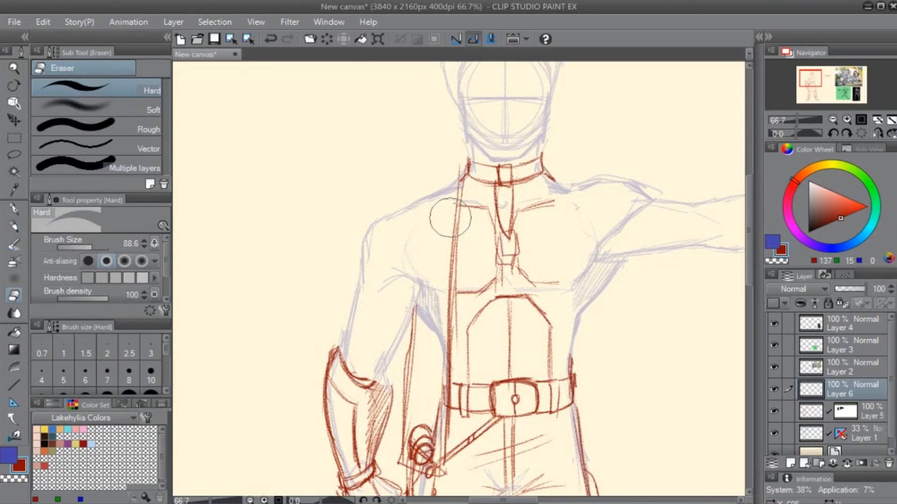
- Draw the jacket's raised collar and curved lapel on the lowered arm's side and hatch its inner fold
key("p")
mouse_move(465, 152)
left_mouse_down()
mouse_move(407, 220)
mouse_move(448, 234)
mouse_move(458, 249)
mouse_move(418, 194)
mouse_move(469, 150)
mouse_move(397, 249)
mouse_move(452, 262)
left_mouse_up()
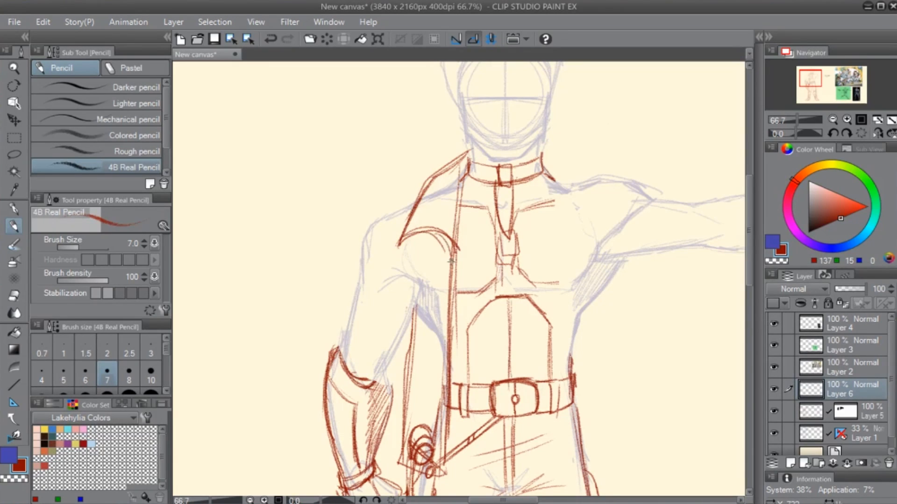
left_click_drag(427, 230, 452, 263)
mouse_move(539, 280)
left_mouse_down()
mouse_move(488, 355)
mouse_move(456, 324)
mouse_move(463, 307)
left_mouse_up()
left_click_drag(422, 212, 417, 305)
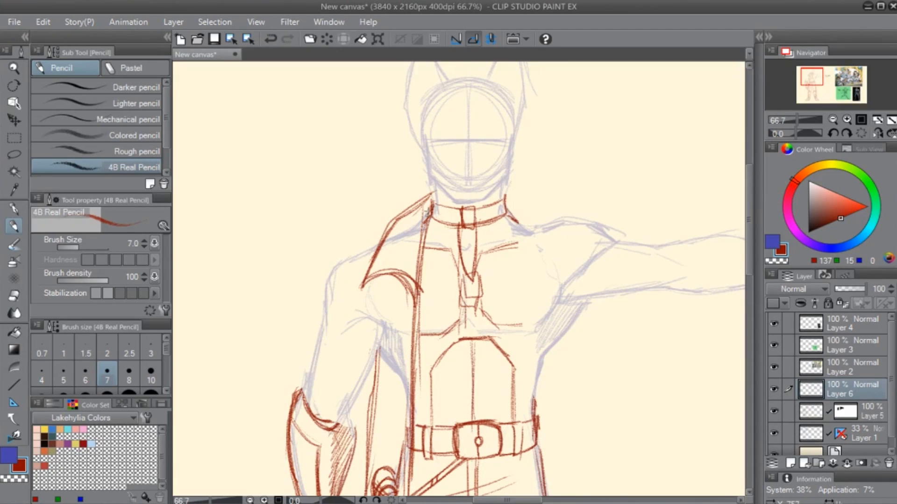
mouse_move(428, 208)
left_mouse_down()
mouse_move(404, 233)
mouse_move(401, 258)
left_mouse_up()
- Draw the jacket's shoulder edge and the angled armhole seam on the lowered arm's side
left_click_drag(347, 297, 490, 241)
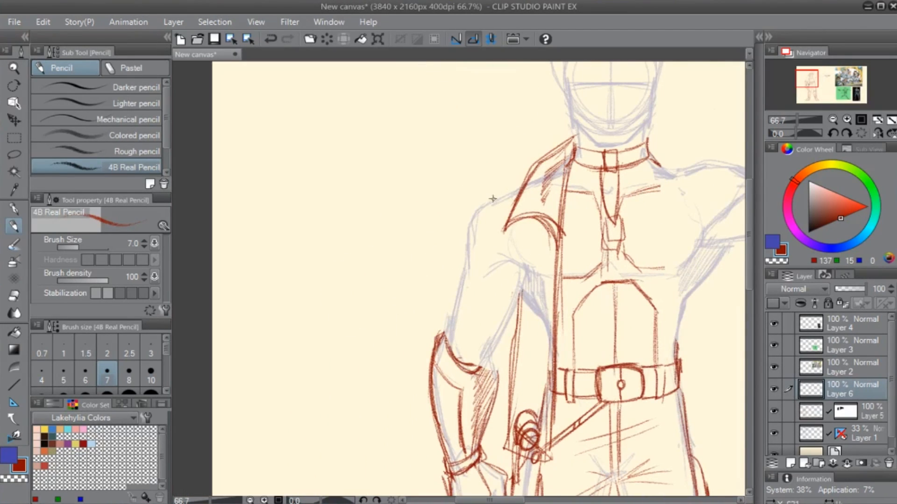
mouse_move(526, 180)
left_mouse_down()
mouse_move(480, 208)
mouse_move(503, 194)
mouse_move(477, 255)
mouse_move(478, 216)
mouse_move(465, 250)
mouse_move(467, 229)
mouse_move(462, 269)
left_mouse_up()
left_click_drag(480, 220, 521, 299)
left_click_drag(516, 239, 521, 300)
left_click_drag(521, 182, 483, 208)
mouse_move(485, 209)
left_mouse_down()
mouse_move(487, 218)
mouse_move(516, 201)
mouse_move(474, 214)
mouse_move(485, 204)
left_mouse_up()
left_click_drag(523, 182, 476, 215)
mouse_move(477, 215)
left_mouse_down()
mouse_move(481, 223)
mouse_move(516, 202)
left_mouse_up()
left_click_drag(539, 292, 486, 216)
- Draw the jacket sleeve's outer edge down to the bracer and erase the stray lines around it
mouse_move(463, 246)
left_mouse_down()
mouse_move(464, 217)
mouse_move(452, 367)
left_mouse_up()
left_click_drag(462, 254, 449, 387)
key("e")
left_click_drag(478, 219, 453, 325)
key("p")
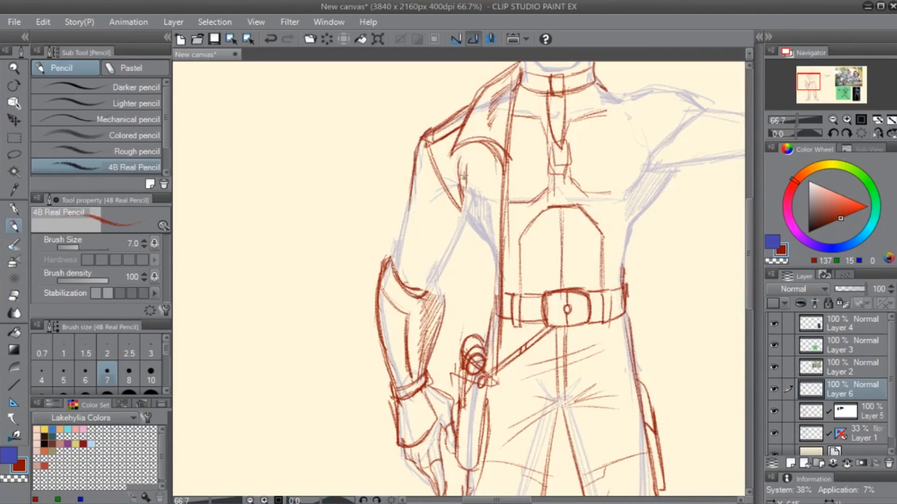
- Redraw the jacket's hanging side edge from the armpit and close it with a slanted hem below the belt
left_click_drag(462, 196, 440, 386)
mouse_move(460, 243)
left_mouse_down()
mouse_move(437, 342)
mouse_move(442, 386)
left_mouse_up()
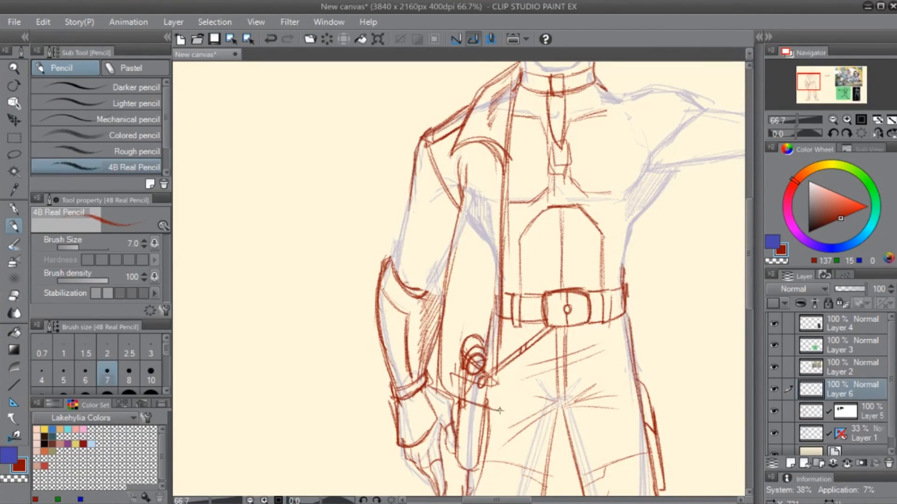
left_click_drag(501, 271, 496, 418)
- Mask out the holster and belt lines on Layer 5 that the jacket panel covers
left_click(846, 411)
key("e")
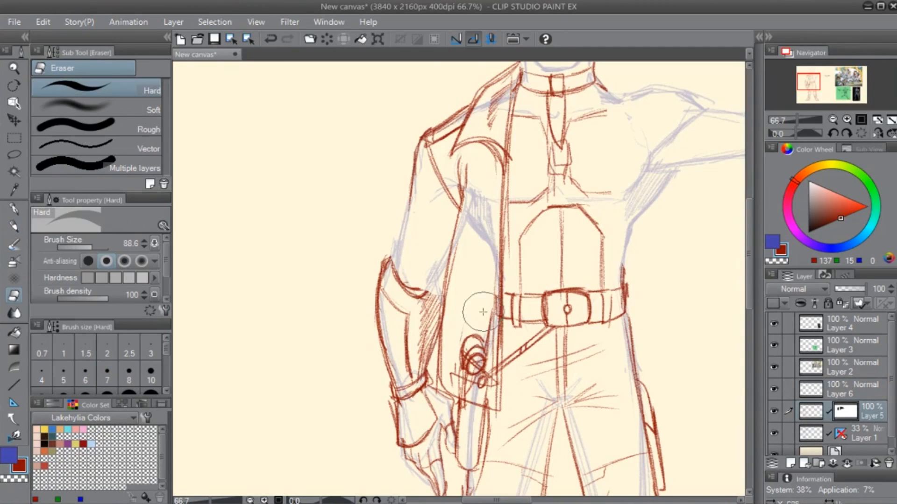
mouse_move(476, 337)
left_mouse_down()
mouse_move(462, 374)
mouse_move(460, 364)
mouse_move(483, 394)
mouse_move(458, 312)
left_mouse_up()
- On Layer 6, erase the jacket's hanging edge beside the arm and redraw it closer to the torso
left_click(847, 392)
left_click_drag(455, 213, 436, 350)
key("p")
left_click_drag(454, 194, 443, 357)
left_click_drag(456, 226, 436, 387)
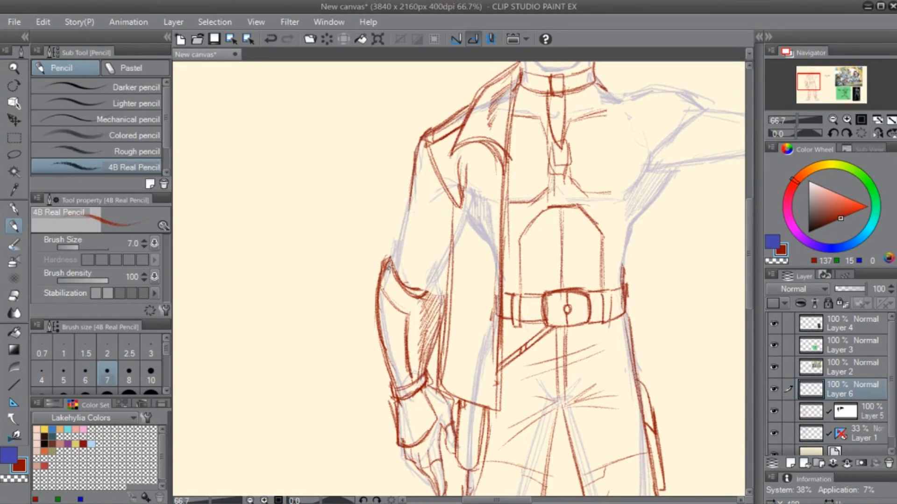
- Draw a rolled-up sleeve cuff above the bracer and erase the excess lines inside the sleeve
left_click_drag(389, 262, 420, 293)
mouse_move(387, 259)
left_mouse_down()
mouse_move(395, 228)
mouse_move(403, 264)
left_mouse_up()
mouse_move(400, 224)
left_mouse_down()
mouse_move(428, 285)
mouse_move(445, 272)
mouse_move(447, 293)
mouse_move(449, 267)
mouse_move(410, 222)
mouse_move(400, 237)
left_mouse_up()
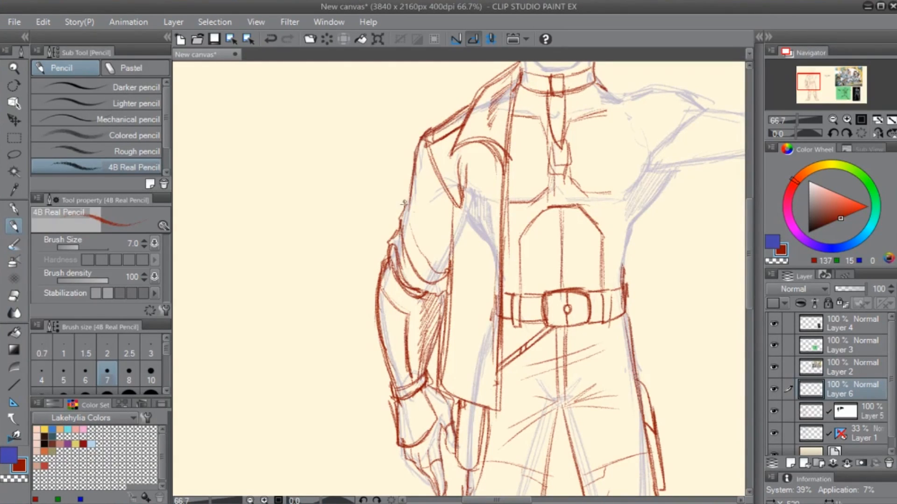
mouse_move(406, 201)
left_mouse_down()
mouse_move(400, 234)
mouse_move(448, 241)
mouse_move(446, 268)
left_mouse_up()
key("e")
left_click_drag(420, 229, 434, 278)
key("p")
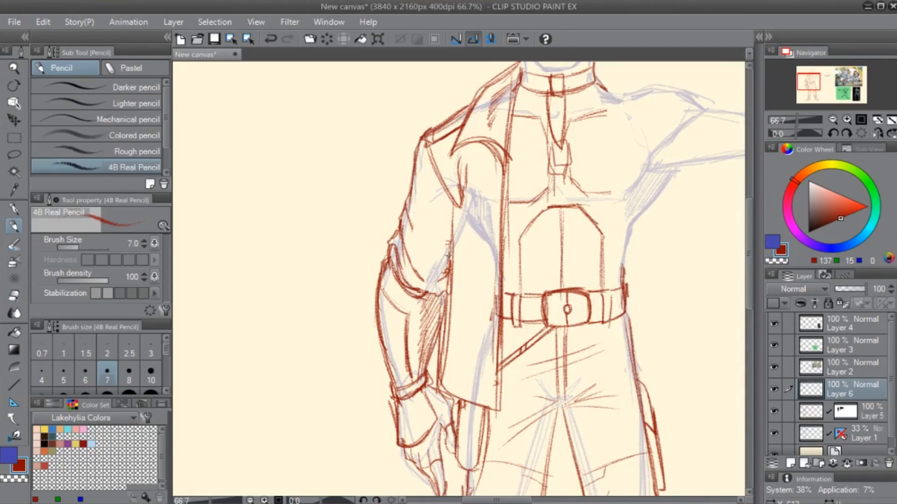
- Refine the rolled cuff with curved fold lines at the elbow, erasing the overlapping strokes
mouse_move(450, 247)
left_mouse_down()
mouse_move(424, 272)
mouse_move(431, 267)
left_mouse_up()
mouse_move(426, 271)
left_mouse_down()
mouse_move(413, 268)
mouse_move(444, 252)
left_mouse_up()
key("e")
mouse_move(398, 277)
left_mouse_down()
mouse_move(411, 294)
mouse_move(415, 281)
mouse_move(401, 278)
mouse_move(440, 285)
mouse_move(417, 299)
left_mouse_up()
key("p")
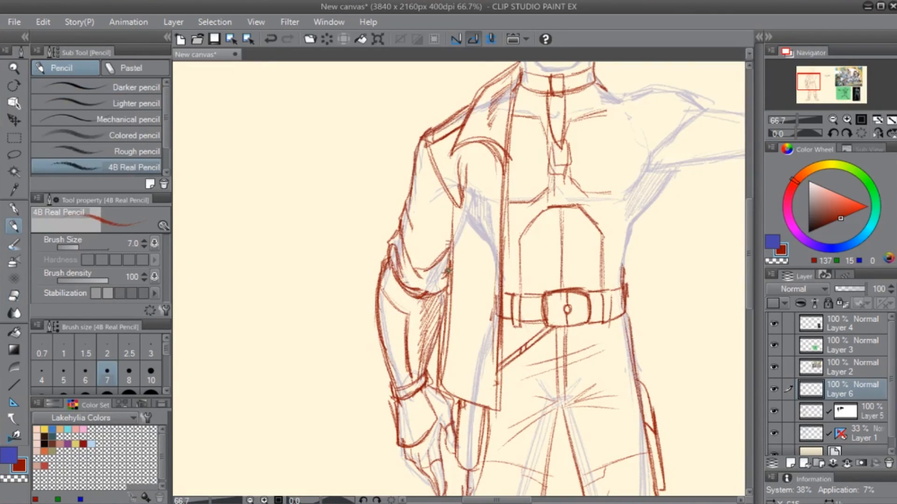
mouse_move(449, 270)
left_mouse_down()
mouse_move(429, 283)
mouse_move(403, 277)
left_mouse_up()
- Erase part of the upper sleeve's outer outline and draw a patch with a small emblem there
left_click_drag(314, 116, 374, 193)
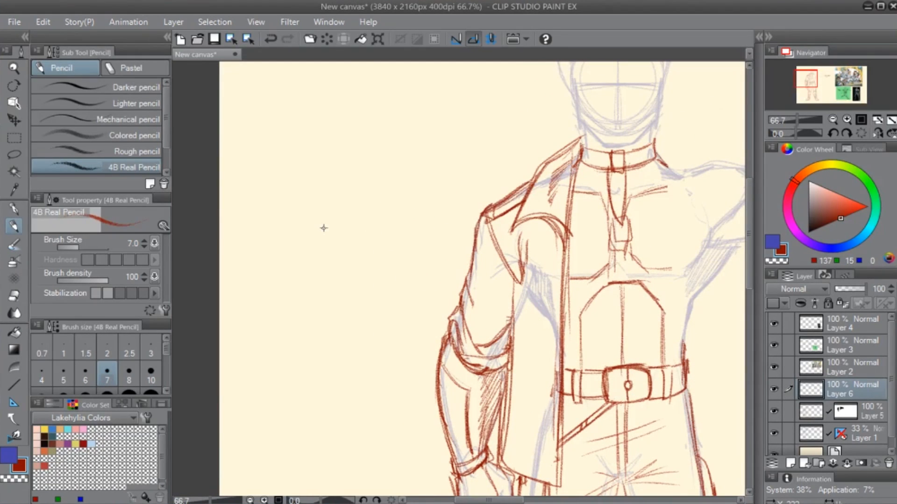
mouse_move(478, 230)
left_mouse_down()
mouse_move(468, 282)
mouse_move(478, 261)
mouse_move(497, 283)
mouse_move(417, 339)
left_mouse_up()
key("ctrl+z")
mouse_move(379, 295)
left_mouse_down()
mouse_move(418, 323)
mouse_move(414, 337)
mouse_move(370, 306)
left_mouse_up()
key("e")
key("p")
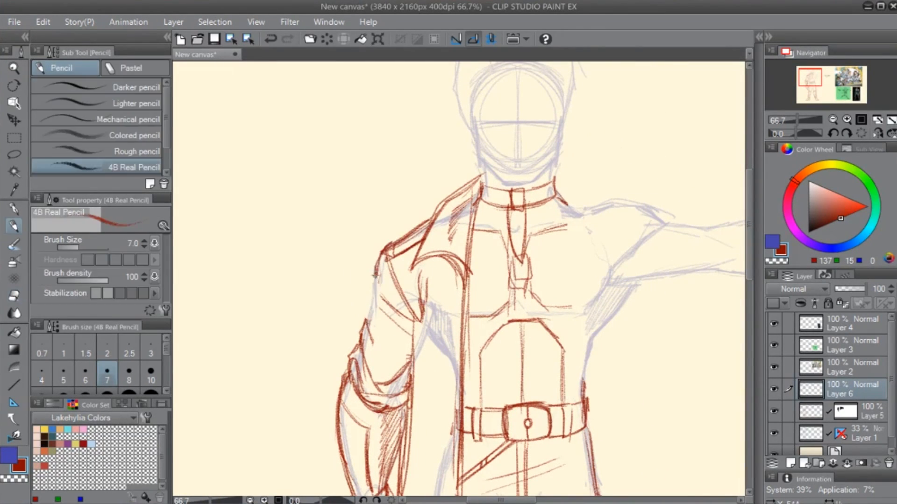
mouse_move(377, 275)
left_mouse_down()
mouse_move(371, 330)
mouse_move(374, 268)
mouse_move(374, 327)
left_mouse_up()
key("e")
key("p")
mouse_move(391, 272)
left_mouse_down()
mouse_move(377, 327)
mouse_move(364, 339)
left_mouse_up()
left_click_drag(371, 290, 377, 288)
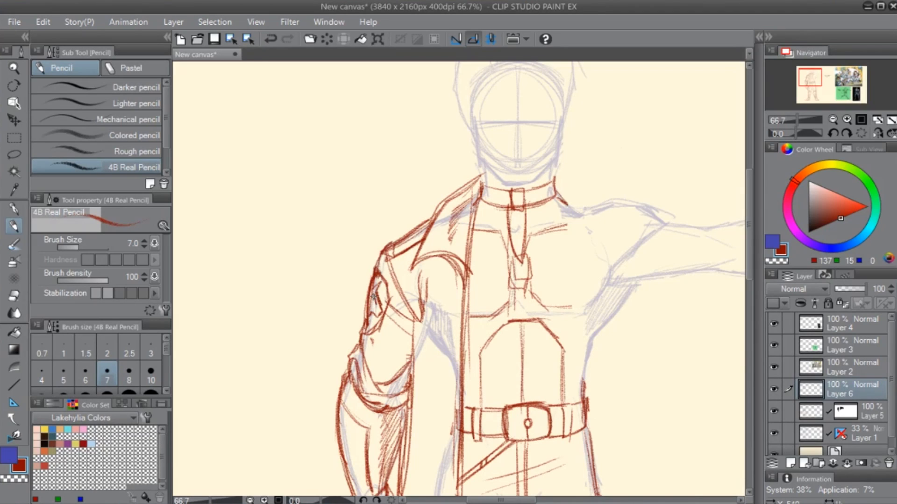
left_click_drag(371, 343, 333, 349)
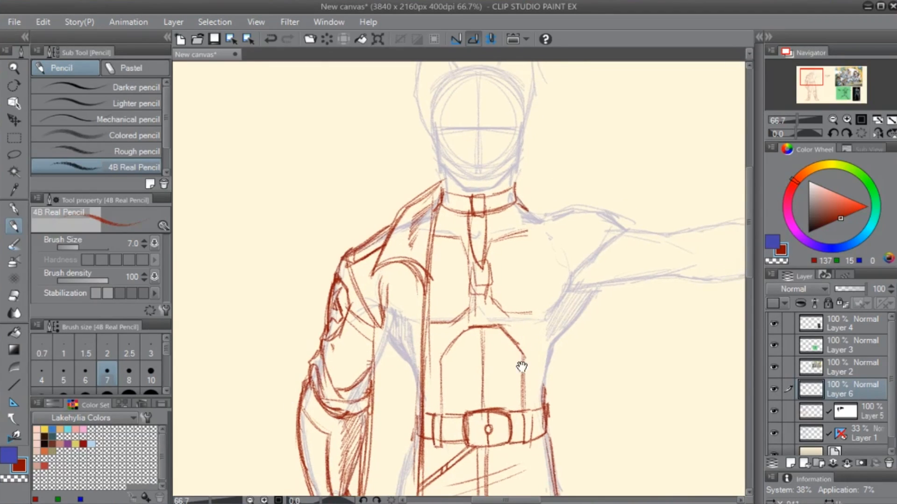
- Draw the jacket's straight front opening edge on the outstretched-arm side, from the collar down past the belt
left_click_drag(523, 366, 465, 304)
mouse_move(275, 213)
left_mouse_down()
mouse_move(292, 265)
mouse_move(278, 278)
mouse_move(262, 271)
mouse_move(266, 241)
left_mouse_up()
left_click_drag(555, 346, 473, 363)
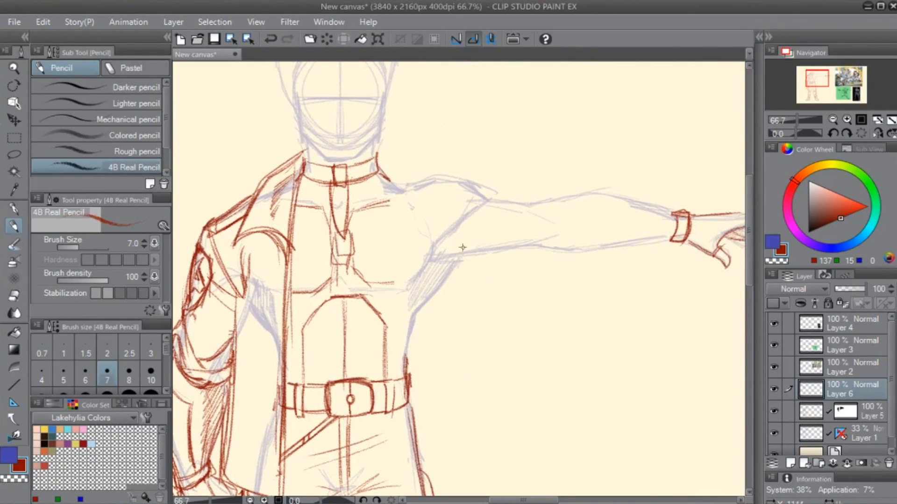
left_click_drag(386, 180, 402, 460)
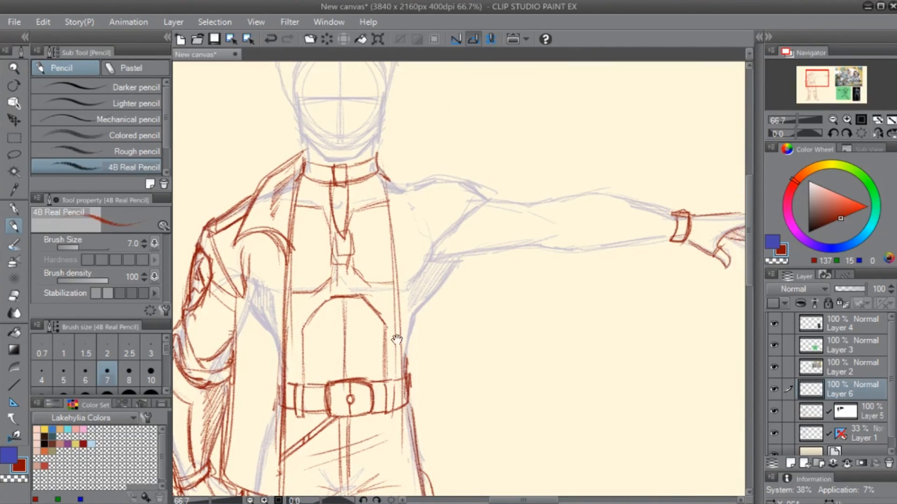
left_click_drag(396, 340, 393, 270)
mouse_move(386, 140)
left_mouse_down()
mouse_move(391, 416)
mouse_move(397, 200)
left_mouse_up()
left_click_drag(381, 117, 386, 396)
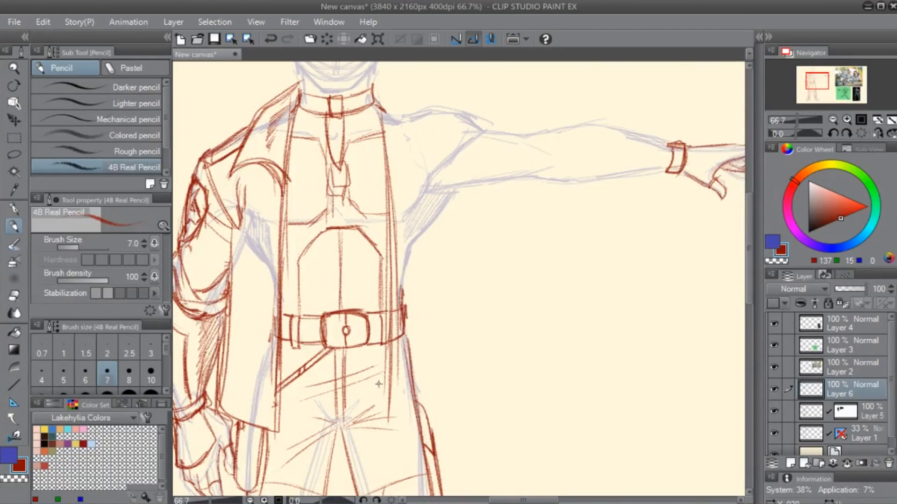
mouse_move(388, 231)
left_mouse_down()
mouse_move(389, 425)
mouse_move(403, 335)
left_mouse_up()
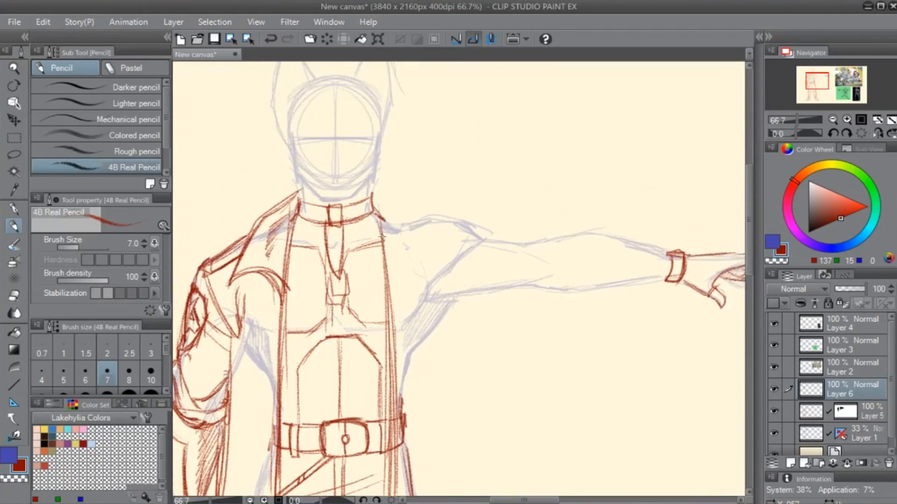
- Draw the pointed collar flap on the outstretched-arm side, with a curved fold running from its tip
mouse_move(374, 193)
left_mouse_down()
mouse_move(387, 372)
mouse_move(377, 301)
left_mouse_up()
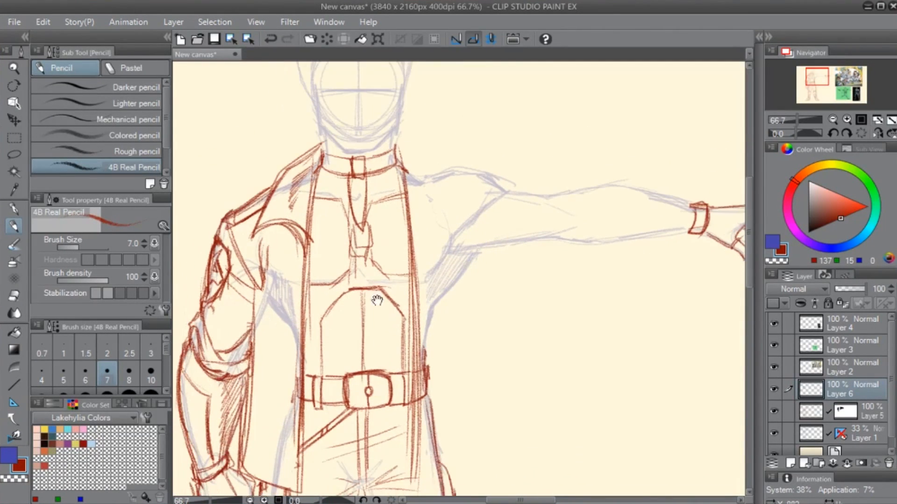
mouse_move(399, 134)
left_mouse_down()
mouse_move(432, 181)
mouse_move(445, 230)
left_mouse_up()
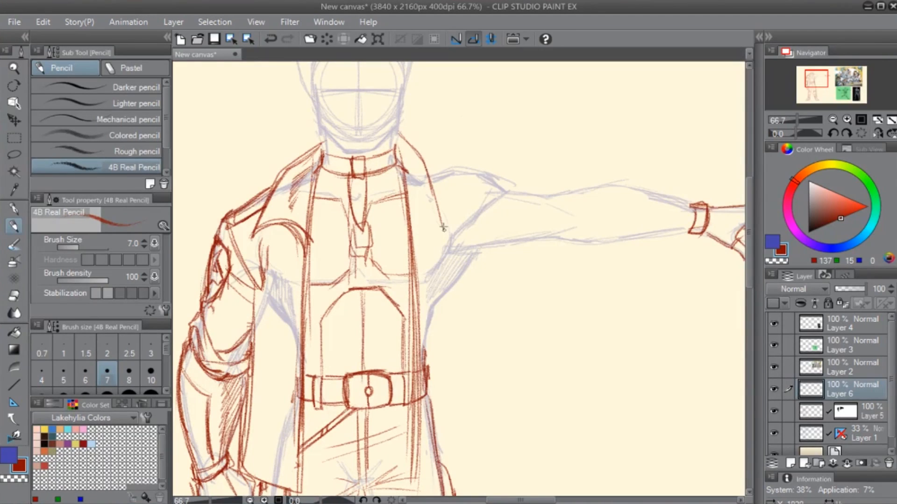
mouse_move(431, 188)
left_mouse_down()
mouse_move(443, 227)
mouse_move(433, 224)
mouse_move(456, 231)
left_mouse_up()
left_click_drag(413, 145, 452, 229)
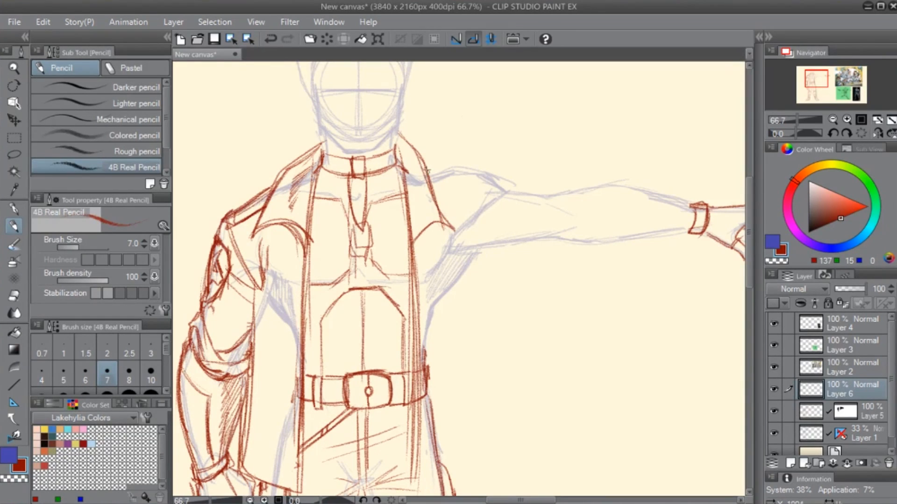
left_click_drag(423, 165, 452, 231)
left_click_drag(396, 137, 423, 156)
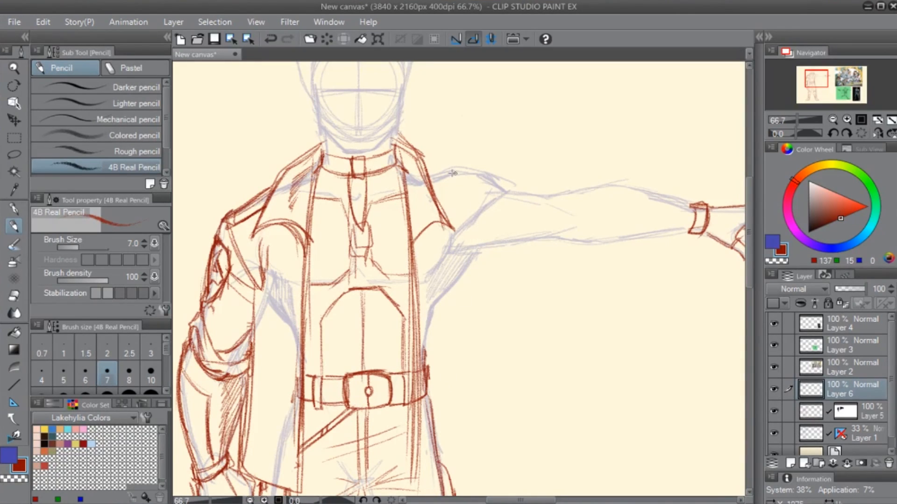
- Sketch the jacket's raised shoulder, hanging outer edge and curved lower hem on the outstretched-arm side
mouse_move(428, 169)
left_mouse_down()
mouse_move(463, 163)
mouse_move(501, 174)
mouse_move(456, 162)
mouse_move(501, 174)
mouse_move(456, 265)
left_mouse_up()
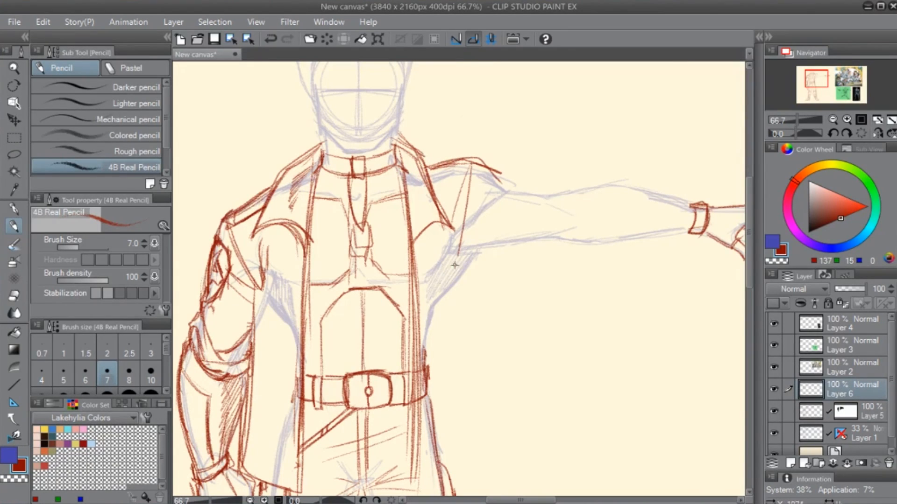
left_click_drag(468, 169, 461, 228)
mouse_move(457, 262)
left_mouse_down()
mouse_move(473, 424)
mouse_move(485, 439)
left_mouse_up()
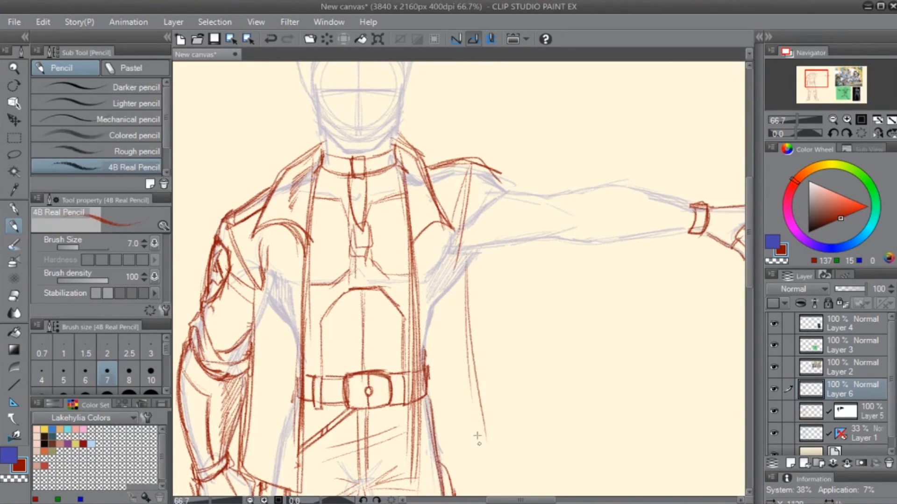
mouse_move(469, 289)
left_mouse_down()
mouse_move(484, 441)
mouse_move(454, 296)
left_mouse_up()
mouse_move(393, 281)
left_mouse_down()
mouse_move(392, 376)
mouse_move(460, 341)
left_mouse_up()
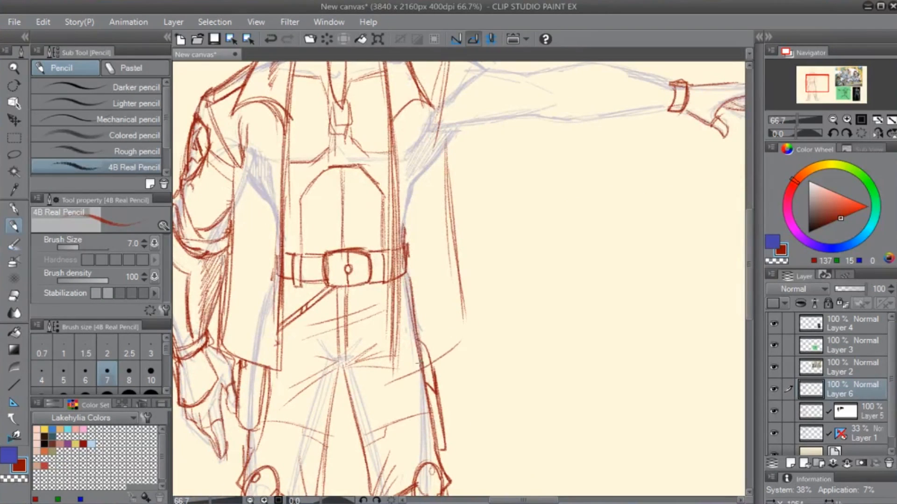
left_click_drag(409, 373, 466, 334)
mouse_move(396, 309)
left_mouse_down()
mouse_move(394, 373)
mouse_move(460, 344)
mouse_move(479, 321)
left_mouse_up()
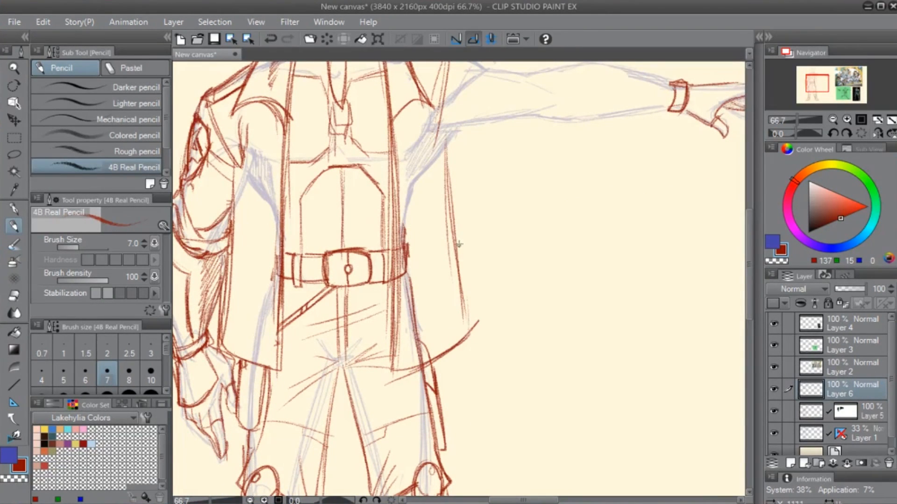
- Build up the armhole folds under the raised shoulder and extend the shoulder contour onto the upper arm
left_click_drag(460, 223, 461, 372)
mouse_move(475, 214)
left_mouse_down()
mouse_move(437, 298)
mouse_move(444, 287)
left_mouse_up()
left_click_drag(460, 238, 439, 293)
left_click_drag(459, 246, 442, 283)
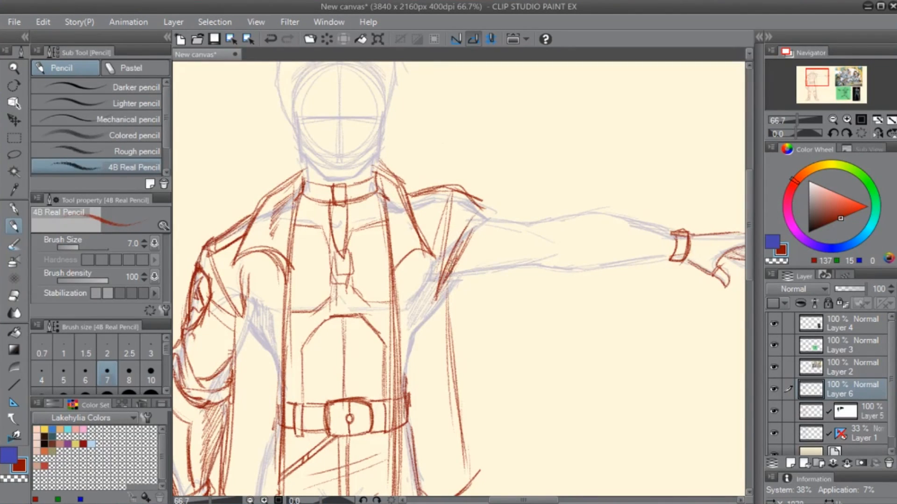
left_click_drag(481, 228, 440, 242)
left_click_drag(421, 205, 457, 232)
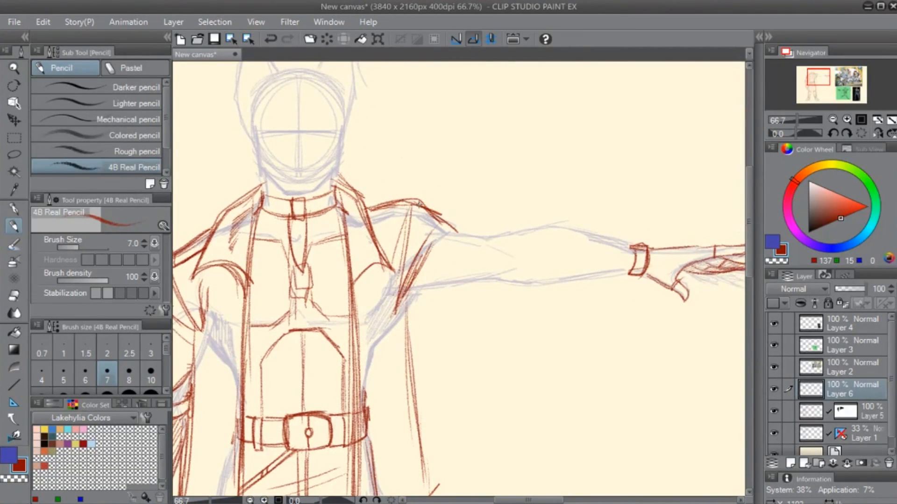
mouse_move(420, 202)
left_mouse_down()
mouse_move(417, 223)
mouse_move(462, 242)
mouse_move(469, 237)
left_mouse_up()
left_click_drag(446, 223, 470, 238)
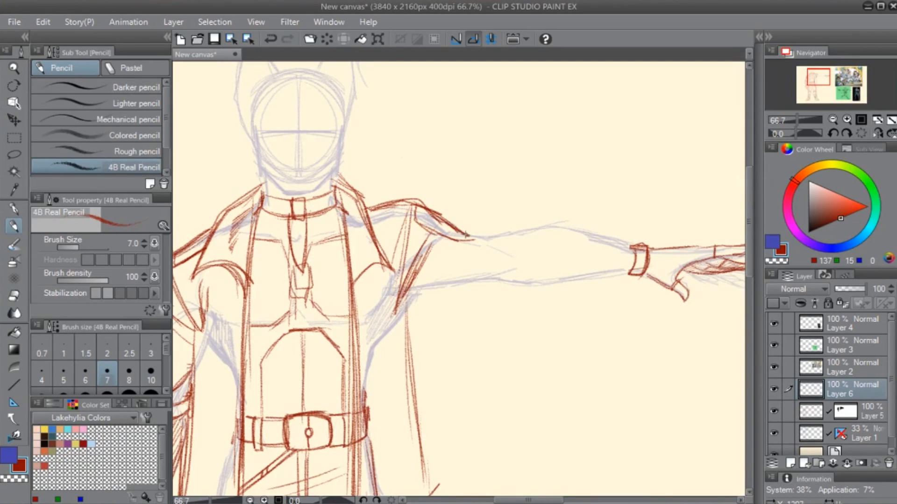
- Draw a chest pocket with a curved flap and vertical strap lines on the jacket's lowered-arm side
left_click_drag(417, 357, 468, 305)
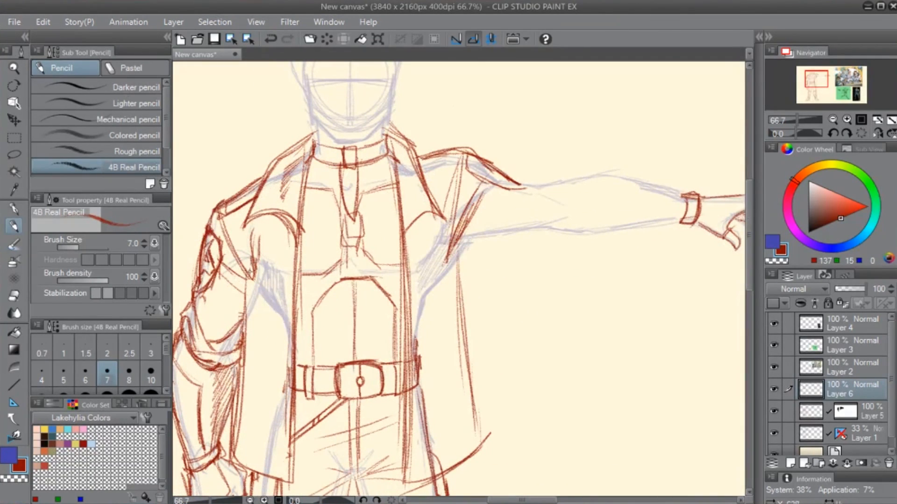
left_click_drag(251, 274, 243, 392)
mouse_move(255, 239)
left_mouse_down()
mouse_move(243, 333)
mouse_move(285, 339)
left_mouse_up()
mouse_move(286, 264)
left_mouse_down()
mouse_move(286, 343)
mouse_move(244, 300)
mouse_move(251, 262)
left_mouse_up()
mouse_move(256, 257)
left_mouse_down()
mouse_move(284, 258)
mouse_move(285, 329)
left_mouse_up()
left_click_drag(289, 260, 285, 348)
mouse_move(258, 258)
left_mouse_down()
mouse_move(256, 353)
mouse_move(257, 289)
left_mouse_up()
mouse_move(267, 254)
left_mouse_down()
mouse_move(265, 340)
mouse_move(269, 259)
left_mouse_up()
left_click_drag(268, 265, 265, 346)
mouse_move(245, 275)
left_mouse_down()
mouse_move(289, 269)
mouse_move(246, 276)
left_mouse_up()
mouse_move(246, 276)
left_mouse_down()
mouse_move(291, 270)
mouse_move(277, 278)
left_mouse_up()
left_click_drag(275, 366, 313, 310)
key("e")
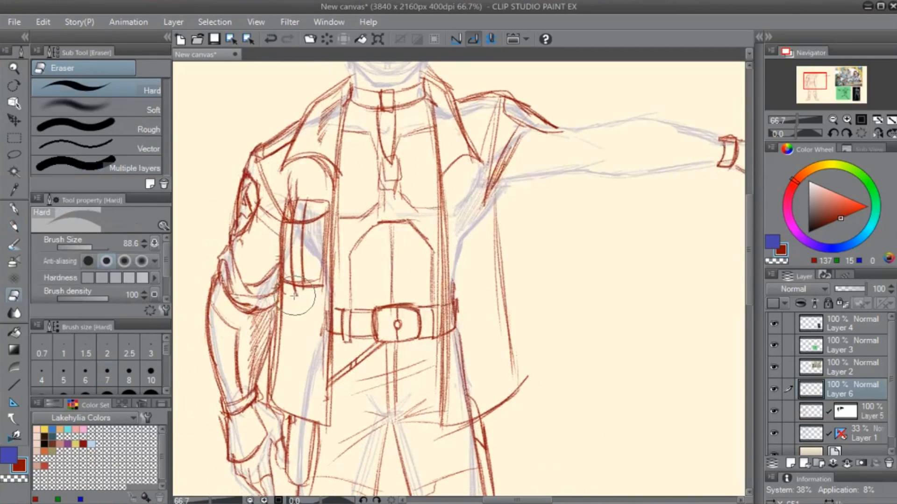
key("p")
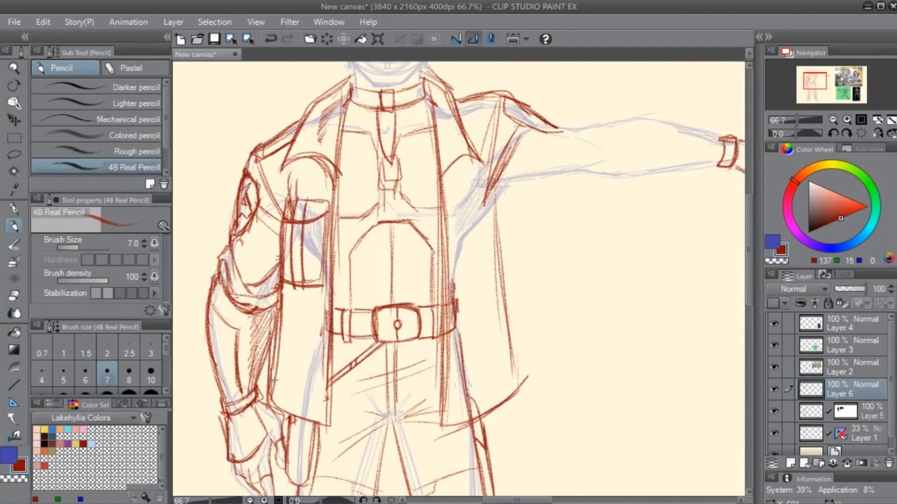
- Double the hem line on the lowered-arm side and draw a matching flapped chest pocket on the opposite jacket panel
mouse_move(279, 406)
left_mouse_down()
mouse_move(281, 351)
mouse_move(271, 347)
mouse_move(331, 357)
left_mouse_up()
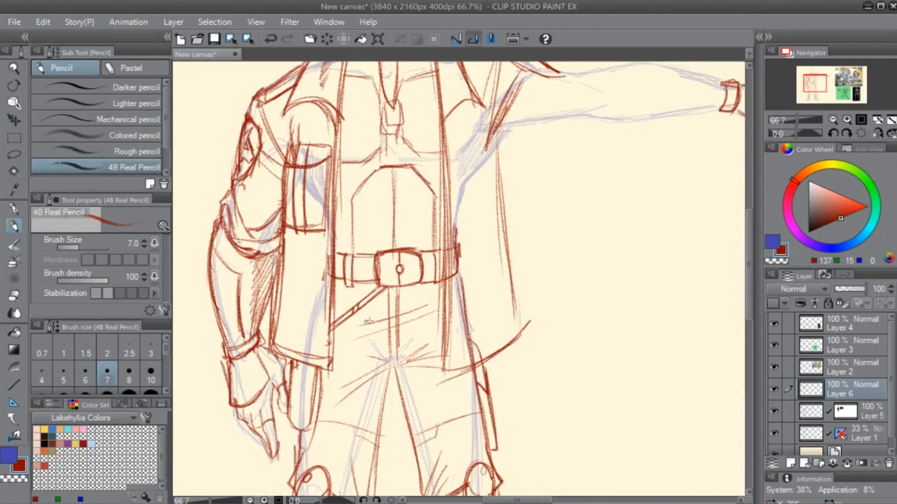
left_click_drag(369, 321, 277, 410)
mouse_move(358, 229)
left_mouse_down()
mouse_move(407, 226)
mouse_move(365, 280)
mouse_move(367, 306)
mouse_move(409, 309)
left_mouse_up()
mouse_move(410, 229)
left_mouse_down()
mouse_move(416, 308)
mouse_move(411, 254)
mouse_move(411, 306)
left_mouse_up()
mouse_move(360, 231)
left_mouse_down()
mouse_move(387, 263)
mouse_move(397, 244)
mouse_move(386, 234)
mouse_move(392, 295)
mouse_move(384, 238)
mouse_move(396, 309)
left_mouse_up()
mouse_move(382, 236)
left_mouse_down()
mouse_move(390, 316)
mouse_move(401, 310)
left_mouse_up()
left_click_drag(395, 258, 401, 310)
- Rough in the outstretched arm's sleeve with upper and lower contours, elbow folds and an end edge at the wrist
left_click_drag(497, 250, 437, 359)
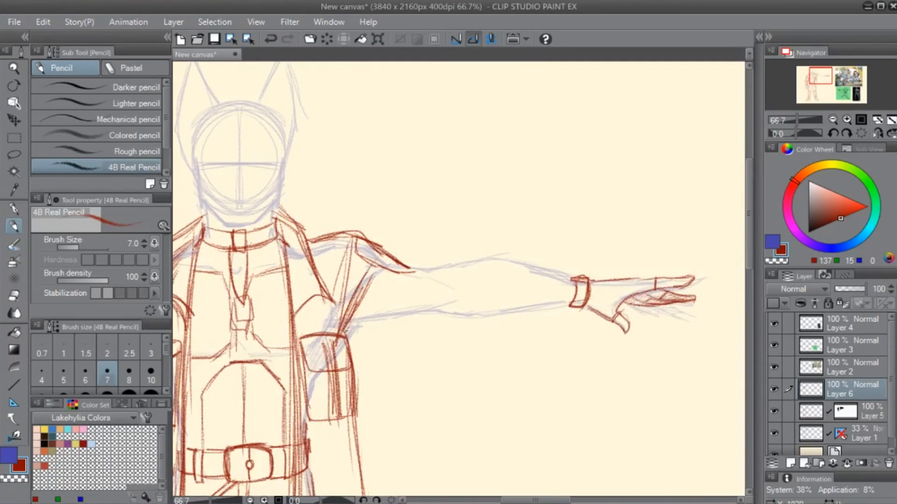
left_click_drag(415, 266, 455, 261)
left_click_drag(362, 315, 448, 276)
mouse_move(357, 320)
left_mouse_down()
mouse_move(459, 272)
mouse_move(549, 262)
mouse_move(575, 265)
mouse_move(564, 340)
left_mouse_up()
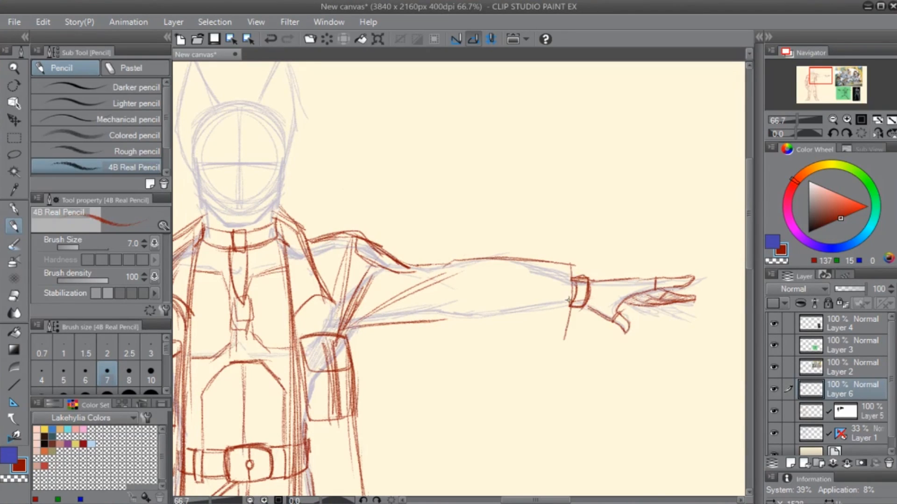
left_click_drag(572, 266, 566, 332)
left_click_drag(440, 268, 479, 255)
mouse_move(455, 260)
left_mouse_down()
mouse_move(474, 254)
mouse_move(560, 273)
mouse_move(538, 269)
mouse_move(569, 323)
left_mouse_up()
- Undo the last sleeve stroke, erase the middle of the upper sleeve contour and redraw the bunched fold at the elbow
key("ctrl+z")
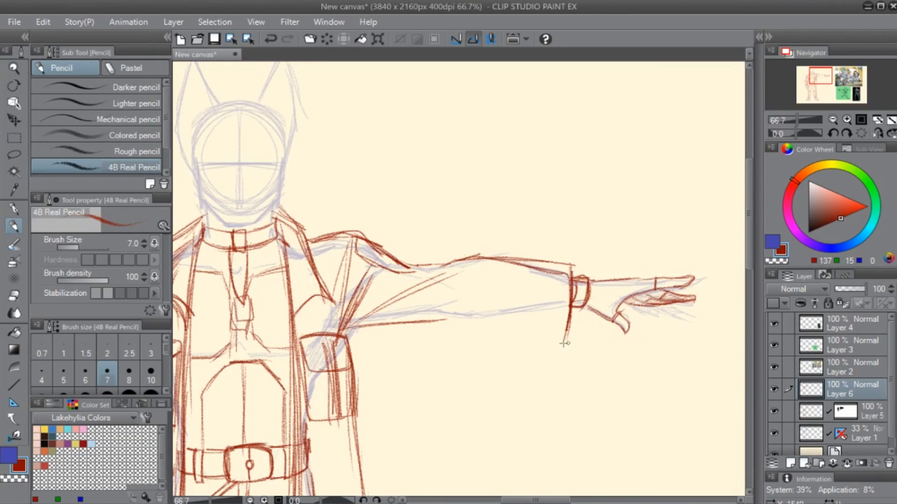
key("e")
left_click_drag(455, 256, 496, 260)
key("p")
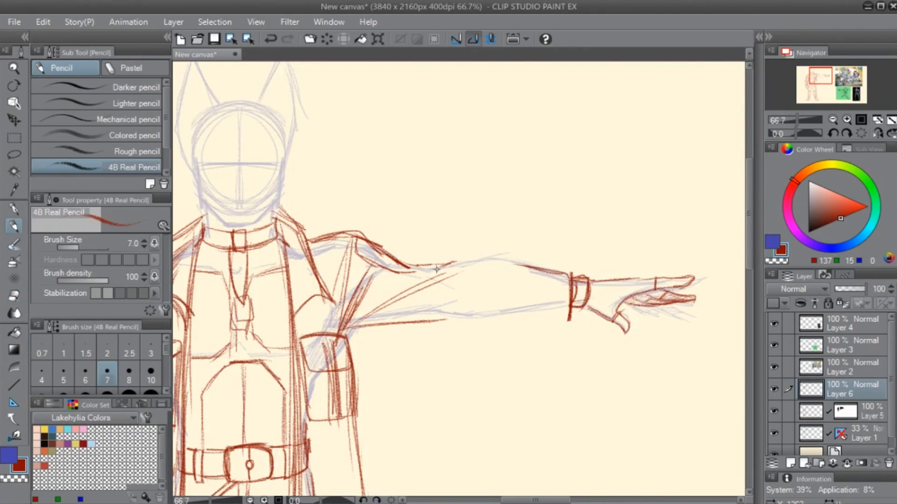
mouse_move(411, 267)
left_mouse_down()
mouse_move(465, 262)
mouse_move(411, 280)
left_mouse_up()
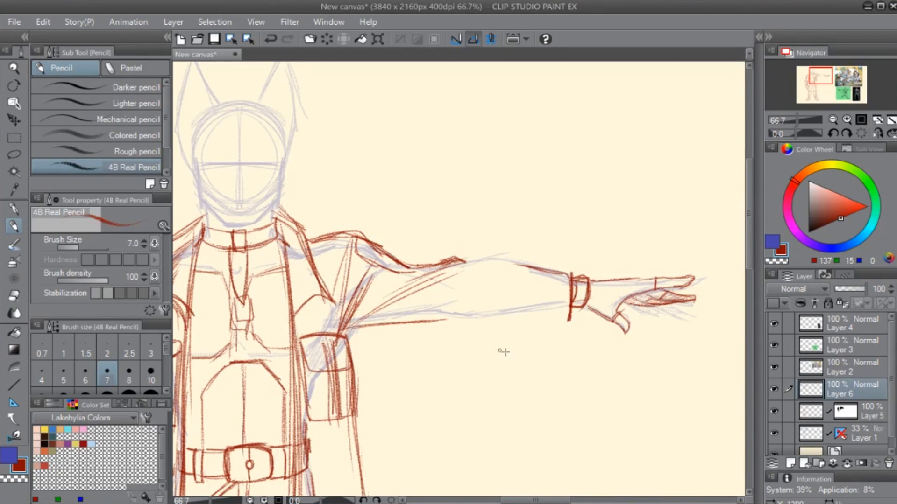
- Redraw the outstretched sleeve's upper contour from the elbow fold to the wrist and its underside from the armpit to the wrist
key("r")
mouse_move(616, 354)
left_mouse_down()
mouse_move(668, 352)
mouse_move(569, 249)
left_mouse_up()
key("p")
mouse_move(503, 253)
left_mouse_down()
mouse_move(609, 220)
mouse_move(570, 231)
mouse_move(600, 222)
left_mouse_up()
left_click_drag(585, 228, 613, 224)
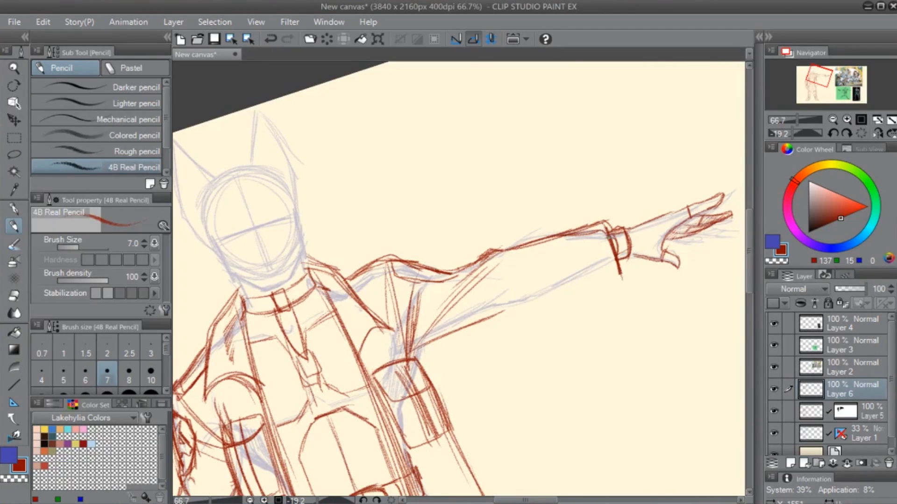
mouse_move(434, 340)
left_mouse_down()
mouse_move(582, 276)
mouse_move(547, 302)
left_mouse_up()
left_click_drag(526, 309, 619, 272)
left_click_drag(421, 345, 618, 270)
left_click_drag(423, 343, 599, 283)
- Try cuff lines near the outstretched sleeve's end, erase the stray strokes and close the sleeve opening at the bracer
mouse_move(488, 323)
left_mouse_down()
mouse_move(637, 276)
mouse_move(482, 310)
left_mouse_up()
key("e")
mouse_move(451, 237)
left_mouse_down()
mouse_move(478, 251)
mouse_move(429, 265)
mouse_move(473, 267)
left_mouse_up()
key("p")
left_click_drag(472, 254, 480, 283)
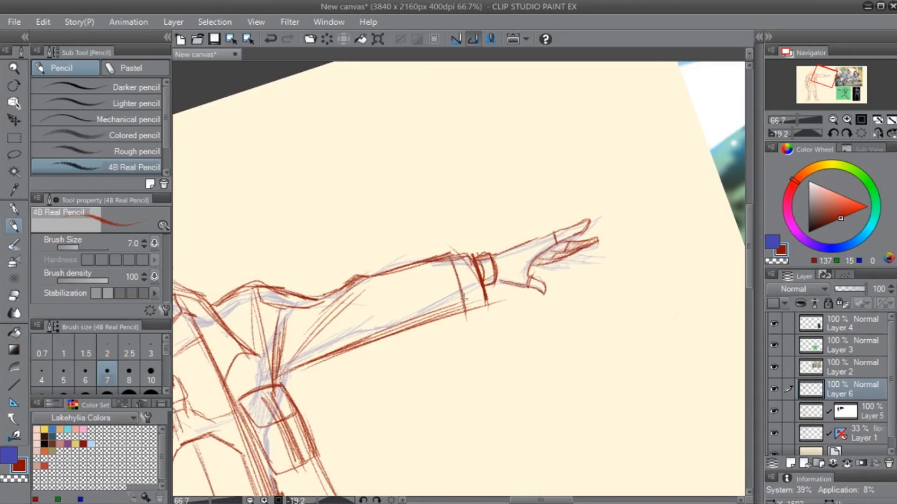
key("e")
mouse_move(460, 291)
left_mouse_down()
mouse_move(501, 301)
mouse_move(458, 324)
left_mouse_up()
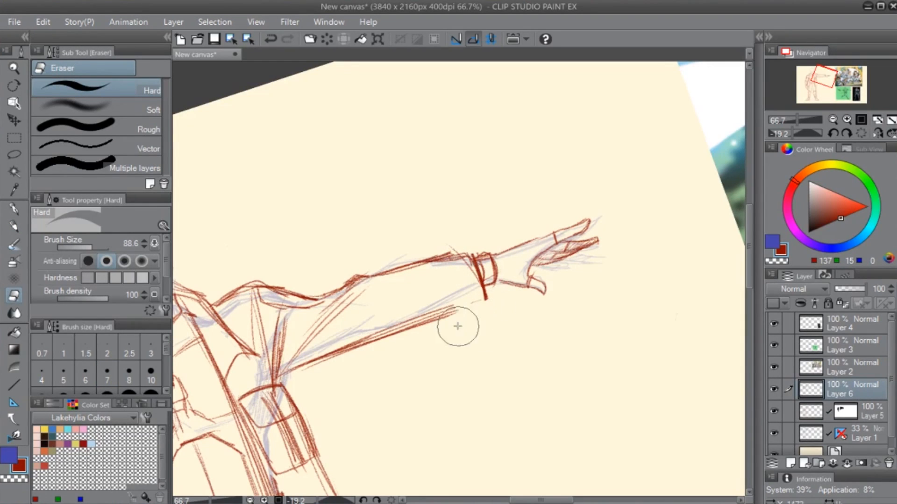
key("p")
mouse_move(455, 251)
left_mouse_down()
mouse_move(437, 256)
mouse_move(460, 248)
mouse_move(482, 306)
mouse_move(491, 296)
mouse_move(414, 328)
mouse_move(450, 310)
left_mouse_up()
key("e")
key("p")
- Add fold lines along and inside the outstretched sleeve, and hatch shading on the lowered sleeve beside the chest pocket
mouse_move(356, 345)
left_mouse_down()
mouse_move(492, 294)
mouse_move(349, 342)
mouse_move(281, 385)
left_mouse_up()
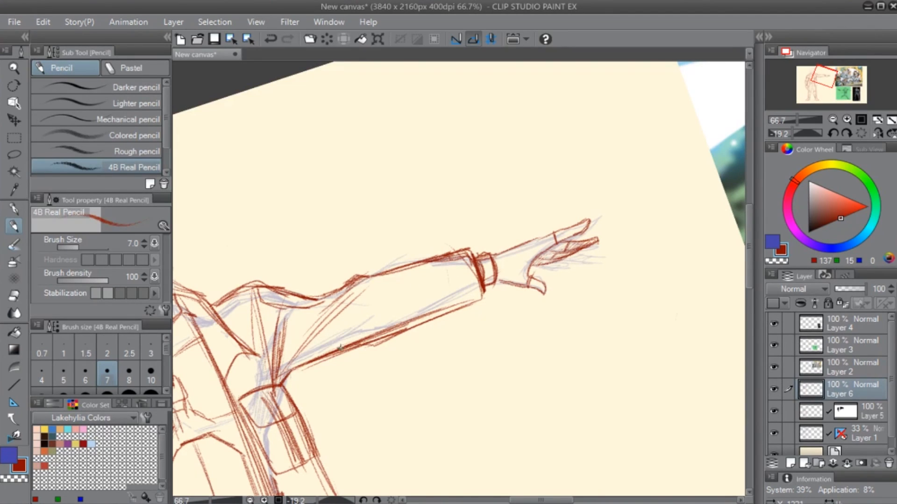
mouse_move(348, 332)
left_mouse_down()
mouse_move(418, 298)
mouse_move(413, 263)
left_mouse_up()
mouse_move(407, 299)
left_mouse_down()
mouse_move(346, 343)
mouse_move(624, 195)
left_mouse_up()
mouse_move(399, 325)
left_mouse_down()
mouse_move(384, 253)
mouse_move(360, 312)
left_mouse_up()
left_click_drag(365, 246, 359, 315)
left_click_drag(367, 248, 361, 309)
left_click_drag(375, 273, 364, 309)
- Draw curved lower pocket outlines on both front panels of the jacket below the chest pockets
left_click_drag(475, 366, 369, 329)
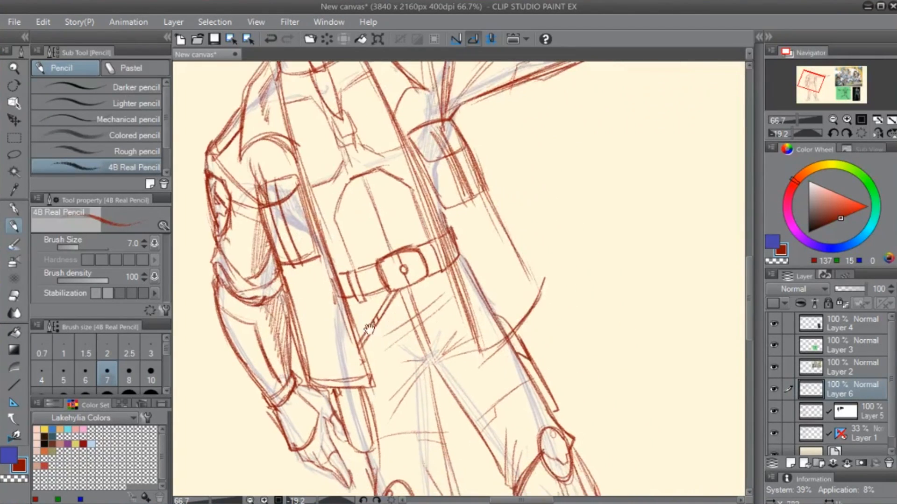
mouse_move(294, 309)
left_mouse_down()
mouse_move(335, 384)
mouse_move(305, 314)
left_mouse_up()
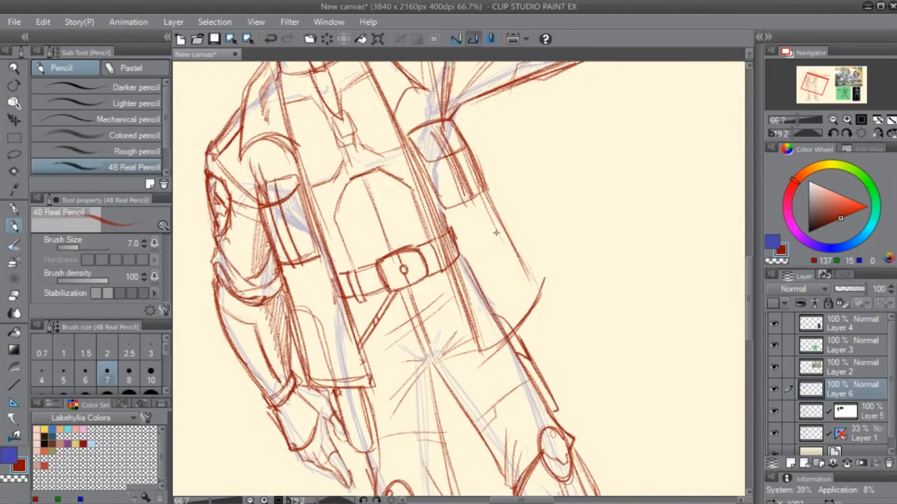
left_click_drag(496, 232, 523, 306)
- Using Layer 5's mask, erase the belt end and hip outline covered by the jacket on the outstretched-arm side
key("e")
left_click(840, 413)
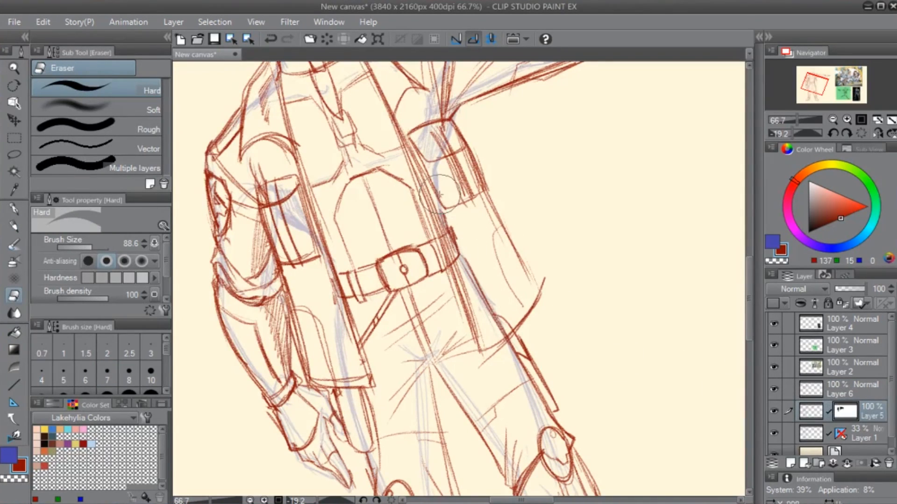
mouse_move(439, 194)
left_mouse_down()
mouse_move(471, 281)
mouse_move(509, 336)
left_mouse_up()
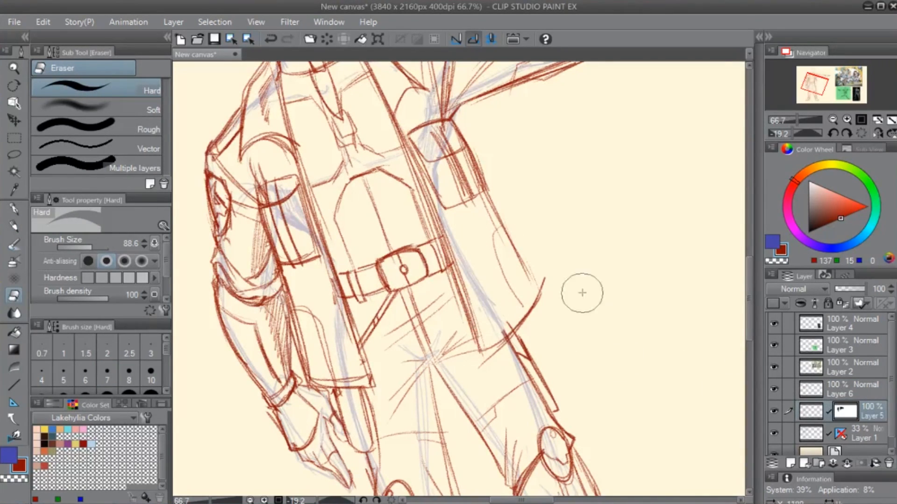
left_click(812, 419)
- Undo the stray stroke and draw a cuff seam near the end of the outstretched sleeve on Layer 6
key("r")
double_click(587, 249)
left_click_drag(626, 236, 498, 384)
key("p")
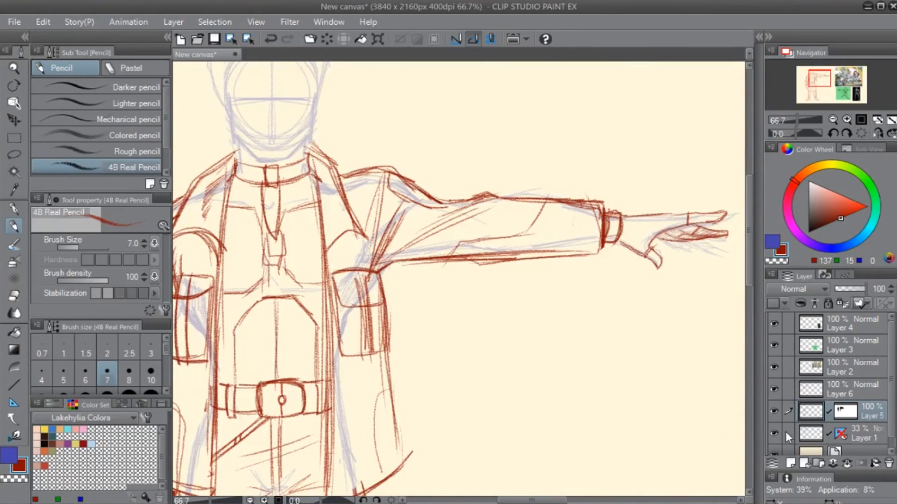
key("ctrl+z")
left_click_drag(579, 206, 574, 254)
left_click_drag(579, 203, 600, 207)
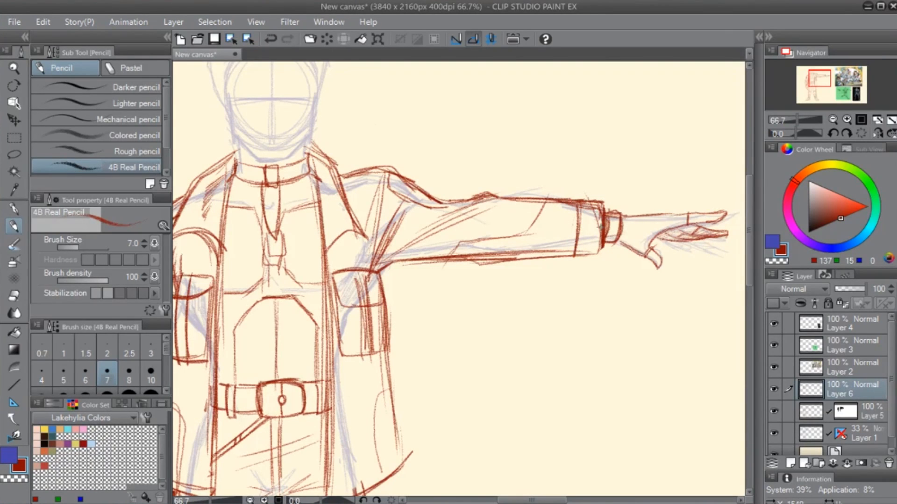
mouse_move(397, 300)
left_mouse_down()
mouse_move(470, 300)
mouse_move(516, 289)
left_mouse_up()
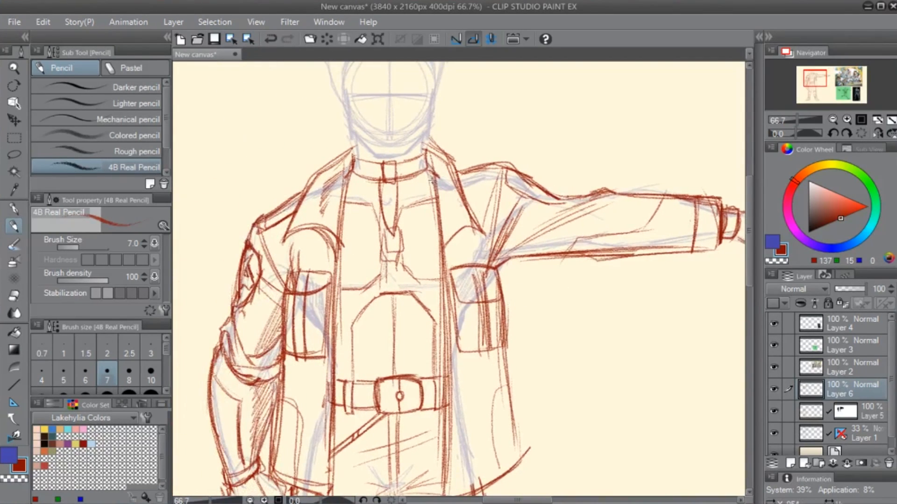
- Retouch the jacket's collar edge, lower hem corner and shoulder seam on the outstretched-arm side
left_click_drag(437, 168, 460, 211)
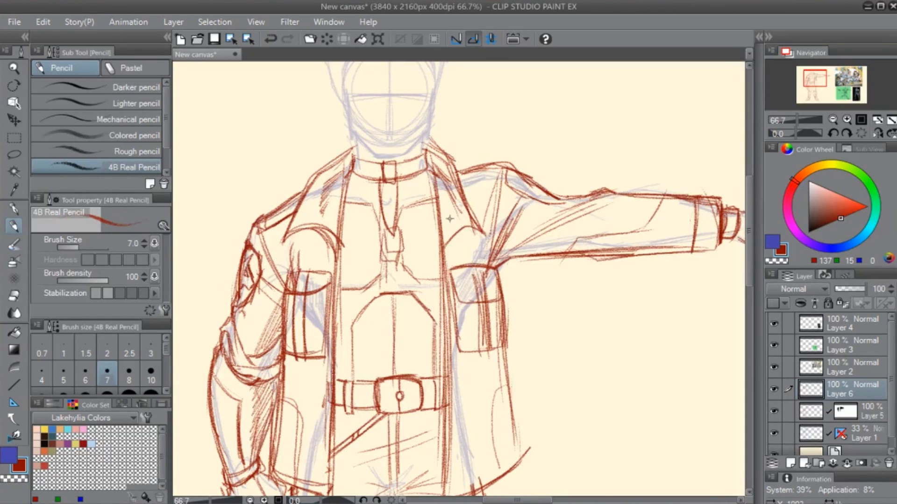
left_click_drag(349, 392, 436, 308)
scroll(525, 327, "down", 2)
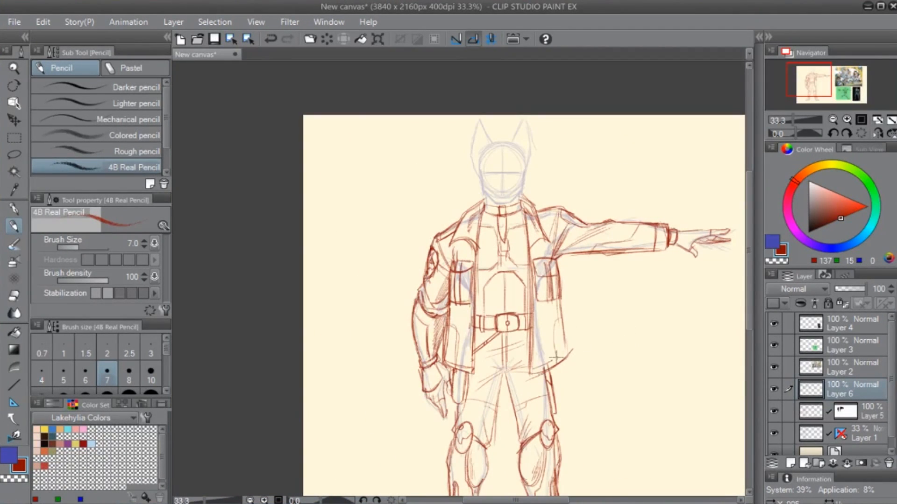
left_click_drag(536, 370, 570, 350)
left_click_drag(533, 370, 566, 354)
key("e")
key("p")
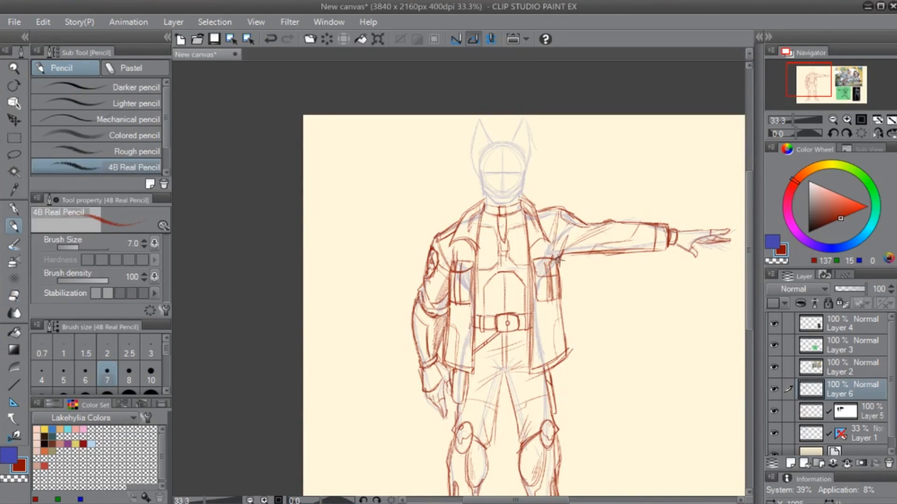
key("e")
key("p")
mouse_move(559, 211)
left_mouse_down()
mouse_move(557, 250)
mouse_move(547, 210)
mouse_move(559, 208)
left_mouse_up()
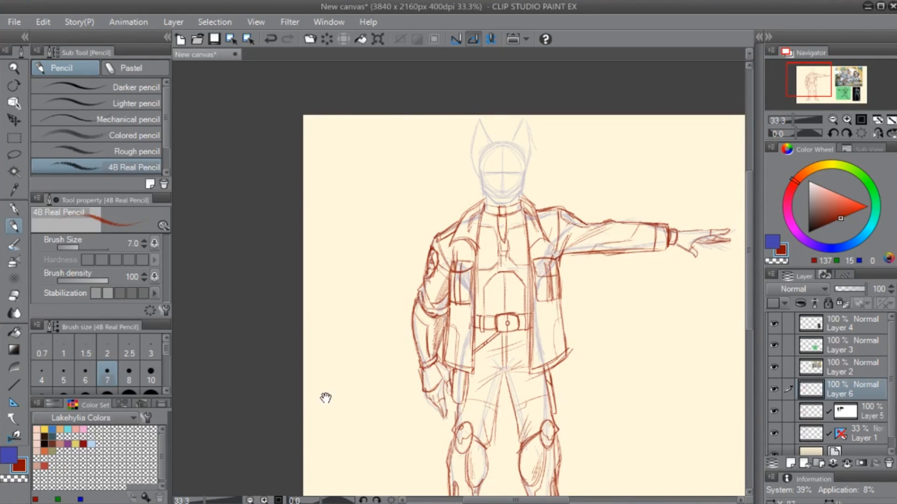
- Check the figure's balance in a mirrored view and with the Layer 1 guide sketch hidden, restoring both
left_click_drag(326, 398, 353, 369)
left_click(873, 132)
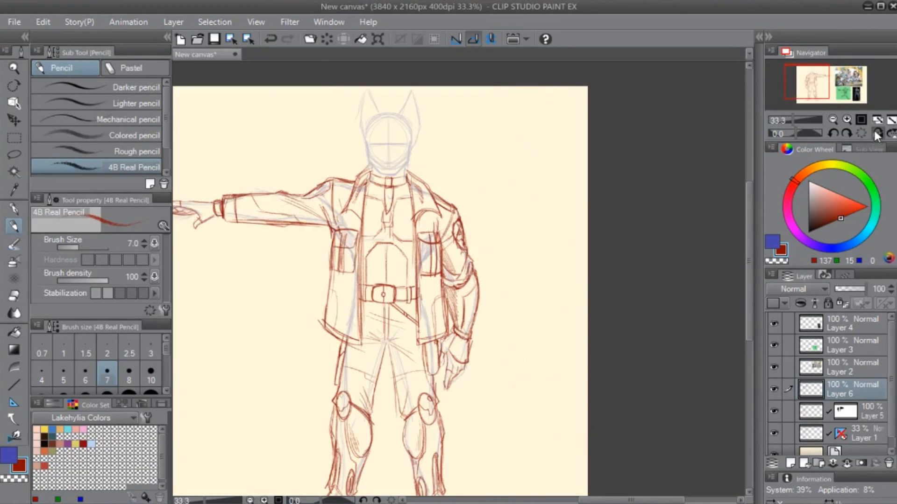
left_click(873, 129)
left_click_drag(570, 319, 528, 247)
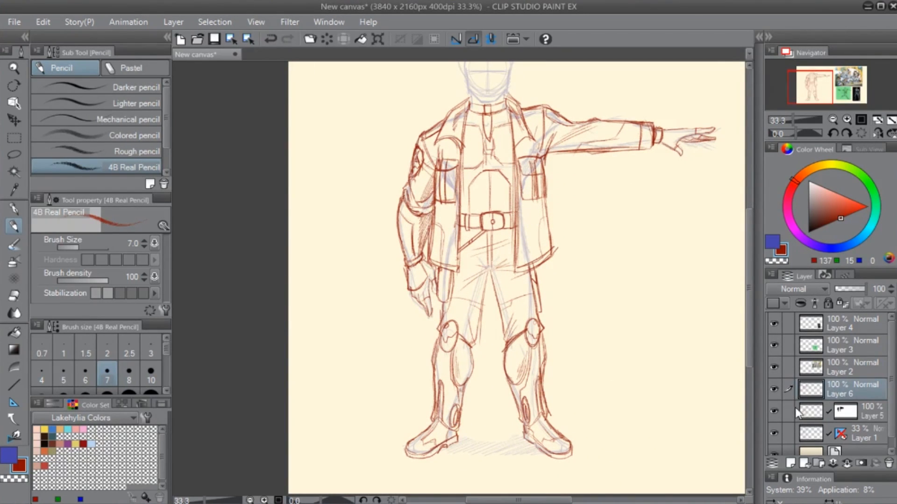
left_click_drag(617, 292, 570, 352)
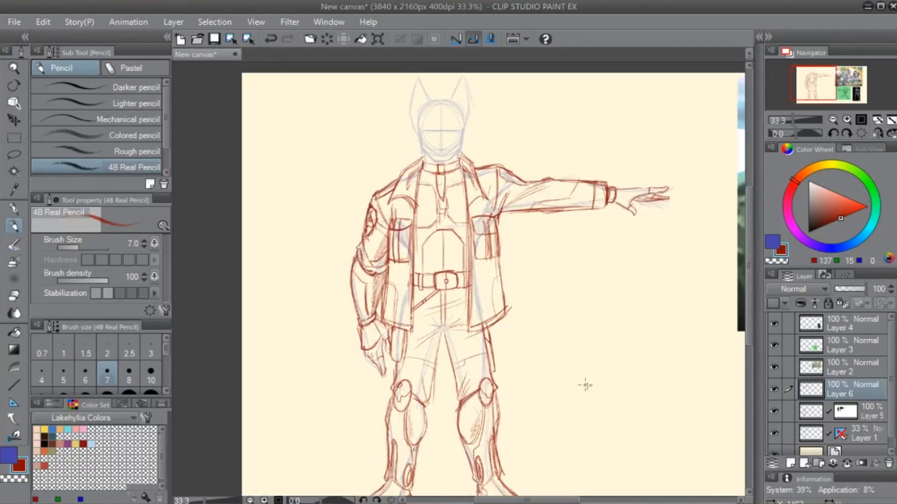
left_click(775, 432)
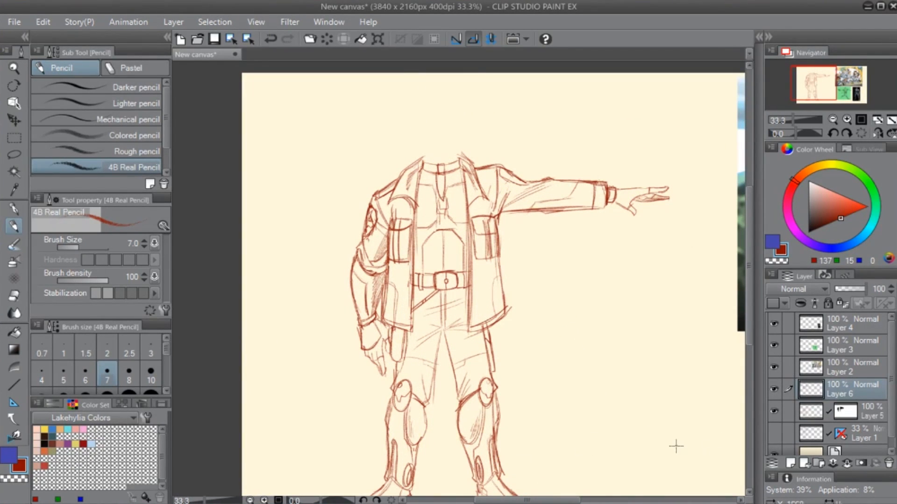
left_click(774, 433)
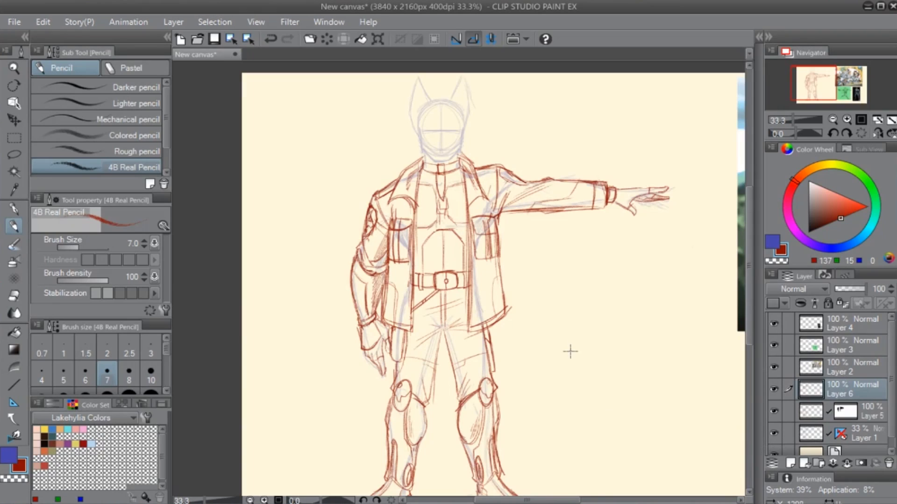
- On Layer 5, hatch shading across the back of the lowered hand's glove below the sleeve cuff
scroll(568, 354, "up", 1)
left_click_drag(454, 231, 492, 346)
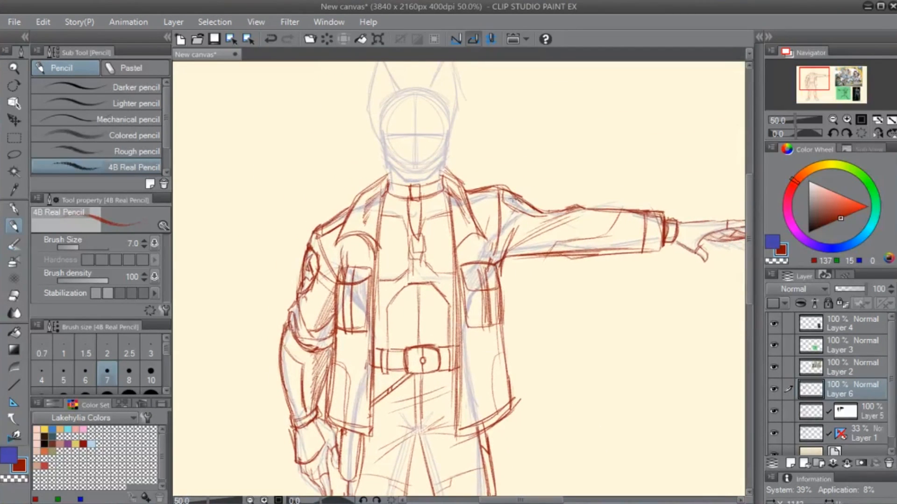
mouse_move(458, 242)
left_mouse_down()
mouse_move(480, 233)
mouse_move(463, 240)
left_mouse_up()
left_click_drag(309, 420, 345, 347)
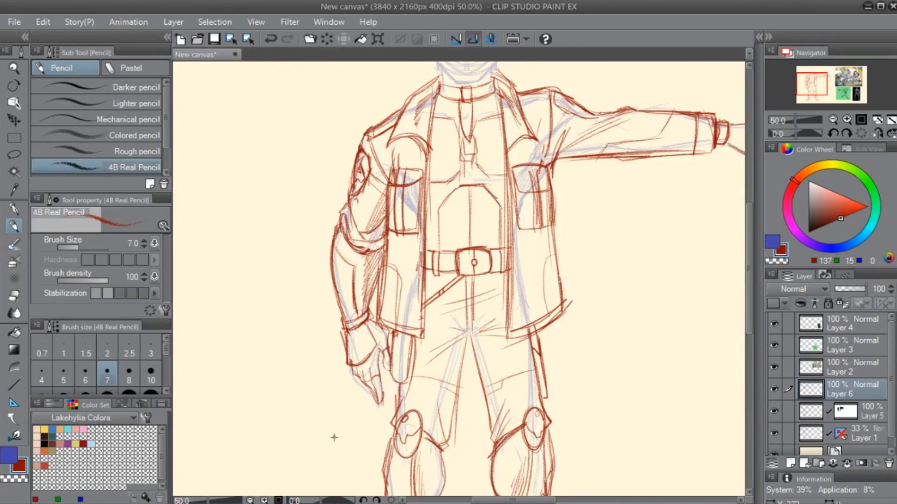
left_click(813, 415)
key("e")
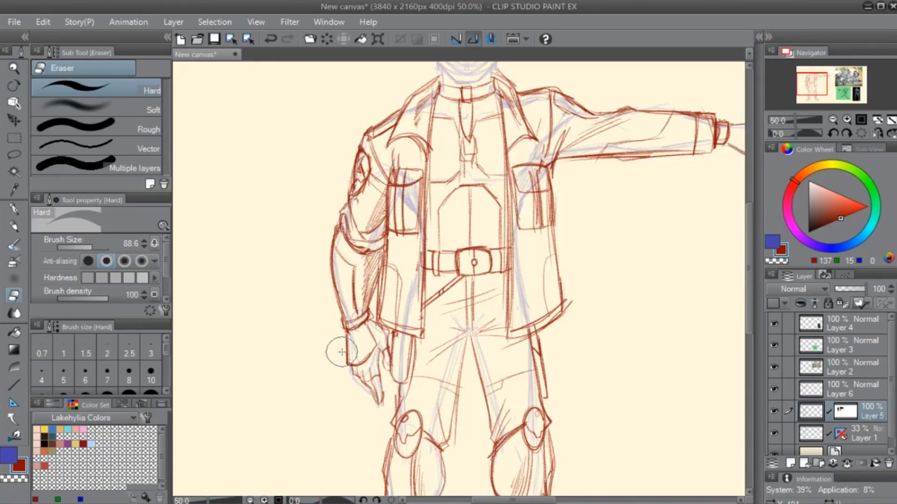
key("p")
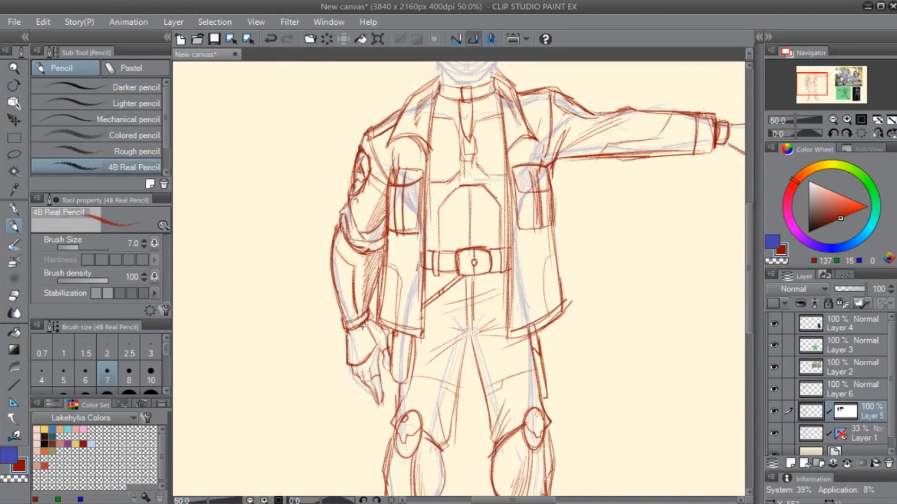
key("ctrl+z")
mouse_move(346, 340)
left_mouse_down()
mouse_move(349, 333)
mouse_move(343, 366)
mouse_move(350, 365)
left_mouse_up()
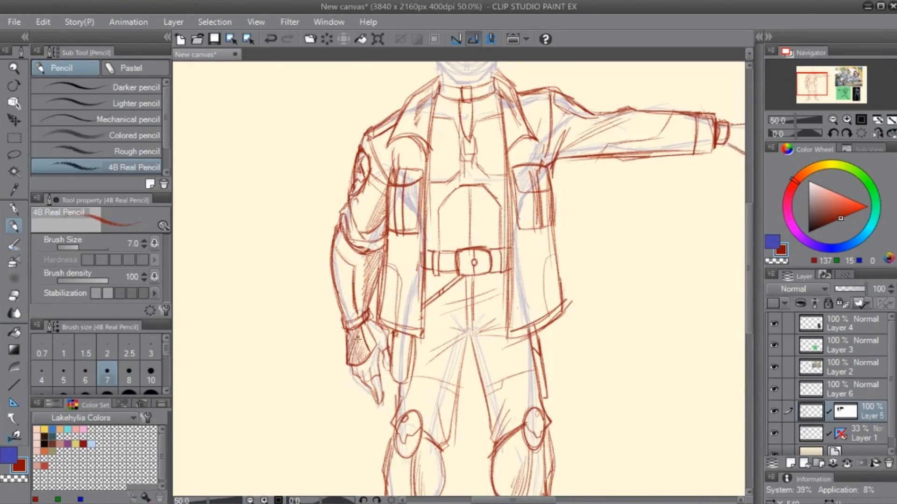
- Clean up the lowered hand's finger lines and the holster outline beside them
left_click_drag(553, 281, 415, 359)
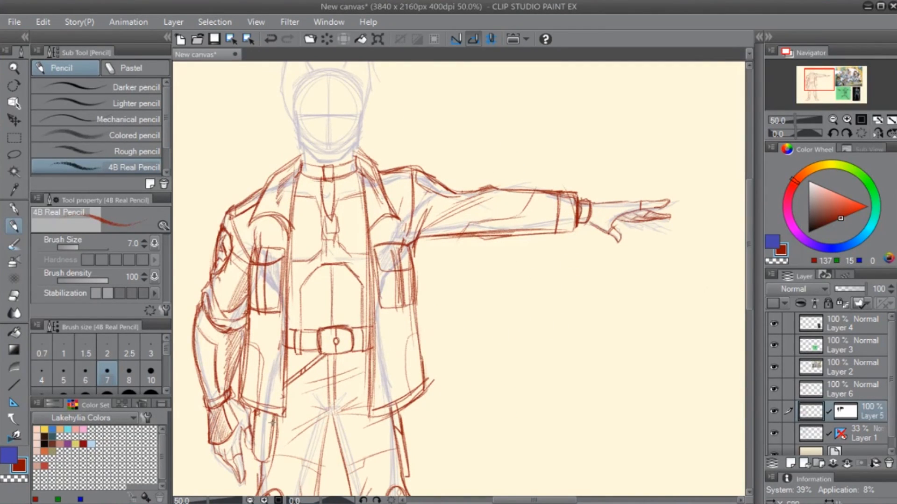
mouse_move(267, 464)
left_mouse_down()
mouse_move(436, 358)
mouse_move(430, 345)
mouse_move(370, 370)
left_mouse_up()
key("e")
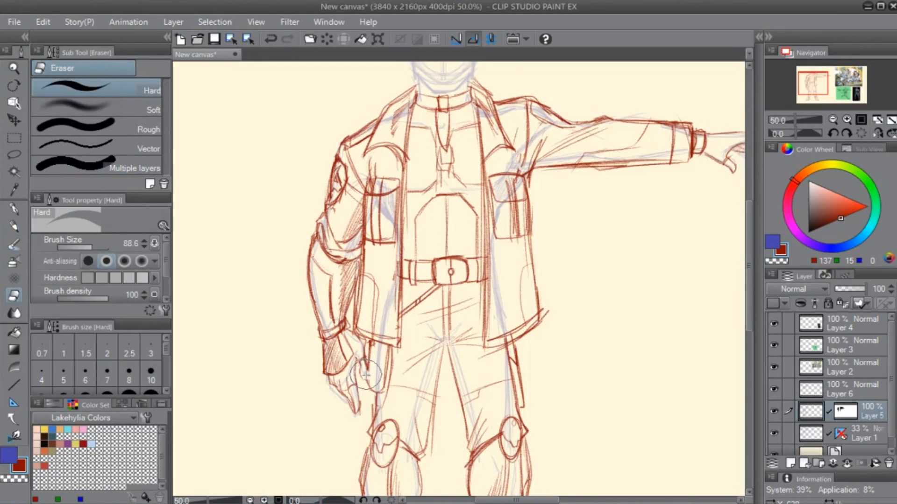
key("p")
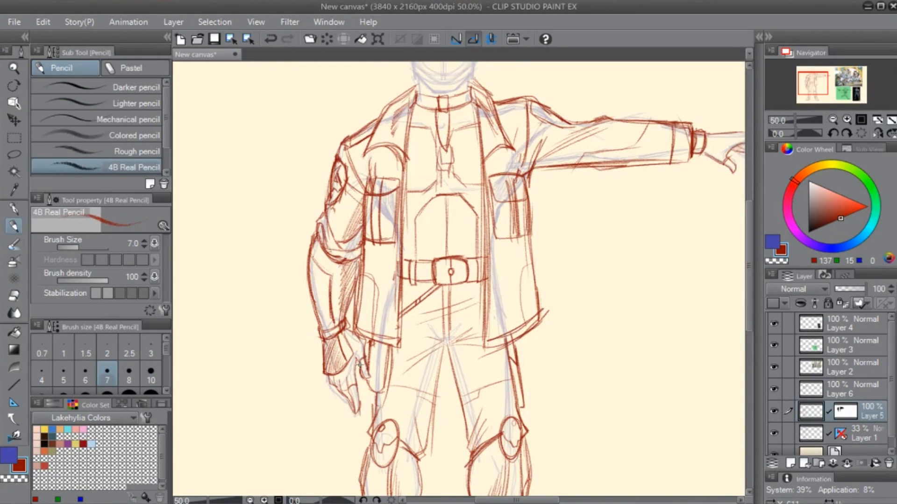
left_click_drag(476, 341, 475, 409)
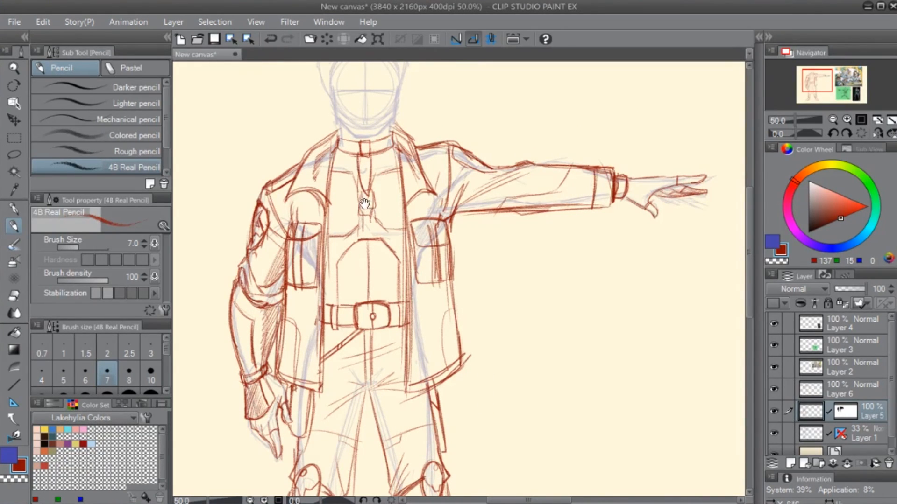
- Erase the zipper, its pull tab and the centre chest lines below the collar on Layer 5
left_click_drag(357, 236, 366, 333)
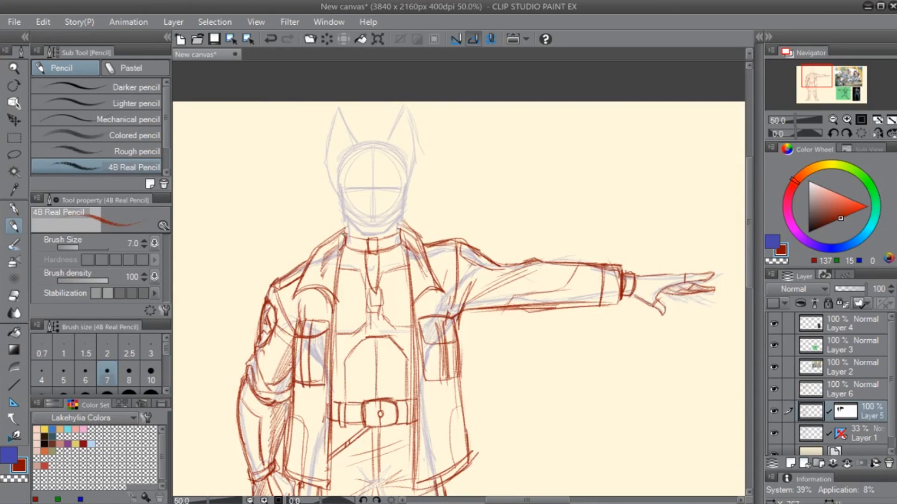
scroll(387, 348, "up", 1)
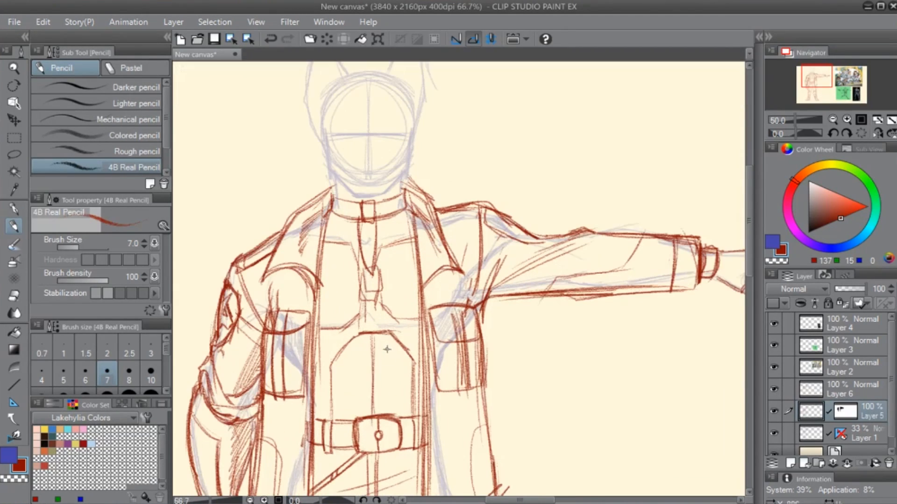
left_click_drag(331, 280, 424, 350)
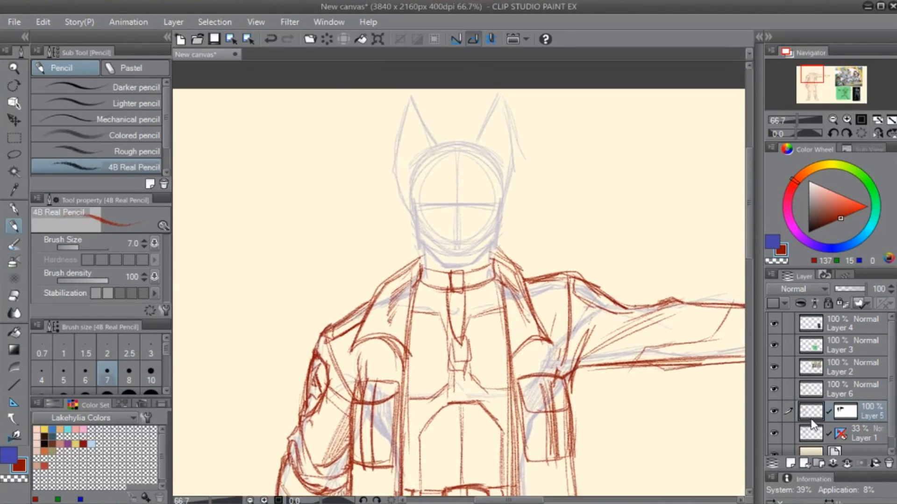
key("e")
mouse_move(465, 294)
left_mouse_down()
mouse_move(456, 372)
mouse_move(465, 309)
mouse_move(449, 337)
mouse_move(429, 274)
mouse_move(446, 286)
mouse_move(443, 279)
mouse_move(455, 295)
left_mouse_up()
key("p")
key("ctrl+z")
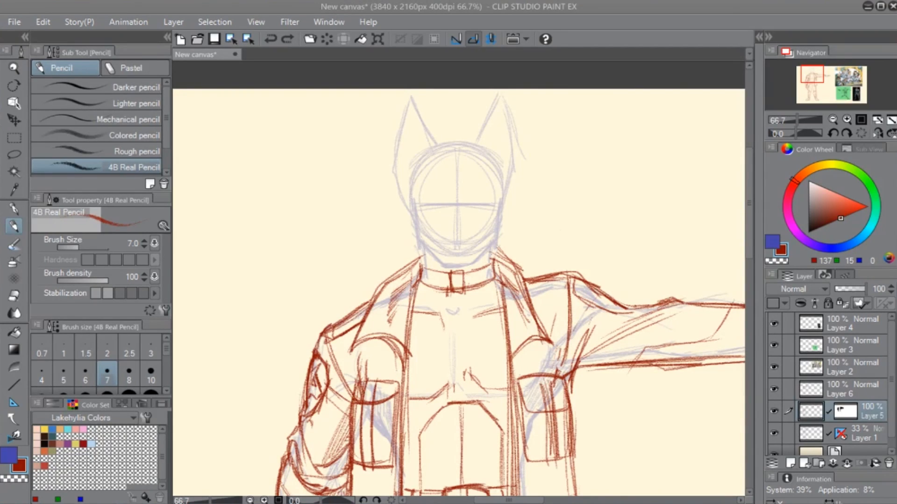
left_click_drag(464, 141, 462, 151)
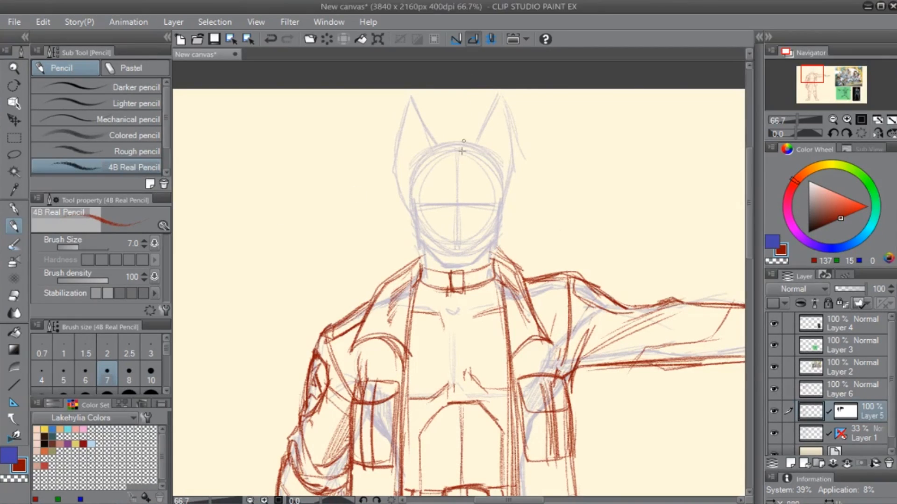
- Erase the old collar band and buckle around the neck, and undo the trial collar stroke
scroll(443, 319, "up", 1)
left_click_drag(463, 298, 444, 364)
key("e")
mouse_move(400, 322)
left_mouse_down()
mouse_move(421, 320)
mouse_move(461, 343)
mouse_move(461, 328)
left_mouse_up()
key("p")
mouse_move(495, 297)
left_mouse_down()
mouse_move(464, 328)
mouse_move(490, 298)
mouse_move(460, 325)
mouse_move(475, 315)
left_mouse_up()
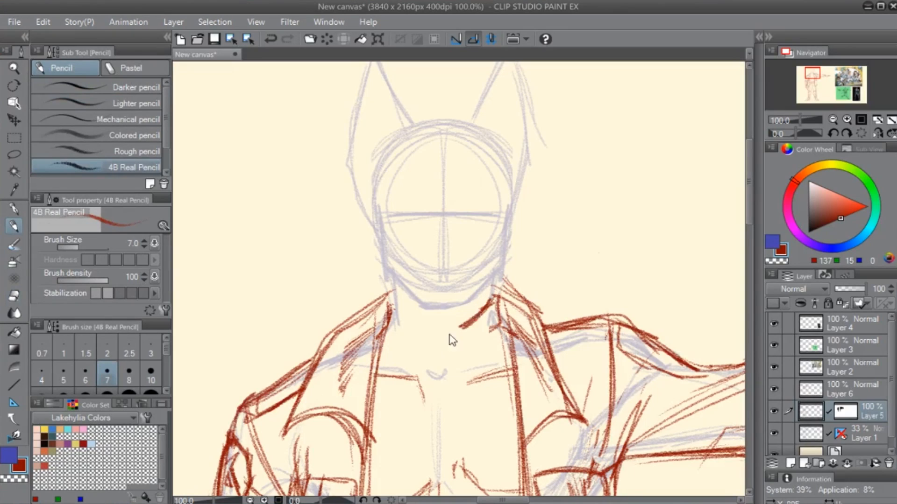
key("ctrl+z")
- Draw a choker around the neck with a curved loop on each side and a round stud in its centre plate
mouse_move(396, 310)
left_mouse_down()
mouse_move(399, 319)
mouse_move(472, 322)
mouse_move(495, 301)
left_mouse_up()
mouse_move(434, 325)
left_mouse_down()
mouse_move(498, 298)
mouse_move(401, 309)
mouse_move(386, 329)
mouse_move(413, 351)
left_mouse_up()
mouse_move(408, 319)
left_mouse_down()
mouse_move(413, 352)
mouse_move(419, 326)
mouse_move(417, 348)
left_mouse_up()
mouse_move(463, 322)
left_mouse_down()
mouse_move(467, 355)
mouse_move(478, 327)
mouse_move(503, 309)
mouse_move(500, 296)
left_mouse_up()
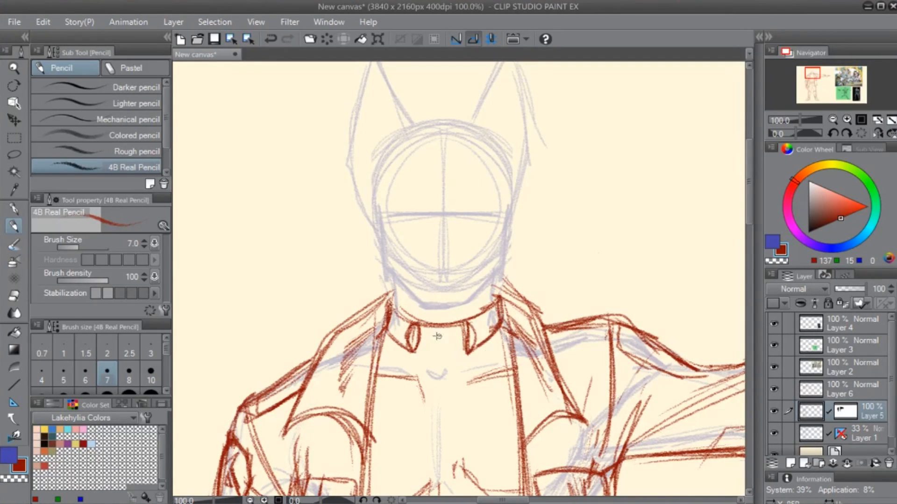
mouse_move(440, 348)
left_mouse_down()
mouse_move(446, 339)
mouse_move(437, 353)
mouse_move(423, 342)
mouse_move(451, 347)
mouse_move(455, 362)
mouse_move(468, 351)
mouse_move(426, 360)
left_mouse_up()
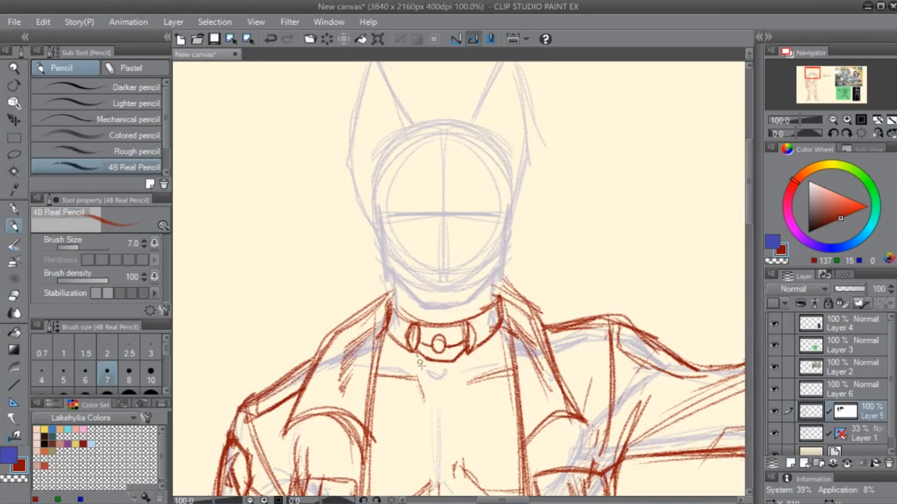
- Draw a V-shaped pendant cord from the choker to mid-chest and reinforce the choker's side bands
left_click_drag(435, 442, 411, 368)
left_click_drag(392, 281, 420, 368)
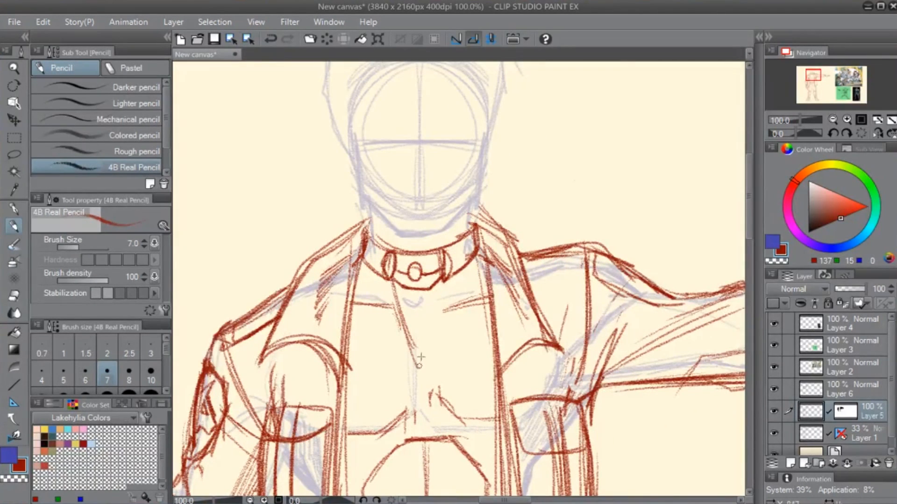
left_click_drag(450, 272, 418, 366)
left_click_drag(394, 279, 418, 362)
left_click_drag(444, 280, 419, 363)
left_click_drag(434, 328, 425, 350)
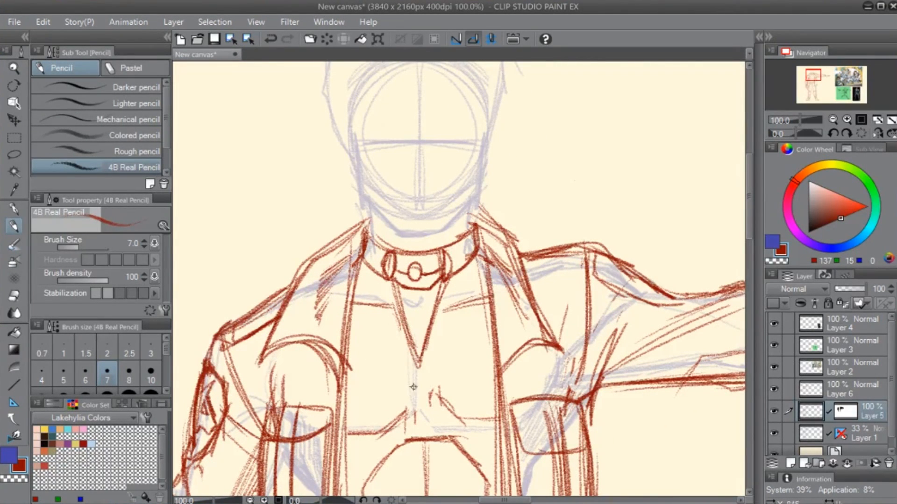
left_click_drag(476, 241, 453, 264)
left_click_drag(367, 249, 387, 263)
- Draw a round pendant with a small hanging hole at the tip of the cord
left_click_drag(420, 372, 391, 376)
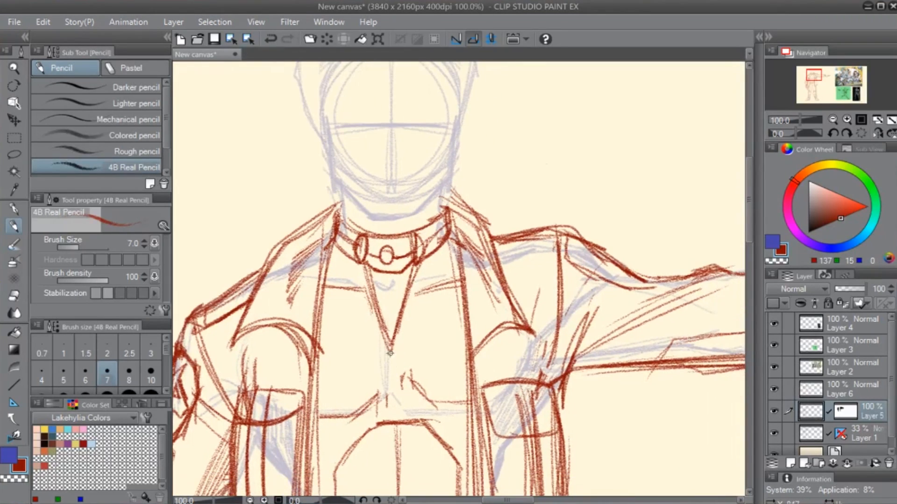
mouse_move(394, 343)
left_mouse_down()
mouse_move(387, 339)
mouse_move(389, 352)
left_mouse_up()
key("e")
key("p")
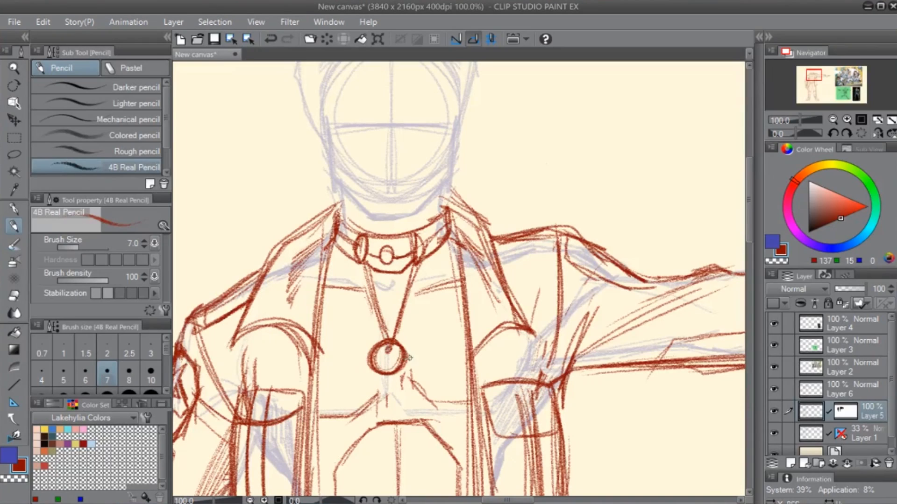
mouse_move(388, 375)
left_mouse_down()
mouse_move(479, 325)
mouse_move(471, 312)
left_mouse_up()
key("ctrl+z")
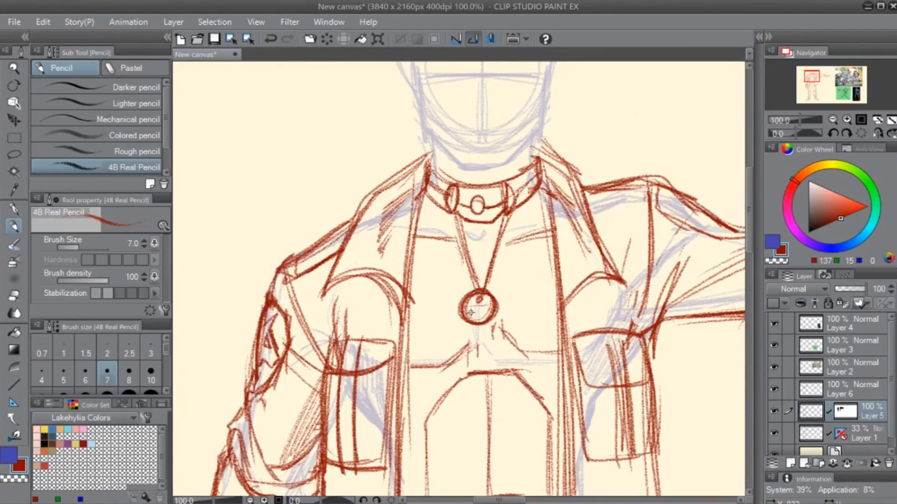
left_click_drag(568, 212, 488, 336)
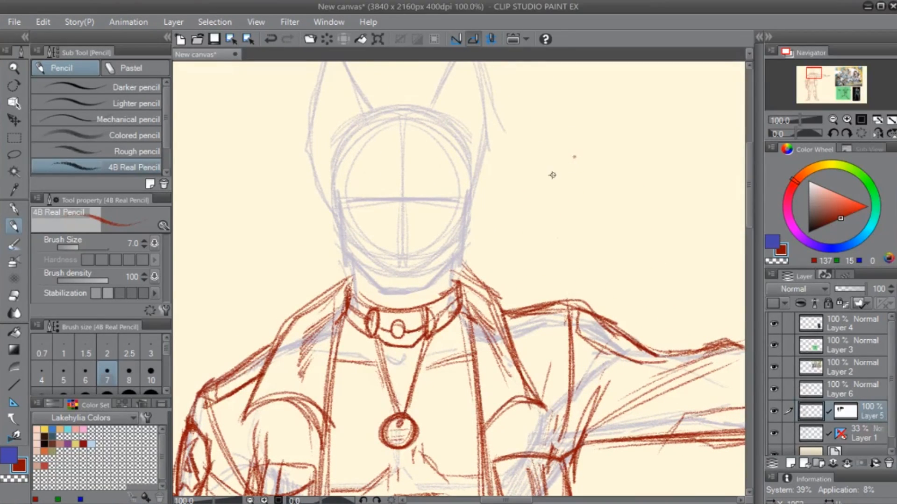
- Add a new layer above Layer 5 and sample the sketch's dark red as the drawing colour
key("ctrl+shift+n")
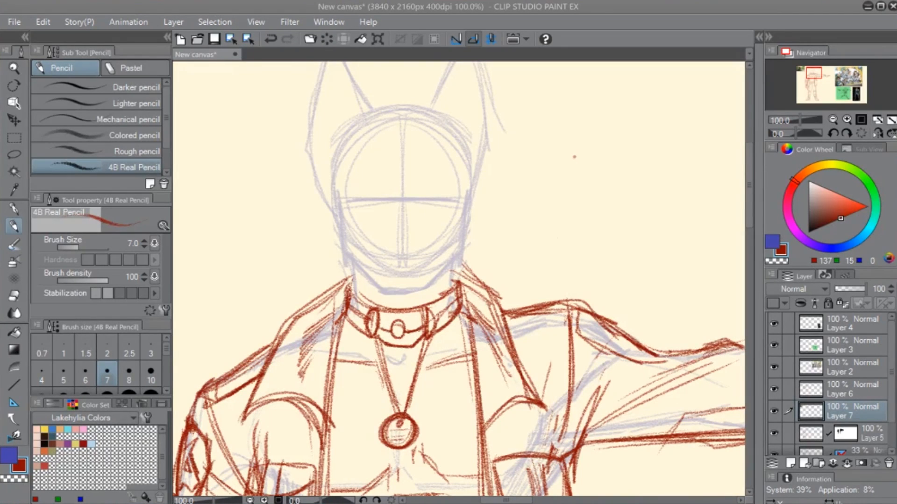
right_click(497, 147)
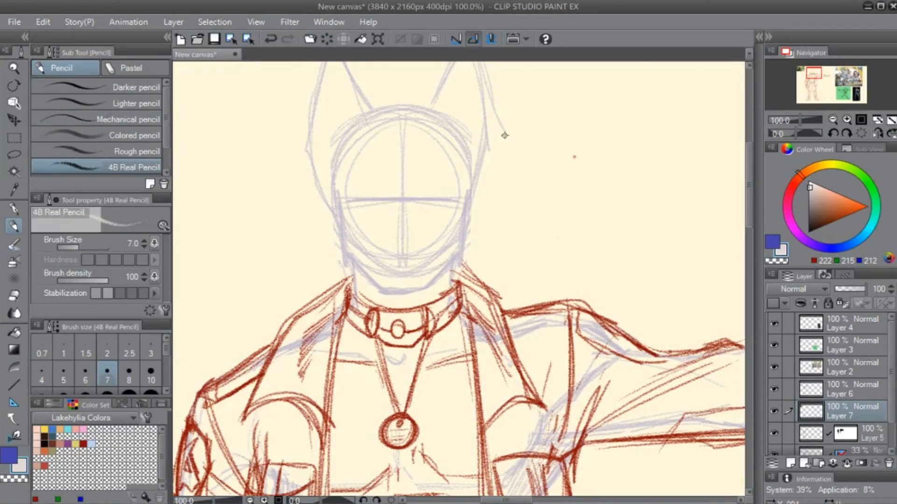
right_click(514, 102)
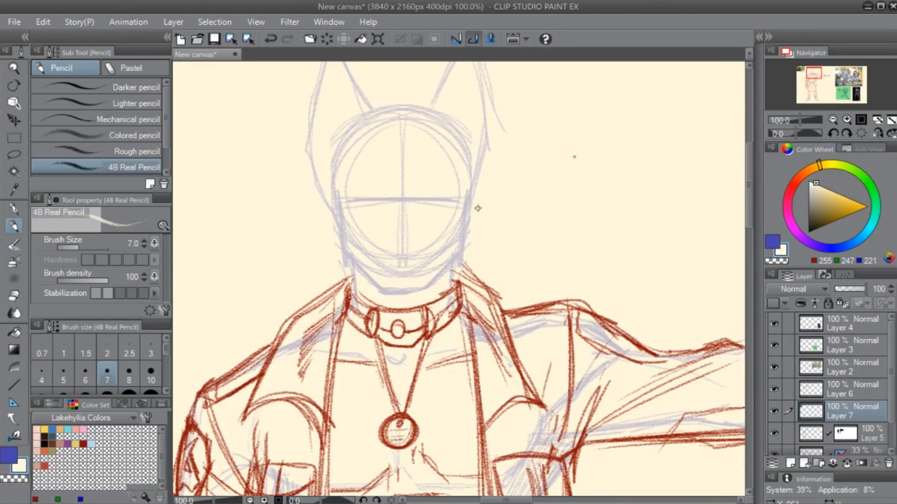
right_click(453, 323)
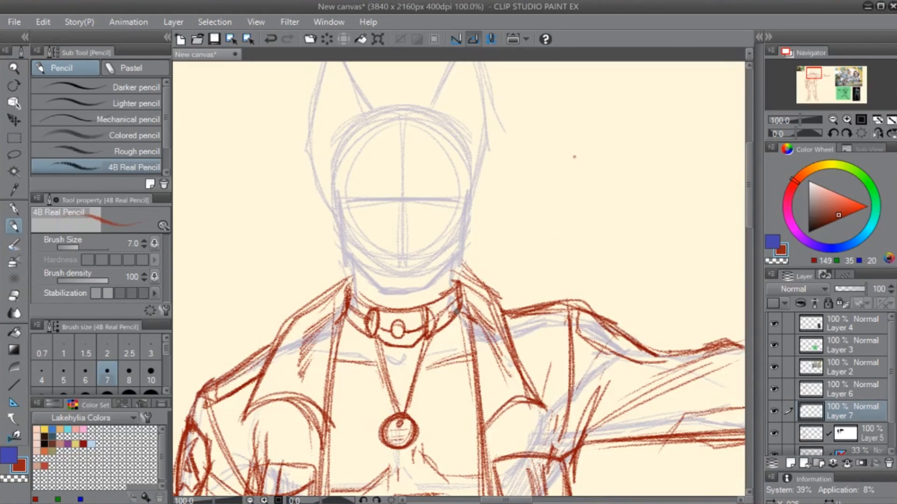
- Paste the "Tears of the Sun" poster as a reference and shift it to the right, over the outstretched arm
key("ctrl+v")
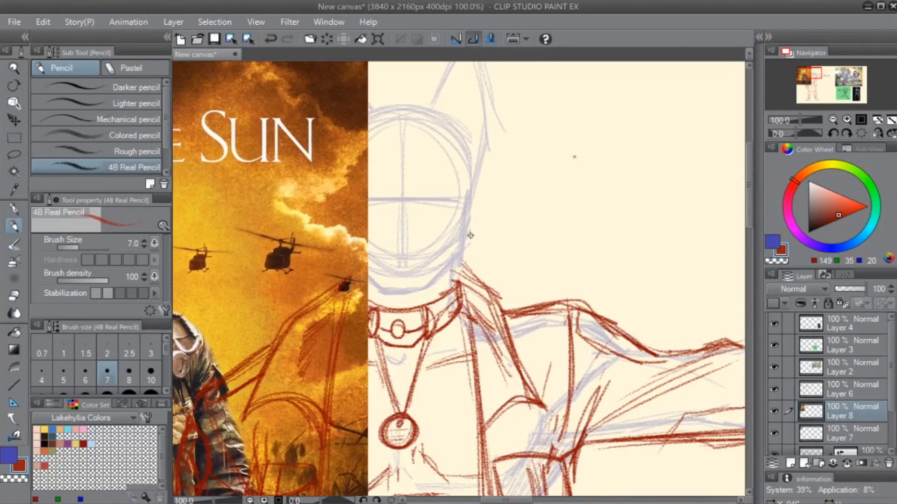
scroll(470, 243, "down", 2)
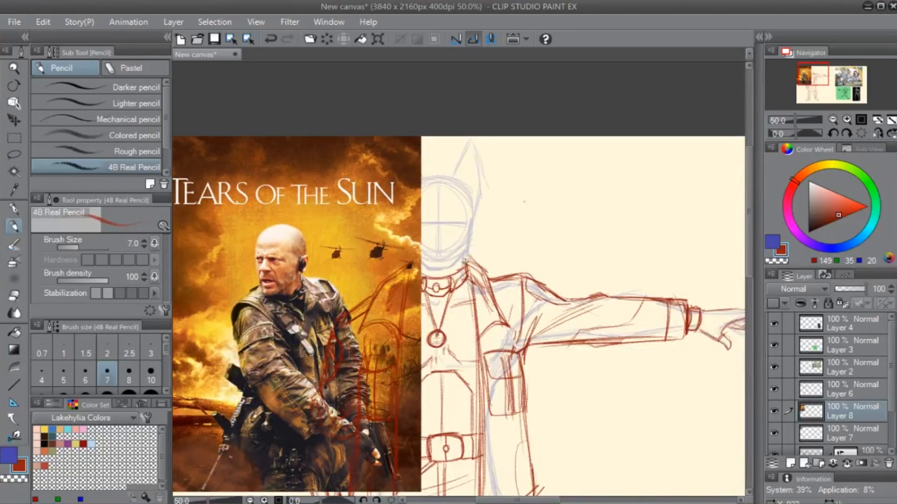
key("k")
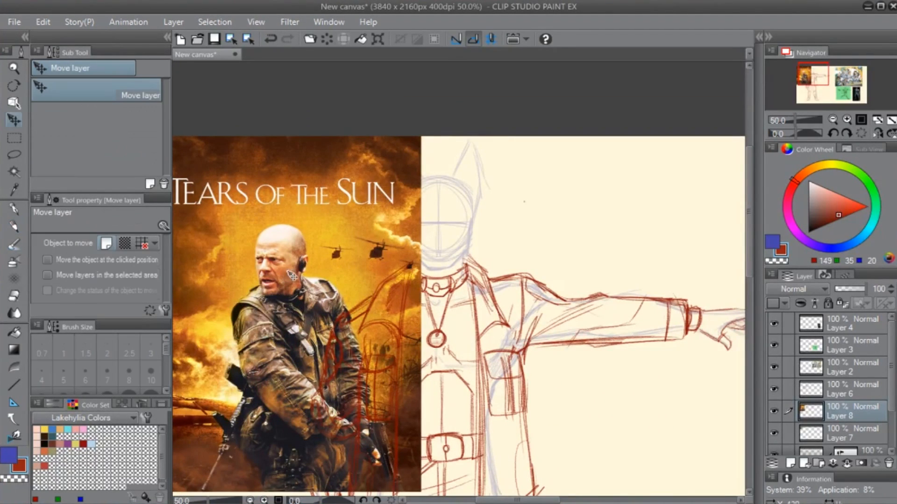
left_click_drag(286, 279, 589, 305)
left_click_drag(221, 195, 271, 206)
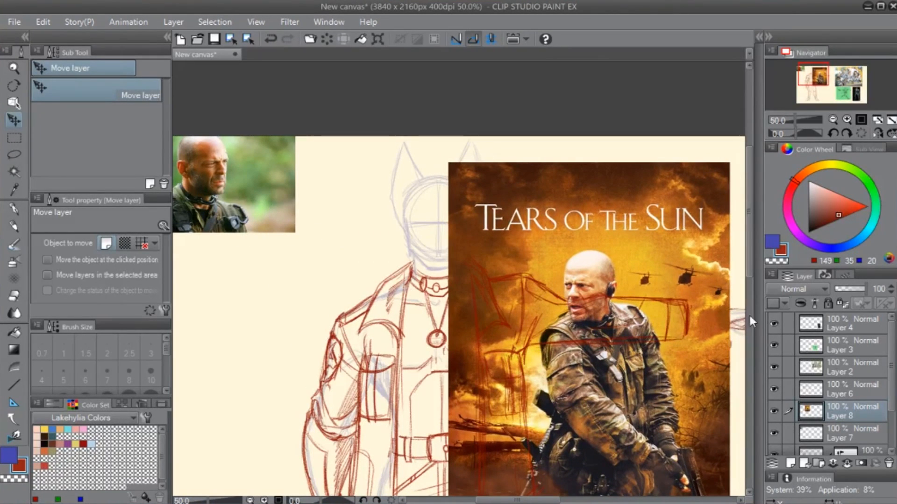
- Place the poster's Layer 8 above Layer 6 and delete Layer 7 with the small portrait photo
left_click(837, 391)
left_click(774, 389)
left_click(774, 390)
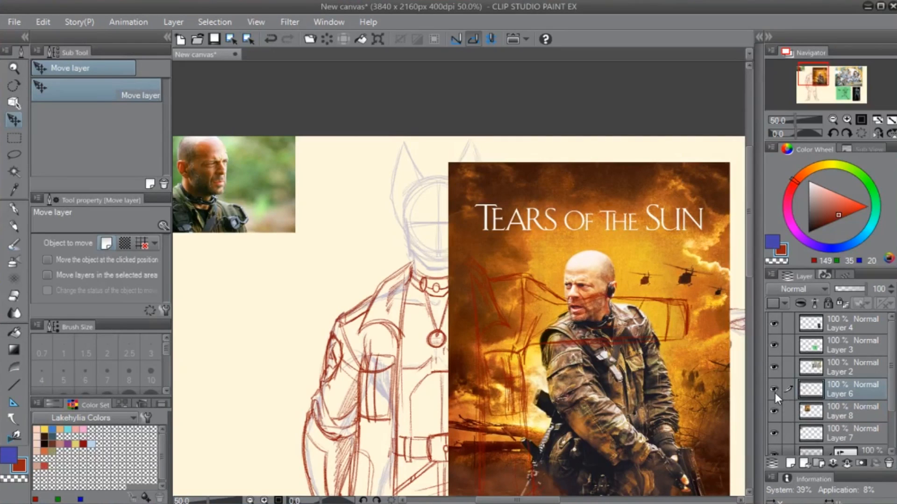
mouse_move(842, 412)
left_mouse_down()
mouse_move(847, 380)
mouse_move(836, 414)
left_mouse_up()
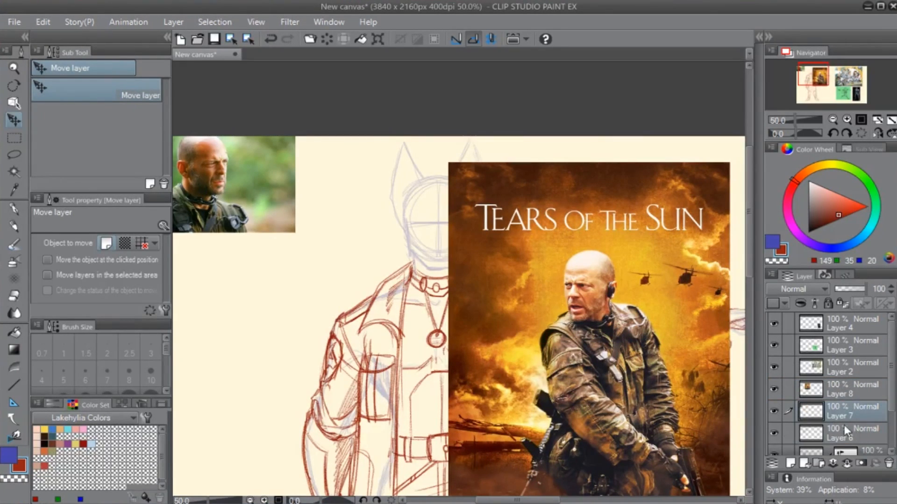
left_click(887, 464)
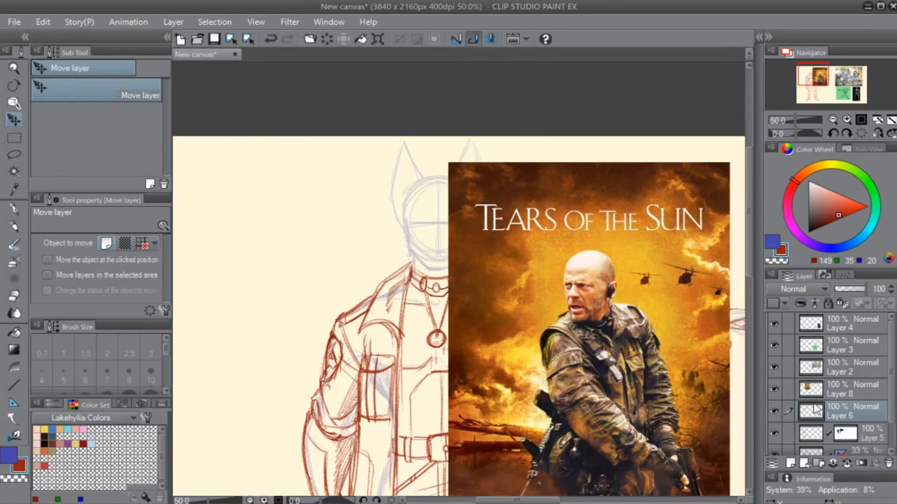
- Circle the soldier's earpiece on the poster in blue with the inker pen and add an arrow pointing at it
left_click(842, 394)
left_click_drag(593, 377, 490, 303)
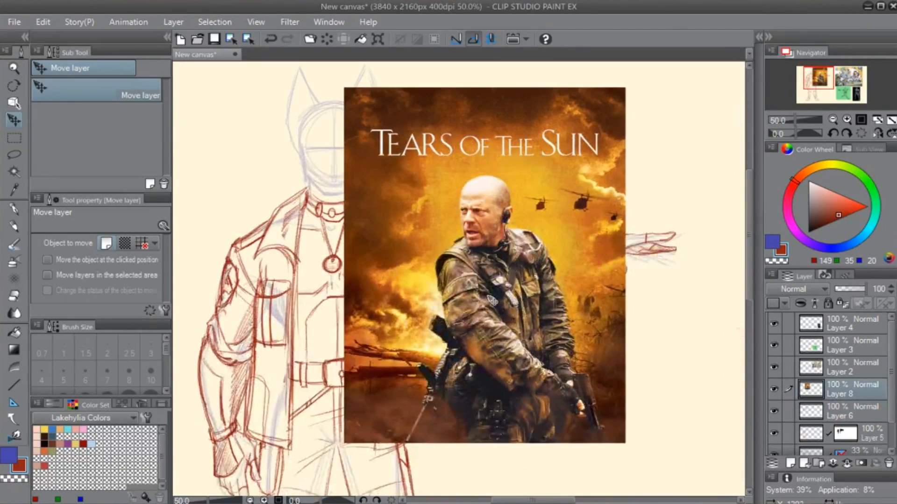
scroll(489, 303, "up", 3)
left_click_drag(594, 158, 452, 341)
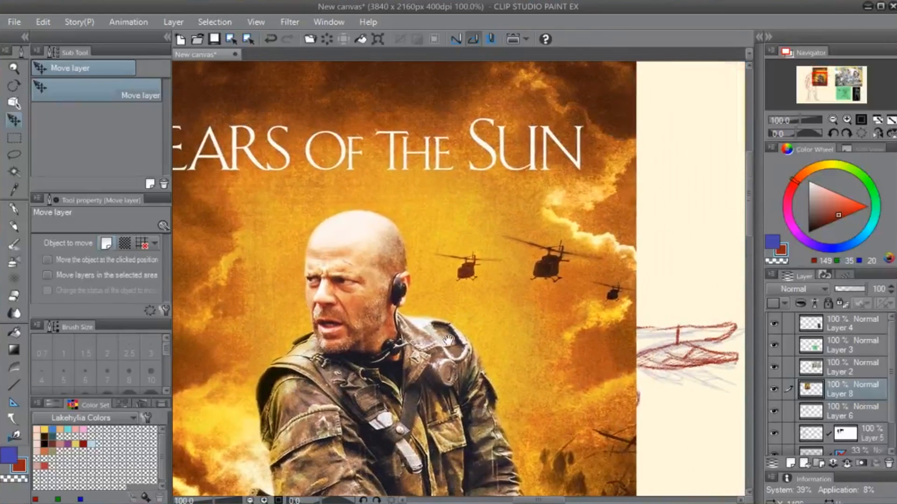
scroll(453, 346, "up", 2)
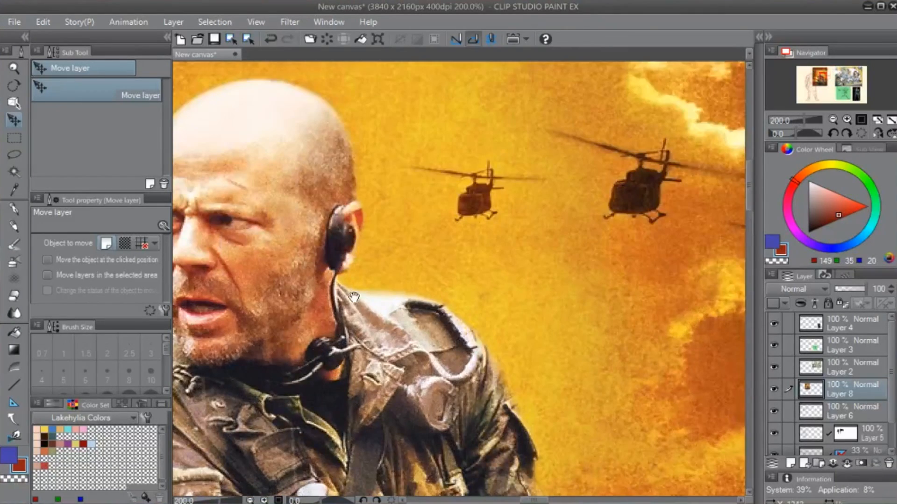
key("p")
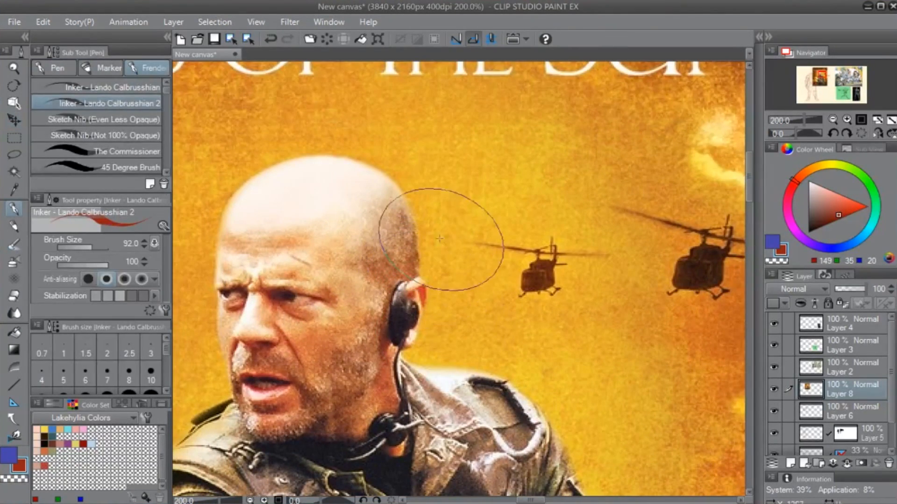
mouse_move(449, 229)
left_mouse_down()
mouse_move(415, 235)
mouse_move(355, 387)
mouse_move(448, 355)
left_mouse_up()
key("ctrl+z")
key("x")
left_click_drag(520, 208, 487, 209, "ctrl+alt")
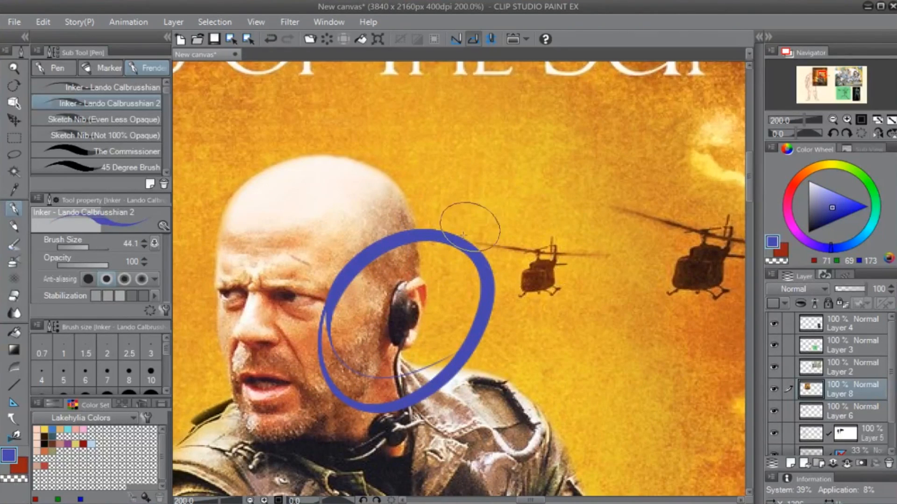
mouse_move(624, 163)
left_mouse_down()
mouse_move(497, 200)
mouse_move(502, 173)
mouse_move(553, 193)
left_mouse_up()
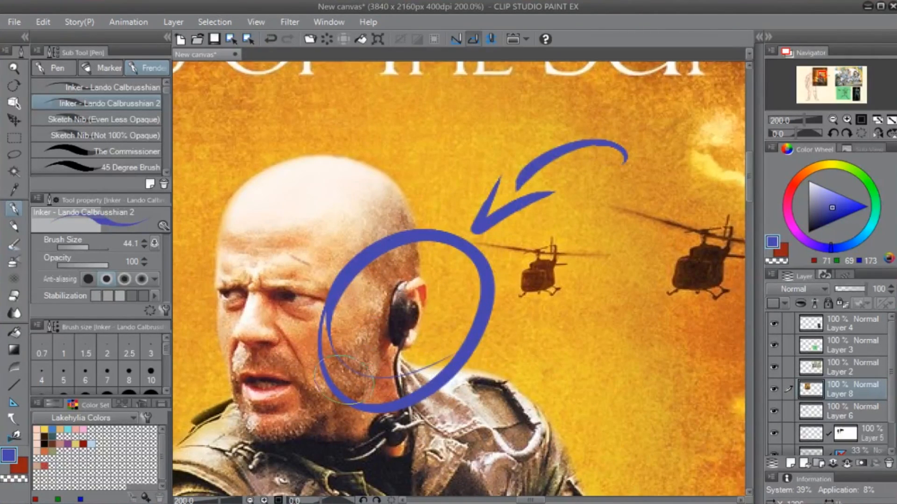
- Handwrite the label "EAR PIECE" in blue capitals beside the arrow on the poster
left_click_drag(421, 398, 422, 355)
mouse_move(533, 212)
left_mouse_down()
mouse_move(517, 281)
mouse_move(586, 277)
mouse_move(600, 252)
mouse_move(633, 276)
left_mouse_up()
left_click_drag(530, 302, 537, 362)
left_click_drag(528, 303, 535, 329)
left_click_drag(575, 299, 571, 369)
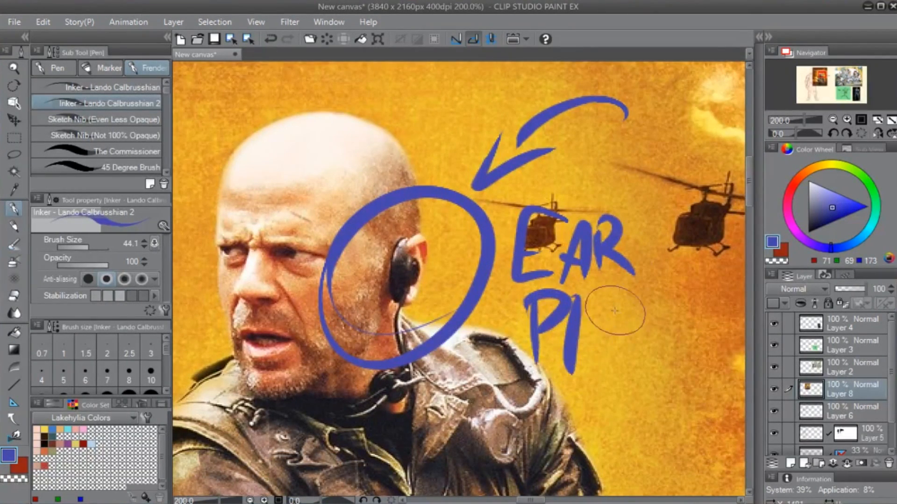
left_click_drag(617, 303, 622, 367)
left_click_drag(594, 341, 629, 336)
left_click_drag(667, 304, 666, 363)
mouse_move(708, 299)
left_mouse_down()
mouse_move(672, 306)
mouse_move(700, 349)
left_mouse_up()
left_click_drag(675, 337, 701, 331)
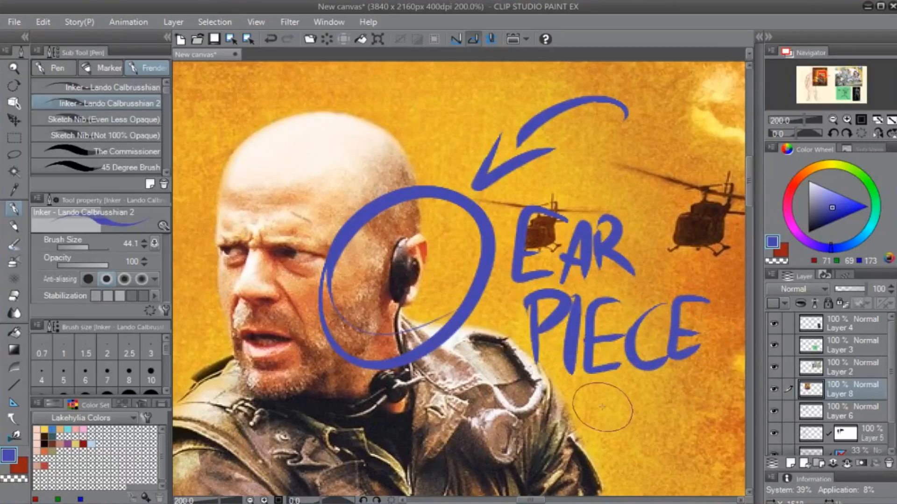
- Undo the blue earpiece lettering, arrow and circle on the poster
mouse_move(508, 408)
left_mouse_down()
mouse_move(532, 367)
mouse_move(490, 346)
left_mouse_up()
key("ctrl+z")
key("ctrl+z")
key("ctrl+z")
key("ctrl+z")
key("ctrl+z")
key("ctrl+z")
key("ctrl+z")
key("ctrl+z")
key("ctrl+z")
key("ctrl+z")
key("ctrl+z")
key("ctrl+z")
key("ctrl+z")
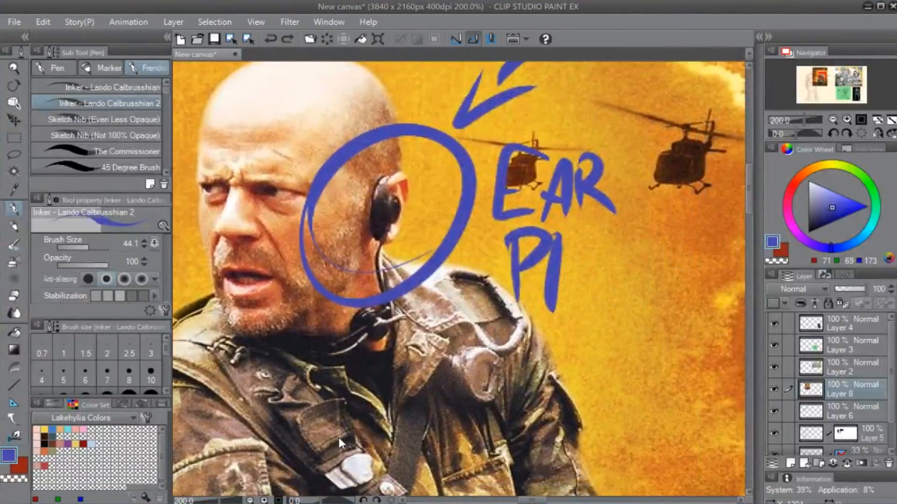
key("ctrl+z")
key("ctrl+z")
key("ctrl+z")
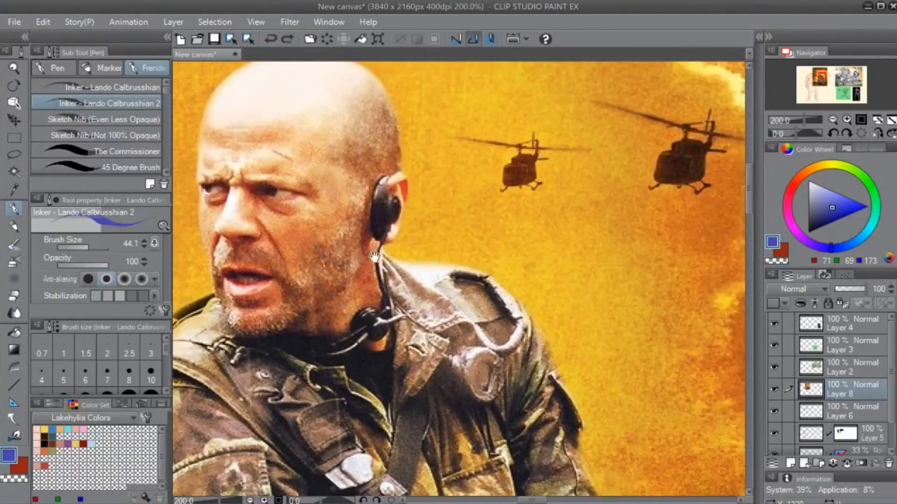
- Circle the microphone band around the soldier's neck in blue and draw an arrow pointing at it
mouse_move(451, 180)
left_mouse_down()
mouse_move(534, 192)
mouse_move(563, 210)
left_mouse_up()
mouse_move(552, 283)
left_mouse_down()
mouse_move(455, 318)
mouse_move(583, 308)
left_mouse_up()
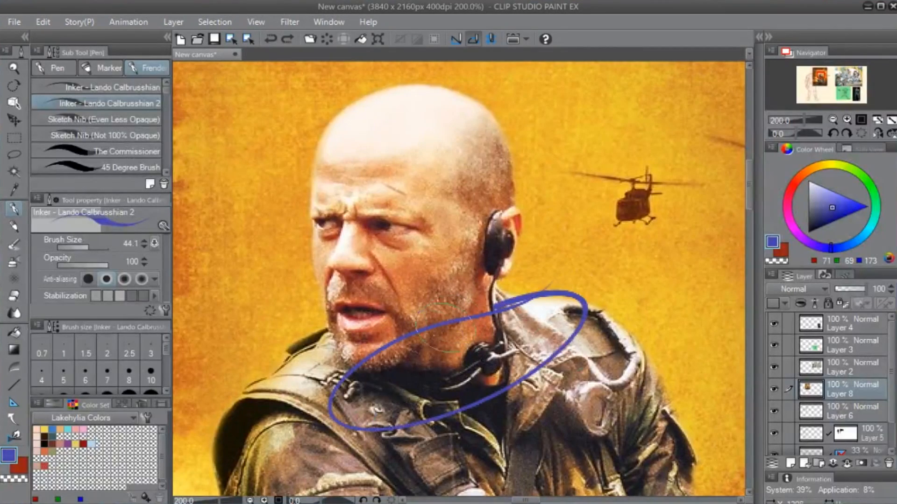
mouse_move(682, 216)
left_mouse_down()
mouse_move(617, 277)
mouse_move(519, 337)
left_mouse_up()
mouse_move(574, 278)
left_mouse_down()
mouse_move(546, 305)
mouse_move(581, 329)
left_mouse_up()
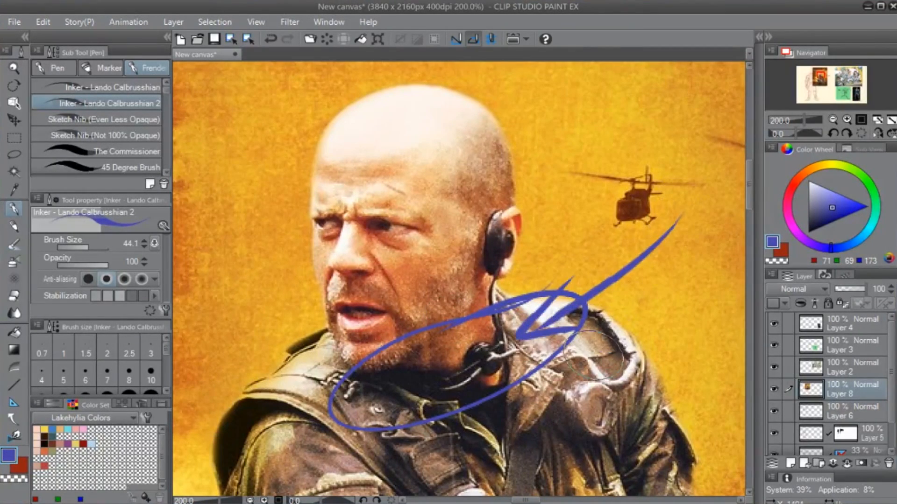
- Handwrite a blue label beginning with "Vocal" next to the arrow on the poster
left_click_drag(666, 234, 545, 260)
mouse_move(559, 172)
left_mouse_down()
mouse_move(583, 163)
mouse_move(605, 187)
left_mouse_up()
mouse_move(652, 185)
left_mouse_down()
mouse_move(628, 200)
mouse_move(705, 215)
left_mouse_up()
left_click_drag(717, 152, 715, 217)
left_click_drag(626, 320, 558, 315)
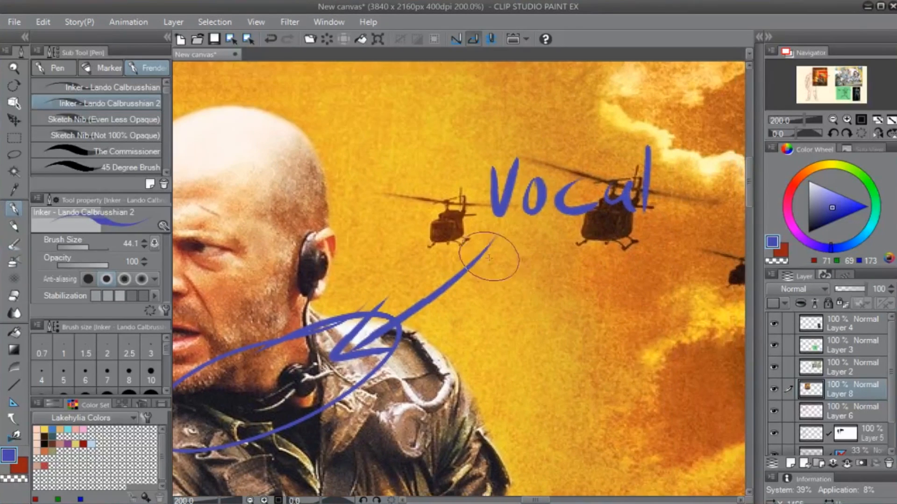
mouse_move(520, 256)
left_mouse_down()
mouse_move(521, 292)
mouse_move(535, 281)
left_mouse_up()
left_click_drag(553, 246, 560, 301)
mouse_move(586, 277)
left_mouse_down()
mouse_move(579, 292)
mouse_move(592, 300)
left_mouse_up()
mouse_move(600, 300)
left_mouse_down()
mouse_move(624, 270)
mouse_move(641, 270)
left_mouse_up()
- Undo the blue "Vocal" lettering, arrow and neck circle on the poster
key("ctrl+z")
key("ctrl+z")
key("ctrl+z")
key("ctrl+z")
key("ctrl+z")
key("ctrl+z")
key("ctrl+z")
key("ctrl+z")
key("ctrl+z")
key("ctrl+z")
key("ctrl+z")
key("ctrl+z")
key("ctrl+z")
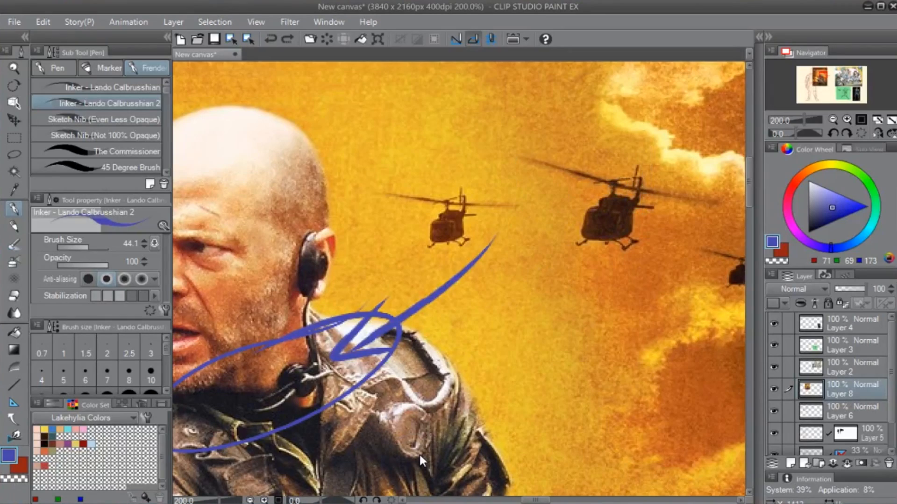
key("ctrl+z")
key("ctrl+z")
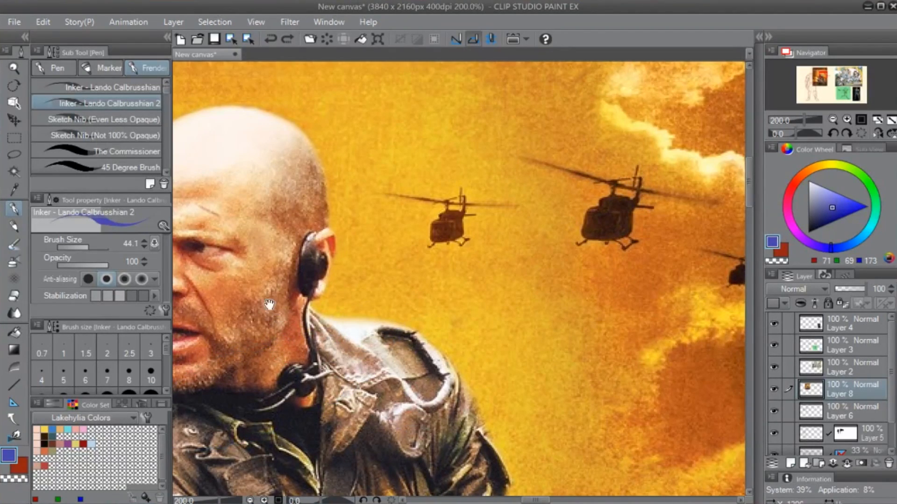
- Hide the poster on Layer 8, make Layer 6 active and return to the red 4B Real Pencil
left_click_drag(262, 299, 339, 268)
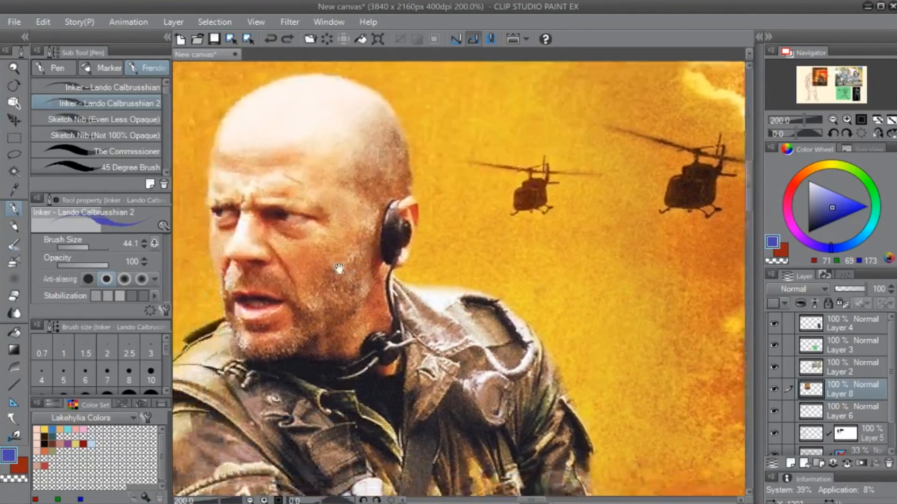
left_click(776, 389)
left_click(827, 411)
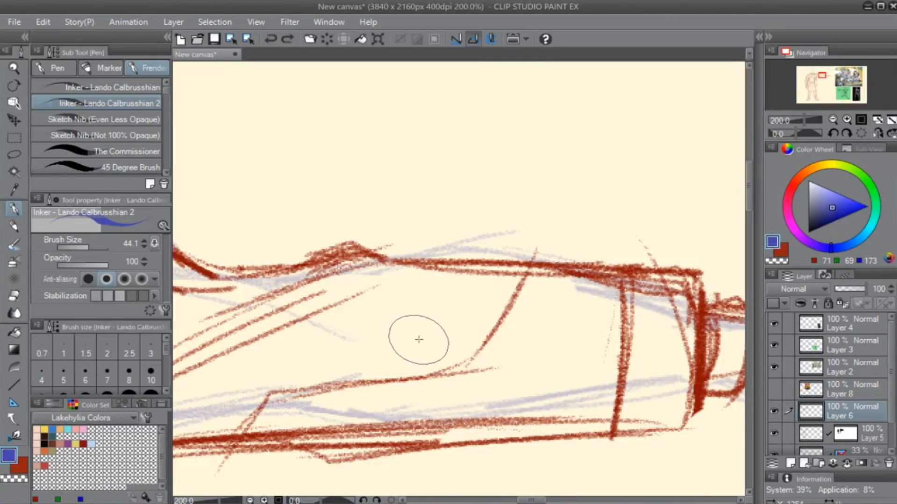
scroll(389, 375, "down", 2)
left_click_drag(321, 361, 622, 367)
key("x")
key("p")
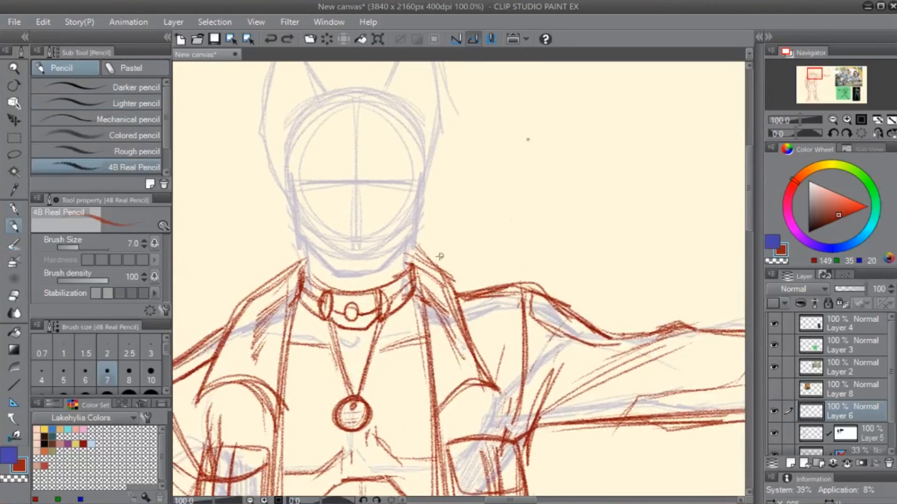
- Erase the round pendant at the tip of the cord on Layer 5 with the hard eraser
left_click_drag(395, 343, 397, 291)
key("e")
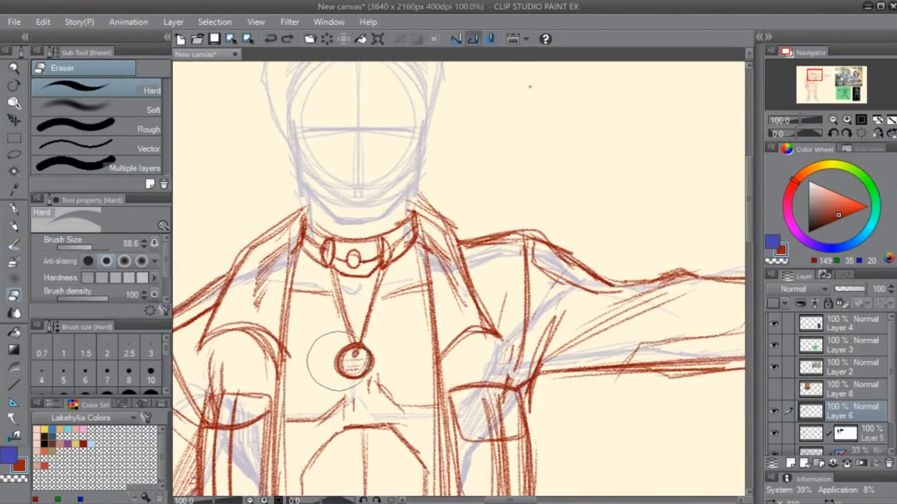
left_click(841, 434)
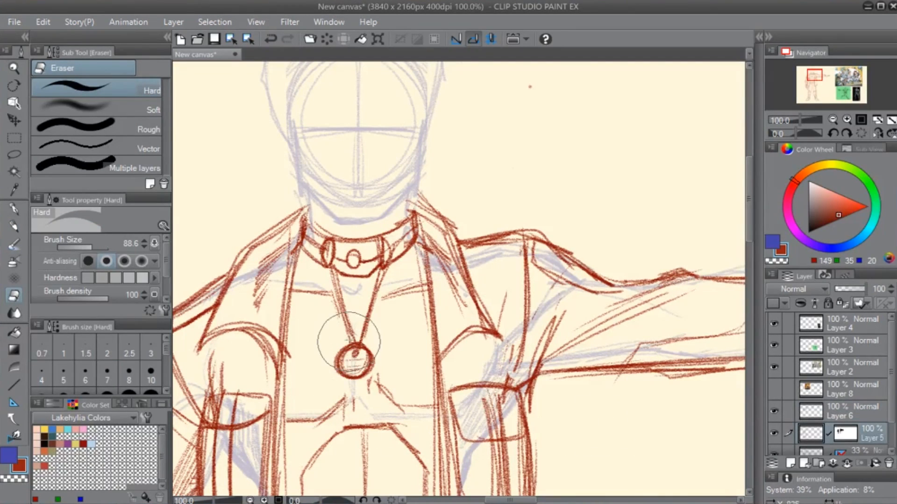
mouse_move(341, 342)
left_mouse_down()
mouse_move(336, 359)
mouse_move(376, 339)
mouse_move(347, 388)
left_mouse_up()
- Draw a rectangular dog tag with a small hole at the cord's tip, replacing its horizontal text lines with vertical ones
key("p")
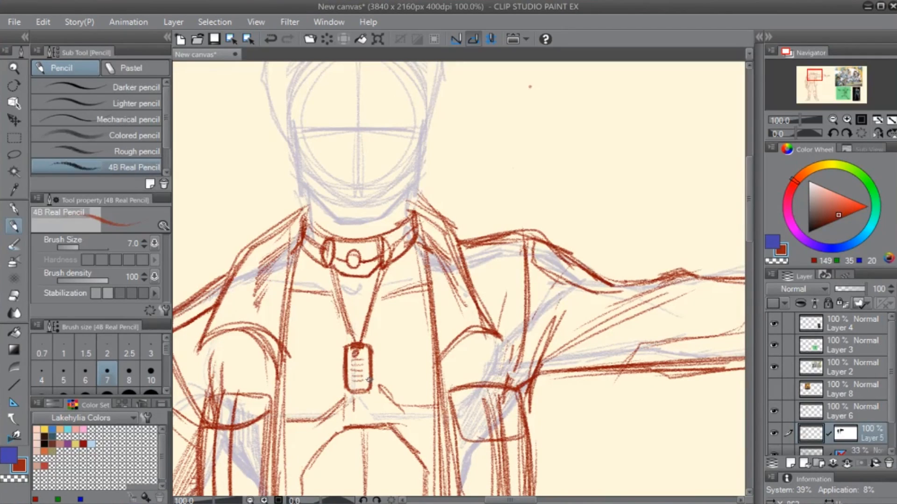
key("ctrl+z")
key("ctrl+z")
key("ctrl+z")
key("ctrl+z")
key("ctrl+z")
left_click_drag(358, 353, 351, 392)
- Sketch lines down the jacket lapel on the outstretched-arm side on Layer 6 and erase the stray parts
mouse_move(425, 274)
left_mouse_down()
mouse_move(470, 338)
mouse_move(529, 307)
left_mouse_up()
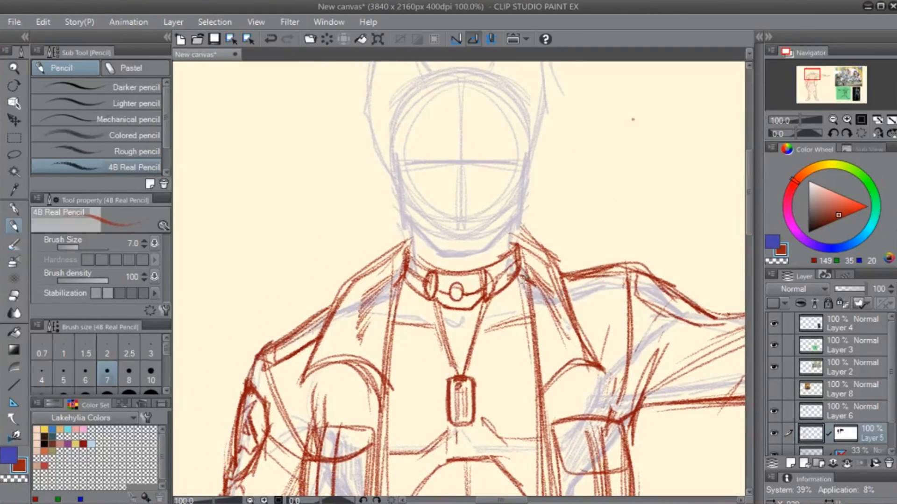
left_click_drag(517, 254, 528, 376)
key("ctrl+z")
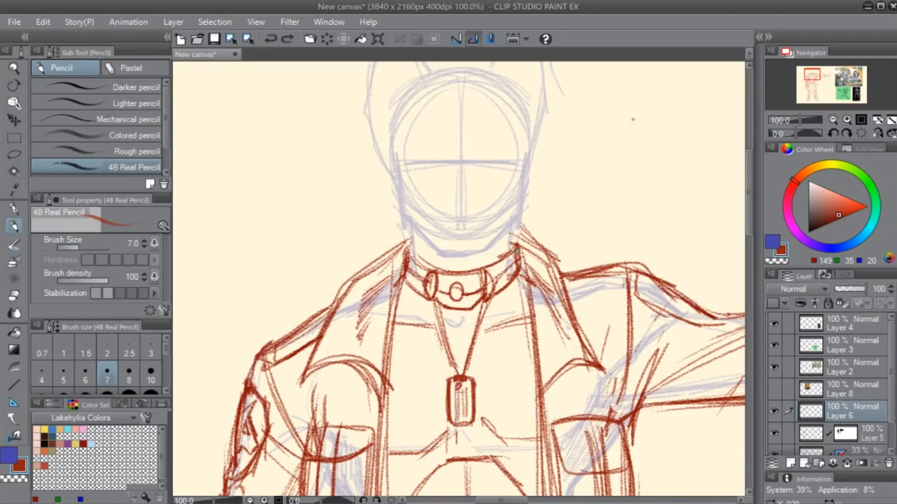
left_click_drag(517, 252, 538, 357)
left_click_drag(521, 272, 542, 393)
key("e")
mouse_move(538, 277)
left_mouse_down()
mouse_move(550, 331)
mouse_move(545, 299)
mouse_move(531, 308)
mouse_move(550, 268)
left_mouse_up()
key("space")
left_click_drag(535, 378, 368, 339)
left_click_drag(387, 215, 427, 316)
- Redraw the collar and lapel edge on the outstretched-arm side with repeated red strokes from the neck to the chest
key("p")
left_click_drag(359, 196, 439, 308)
left_click_drag(390, 221, 444, 348)
left_click_drag(403, 318, 446, 359)
left_click_drag(416, 285, 440, 339)
left_click_drag(360, 209, 386, 243)
mouse_move(363, 215)
left_mouse_down()
mouse_move(388, 254)
mouse_move(396, 288)
left_mouse_up()
left_click_drag(329, 264, 469, 233)
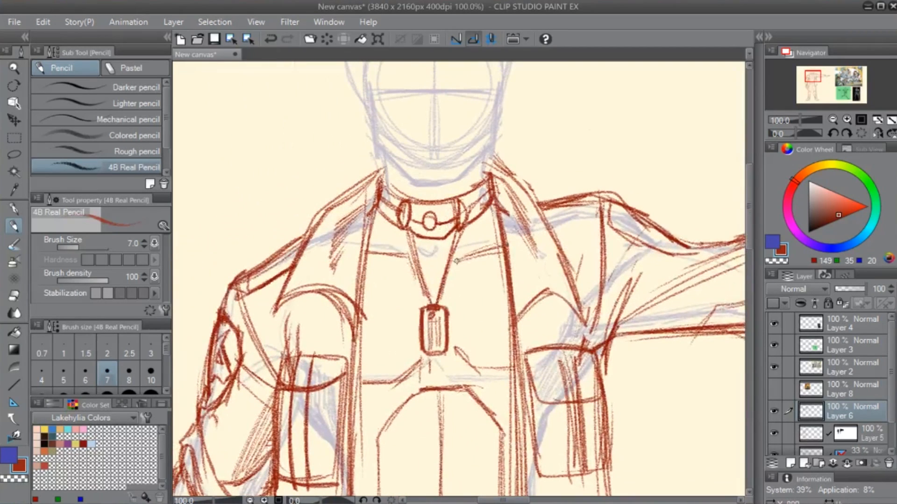
- Erase the short chest line beside the dog tag on Layer 5 with the hard eraser, then return to the 4B Real Pencil
scroll(427, 223, "down", 1)
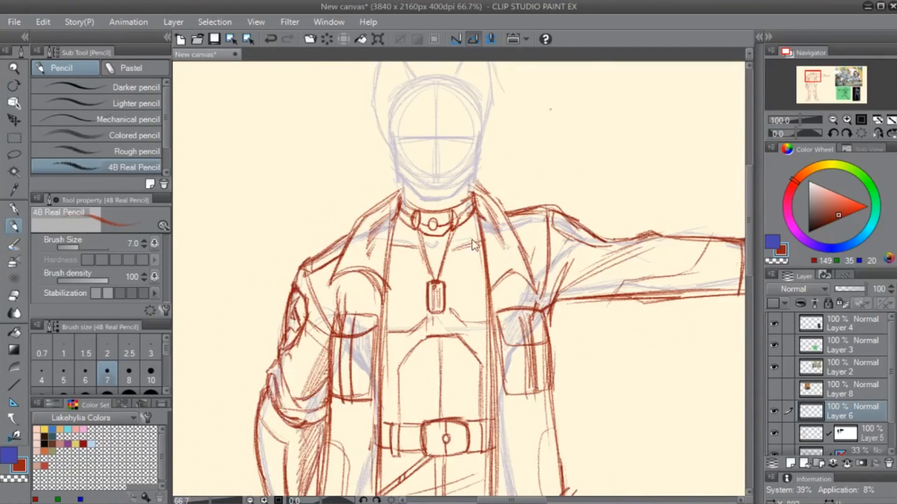
left_click_drag(529, 358, 523, 204)
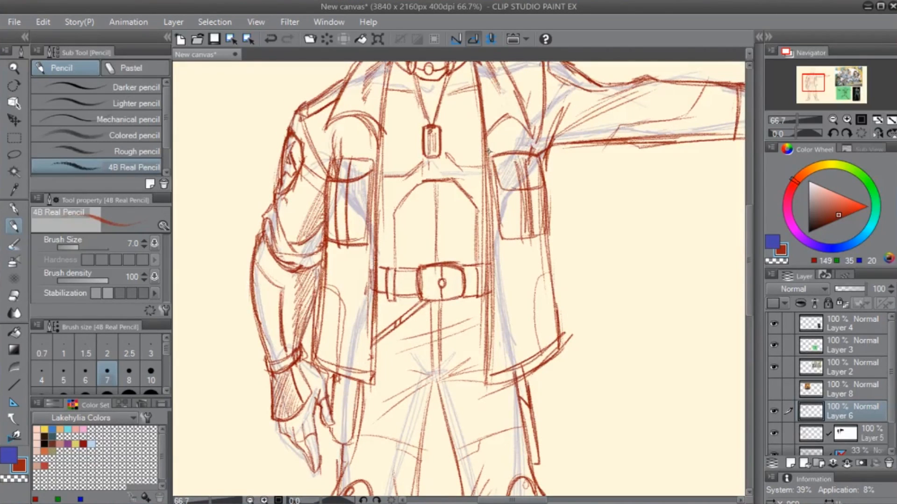
mouse_move(416, 172)
left_mouse_down()
mouse_move(406, 272)
mouse_move(377, 365)
mouse_move(389, 304)
left_mouse_up()
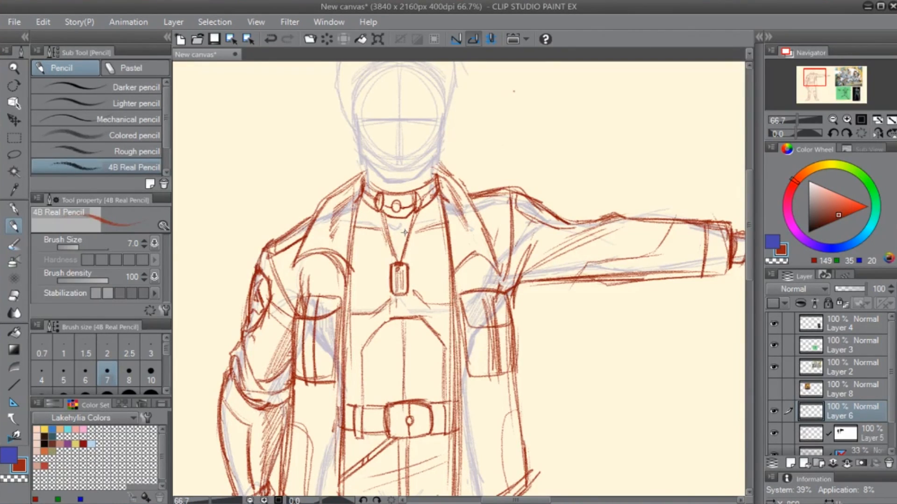
key("e")
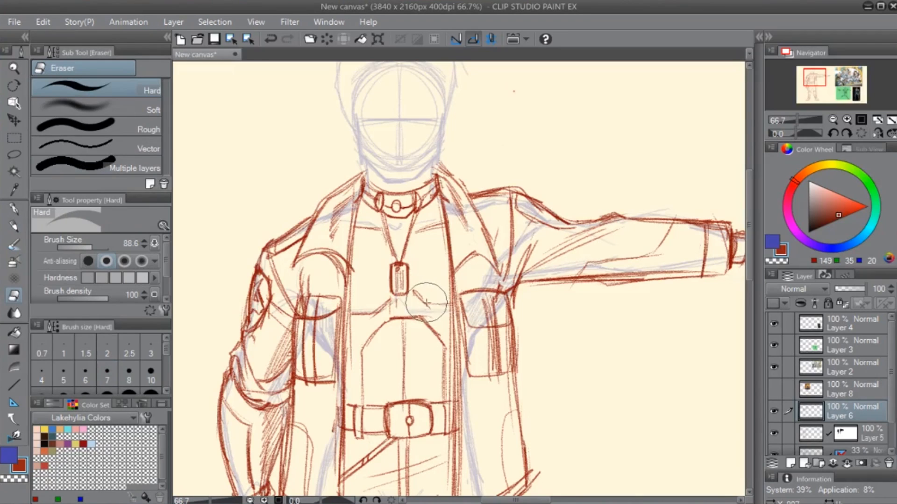
left_click(813, 441)
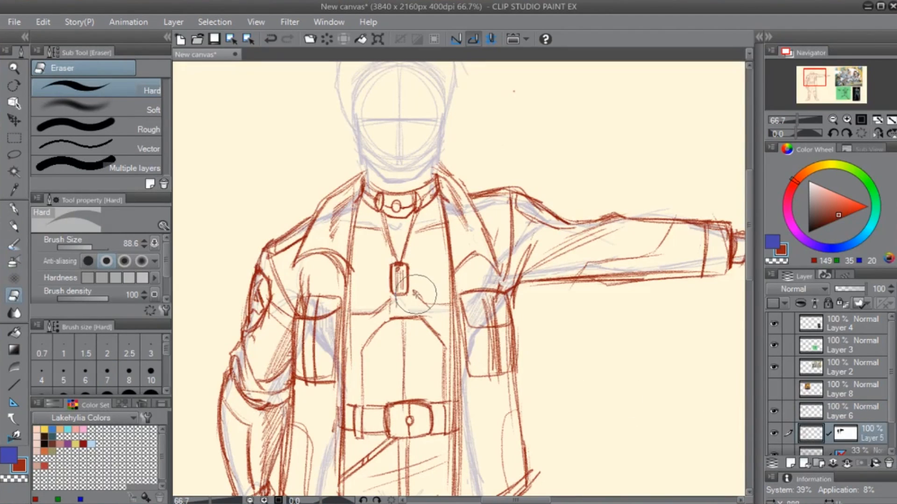
key("p")
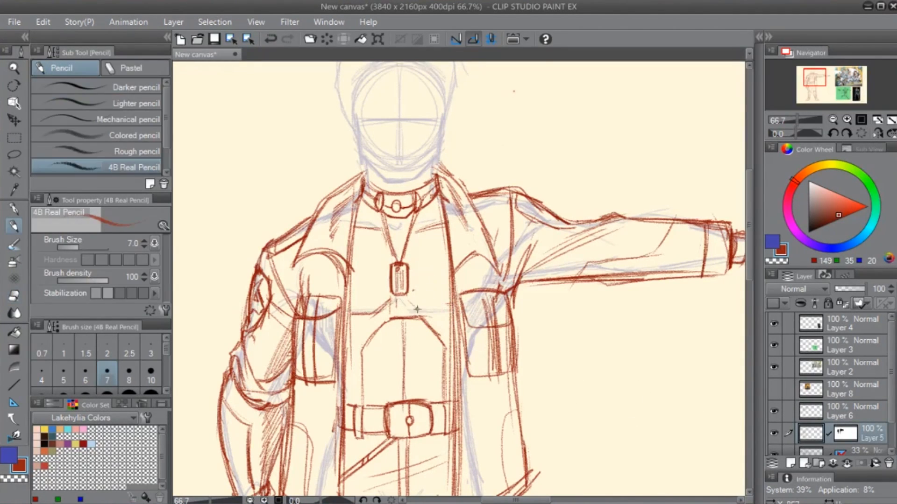
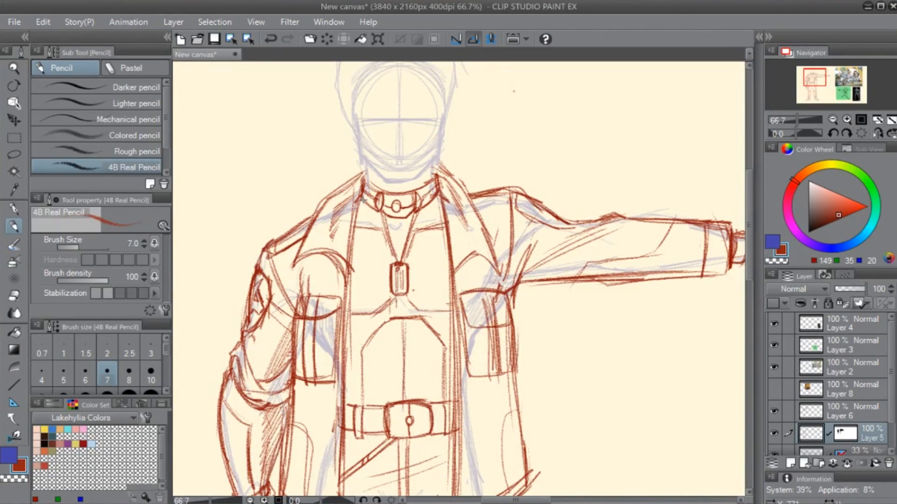
scroll(363, 200, "down", 1)
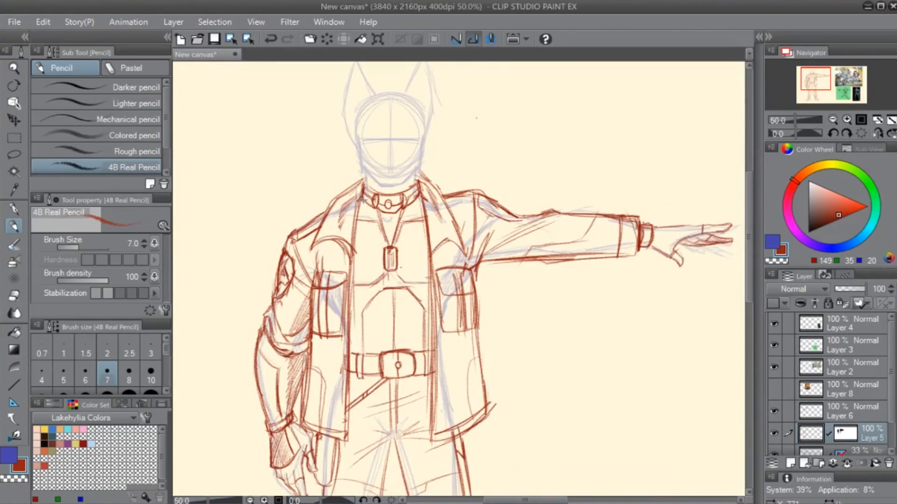
left_click_drag(481, 384, 468, 252)
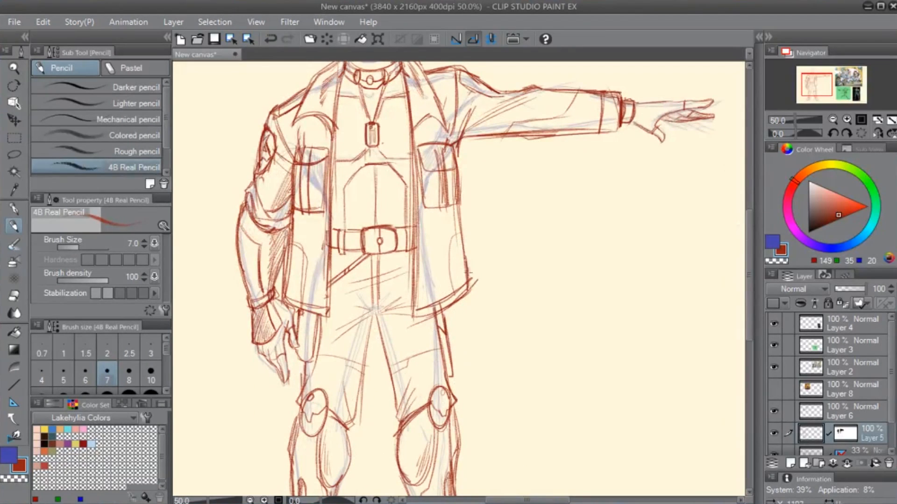
key("p")
left_click_drag(495, 209, 527, 307)
left_click(529, 326)
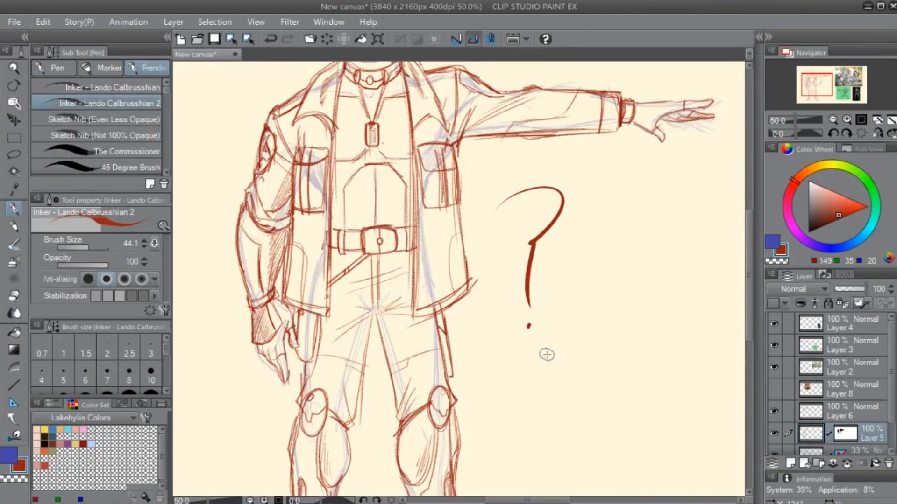
left_click_drag(577, 380, 467, 409)
key("ctrl+z")
key("ctrl+z")
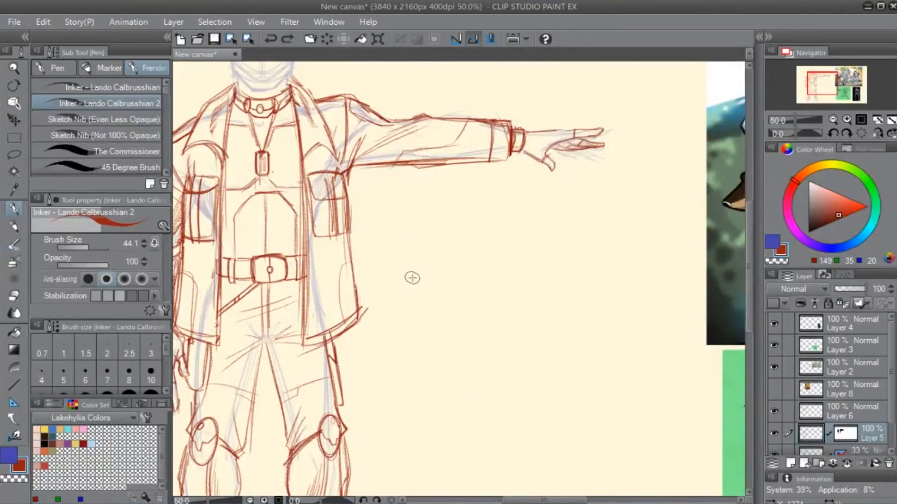
- Sketch a small cartoon head with wavy short hair and one ear below the outstretched arm, using the 4B Real Pencil
scroll(470, 219, "up", 1)
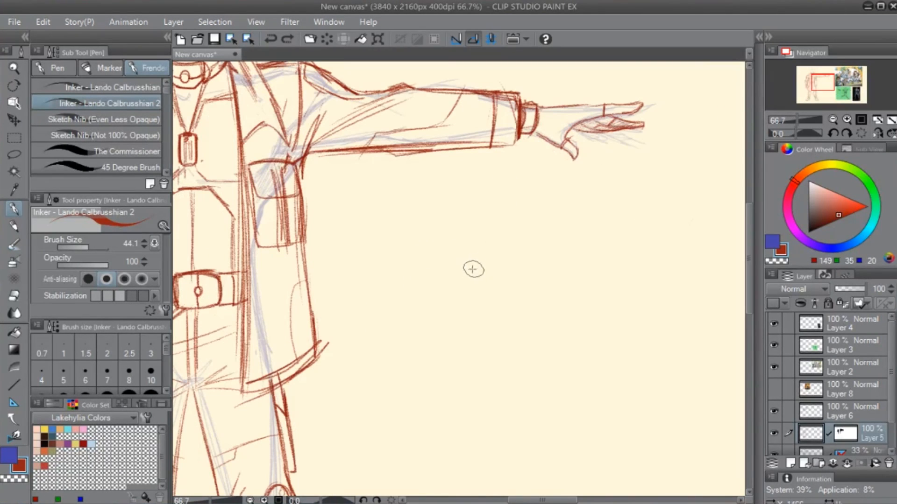
key("p")
mouse_move(429, 280)
left_mouse_down()
mouse_move(470, 282)
mouse_move(419, 329)
mouse_move(427, 348)
left_mouse_up()
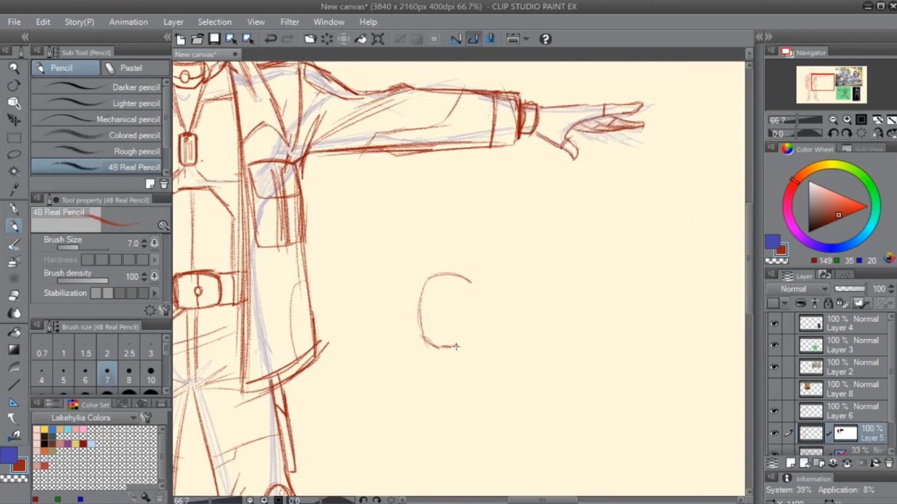
mouse_move(466, 277)
left_mouse_down()
mouse_move(475, 319)
mouse_move(484, 308)
mouse_move(481, 332)
left_mouse_up()
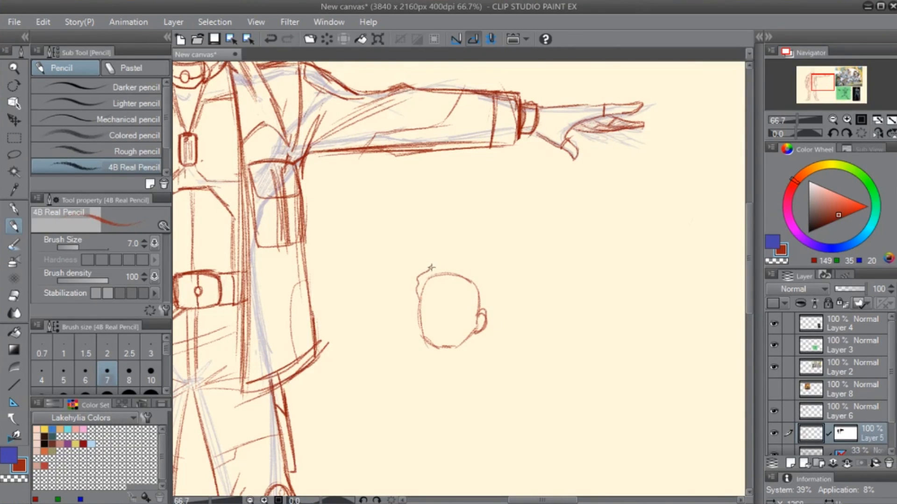
left_click_drag(482, 290, 487, 309)
key("e")
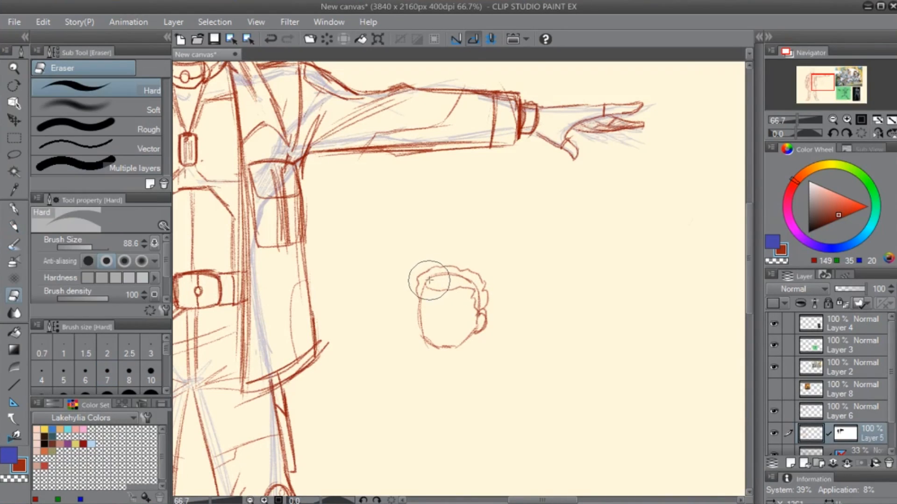
key("p")
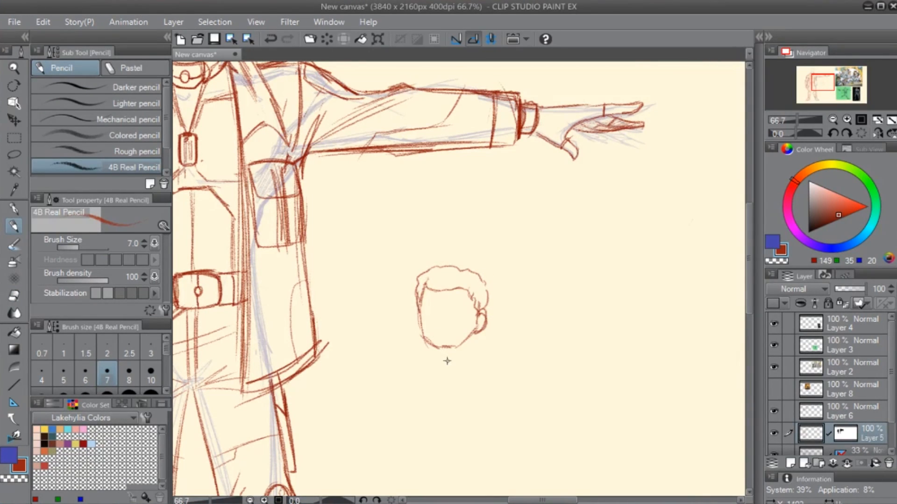
- Add boxy eyes with brows, a nose and a wide slanted mouth to the doodled head, and hatch its hair
scroll(445, 336, "up", 1)
mouse_move(400, 295)
left_mouse_down()
mouse_move(426, 289)
mouse_move(400, 293)
mouse_move(405, 311)
mouse_move(447, 290)
mouse_move(444, 313)
mouse_move(447, 290)
mouse_move(475, 301)
mouse_move(455, 313)
mouse_move(409, 285)
mouse_move(469, 288)
mouse_move(446, 287)
mouse_move(493, 274)
mouse_move(484, 260)
mouse_move(487, 281)
mouse_move(501, 255)
mouse_move(499, 290)
left_mouse_up()
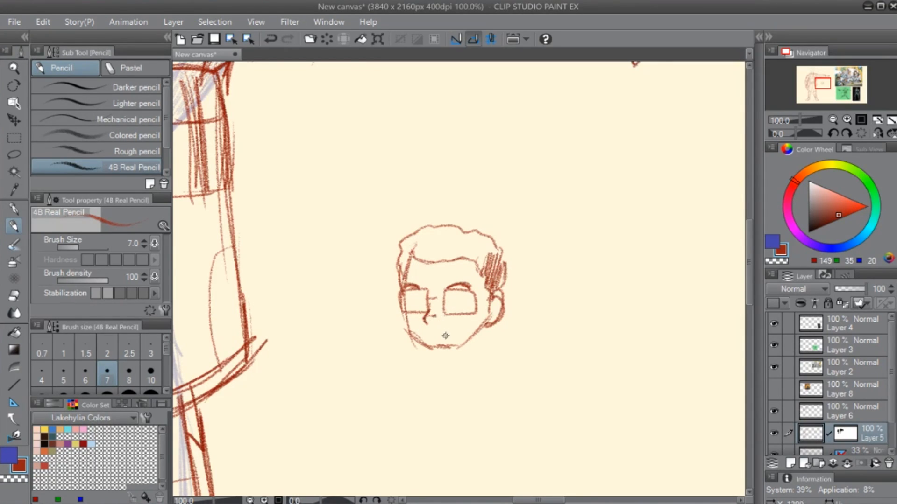
mouse_move(491, 314)
left_mouse_down()
mouse_move(472, 339)
mouse_move(432, 350)
left_mouse_up()
mouse_move(402, 311)
left_mouse_down()
mouse_move(422, 345)
mouse_move(434, 344)
mouse_move(515, 304)
left_mouse_up()
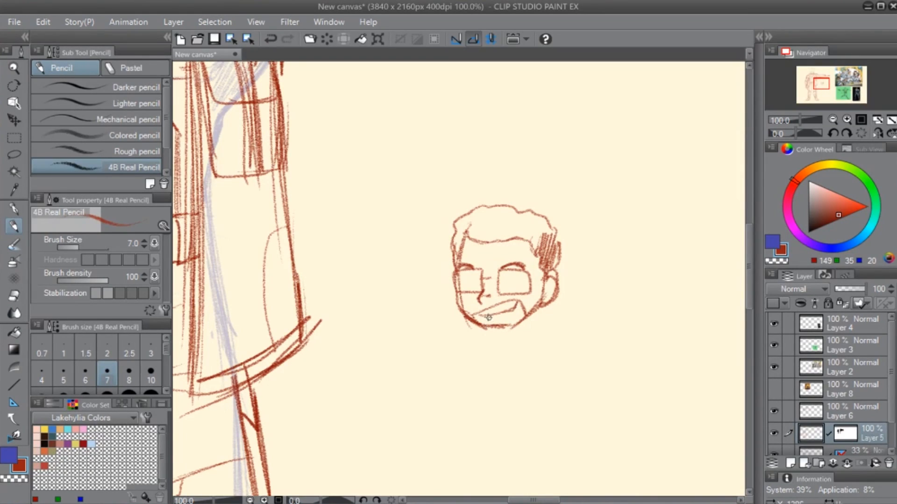
mouse_move(454, 248)
left_mouse_down()
mouse_move(456, 229)
mouse_move(477, 218)
mouse_move(469, 237)
mouse_move(488, 227)
mouse_move(484, 240)
mouse_move(505, 222)
mouse_move(500, 233)
mouse_move(509, 234)
mouse_move(525, 222)
mouse_move(537, 243)
left_mouse_up()
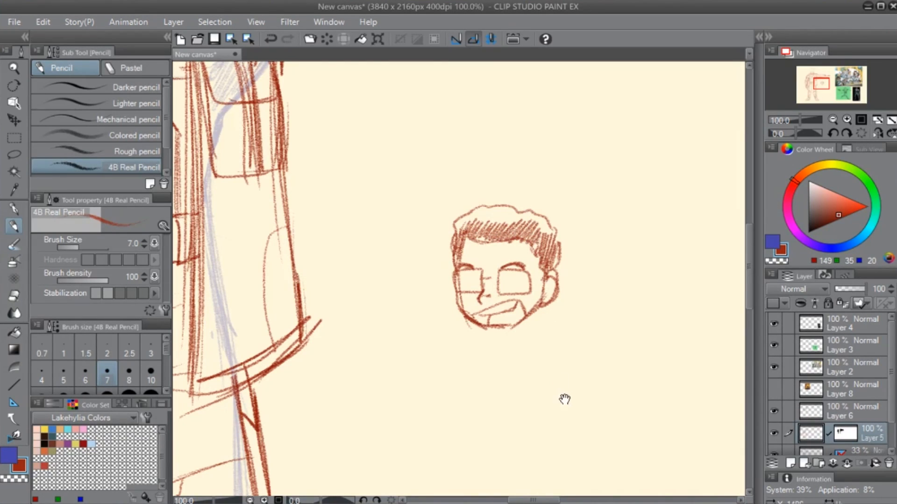
left_click_drag(565, 399, 533, 339)
left_click_drag(540, 261, 506, 294)
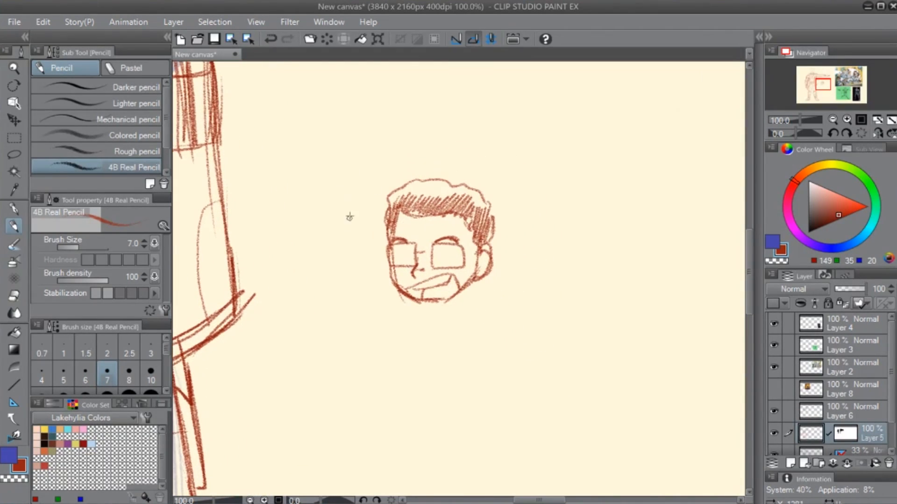
- Sketch the doodle's shoulders, sleeve edges and neck, with vertical lines on both sides of the head
mouse_move(353, 177)
left_mouse_down()
mouse_move(356, 300)
mouse_move(354, 289)
left_mouse_up()
left_click_drag(551, 203, 543, 303)
mouse_move(540, 183)
left_mouse_down()
mouse_move(536, 321)
mouse_move(543, 294)
left_mouse_up()
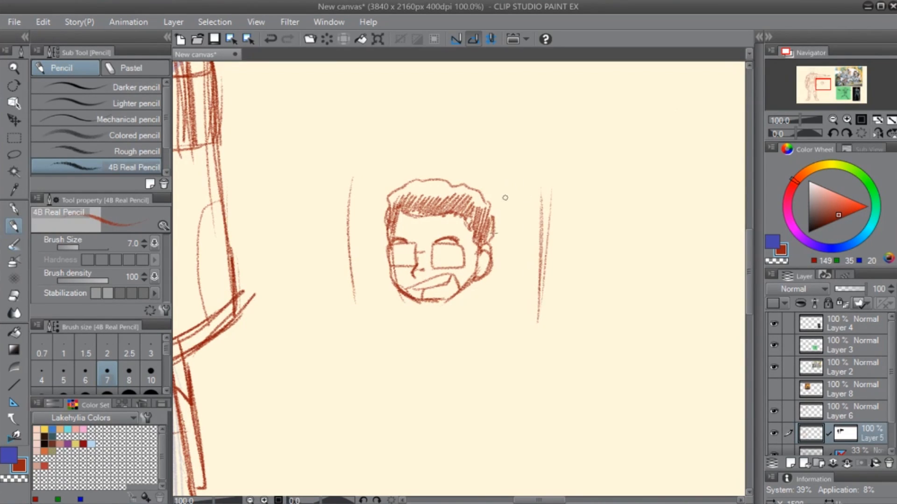
left_click_drag(347, 227, 368, 349)
mouse_move(388, 239)
left_mouse_down()
mouse_move(330, 279)
mouse_move(351, 327)
left_mouse_up()
left_click_drag(331, 285, 370, 349)
left_click_drag(346, 311, 366, 349)
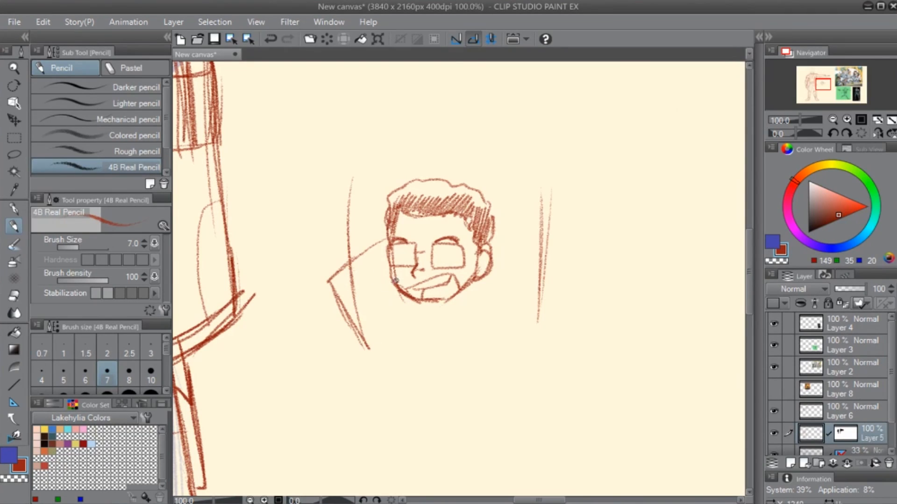
mouse_move(396, 284)
left_mouse_down()
mouse_move(390, 324)
mouse_move(391, 317)
left_mouse_up()
mouse_move(490, 245)
left_mouse_down()
mouse_move(566, 235)
mouse_move(538, 335)
left_mouse_up()
left_click_drag(559, 254, 541, 320)
left_click_drag(491, 260, 473, 311)
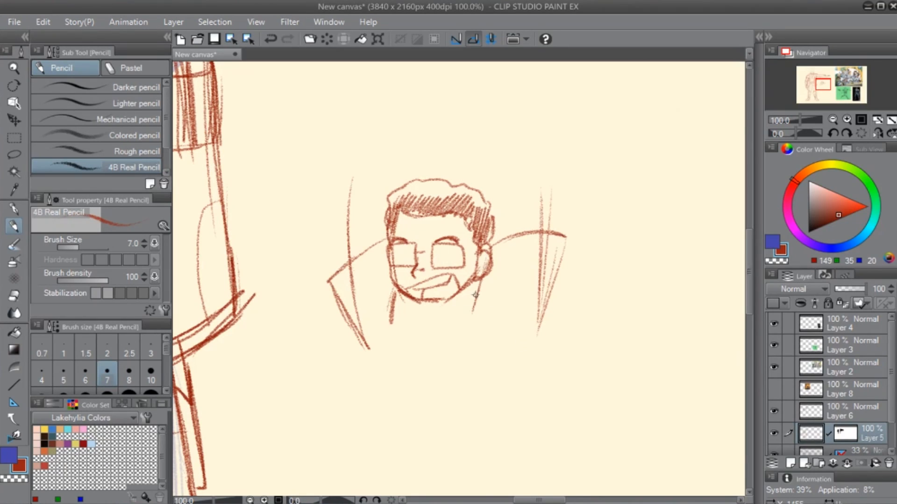
mouse_move(415, 316)
left_mouse_down()
mouse_move(439, 323)
mouse_move(467, 299)
mouse_move(426, 341)
left_mouse_up()
- Erase the stray vertical line at one shoulder and draw a raised, rounded arm on each side of the doodled head
key("e")
left_click_drag(355, 275, 358, 315)
key("p")
scroll(374, 260, "up", 3)
mouse_move(349, 361)
left_mouse_down()
mouse_move(352, 276)
mouse_move(387, 260)
mouse_move(404, 292)
left_mouse_up()
left_click_drag(505, 266, 502, 340)
left_click_drag(502, 327, 505, 258)
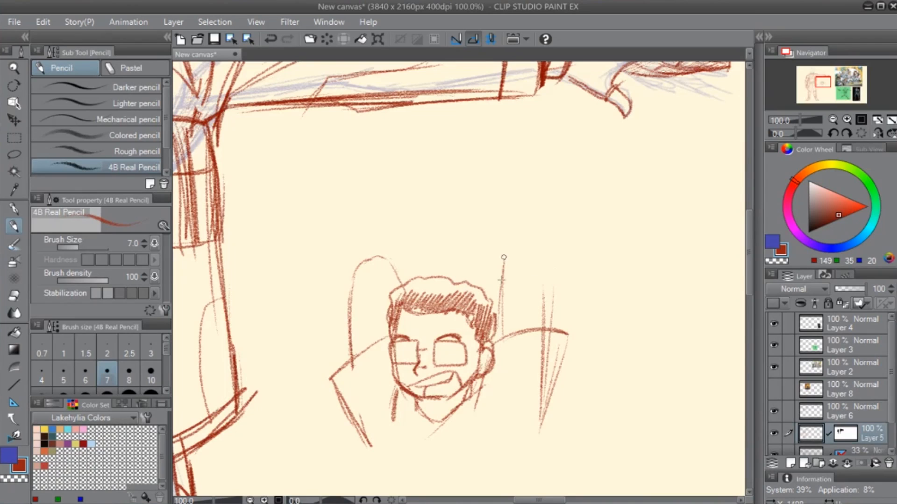
mouse_move(497, 341)
left_mouse_down()
mouse_move(498, 276)
mouse_move(526, 255)
left_mouse_up()
left_click_drag(535, 269, 543, 323)
left_click_drag(534, 265, 542, 333)
- Extend the doodle's torso downward with long side lines and draw a loose neckline with folds below the chin
scroll(535, 270, "down", 3)
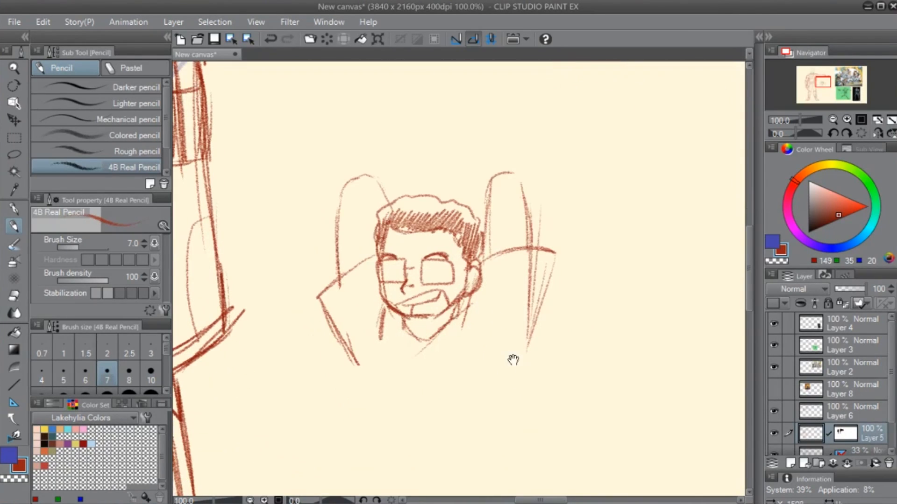
left_click_drag(538, 290, 522, 421)
left_click_drag(357, 369, 356, 457)
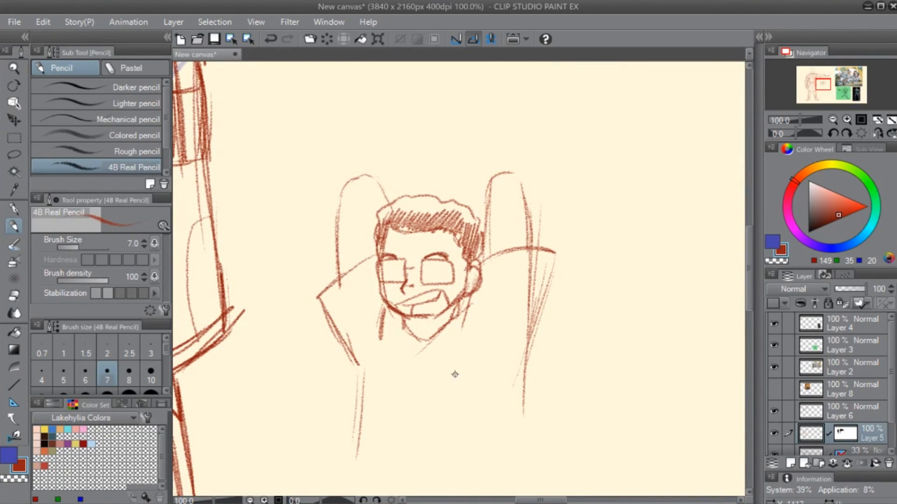
left_click_drag(535, 314, 517, 439)
mouse_move(464, 320)
left_mouse_down()
mouse_move(420, 396)
mouse_move(403, 391)
left_mouse_up()
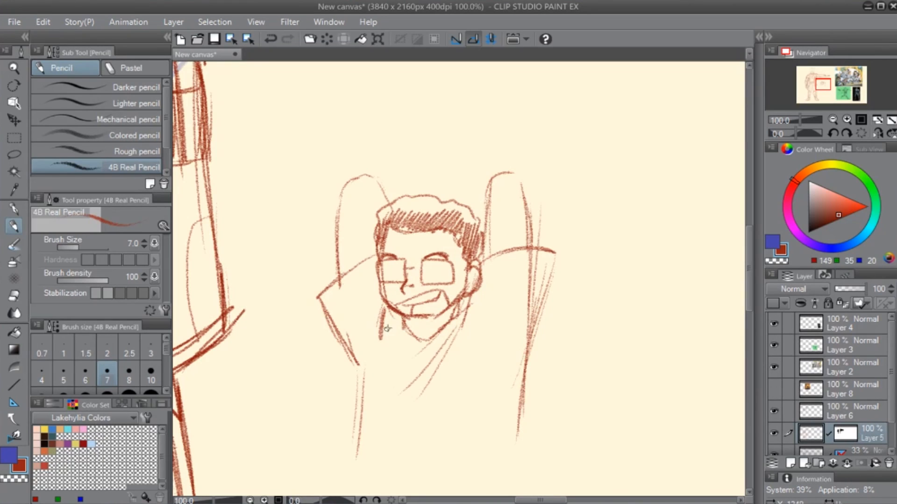
left_click_drag(384, 324, 423, 366)
left_click_drag(432, 413, 445, 335)
left_click_drag(376, 278, 375, 357)
left_click_drag(373, 301, 368, 411)
mouse_move(378, 332)
left_mouse_down()
mouse_move(374, 421)
mouse_move(469, 438)
mouse_move(540, 368)
left_mouse_up()
- Clean up the doodle's torso side with the eraser and redraw it with repeated 4B Real Pencil strokes
key("e")
left_click_drag(550, 289, 522, 398)
key("p")
left_click_drag(559, 215, 525, 318)
left_click_drag(549, 254, 506, 397)
left_click_drag(536, 301, 497, 381)
left_click_drag(425, 284, 373, 427)
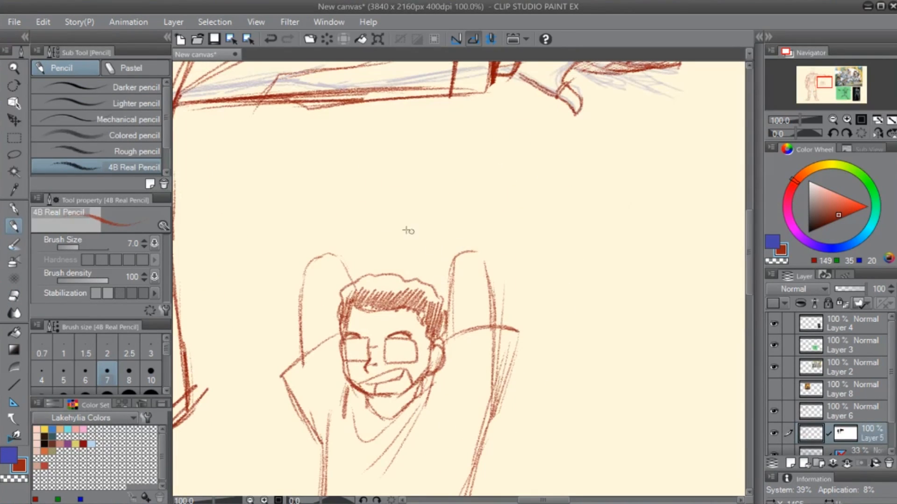
- Draw a large curved motion arrow above each of the doodle's raised arms
left_click_drag(238, 322, 330, 228)
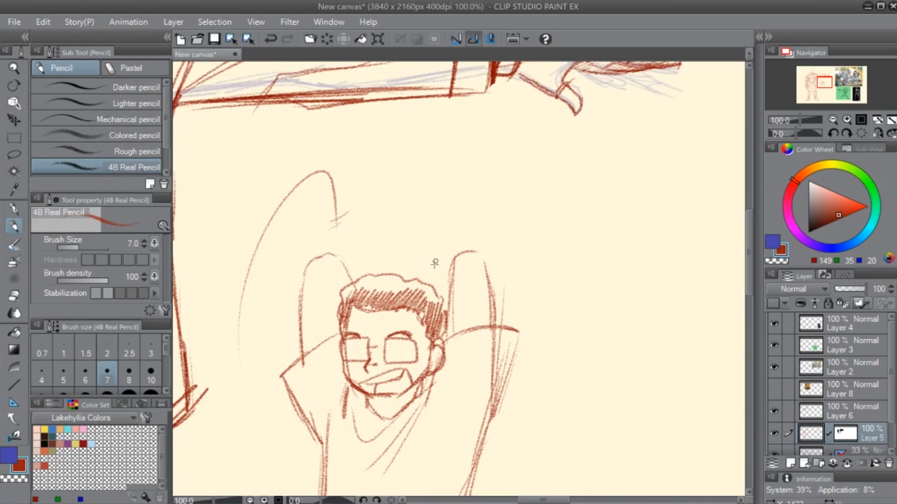
left_click_drag(430, 299, 469, 229)
mouse_move(475, 216)
left_mouse_down()
mouse_move(464, 222)
mouse_move(483, 211)
left_mouse_up()
left_click_drag(492, 378, 488, 319)
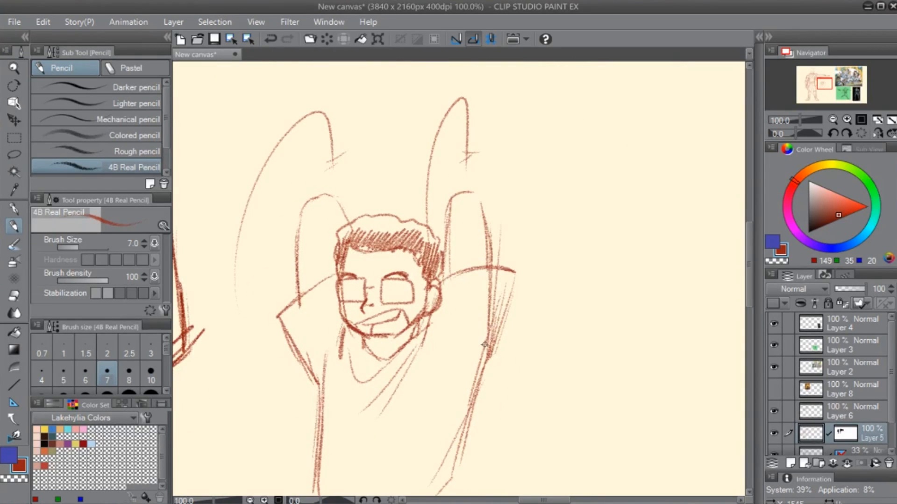
key("p")
mouse_move(531, 158)
left_mouse_down()
mouse_move(530, 204)
mouse_move(542, 200)
left_mouse_up()
mouse_move(531, 187)
left_mouse_down()
mouse_move(544, 184)
mouse_move(530, 175)
mouse_move(530, 193)
left_mouse_up()
key("ctrl+z")
key("ctrl+z")
key("ctrl+z")
- Reduce the inker brush size to 23.1 and hand-letter "HOW DO" on two lines beside the doodle
key("bracketleft")
key("bracketleft")
left_click_drag(543, 160, 543, 182)
left_click_drag(530, 175, 592, 150)
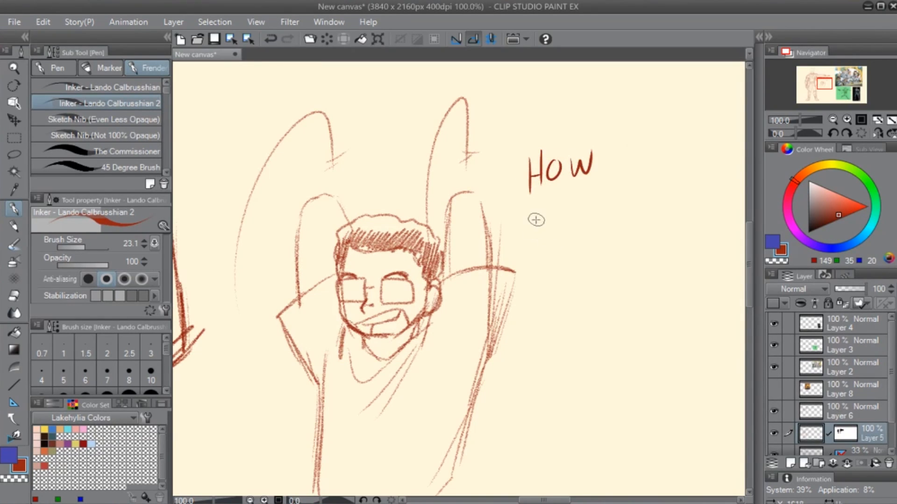
left_click_drag(538, 205, 538, 228)
left_click_drag(540, 203, 542, 228)
left_click_drag(579, 201, 578, 202)
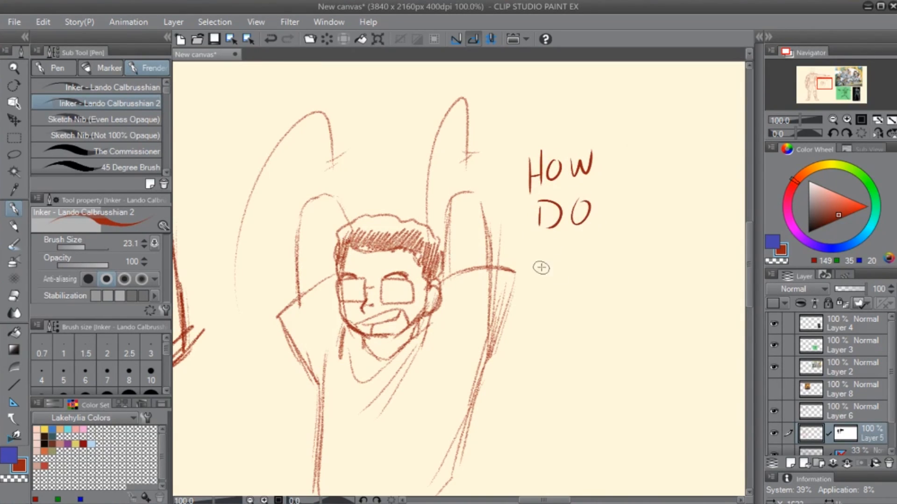
- Continue the hand lettering with "TONY" and "TALK TO" on the following two lines
left_click_drag(542, 255, 543, 280)
left_click_drag(529, 256, 590, 247)
mouse_move(606, 245)
left_mouse_down()
mouse_move(621, 234)
mouse_move(616, 276)
left_mouse_up()
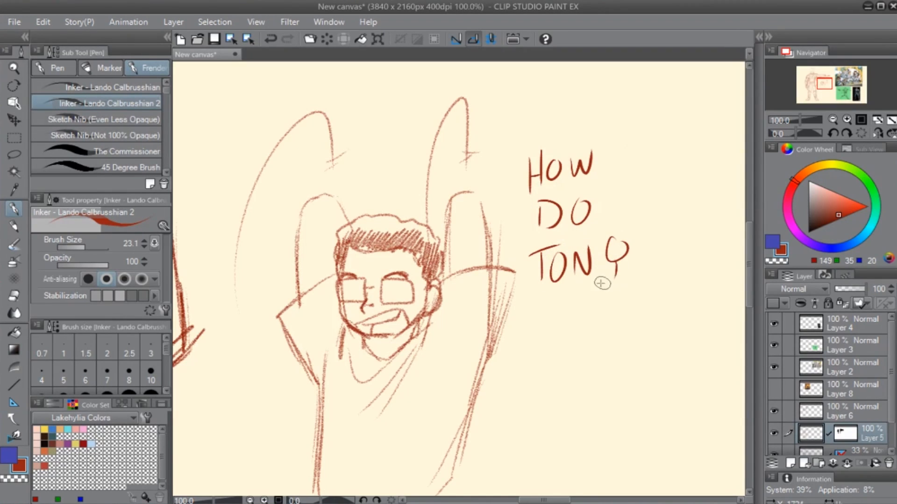
left_click_drag(505, 316, 538, 304)
mouse_move(520, 310)
left_mouse_down()
mouse_move(517, 345)
mouse_move(546, 343)
left_mouse_up()
left_click_drag(532, 328, 570, 342)
left_click(572, 333)
mouse_move(574, 301)
left_mouse_down()
mouse_move(572, 326)
mouse_move(591, 327)
mouse_move(625, 301)
left_mouse_up()
mouse_move(616, 302)
left_mouse_down()
mouse_move(618, 332)
mouse_move(635, 308)
left_mouse_up()
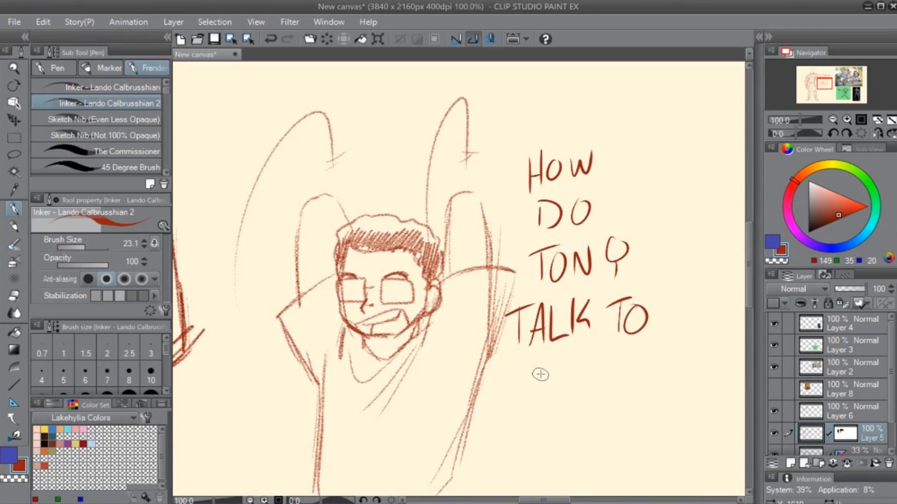
- Finish the hand lettering with "CAP!" on the last line
left_click_drag(535, 372, 530, 402)
mouse_move(533, 400)
left_mouse_down()
mouse_move(547, 362)
mouse_move(561, 397)
left_mouse_up()
left_click_drag(537, 386, 558, 382)
mouse_move(567, 360)
left_mouse_down()
mouse_move(569, 398)
mouse_move(570, 376)
left_mouse_up()
left_click_drag(604, 341, 597, 381)
left_click(596, 393)
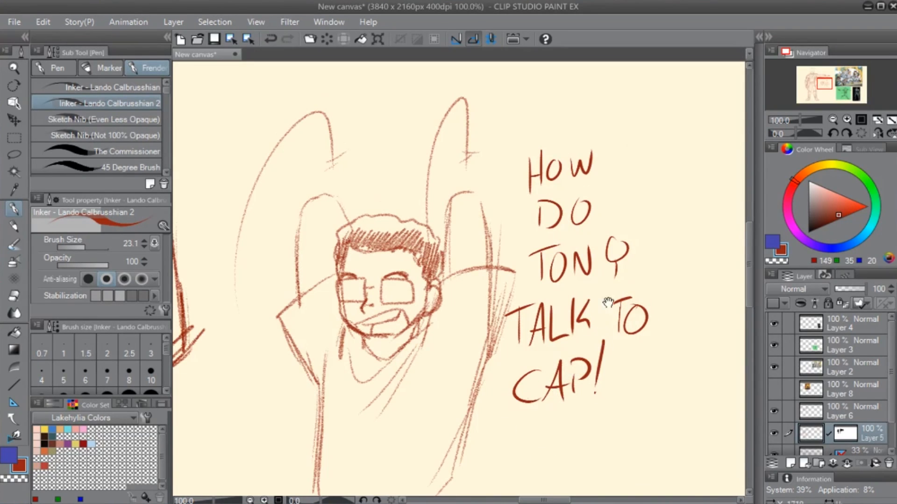
left_click_drag(608, 302, 608, 232)
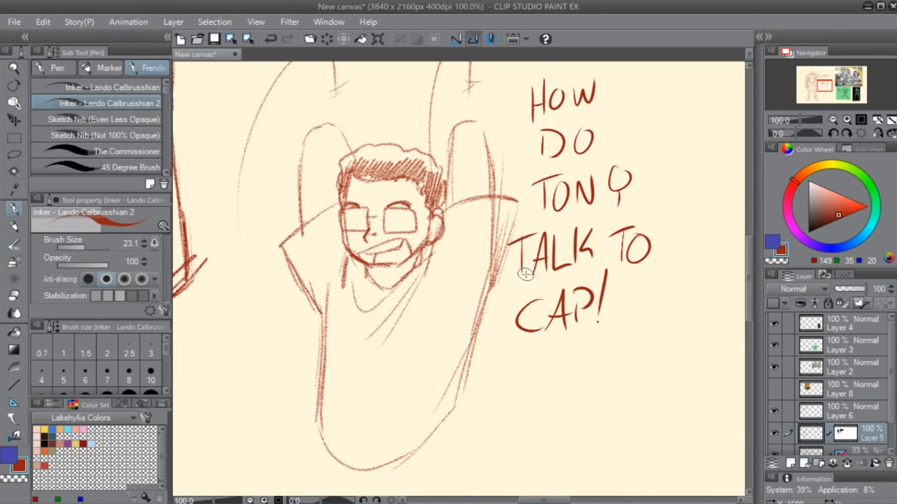
- Erase the whole doodled figure and its lettering from Layer 5 with the hard eraser
left_click_drag(395, 237, 413, 320)
key("e")
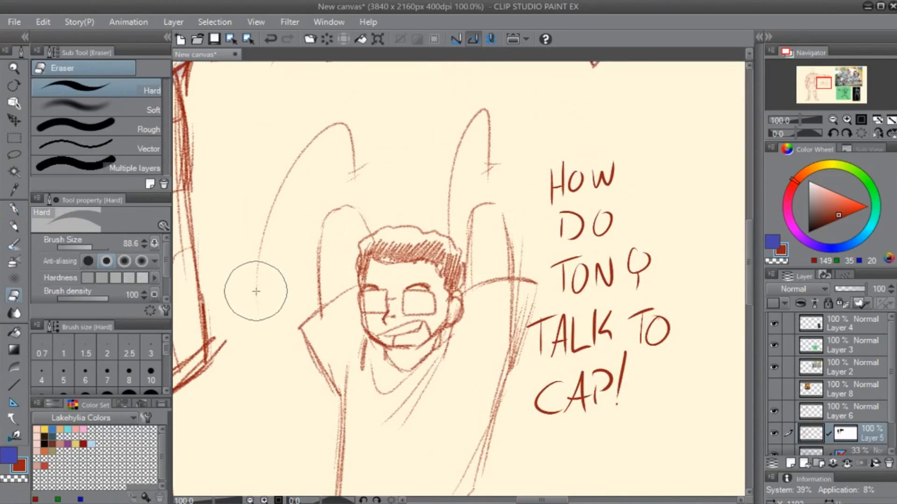
mouse_move(256, 292)
left_mouse_down()
mouse_move(310, 130)
mouse_move(344, 174)
mouse_move(340, 240)
mouse_move(388, 259)
mouse_move(396, 316)
left_mouse_up()
left_click_drag(399, 384, 380, 269)
mouse_move(324, 369)
left_mouse_down()
mouse_move(466, 247)
mouse_move(485, 218)
mouse_move(477, 130)
mouse_move(400, 286)
mouse_move(372, 257)
mouse_move(379, 167)
mouse_move(340, 324)
left_mouse_up()
mouse_move(309, 298)
left_mouse_down()
mouse_move(370, 220)
mouse_move(416, 276)
left_mouse_up()
left_click(307, 298)
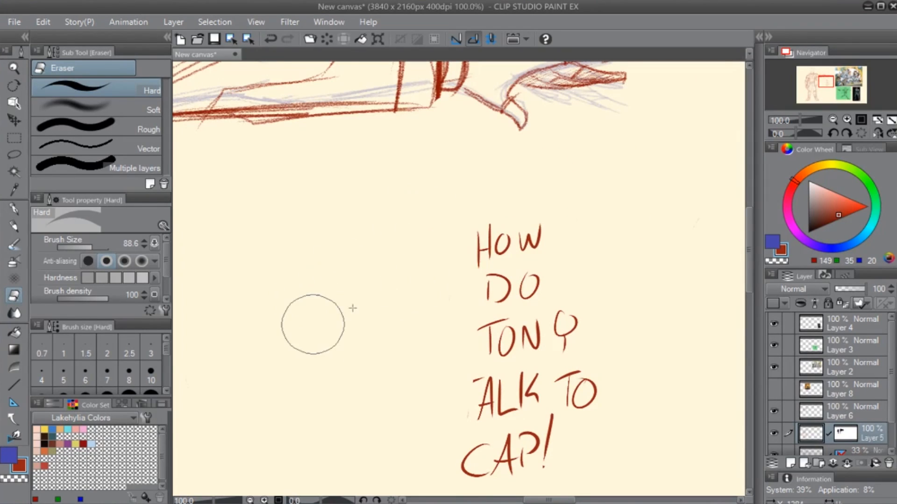
left_click_drag(519, 206, 536, 256)
mouse_move(485, 338)
left_mouse_down()
mouse_move(506, 350)
mouse_move(454, 412)
mouse_move(487, 416)
mouse_move(490, 441)
mouse_move(573, 413)
mouse_move(545, 445)
left_mouse_up()
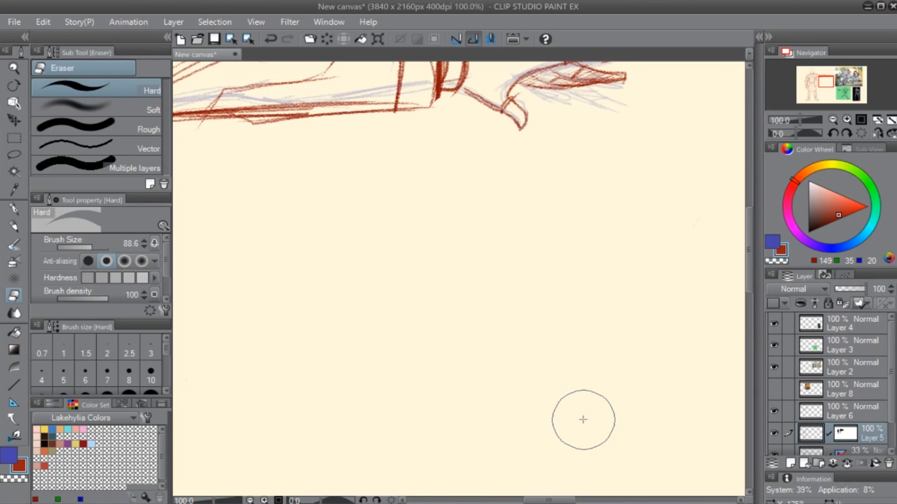
scroll(583, 420, "down", 1)
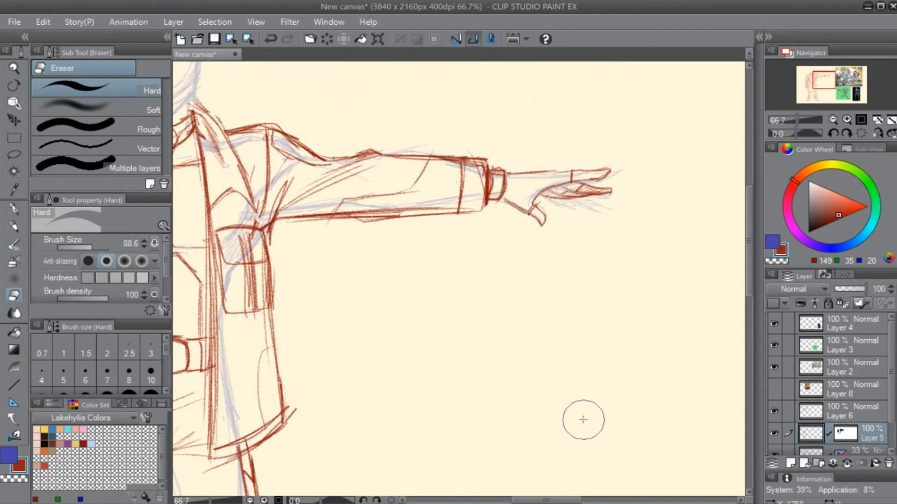
left_click_drag(345, 254, 524, 327)
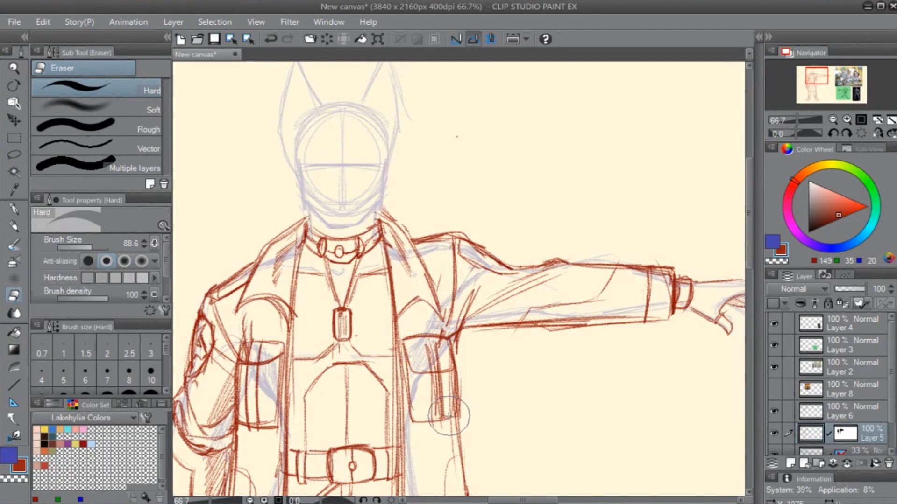
mouse_move(333, 329)
left_mouse_down()
mouse_move(371, 276)
mouse_move(576, 145)
left_mouse_up()
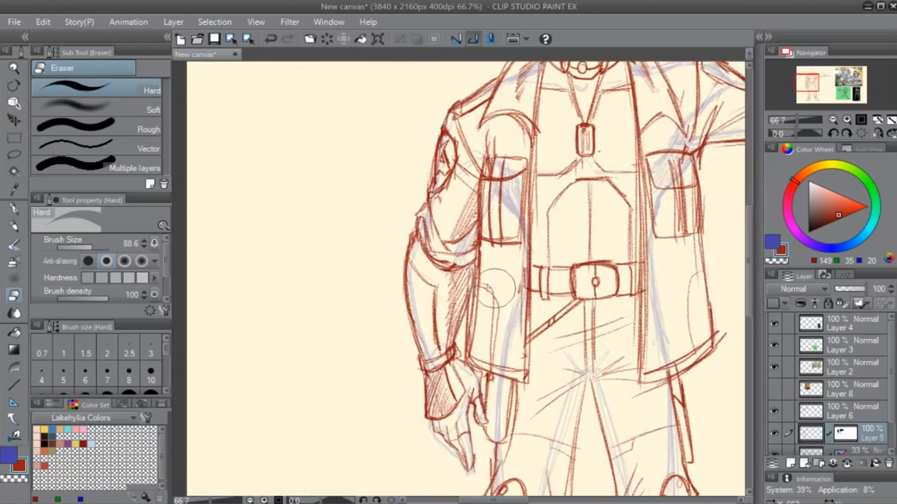
- Erase the red forearm, glove cuff and shading lines of the lowered arm with the hard eraser
left_click_drag(600, 395, 570, 374)
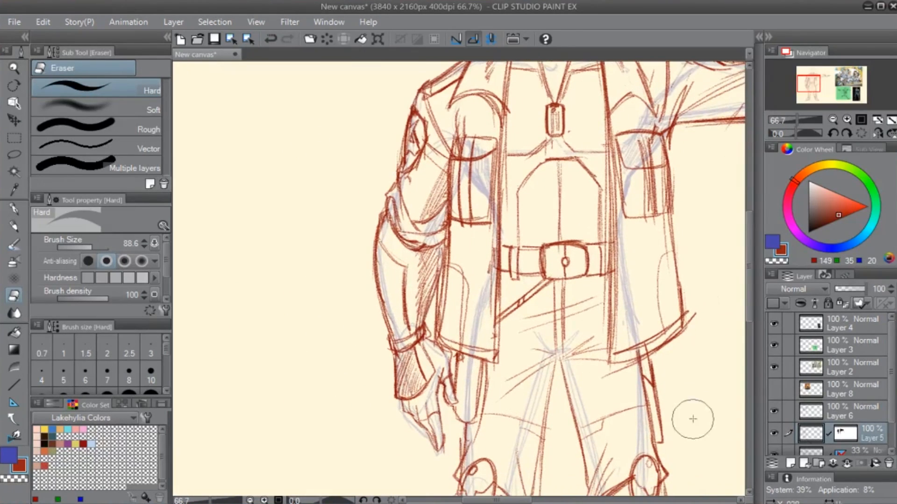
mouse_move(383, 205)
left_mouse_down()
mouse_move(380, 338)
mouse_move(375, 224)
mouse_move(401, 285)
mouse_move(399, 259)
mouse_move(383, 364)
mouse_move(380, 330)
mouse_move(380, 386)
mouse_move(398, 370)
mouse_move(408, 391)
mouse_move(405, 332)
mouse_move(413, 363)
left_mouse_up()
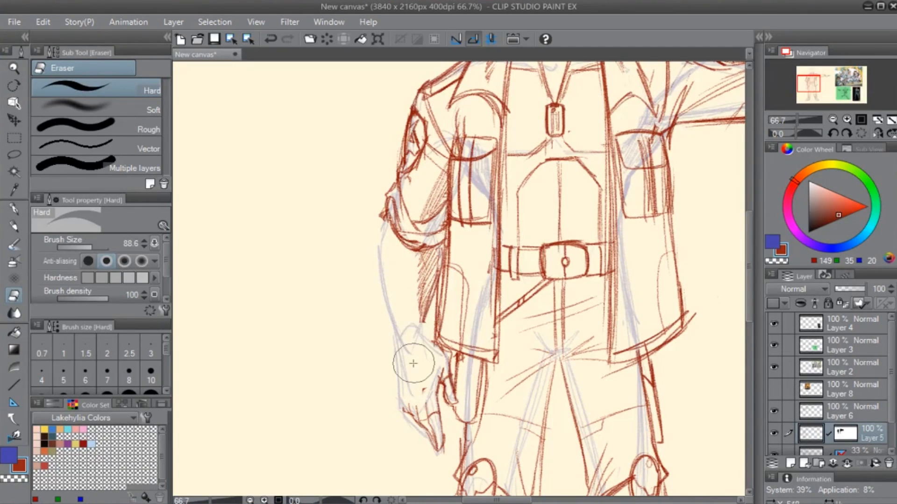
key("p")
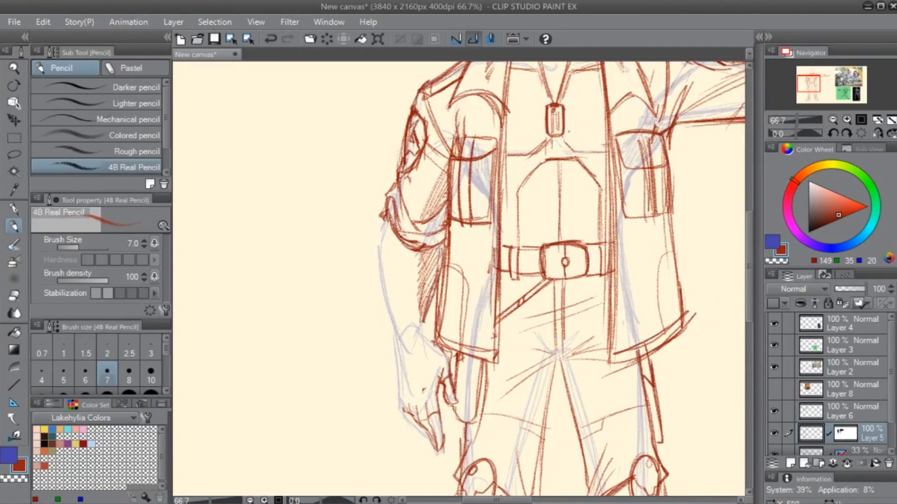
left_click_drag(429, 295, 422, 324)
key("e")
mouse_move(411, 262)
left_mouse_down()
mouse_move(414, 298)
mouse_move(428, 264)
mouse_move(412, 312)
left_mouse_up()
key("p")
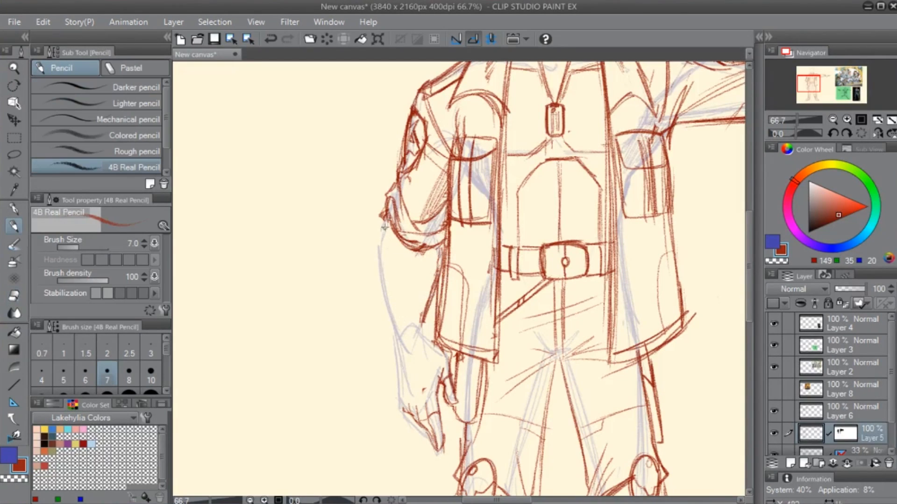
- Redraw the lowered forearm's outline with the 4B Real Pencil and add band lines to the gloves on both hands
mouse_move(384, 228)
left_mouse_down()
mouse_move(395, 343)
mouse_move(425, 326)
mouse_move(392, 340)
mouse_move(429, 335)
left_mouse_up()
left_click_drag(426, 344, 428, 322)
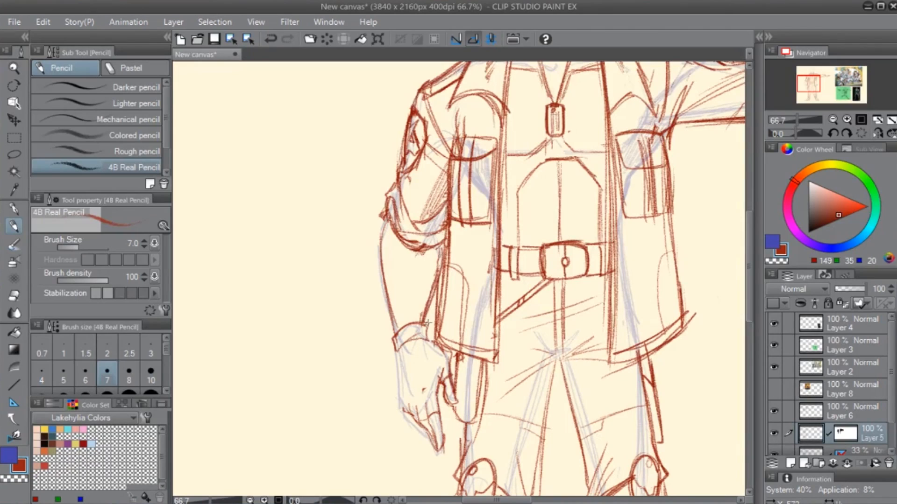
left_click_drag(397, 353, 406, 415)
left_click_drag(397, 364, 425, 354)
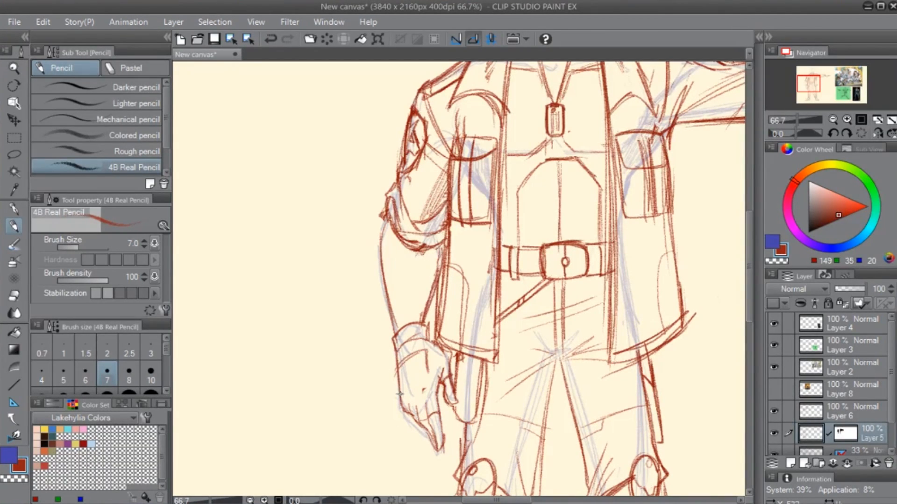
left_click_drag(396, 395, 431, 375)
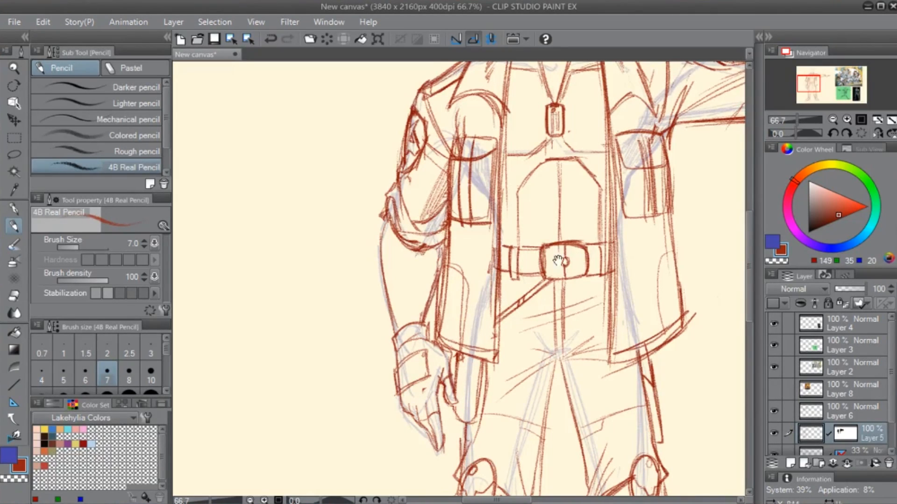
left_click_drag(559, 260, 306, 459)
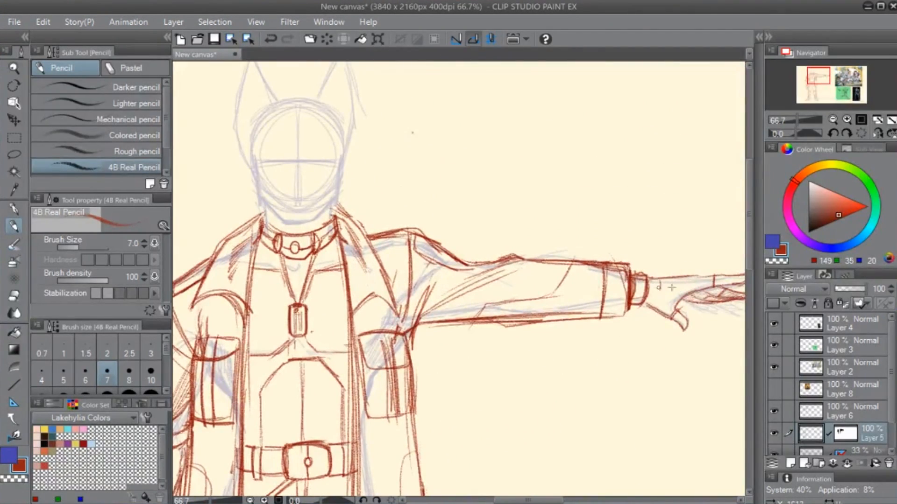
left_click_drag(658, 289, 693, 282)
- Undo the erasure on the rolled sleeve's edge and erase the lowered arm's red forearm outline down to the glove
left_click_drag(257, 491, 499, 362)
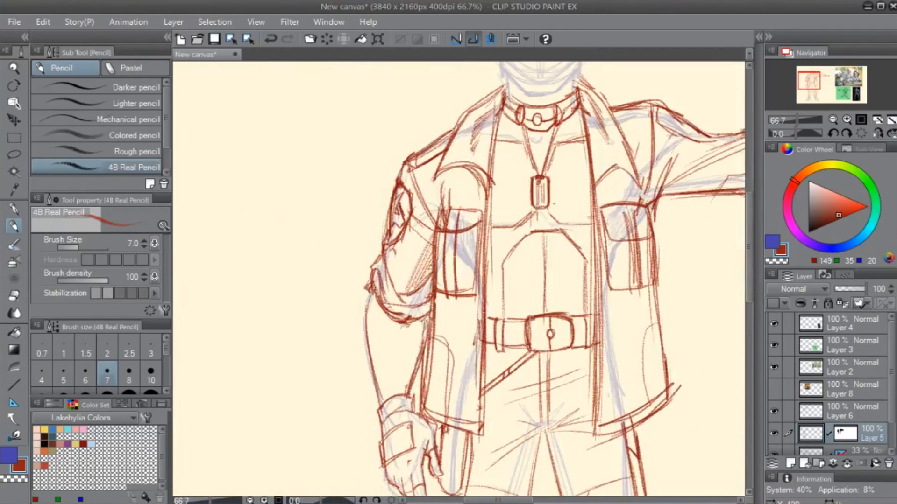
key("e")
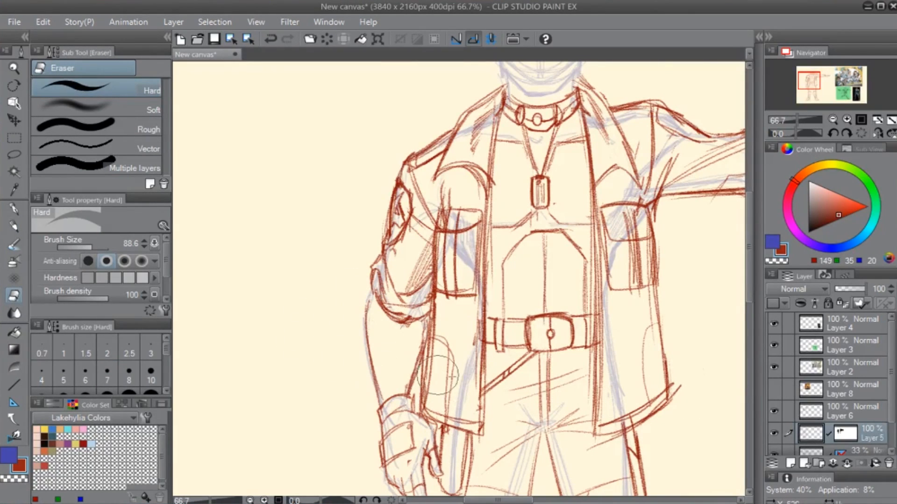
key("ctrl+z")
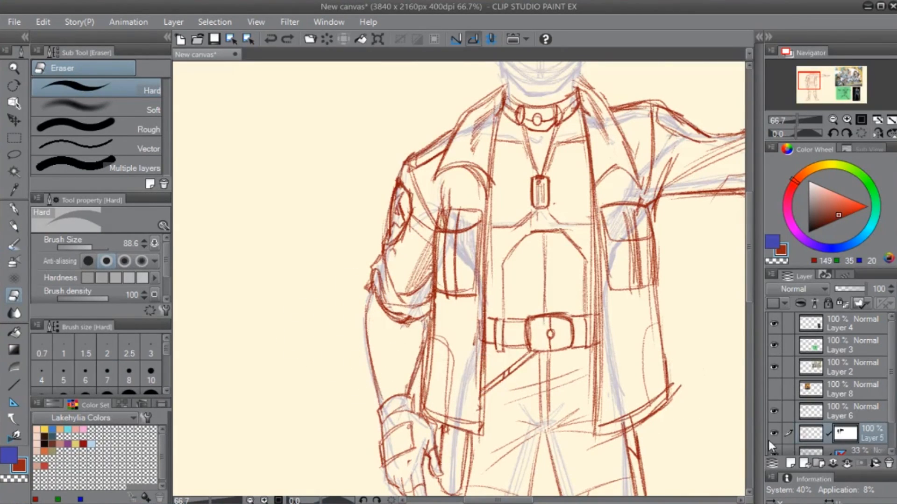
left_click_drag(367, 299, 366, 322)
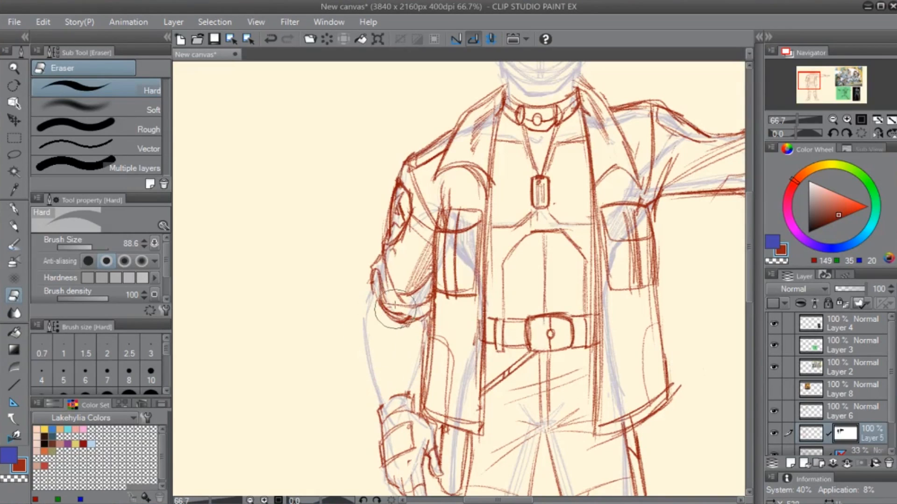
- Erase the lowered arm's rolled-up sleeve folds from Layer 6 and the remaining cuff lines from Layer 5
left_click(815, 413)
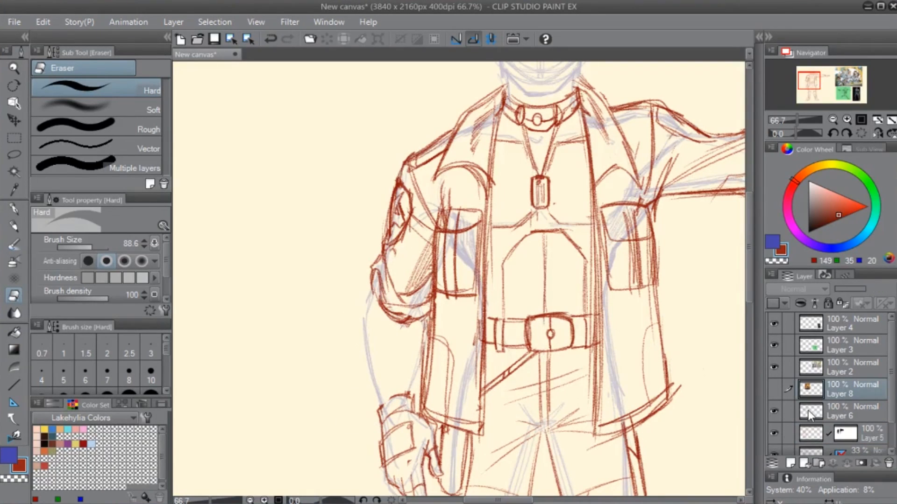
mouse_move(367, 254)
left_mouse_down()
mouse_move(392, 274)
mouse_move(410, 312)
mouse_move(418, 295)
left_mouse_up()
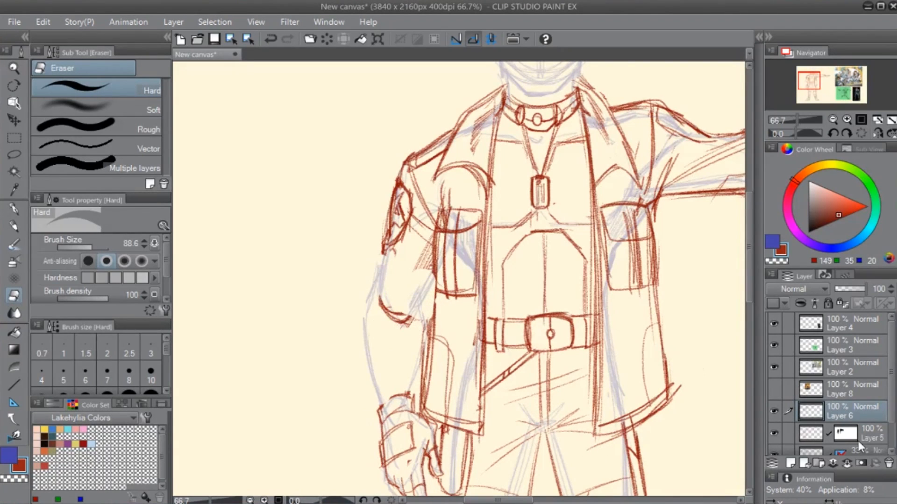
key("ctrl+z")
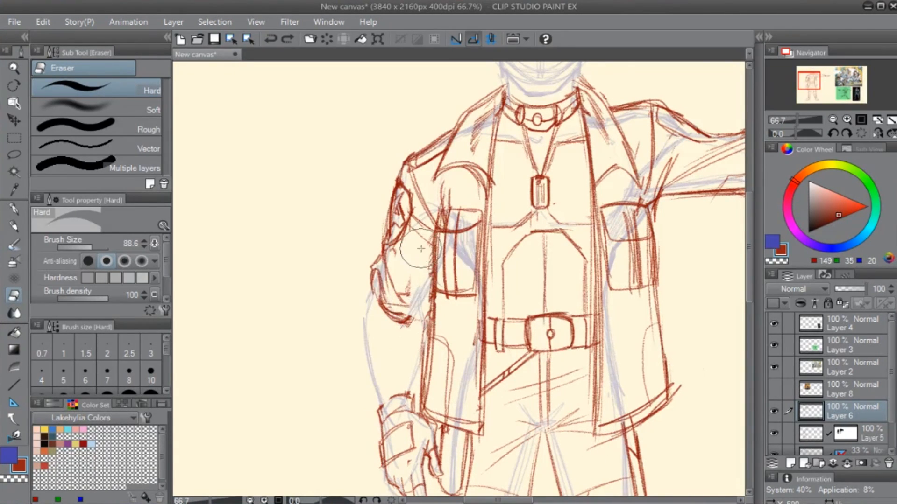
key("ctrl+y")
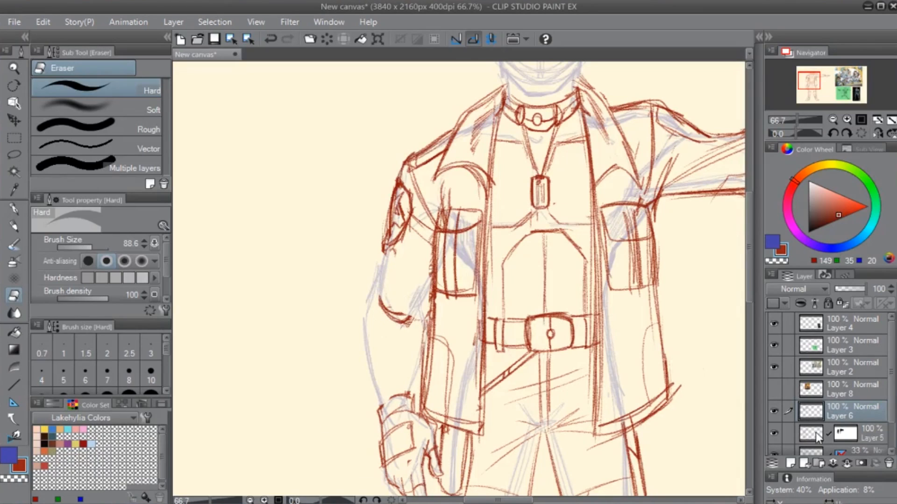
left_click(816, 432)
mouse_move(389, 303)
left_mouse_down()
mouse_move(378, 297)
mouse_move(376, 310)
mouse_move(397, 312)
mouse_move(397, 341)
left_mouse_up()
key("ctrl+z")
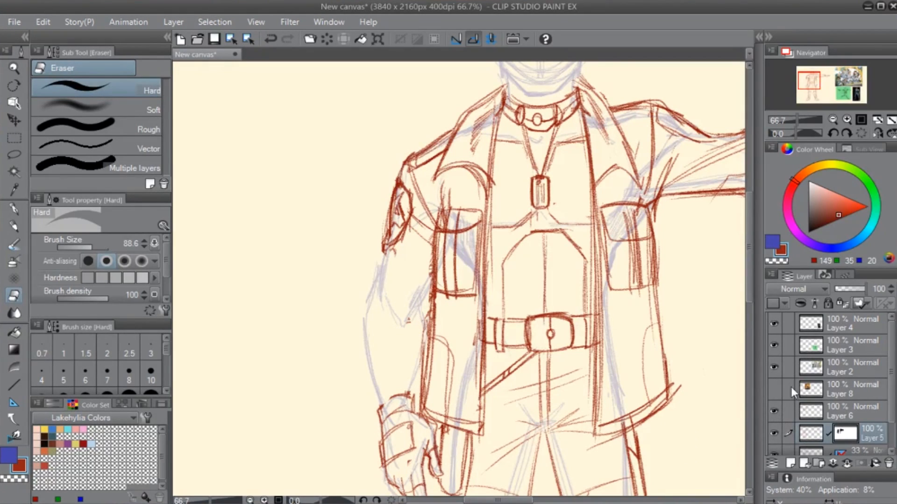
- Pencil a full-length jacket sleeve with a wrist cuff over the lowered arm on Layer 6
left_click(841, 411)
key("p")
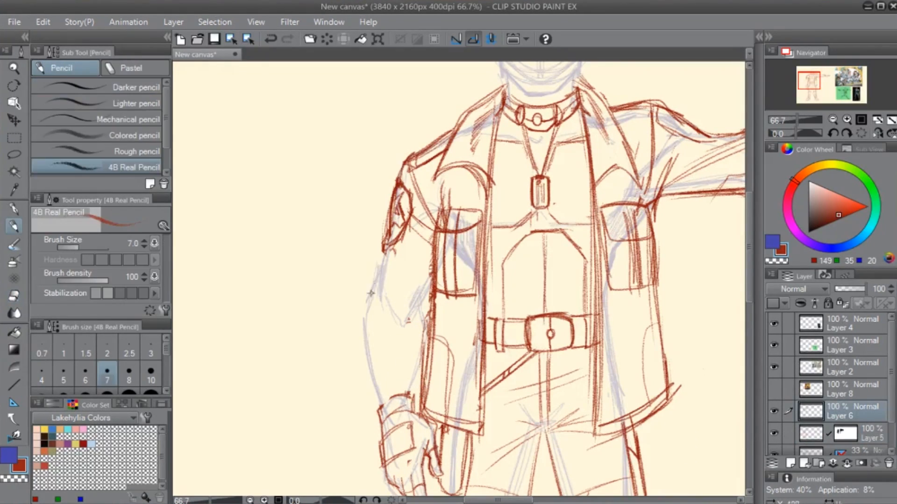
mouse_move(382, 243)
left_mouse_down()
mouse_move(364, 303)
mouse_move(373, 421)
mouse_move(416, 404)
mouse_move(370, 427)
mouse_move(422, 413)
mouse_move(425, 394)
left_mouse_up()
left_click_drag(374, 404, 417, 394)
mouse_move(514, 350)
left_mouse_down()
mouse_move(330, 460)
mouse_move(400, 410)
mouse_move(424, 405)
left_mouse_up()
left_click_drag(296, 372, 300, 408)
mouse_move(294, 356)
left_mouse_down()
mouse_move(323, 426)
mouse_move(334, 431)
mouse_move(360, 387)
left_mouse_up()
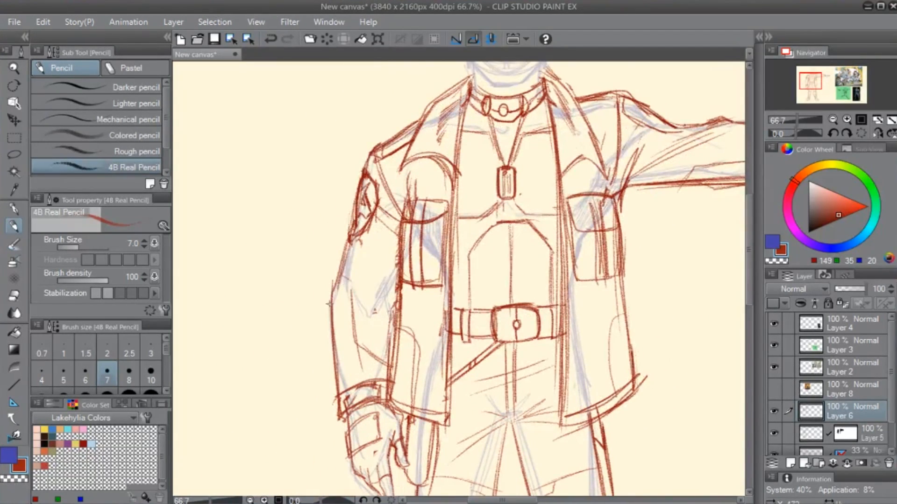
- Add a series of angled crease lines down the forearm of the lowered sleeve
left_click_drag(330, 310, 352, 288)
left_click_drag(333, 333, 355, 308)
left_click_drag(328, 361, 358, 329)
mouse_move(330, 379)
left_mouse_down()
mouse_move(370, 343)
mouse_move(341, 379)
mouse_move(376, 362)
left_mouse_up()
- Add curved crease lines along the forearm of the outstretched sleeve up to its cuff
left_click_drag(538, 301, 254, 425)
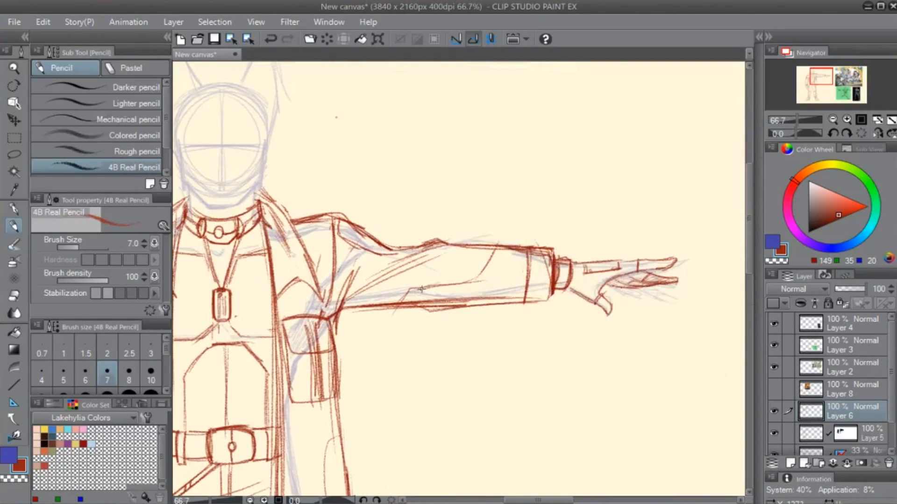
mouse_move(490, 262)
left_mouse_down()
mouse_move(475, 302)
mouse_move(489, 297)
left_mouse_up()
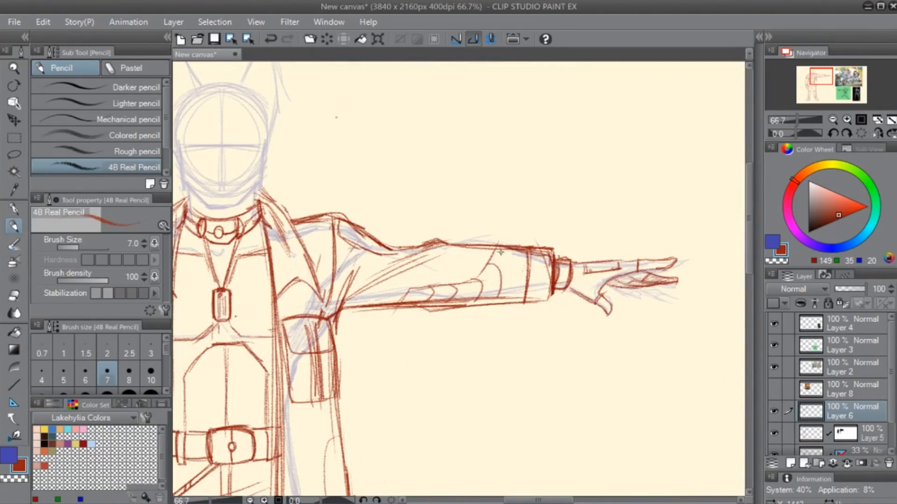
left_click_drag(519, 253, 506, 302)
- Erase the folded jacket lapels and collar lines on both sides of the neck with the hard eraser
left_click_drag(340, 321, 515, 331)
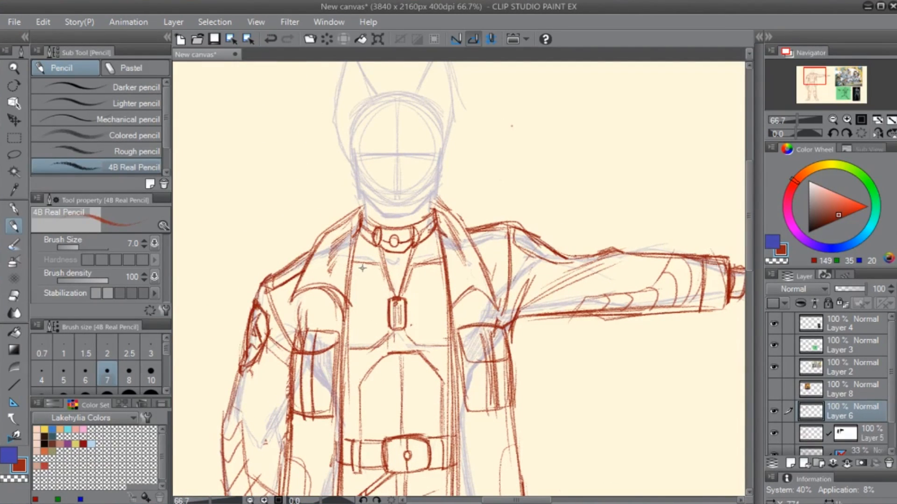
key("e")
mouse_move(291, 297)
left_mouse_down()
mouse_move(333, 297)
mouse_move(305, 288)
mouse_move(319, 239)
mouse_move(342, 214)
mouse_move(328, 260)
mouse_move(336, 235)
left_mouse_up()
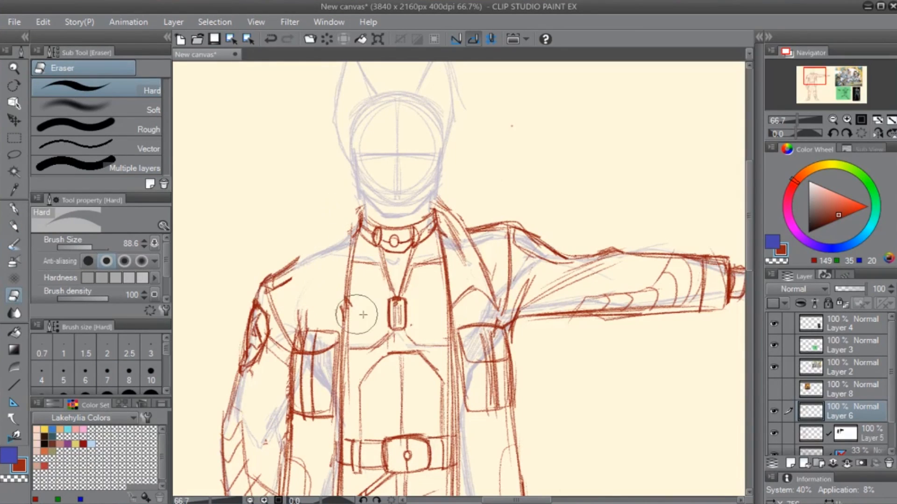
mouse_move(469, 218)
left_mouse_down()
mouse_move(455, 233)
mouse_move(451, 206)
left_mouse_up()
mouse_move(460, 282)
left_mouse_down()
mouse_move(481, 302)
mouse_move(470, 230)
left_mouse_up()
- Pencil a tall upright collar on both sides of the neck, running down into the open jacket edges
key("p")
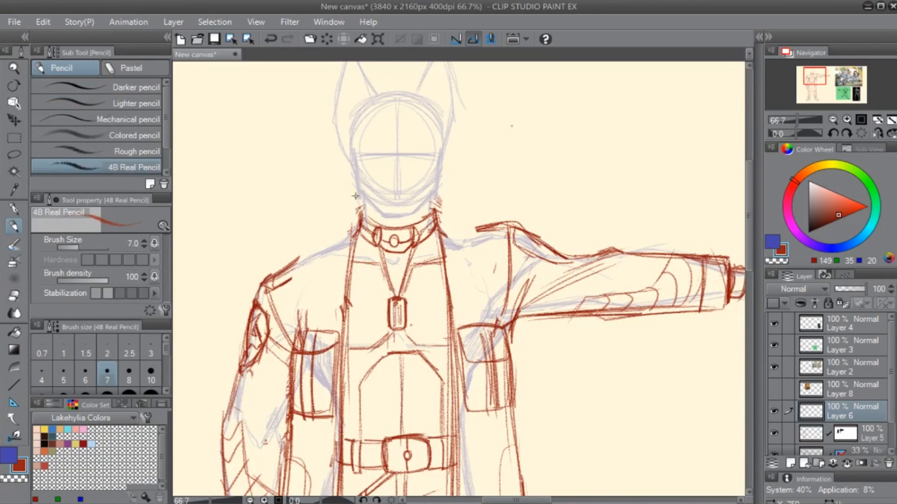
left_click_drag(340, 198, 341, 319)
left_click_drag(338, 218, 342, 328)
mouse_move(341, 290)
left_mouse_down()
mouse_move(338, 218)
mouse_move(337, 298)
left_mouse_up()
mouse_move(439, 192)
left_mouse_down()
mouse_move(461, 202)
mouse_move(454, 322)
left_mouse_up()
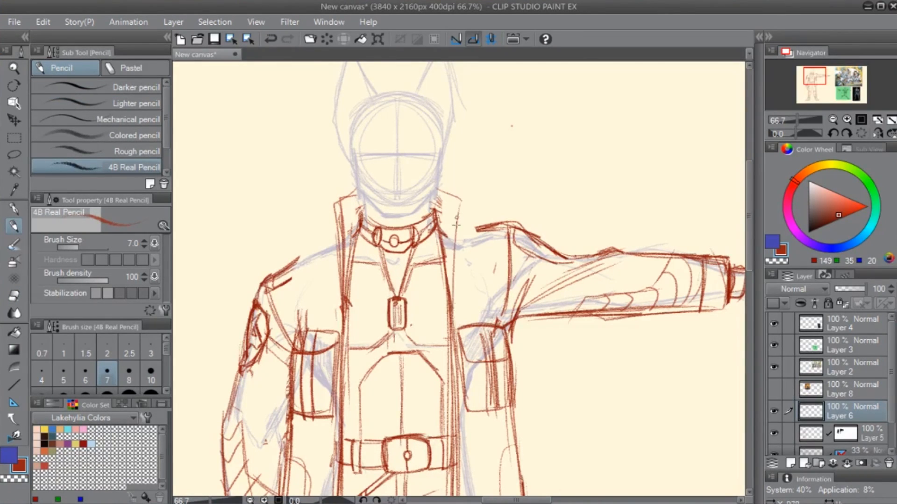
left_click_drag(460, 216, 451, 327)
- Redraw the shoulder contours connecting the upright collar to both sleeves
mouse_move(335, 234)
left_mouse_down()
mouse_move(297, 259)
mouse_move(321, 261)
mouse_move(290, 285)
left_mouse_up()
left_click_drag(456, 225, 478, 228)
left_click_drag(474, 233, 488, 245)
mouse_move(485, 339)
left_mouse_down()
mouse_move(501, 173)
mouse_move(518, 132)
left_mouse_up()
left_click_drag(548, 265, 519, 383)
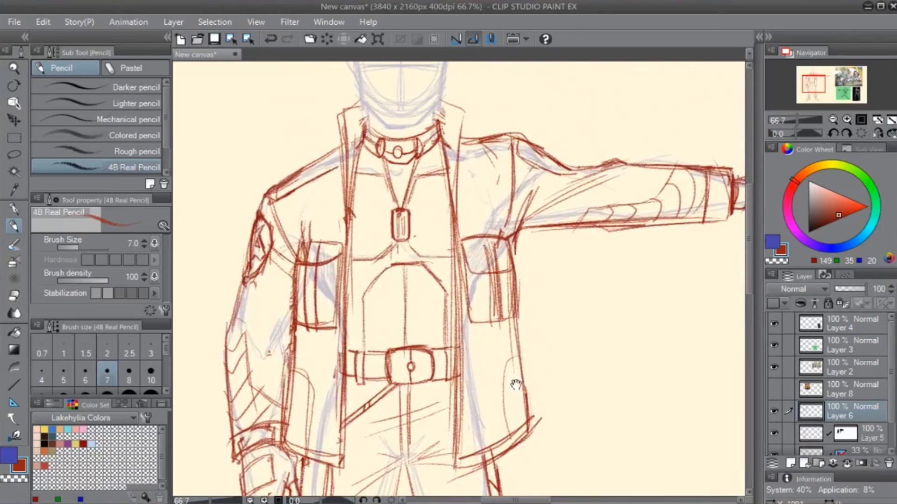
left_click_drag(458, 132, 488, 138)
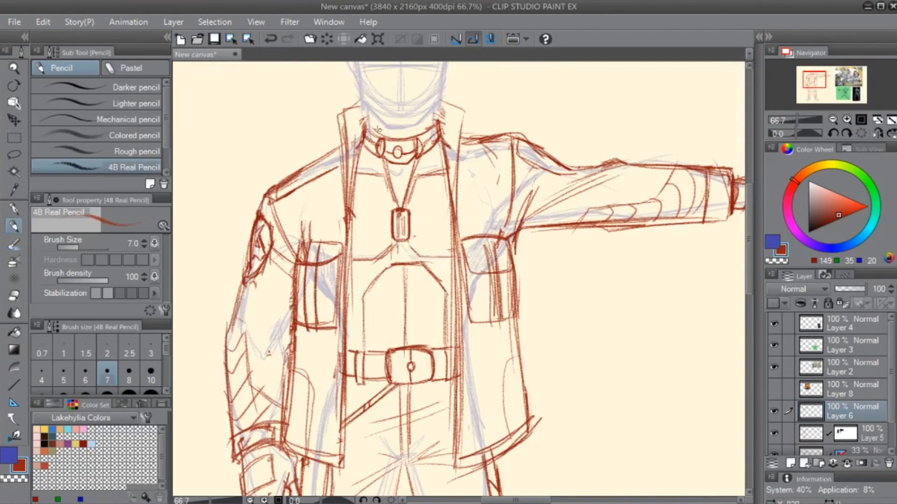
- Reinforce the upright collar's edge on the lowered-arm side and fill its inner face with vertical shading lines
left_click_drag(336, 113, 347, 184)
left_click_drag(342, 118, 349, 211)
left_click_drag(340, 110, 335, 121)
left_click_drag(356, 189, 350, 291)
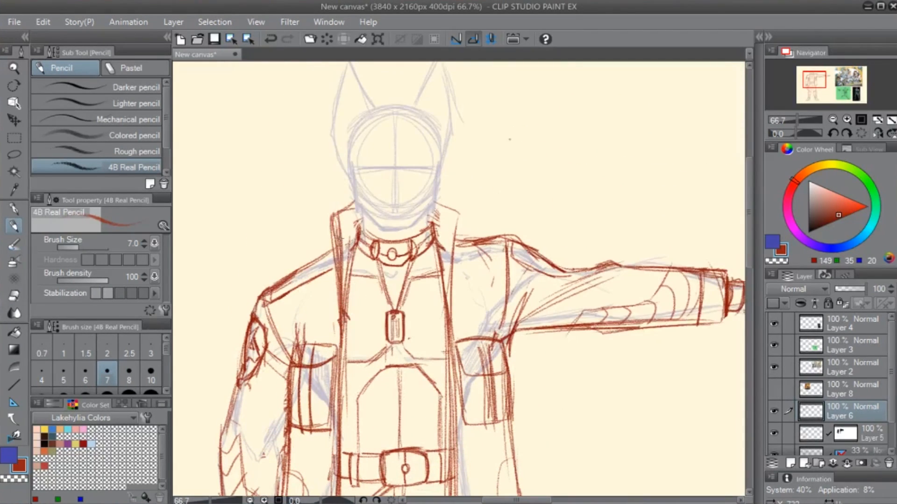
mouse_move(346, 208)
left_mouse_down()
mouse_move(346, 301)
mouse_move(349, 278)
left_mouse_up()
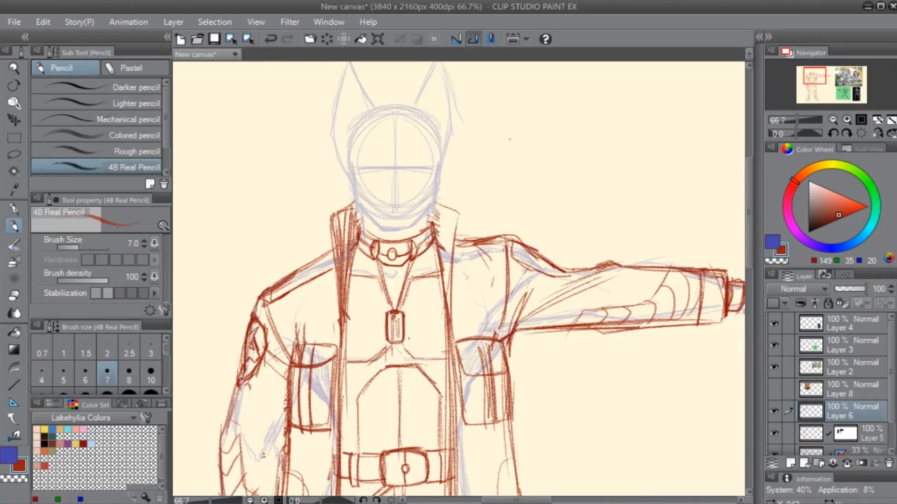
- Shade the collar on the outstretched-arm side and attach small buttoned tabs to the collar's outer edges
left_click_drag(436, 207, 449, 302)
left_click_drag(445, 233, 451, 290)
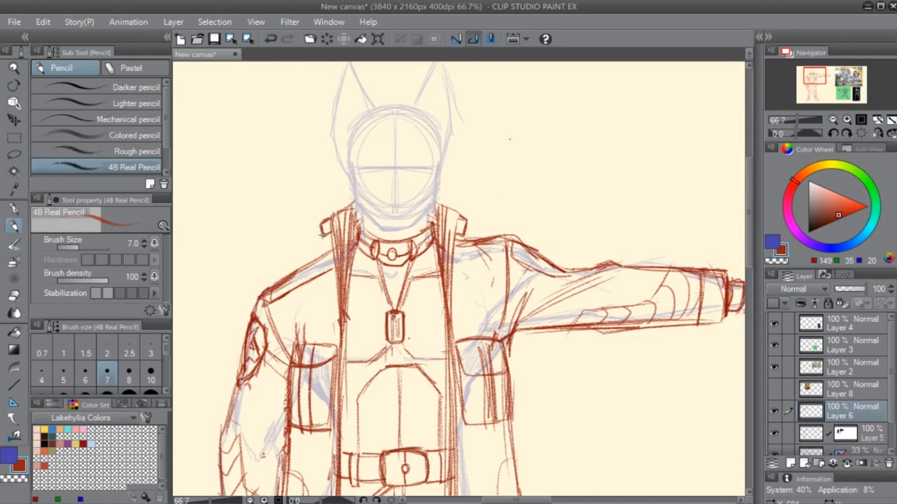
left_click_drag(484, 298, 474, 330)
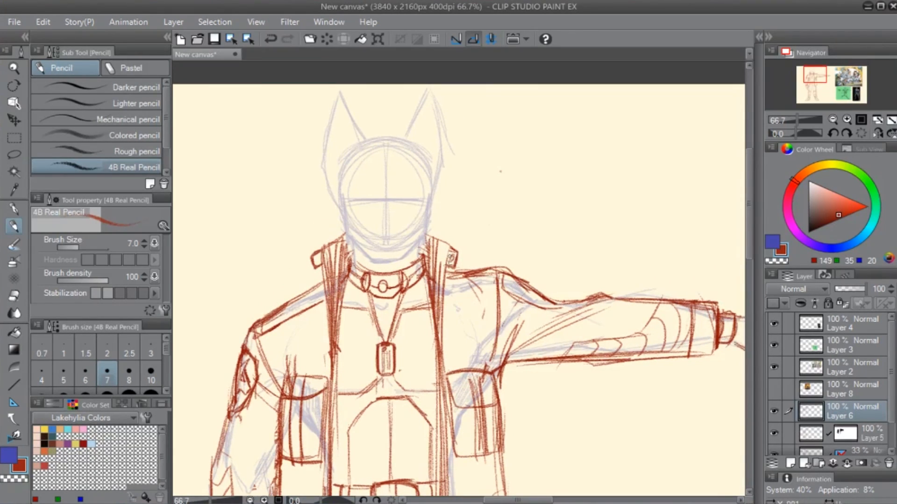
- Hatch the inner faces of the upright collar more densely on both sides of the neck
left_click_drag(387, 348, 418, 292)
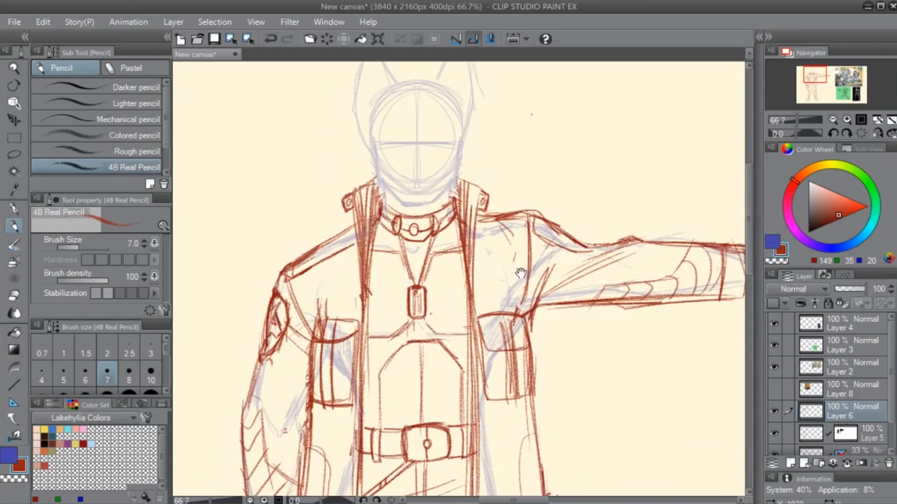
mouse_move(369, 187)
left_mouse_down()
mouse_move(357, 208)
mouse_move(367, 220)
mouse_move(359, 249)
left_mouse_up()
mouse_move(453, 185)
left_mouse_down()
mouse_move(462, 234)
mouse_move(465, 187)
mouse_move(470, 220)
mouse_move(475, 183)
mouse_move(475, 216)
left_mouse_up()
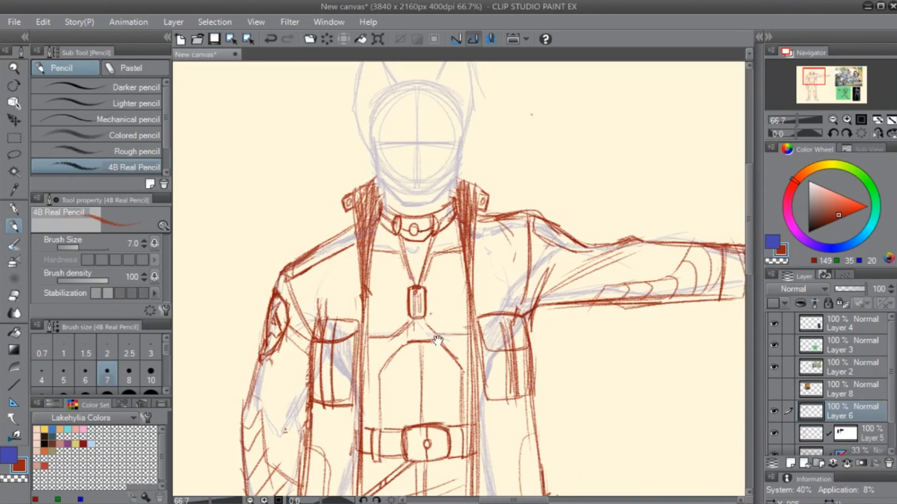
- Replace the straight armhole seam at the outstretched shoulder with a slanted one and reinforce the shoulder's top contour
left_click_drag(437, 340, 439, 327)
mouse_move(478, 221)
left_mouse_down()
mouse_move(523, 211)
mouse_move(499, 213)
mouse_move(529, 278)
mouse_move(535, 209)
mouse_move(532, 286)
left_mouse_up()
key("e")
key("p")
left_click_drag(542, 205, 527, 301)
mouse_move(544, 205)
left_mouse_down()
mouse_move(537, 262)
mouse_move(548, 204)
left_mouse_up()
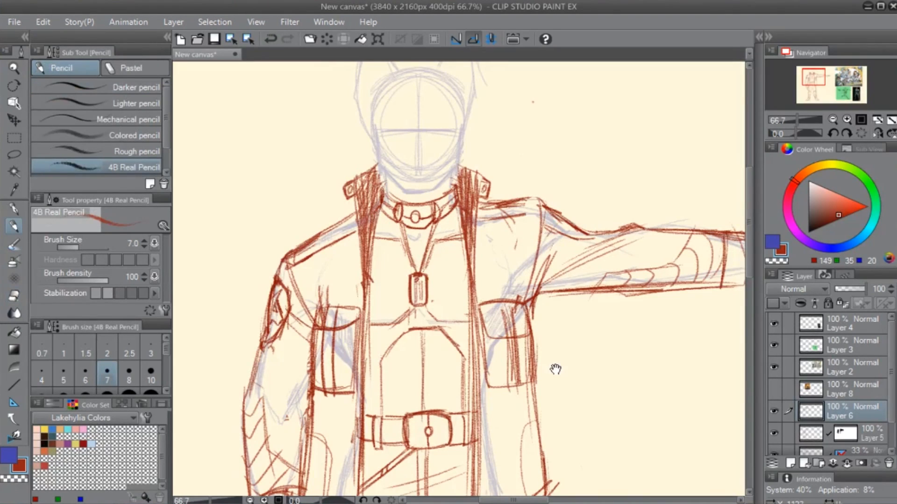
left_click_drag(555, 369, 528, 321)
mouse_move(516, 165)
left_mouse_down()
mouse_move(563, 190)
mouse_move(580, 180)
left_mouse_up()
- Erase stray lines above the chest pocket on the lowered-arm side and pencil a double vertical seam from shoulder to pocket
left_click_drag(450, 358, 451, 241)
mouse_move(516, 202)
left_mouse_down()
mouse_move(578, 256)
mouse_move(528, 332)
mouse_move(504, 337)
left_mouse_up()
key("e")
left_click_drag(279, 262, 284, 257)
key("p")
mouse_move(277, 226)
left_mouse_down()
mouse_move(282, 278)
mouse_move(291, 278)
left_mouse_up()
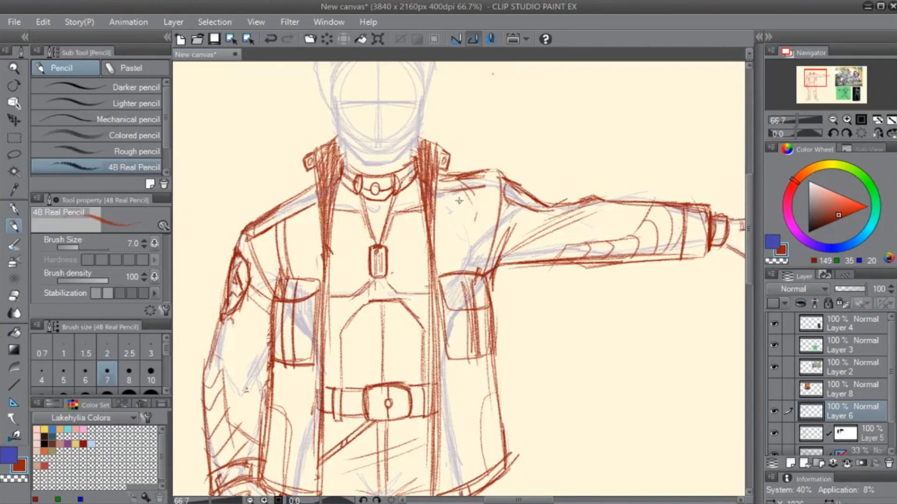
- Pencil a double vertical seam from the shoulder down to the chest pocket on the outstretched-arm side
mouse_move(452, 191)
left_mouse_down()
mouse_move(455, 274)
mouse_move(463, 273)
left_mouse_up()
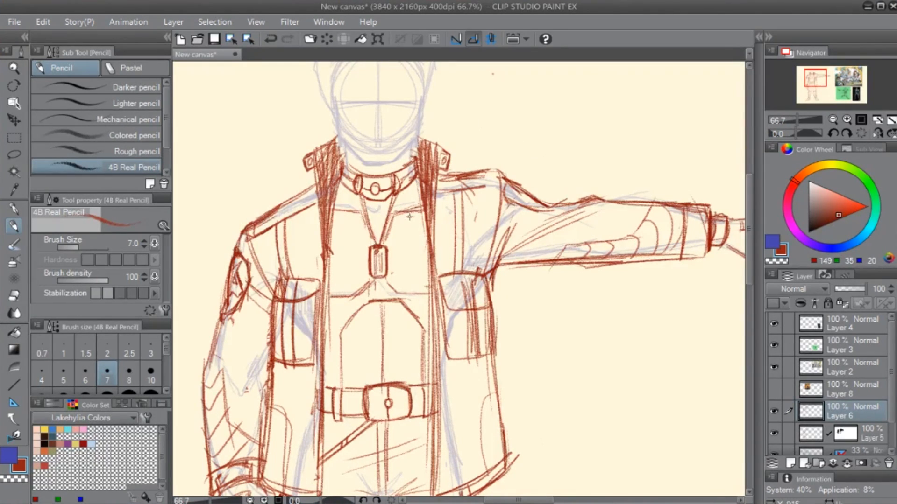
scroll(409, 217, "up", 2)
- Erase the old choker and the upper necklace cords from Layer 5, keeping the dog tag
left_click(809, 434)
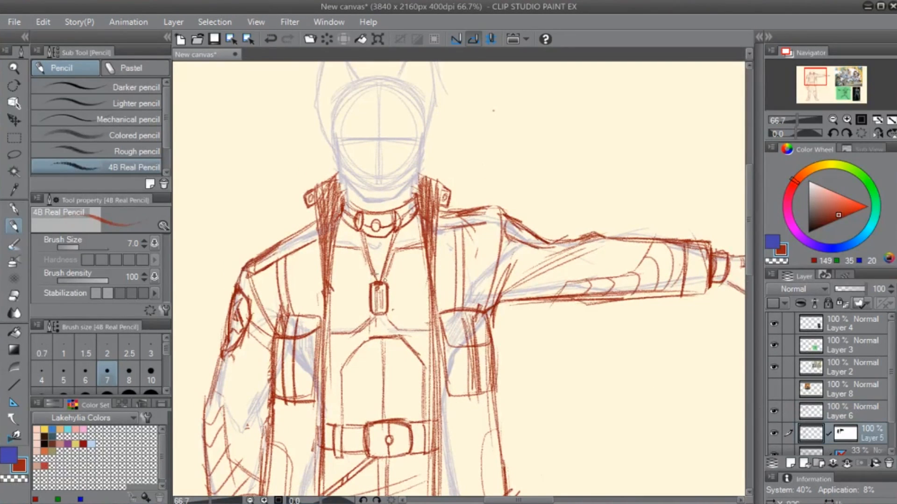
key("e")
mouse_move(359, 198)
left_mouse_down()
mouse_move(364, 224)
mouse_move(369, 210)
mouse_move(393, 229)
mouse_move(373, 258)
left_mouse_up()
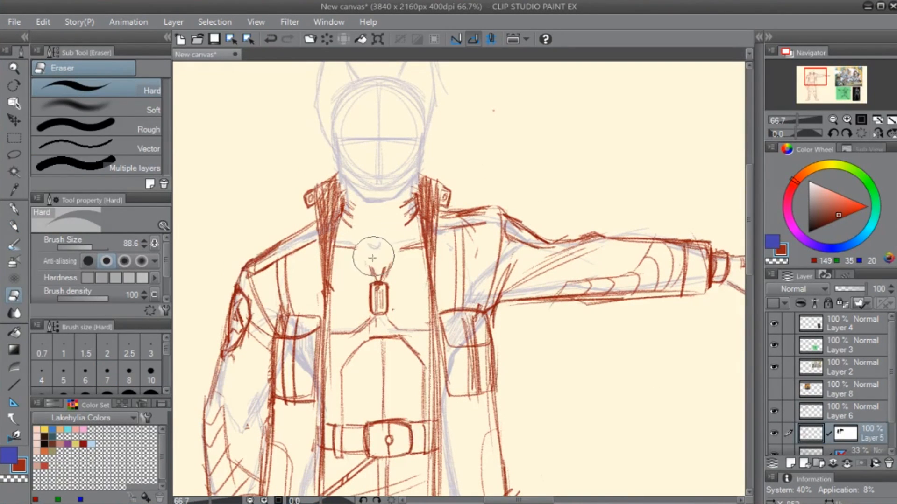
scroll(340, 296, "up", 1)
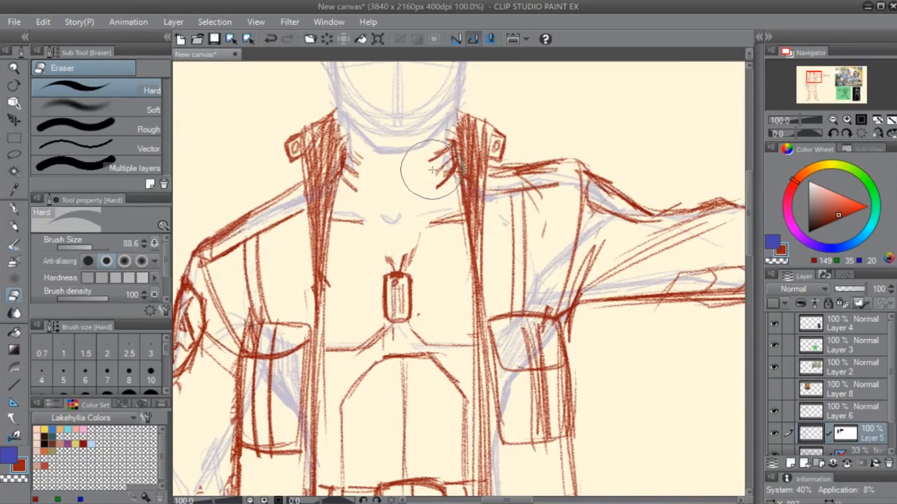
- Try a curved choker edge under the chin, and erase it together with leftover choker strokes beside the collar
key("p")
mouse_move(353, 155)
left_mouse_down()
mouse_move(432, 161)
mouse_move(450, 144)
mouse_move(395, 166)
mouse_move(427, 155)
mouse_move(341, 171)
mouse_move(364, 192)
mouse_move(385, 176)
left_mouse_up()
key("ctrl+z")
key("ctrl+z")
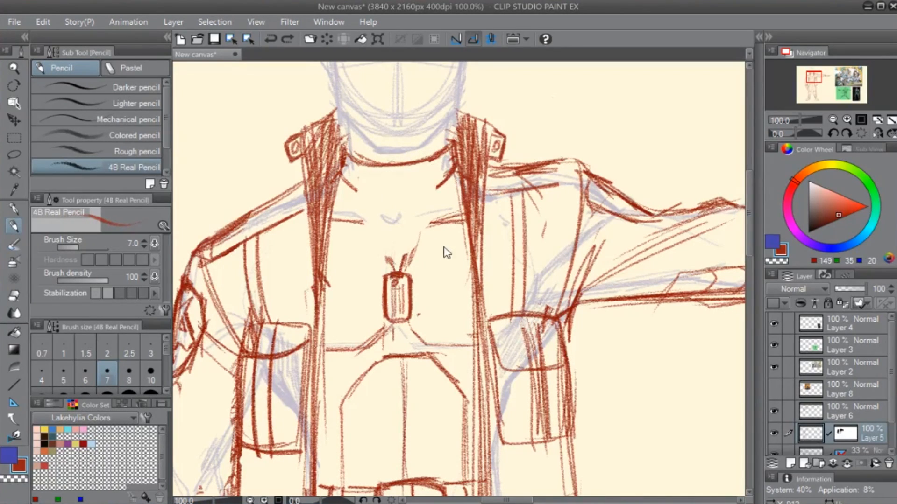
key("e")
mouse_move(357, 149)
left_mouse_down()
mouse_move(420, 160)
mouse_move(437, 195)
left_mouse_up()
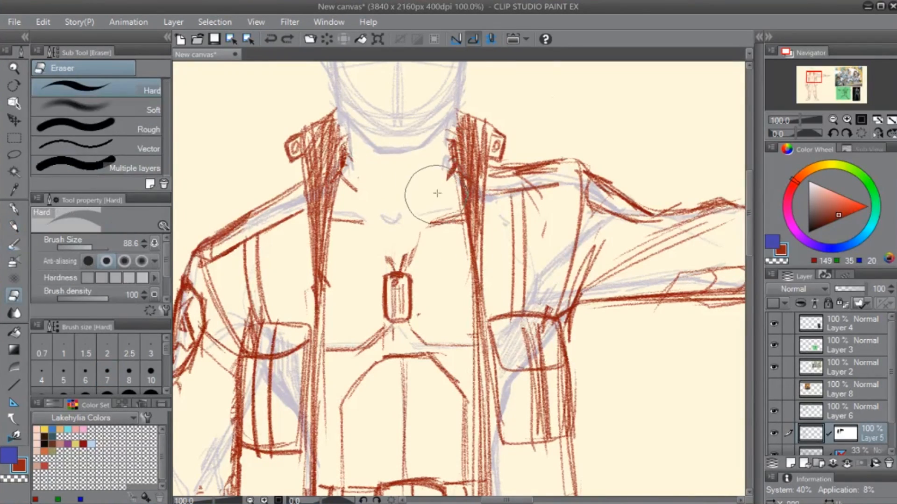
- Try a thin curved choker with an oval gem at its centre, and erase it from the neck
key("p")
mouse_move(393, 163)
left_mouse_down()
mouse_move(391, 199)
mouse_move(399, 172)
left_mouse_up()
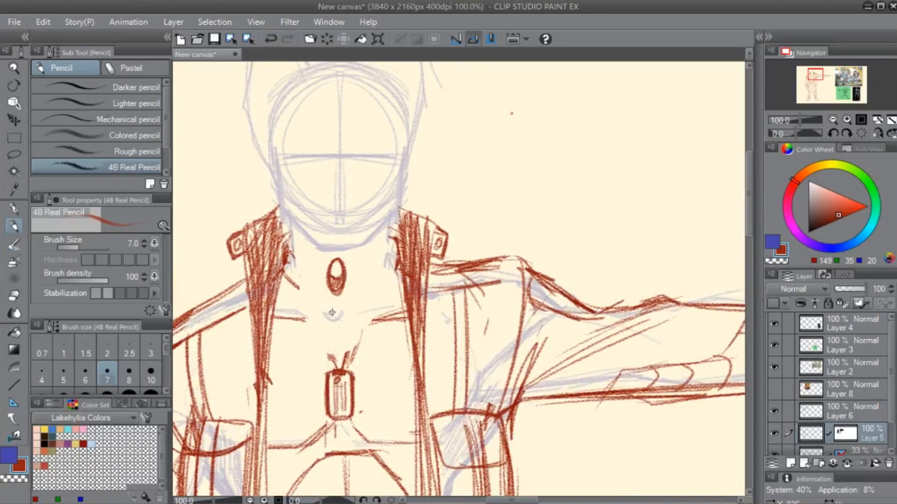
mouse_move(345, 270)
left_mouse_down()
mouse_move(348, 281)
mouse_move(321, 278)
left_mouse_up()
mouse_move(283, 255)
left_mouse_down()
mouse_move(301, 265)
mouse_move(281, 254)
mouse_move(307, 274)
mouse_move(280, 255)
left_mouse_up()
left_click_drag(352, 268, 395, 247)
key("ctrl+z")
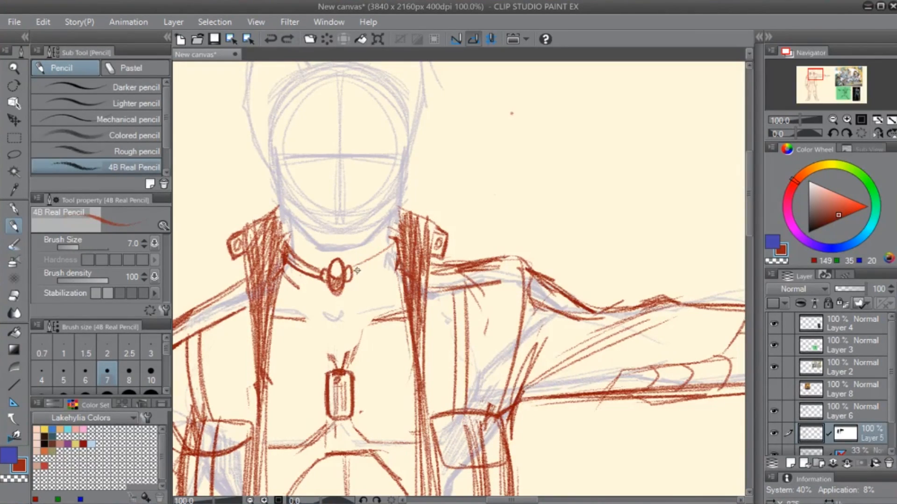
mouse_move(354, 267)
left_mouse_down()
mouse_move(377, 250)
mouse_move(351, 279)
left_mouse_up()
key("e")
left_click_drag(287, 276, 297, 291)
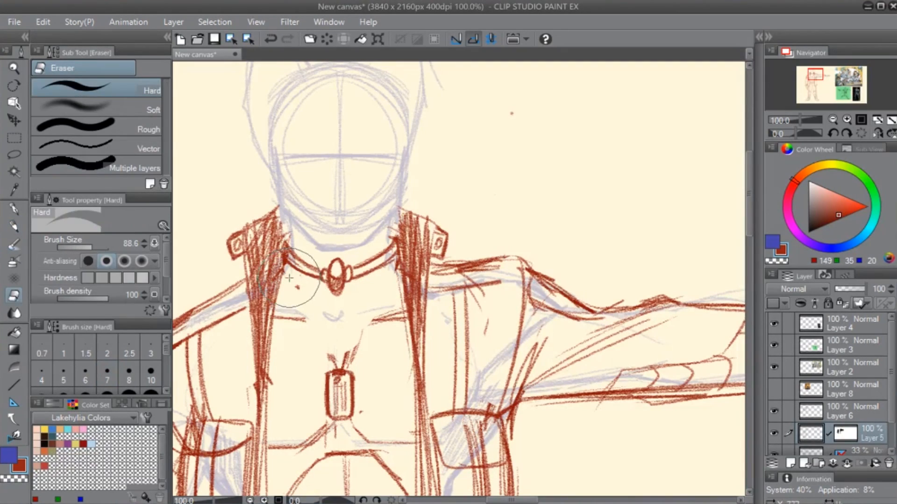
key("p")
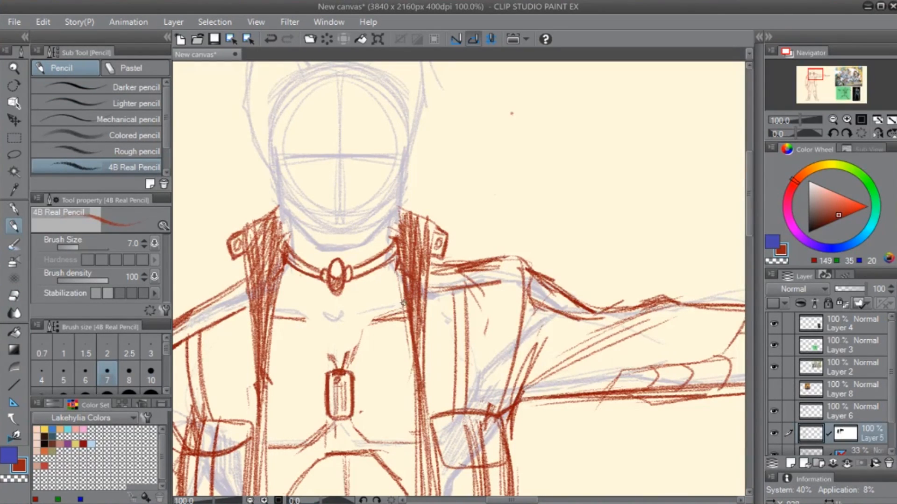
key("e")
mouse_move(296, 231)
left_mouse_down()
mouse_move(292, 282)
mouse_move(321, 248)
mouse_move(345, 261)
mouse_move(361, 287)
mouse_move(381, 255)
left_mouse_up()
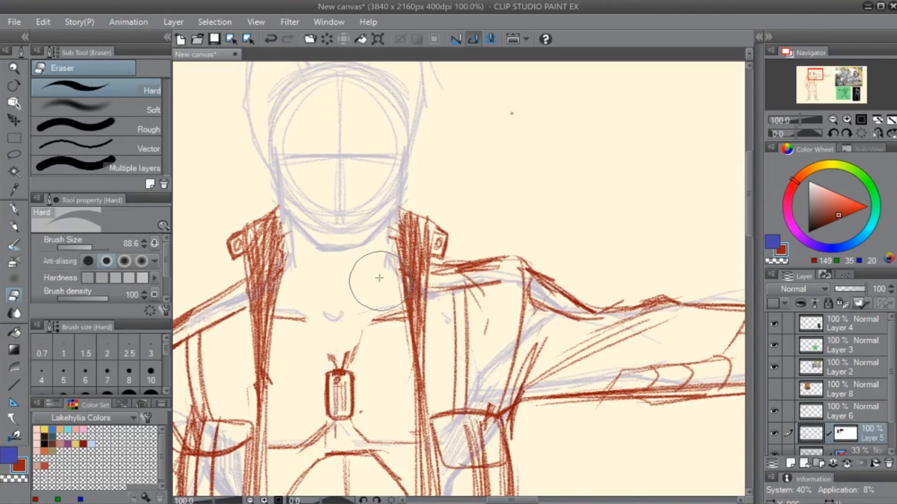
- Try an angular choker edge with a straight middle and slanted sides below the chin
key("p")
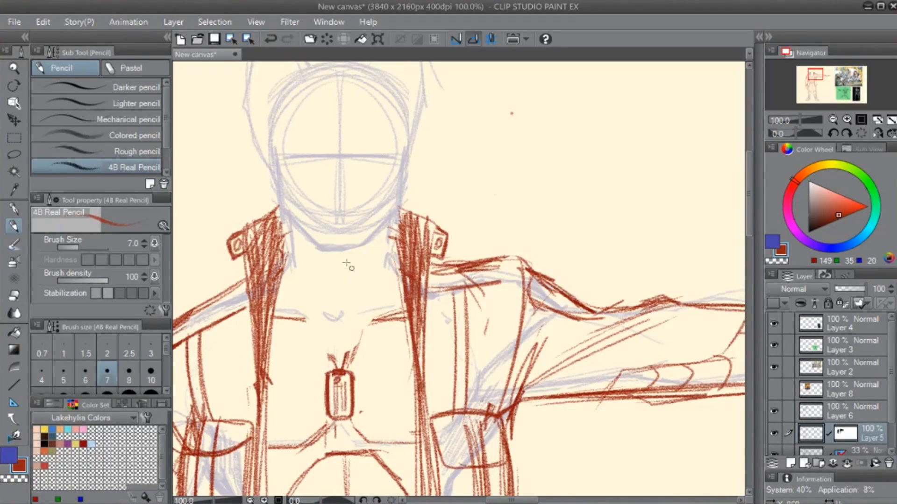
mouse_move(417, 281)
left_mouse_down()
mouse_move(490, 260)
mouse_move(469, 269)
left_mouse_up()
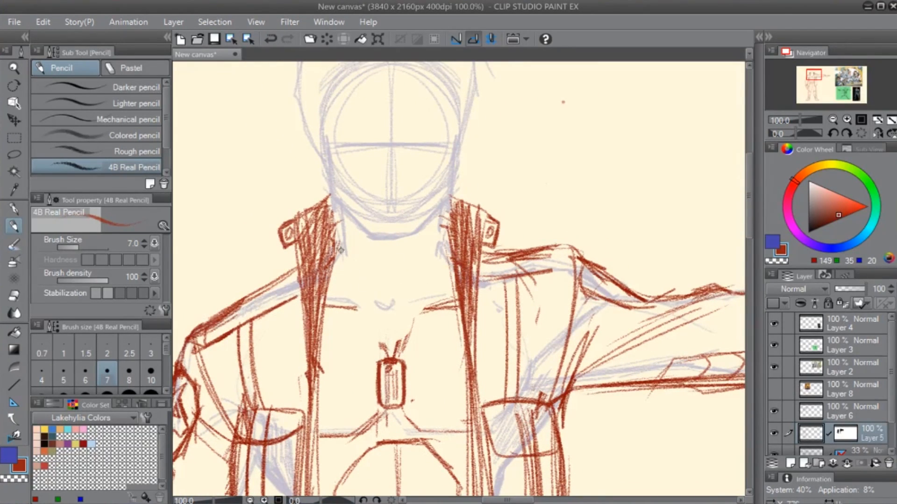
left_click_drag(336, 251, 452, 247)
key("ctrl+z")
left_click_drag(332, 234, 361, 256)
left_click_drag(364, 255, 418, 252)
key("ctrl+z")
left_click_drag(360, 256, 427, 256)
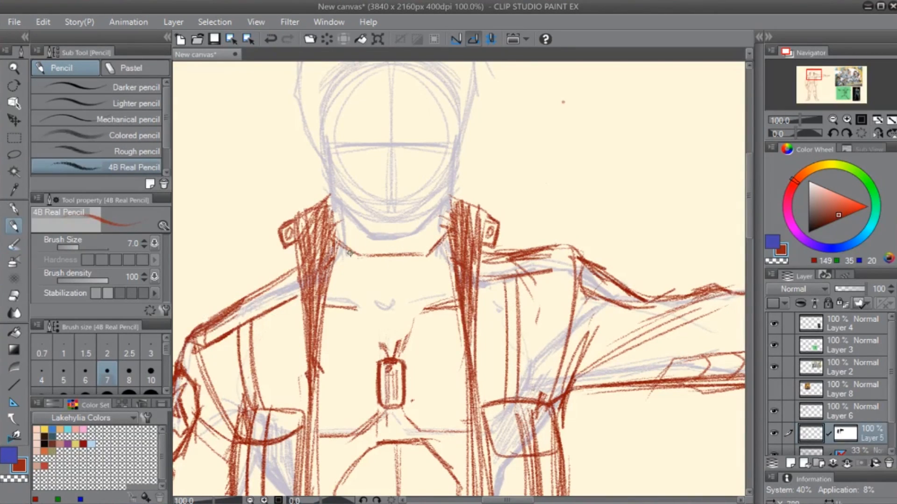
- Try a stepped lower edge and a small front plate on the angular choker, and erase the whole choker
mouse_move(330, 246)
left_mouse_down()
mouse_move(352, 268)
mouse_move(342, 266)
mouse_move(415, 278)
left_mouse_up()
mouse_move(355, 279)
left_mouse_down()
mouse_move(399, 285)
mouse_move(453, 251)
mouse_move(425, 266)
left_mouse_up()
left_click_drag(425, 266, 413, 267)
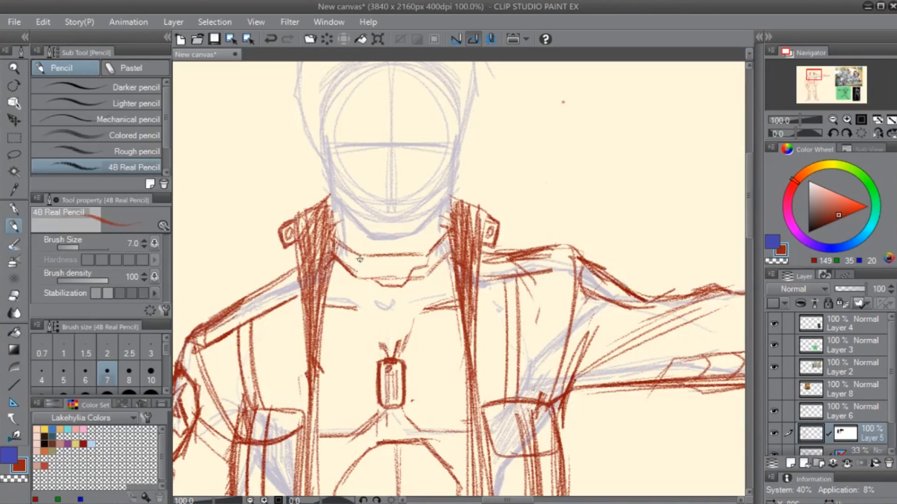
left_click_drag(358, 257, 385, 285)
left_click_drag(373, 259, 388, 259)
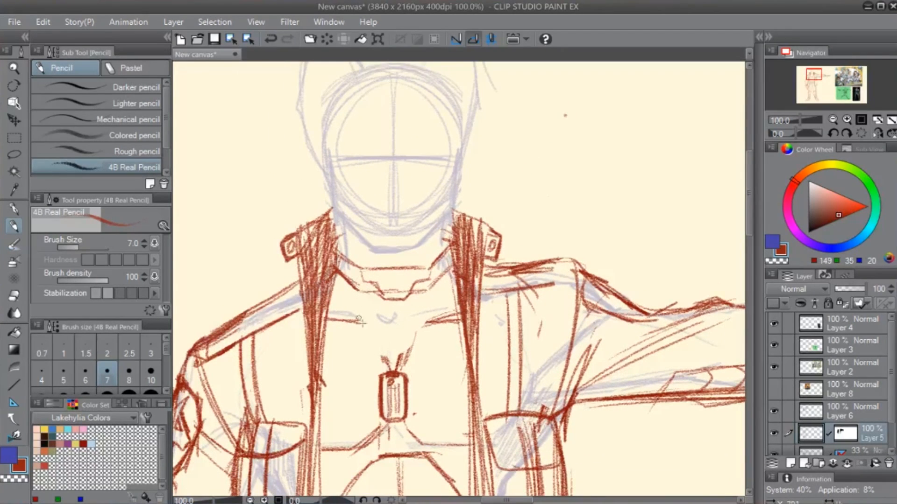
key("e")
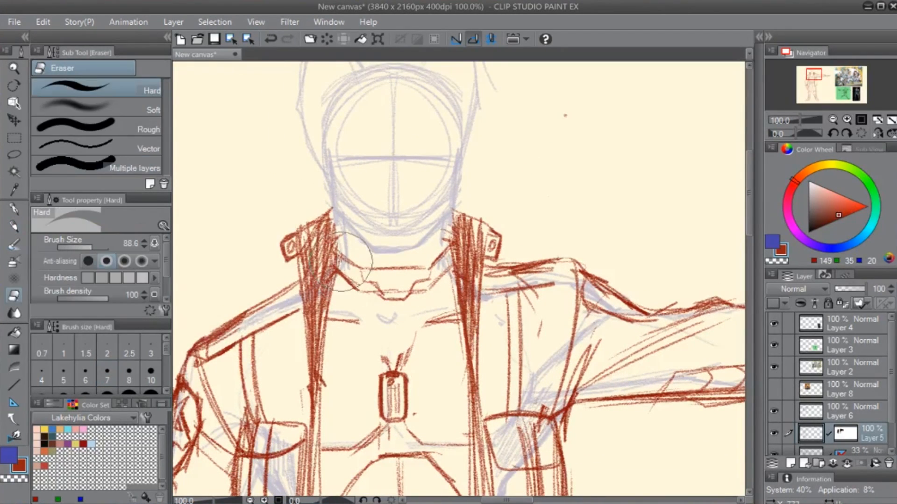
mouse_move(355, 220)
left_mouse_down()
mouse_move(352, 262)
mouse_move(409, 278)
mouse_move(423, 257)
mouse_move(393, 369)
left_mouse_up()
- Pencil a vertical centre line from the neck to the dog tag and double the outline of the arched torso panel
key("p")
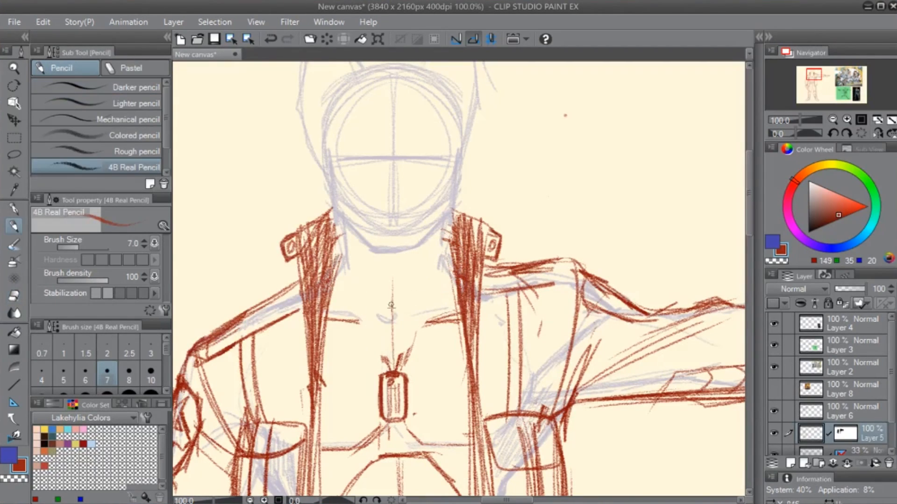
left_click_drag(391, 307, 392, 367)
left_click_drag(395, 414, 401, 291)
left_click_drag(398, 324, 340, 373)
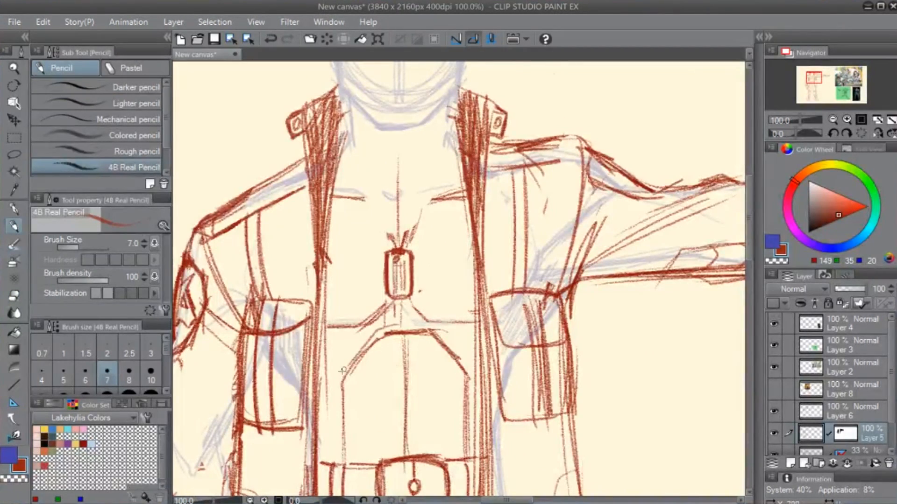
mouse_move(367, 339)
left_mouse_down()
mouse_move(336, 379)
mouse_move(339, 451)
left_mouse_up()
left_click_drag(336, 395, 338, 473)
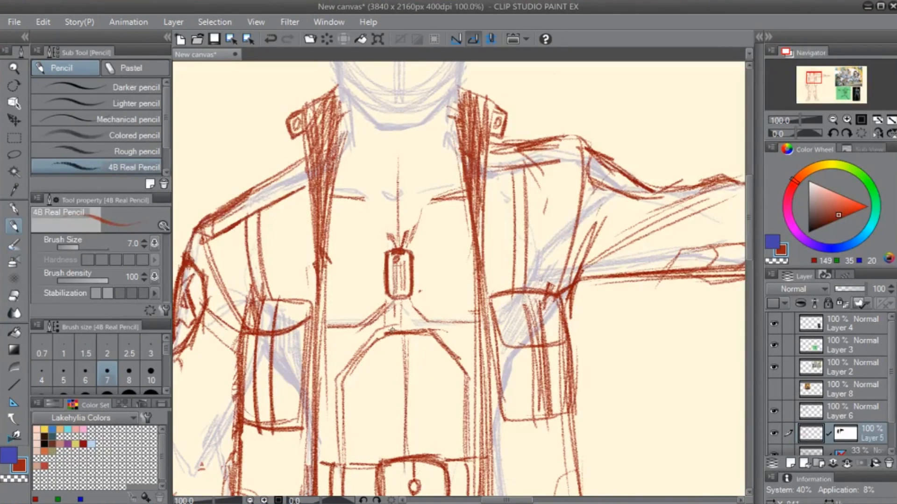
mouse_move(391, 329)
left_mouse_down()
mouse_move(446, 331)
mouse_move(469, 365)
left_mouse_up()
left_click_drag(445, 332, 478, 383)
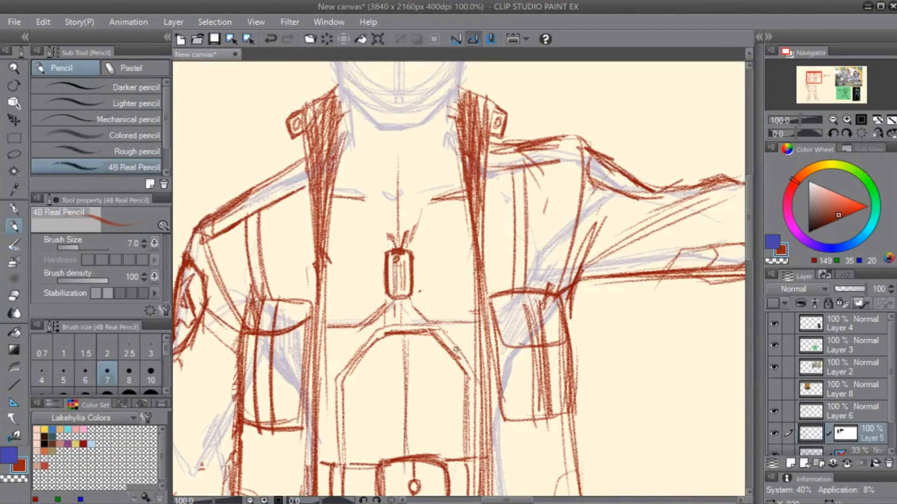
mouse_move(455, 350)
left_mouse_down()
mouse_move(474, 402)
mouse_move(474, 443)
left_mouse_up()
mouse_move(404, 355)
left_mouse_down()
mouse_move(456, 376)
mouse_move(417, 440)
left_mouse_up()
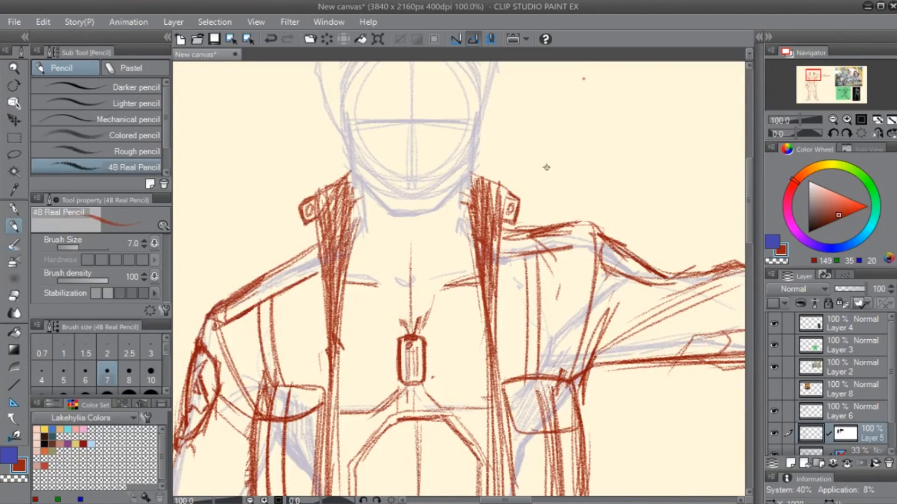
- Erase the stray speck beside the head and trim the upper end of the chest's centre line
left_click_drag(565, 152, 516, 216)
key("e")
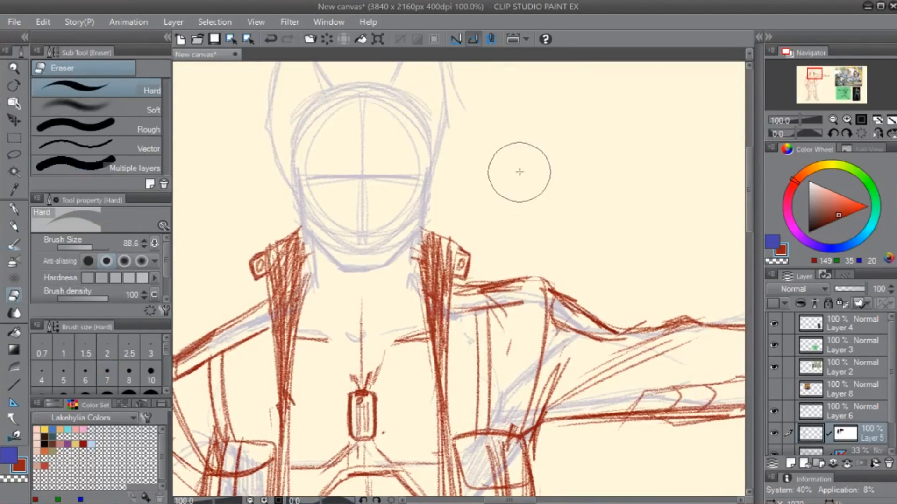
key("p")
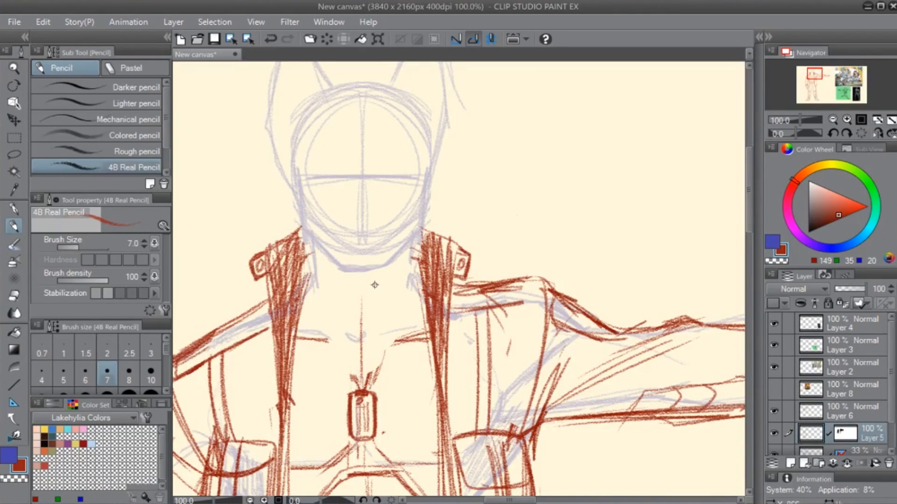
key("e")
mouse_move(359, 292)
left_mouse_down()
mouse_move(362, 329)
mouse_move(494, 267)
left_mouse_up()
- Pencil a gently curved choker band under the chin with parallel upper and lower edges
key("p")
left_click_drag(467, 224, 559, 225)
key("ctrl+z")
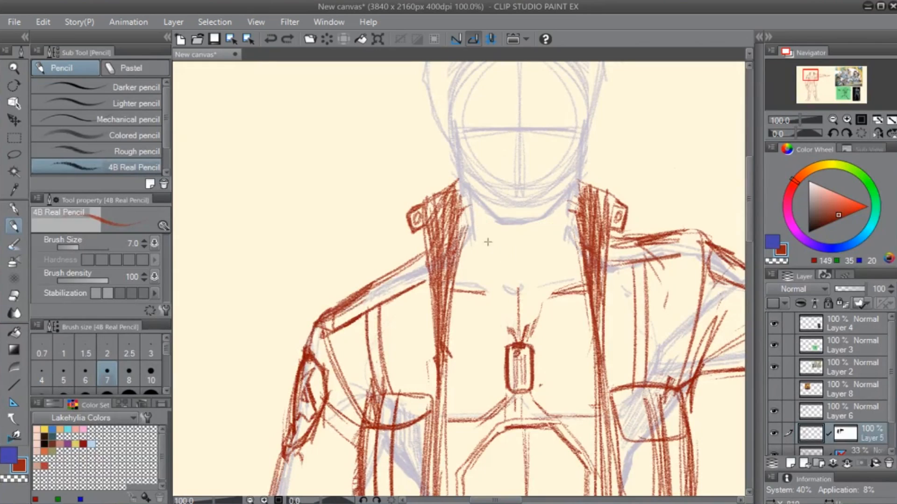
mouse_move(468, 228)
left_mouse_down()
mouse_move(576, 220)
mouse_move(508, 226)
mouse_move(547, 226)
left_mouse_up()
key("e")
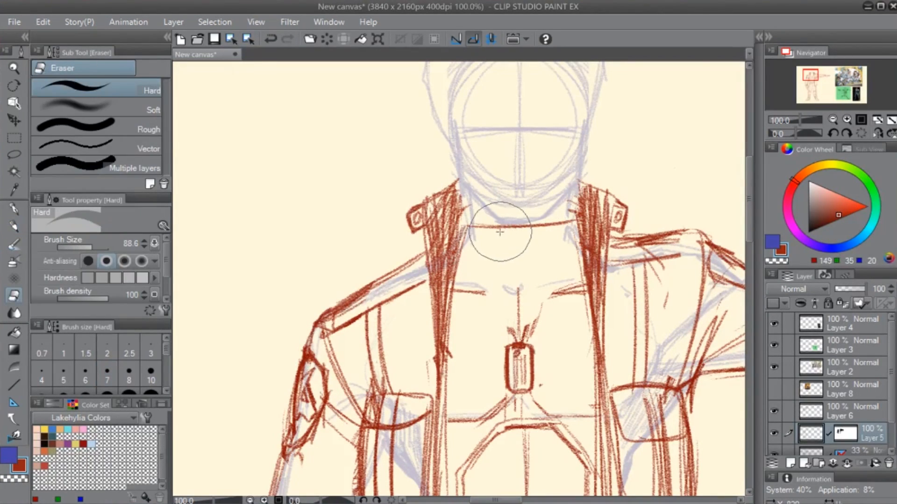
mouse_move(474, 228)
left_mouse_down()
mouse_move(551, 228)
mouse_move(467, 225)
mouse_move(570, 222)
left_mouse_up()
key("p")
mouse_move(505, 229)
left_mouse_down()
mouse_move(580, 217)
mouse_move(465, 225)
mouse_move(575, 221)
left_mouse_up()
left_click_drag(575, 221, 510, 228)
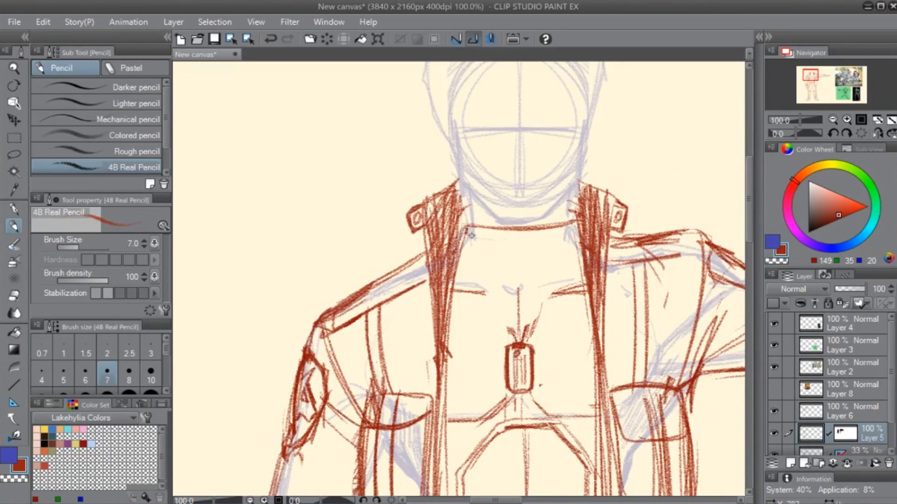
mouse_move(464, 236)
left_mouse_down()
mouse_move(520, 246)
mouse_move(579, 235)
mouse_move(514, 247)
left_mouse_up()
left_click_drag(593, 302, 525, 329)
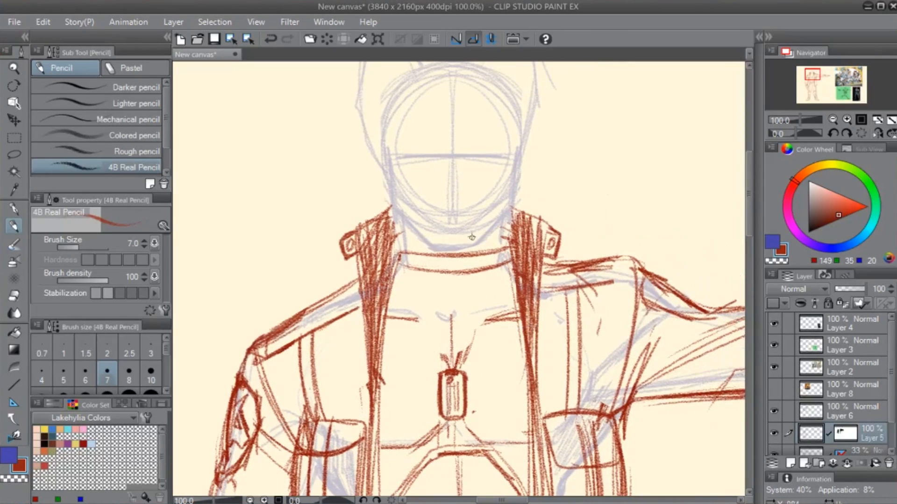
- Add a slanted rectangular loop on each side of the choker band, clearing the band lines around them
key("e")
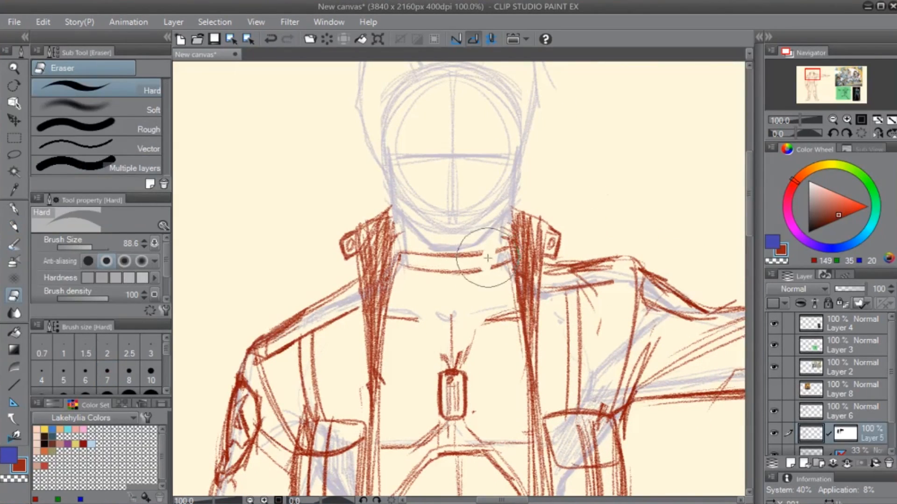
key("p")
mouse_move(487, 258)
left_mouse_down()
mouse_move(498, 262)
mouse_move(479, 273)
mouse_move(489, 276)
left_mouse_up()
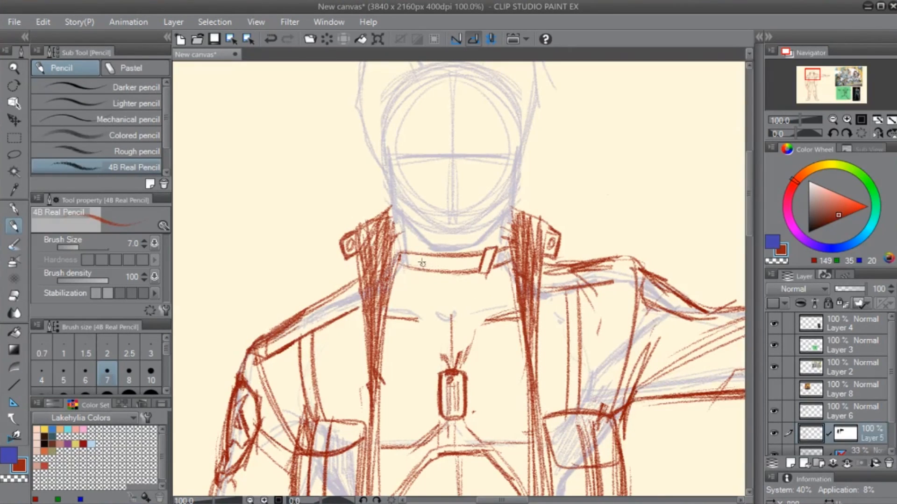
mouse_move(418, 252)
left_mouse_down()
mouse_move(436, 281)
mouse_move(421, 262)
mouse_move(428, 281)
mouse_move(426, 253)
mouse_move(421, 273)
left_mouse_up()
key("e")
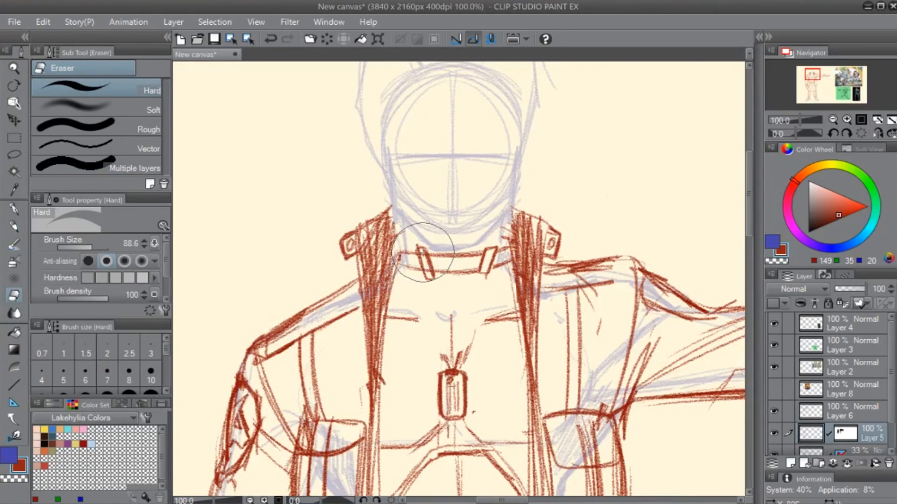
key("p")
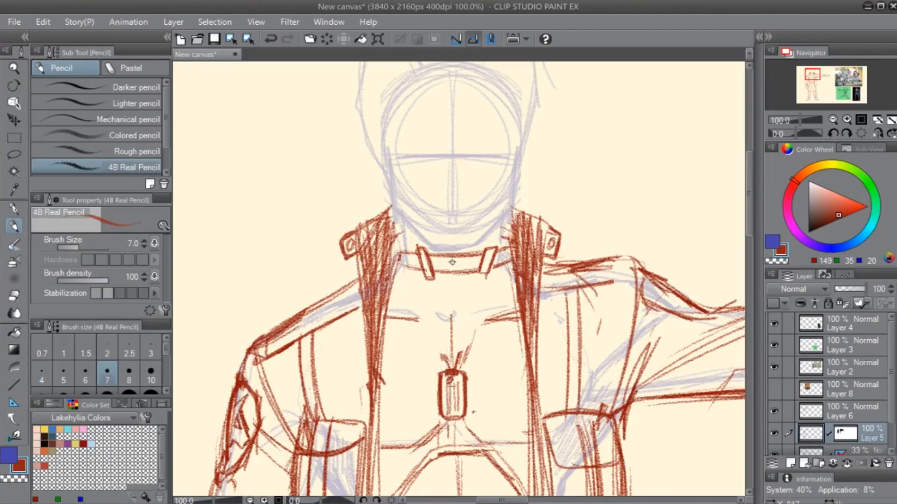
- Draw a small ring at the choker's centre and two cords running from it down to the dog tag
left_click_drag(454, 260, 447, 367)
mouse_move(444, 279)
left_mouse_down()
mouse_move(455, 328)
mouse_move(464, 282)
mouse_move(464, 355)
left_mouse_up()
left_click_drag(536, 333, 465, 370)
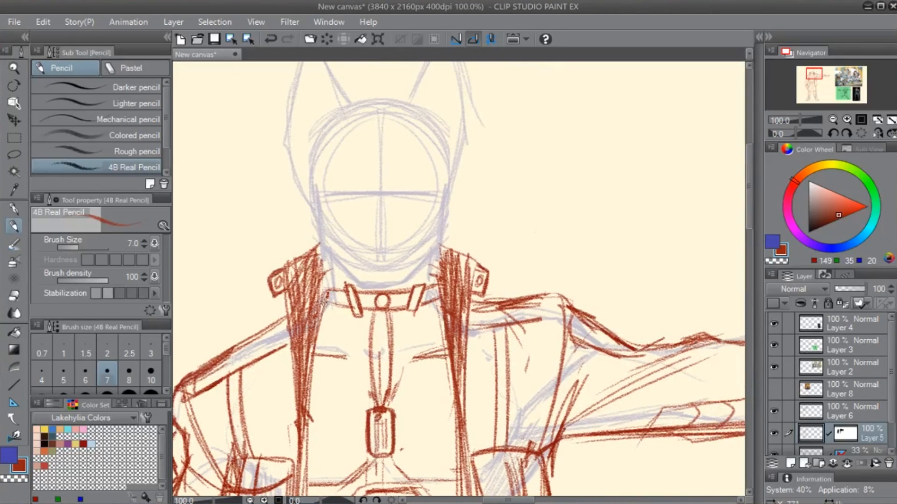
- Tidy the choker band beside its slanted loop and hatch the band around the loops and ring
mouse_move(328, 296)
left_mouse_down()
mouse_move(326, 282)
mouse_move(326, 303)
mouse_move(345, 290)
mouse_move(347, 305)
left_mouse_up()
key("e")
mouse_move(357, 300)
left_mouse_down()
mouse_move(341, 322)
mouse_move(367, 312)
left_mouse_up()
key("p")
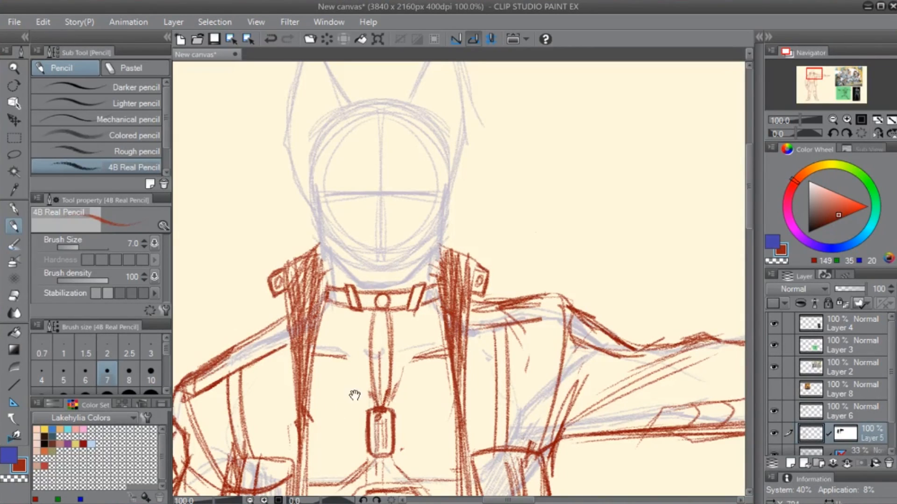
left_click_drag(410, 360, 420, 385)
mouse_move(337, 316)
left_mouse_down()
mouse_move(359, 329)
mouse_move(387, 321)
left_mouse_up()
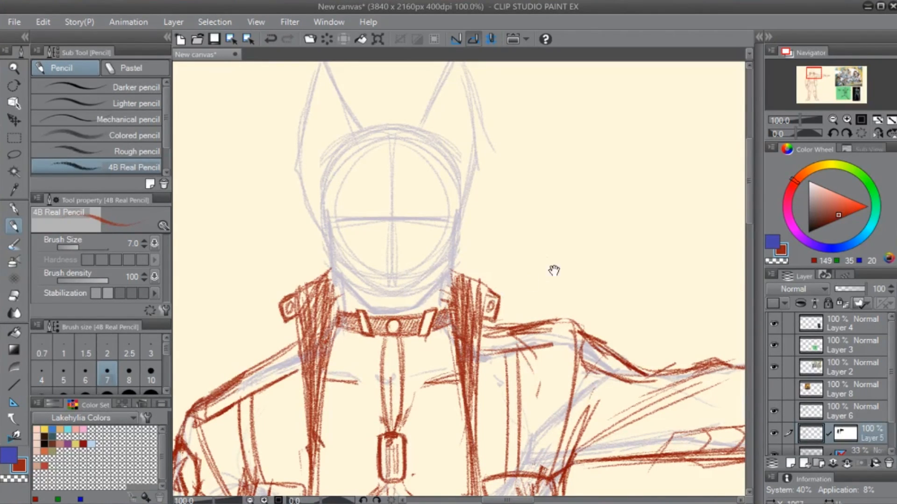
- Erase the two spread cords and redraw them as a narrow central cord from the choker ring to the dog tag
left_click_drag(554, 271, 545, 197)
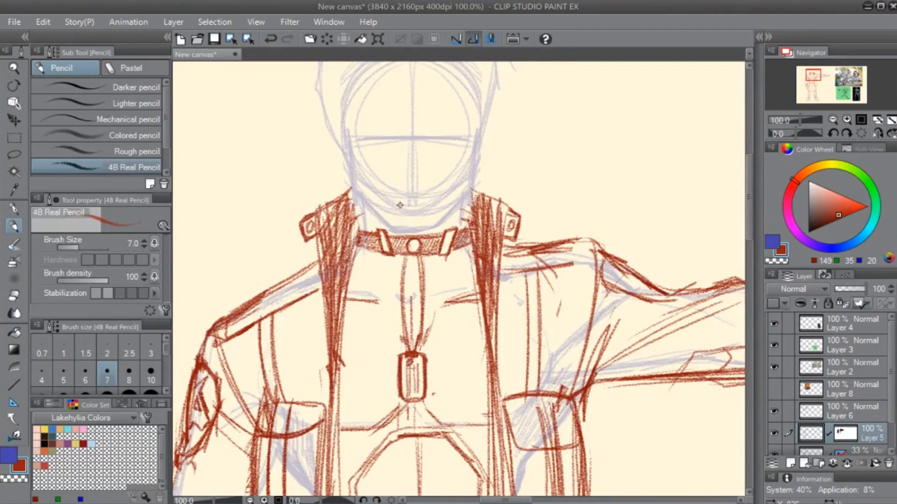
mouse_move(418, 299)
left_mouse_down()
mouse_move(412, 339)
mouse_move(392, 288)
mouse_move(392, 369)
mouse_move(407, 368)
mouse_move(410, 330)
mouse_move(407, 297)
mouse_move(402, 346)
mouse_move(404, 281)
mouse_move(398, 368)
left_mouse_up()
key("e")
key("p")
left_click_drag(405, 280, 397, 374)
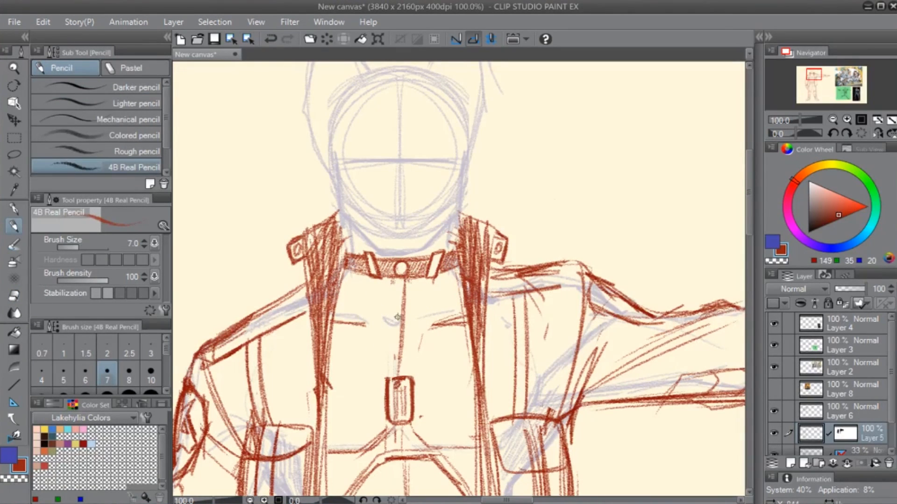
left_click_drag(404, 280, 396, 376)
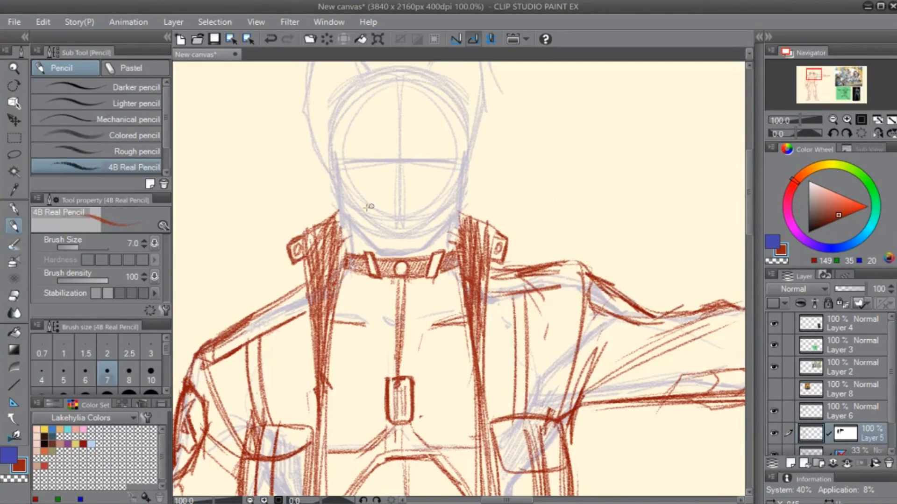
- Sketch a slanted neck line on each side of the cord below the choker, converging toward the upper chest
left_click_drag(407, 381, 615, 307)
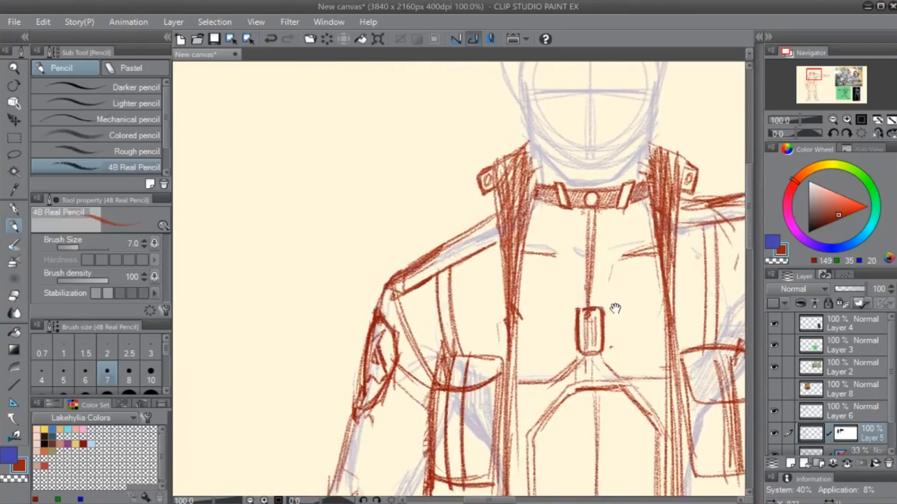
key("ctrl+z")
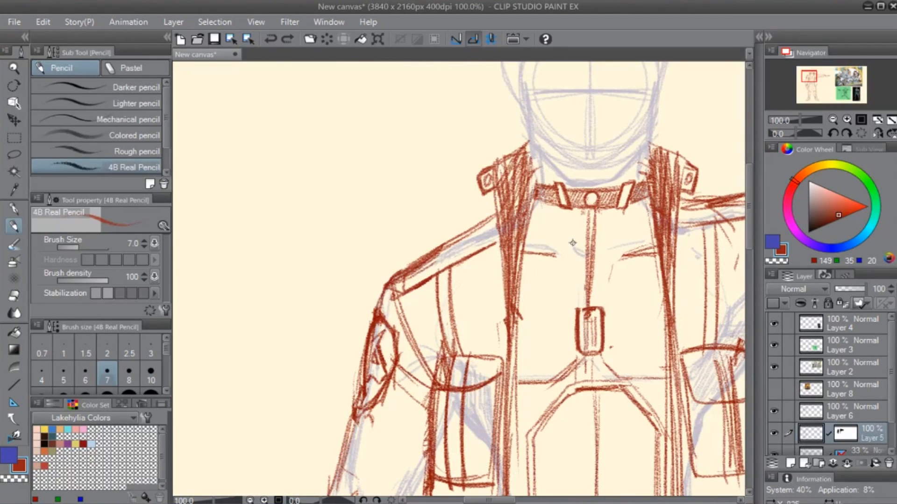
left_click_drag(624, 253, 599, 266)
mouse_move(558, 213)
left_mouse_down()
mouse_move(579, 260)
mouse_move(559, 212)
mouse_move(610, 233)
mouse_move(605, 261)
mouse_move(617, 215)
left_mouse_up()
left_click_drag(642, 293, 525, 424)
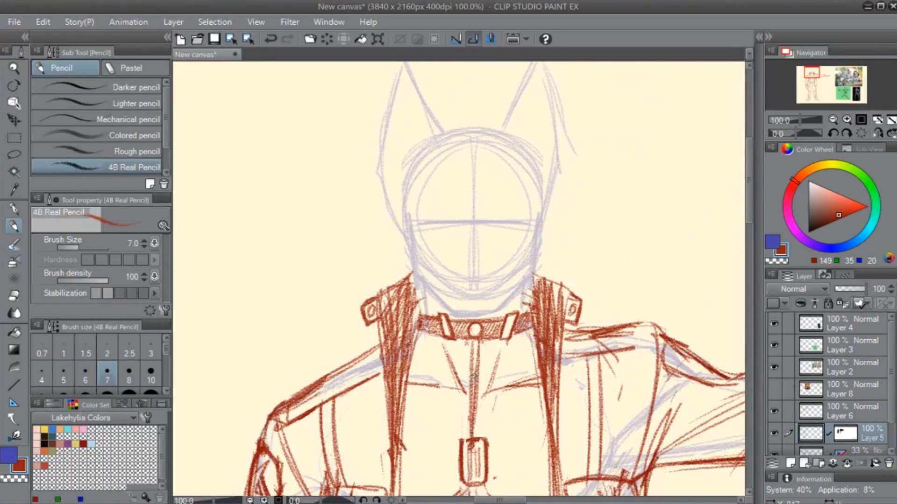
- Examine the whole figure, checking the jacket, choker, dog tag and legs at several magnifications
scroll(474, 375, "down", 4)
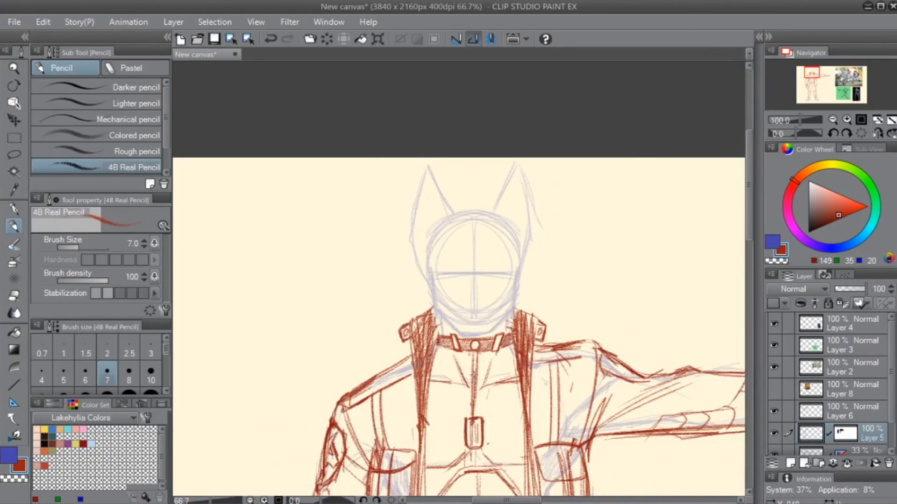
left_click_drag(512, 395, 496, 269)
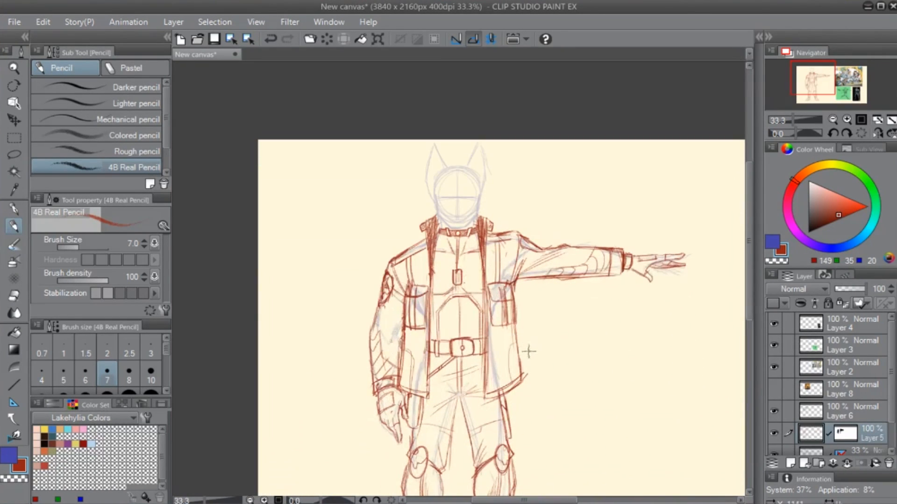
left_click_drag(519, 383, 509, 269)
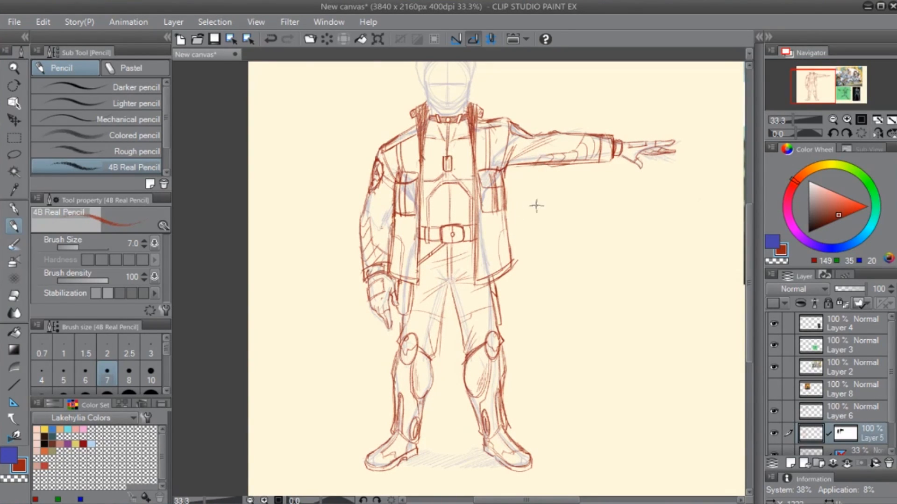
scroll(536, 205, "up", 1)
left_click_drag(452, 110, 462, 194)
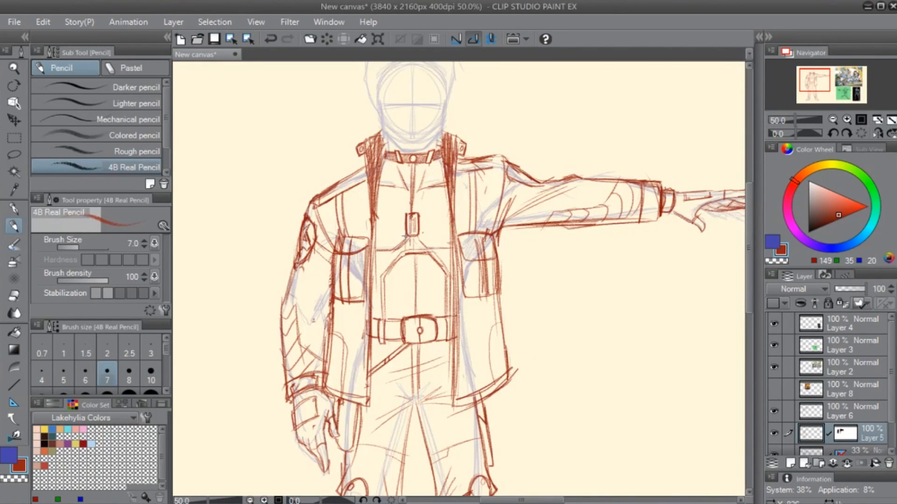
scroll(412, 227, "up", 2)
left_click_drag(410, 172, 431, 319)
key("e")
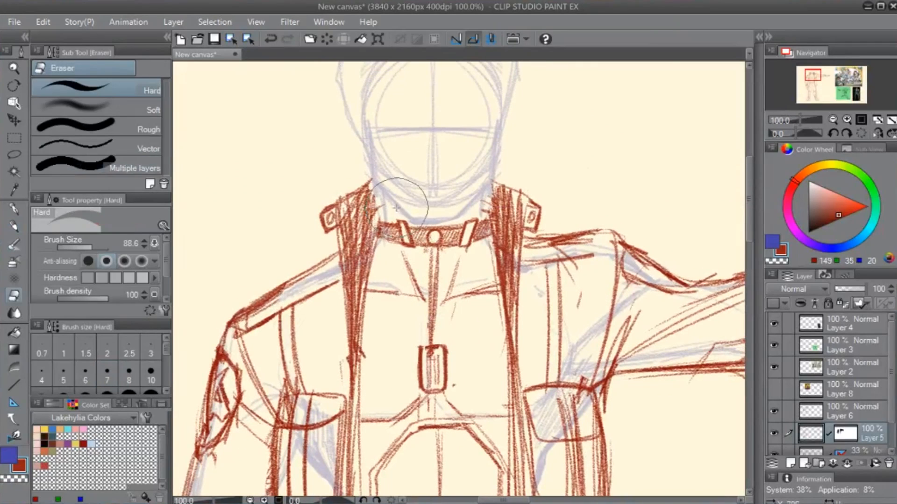
key("p")
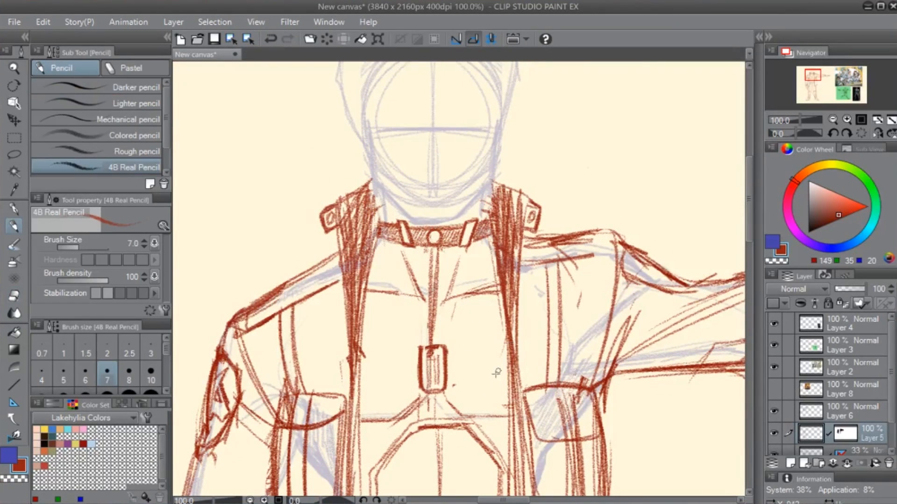
scroll(496, 381, "down", 2)
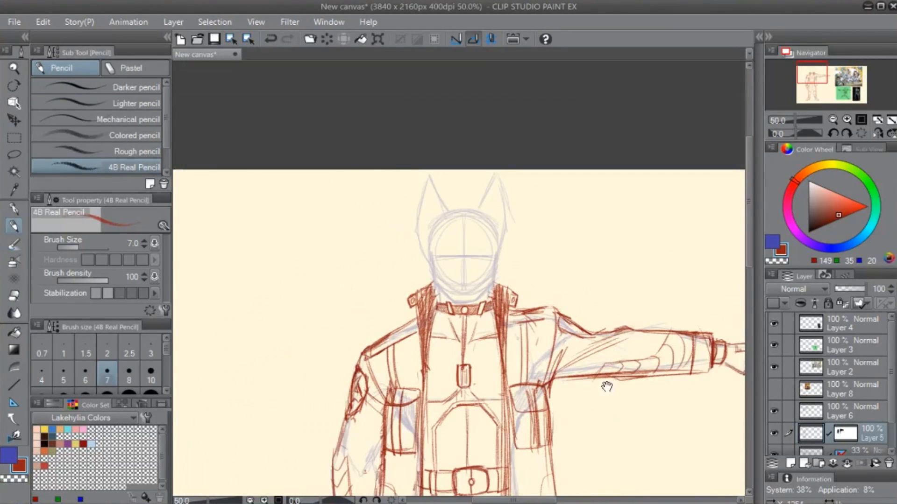
left_click_drag(606, 387, 567, 230)
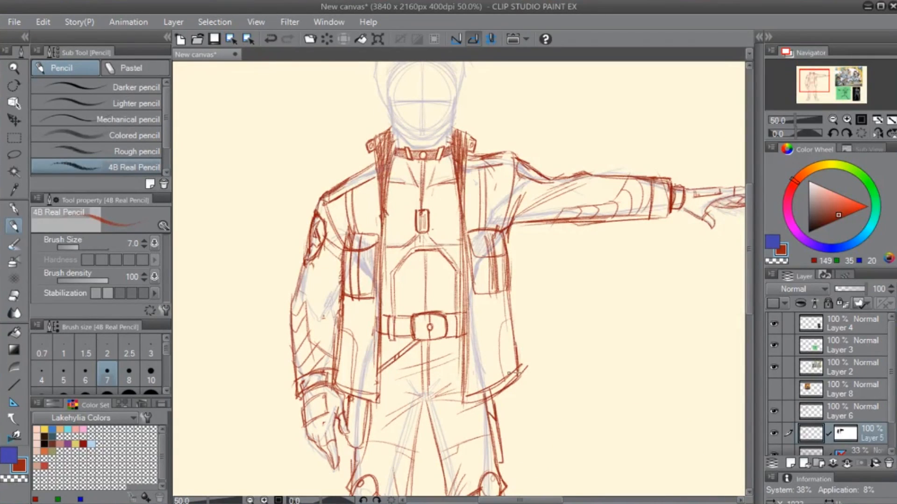
- Hide the jacket on Layer 6 and disable the layer mask of the body sketch on Layer 5
left_click(774, 413)
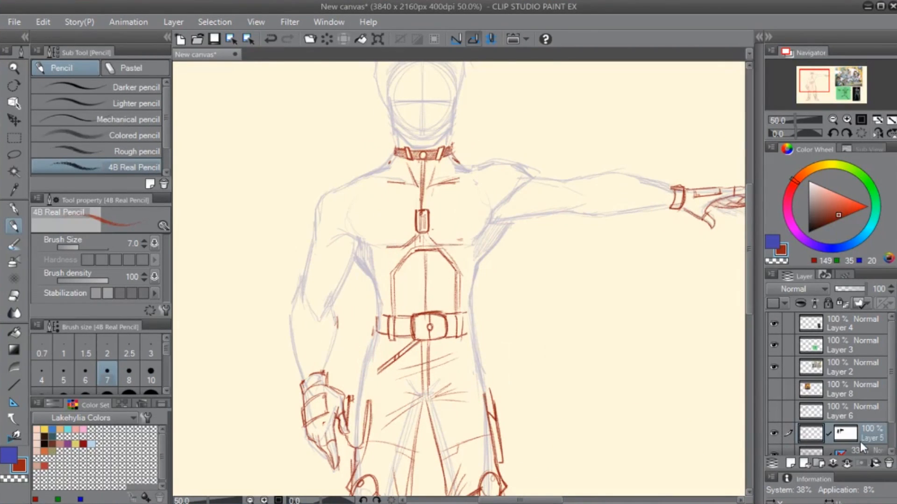
left_click(840, 433, "shift")
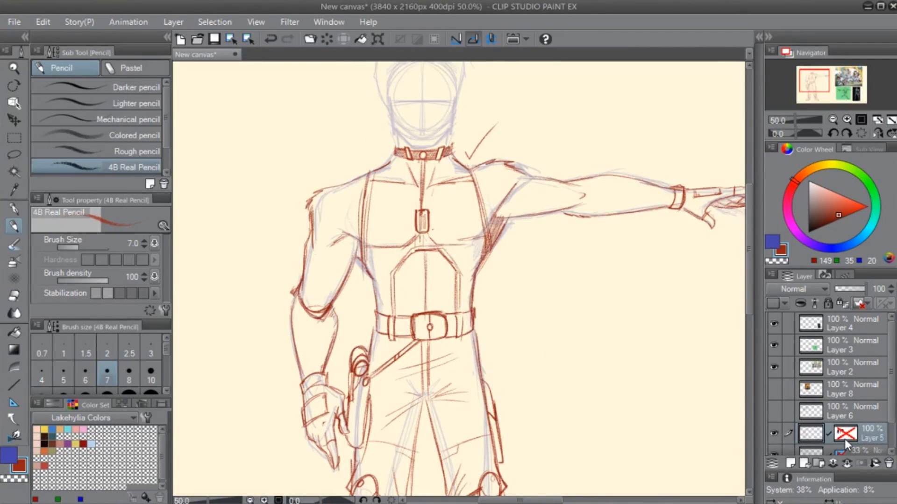
left_click(845, 436, "shift")
left_click(843, 437, "shift")
- Erase and redraw the outer elbow outline of the hanging arm with a small pointed fur tuft
key("e")
left_click_drag(444, 415, 473, 302)
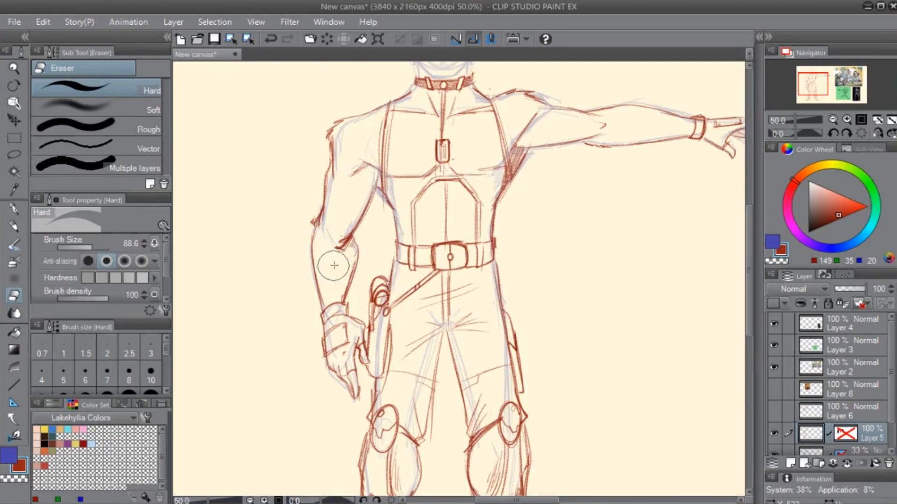
key("p")
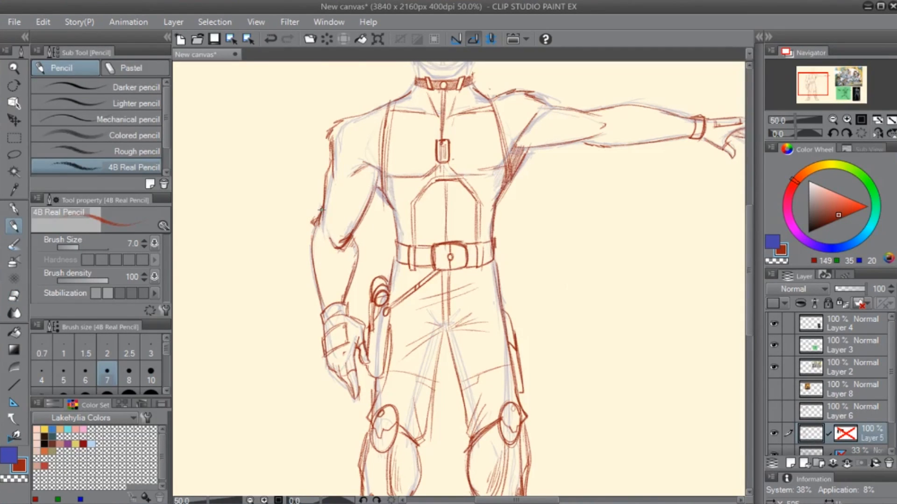
key("e")
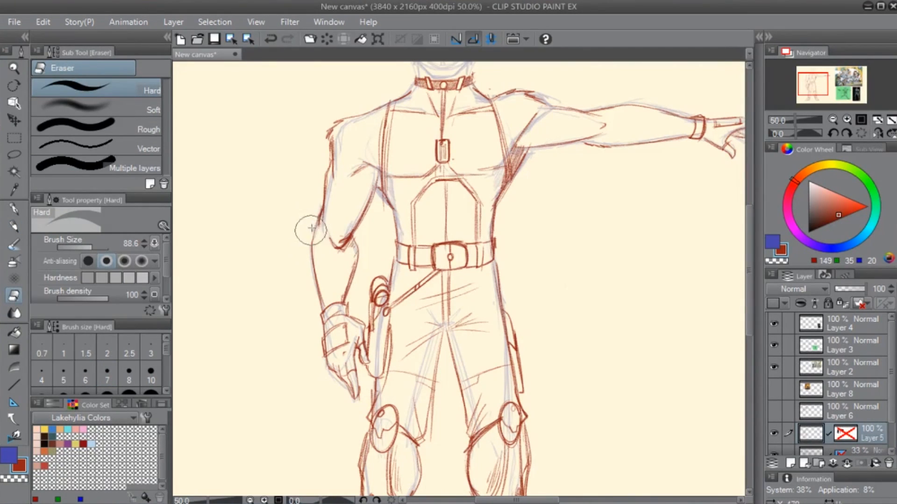
key("p")
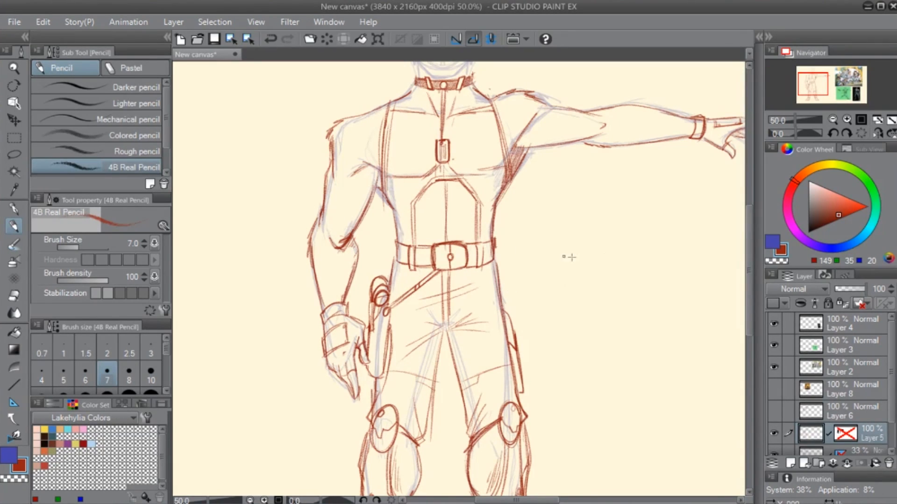
- Set the drawing colour to dark green (RGB 0, 98, 50) and hide the blue construction sketch on Layer 1
key("x")
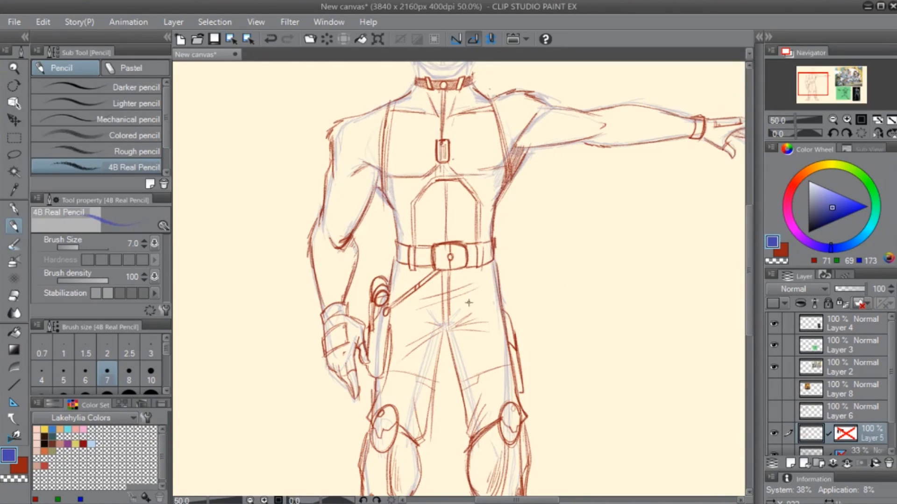
left_click(876, 207)
left_click_drag(832, 216, 830, 223)
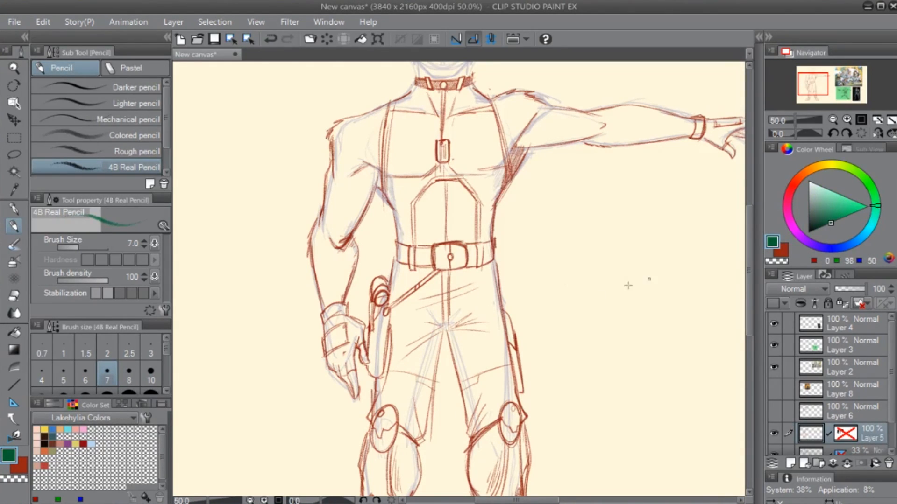
left_click_drag(535, 219, 480, 311)
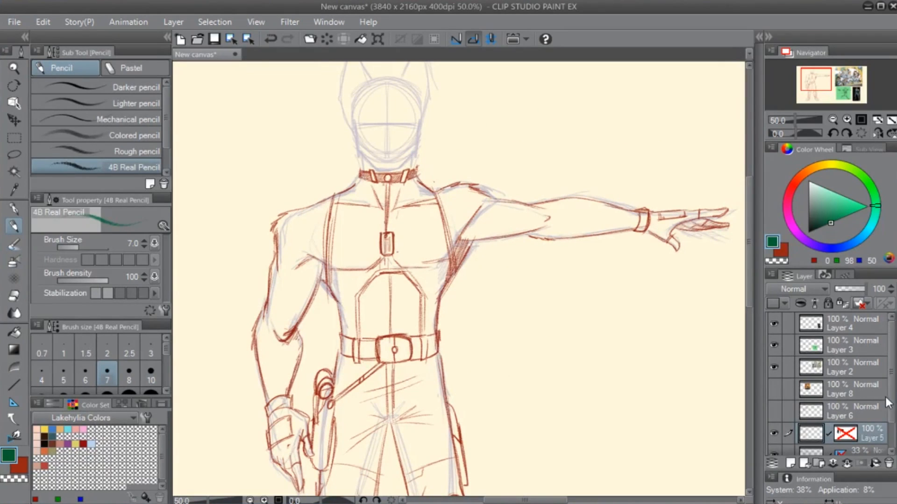
scroll(888, 403, "down", 2)
left_click(774, 423)
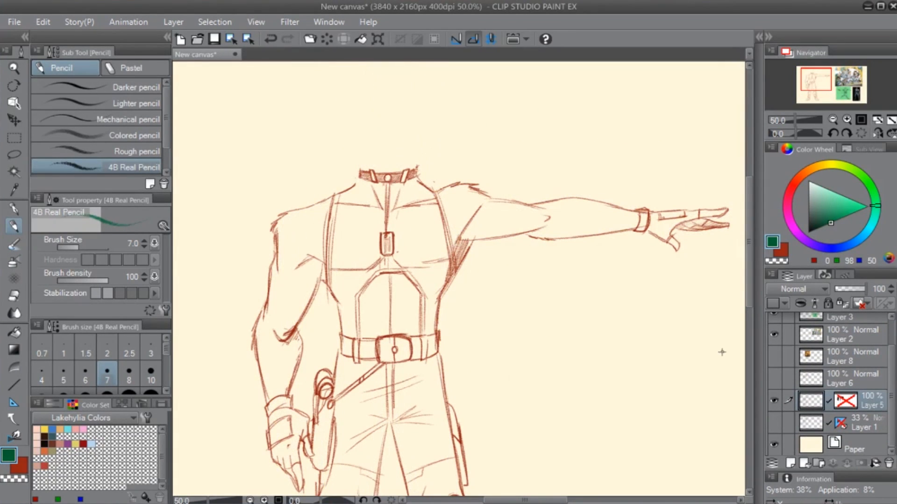
- Choose the G-pen and add a new layer between the body sketch on Layer 5 and Layer 1
scroll(438, 282, "up", 2)
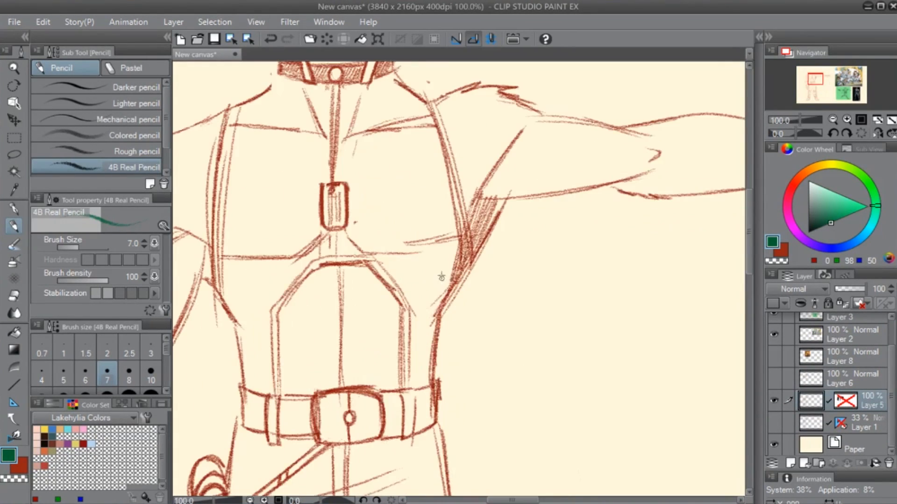
left_click_drag(367, 201, 448, 343)
key("p")
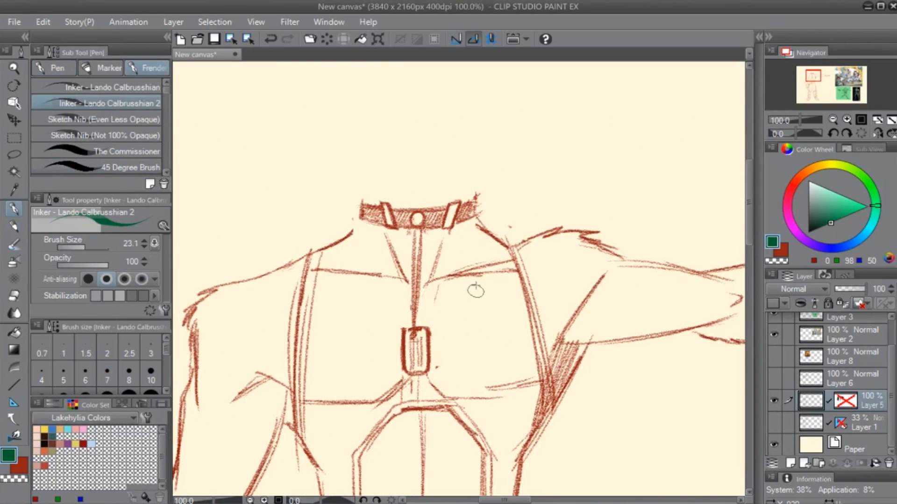
left_click(74, 69)
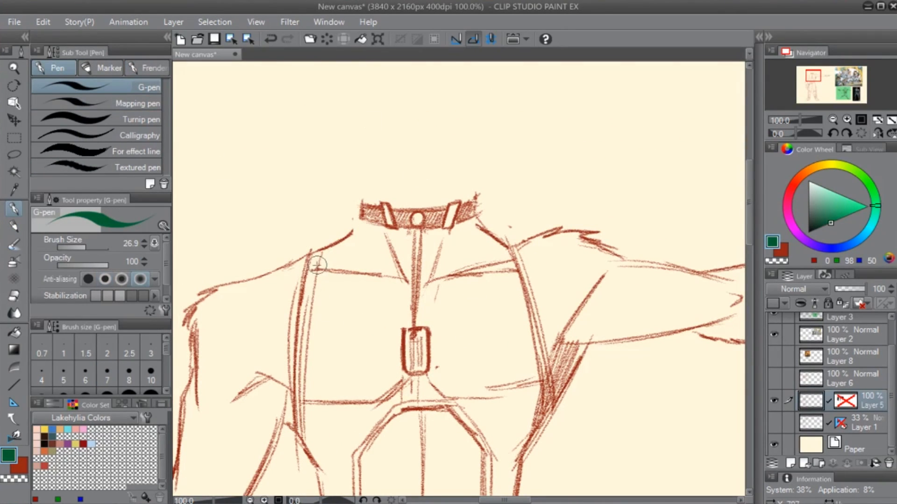
left_click_drag(317, 254, 297, 386)
key("ctrl+z")
left_click(817, 432)
key("ctrl+shift+n")
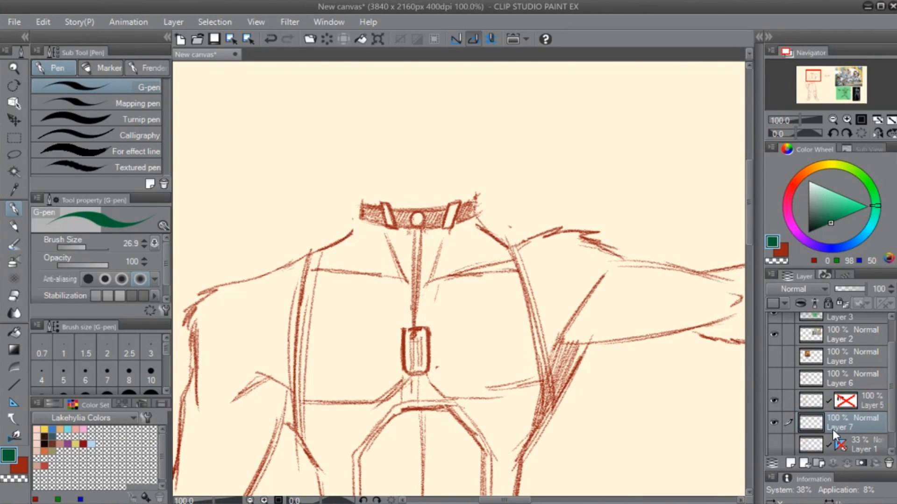
- Set the colour to a muted dark green (RGB 41, 80, 61) and the G-pen brush size to 49.8
left_click_drag(826, 213, 817, 220)
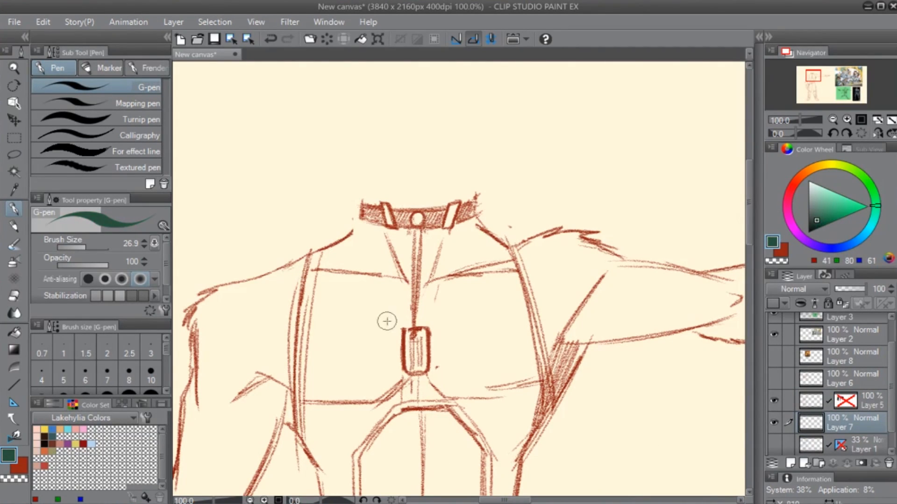
key("]")
key("]")
left_click_drag(316, 258, 295, 409)
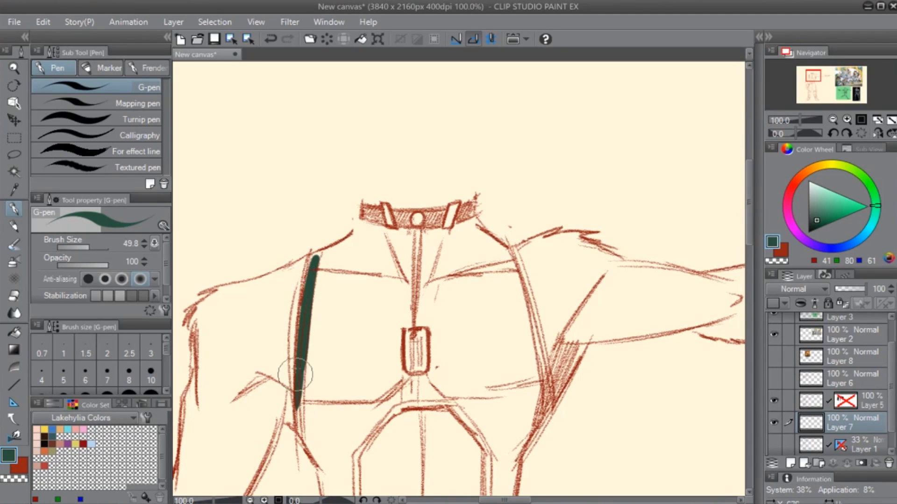
left_click_drag(304, 314, 294, 423)
mouse_move(297, 365)
left_mouse_down()
mouse_move(292, 429)
mouse_move(313, 455)
left_mouse_up()
key("ctrl+z")
key("ctrl+z")
key("ctrl+z")
key("ctrl+z")
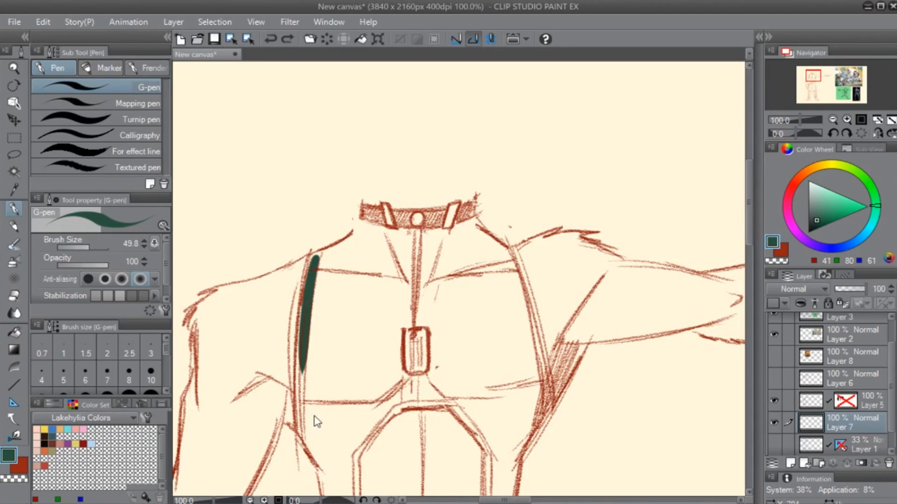
- Trace the shirt's edge in green down the hanging-arm side, along the belt top and up the opposite waist
left_click_drag(313, 271, 304, 383)
left_click_drag(308, 317, 299, 421)
mouse_move(303, 355)
left_mouse_down()
mouse_move(300, 425)
mouse_move(314, 457)
mouse_move(290, 334)
left_mouse_up()
mouse_move(262, 289)
left_mouse_down()
mouse_move(290, 390)
mouse_move(468, 384)
mouse_move(474, 314)
mouse_move(502, 271)
left_mouse_up()
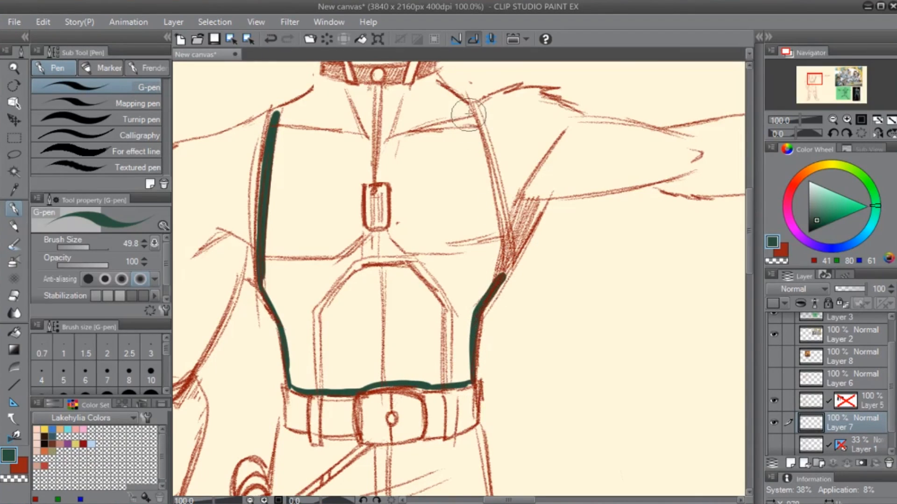
- Close the green shirt outline along the outstretched-arm side, both shoulders and the lower edge of the choker
mouse_move(471, 111)
left_mouse_down()
mouse_move(499, 247)
mouse_move(506, 238)
left_mouse_up()
mouse_move(493, 164)
left_mouse_down()
mouse_move(504, 273)
mouse_move(509, 250)
mouse_move(501, 270)
left_mouse_up()
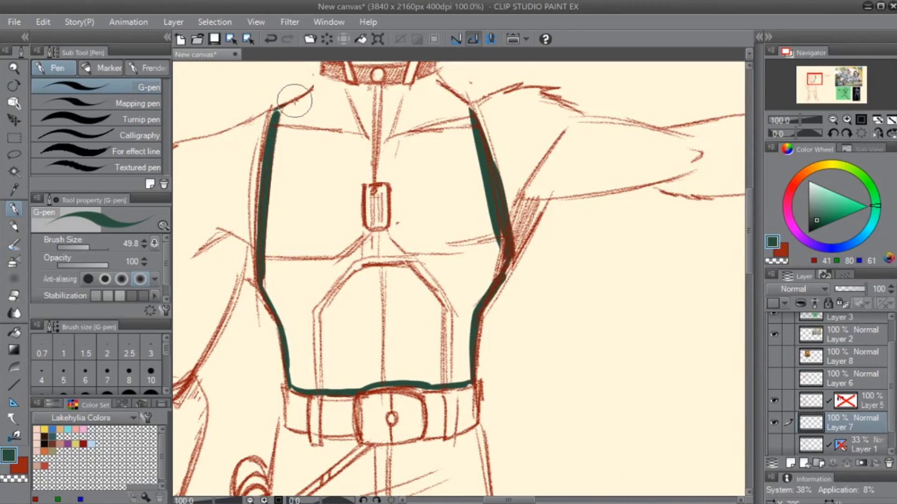
mouse_move(274, 110)
left_mouse_down()
mouse_move(320, 75)
mouse_move(390, 86)
mouse_move(434, 72)
mouse_move(349, 159)
left_mouse_up()
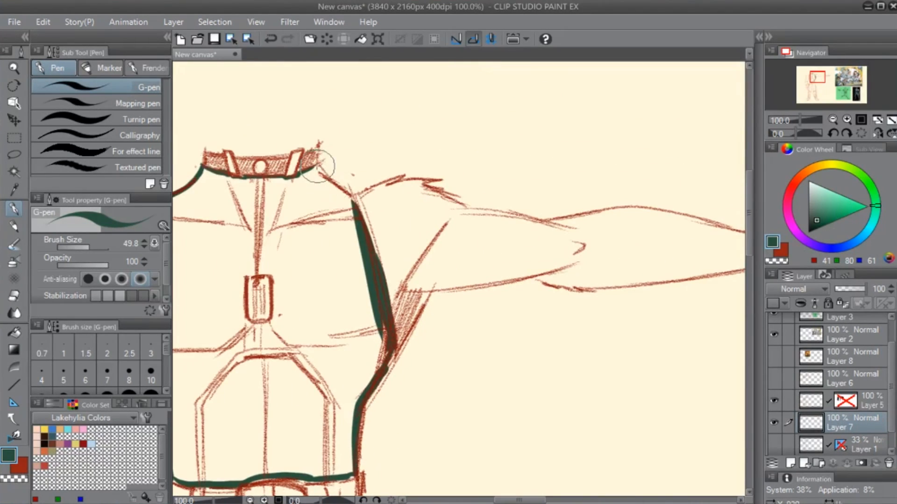
mouse_move(358, 202)
left_mouse_down()
mouse_move(319, 166)
mouse_move(308, 172)
left_mouse_up()
- Fill the outlined shirt area with the dark green, referring only to the editing layer
key("space")
left_click_drag(314, 369, 450, 284)
key("g")
left_click(471, 244)
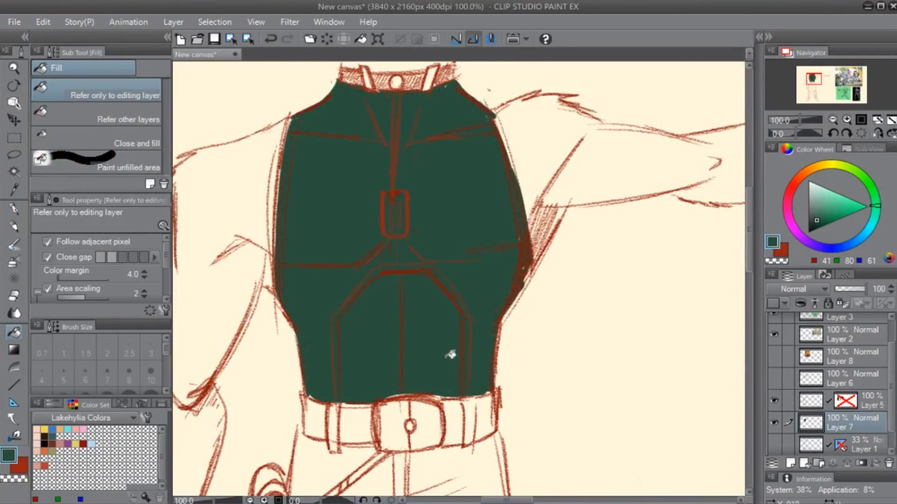
left_click_drag(549, 263, 516, 300)
key("p")
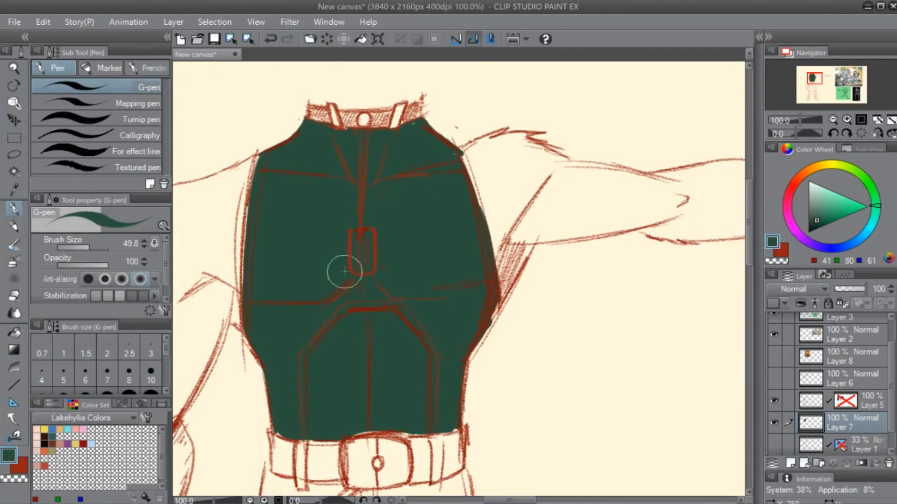
- Set the colour to a light green (RGB 139, 186, 163) and outline the shirt's chest panel on the hanging-arm side
left_click_drag(429, 195, 444, 236)
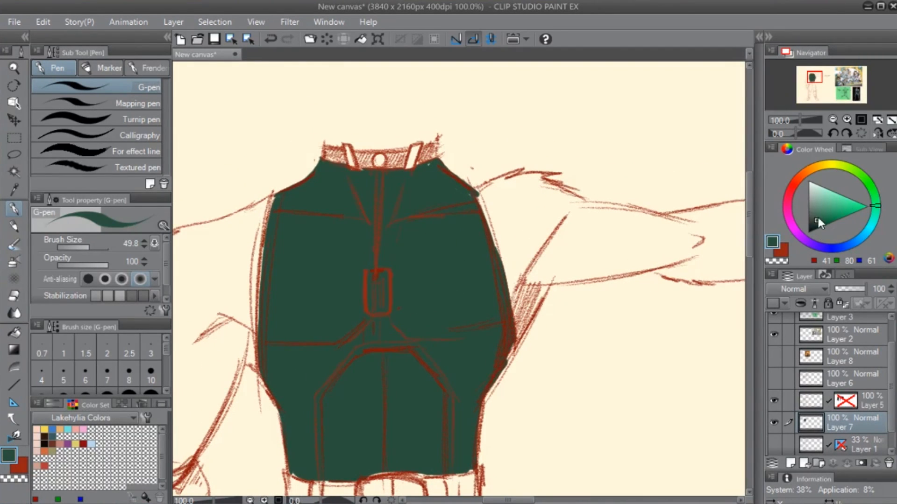
left_click_drag(817, 217, 818, 199)
mouse_move(271, 215)
left_mouse_down()
mouse_move(351, 225)
mouse_move(366, 239)
mouse_move(367, 295)
mouse_move(349, 329)
left_mouse_up()
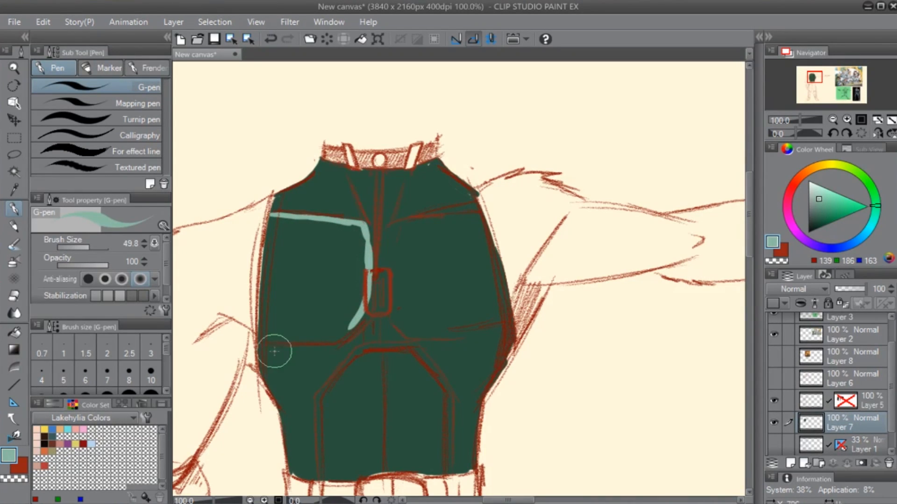
left_click_drag(260, 334, 348, 329)
left_click_drag(272, 216, 266, 339)
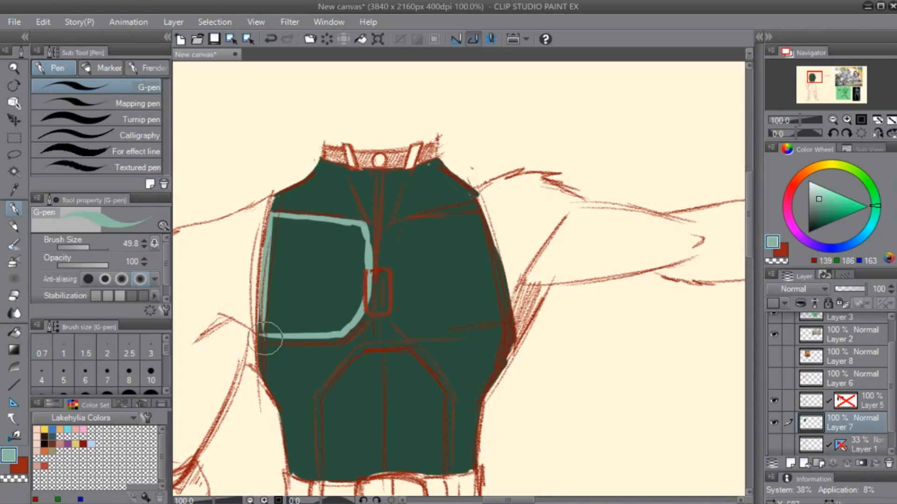
- Fill the outlined chest panel on the hanging-arm side with light green, turning off the G-pen's anti-aliasing
key("g")
left_click(309, 323)
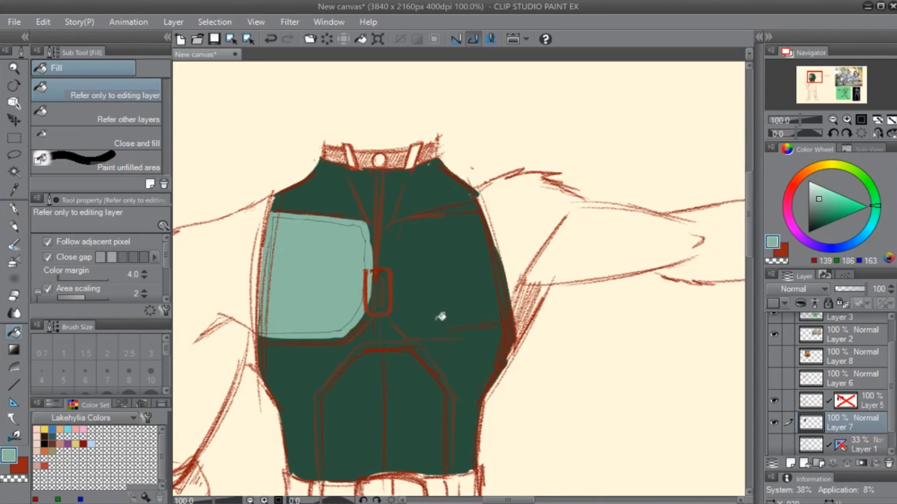
key("ctrl+z")
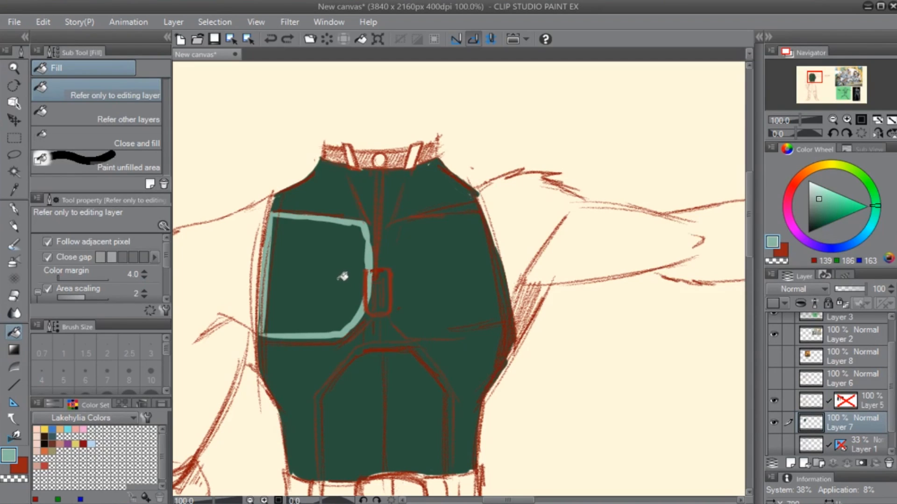
key("p")
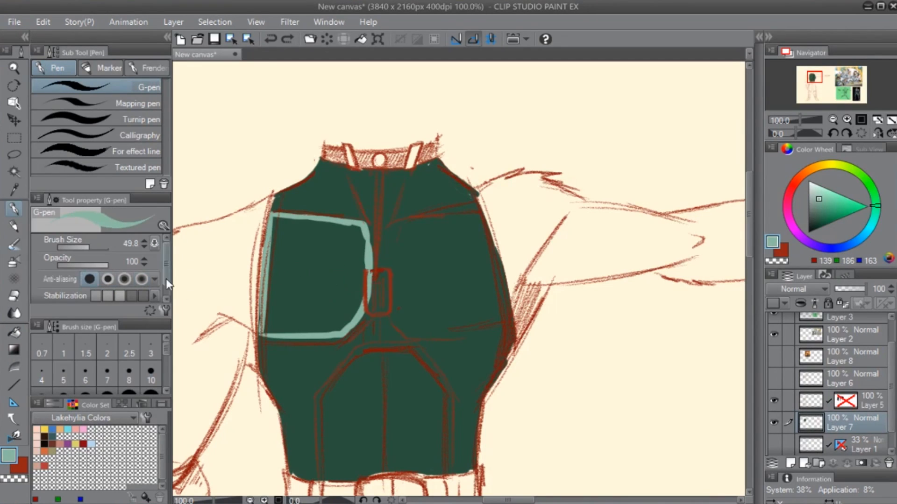
key("g")
left_click(330, 287)
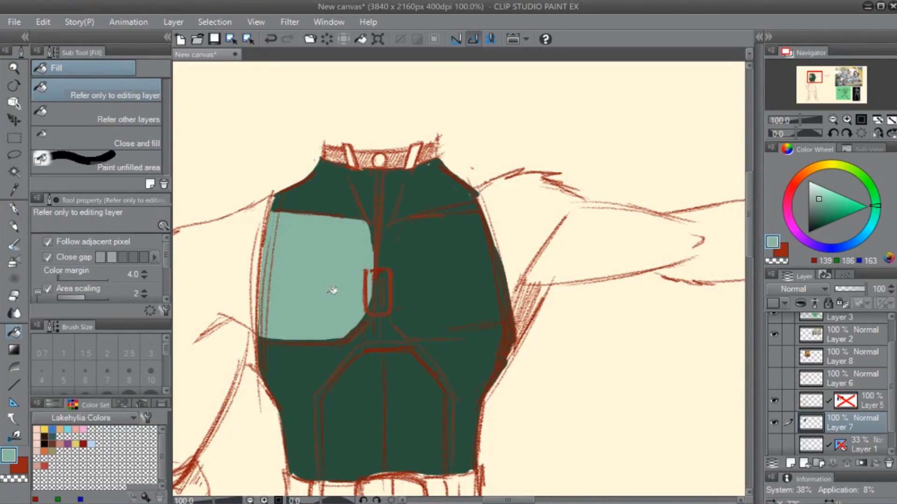
- Raise the G-pen's anti-aliasing to its second level and outline the chest panel on the outstretched-arm side in light green
key("p")
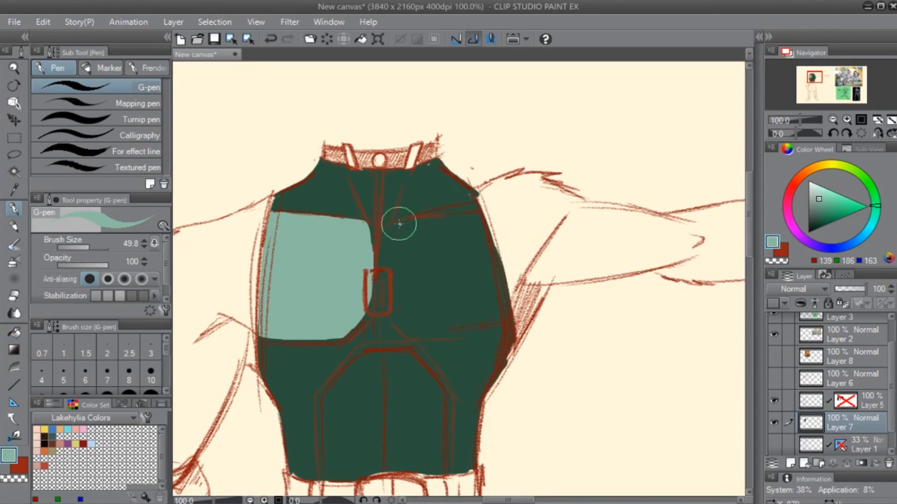
left_click_drag(399, 222, 387, 270)
key("ctrl+z")
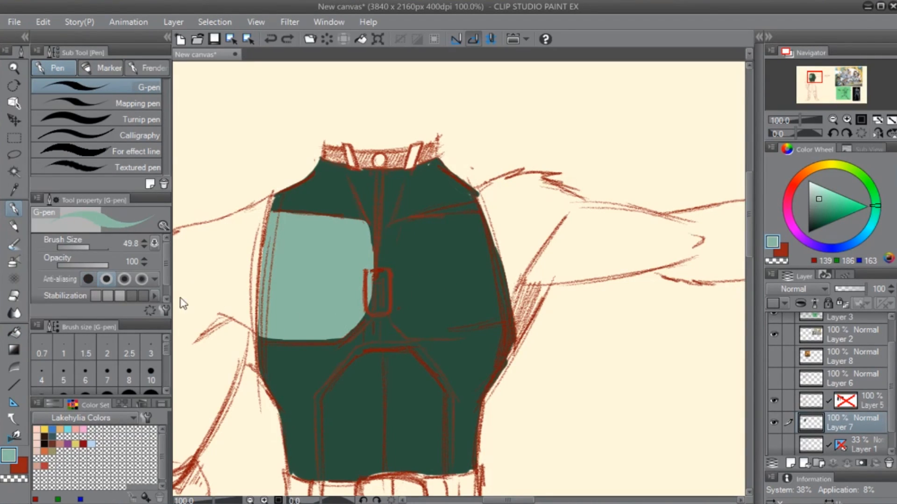
mouse_move(396, 217)
left_mouse_down()
mouse_move(397, 328)
mouse_move(484, 324)
mouse_move(439, 332)
mouse_move(501, 316)
left_mouse_up()
mouse_move(393, 227)
left_mouse_down()
mouse_move(465, 208)
mouse_move(502, 290)
mouse_move(500, 318)
left_mouse_up()
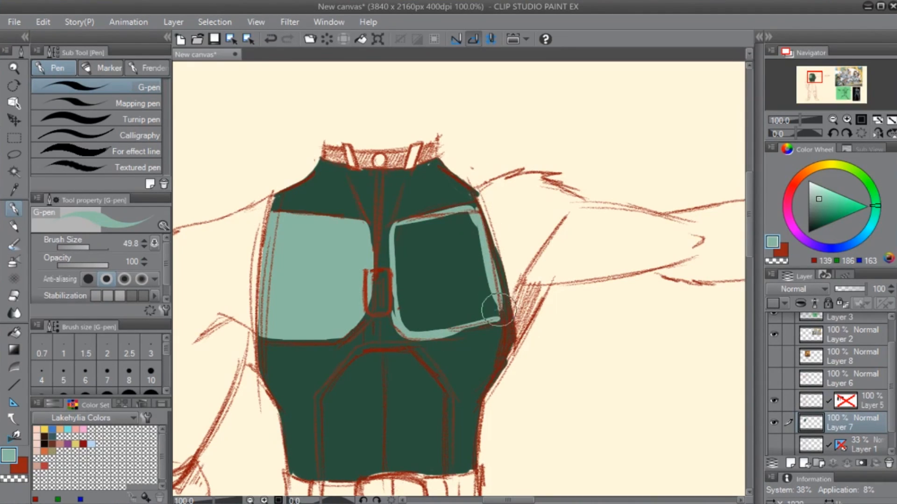
key("g")
left_click(464, 300)
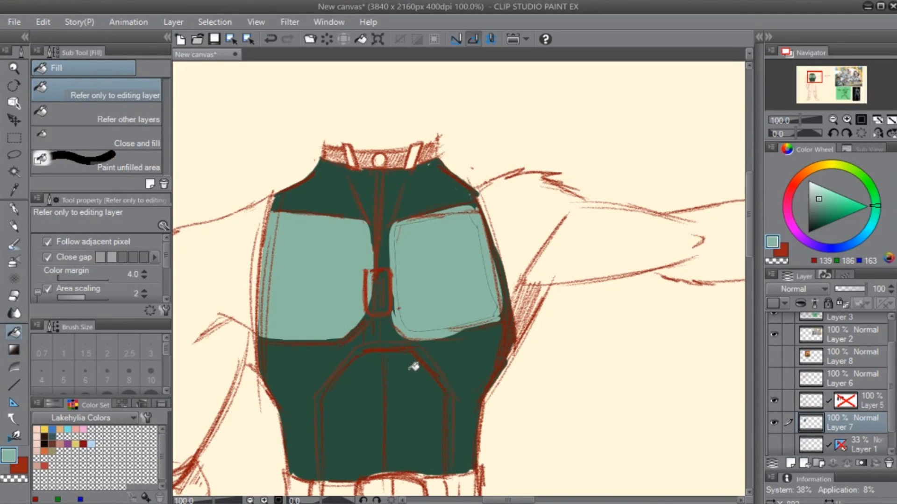
key("ctrl+z")
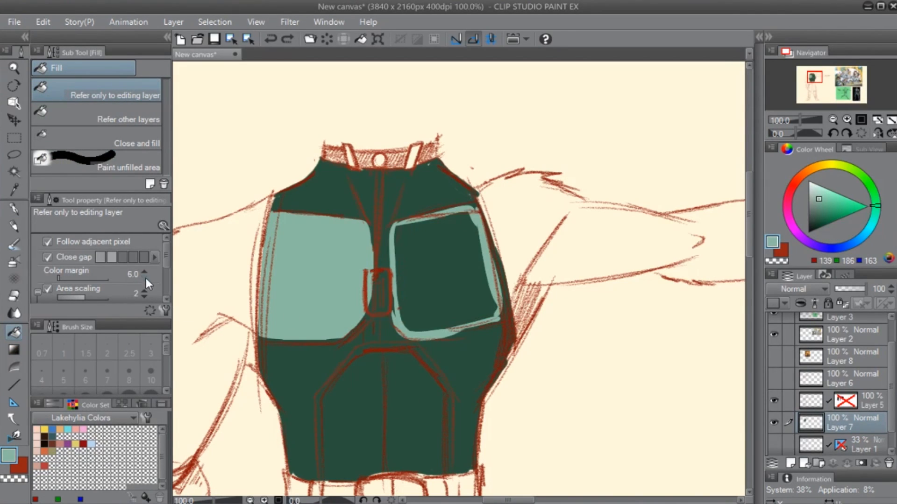
- Fill the outstretched-arm chest panel with light green, using an area scaling of 4 and the first How to zoom option
double_click(144, 290)
left_click(426, 337)
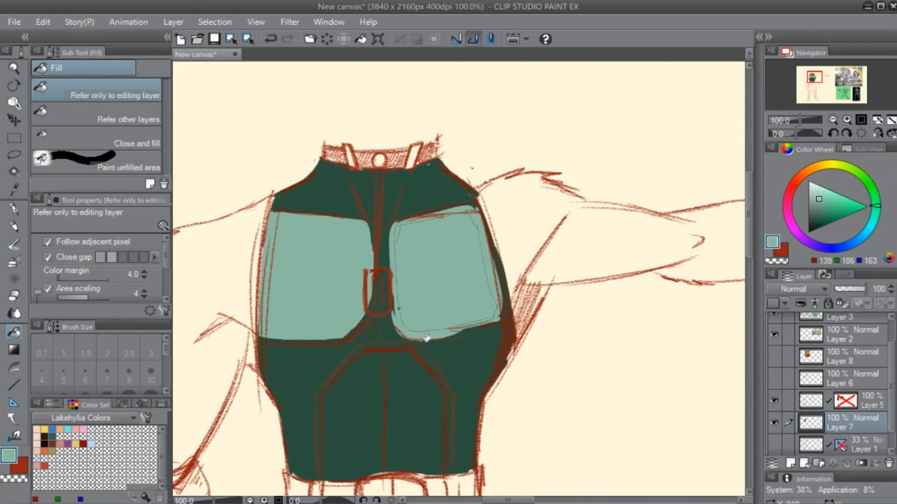
key("ctrl+z")
left_click(438, 292)
key("ctrl+z")
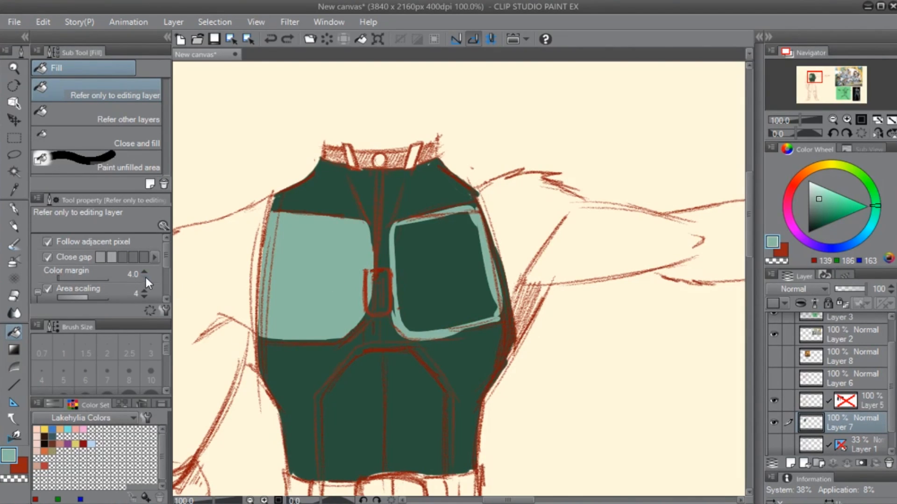
left_click_drag(167, 257, 169, 271)
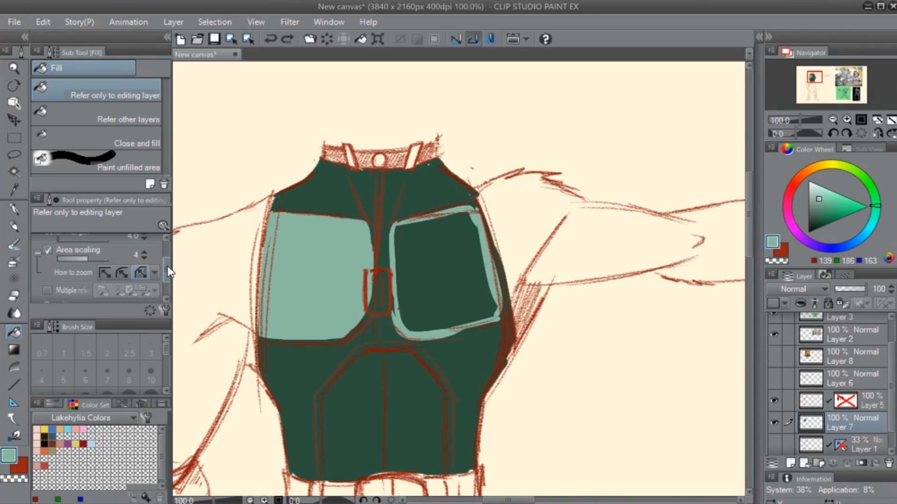
left_click(433, 278)
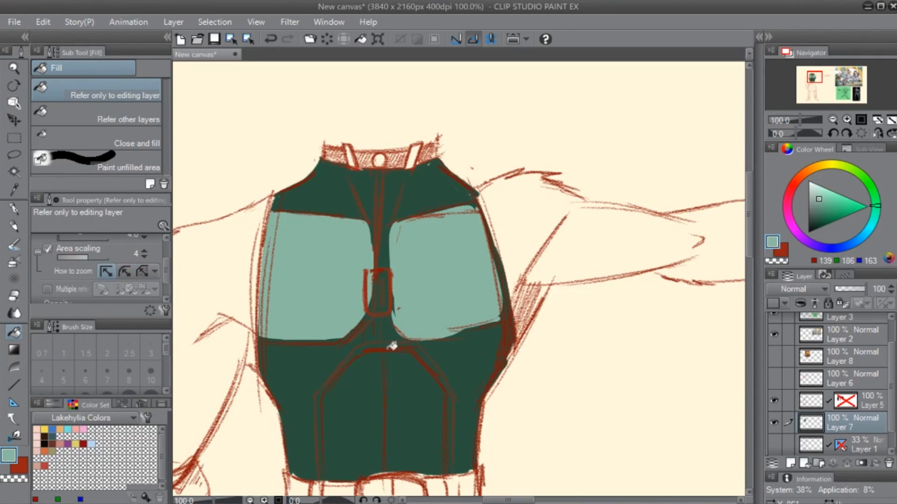
- Outline the arched belly panel above the belt and fill it with the light green
key("p")
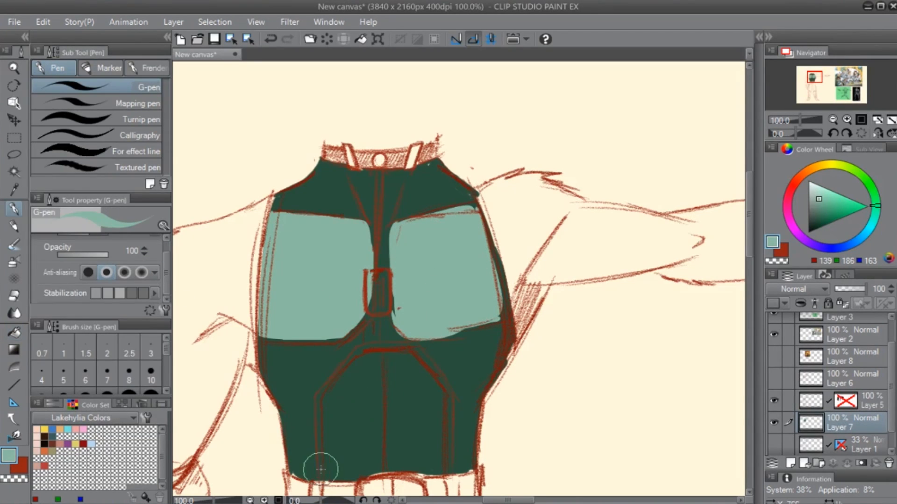
mouse_move(325, 476)
left_mouse_down()
mouse_move(331, 389)
mouse_move(371, 353)
mouse_move(405, 355)
left_mouse_up()
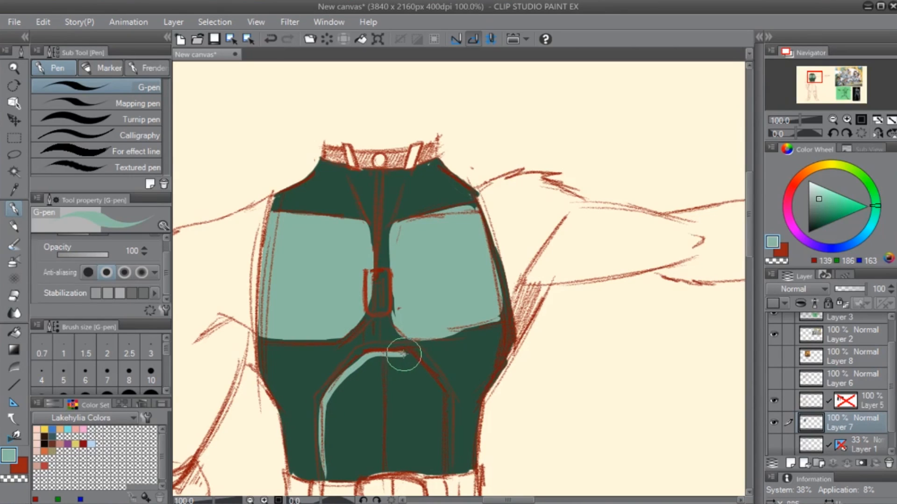
key("space")
left_click_drag(467, 389, 355, 344)
mouse_move(290, 304)
left_mouse_down()
mouse_move(325, 350)
mouse_move(326, 410)
left_mouse_up()
left_click_drag(325, 351, 327, 428)
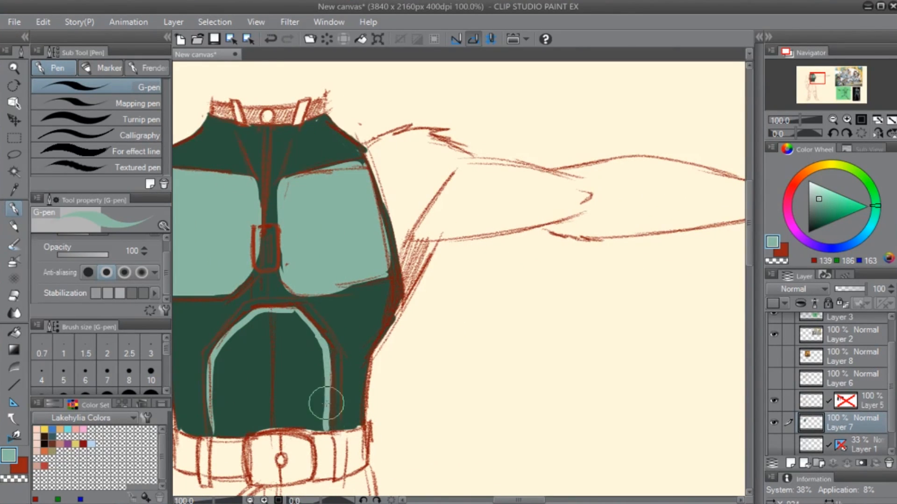
mouse_move(212, 422)
left_mouse_down()
mouse_move(220, 435)
mouse_move(328, 426)
left_mouse_up()
key("g")
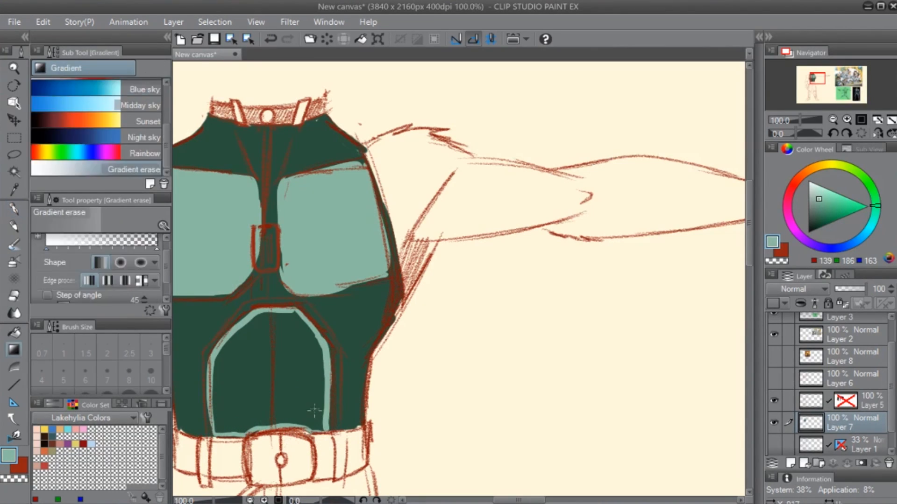
left_click(328, 401)
key("p")
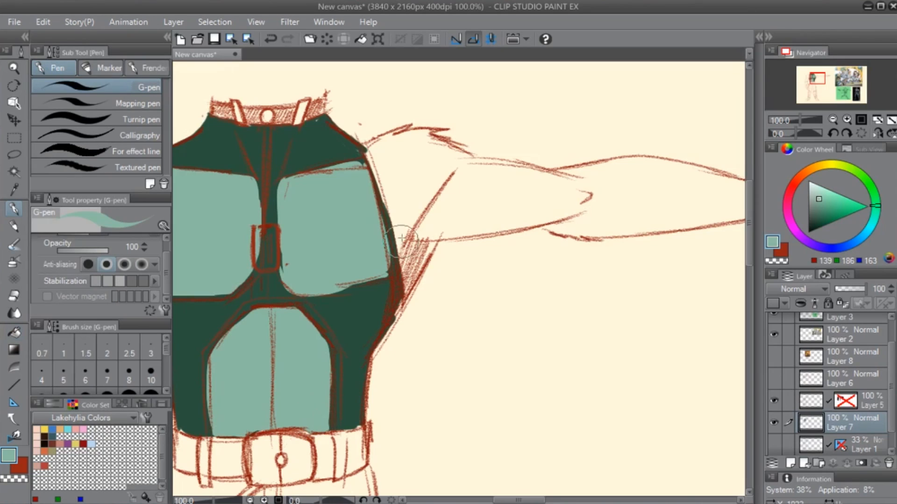
- Sample the shirt's dark green and trim the outer edge of the chest panel on the hanging-arm side
left_click_drag(448, 202, 536, 206)
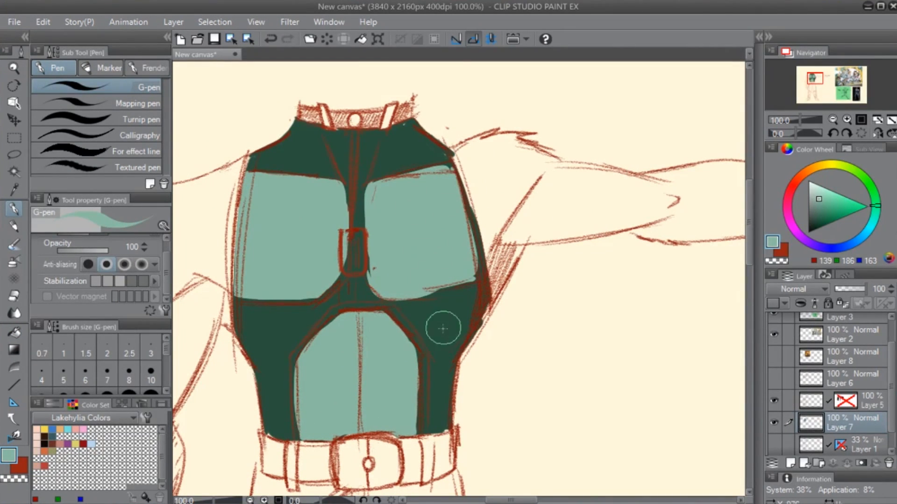
mouse_move(477, 156)
left_mouse_down()
mouse_move(509, 176)
mouse_move(609, 165)
mouse_move(577, 147)
left_mouse_up()
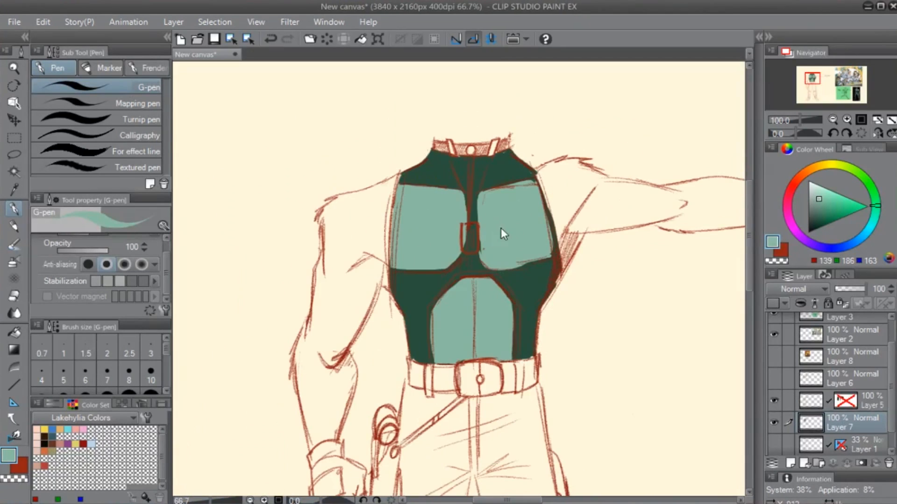
scroll(501, 227, "down", 1)
scroll(575, 262, "up", 1)
mouse_move(488, 269)
left_mouse_down()
mouse_move(520, 260)
mouse_move(506, 256)
mouse_move(514, 255)
left_mouse_up()
left_click_drag(536, 202, 530, 256)
left_click_drag(493, 282, 472, 245)
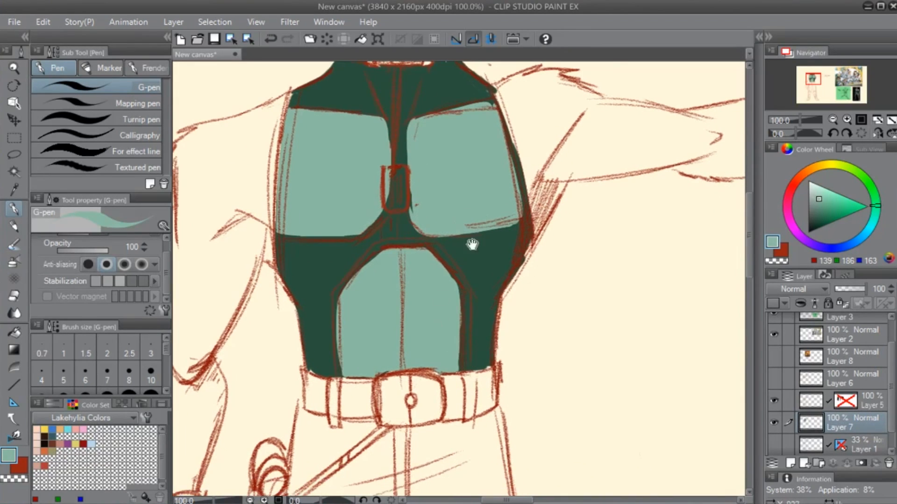
left_click(315, 97, "alt")
mouse_move(286, 118)
left_mouse_down()
mouse_move(282, 163)
mouse_move(290, 109)
mouse_move(280, 200)
mouse_move(293, 97)
mouse_move(279, 225)
mouse_move(286, 134)
mouse_move(280, 180)
left_mouse_up()
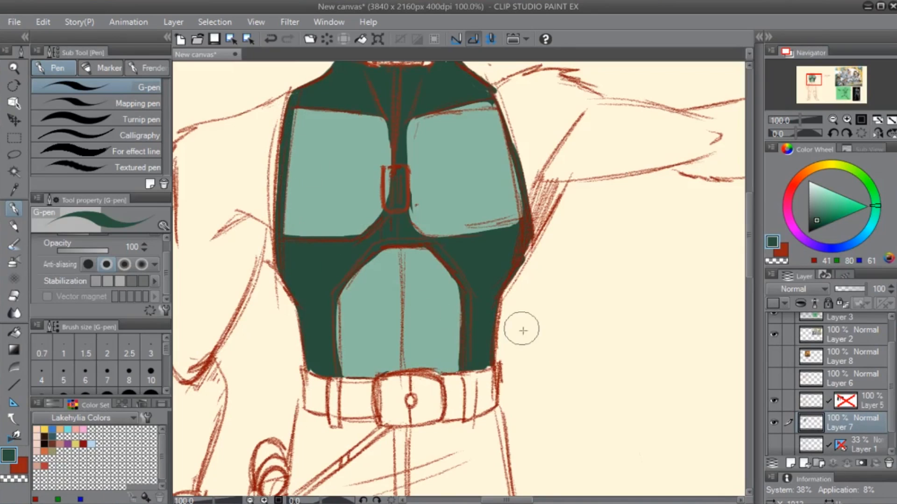
- Trim the outer and lower edges of the outstretched-arm chest panel with the dark green
left_click_drag(521, 324, 486, 394)
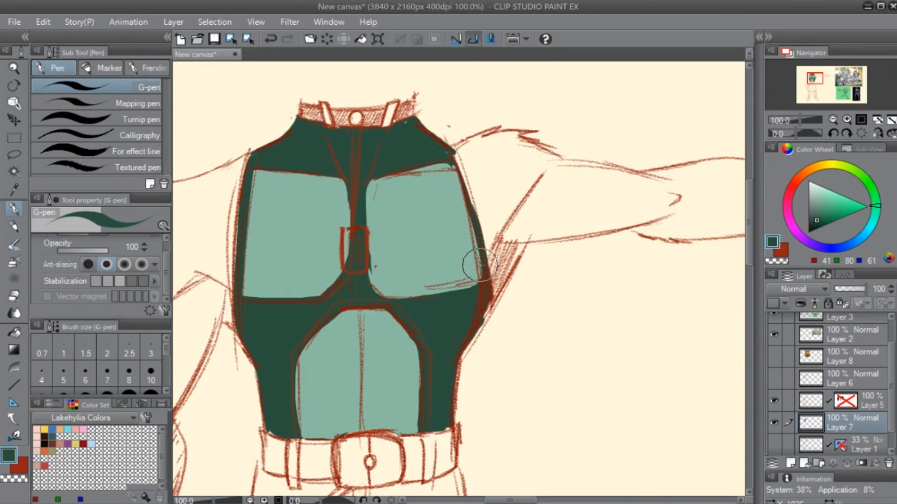
mouse_move(419, 226)
left_mouse_down()
mouse_move(459, 256)
mouse_move(466, 293)
mouse_move(453, 254)
left_mouse_up()
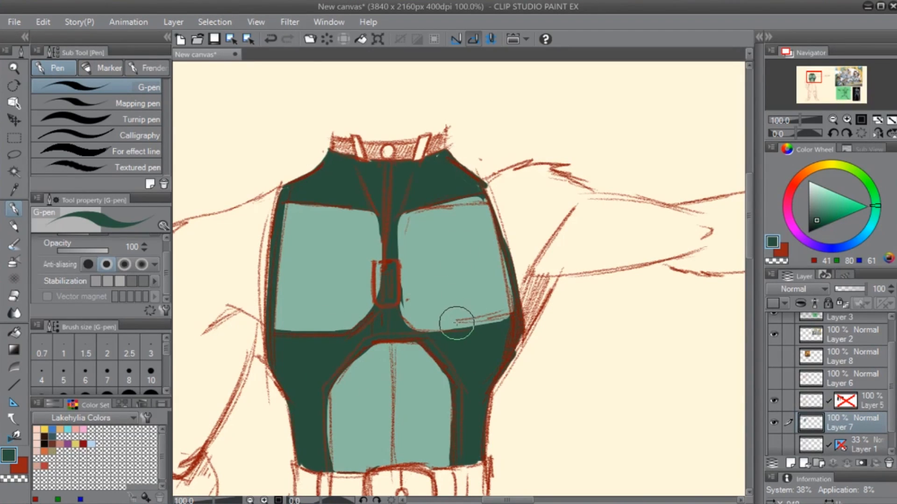
left_click_drag(449, 323, 423, 328)
key("ctrl+z")
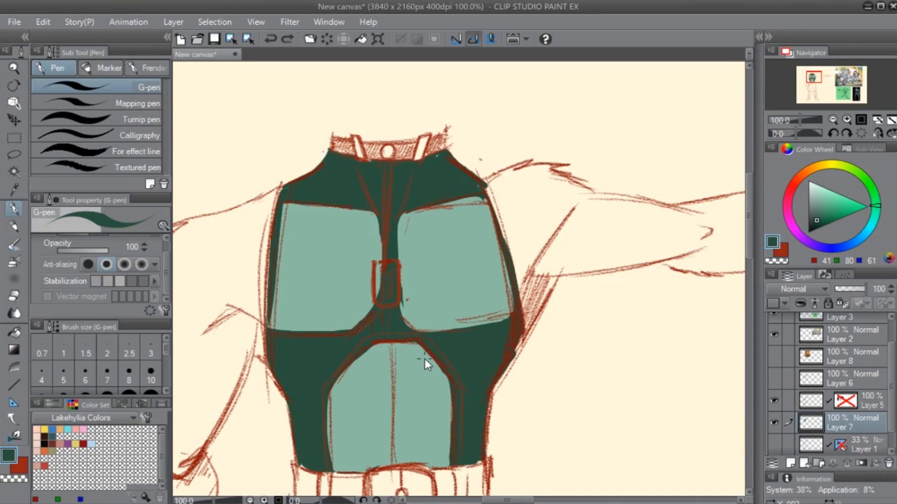
key("ctrl+y")
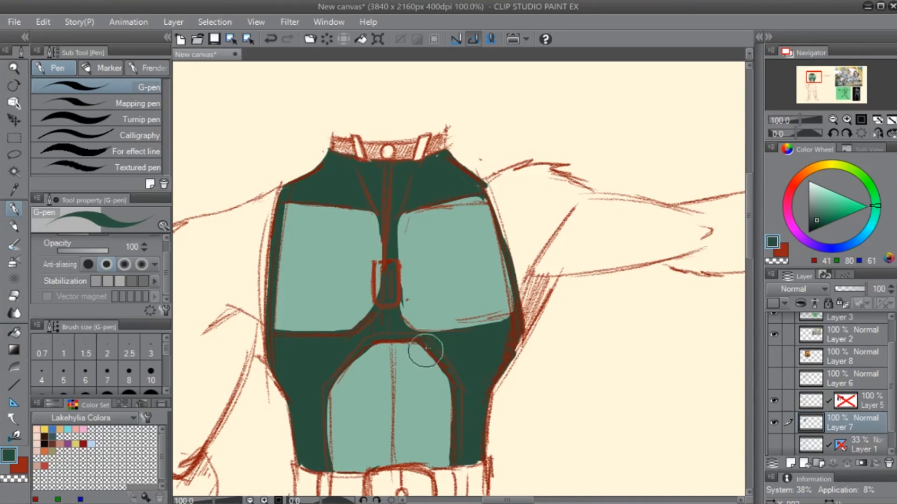
- Fill both chest panels and the belly panel with the shirt's dark green
key("g")
left_click(335, 294)
left_click(458, 256)
left_click(400, 414)
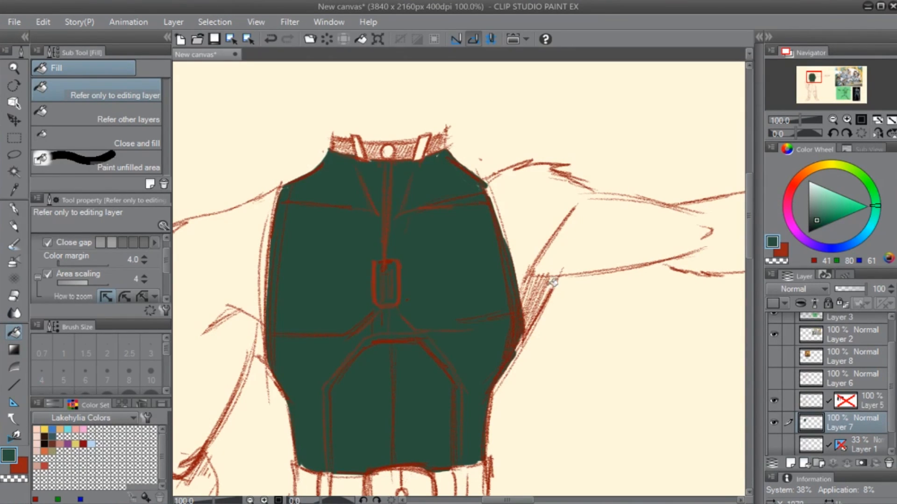
- Set the colour to a pale grey-green (RGB 174, 195, 185) and try a Painterly - Watercolor Digital stroke on the chest
key("b")
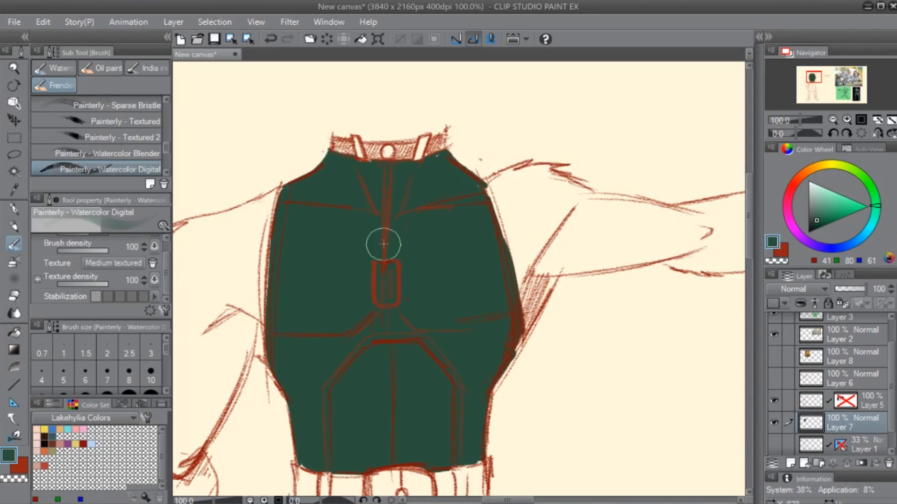
left_click_drag(799, 226, 813, 194)
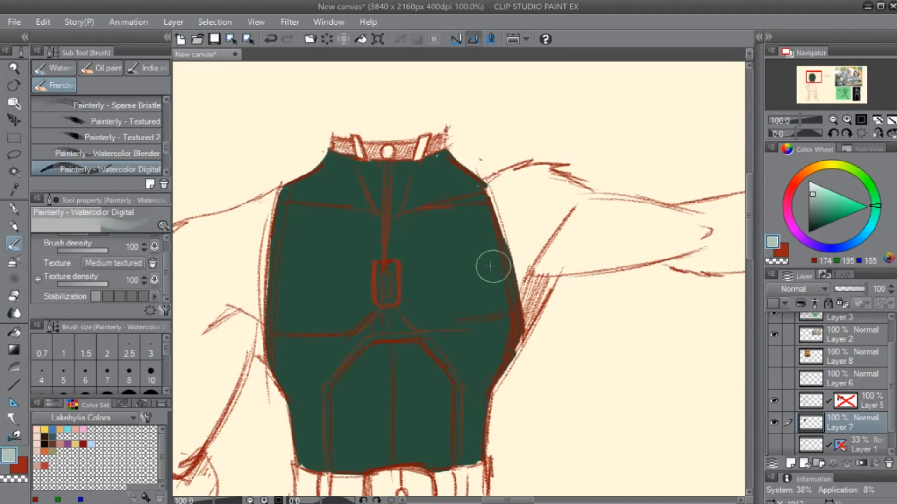
mouse_move(491, 262)
left_mouse_down()
mouse_move(432, 242)
mouse_move(451, 239)
left_mouse_up()
key("ctrl+z")
- Paint a soft pale highlight over both sides of the shirt's chest with the Soft airbrush
scroll(165, 133, "up", 4)
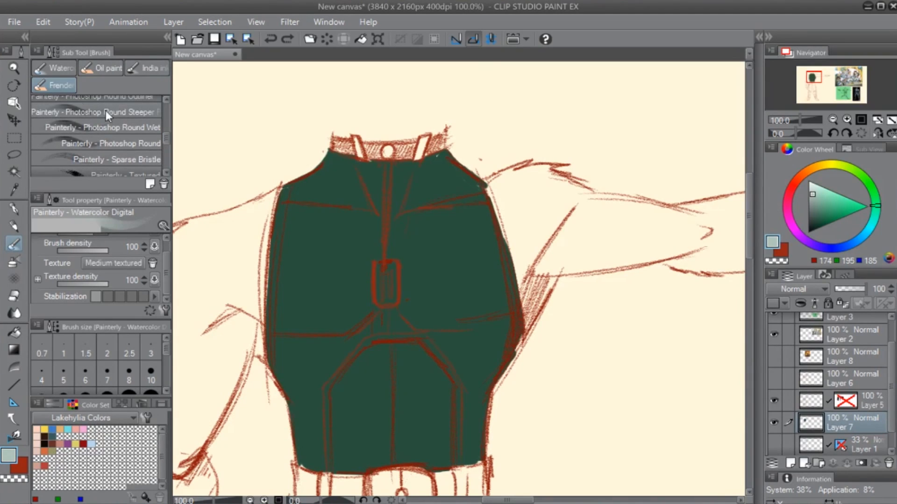
left_click(148, 68)
left_click(60, 68)
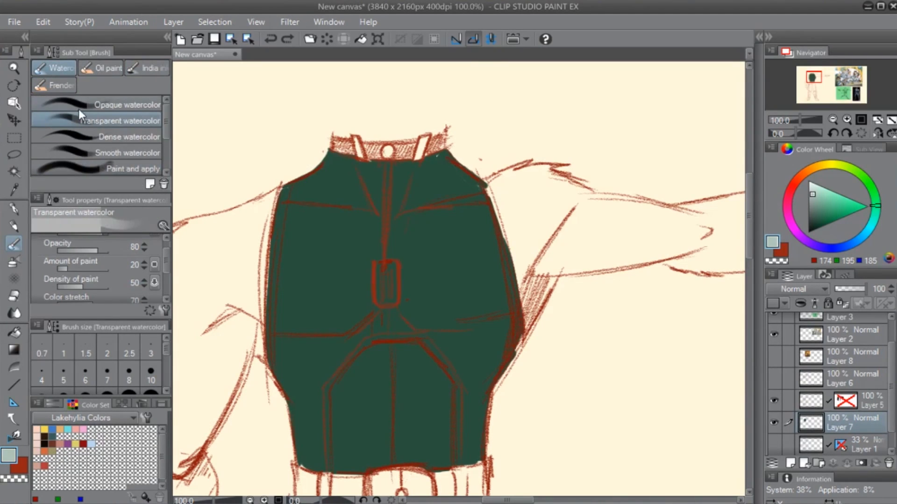
key("b")
mouse_move(449, 280)
left_mouse_down("ctrl+alt")
mouse_move(290, 223)
mouse_move(243, 243)
left_mouse_up("ctrl+alt")
mouse_move(311, 277)
left_mouse_down()
mouse_move(332, 289)
mouse_move(341, 263)
left_mouse_up()
left_click_drag(450, 262, 450, 276)
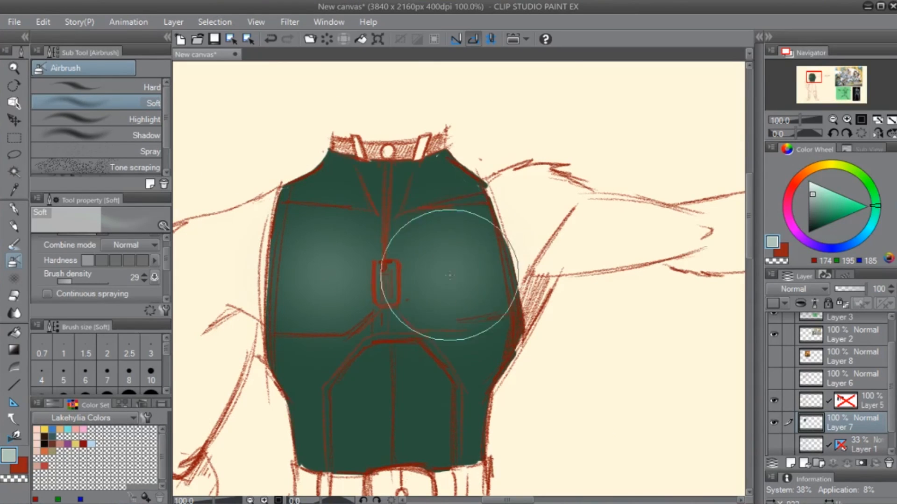
- Try a soft pale highlight over the upper part of the shirt's belly panel with the Soft airbrush
mouse_move(433, 387)
left_mouse_down("ctrl+alt")
mouse_move(381, 381)
mouse_move(354, 393)
left_mouse_up("ctrl+alt")
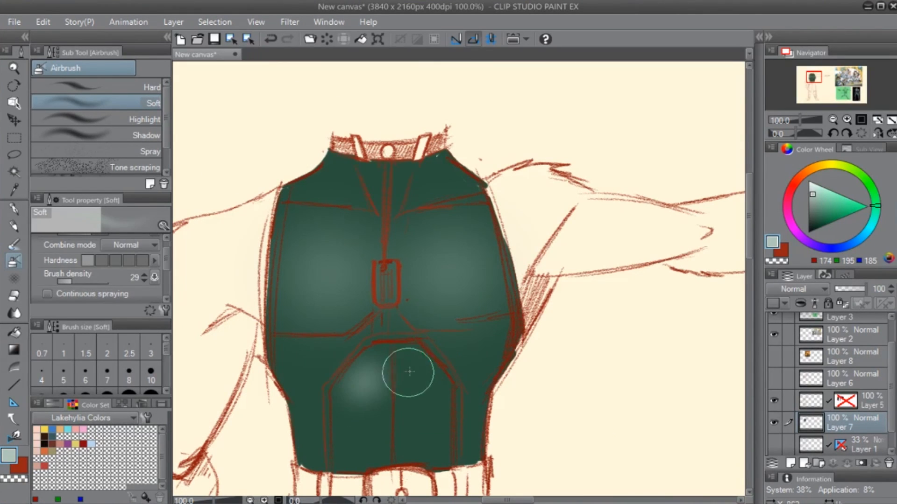
mouse_move(407, 372)
left_mouse_down()
mouse_move(345, 437)
mouse_move(351, 415)
mouse_move(392, 404)
mouse_move(409, 360)
left_mouse_up()
key("ctrl+z")
key("ctrl+z")
key("p")
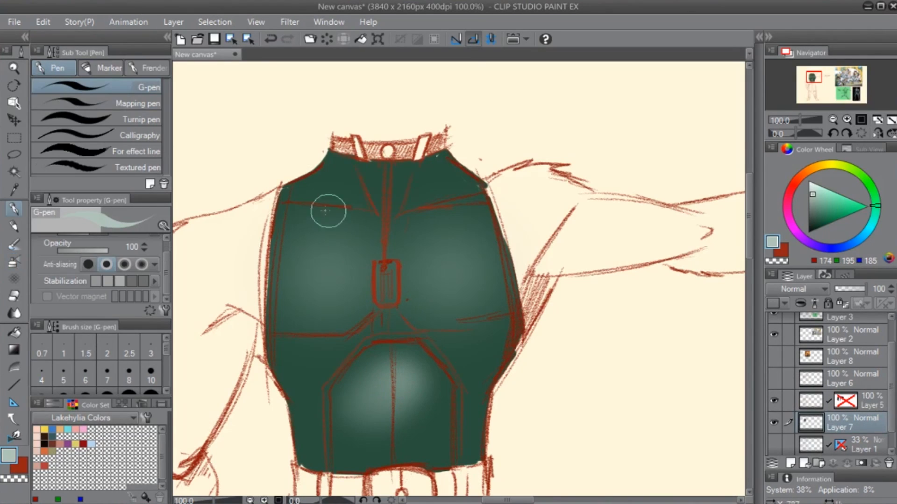
- Try thin pale G-pen highlight lines along the upper and lower edges of the shirt's chest panels
left_click_drag(300, 199, 377, 228)
key("ctrl+z")
mouse_move(444, 213)
left_mouse_down()
mouse_move(405, 234)
mouse_move(403, 245)
left_mouse_up()
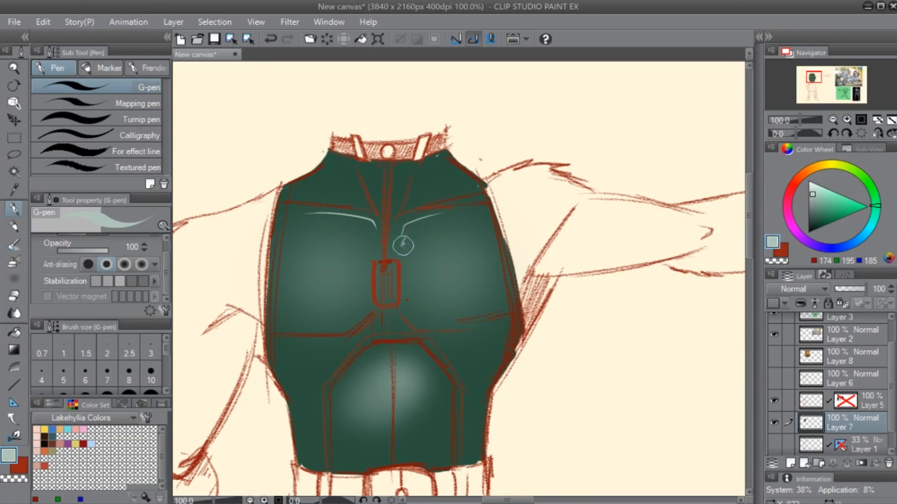
left_click_drag(416, 318, 482, 312)
left_click_drag(469, 228, 439, 276)
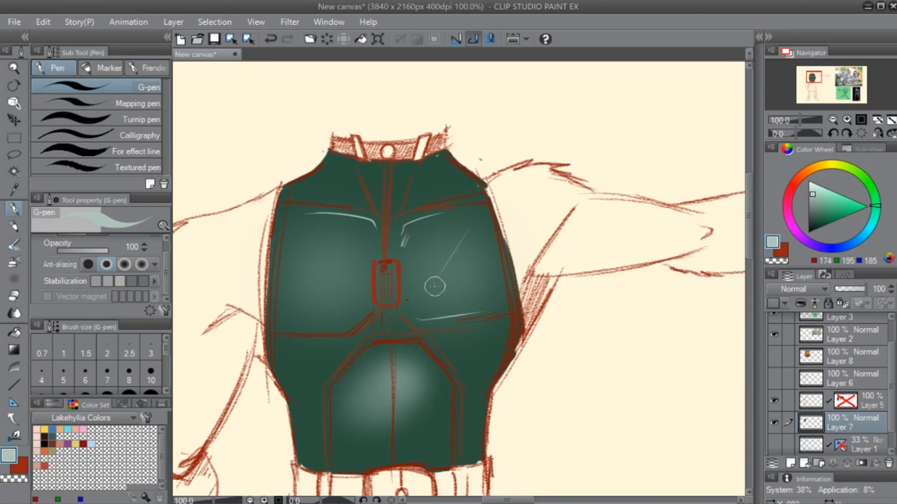
- Undo the pale pen lines and the soft airbrush highlights on the shirt's chest and belly
key("ctrl+z")
key("ctrl+z")
key("ctrl+z")
key("ctrl+z")
key("ctrl+z")
key("ctrl+z")
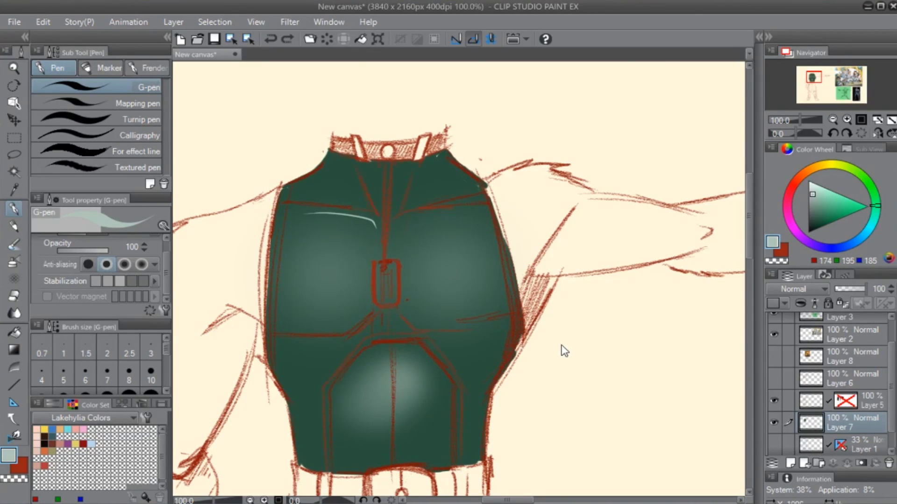
key("ctrl+z")
- Try tapered pale G-pen strokes under the upper seams of both chest panels and down the belly, undoing each one
left_click_drag(290, 208, 351, 217)
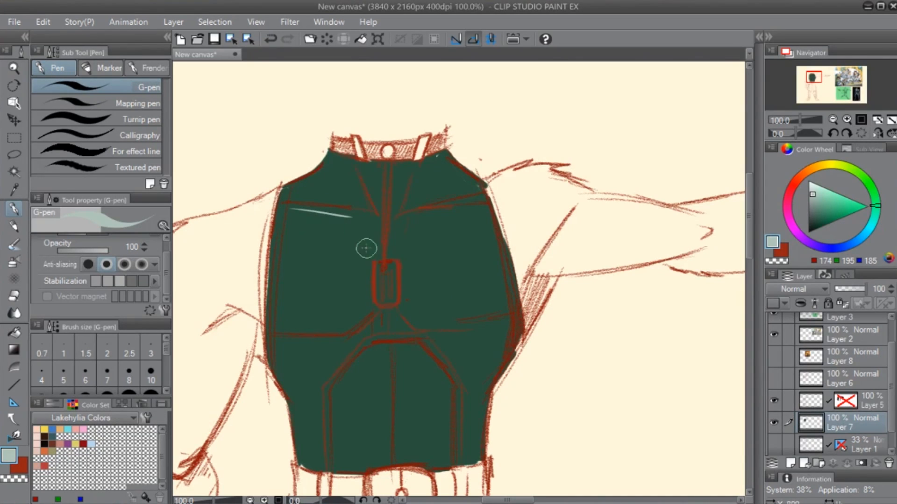
left_click_drag(405, 228, 474, 211)
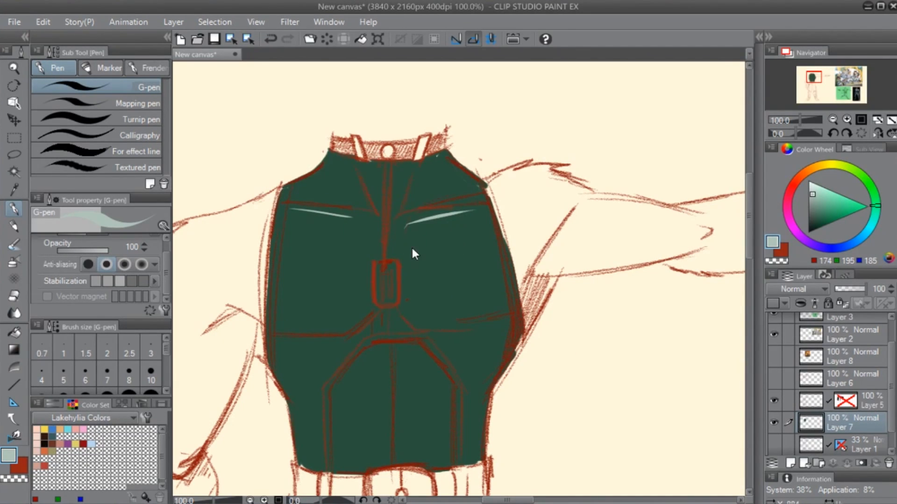
key("ctrl+z")
mouse_move(382, 349)
left_mouse_down()
mouse_move(387, 402)
mouse_move(369, 491)
left_mouse_up()
key("ctrl+z")
left_click_drag(288, 206, 367, 220)
key("ctrl+z")
left_click_drag(294, 214, 352, 219)
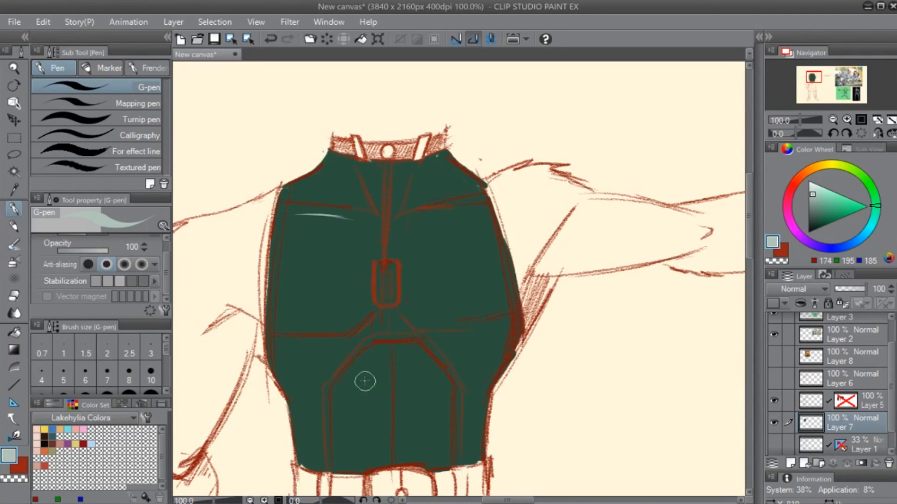
key("ctrl+z")
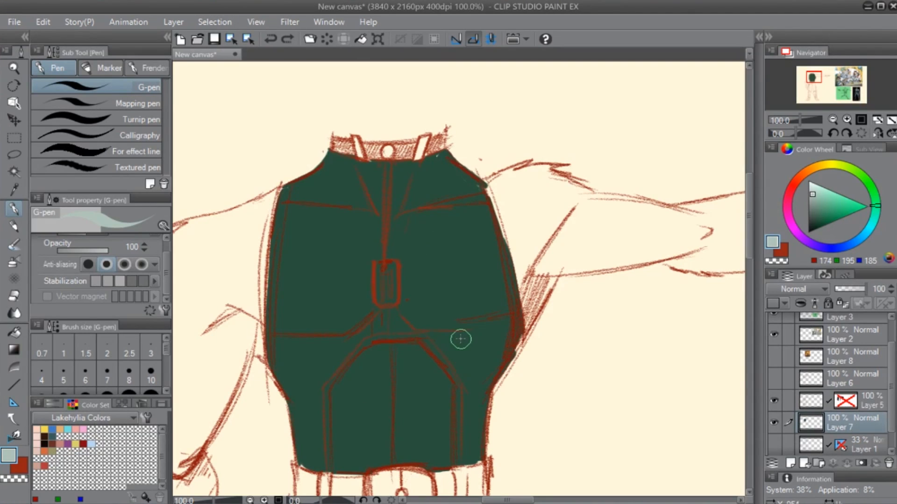
- Try outlining an angular pale highlight with the G-pen on the outstretched-arm chest panel and filling it
scroll(458, 340, "down", 2)
scroll(461, 337, "up", 2)
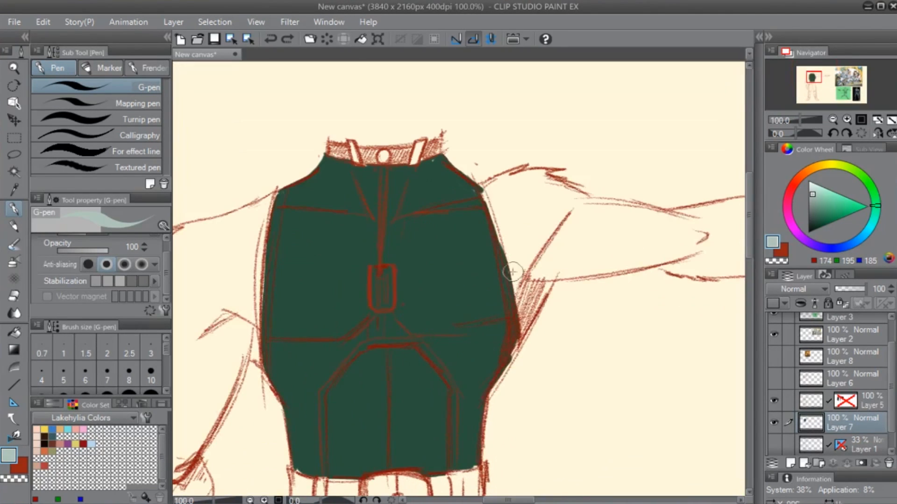
left_click_drag(570, 275, 577, 215)
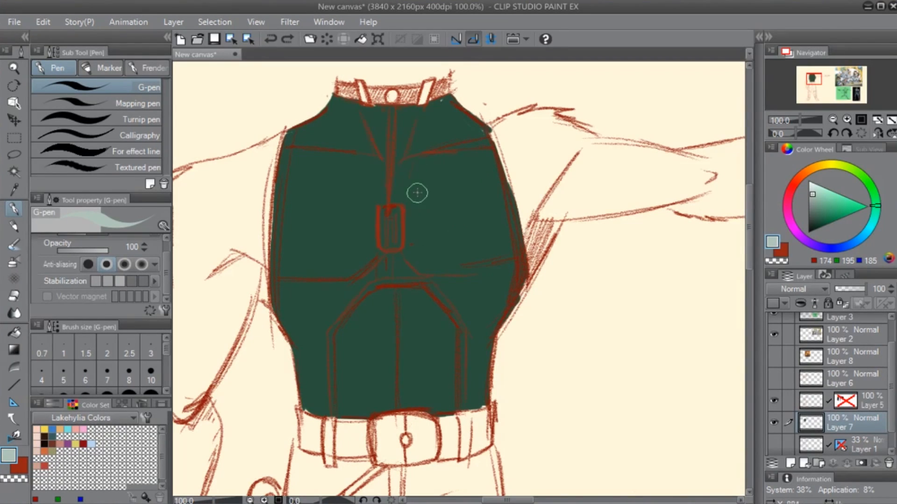
left_click_drag(415, 168, 416, 209)
mouse_move(417, 171)
left_mouse_down()
mouse_move(481, 153)
mouse_move(422, 185)
left_mouse_up()
key("g")
key("g")
left_click(423, 177)
key("ctrl+z")
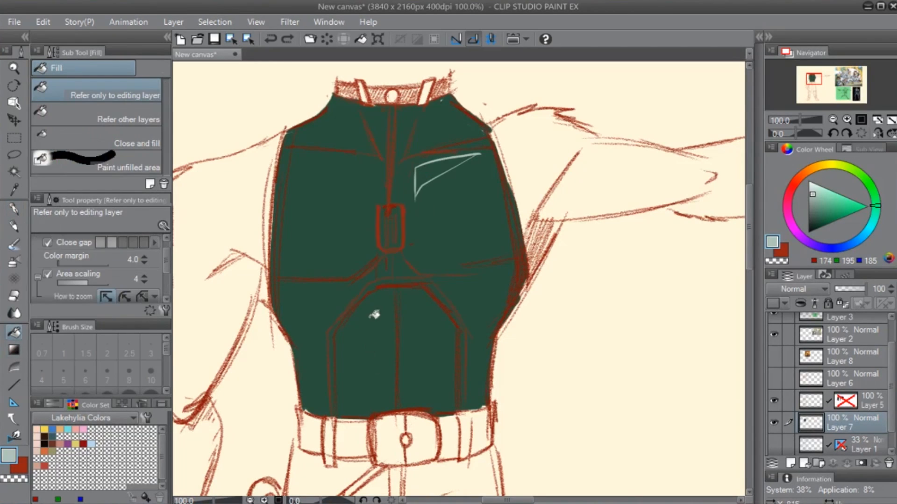
- Try filling the outlined chest highlight with different area scaling modes of the Refer only to editing layer fill
left_click_drag(164, 269, 164, 281)
left_click(142, 252)
key("ctrl+y")
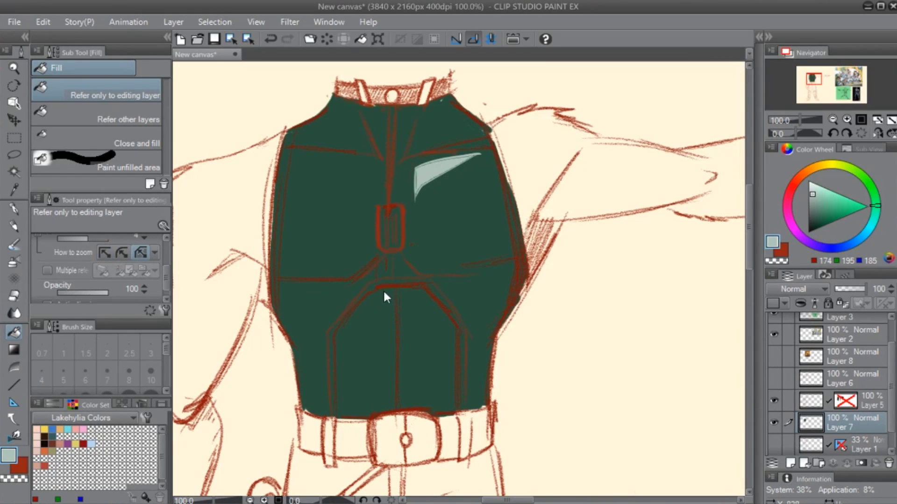
key("ctrl+z")
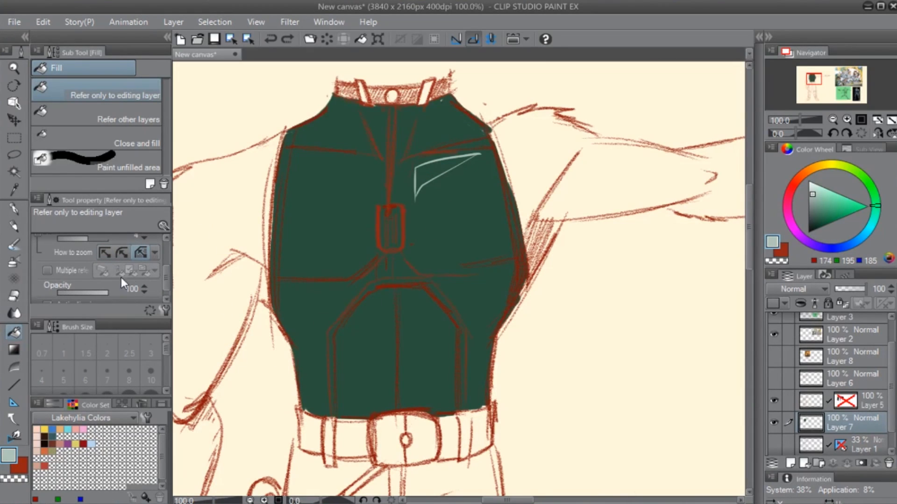
left_click(123, 253)
left_click(438, 167)
key("ctrl+z")
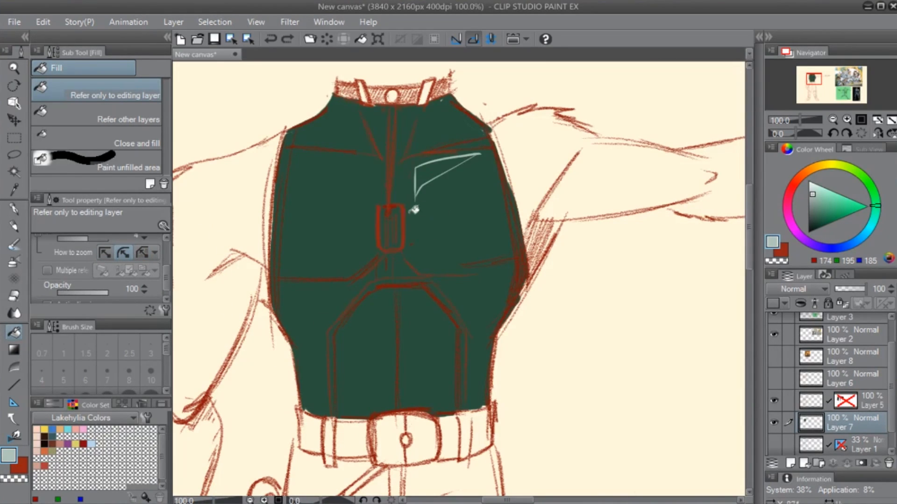
- Try filling the chest highlight with Refer other layers, and undo the fill and the outline
left_click_drag(168, 281, 174, 249)
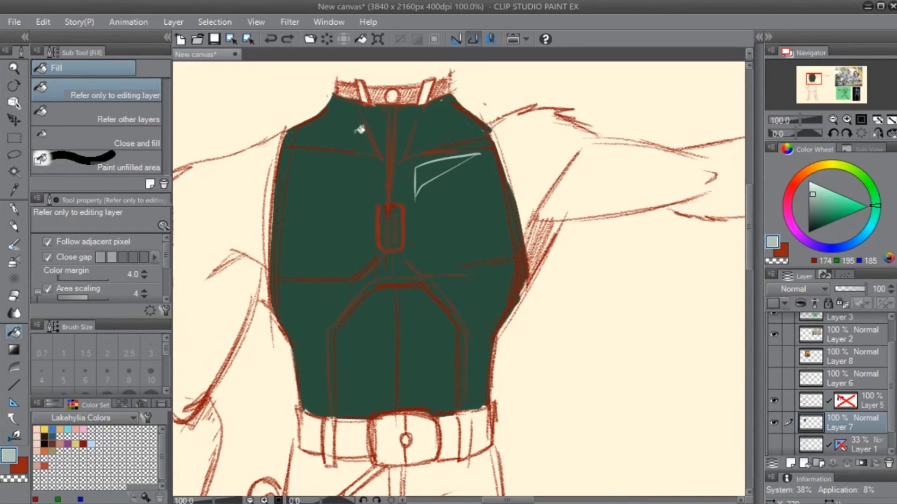
left_click(144, 117)
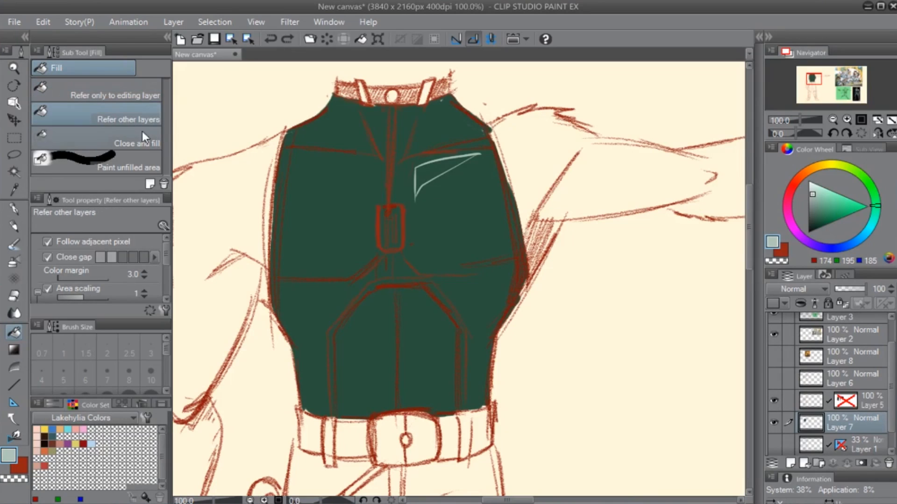
left_click(426, 176)
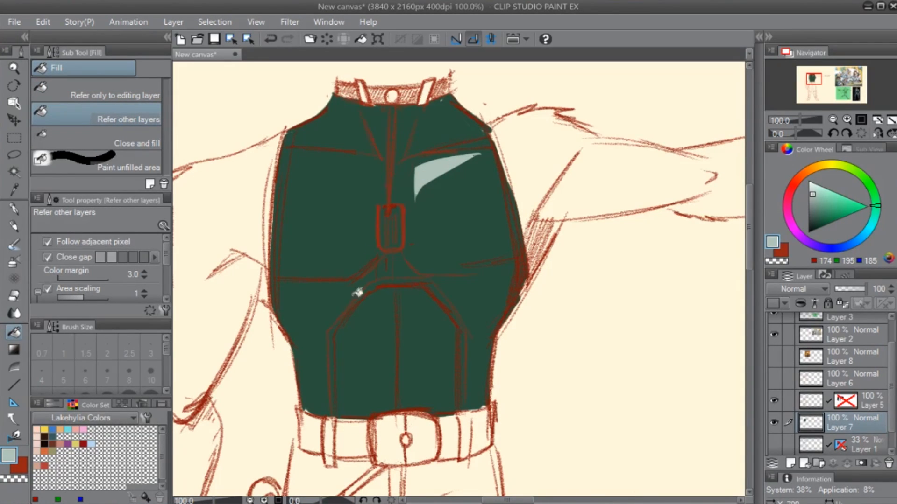
key("ctrl+z")
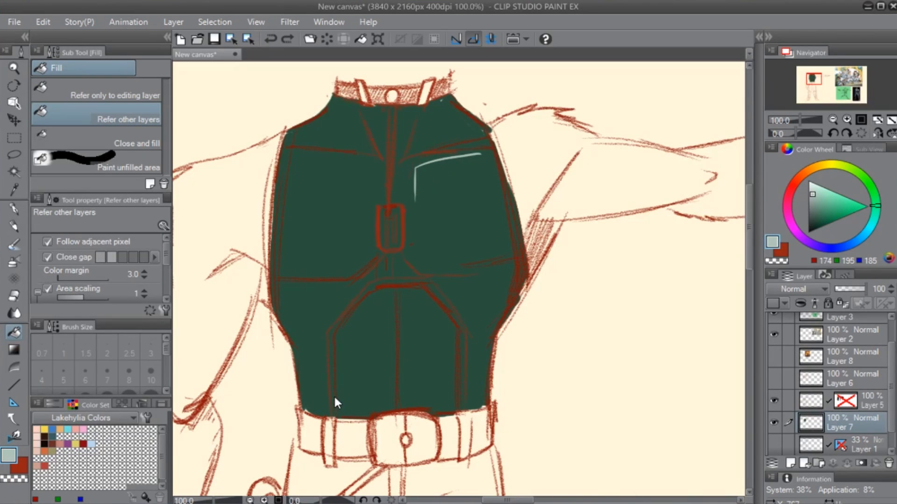
key("ctrl+z")
- Sample the shirt's dark green (RGB 41, 80, 61) and paint an oval G-pen swatch in the empty area below the outstretched arm
key("p")
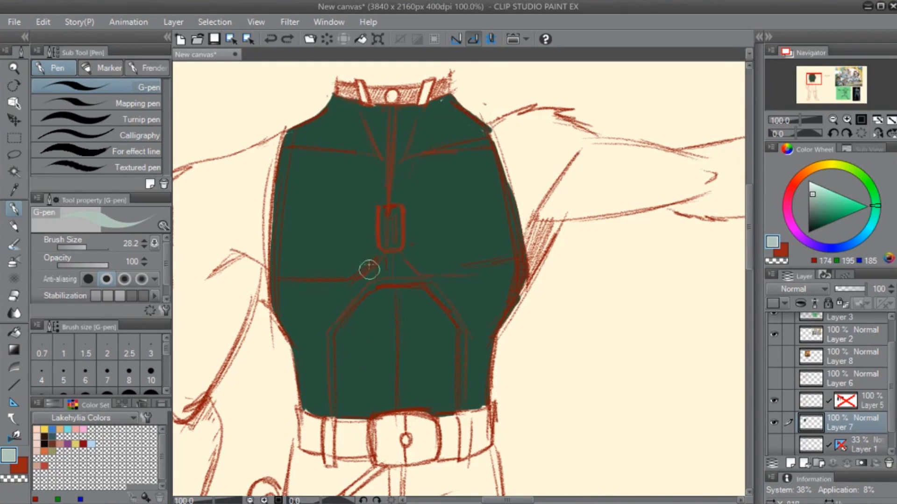
key("ctrl+0")
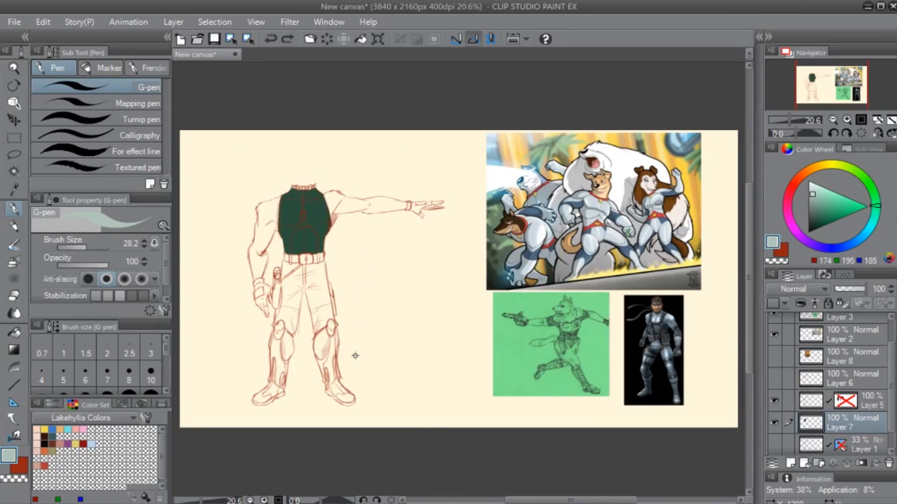
scroll(343, 351, "up", 3)
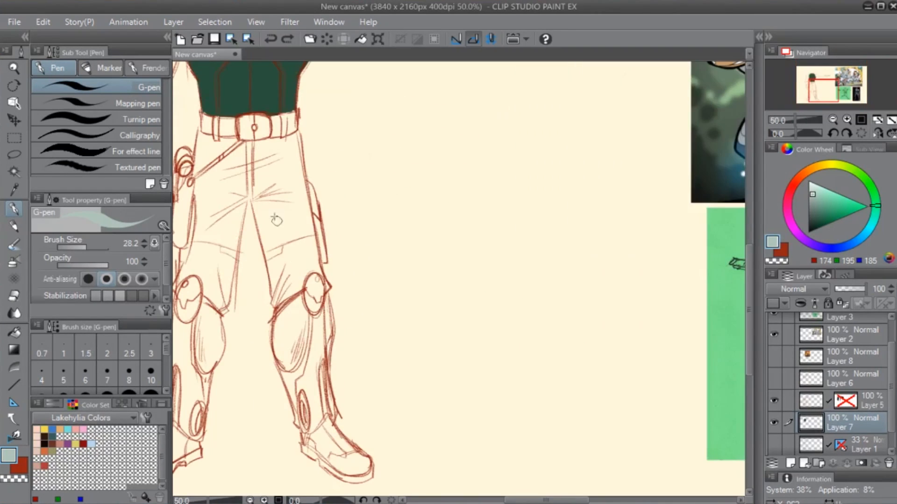
left_click_drag(233, 122, 364, 379)
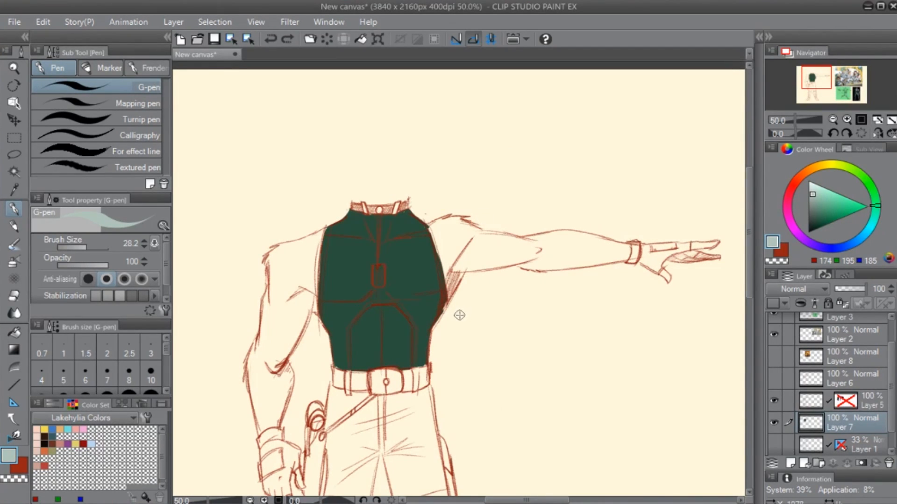
scroll(455, 321, "up", 2)
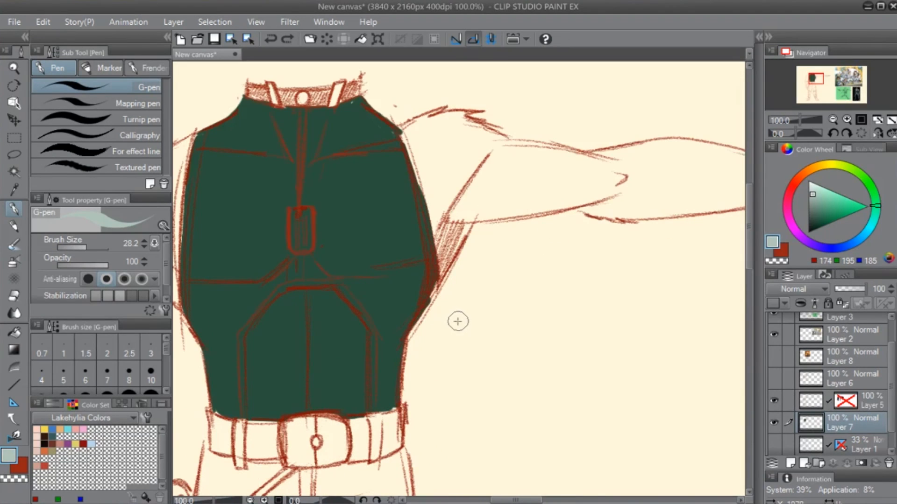
left_click_drag(293, 344, 368, 293)
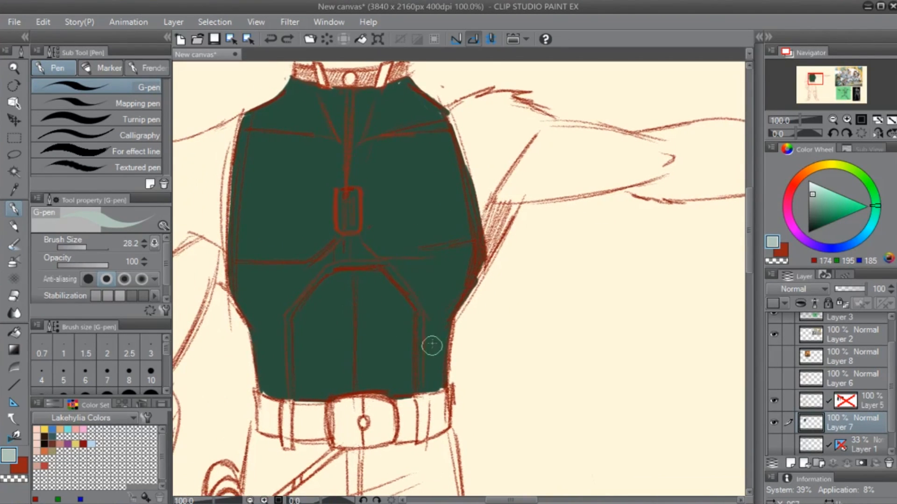
left_click(429, 216, "alt")
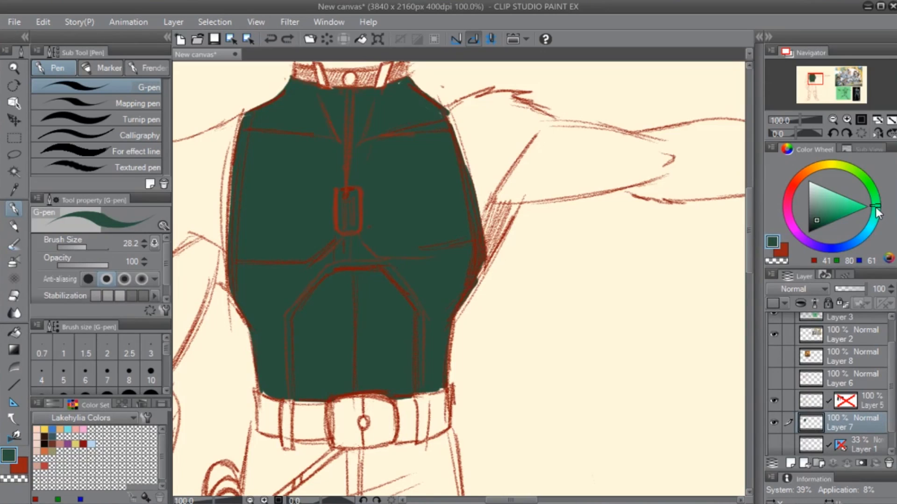
mouse_move(880, 213)
left_mouse_down()
mouse_move(867, 241)
mouse_move(885, 200)
left_mouse_up()
left_click(439, 211, "alt")
left_click_drag(574, 326, 600, 312)
mouse_move(600, 310)
left_mouse_down()
mouse_move(621, 300)
mouse_move(598, 293)
mouse_move(607, 322)
left_mouse_up()
- Handwrite the label "Green" beside the dark green swatch with the G-pen
mouse_move(636, 338)
left_mouse_down()
mouse_move(612, 323)
mouse_move(535, 343)
left_mouse_up()
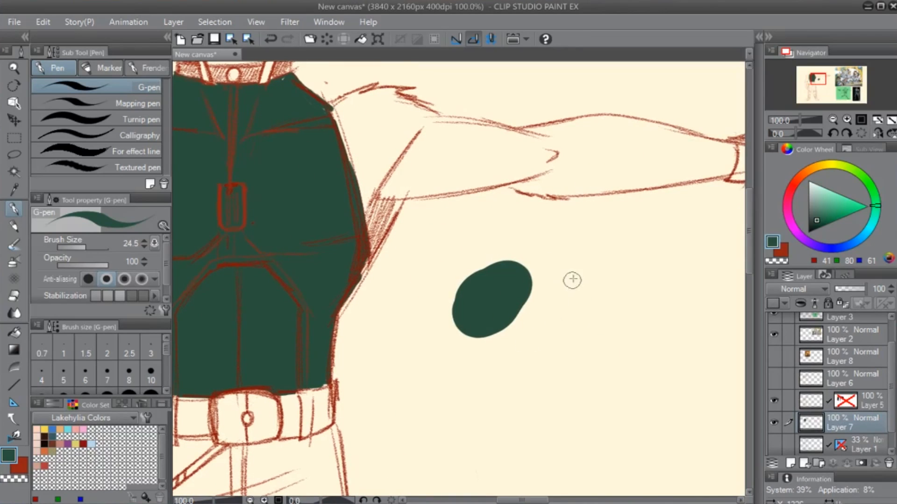
left_click_drag(573, 277, 568, 315)
mouse_move(555, 303)
left_mouse_down()
mouse_move(578, 324)
mouse_move(608, 307)
mouse_move(628, 317)
left_mouse_up()
mouse_move(635, 307)
left_mouse_down()
mouse_move(646, 299)
mouse_move(654, 312)
left_mouse_up()
left_click_drag(659, 302, 675, 310)
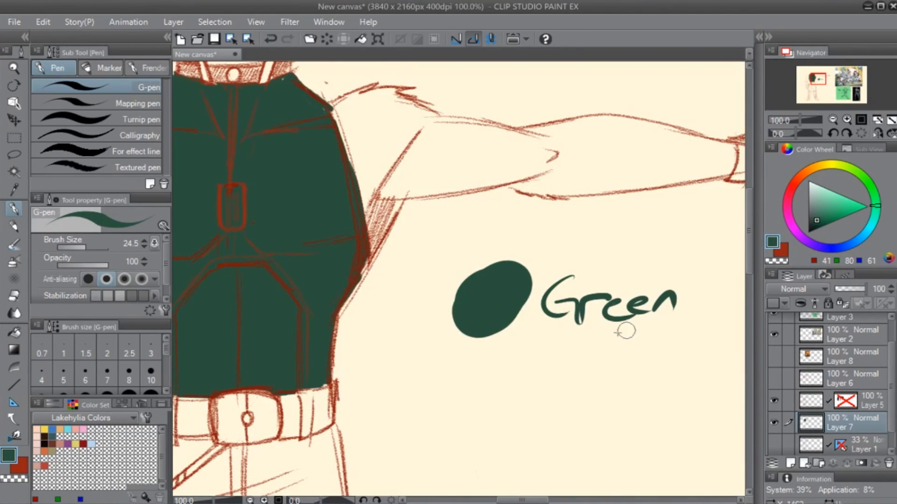
- Change the colour to a dark blue (RGB 41, 43, 80) and fill the shirt using Refer only to editing layer
left_click_drag(351, 382, 543, 358)
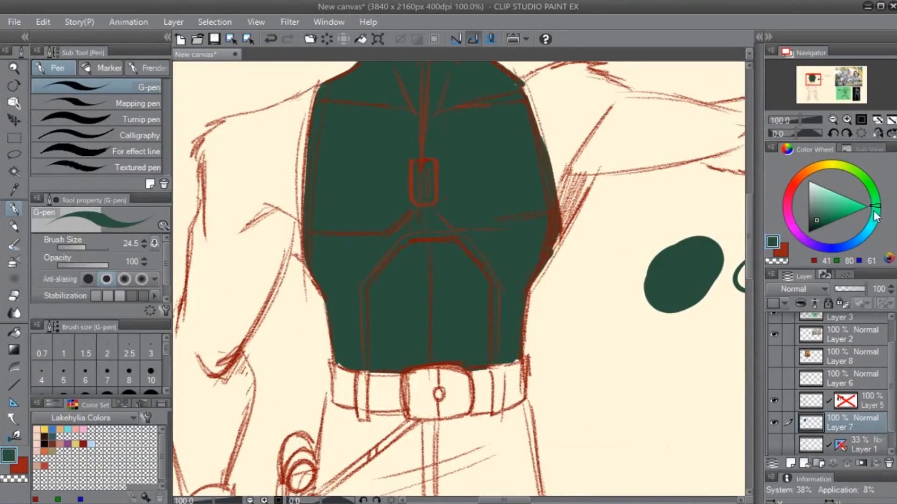
left_click_drag(871, 234, 835, 253)
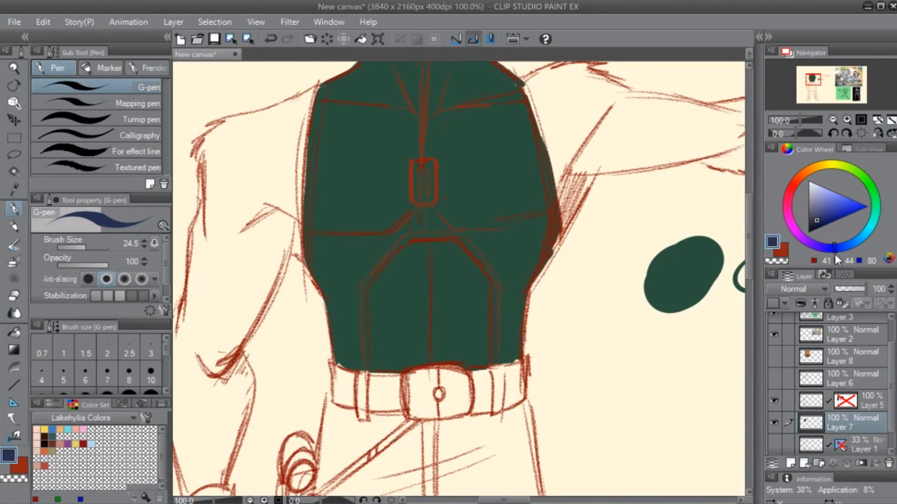
key("g")
left_click(422, 349)
key("ctrl+z")
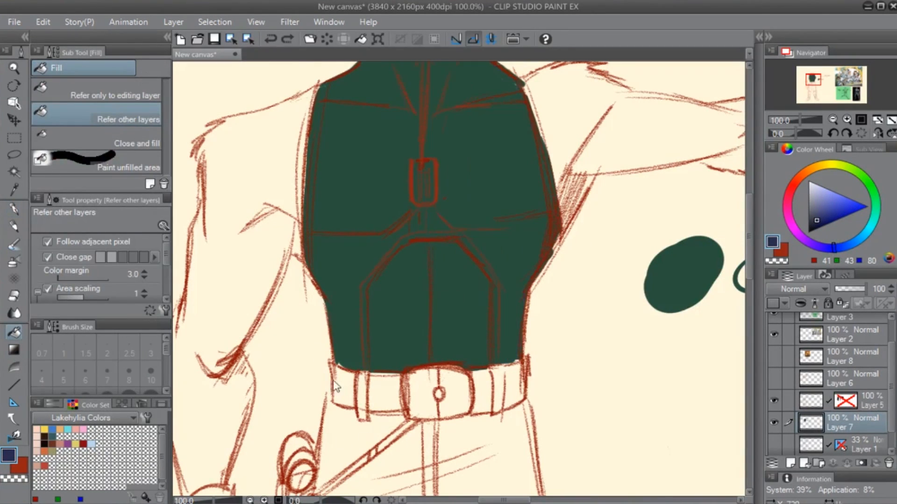
left_click(154, 94)
left_click(354, 282)
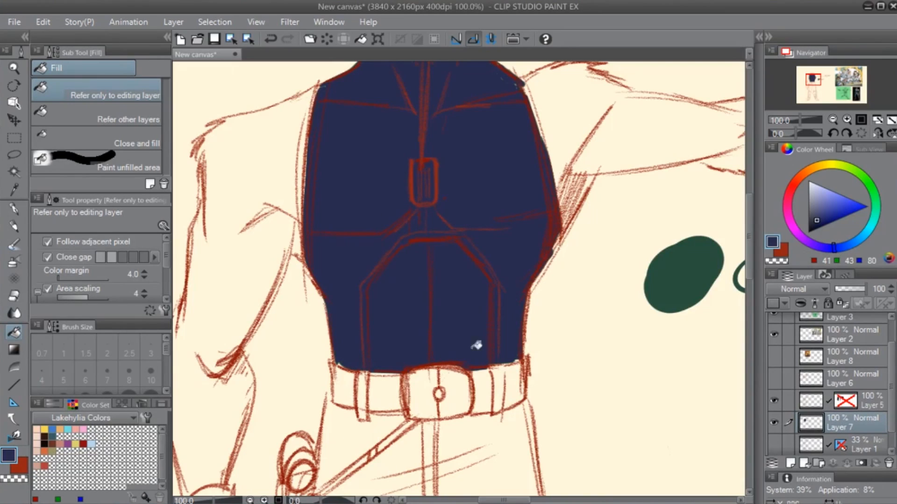
- Shift the dark blue's hue slightly towards cyan for another shirt colour variation
left_click_drag(552, 261, 499, 310)
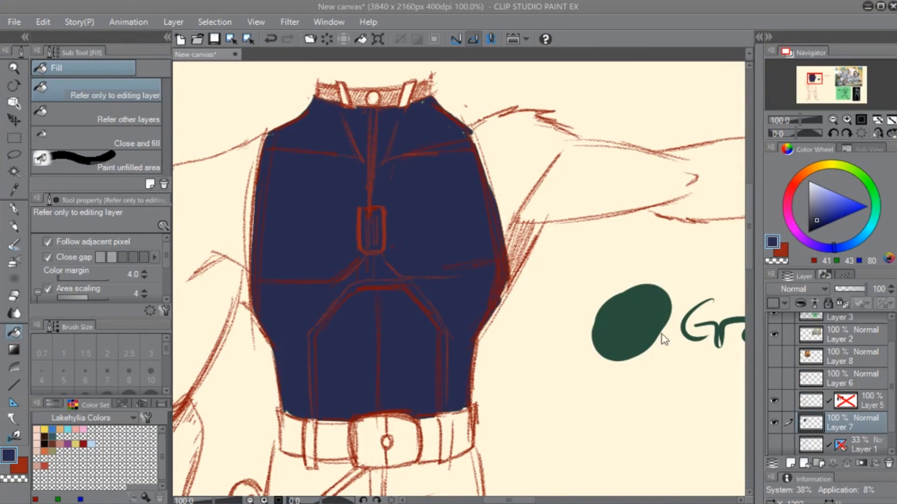
left_click_drag(833, 249, 839, 250)
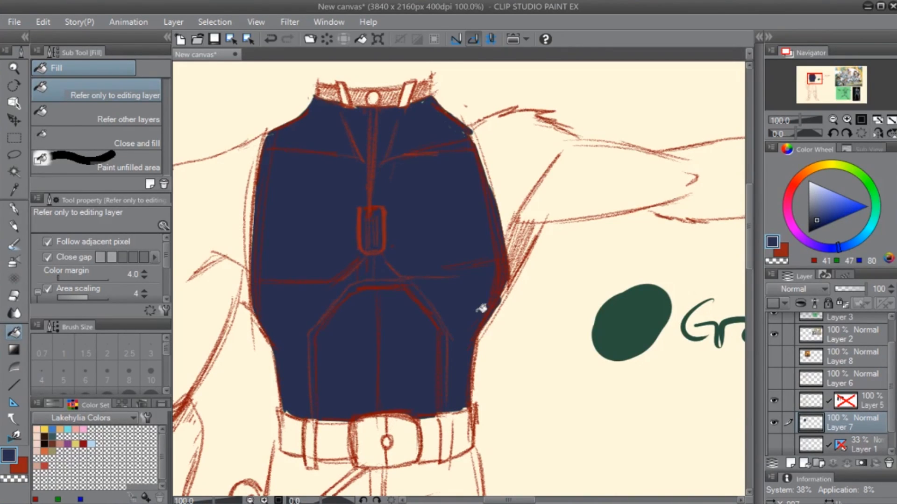
- Choose the G-pen and set the drawing colour to a yellow (RGB 228, 219, 78)
left_click_drag(253, 318, 356, 310)
mouse_move(841, 199)
left_mouse_down()
mouse_move(831, 214)
mouse_move(837, 209)
left_mouse_up()
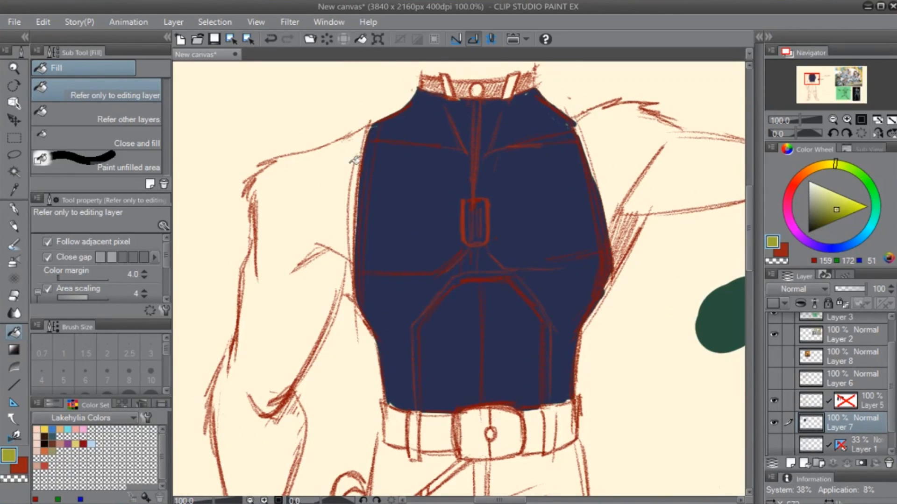
key("p")
left_click_drag(370, 124, 327, 148)
key("ctrl+z")
left_click(837, 201)
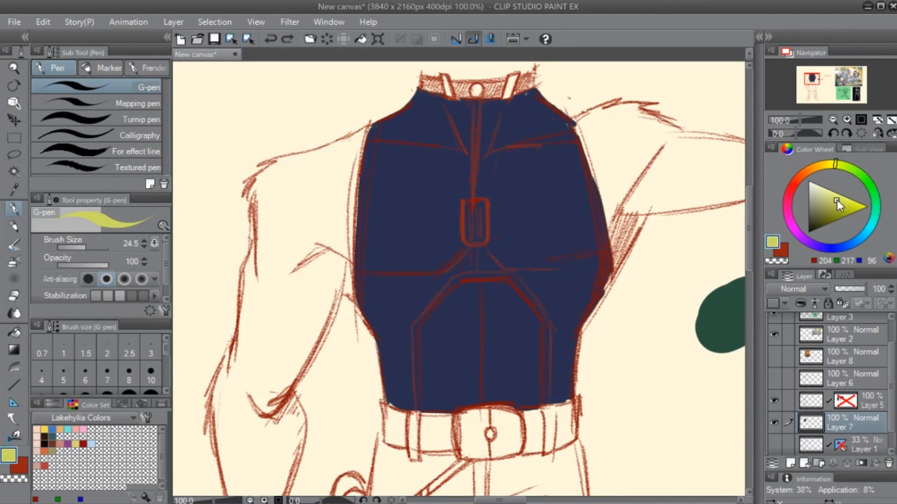
left_click_drag(835, 172, 828, 166)
left_click(840, 202)
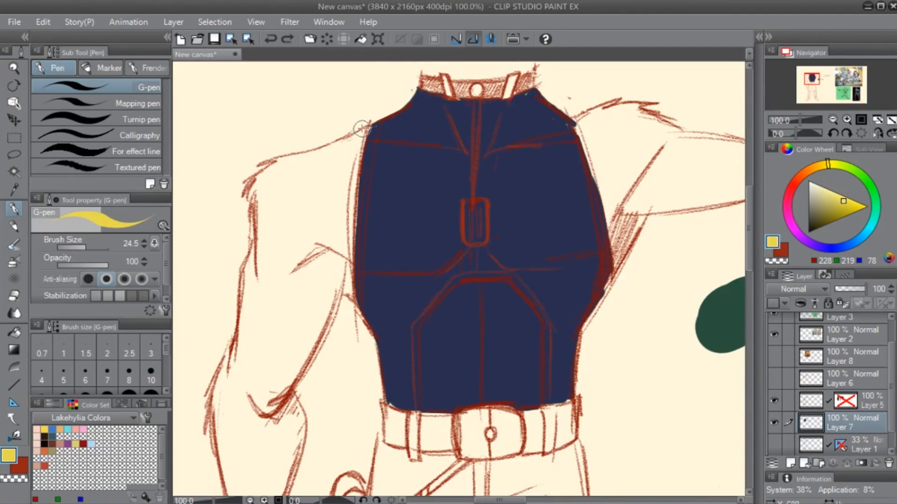
- Outline the lowered arm in yellow along its shoulder, outer edge, wrist and inner forearm
mouse_move(366, 124)
left_mouse_down()
mouse_move(272, 167)
mouse_move(282, 157)
mouse_move(257, 177)
mouse_move(255, 207)
mouse_move(306, 197)
mouse_move(309, 246)
mouse_move(305, 218)
mouse_move(282, 290)
mouse_move(293, 414)
left_mouse_up()
left_click_drag(286, 371, 300, 442)
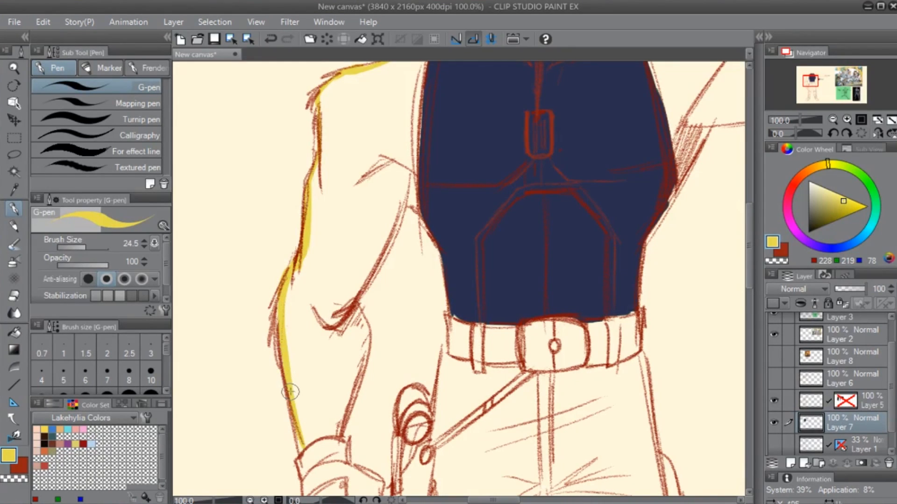
left_click_drag(290, 393, 301, 451)
left_click_drag(334, 407, 427, 321)
left_click_drag(393, 367, 429, 344)
left_click_drag(449, 223, 446, 320)
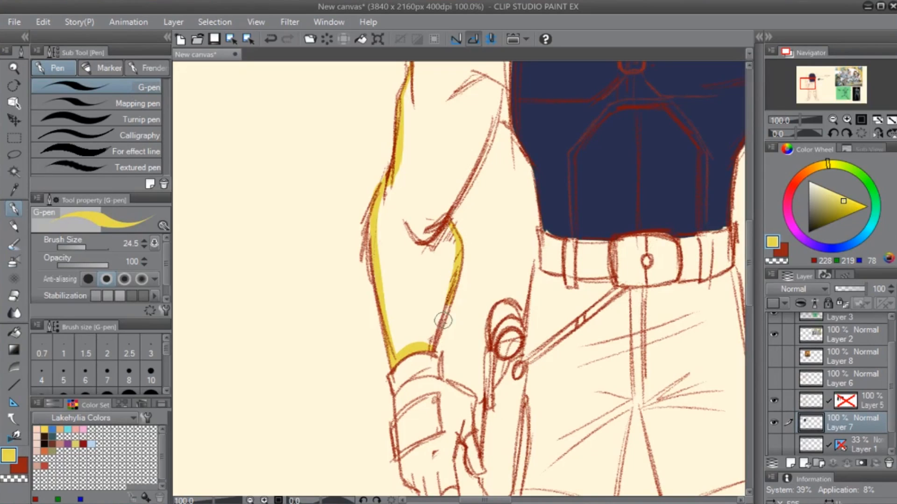
mouse_move(452, 275)
left_mouse_down()
mouse_move(431, 340)
mouse_move(372, 451)
left_mouse_up()
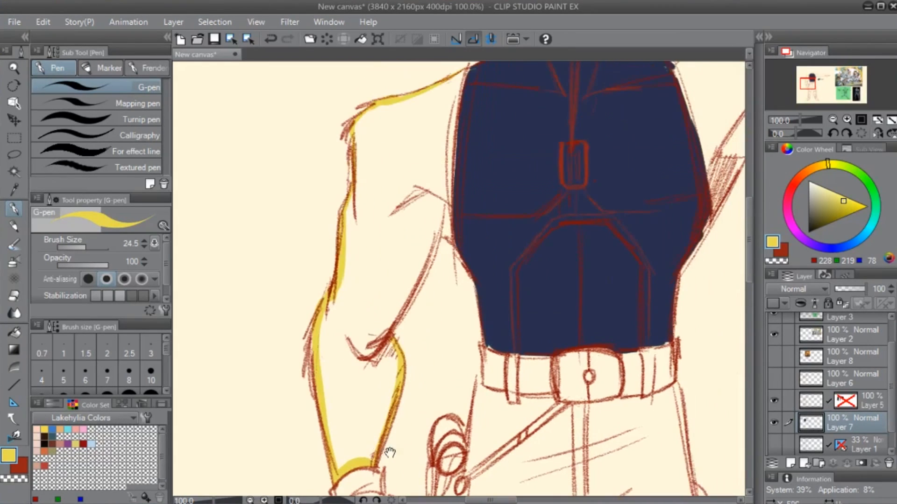
- Close the lowered arm's yellow outline along the inner upper arm and shirt edge, and fill the arm with yellow
mouse_move(385, 339)
left_mouse_down()
mouse_move(441, 202)
mouse_move(457, 245)
mouse_move(435, 297)
left_mouse_up()
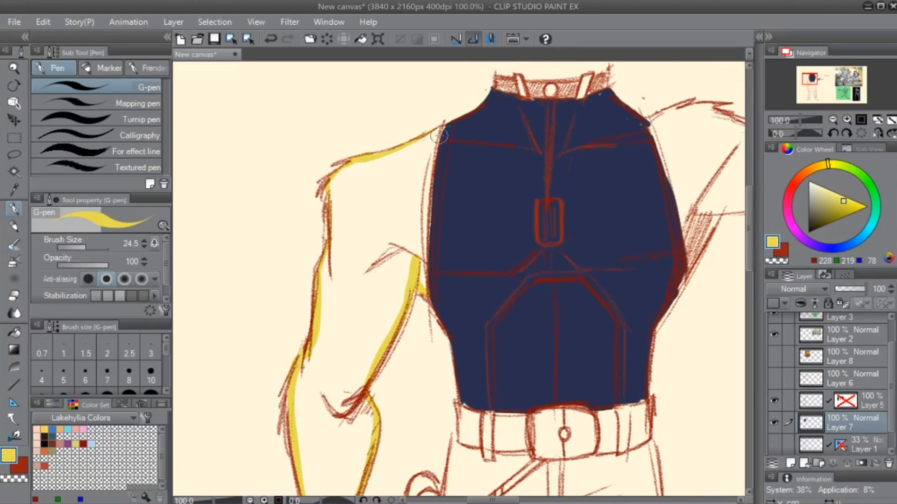
left_click_drag(443, 122, 421, 251)
left_click_drag(430, 164, 424, 282)
left_click_drag(426, 244, 422, 279)
key("g")
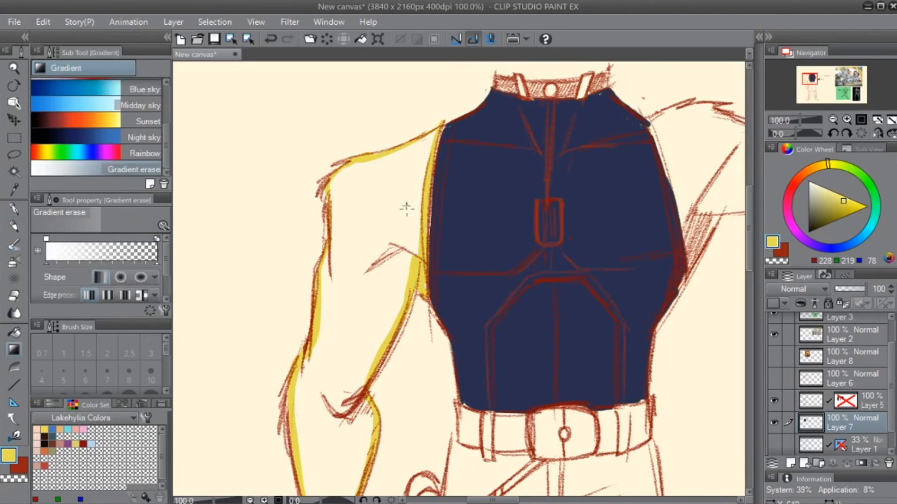
key("g")
left_click(414, 246)
- Outline the outstretched arm in yellow with the G-pen along the shirt edge, armpit, shoulder and upper edge
mouse_move(392, 370)
left_mouse_down()
mouse_move(386, 194)
mouse_move(397, 122)
left_mouse_up()
left_click_drag(523, 184, 411, 327)
left_click_drag(513, 239, 424, 419)
key("p")
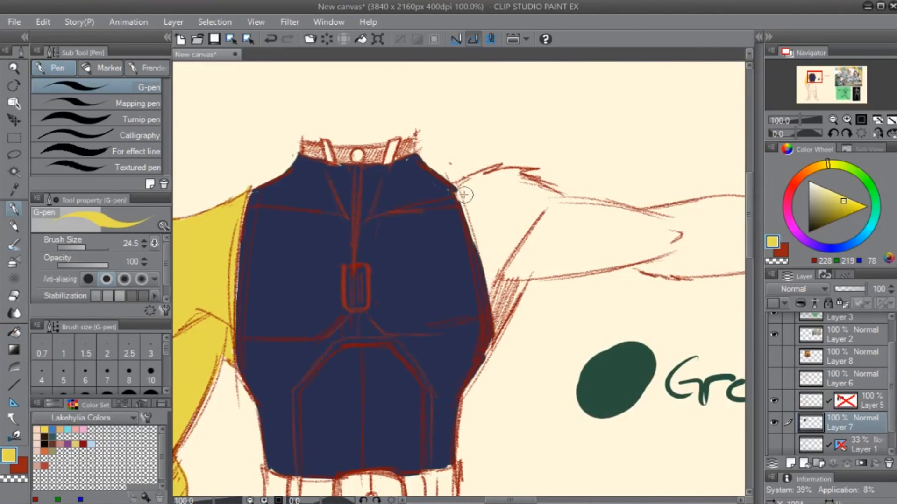
mouse_move(455, 186)
left_mouse_down()
mouse_move(486, 259)
mouse_move(489, 319)
mouse_move(506, 336)
mouse_move(525, 282)
left_mouse_up()
left_click_drag(500, 327, 527, 278)
left_click_drag(462, 182, 508, 166)
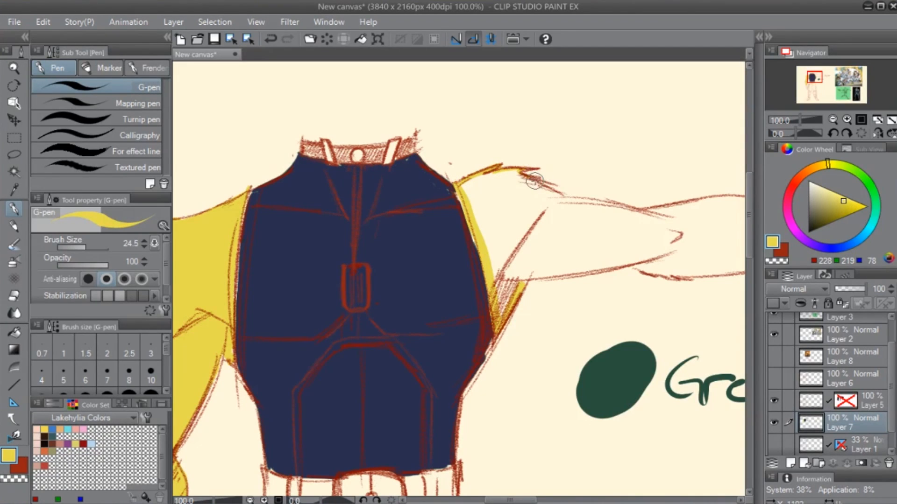
mouse_move(523, 176)
left_mouse_down()
mouse_move(561, 192)
mouse_move(541, 188)
mouse_move(565, 197)
left_mouse_up()
key("ctrl+z")
left_click_drag(593, 258, 505, 253)
left_click_drag(469, 189, 554, 204)
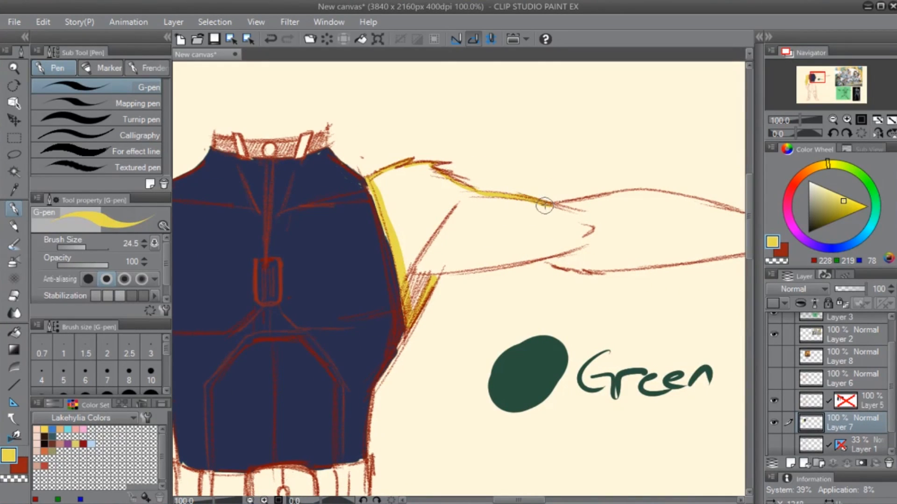
- Complete the outstretched arm's yellow outline along its lower edge, forearm and wrist, and fill the arm with yellow
left_click_drag(438, 272, 546, 255)
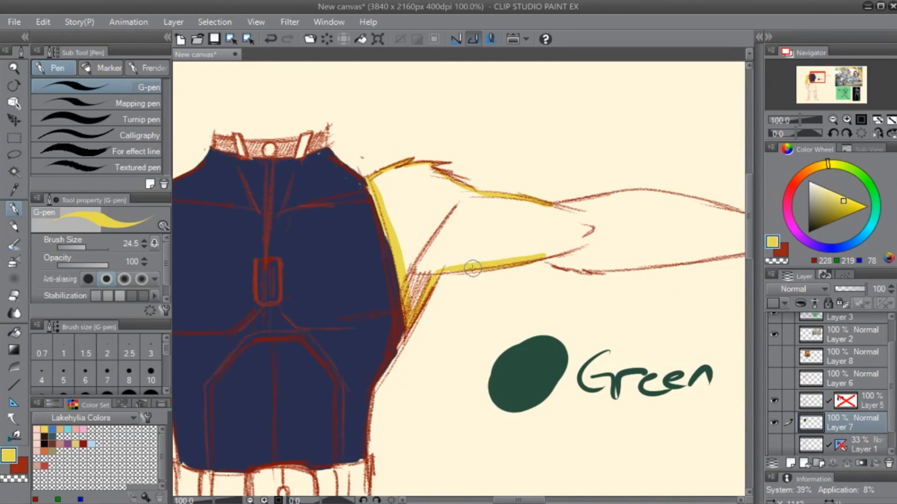
left_click_drag(601, 301, 458, 309)
left_click_drag(403, 266, 491, 276)
mouse_move(427, 272)
left_mouse_down()
mouse_move(507, 274)
mouse_move(498, 284)
mouse_move(456, 282)
mouse_move(622, 254)
mouse_move(626, 231)
left_mouse_up()
key("c")
key("c")
key("c")
key("c")
mouse_move(405, 208)
left_mouse_down()
mouse_move(524, 200)
mouse_move(584, 219)
mouse_move(585, 212)
mouse_move(627, 233)
mouse_move(611, 226)
mouse_move(619, 224)
mouse_move(620, 246)
left_mouse_up()
key("g")
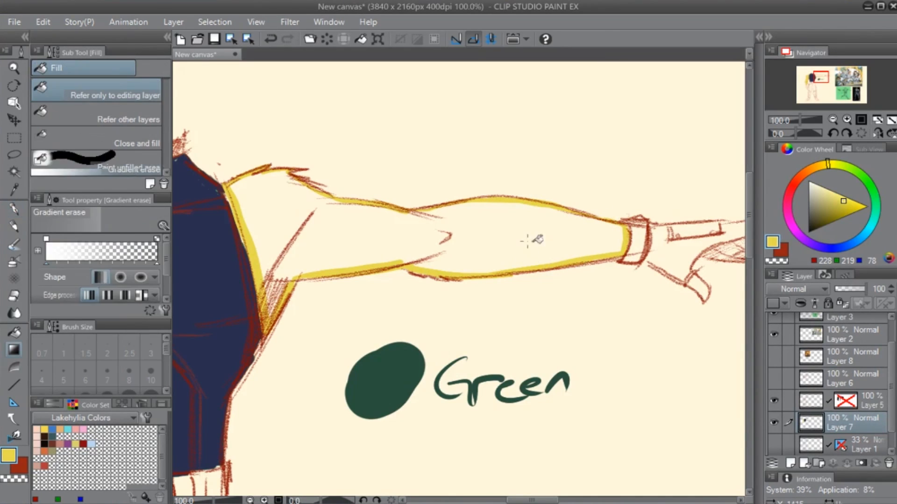
left_click(531, 240)
- Paint the exposed thumb and fingertips of the lowered hand yellow with the G-pen
left_click_drag(307, 320, 540, 290)
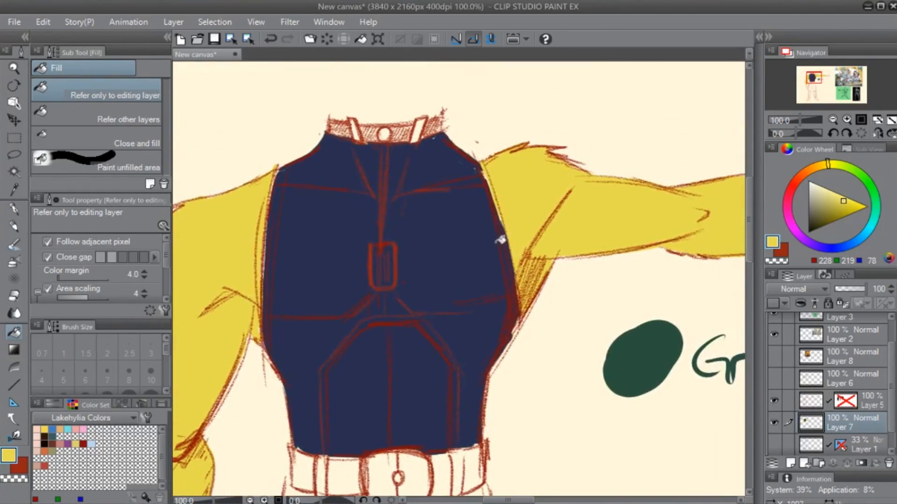
key("p")
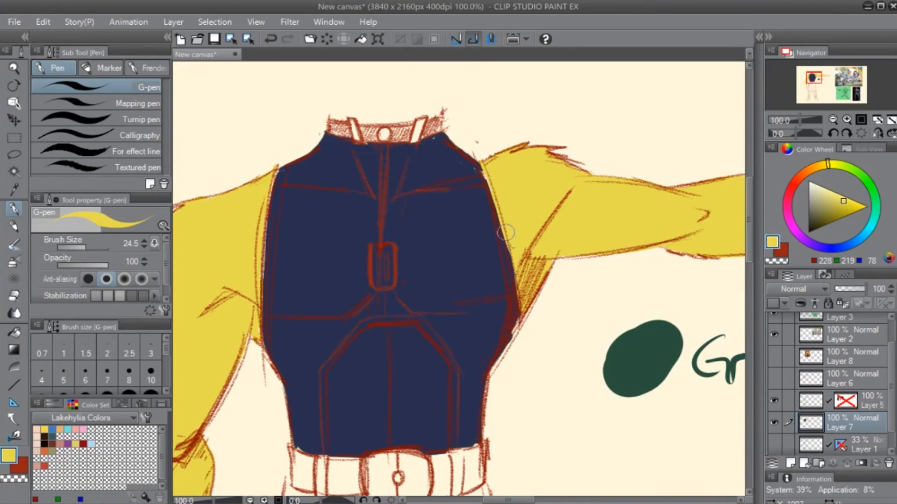
mouse_move(387, 402)
left_mouse_down()
mouse_move(451, 243)
mouse_move(559, 185)
left_mouse_up()
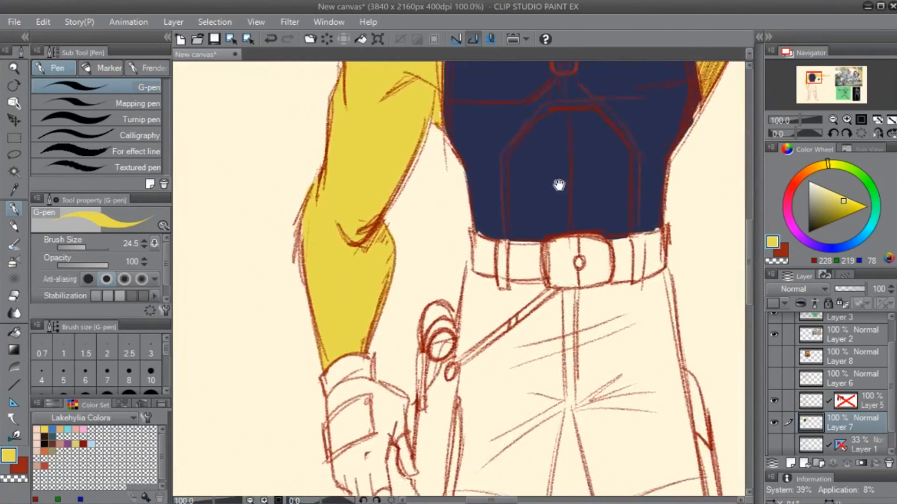
left_click_drag(484, 313, 484, 134)
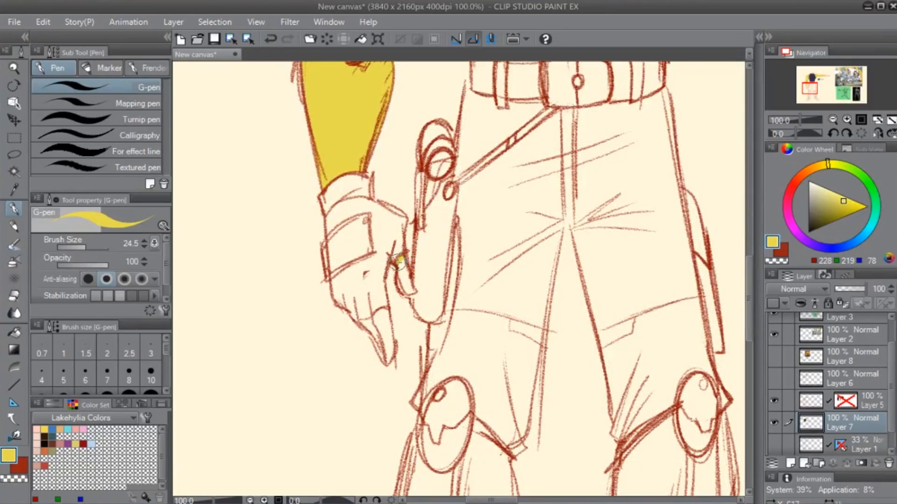
left_click_drag(397, 257, 412, 286)
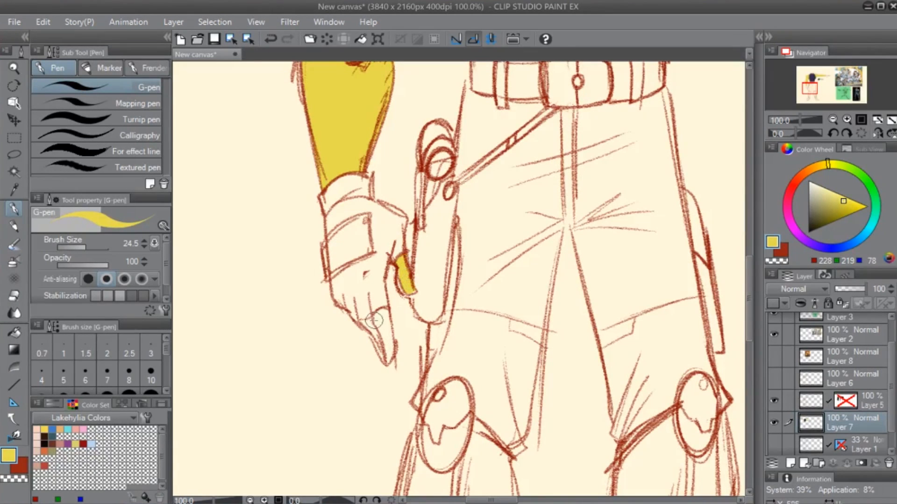
mouse_move(363, 320)
left_mouse_down()
mouse_move(388, 311)
mouse_move(387, 363)
mouse_move(365, 321)
mouse_move(374, 319)
mouse_move(366, 319)
mouse_move(380, 335)
mouse_move(396, 323)
left_mouse_up()
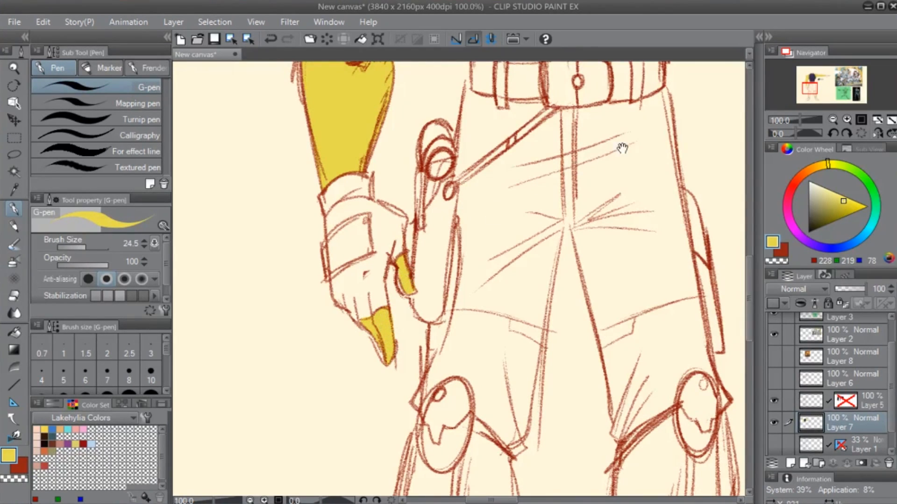
- Paint the exposed fingers and thumb tip of the outstretched hand yellow with the G-pen
left_click_drag(623, 147, 410, 329)
left_click_drag(582, 205, 275, 426)
left_click_drag(601, 274, 450, 332)
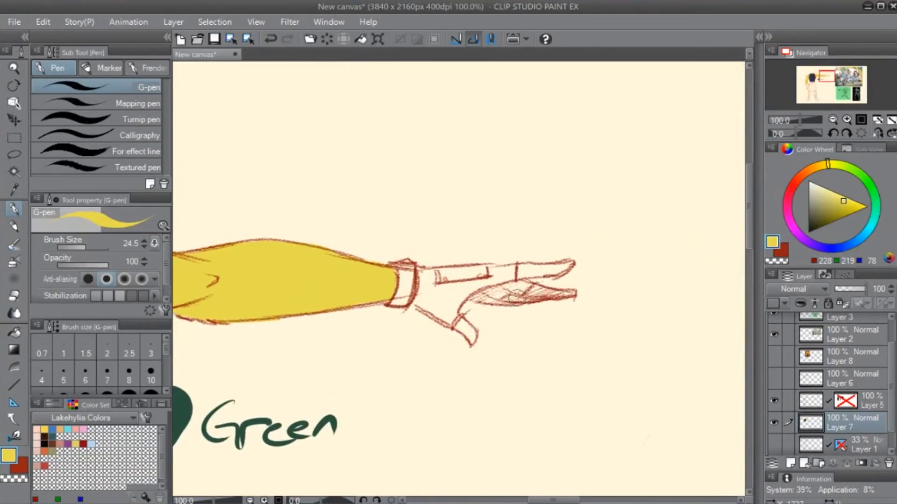
mouse_move(517, 269)
left_mouse_down()
mouse_move(573, 261)
mouse_move(523, 271)
mouse_move(554, 271)
mouse_move(534, 274)
mouse_move(535, 292)
mouse_move(503, 301)
mouse_move(536, 298)
mouse_move(539, 286)
mouse_move(572, 293)
left_mouse_up()
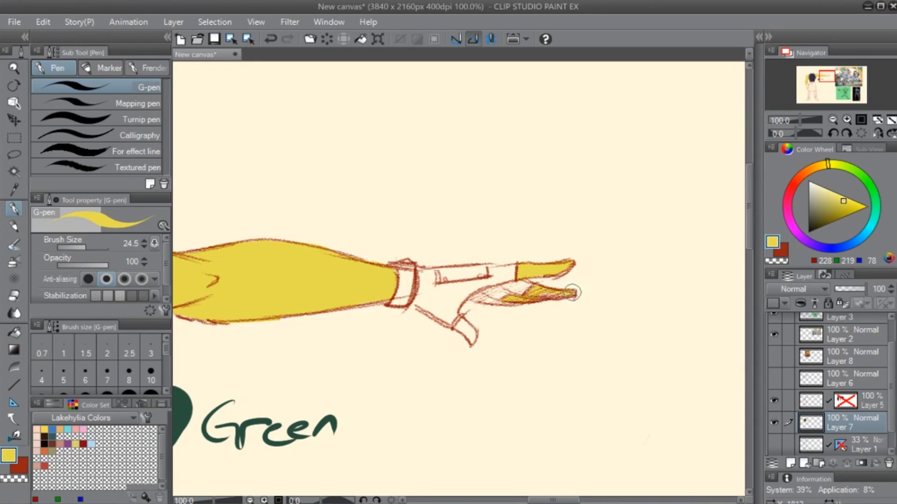
left_click_drag(464, 319, 468, 347)
- Try a duller tan yellow (RGB 196, 176, 84) as the fill of the lowered arm
left_click_drag(291, 351, 430, 328)
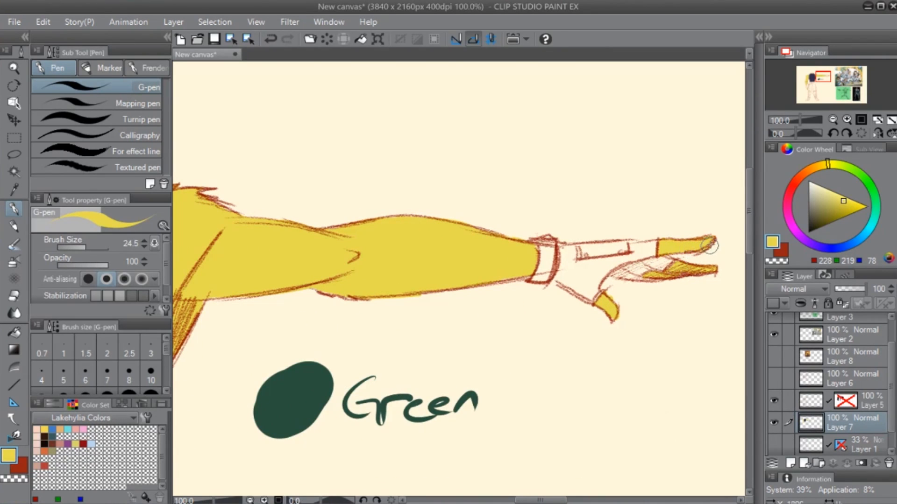
mouse_move(298, 304)
left_mouse_down()
mouse_move(485, 267)
mouse_move(575, 280)
mouse_move(582, 311)
left_mouse_up()
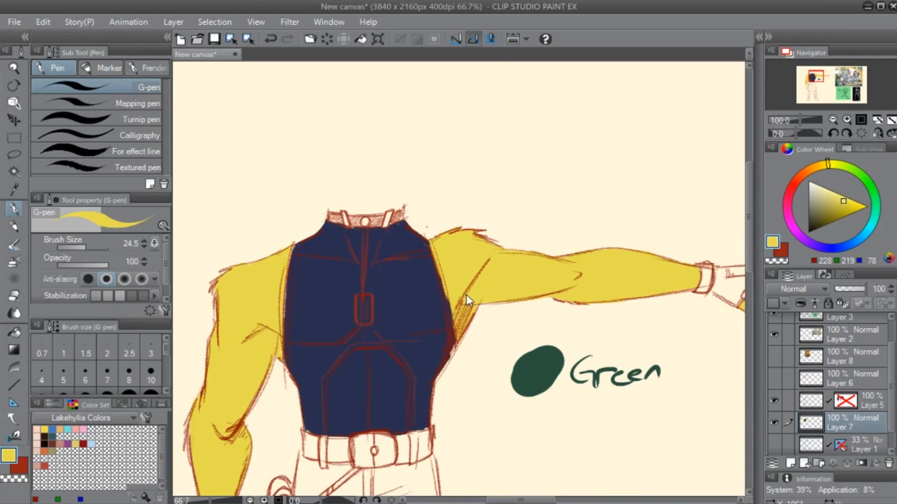
scroll(453, 293, "down", 1)
left_click_drag(283, 261, 348, 220)
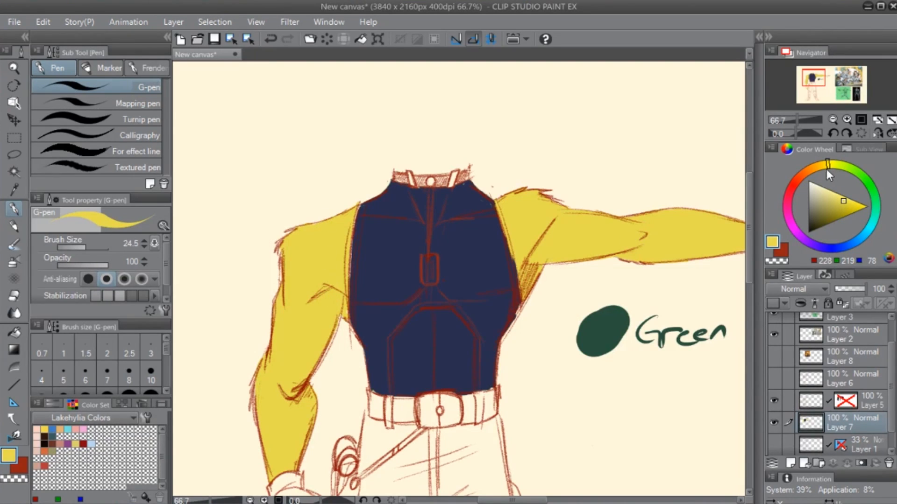
left_click_drag(825, 163, 822, 164)
left_click_drag(839, 200, 834, 204)
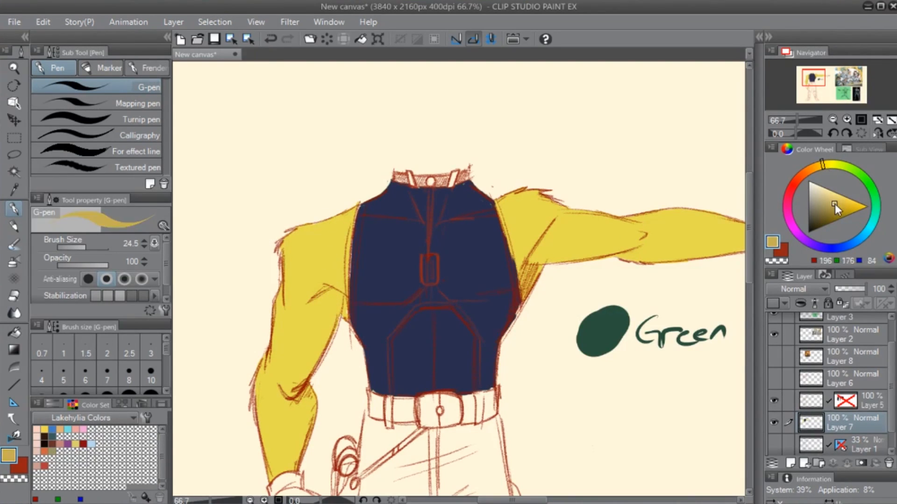
key("g")
left_click(323, 280)
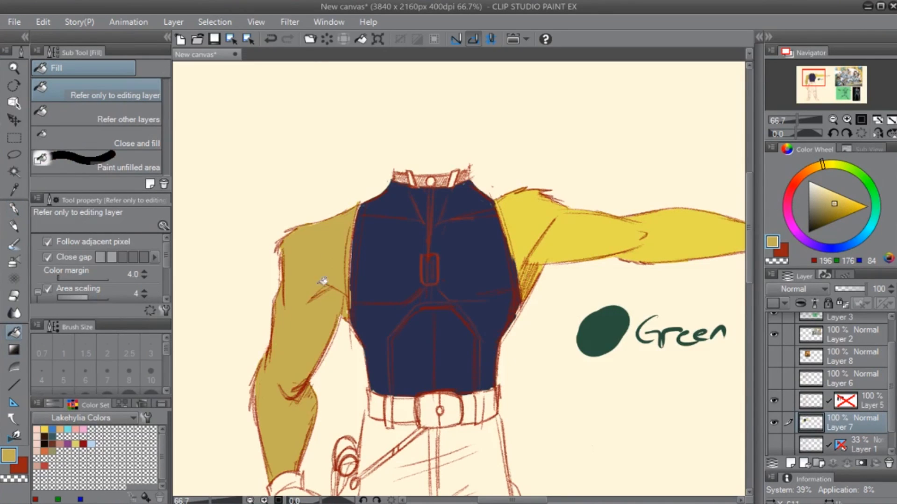
key("ctrl+z")
- Set the colour to a pale yellow (RGB 224, 224, 95) and refill both arms with it
left_click(838, 201)
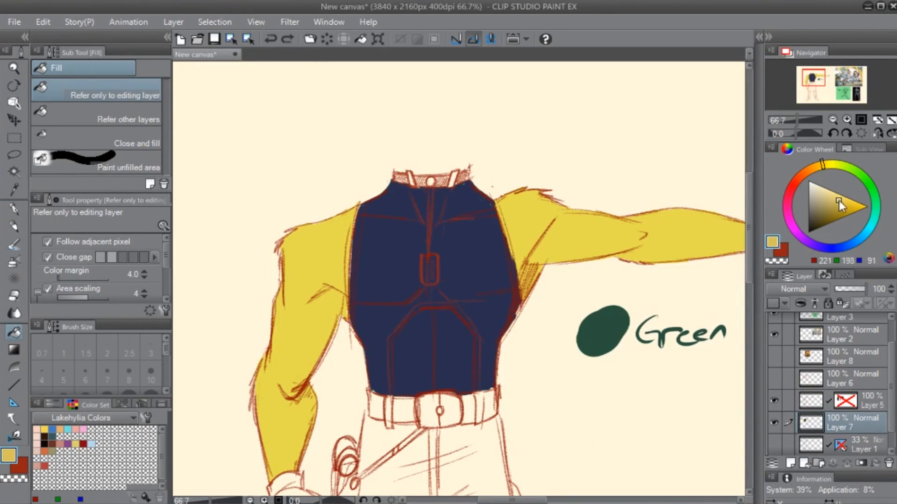
left_click_drag(825, 164, 830, 164)
scroll(548, 305, "down", 5)
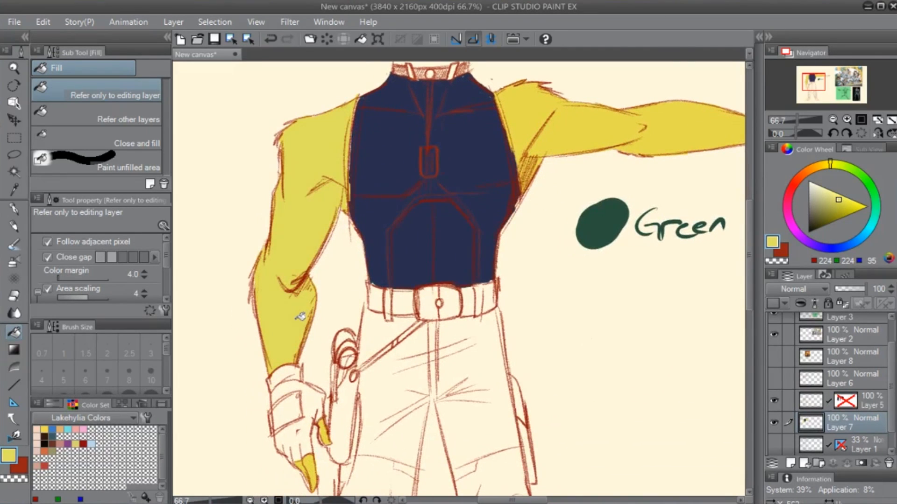
left_click(569, 117)
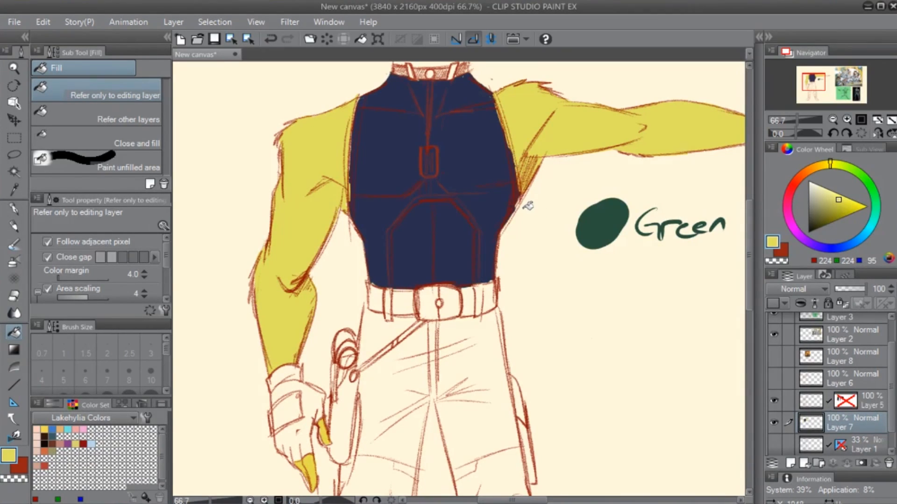
- Try a more saturated yellow (RGB 207, 207, 22) as the fill of the lowered arm
left_click(837, 205)
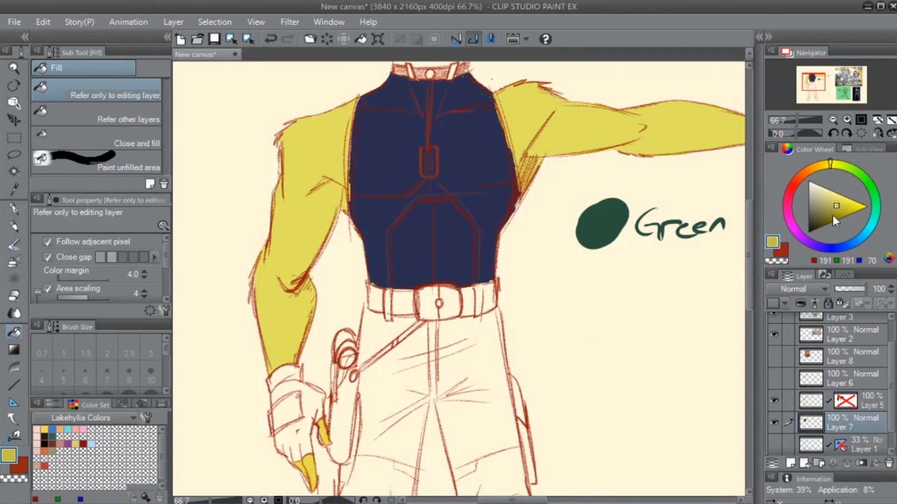
left_click(308, 214)
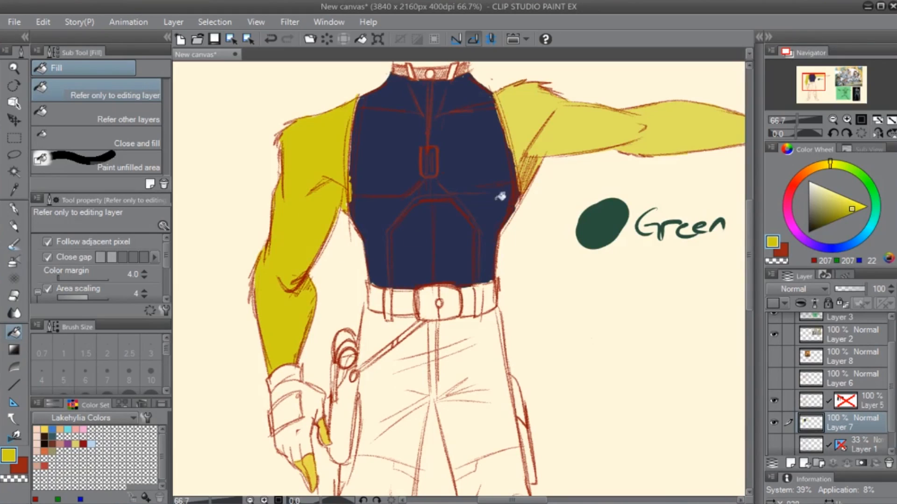
left_click_drag(450, 210, 395, 265)
key("ctrl+z")
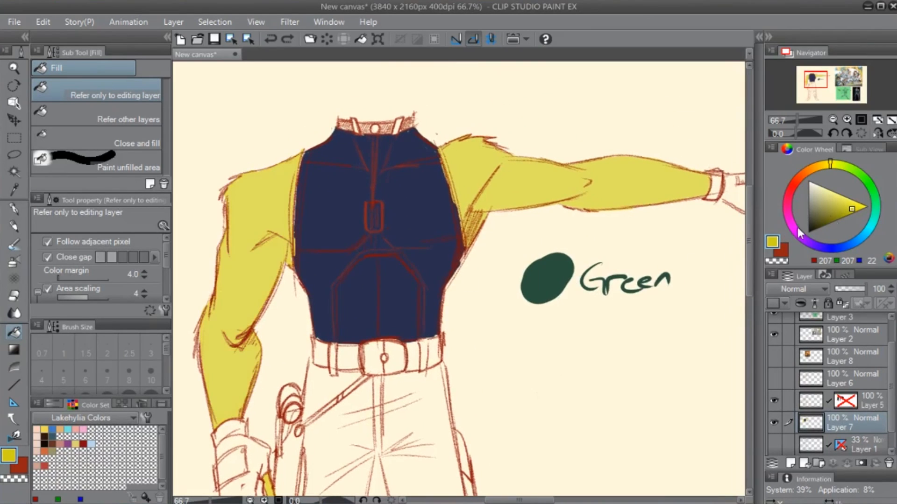
- Try a bright orange (RGB 245, 183, 0) as the fill of the outstretched arm
mouse_move(854, 207)
left_mouse_down()
mouse_move(847, 204)
mouse_move(868, 211)
left_mouse_up()
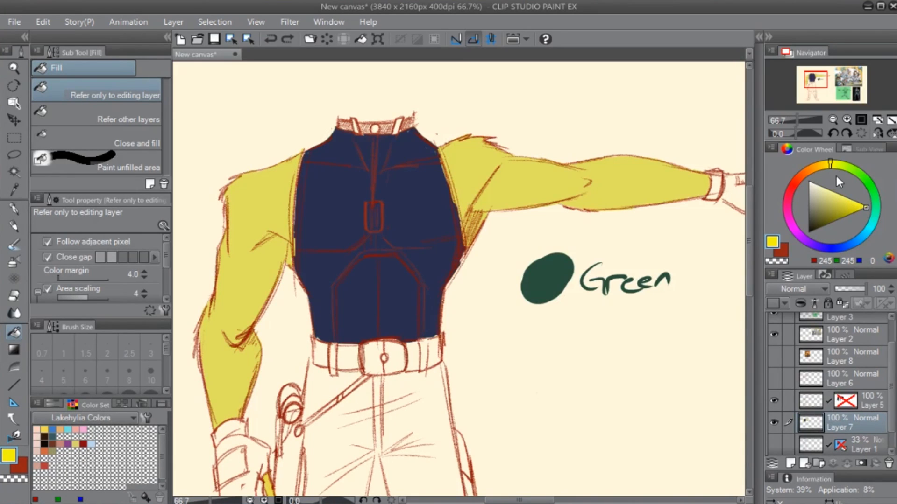
left_click_drag(829, 165, 820, 169)
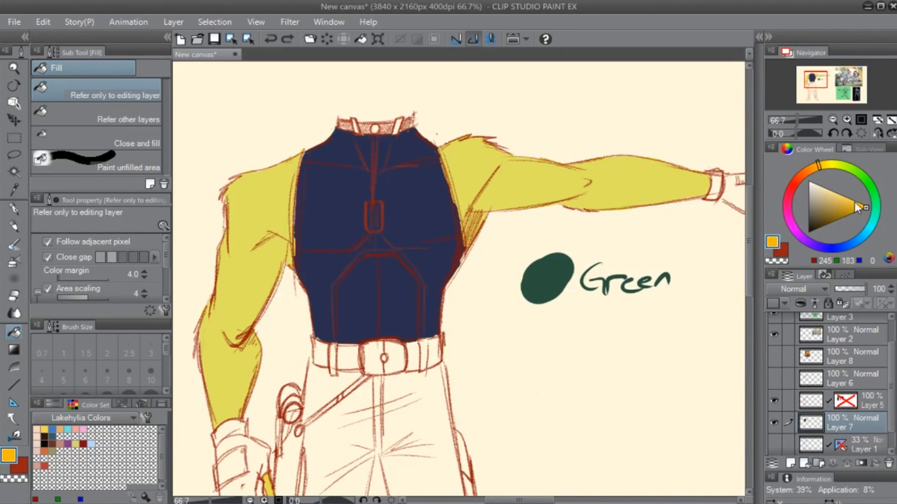
left_click(596, 186)
left_click_drag(424, 274, 411, 374)
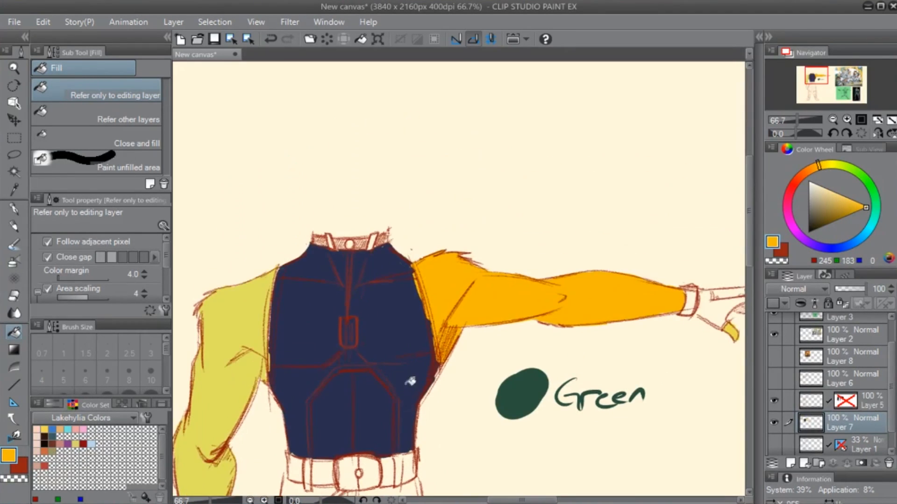
key("ctrl+z")
- Try a pale cream yellow (RGB 255, 253, 183) as the fill of both arms
left_click_drag(814, 176, 828, 171)
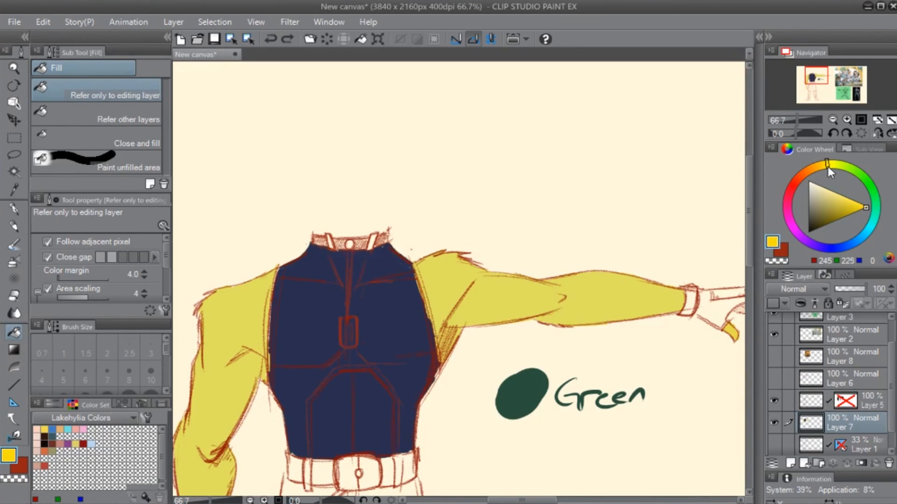
left_click_drag(861, 208, 827, 189)
left_click(529, 293)
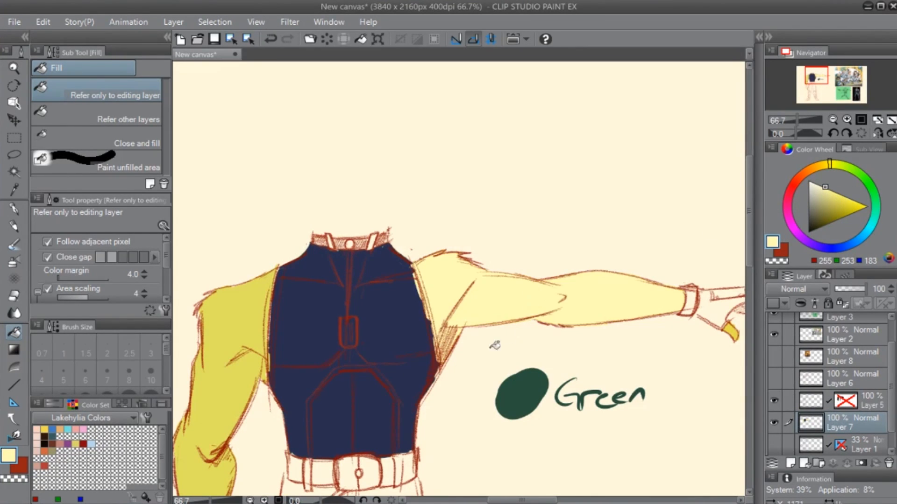
left_click_drag(374, 406, 481, 357)
left_click(348, 333)
left_click_drag(324, 422, 346, 349)
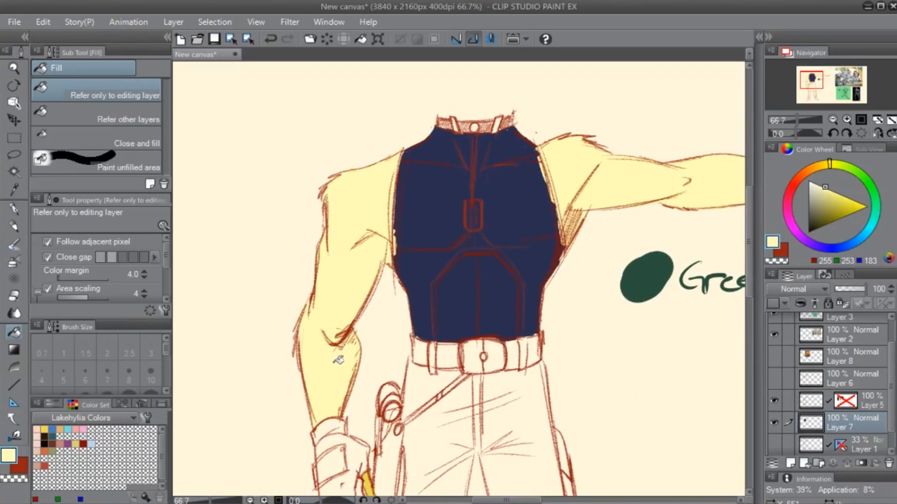
left_click_drag(410, 270, 394, 294)
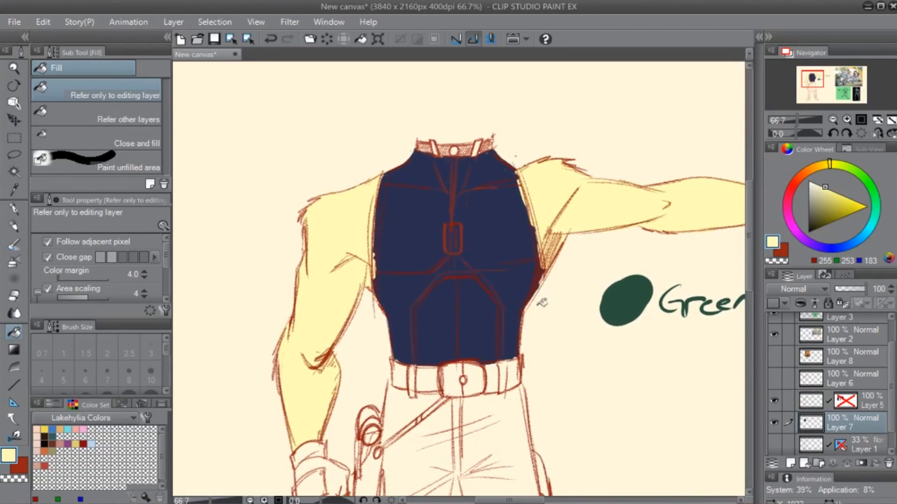
- Set the colour to a muted yellow (RGB 237, 234, 145), try it on both arms and undo the recent arm fills
left_click_drag(828, 197, 830, 196)
left_click(623, 217)
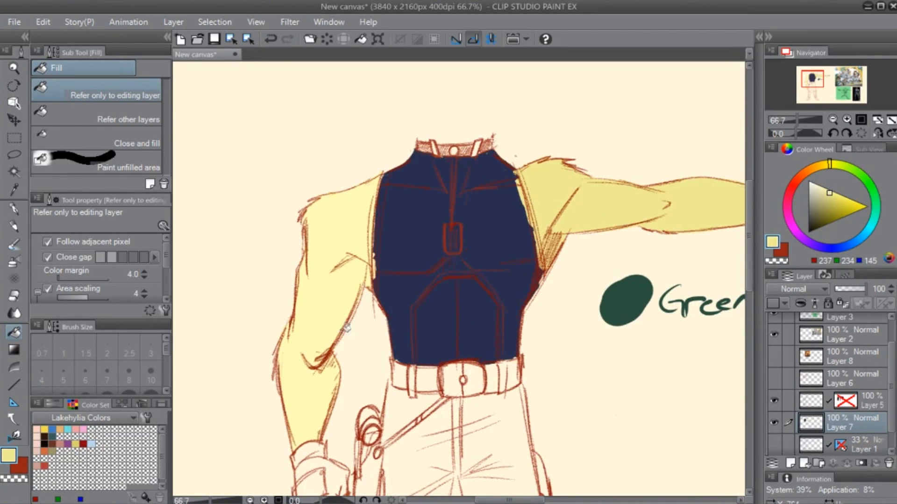
left_click(320, 255)
key("ctrl+z")
key("ctrl+z")
key("ctrl+z")
key("ctrl+z")
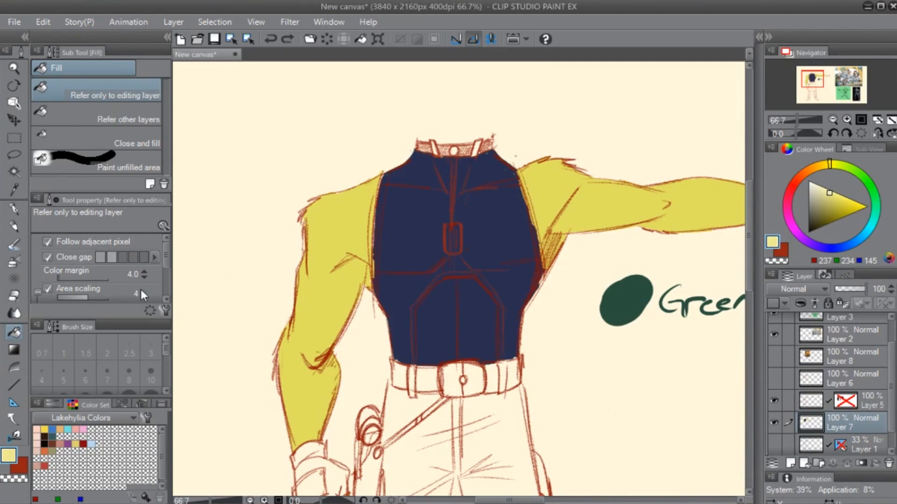
- Reduce the fill's area scaling to 2 and refill both arms and the exposed fingers of both hands with the muted yellow
left_click(354, 246)
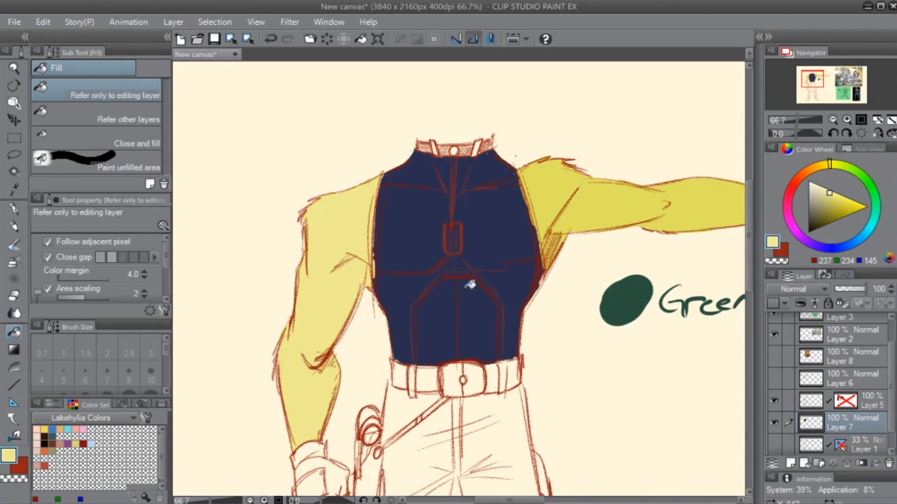
left_click(555, 261)
left_click_drag(474, 388, 505, 302)
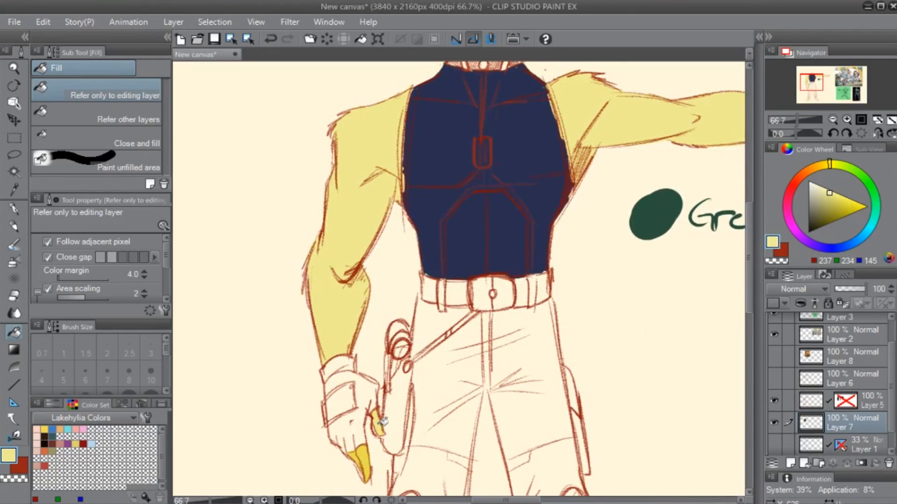
left_click(367, 461)
left_click_drag(602, 253, 395, 355)
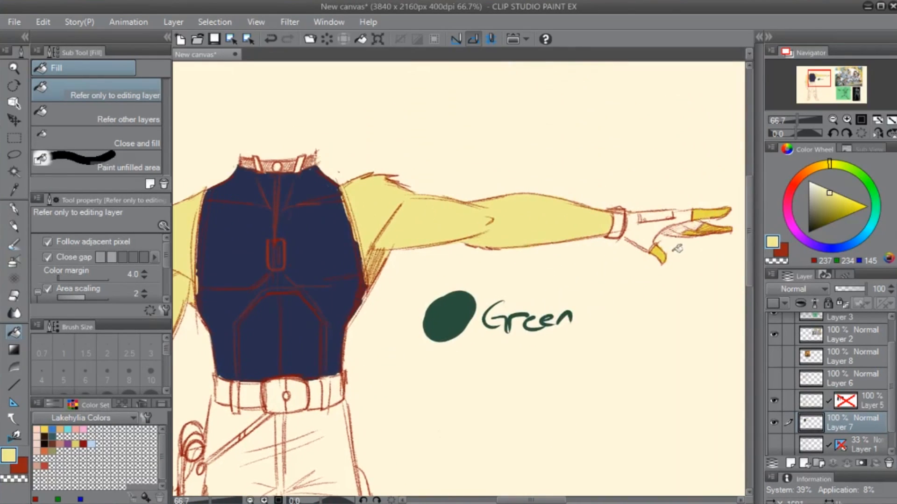
left_click(663, 254)
left_click(711, 229)
left_click(715, 215)
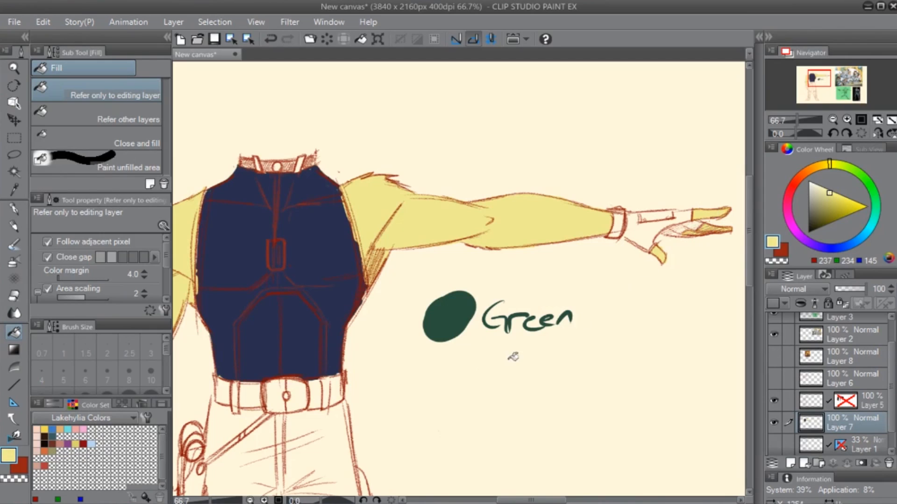
- Sample the shirt's dark blue and paint over the unfilled gap along the shirt's edge beside the lowered arm with the G-pen
left_click_drag(436, 255, 559, 266)
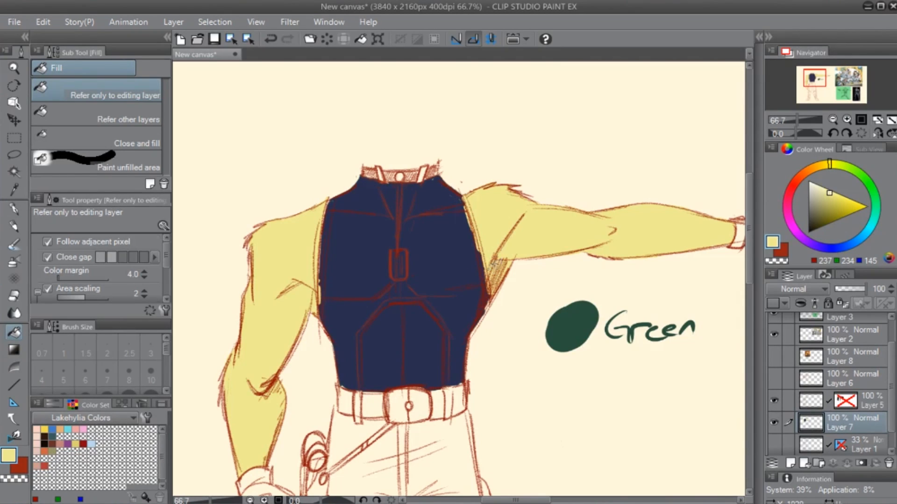
key("p")
left_click(462, 260, "alt")
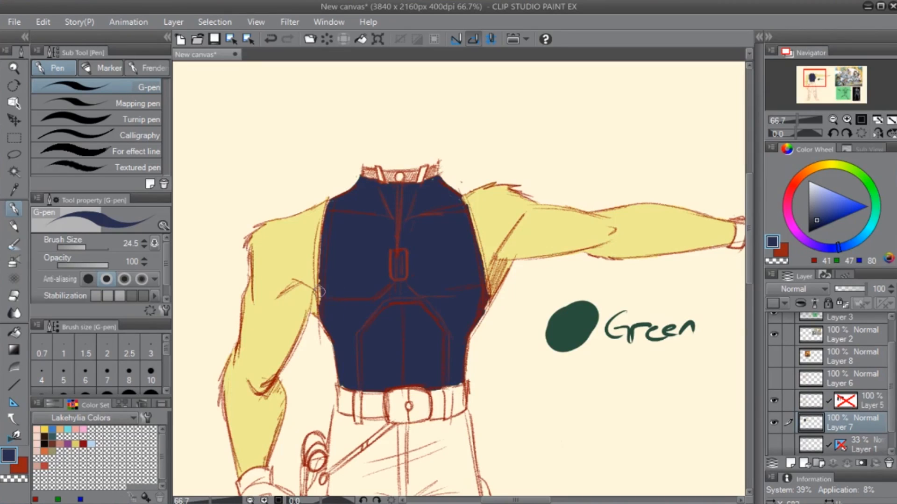
left_click_drag(320, 293, 320, 242)
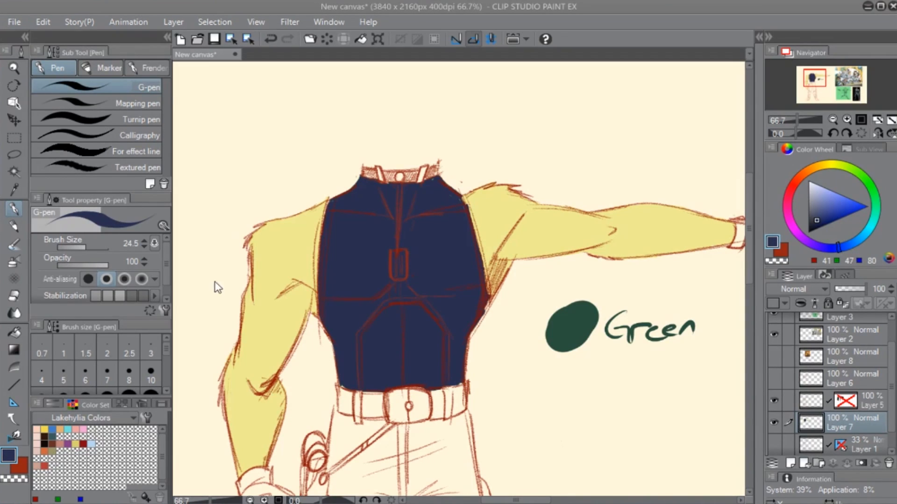
left_click(284, 175)
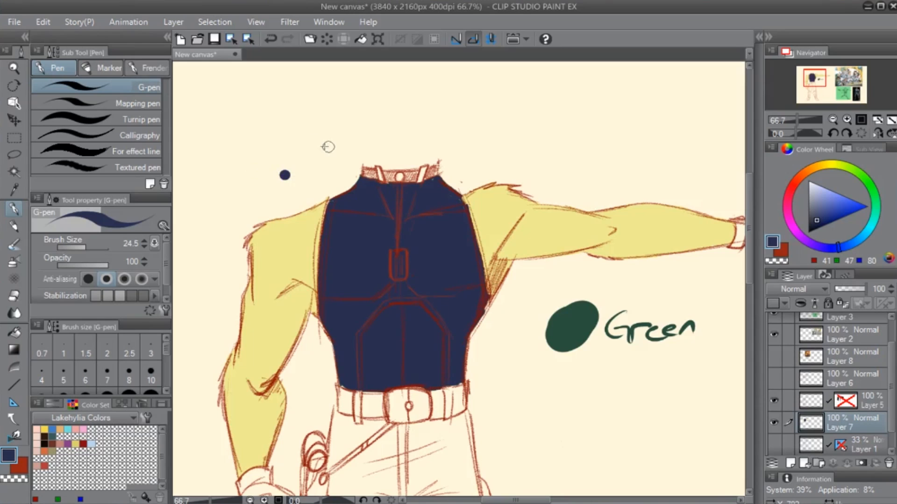
key("e")
left_click(284, 175)
- Paste the reference picture of the blond swordsman onto the canvas beside the figure
scroll(250, 171, "down", 2)
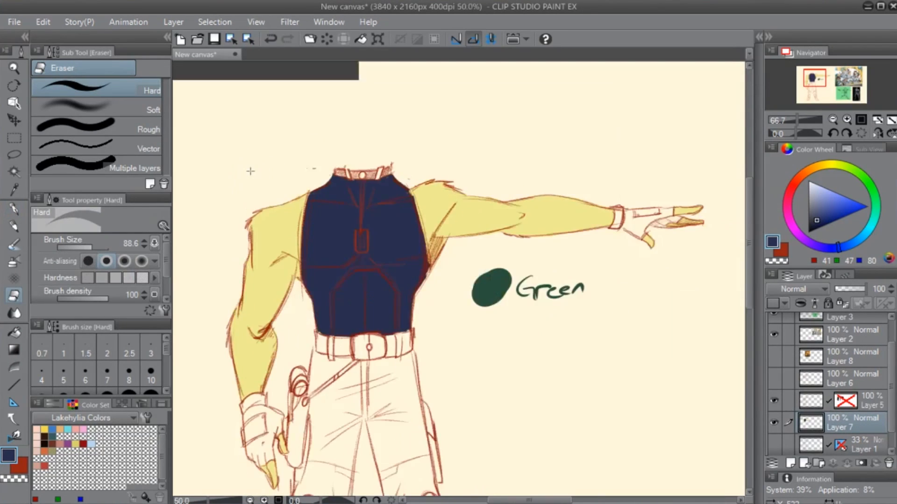
key("ctrl+v")
left_click_drag(304, 305, 481, 336)
scroll(456, 355, "up", 2)
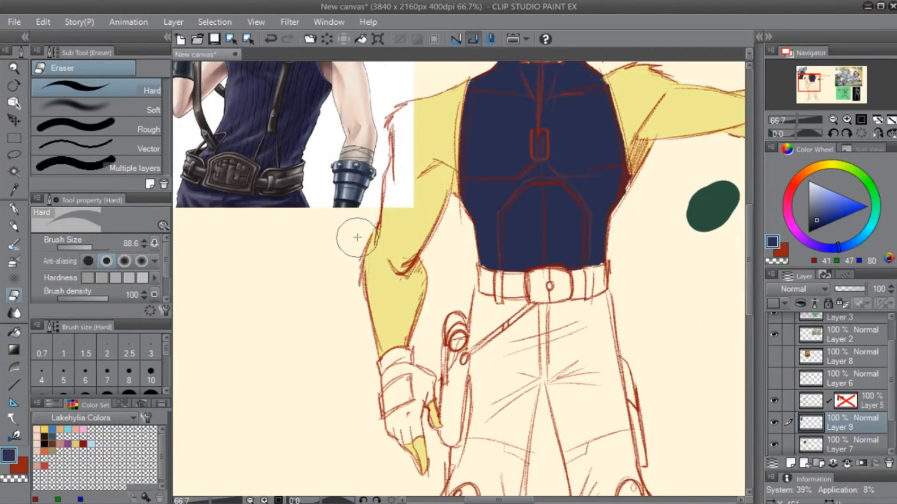
left_click_drag(306, 163, 422, 408)
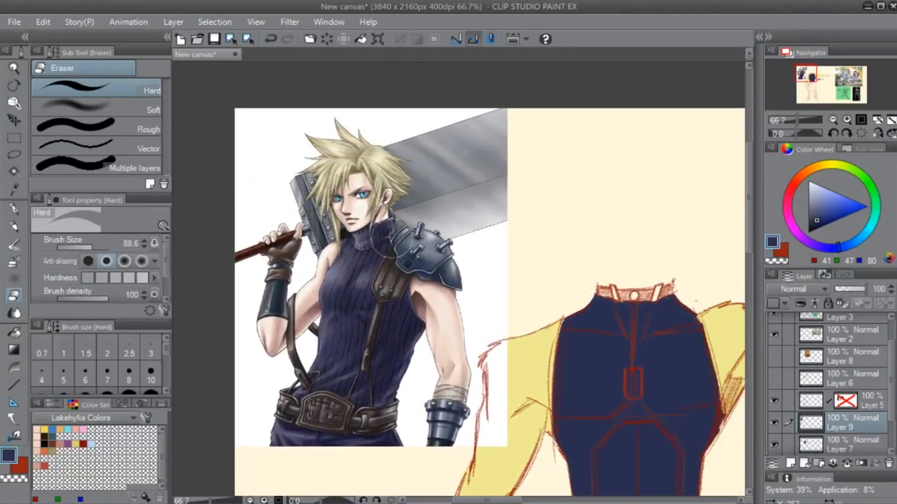
scroll(346, 214, "up", 3)
left_click_drag(319, 189, 445, 345)
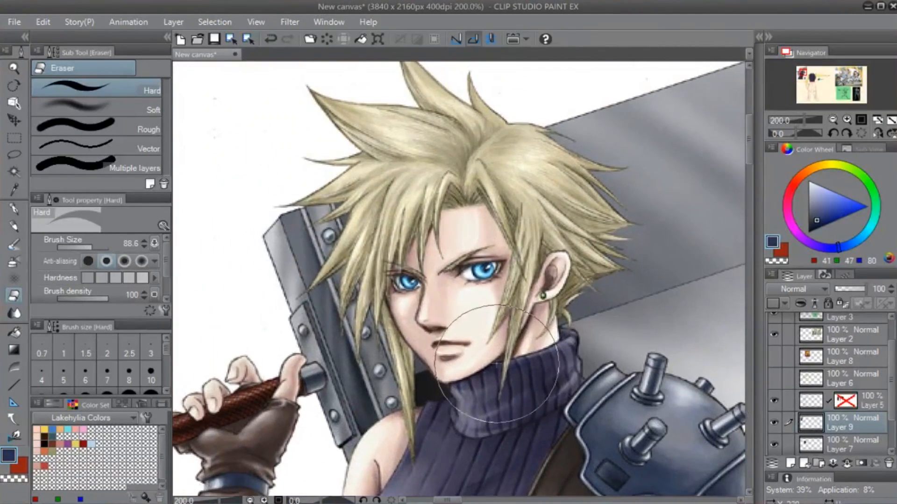
- Sample the pale skin tone (RGB 244, 240, 229) and paint over the swordsman's mouth with the G-pen
key("p")
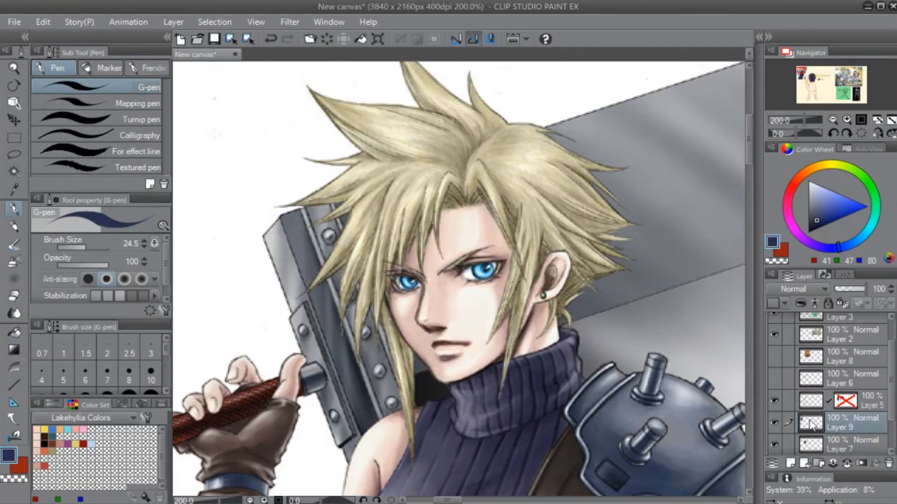
left_click(464, 292, "alt")
mouse_move(472, 341)
left_mouse_down()
mouse_move(433, 345)
mouse_move(463, 349)
mouse_move(440, 349)
mouse_move(444, 357)
mouse_move(463, 350)
mouse_move(439, 349)
mouse_move(462, 352)
left_mouse_up()
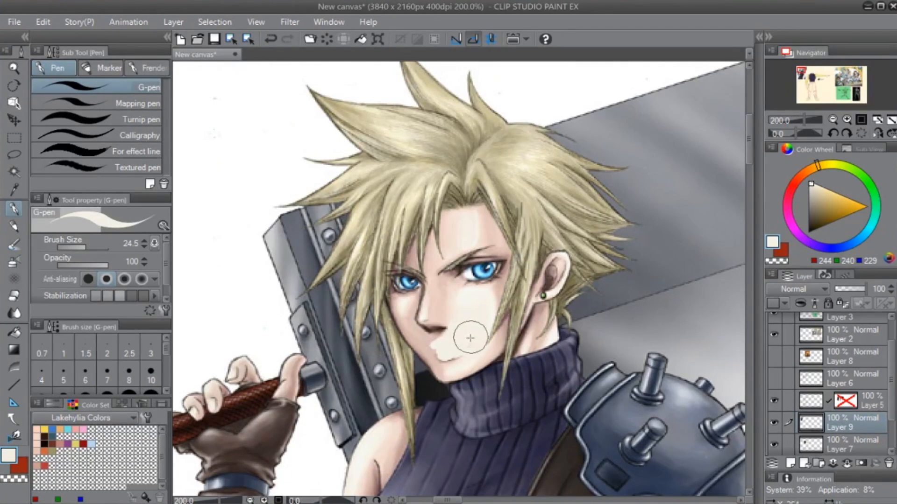
left_click_drag(471, 337, 461, 353)
- Sample a dark brown (RGB 46, 31, 24) and draw puckered lips on the swordsman's face with the 4B Real Pencil at size 7
left_click(433, 329, "alt")
scroll(458, 344, "up", 2)
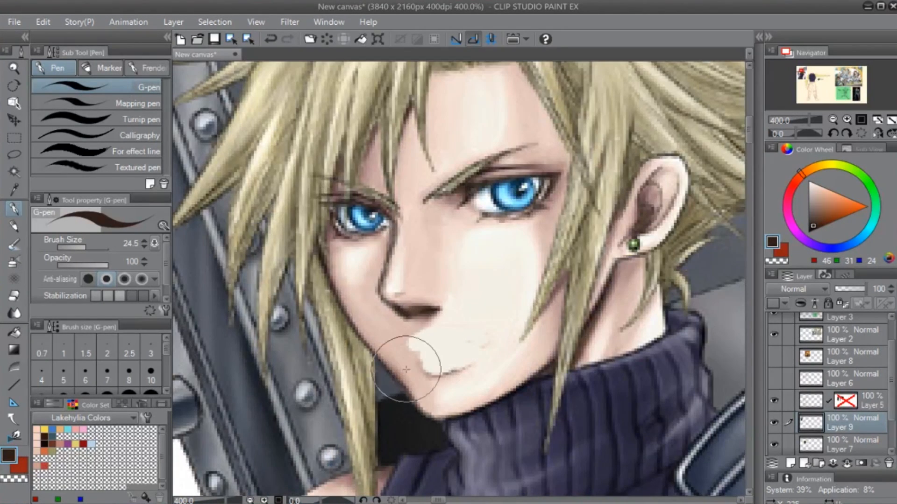
key("p")
mouse_move(415, 341)
left_mouse_down()
mouse_move(410, 350)
mouse_move(417, 331)
mouse_move(411, 346)
mouse_move(435, 375)
mouse_move(451, 371)
mouse_move(434, 354)
mouse_move(451, 372)
left_mouse_up()
left_click_drag(503, 325, 573, 341)
mouse_move(494, 367)
left_mouse_down()
mouse_move(506, 369)
mouse_move(496, 370)
left_mouse_up()
left_click_drag(522, 433, 496, 375)
left_click(433, 290, "alt")
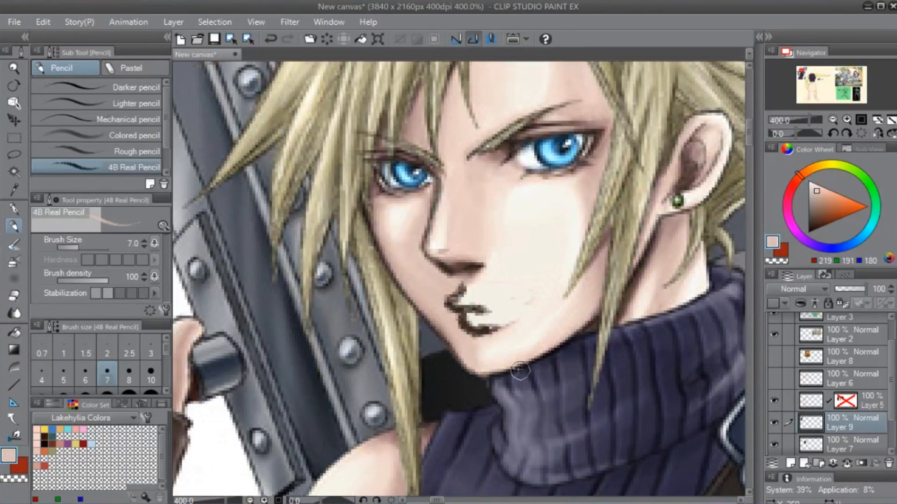
left_click_drag(542, 256, 558, 342)
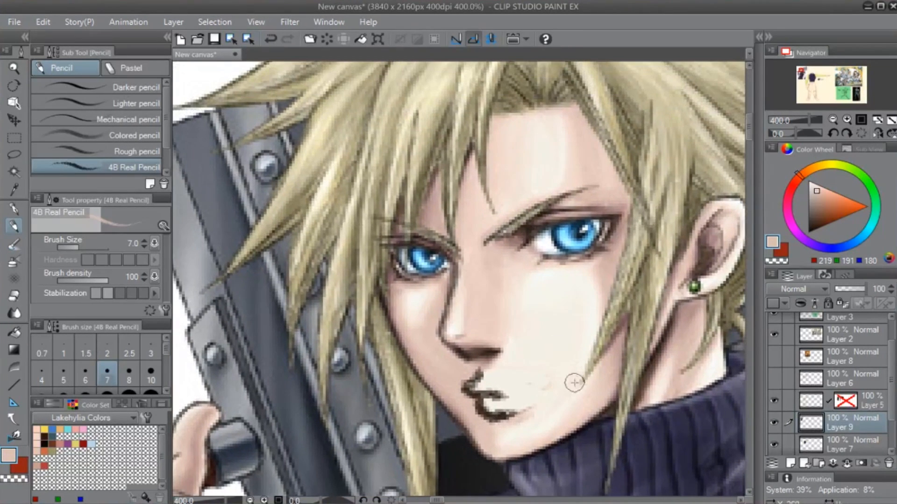
- Set the colour to a reddish orange (RGB 174, 62, 18) and scribble blush marks on both of the swordsman's cheeks
left_click(844, 213)
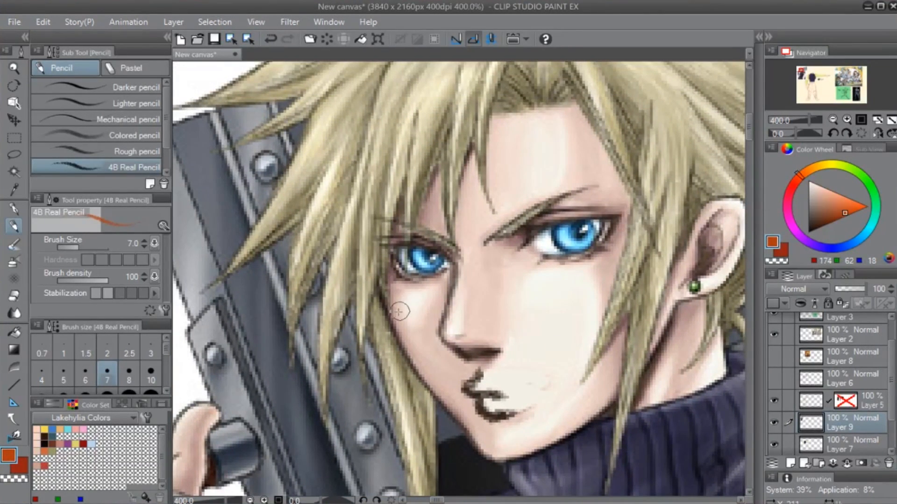
left_click_drag(400, 310, 434, 294)
mouse_move(497, 305)
left_mouse_down()
mouse_move(560, 281)
mouse_move(571, 290)
mouse_move(595, 286)
left_mouse_up()
scroll(447, 454, "down", 3)
left_click_drag(574, 425, 467, 310)
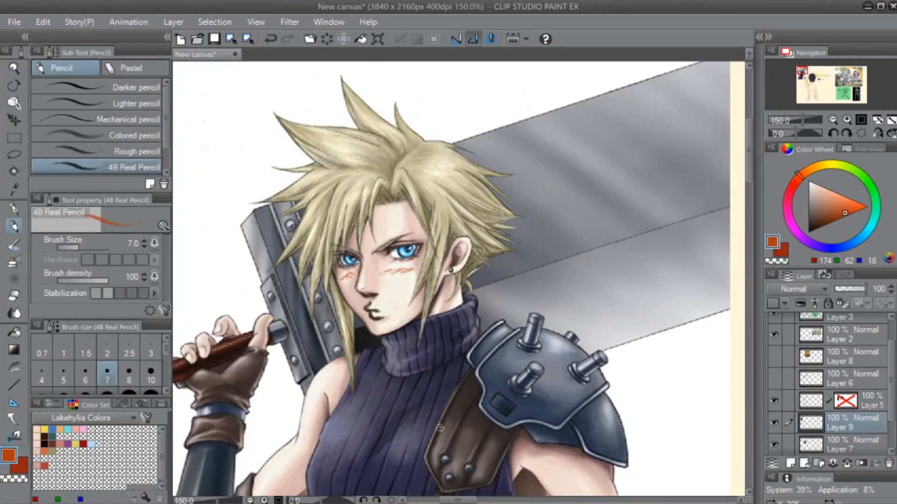
scroll(440, 428, "down", 2)
left_click_drag(531, 468, 525, 312)
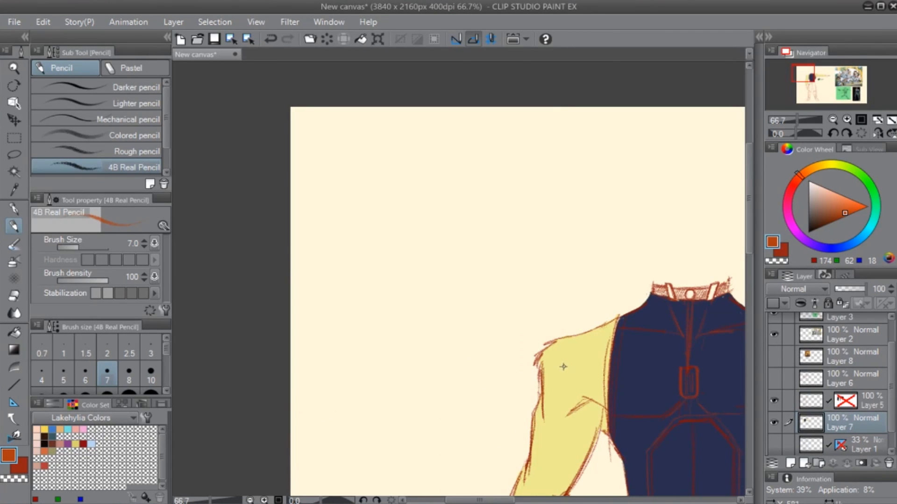
- Sample the grey-blue (RGB 123, 148, 160) from the upper arm of the soldier's suit in the black-background reference
key("p")
mouse_move(653, 398)
left_mouse_down()
mouse_move(505, 335)
mouse_move(303, 308)
left_mouse_up()
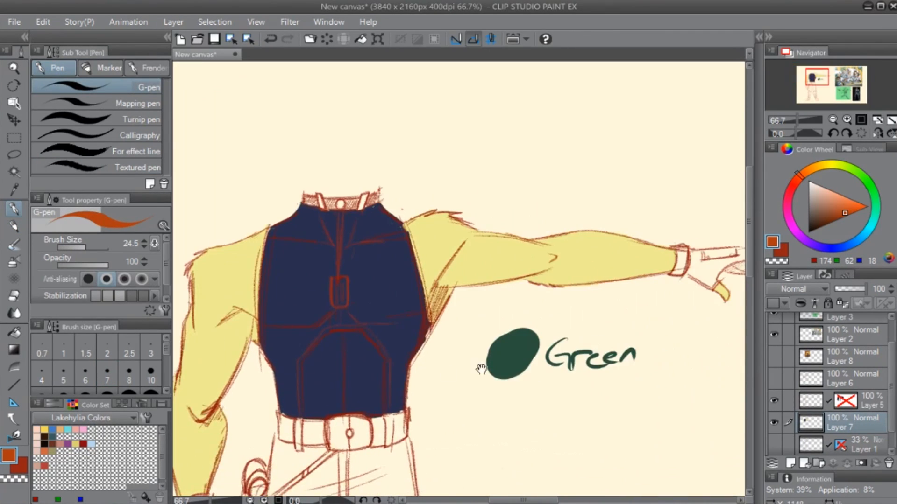
left_click_drag(504, 361, 576, 316)
left_click_drag(646, 401, 292, 346)
mouse_move(621, 384)
left_mouse_down()
mouse_move(332, 271)
mouse_move(401, 240)
left_mouse_up()
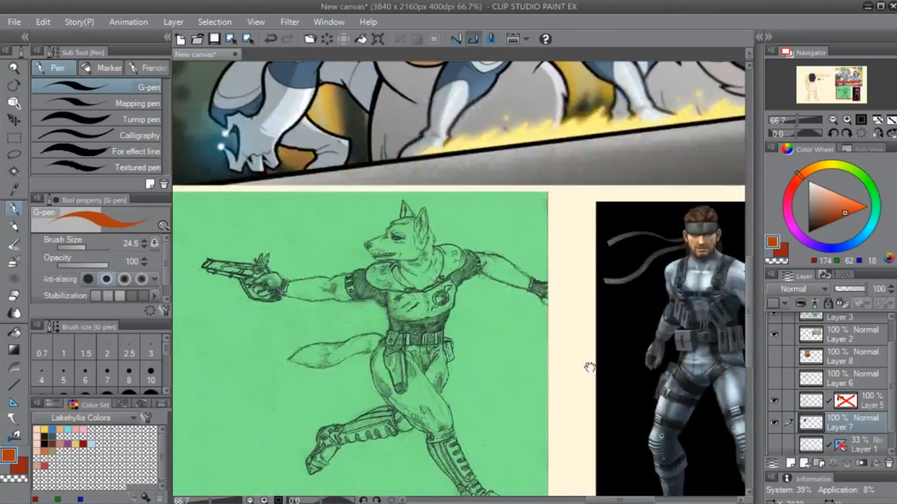
left_click_drag(589, 367, 356, 266)
left_click_drag(518, 241, 527, 351)
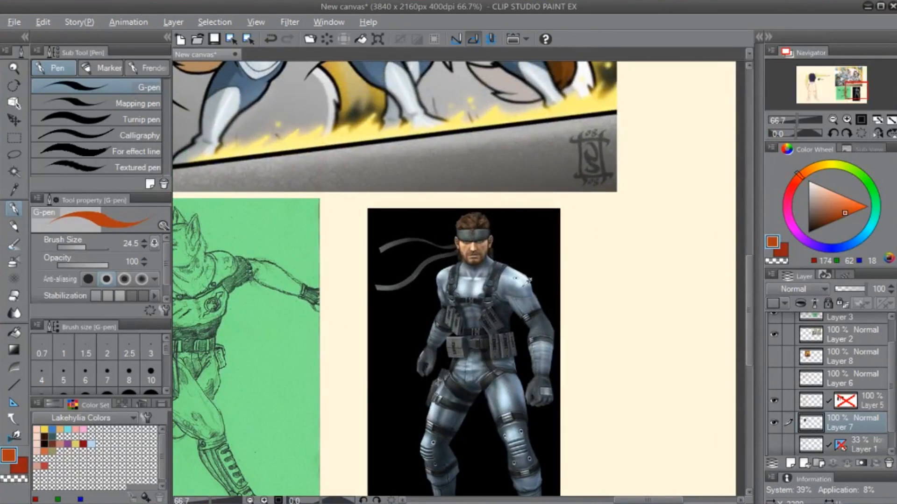
left_click(528, 280, "alt")
- Fill the figure's shirt with the sampled grey-blue
left_click_drag(857, 91, 814, 79)
key("g")
key("g")
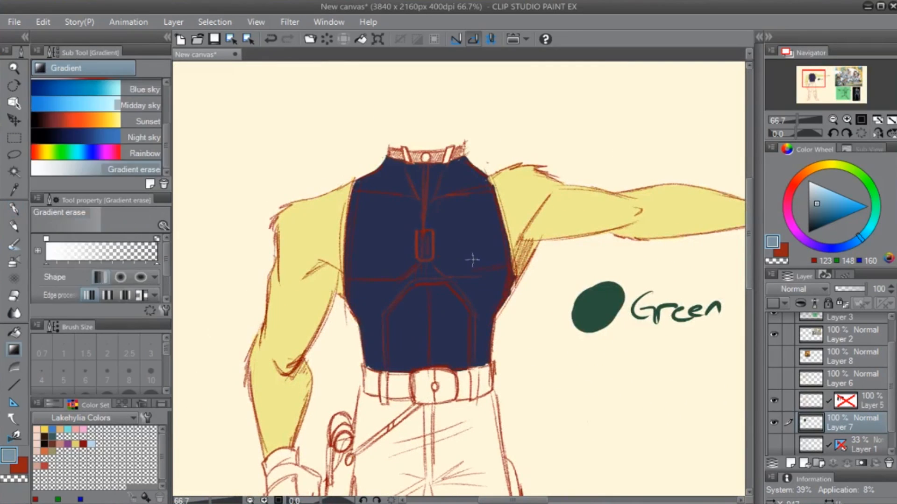
left_click(476, 256)
key("ctrl+minus")
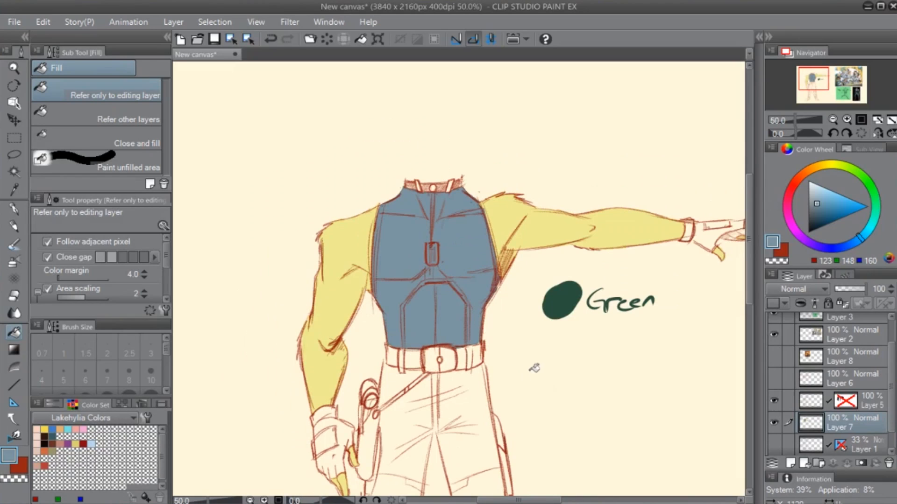
- Sample an off-white (RGB 240, 247, 247) from the chest highlight of the soldier's suit in the reference
left_click_drag(630, 376, 424, 282)
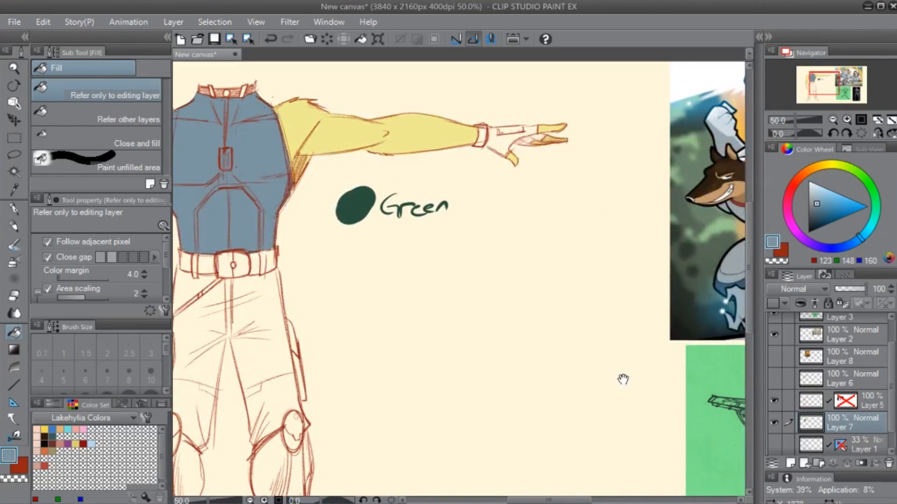
left_click_drag(622, 378, 356, 324)
mouse_move(330, 353)
left_mouse_down()
mouse_move(564, 363)
mouse_move(636, 422)
mouse_move(256, 287)
left_mouse_up()
mouse_move(664, 400)
left_mouse_down()
mouse_move(600, 387)
mouse_move(432, 402)
left_mouse_up()
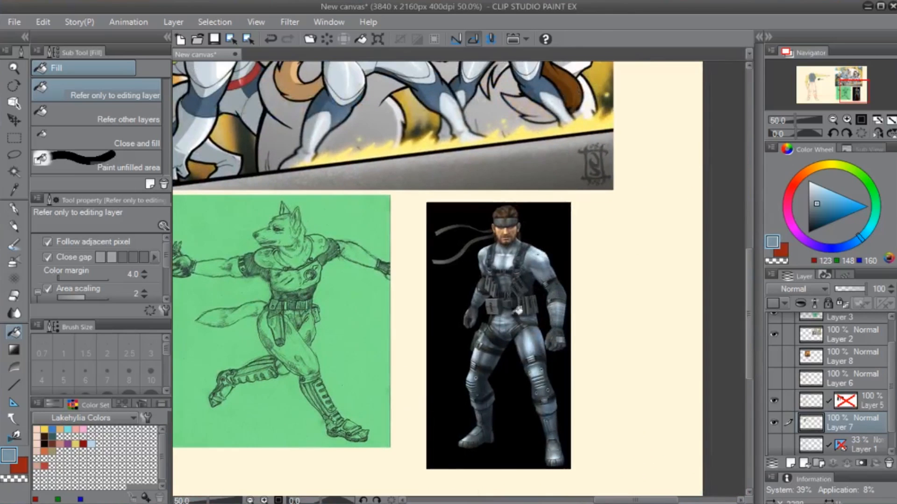
left_click(514, 257, "alt")
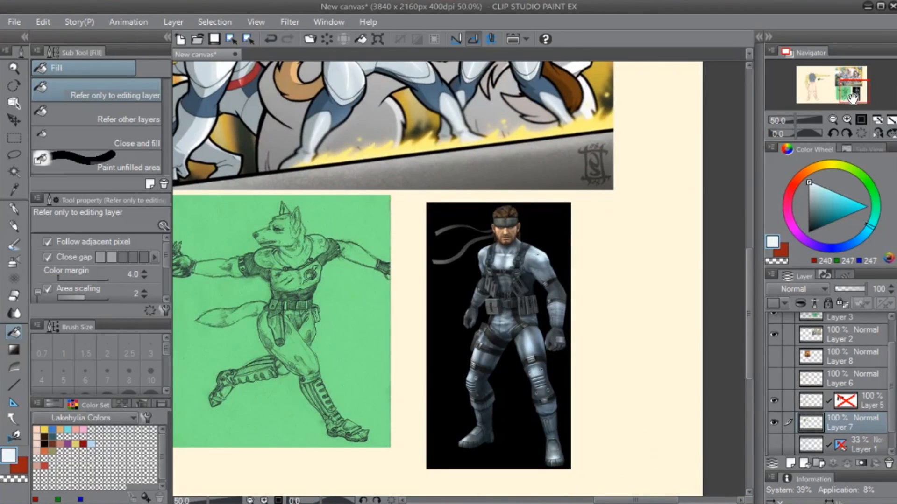
- Try the sampled off-white as the fill of the figure's shirt and undo it
left_click_drag(851, 97, 816, 88)
left_click(402, 144)
left_click_drag(411, 200, 417, 326)
key("ctrl+z")
left_click_drag(606, 373, 546, 344)
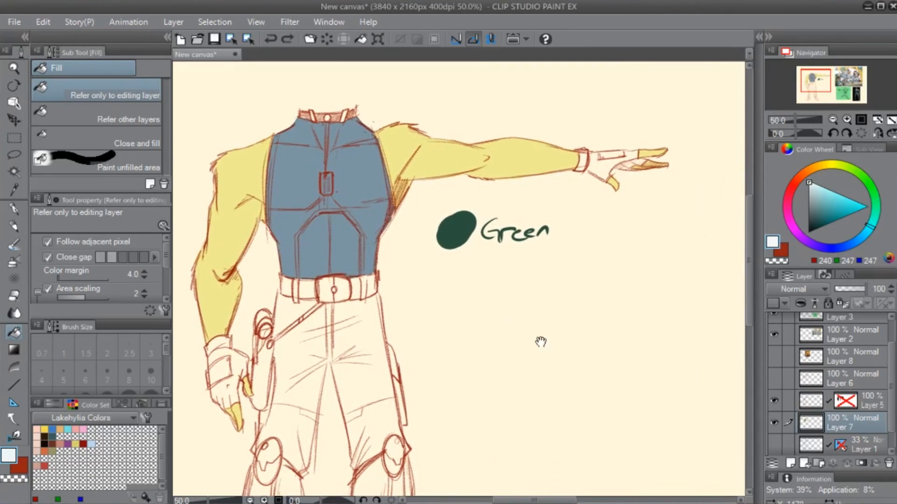
- Try filling the figure's shirt with a muted grey-teal mixed on the colour wheel (about RGB 128, 178, 178)
left_click(820, 201)
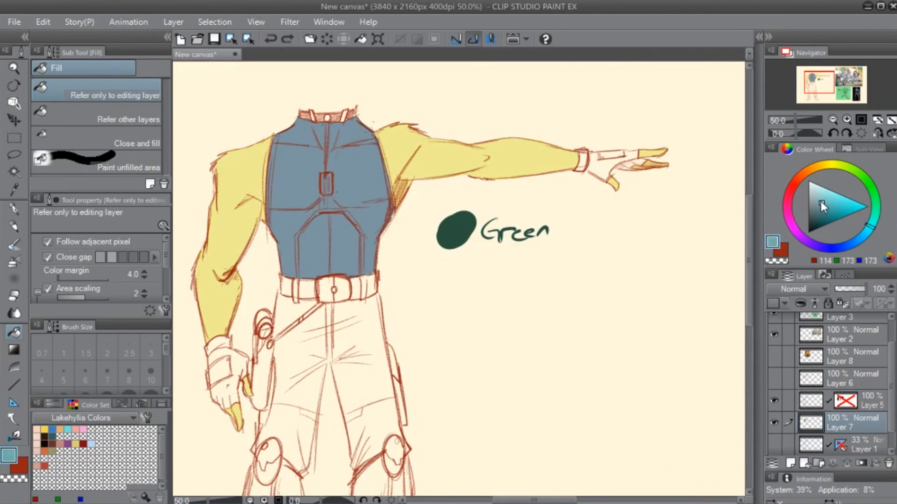
left_click(344, 237)
left_click_drag(505, 293, 500, 333)
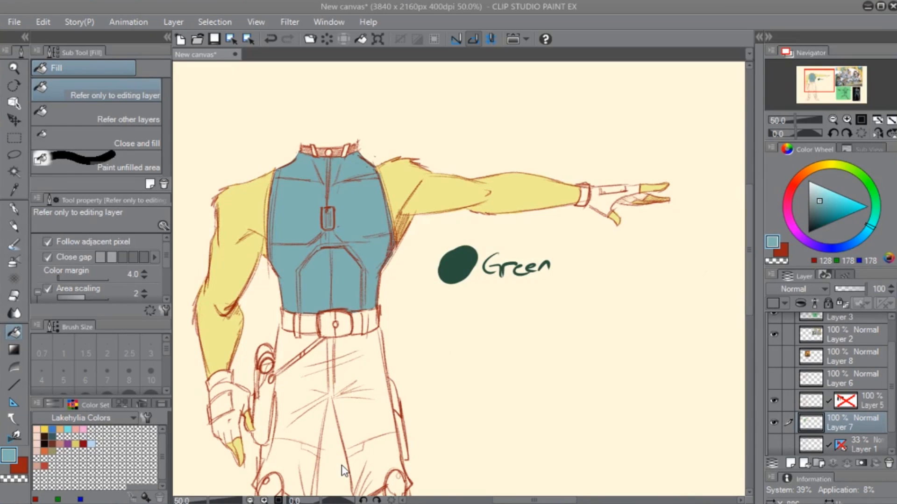
- Fill the figure's shirt with a more saturated teal (RGB 91, 171, 171)
left_click(826, 206)
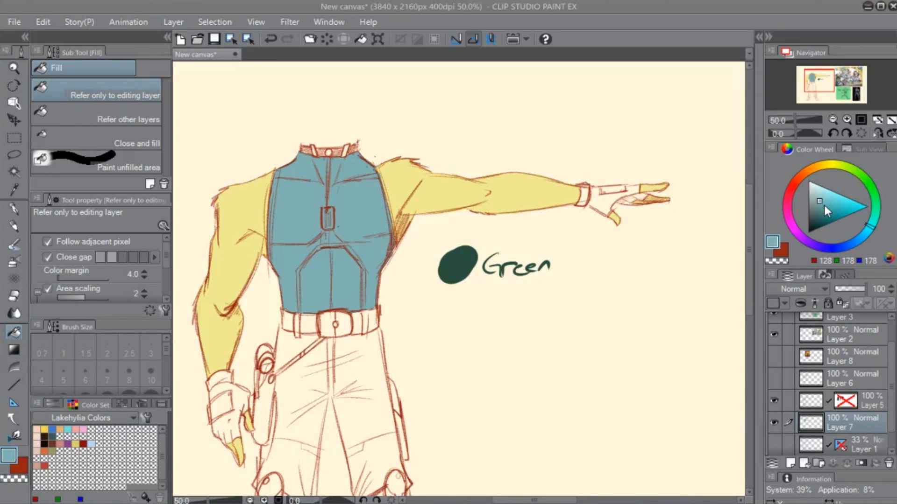
left_click(374, 215)
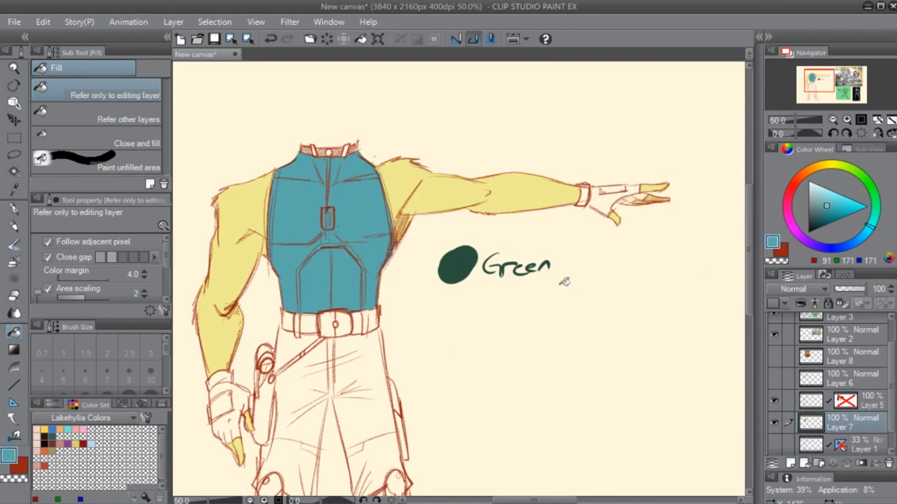
mouse_move(392, 399)
left_mouse_down()
mouse_move(414, 304)
mouse_move(545, 180)
mouse_move(489, 260)
left_mouse_up()
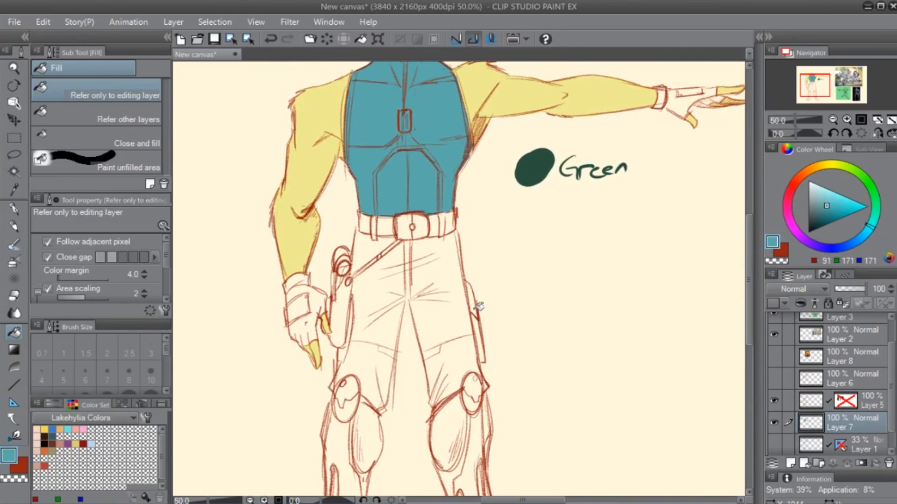
left_click_drag(454, 353, 439, 330)
left_click_drag(509, 142, 451, 226)
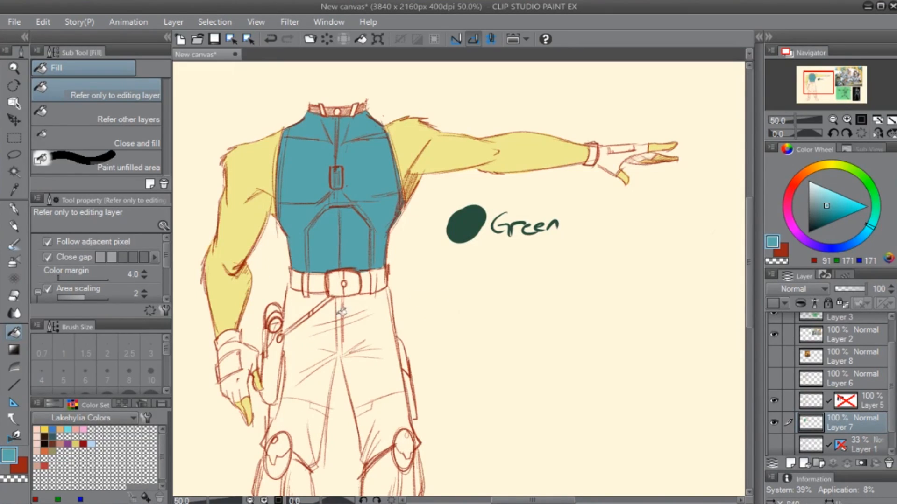
- Turn on the visibility of Layer 1, the faint construction sketch that holds the figure's head and ears
scroll(354, 330, "down", 2)
left_click_drag(465, 400, 475, 284)
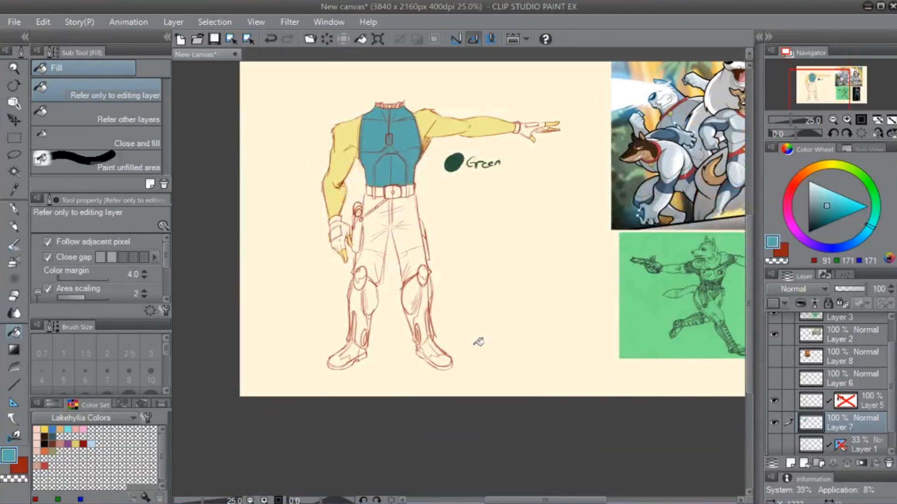
left_click_drag(393, 215, 424, 333)
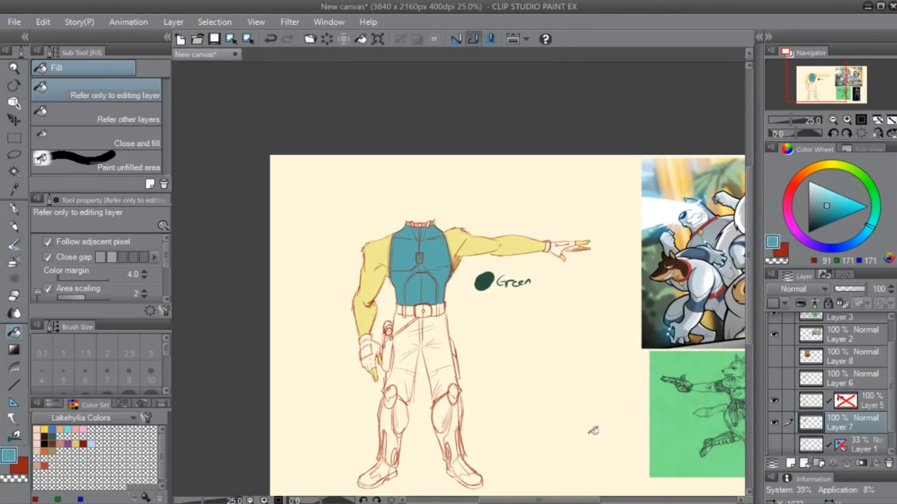
left_click(809, 406)
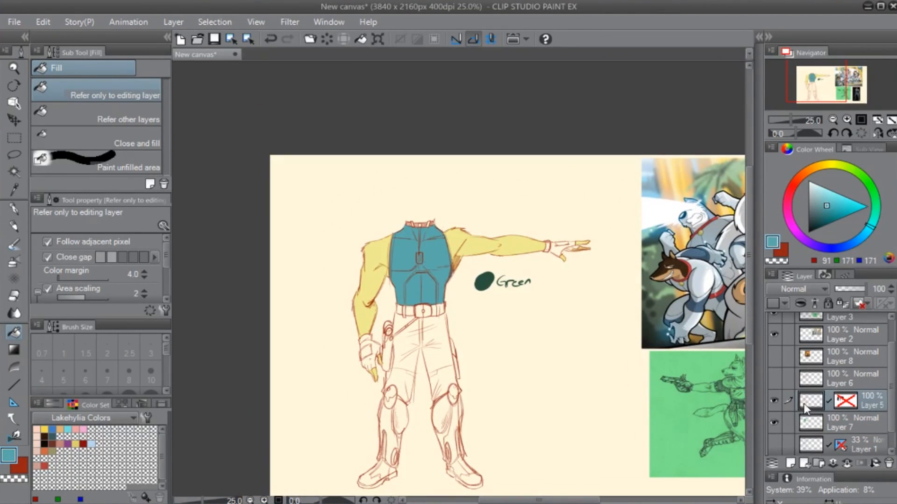
left_click(773, 445)
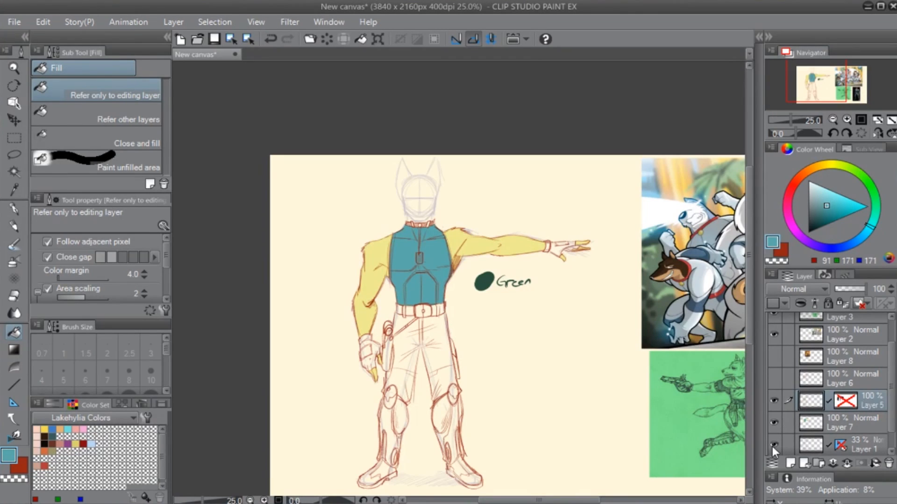
- Try moving Layers 5, 6 and 7 together slightly down the canvas and undo it
left_click(859, 422)
left_click(853, 379, "shift")
key("v")
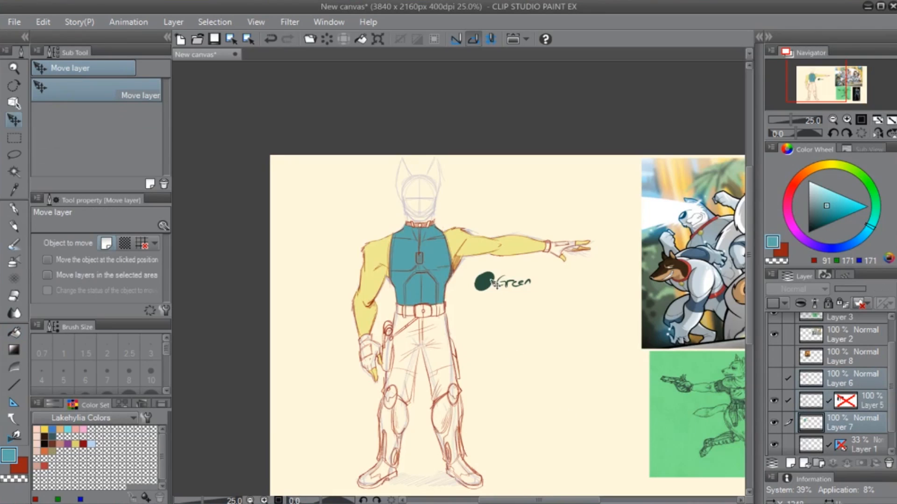
left_click_drag(493, 283, 493, 294)
key("ctrl+z")
left_click(813, 442, "shift")
left_click(840, 384, "shift")
left_click_drag(443, 270, 443, 280)
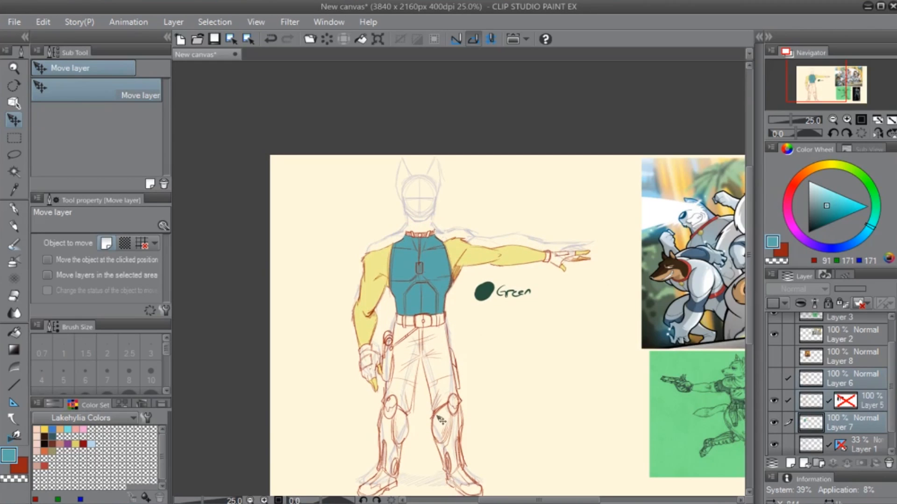
key("ctrl+z")
- Select Layers 6, 5, 7 and 1 together and move the whole figure slightly down to leave room above the ears
scroll(893, 410, "down", 1)
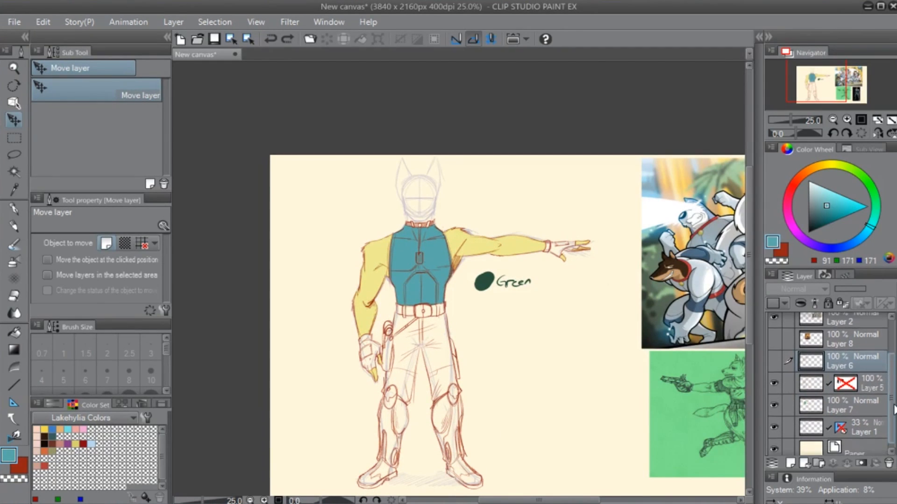
left_click(878, 424, "shift")
left_click_drag(438, 264, 439, 285)
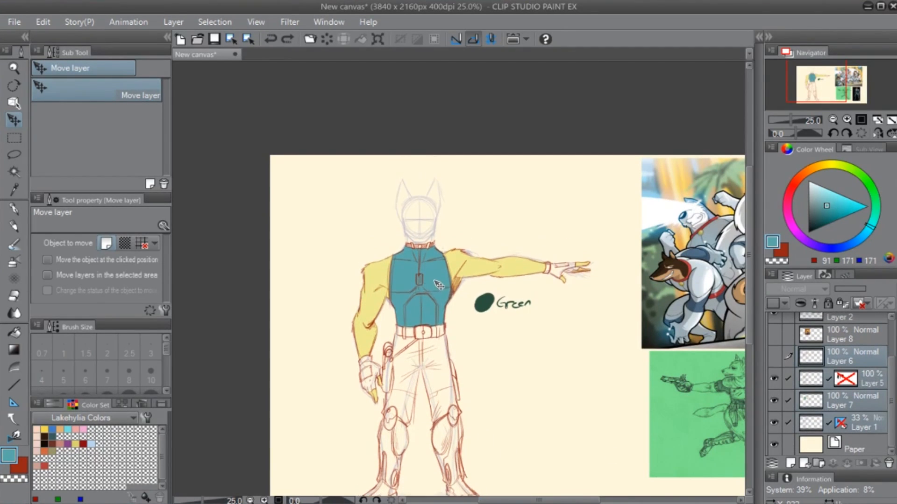
left_click_drag(572, 350, 571, 268)
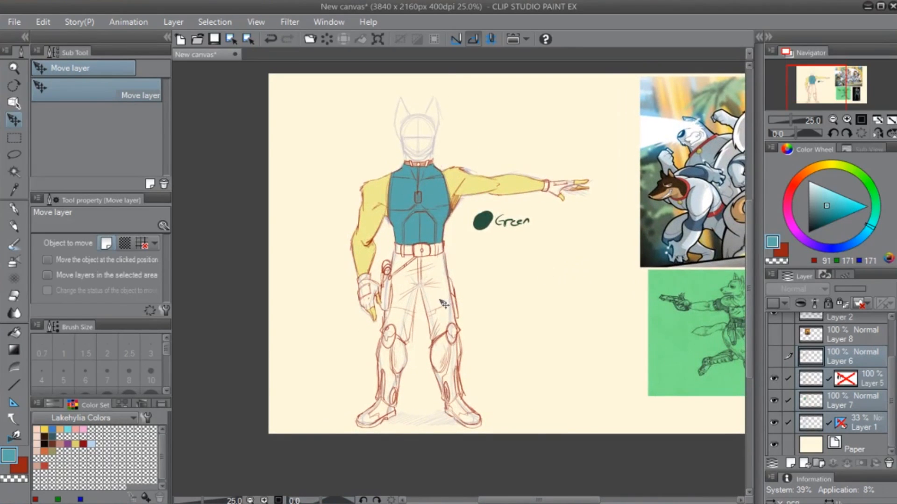
left_click_drag(444, 304, 443, 298)
- Swap back to the dark red drawing colour (RGB 149, 35, 20), hide Layer 7 and rename it Color
key("x")
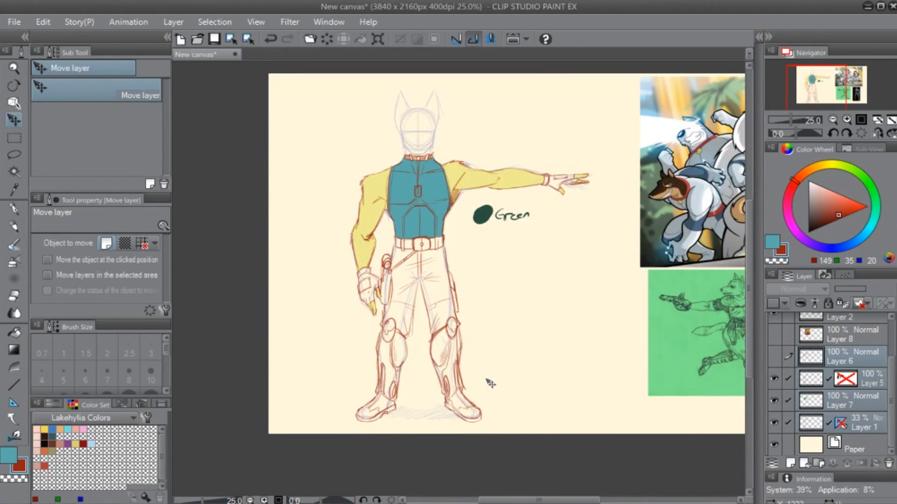
key("p")
left_click(818, 405)
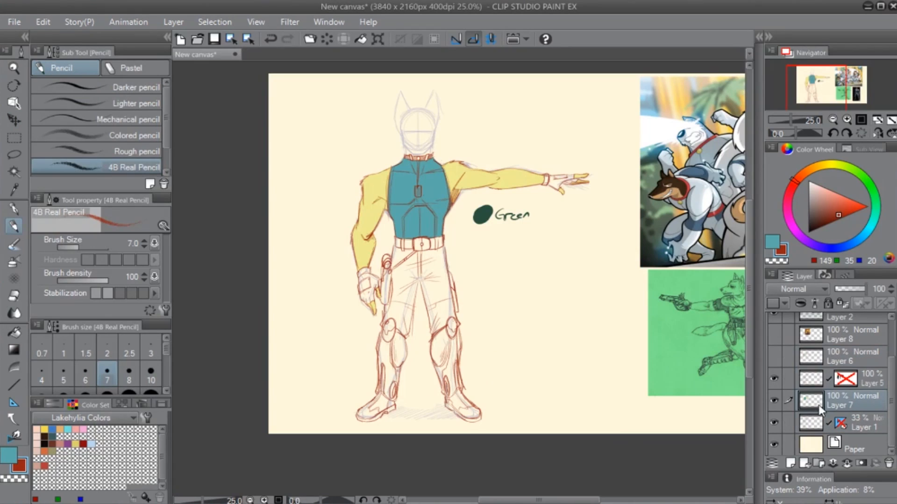
left_click(778, 400)
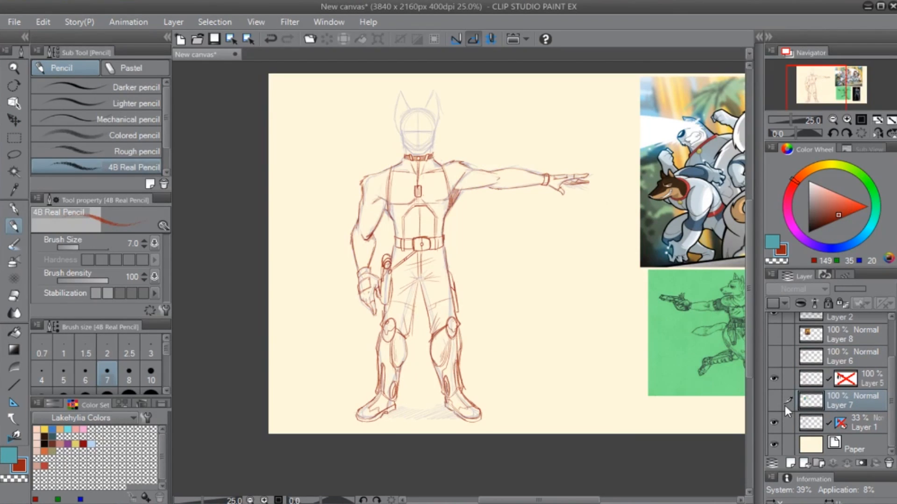
left_click(815, 381)
left_click(851, 404)
- Draw both tall pointed ears over the head guide in dark red on Layer 5 with the 4B Real Pencil
left_click(826, 382)
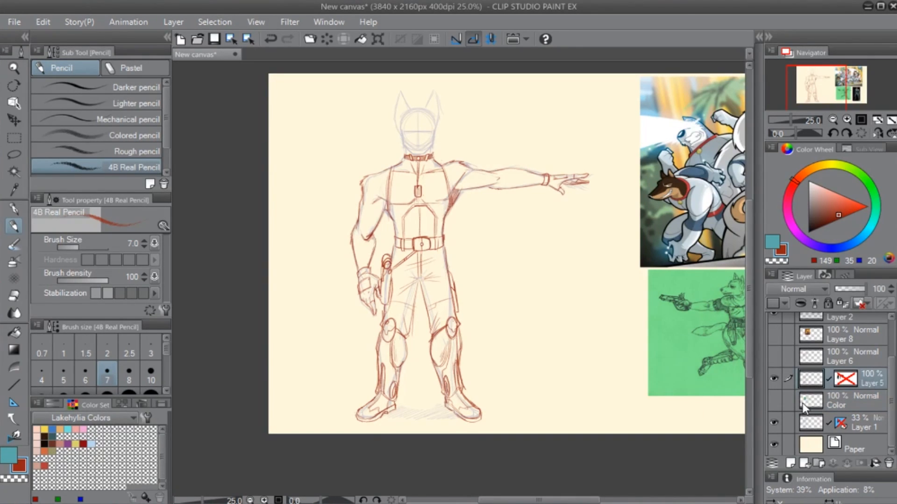
scroll(516, 260, "up", 3)
left_click_drag(251, 132, 398, 466)
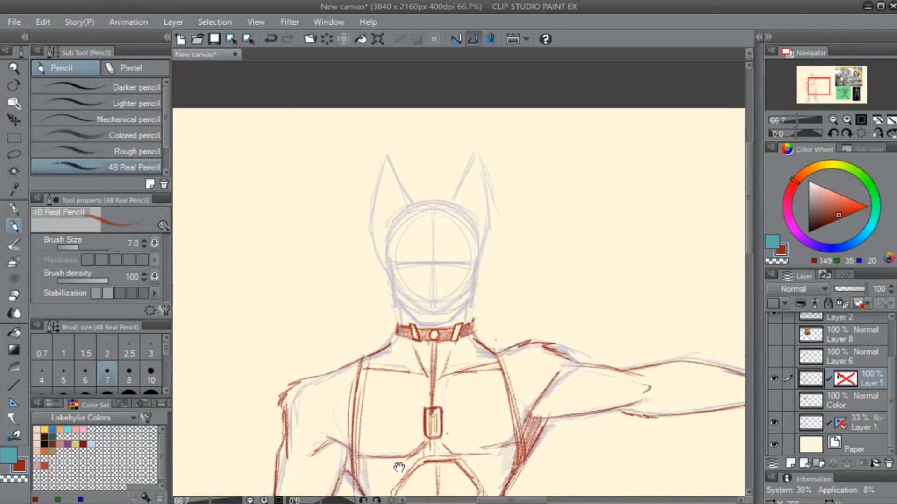
left_click_drag(512, 287, 525, 320)
scroll(440, 306, "up", 1)
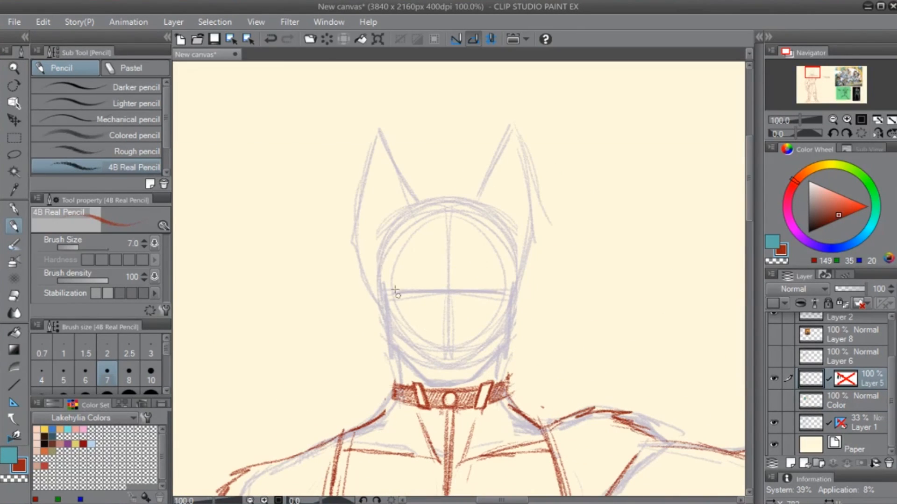
mouse_move(378, 130)
left_mouse_down()
mouse_move(352, 238)
mouse_move(378, 299)
left_mouse_up()
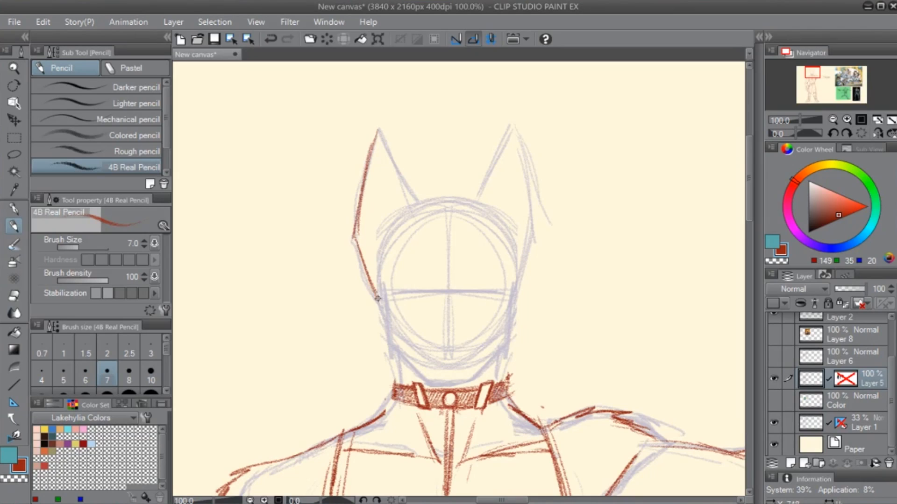
mouse_move(378, 132)
left_mouse_down()
mouse_move(402, 183)
mouse_move(376, 133)
mouse_move(400, 231)
left_mouse_up()
left_click_drag(485, 209, 507, 130)
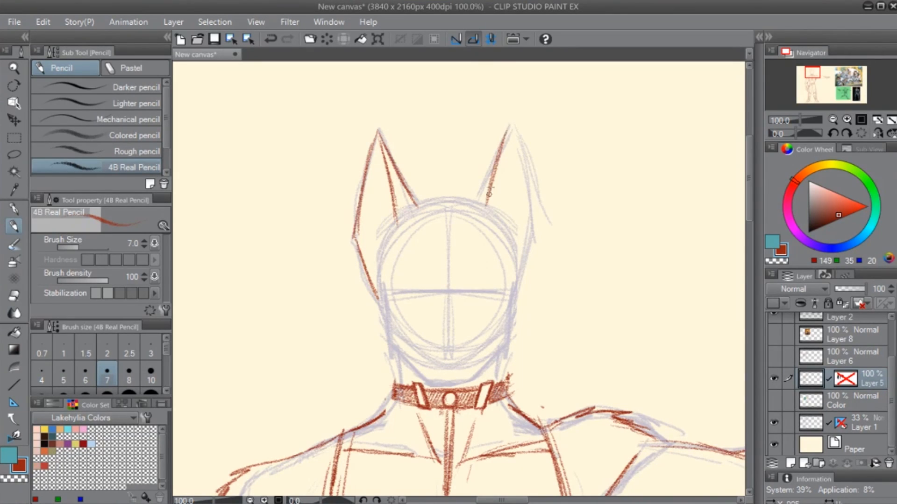
mouse_move(489, 192)
left_mouse_down()
mouse_move(508, 125)
mouse_move(535, 236)
left_mouse_up()
mouse_move(512, 129)
left_mouse_down()
mouse_move(542, 245)
mouse_move(519, 302)
left_mouse_up()
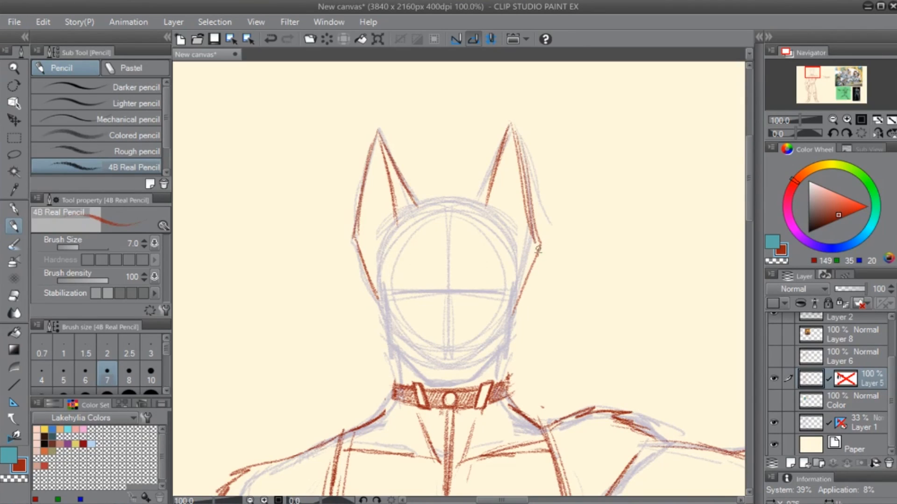
left_click_drag(539, 252, 521, 298)
- Outline the cheeks and the angular jaw down to the collar, and draw a rounded nose just below the eye guideline
mouse_move(380, 284)
left_mouse_down()
mouse_move(382, 350)
mouse_move(381, 342)
mouse_move(417, 380)
left_mouse_up()
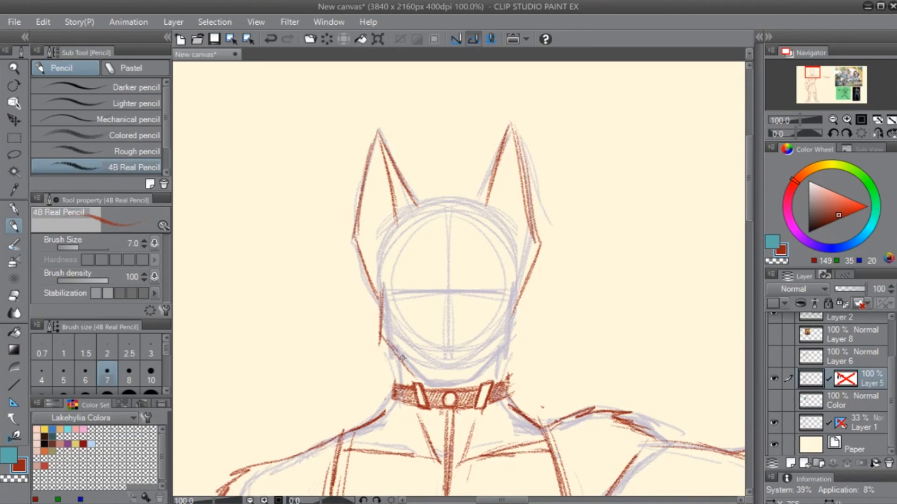
mouse_move(387, 343)
left_mouse_down()
mouse_move(426, 382)
mouse_move(473, 384)
mouse_move(510, 344)
left_mouse_up()
left_click_drag(506, 275, 516, 335)
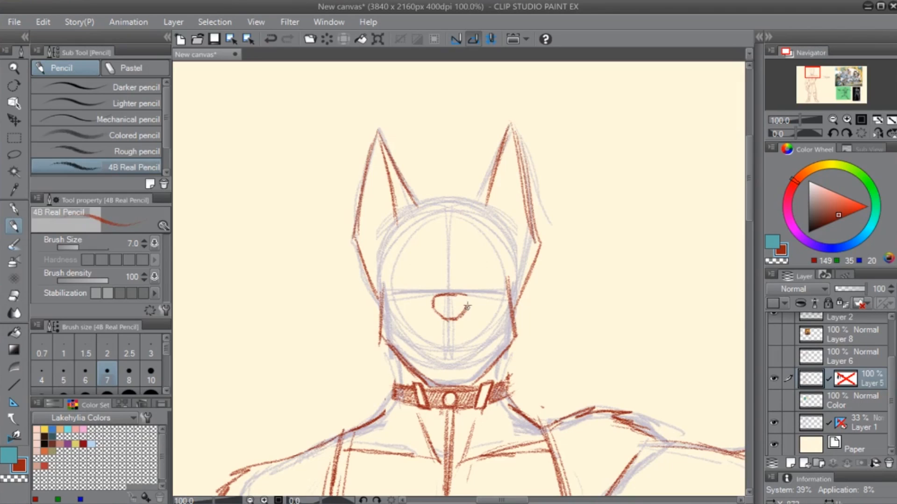
- Draw a peaked fur tuft between the ears and contour the sides of the head below them
mouse_move(547, 345)
left_mouse_down()
mouse_move(594, 329)
mouse_move(543, 310)
left_mouse_up()
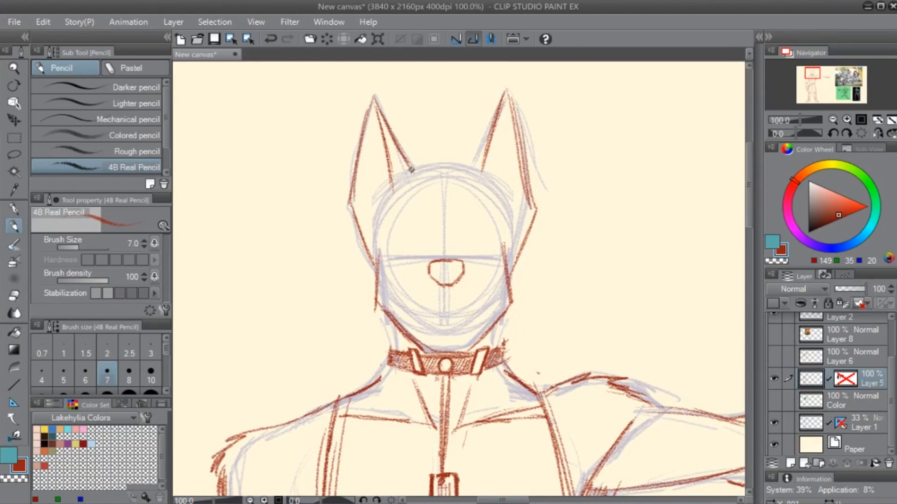
mouse_move(407, 168)
left_mouse_down()
mouse_move(448, 149)
mouse_move(482, 169)
left_mouse_up()
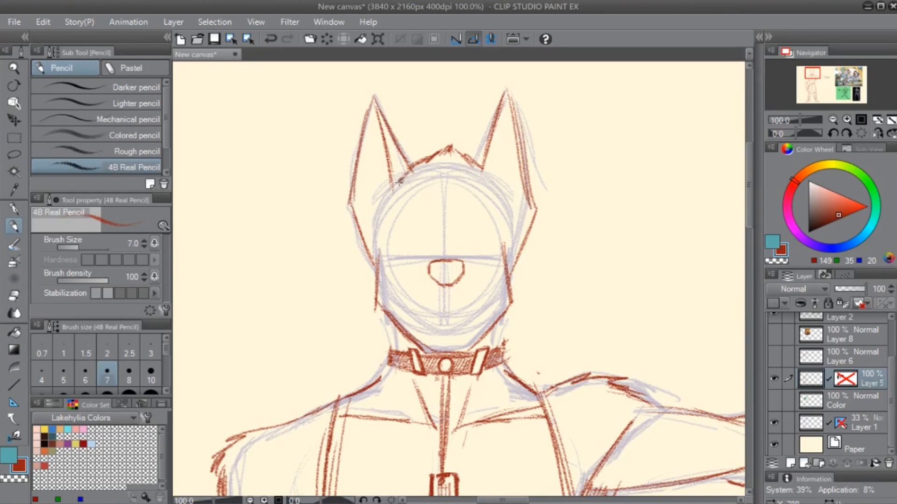
left_click_drag(383, 206, 404, 172)
left_click_drag(377, 226, 412, 165)
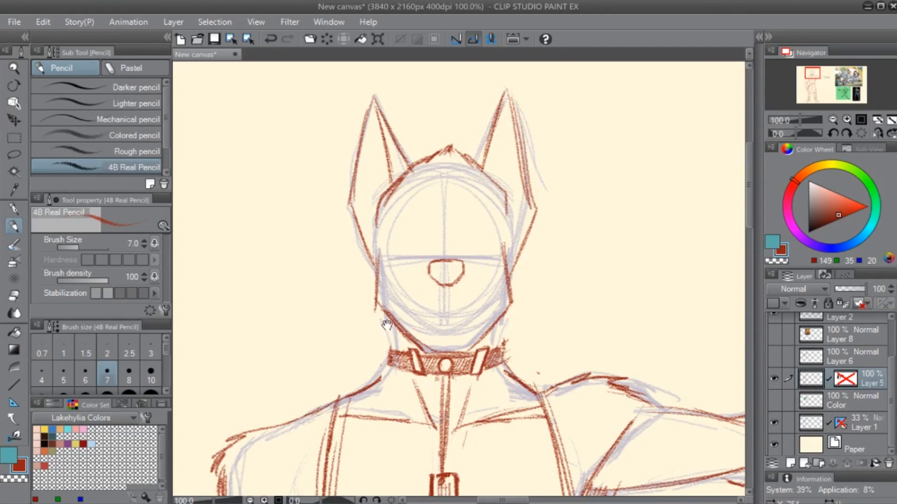
- Shade the nose and shift it slightly lower on the face
left_click_drag(387, 326, 468, 313)
key("l")
mouse_move(529, 231)
left_mouse_down()
mouse_move(514, 292)
mouse_move(532, 238)
mouse_move(539, 268)
mouse_move(515, 270)
left_mouse_up()
key("k")
key("ctrl+d")
key("p")
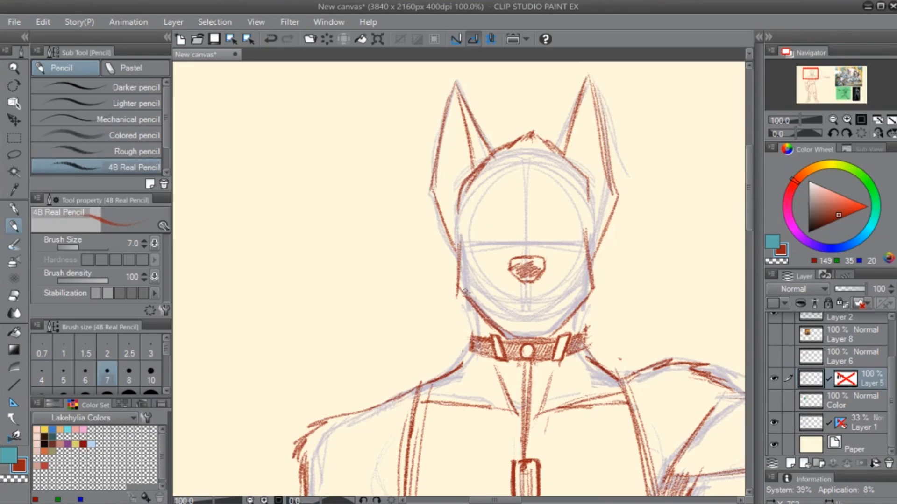
- Draw both sides of the neck between the jaw and the collar
mouse_move(465, 294)
left_mouse_down()
mouse_move(474, 336)
mouse_move(476, 326)
left_mouse_up()
left_click_drag(608, 276, 545, 299)
scroll(527, 314, "up", 1)
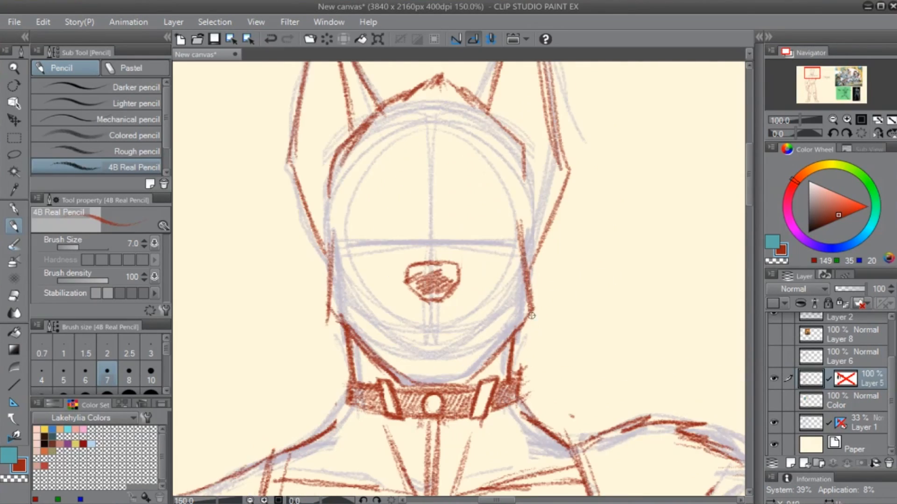
- Sketch a hairline across one side of the forehead and hatch short fur strokes on the other side of the centre guide
left_click_drag(451, 243, 489, 315)
mouse_move(440, 212)
left_mouse_down()
mouse_move(462, 223)
mouse_move(385, 219)
left_mouse_up()
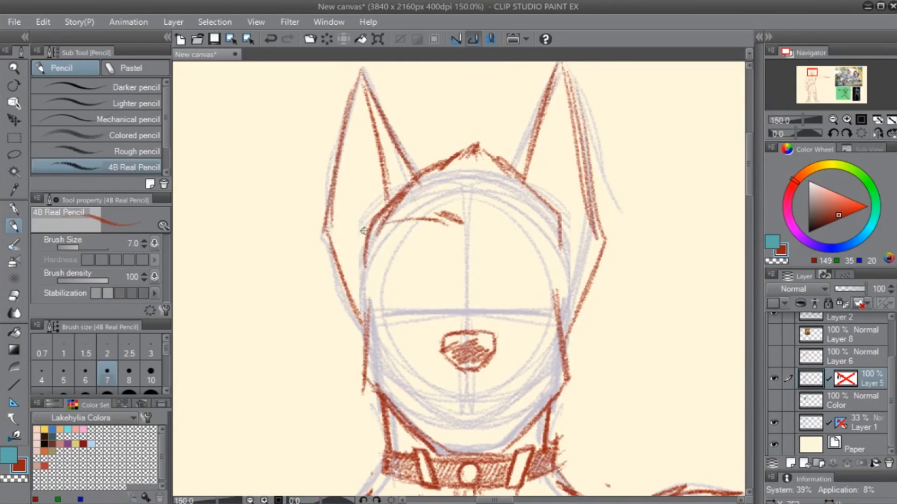
mouse_move(467, 225)
left_mouse_down()
mouse_move(478, 178)
mouse_move(488, 199)
mouse_move(507, 180)
left_mouse_up()
left_click_drag(494, 214, 510, 187)
left_click_drag(501, 213, 521, 192)
left_click_drag(512, 209, 533, 196)
left_click_drag(522, 220, 527, 213)
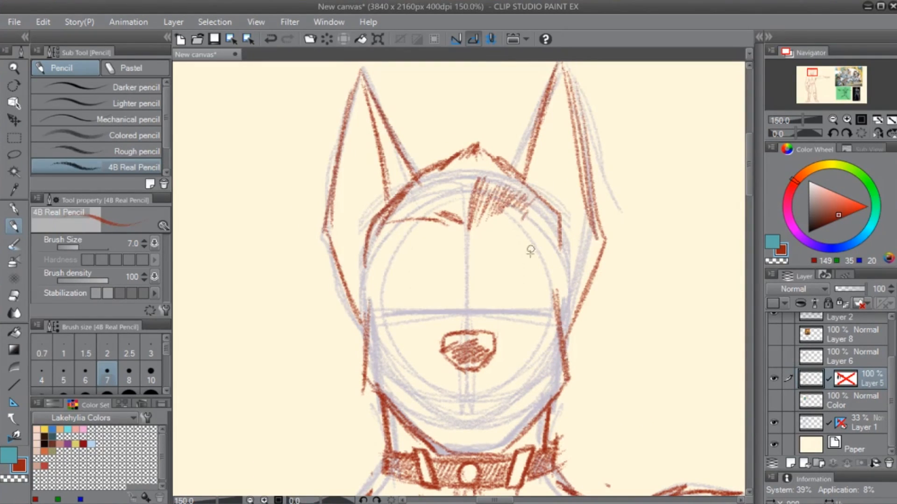
- Erase the overshooting end of the cheek line at the jaw corner with the Hard eraser and return to the pencil
left_click_drag(534, 430, 524, 349)
left_click_drag(435, 280, 410, 352)
key("e")
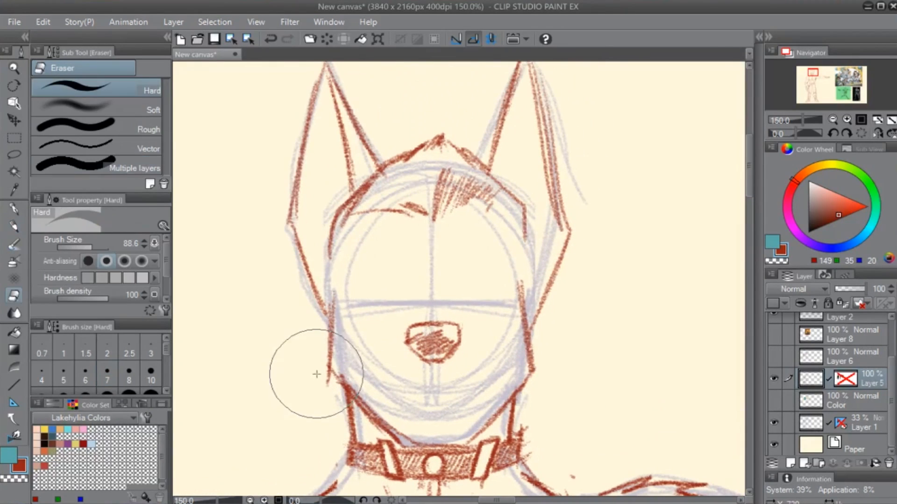
left_click_drag(317, 376, 326, 390)
key("p")
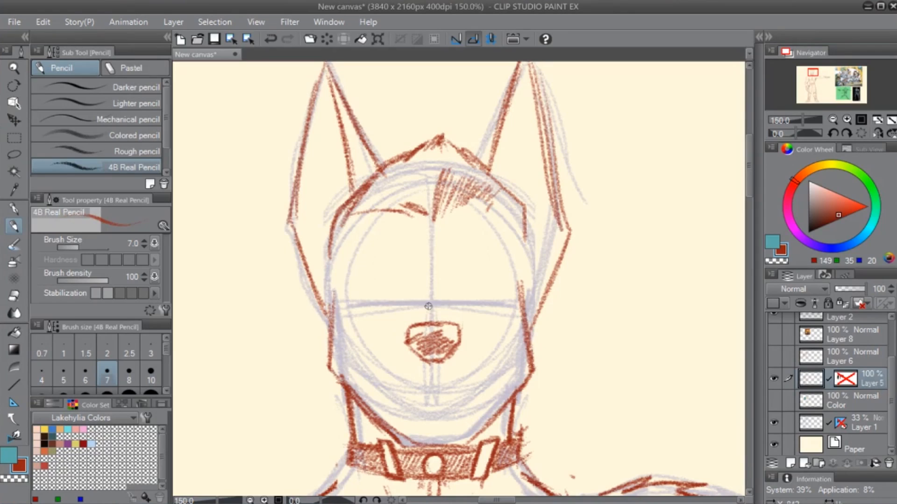
- Draw an arched muzzle line above the nose, sloping down on both sides
left_click_drag(428, 307, 379, 328)
left_click_drag(444, 307, 482, 320)
- Draw a short, slightly downturned mouth line below the nose, undoing and redrawing the stroke to refine its shape
left_click_drag(496, 376, 556, 293)
left_click_drag(465, 319, 528, 312)
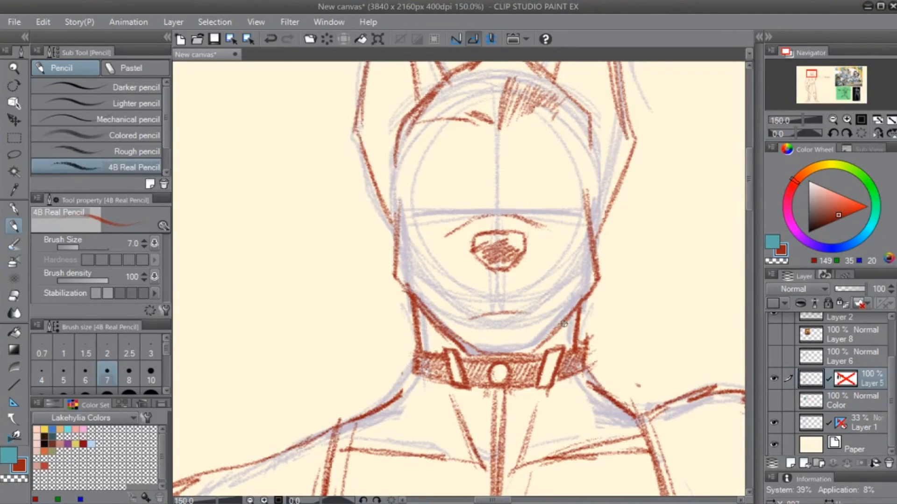
mouse_move(473, 318)
left_mouse_down()
mouse_move(534, 313)
mouse_move(471, 318)
mouse_move(512, 313)
left_mouse_up()
key("e")
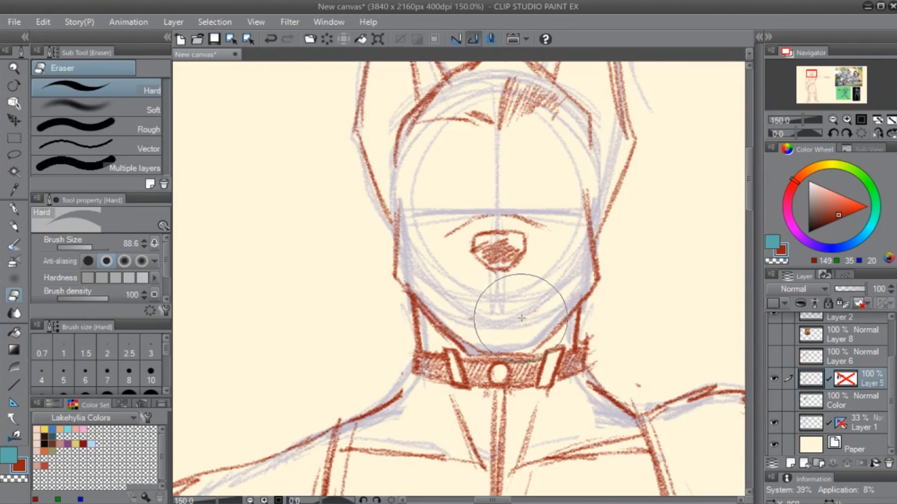
key("p")
left_click_drag(467, 317, 538, 306)
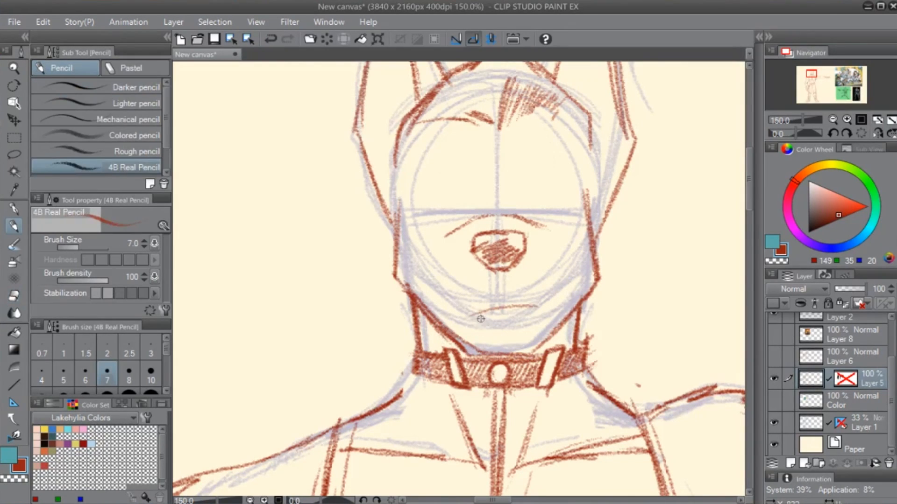
key("ctrl+z")
mouse_move(466, 320)
left_mouse_down()
mouse_move(511, 306)
mouse_move(494, 305)
mouse_move(532, 315)
left_mouse_up()
key("ctrl+z")
key("ctrl+z")
key("e")
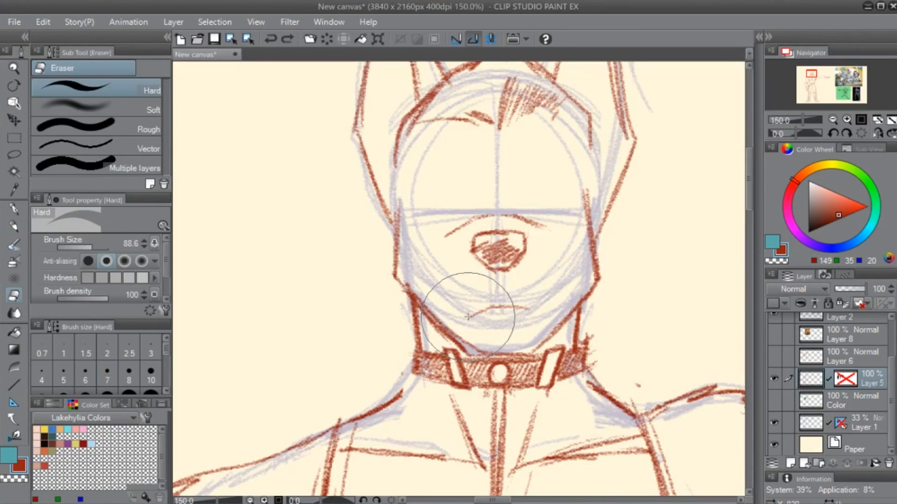
key("p")
mouse_move(473, 311)
left_mouse_down()
mouse_move(536, 312)
mouse_move(465, 321)
left_mouse_up()
- Draw the upper eyelids of both eyes along the horizontal guide and add the inner edges beside the muzzle
left_click_drag(518, 290, 449, 377)
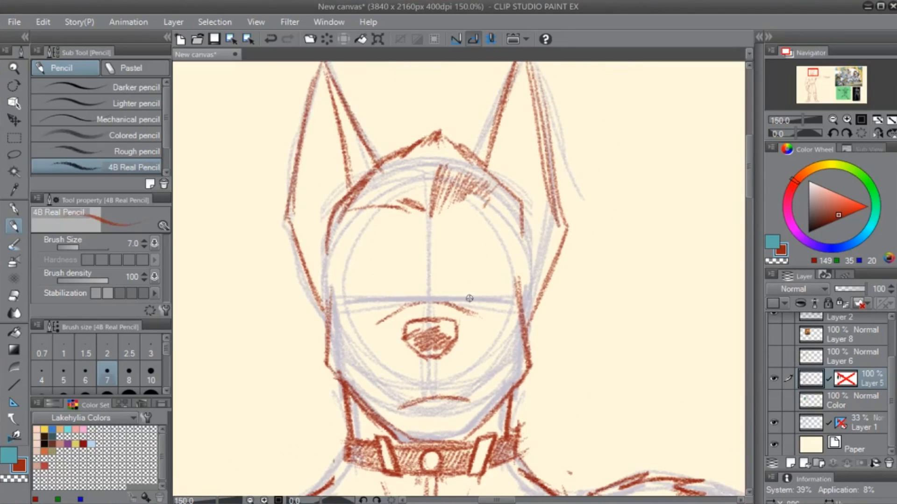
scroll(470, 298, "up", 1)
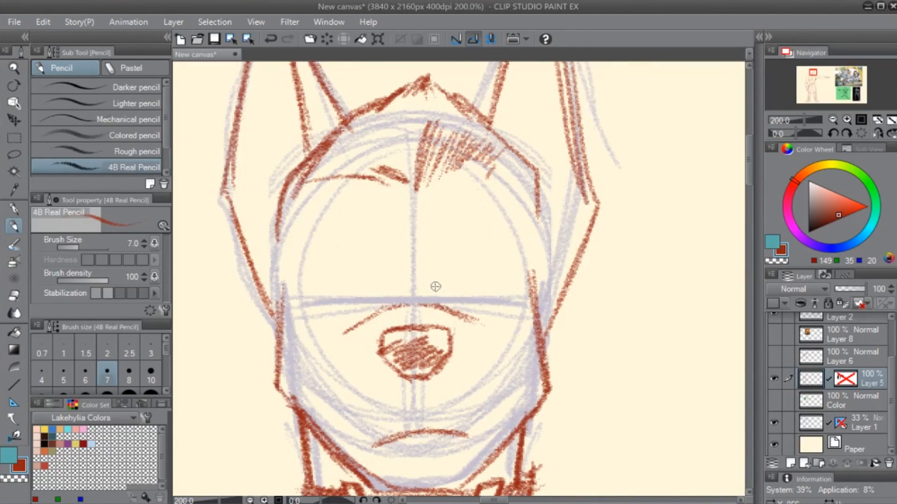
mouse_move(446, 283)
left_mouse_down()
mouse_move(510, 274)
mouse_move(436, 287)
mouse_move(467, 280)
mouse_move(460, 303)
left_mouse_up()
mouse_move(506, 277)
left_mouse_down()
mouse_move(514, 297)
mouse_move(497, 304)
mouse_move(611, 343)
left_mouse_up()
left_click_drag(414, 304, 503, 307)
left_click_drag(519, 341, 450, 352)
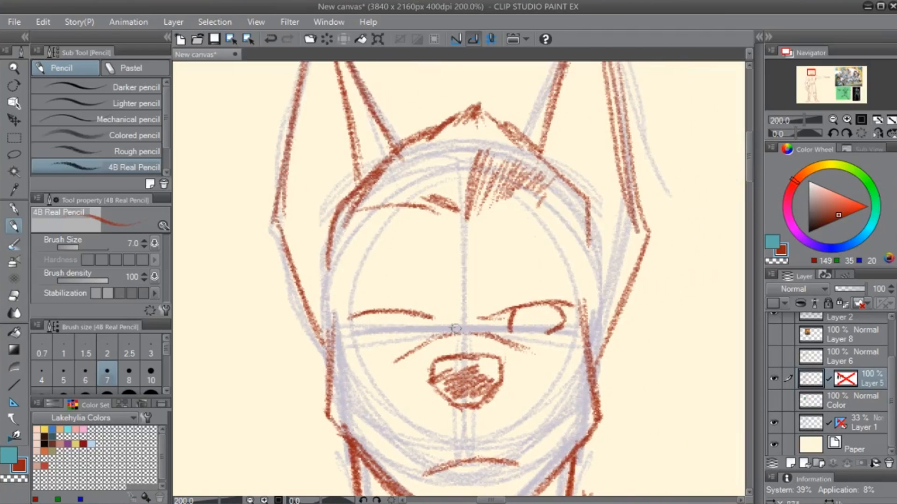
left_click_drag(420, 315, 461, 308)
- Sketch two converging frown creases on the forehead and draw the outer corner of the unfinished eye
left_click_drag(432, 238, 451, 297)
mouse_move(496, 235)
left_mouse_down()
mouse_move(472, 297)
mouse_move(477, 280)
left_mouse_up()
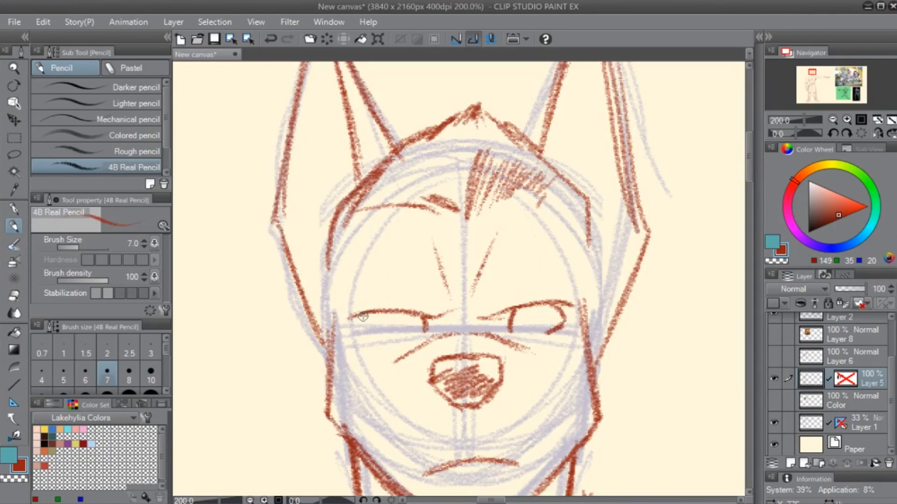
mouse_move(355, 327)
left_mouse_down()
mouse_move(368, 314)
mouse_move(360, 333)
mouse_move(377, 337)
left_mouse_up()
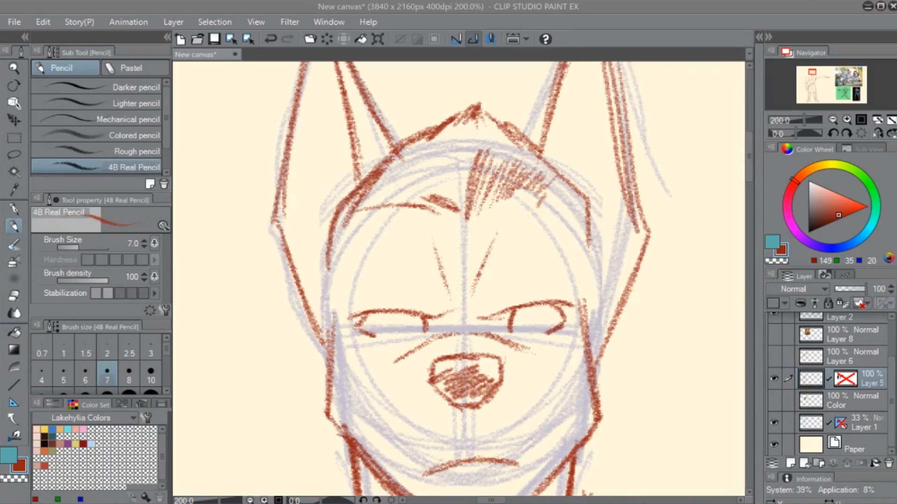
left_click(648, 331)
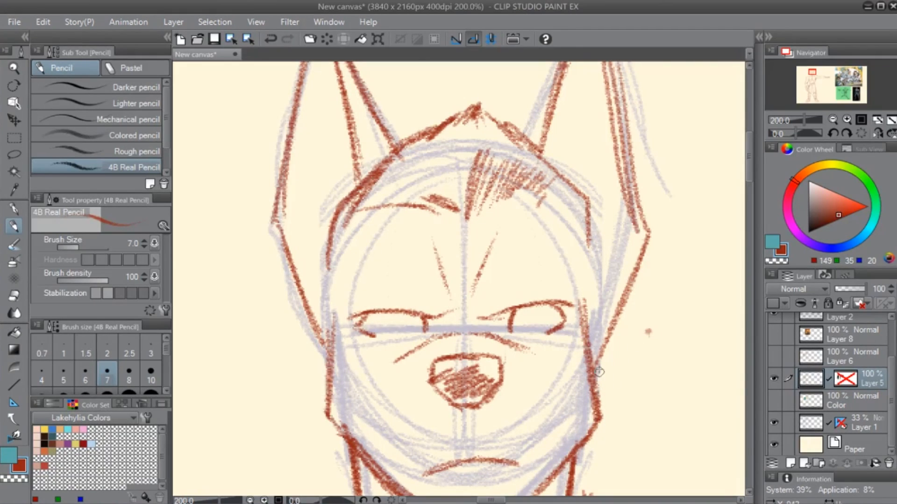
key("e")
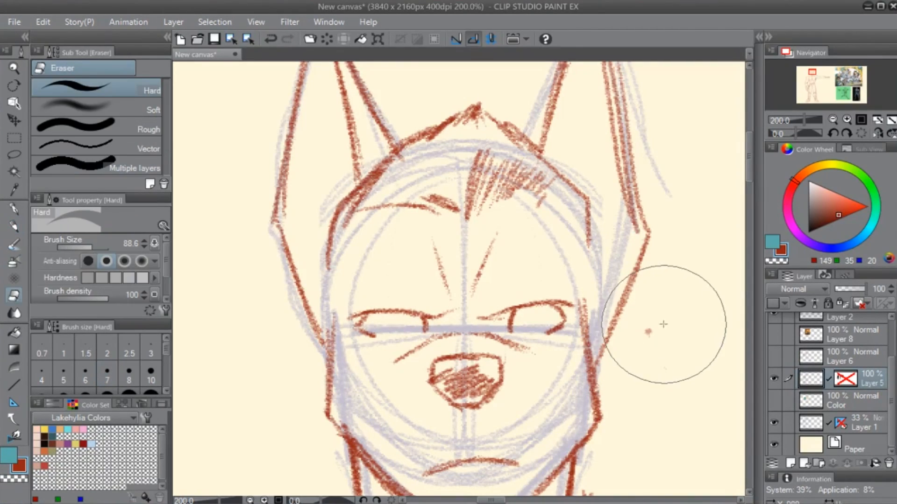
left_click_drag(660, 296, 565, 369)
key("p")
- Close both eyes' outlines with thick, dark lower lids and reinforced inner corners
mouse_move(558, 325)
left_mouse_down()
mouse_move(513, 330)
mouse_move(519, 346)
left_mouse_up()
mouse_move(512, 309)
left_mouse_down()
mouse_move(505, 340)
mouse_move(546, 338)
mouse_move(520, 346)
left_mouse_up()
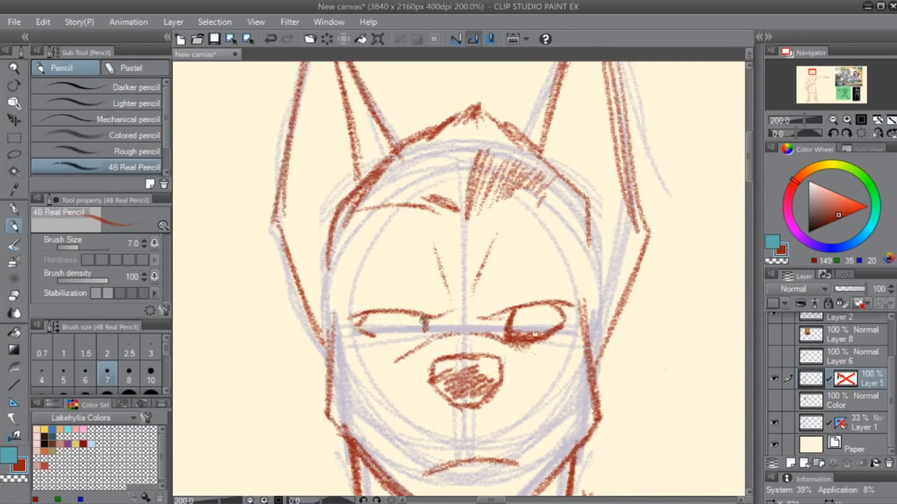
left_click_drag(423, 321, 432, 331)
mouse_move(367, 334)
left_mouse_down()
mouse_move(427, 336)
mouse_move(369, 334)
mouse_move(427, 337)
mouse_move(421, 344)
left_mouse_up()
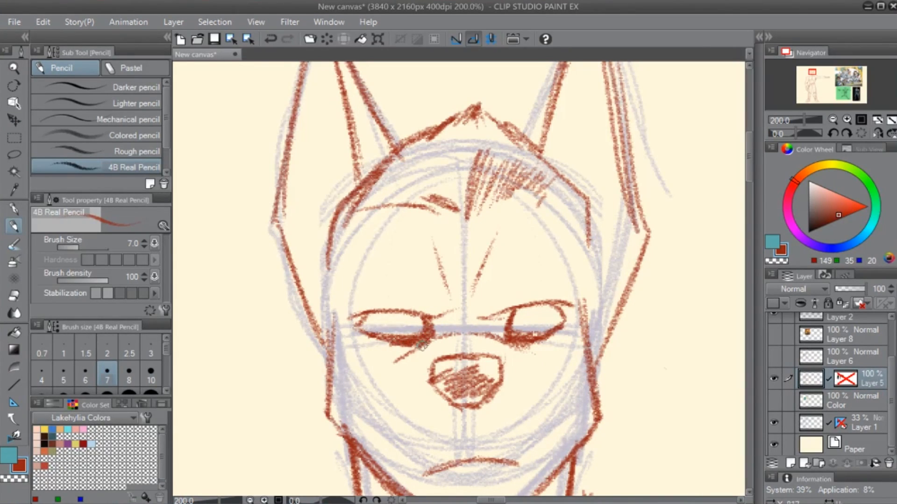
- Draw curved irises inside both eyes and shade in the dark pupils
left_click_drag(532, 426, 481, 420)
mouse_move(490, 301)
left_mouse_down()
mouse_move(498, 321)
mouse_move(469, 332)
left_mouse_up()
mouse_move(338, 306)
left_mouse_down()
mouse_move(350, 330)
mouse_move(353, 322)
left_mouse_up()
left_click_drag(475, 396, 447, 407)
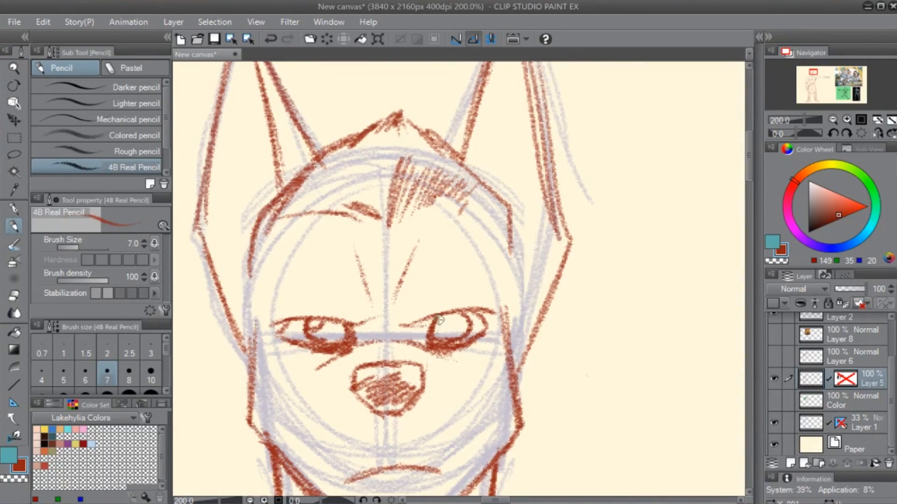
mouse_move(448, 315)
left_mouse_down()
mouse_move(438, 328)
mouse_move(450, 326)
left_mouse_up()
left_click_drag(319, 333, 325, 330)
- Touch up the jaw line and erase the overlapping cheek stroke at the opposite jaw corner with the Hard eraser
left_click_drag(531, 384, 609, 295)
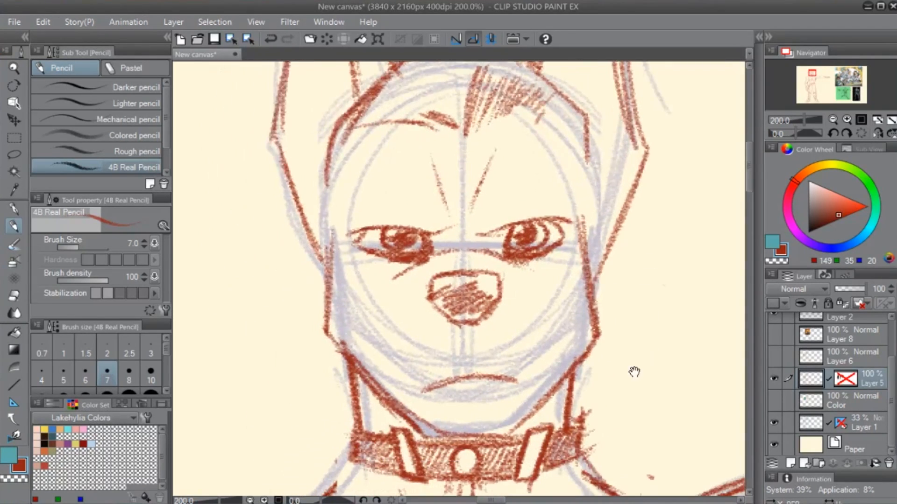
left_click_drag(583, 344, 531, 412)
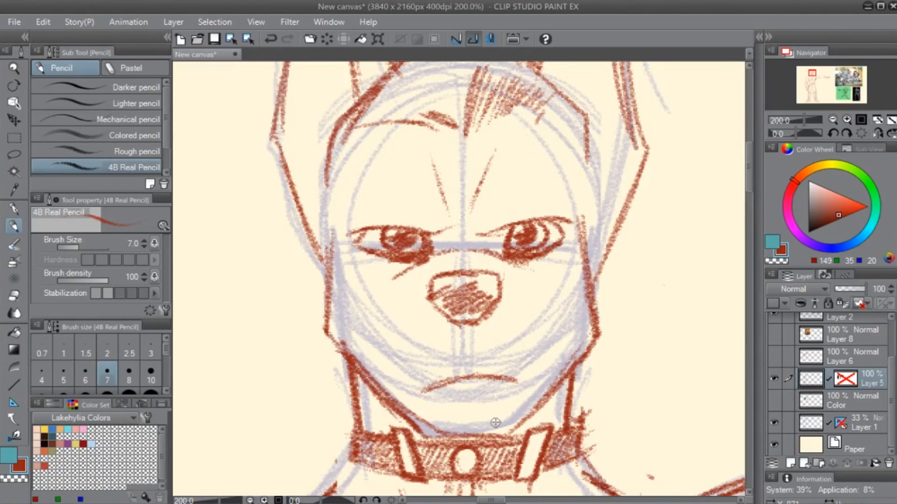
left_click_drag(459, 364, 433, 332)
key("e")
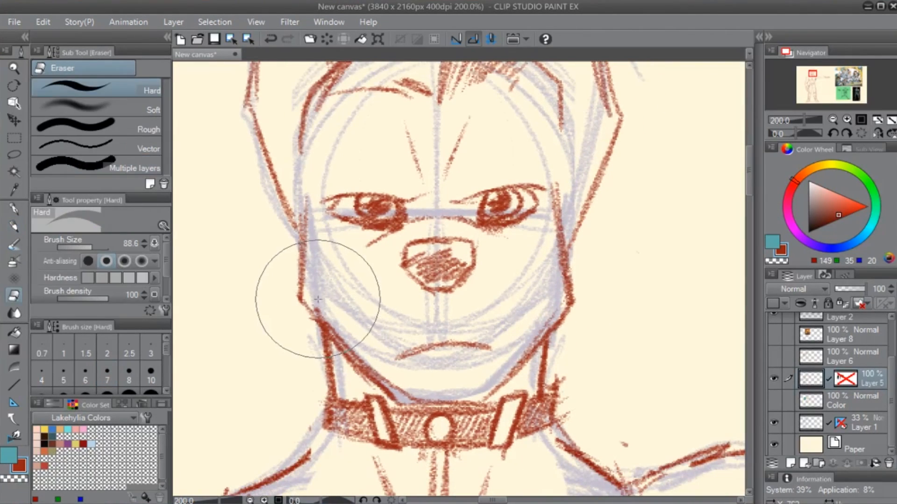
left_click_drag(316, 301, 324, 309)
key("p")
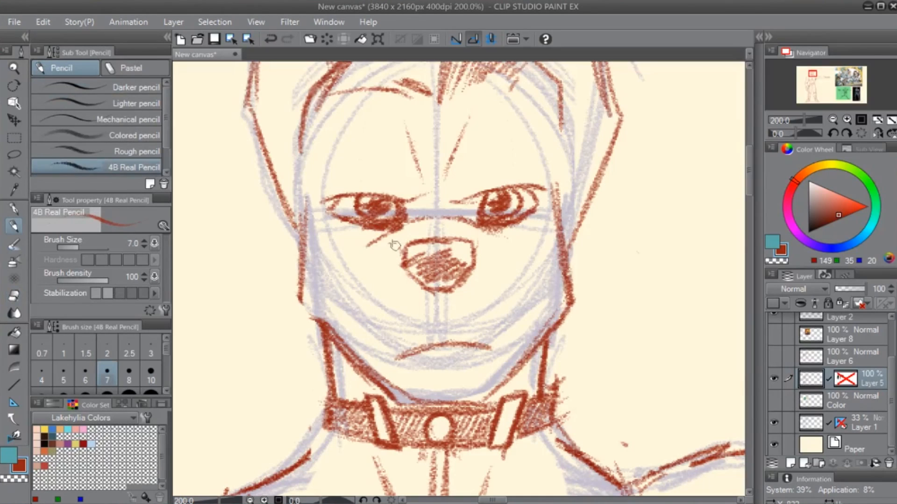
- Draw a curved muzzle line from each side of the nose out to the edge of the cheek
mouse_move(395, 243)
left_mouse_down()
mouse_move(346, 250)
mouse_move(304, 274)
left_mouse_up()
mouse_move(481, 247)
left_mouse_down()
mouse_move(512, 241)
mouse_move(563, 267)
left_mouse_up()
mouse_move(607, 217)
left_mouse_down()
mouse_move(554, 297)
mouse_move(509, 255)
mouse_move(537, 222)
left_mouse_up()
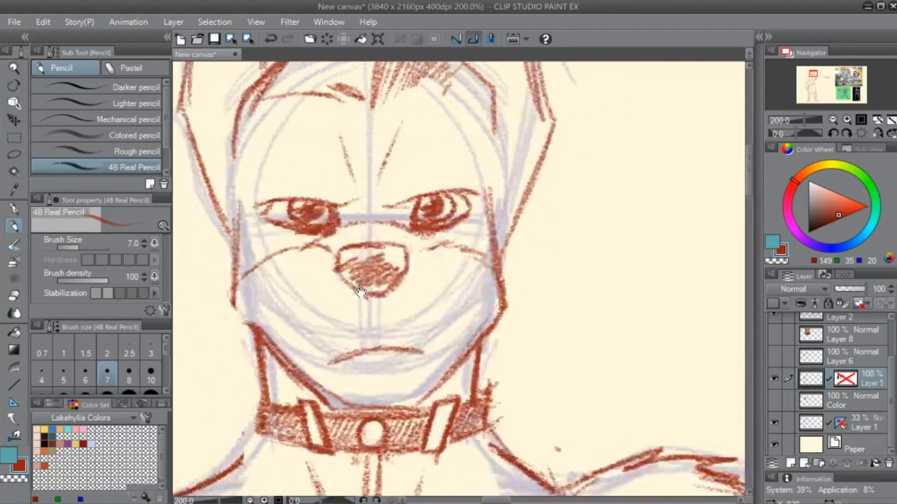
- Erase the first ear's straight outer edge and redraw it as a wide curve with a rounded tip, continuing down its lower side
mouse_move(330, 77)
left_mouse_down()
mouse_move(374, 265)
mouse_move(403, 284)
mouse_move(412, 279)
left_mouse_up()
key("e")
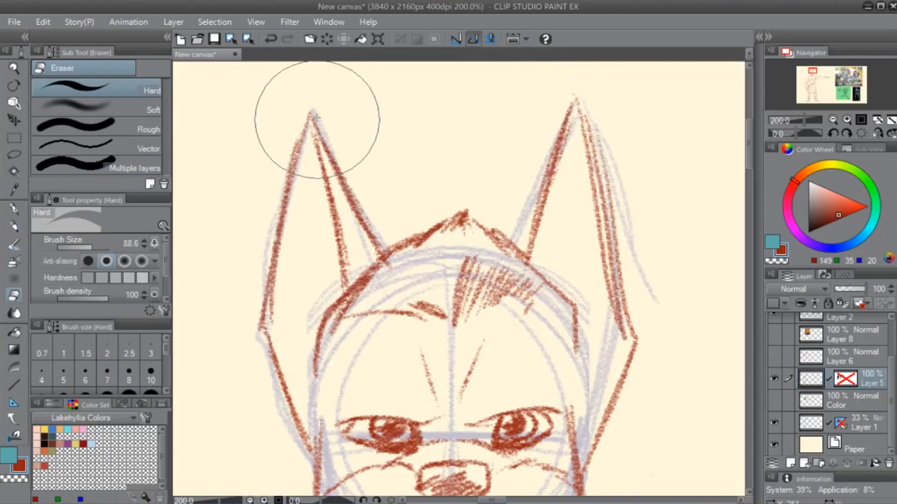
left_click_drag(317, 119, 265, 252)
key("p")
left_click_drag(331, 155, 263, 238)
left_click_drag(284, 124, 260, 325)
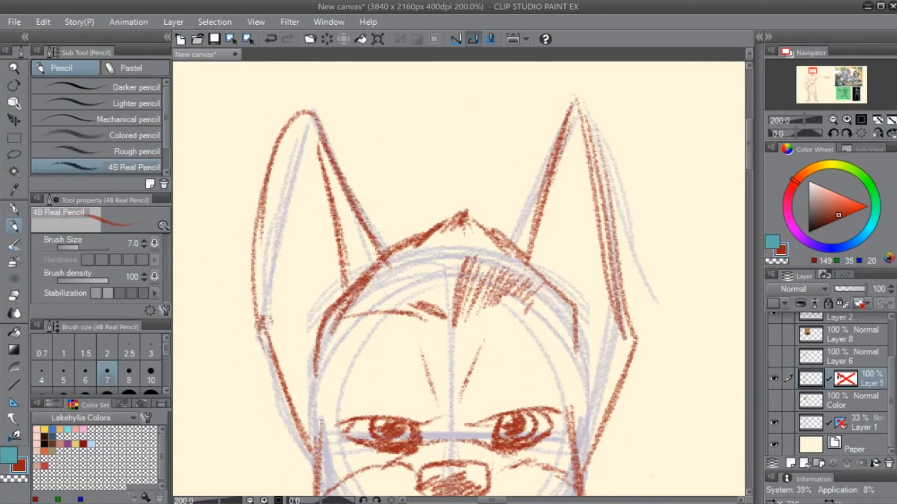
left_click_drag(257, 213, 282, 395)
left_click_drag(254, 257, 289, 410)
left_click_drag(265, 348, 274, 177)
mouse_move(266, 187)
left_mouse_down()
mouse_move(279, 130)
mouse_move(321, 143)
left_mouse_up()
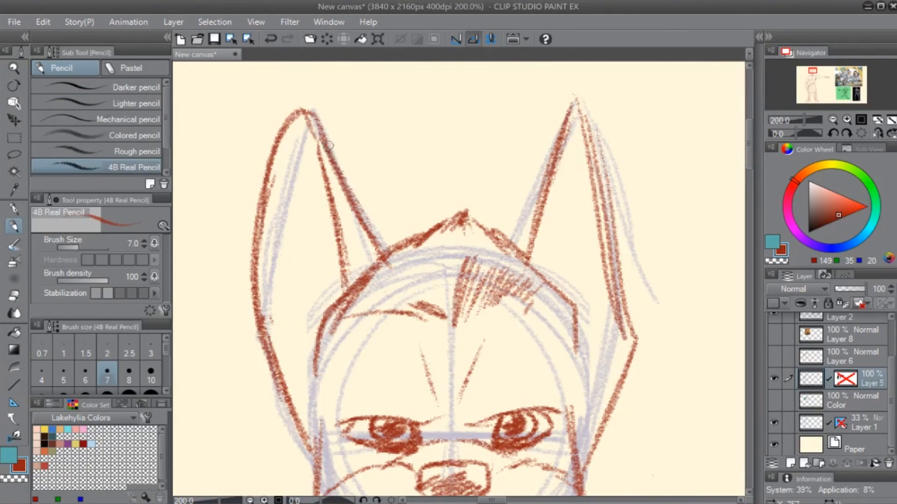
- Replace the other ear's straight outer lines with a rounded tip and curved outer edge, erasing the leftover strokes
key("e")
left_click_drag(616, 135, 610, 236)
key("p")
left_click_drag(528, 257, 549, 146)
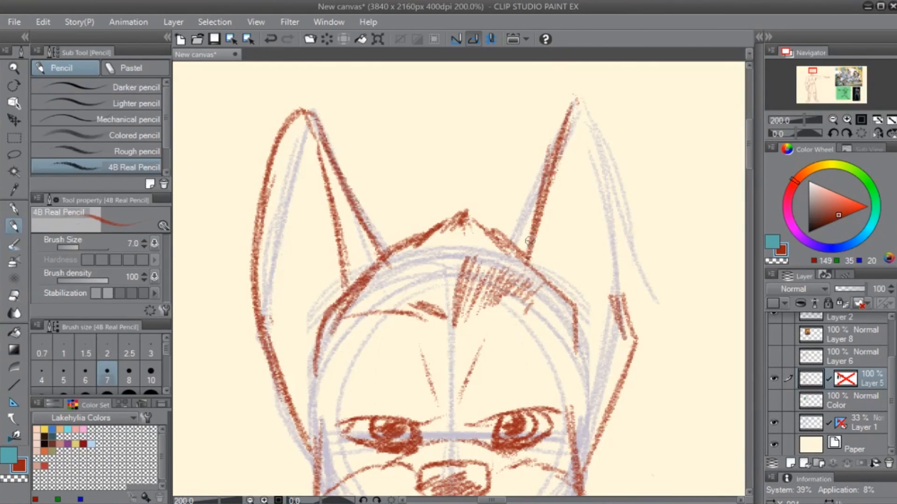
mouse_move(529, 241)
left_mouse_down()
mouse_move(601, 94)
mouse_move(638, 336)
mouse_move(589, 448)
left_mouse_up()
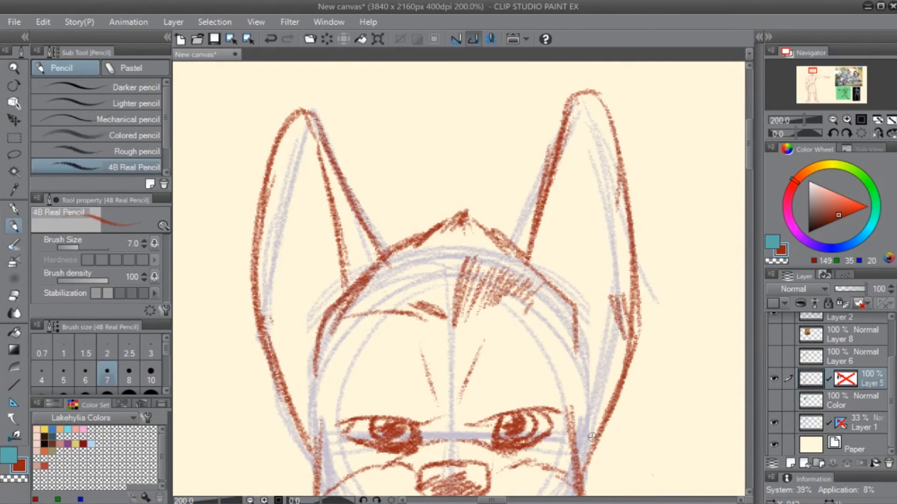
key("e")
left_click_drag(612, 293, 622, 333)
- Draw the inner fold line of the second ear from its tip down to the side of the head
key("p")
left_click_drag(593, 110, 573, 250)
left_click_drag(576, 187, 573, 323)
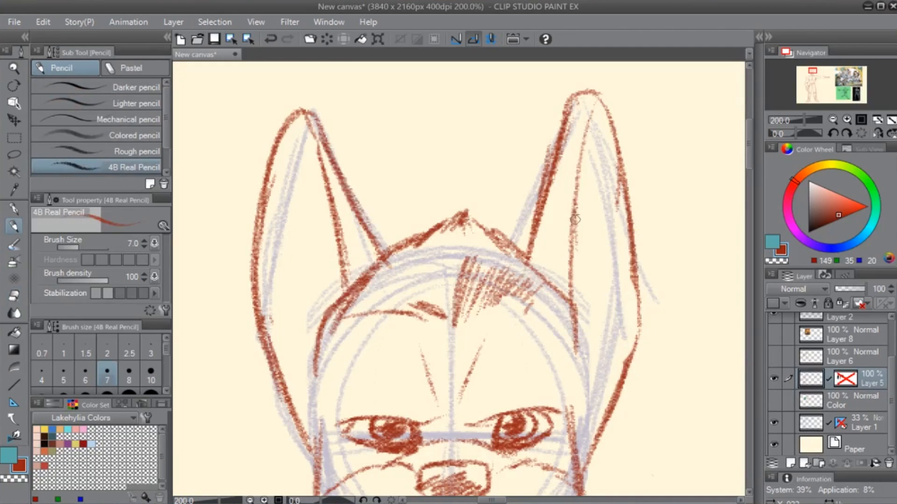
left_click_drag(574, 215, 576, 330)
mouse_move(582, 165)
left_mouse_down()
mouse_move(572, 285)
mouse_move(591, 125)
left_mouse_up()
- Thicken the second ear's lower outer edge down to the cheek, erase the overlapping cheek line and extend the head's side line
mouse_move(564, 485)
left_mouse_down()
mouse_move(576, 351)
mouse_move(546, 316)
left_mouse_up()
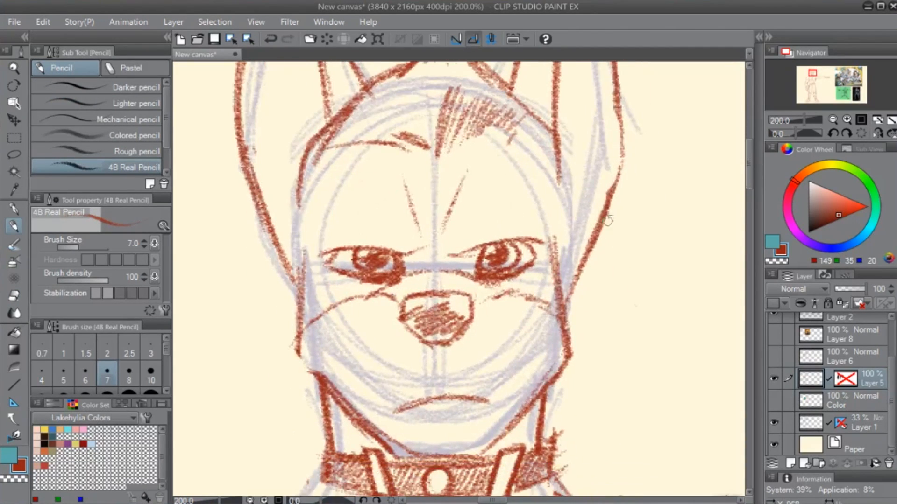
left_click_drag(617, 187, 568, 320)
left_click_drag(588, 256, 562, 350)
key("e")
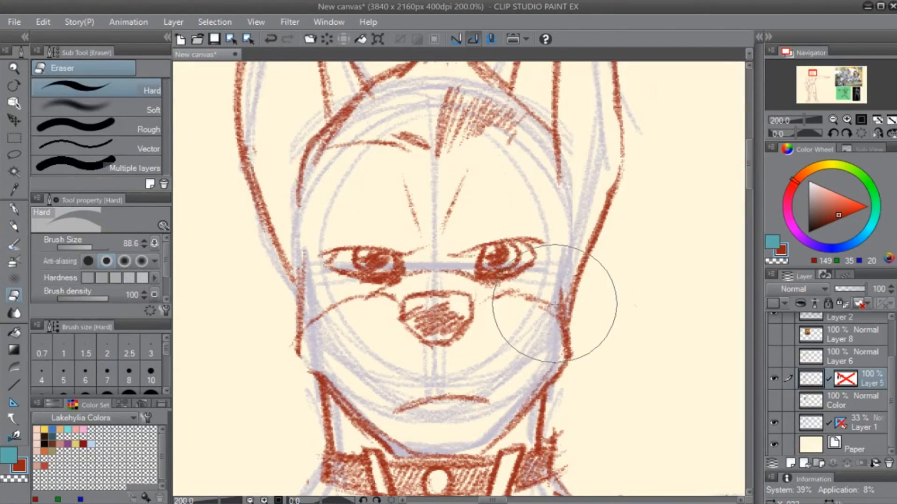
key("p")
left_click_drag(555, 149, 562, 238)
left_click_drag(560, 183, 559, 231)
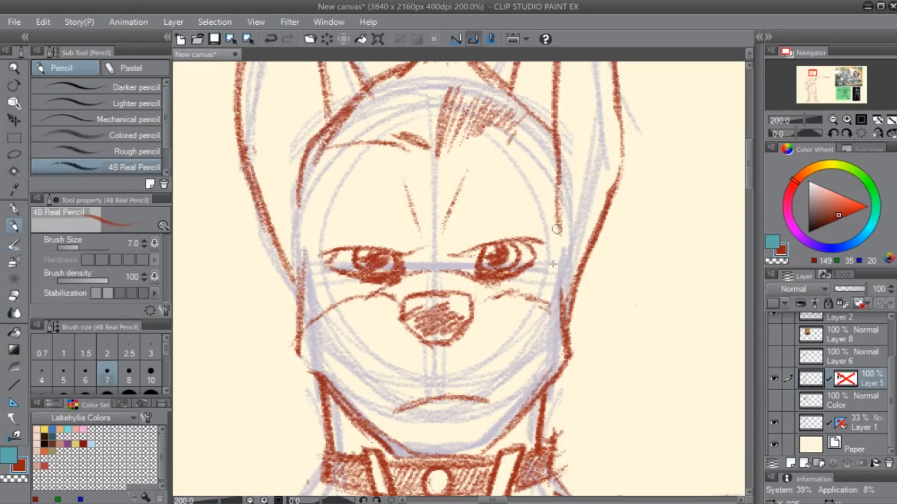
- Add short inner contour strokes near the lower bases of both ears
left_click_drag(499, 305, 495, 371)
left_click_drag(265, 237, 282, 330)
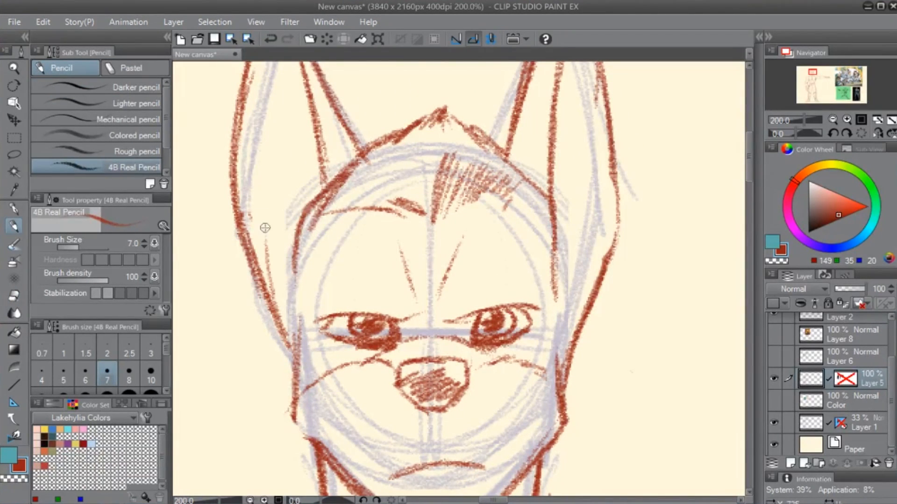
left_click_drag(569, 350, 591, 278)
- Rework the tip and upper outer edge of the second ear with the Hard eraser and the pencil
scroll(530, 419, "down", 2)
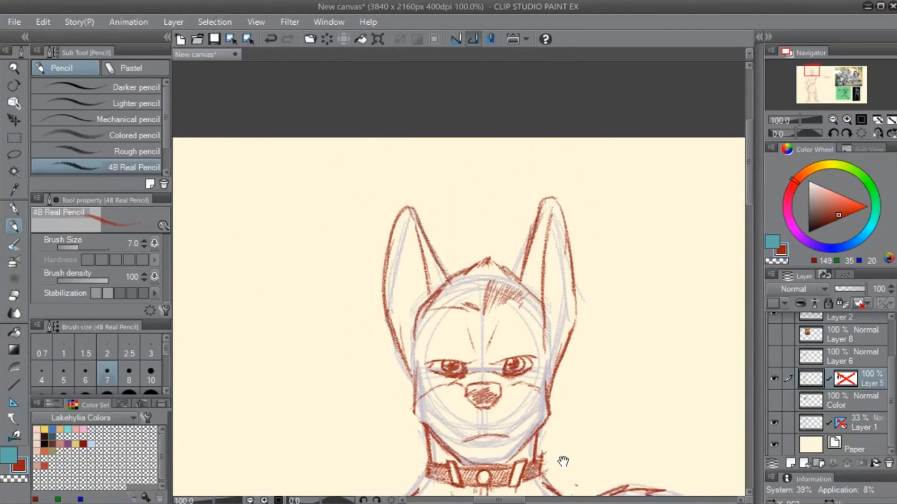
left_click_drag(562, 462, 558, 261)
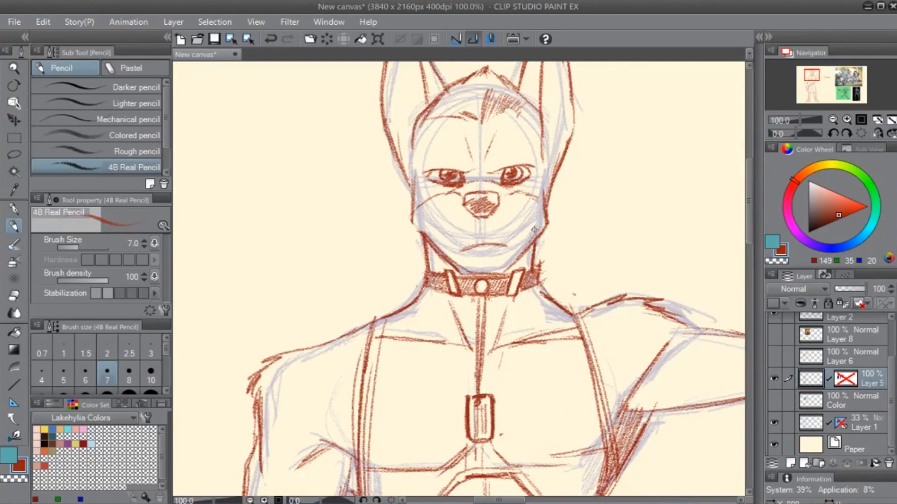
left_click_drag(603, 184, 555, 259)
key("e")
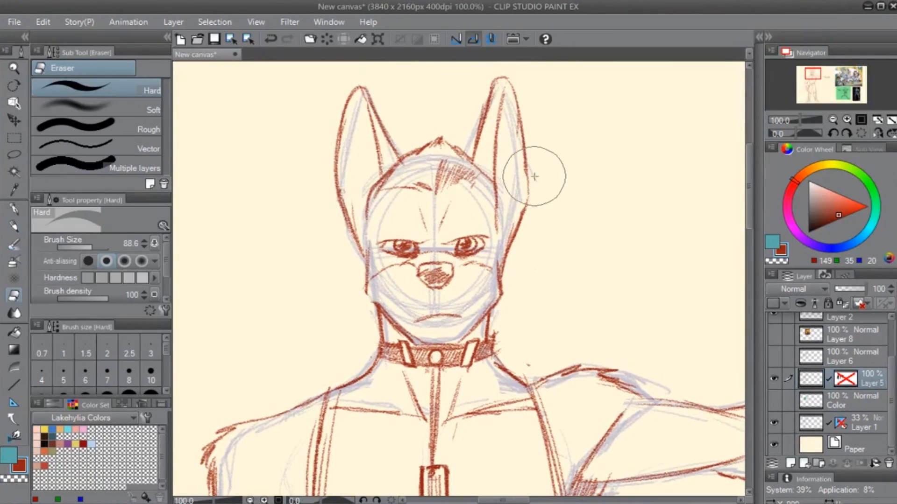
key("p")
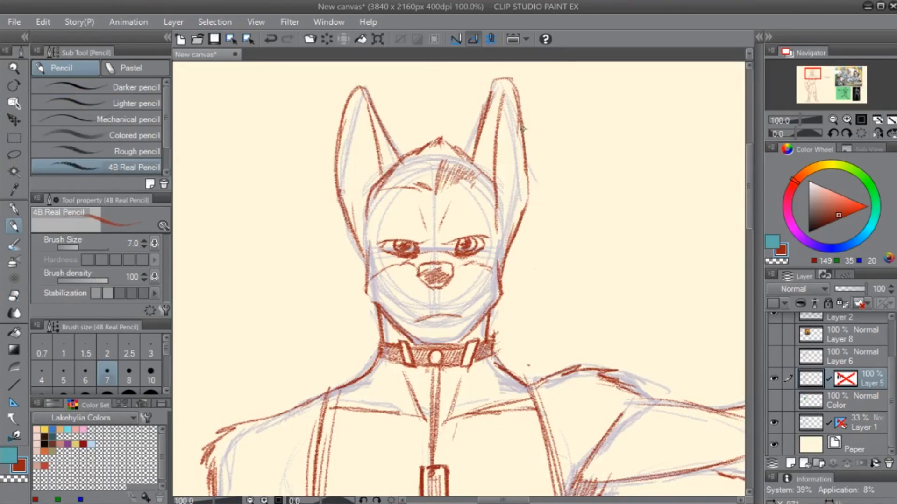
- Flip the view horizontally to check symmetry and erase the second ear's outer edge and tip with the Hard eraser
left_click(876, 133)
left_click(877, 134)
key("e")
key("p")
left_click(877, 134)
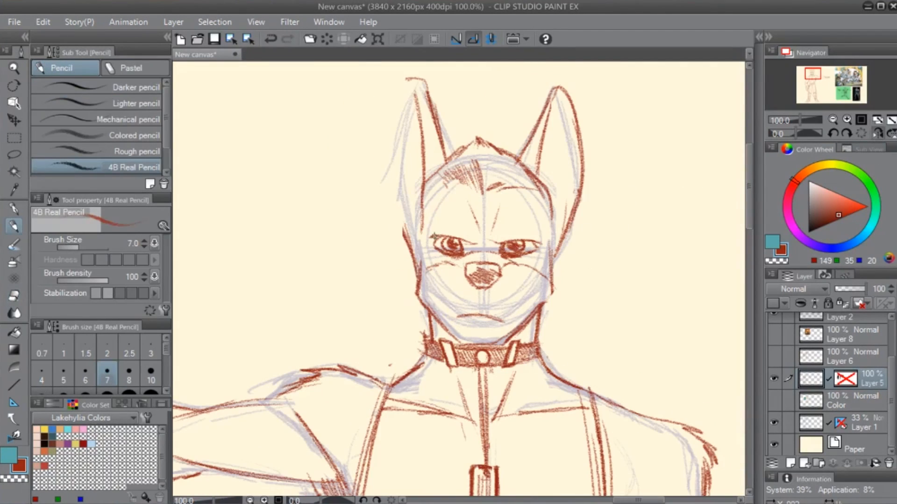
key("e")
key("p")
key("e")
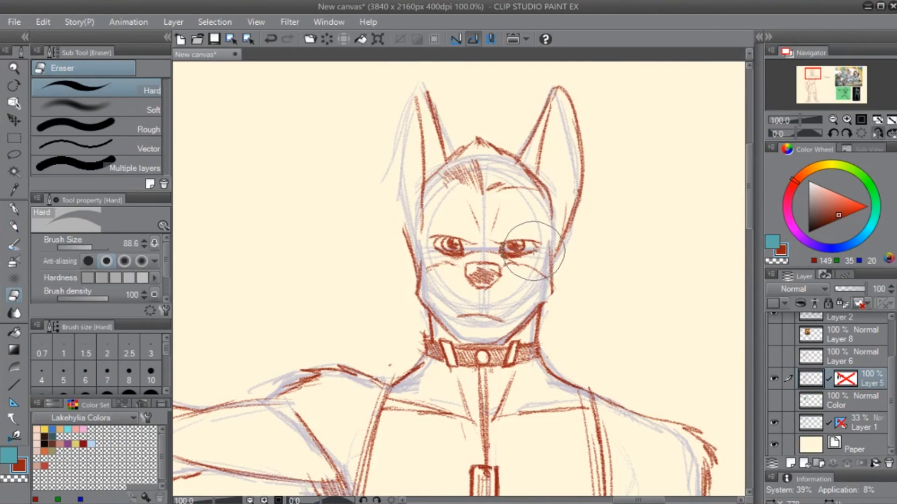
key("p")
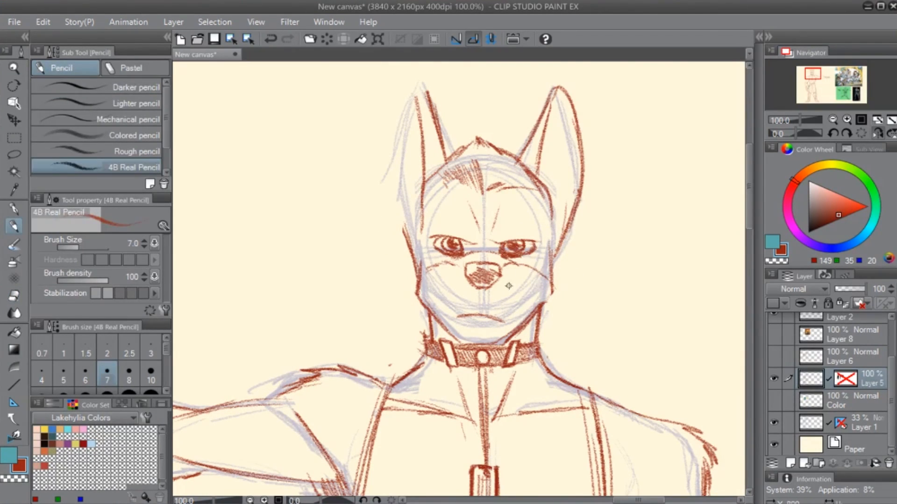
- Lasso the eye on the second ear's opposite side and nudge it slightly outward with a transform
key("m")
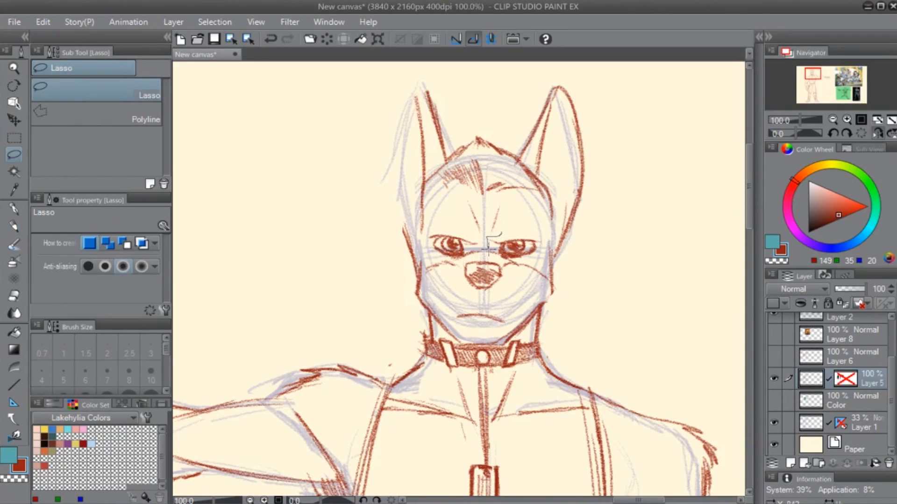
key("k")
mouse_move(546, 252)
left_mouse_down()
mouse_move(535, 229)
mouse_move(559, 224)
left_mouse_up()
key("ctrl+t")
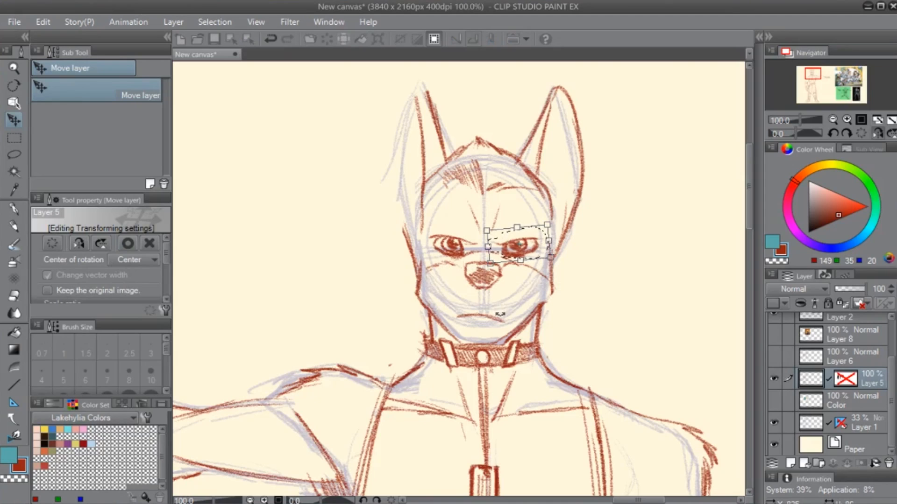
key("Return")
- Erase the remaining red lines of the second ear and touch up the side of the head with the pencil
key("e")
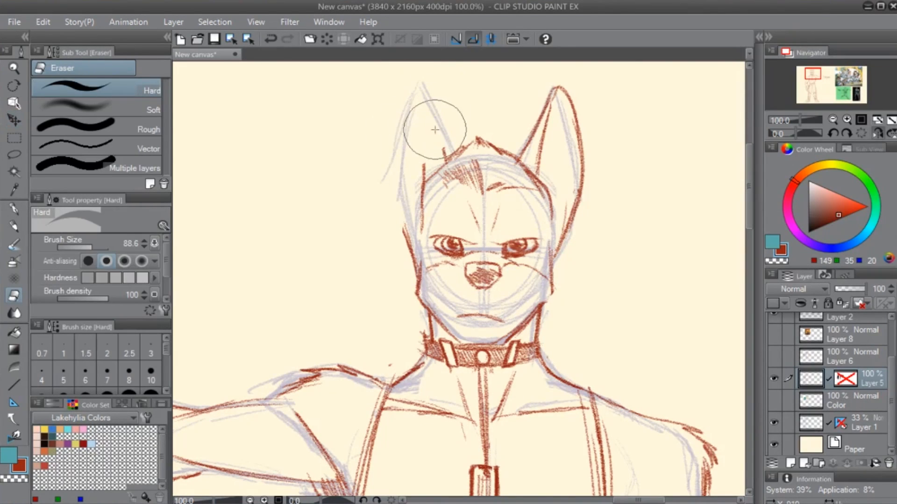
key("p")
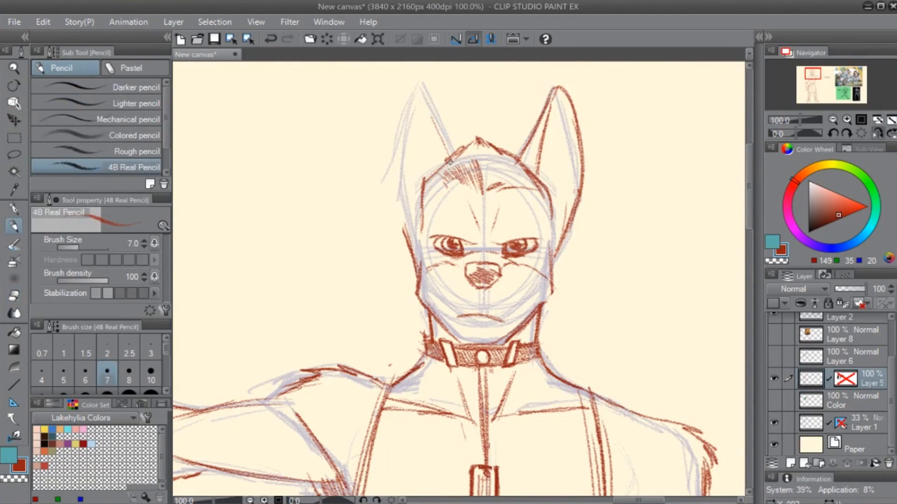
key("e")
key("p")
- Redraw the jaw and chin lines above the collar with the 4B Real Pencil and erase the stray dot beside the head
mouse_move(410, 286)
left_mouse_down()
mouse_move(402, 293)
mouse_move(458, 334)
mouse_move(490, 343)
left_mouse_up()
key("e")
key("p")
left_click_drag(420, 302, 474, 344)
left_click_drag(443, 318, 477, 340)
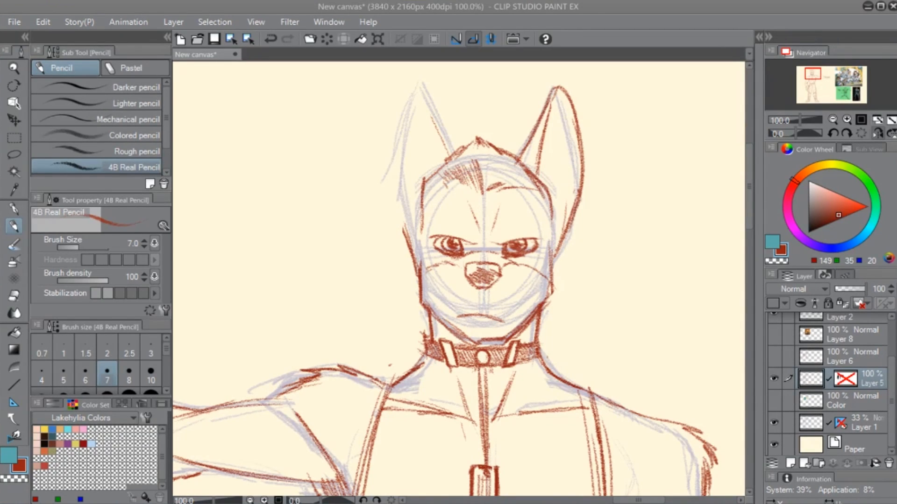
left_click(207, 221)
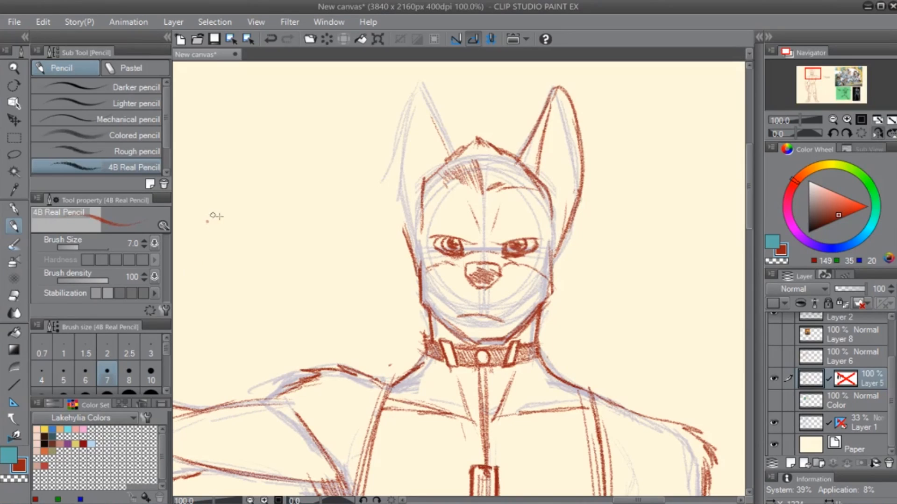
key("e")
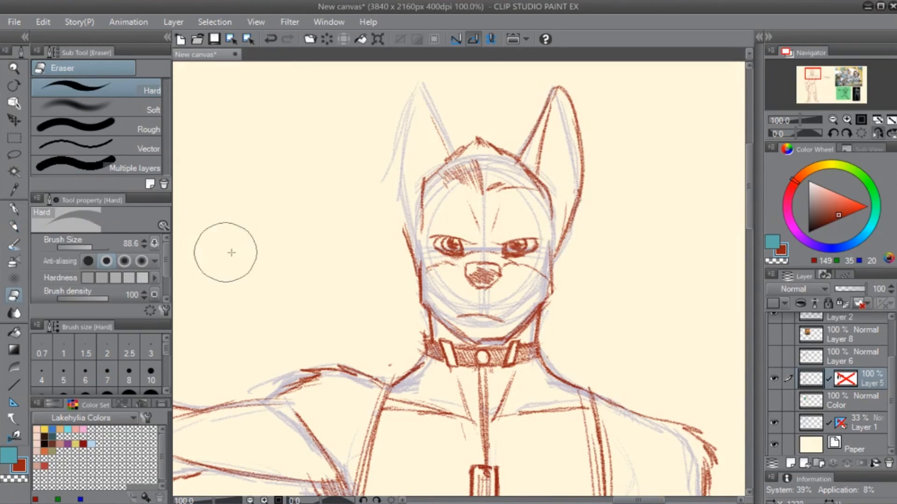
- Unflip the view, paste the dingo photo as a new layer and position it over the figure's head and chest
key("ctrl+0")
left_click(878, 134)
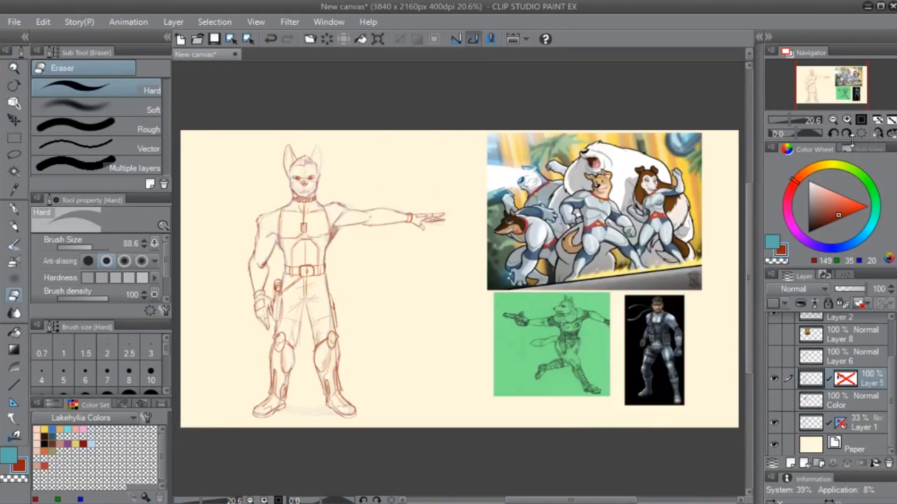
key("ctrl+v")
key("k")
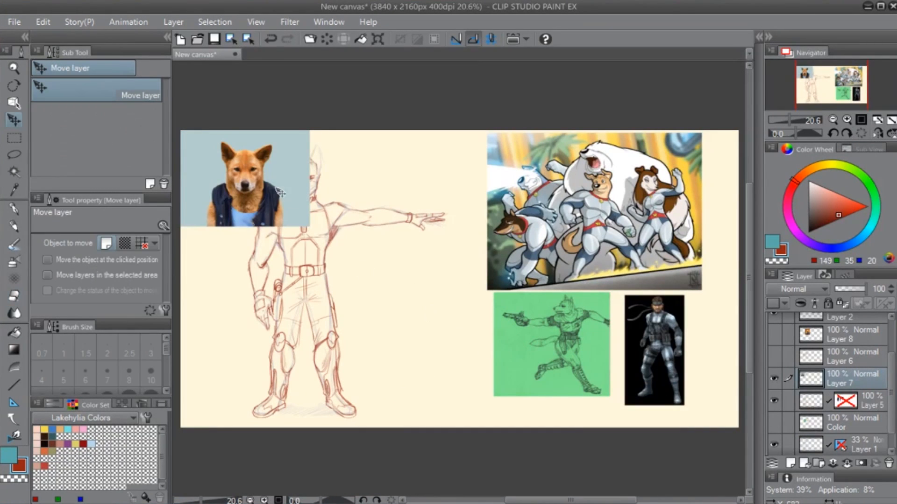
left_click_drag(260, 188, 330, 197)
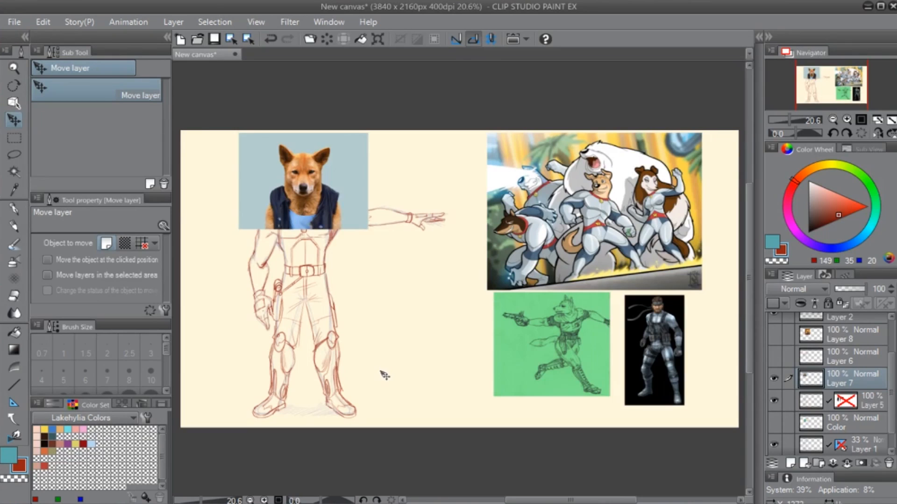
scroll(381, 374, "up", 2)
left_click_drag(280, 206, 498, 374)
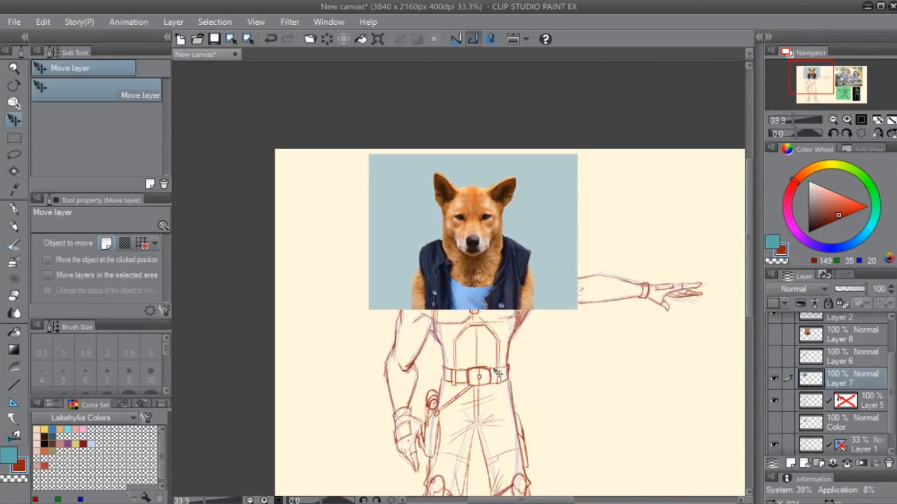
left_click_drag(504, 279, 498, 281)
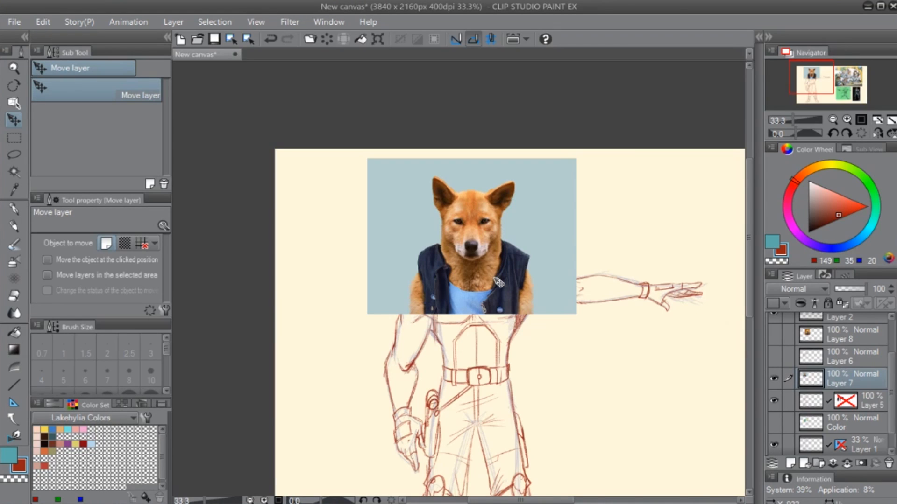
- Erase the photo's blue background along one side of the dingo with the Hard eraser at size 135.6
key("e")
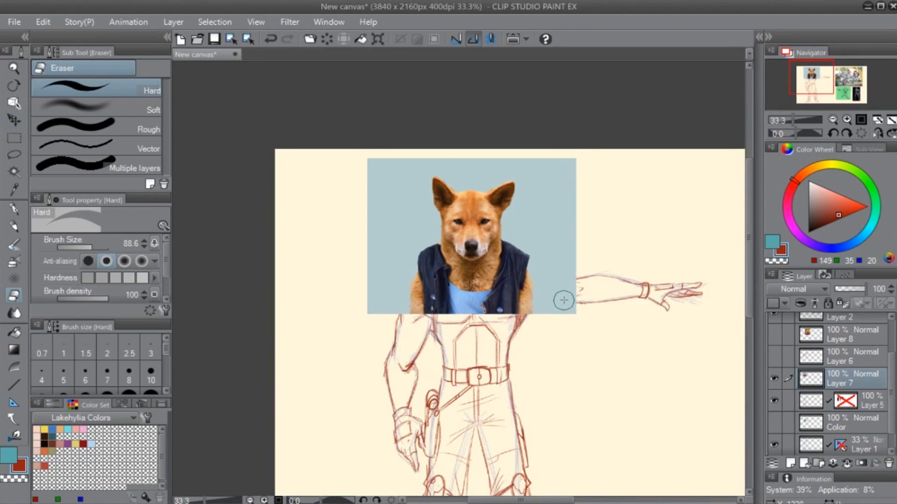
key("bracketright")
key("bracketright")
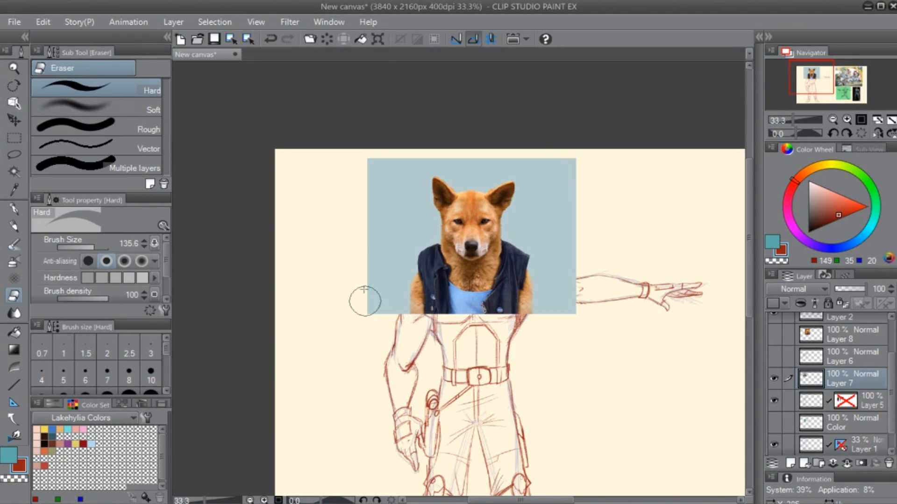
mouse_move(364, 290)
left_mouse_down()
mouse_move(366, 267)
mouse_move(384, 279)
mouse_move(396, 321)
mouse_move(395, 277)
mouse_move(398, 346)
mouse_move(424, 364)
mouse_move(401, 290)
mouse_move(412, 303)
mouse_move(410, 276)
mouse_move(372, 247)
mouse_move(369, 155)
mouse_move(373, 176)
mouse_move(389, 182)
mouse_move(408, 238)
mouse_move(437, 272)
mouse_move(422, 249)
mouse_move(436, 233)
mouse_move(436, 217)
mouse_move(429, 212)
mouse_move(418, 229)
mouse_move(384, 158)
left_mouse_up()
- Auto-select and delete the photo's remaining blue background, deselect, and erase the leftover arm at the vest's edge
key("w")
left_click(536, 236)
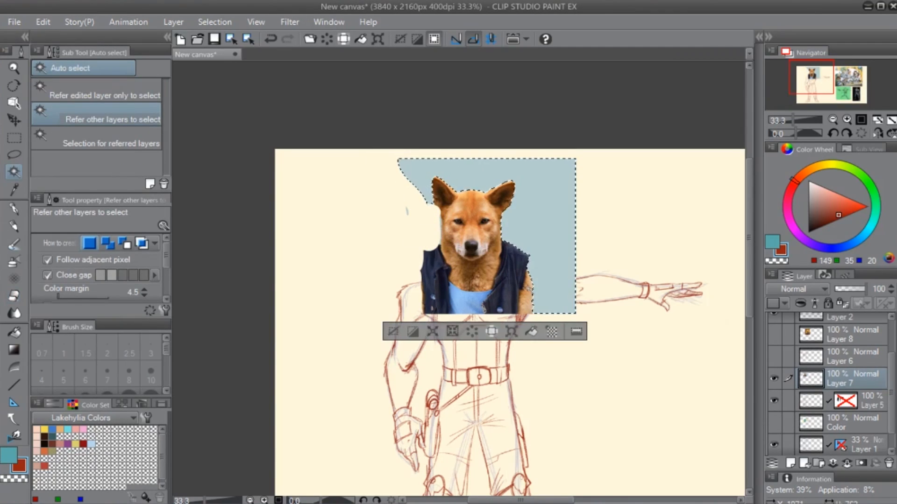
key("Delete")
key("ctrl+d")
key("e")
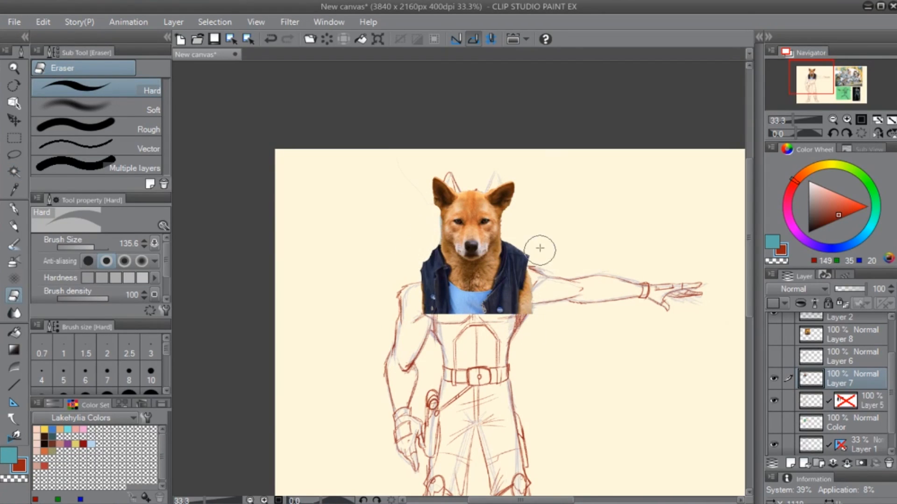
left_click_drag(542, 273, 534, 312)
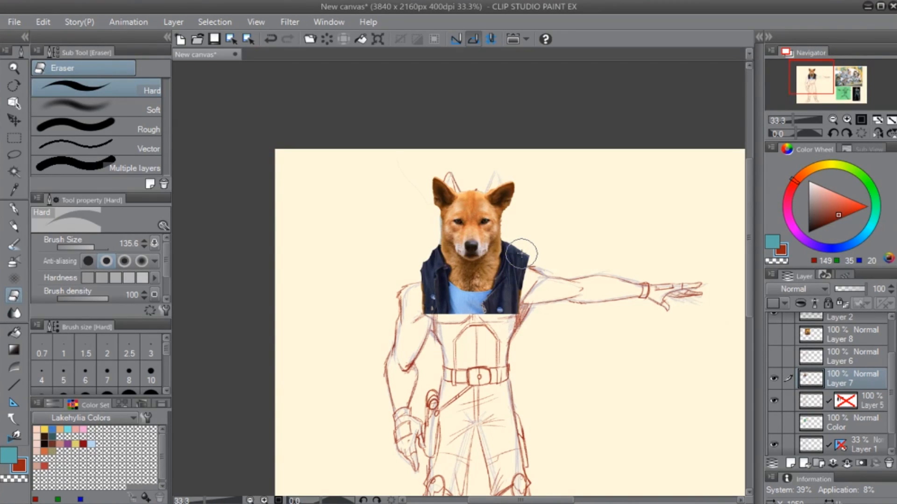
- Sample a medium orange from the fur on the dingo's forehead as the drawing colour
mouse_move(865, 288)
left_mouse_down()
mouse_move(856, 289)
mouse_move(864, 286)
left_mouse_up()
scroll(491, 340, "up", 5)
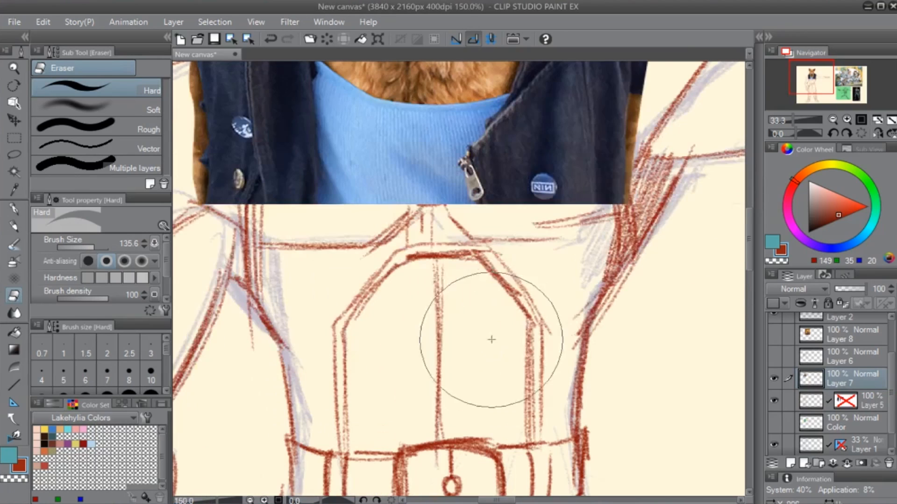
left_click_drag(425, 164, 336, 425)
left_click_drag(420, 260, 492, 432)
key("g")
left_click(425, 137, "alt")
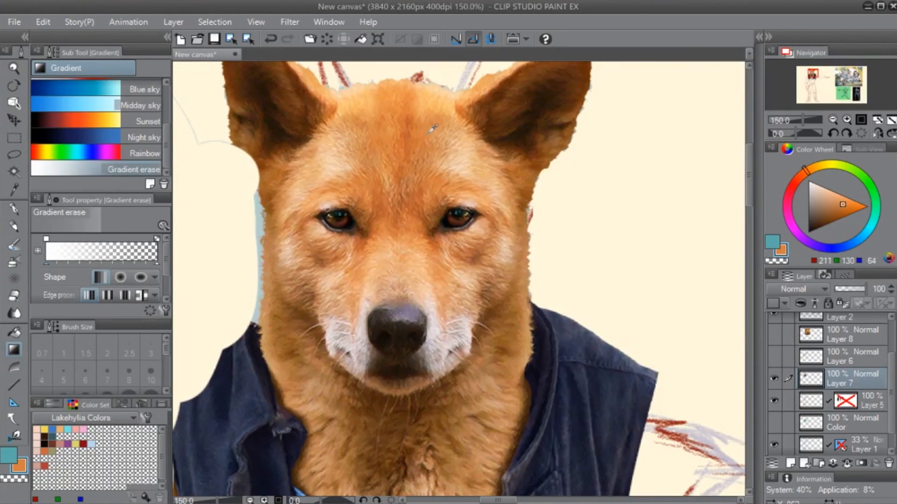
mouse_move(428, 133)
left_mouse_down()
mouse_move(444, 98)
mouse_move(460, 157)
mouse_move(420, 131)
mouse_move(434, 122)
left_mouse_up()
- Show the Color layer, hide the dingo photo on Layer 7, and make the Color layer active for filling
left_click(774, 423)
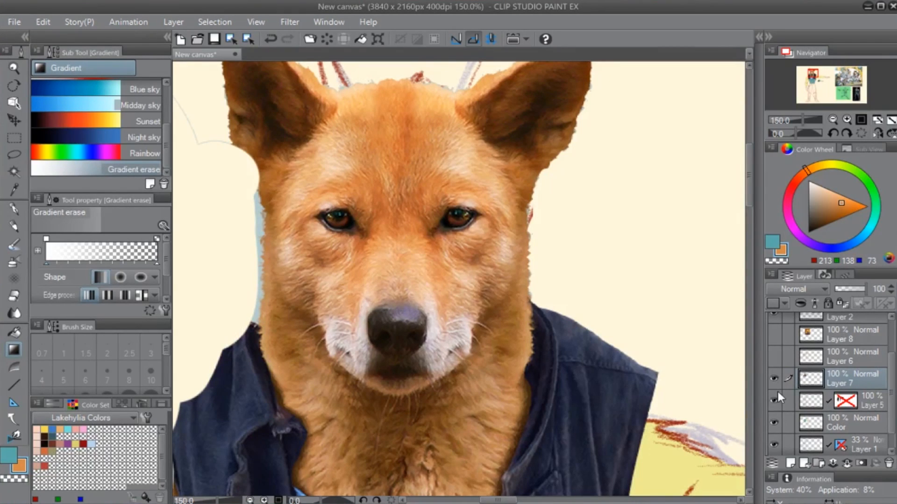
left_click(774, 379)
left_click_drag(484, 375, 666, 194)
key("g")
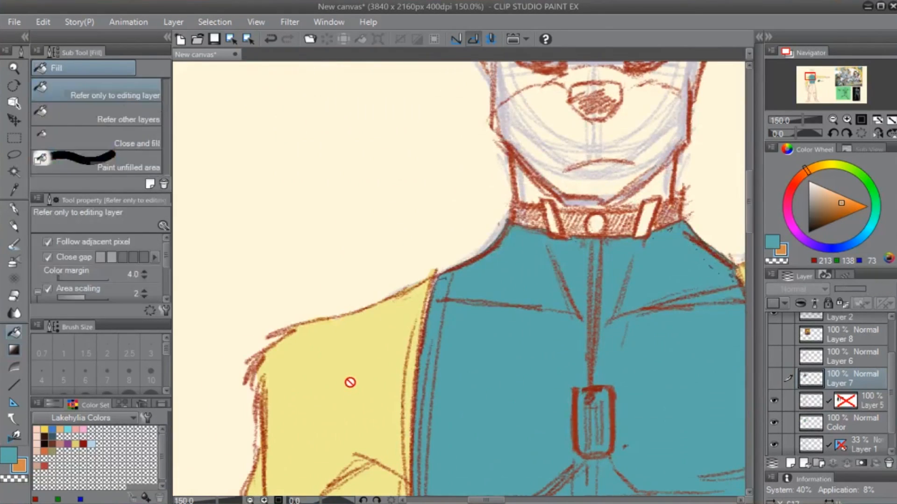
key("g")
key("g")
left_click(809, 422)
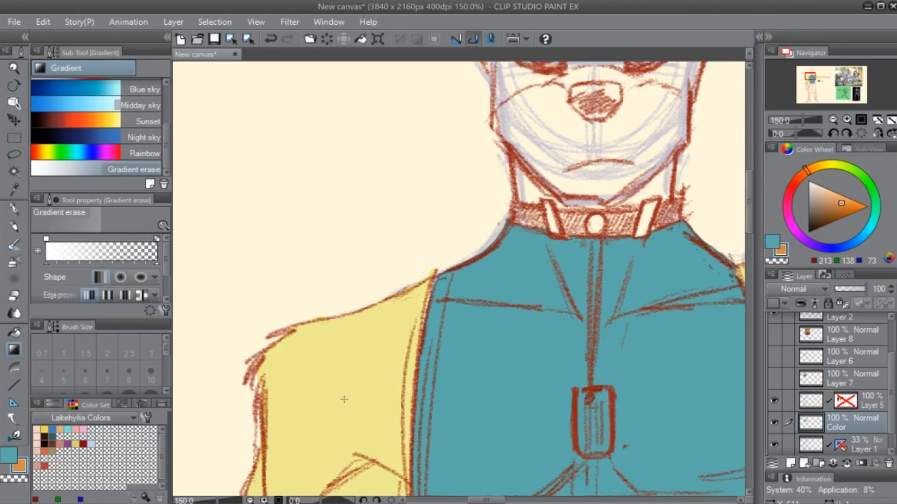
- Try to fill the lowered arm on the Color layer with the sampled orange, and undo the fill
key("g")
left_click(392, 411)
left_click_drag(392, 410, 362, 319)
scroll(475, 174, "down", 3)
key("ctrl+z")
- Show the dingo photo again and sample a lighter orange, RGB 245, 188, 111, from its forehead fur
left_click(774, 378)
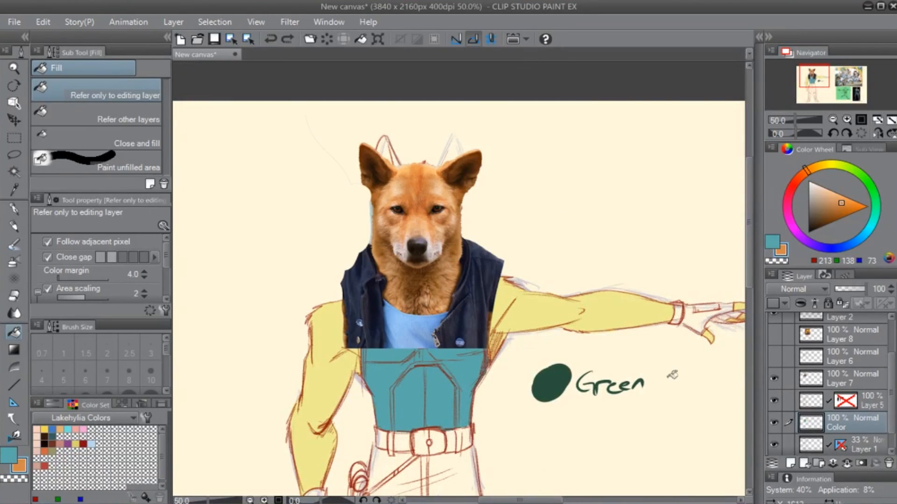
left_click_drag(447, 283, 425, 182)
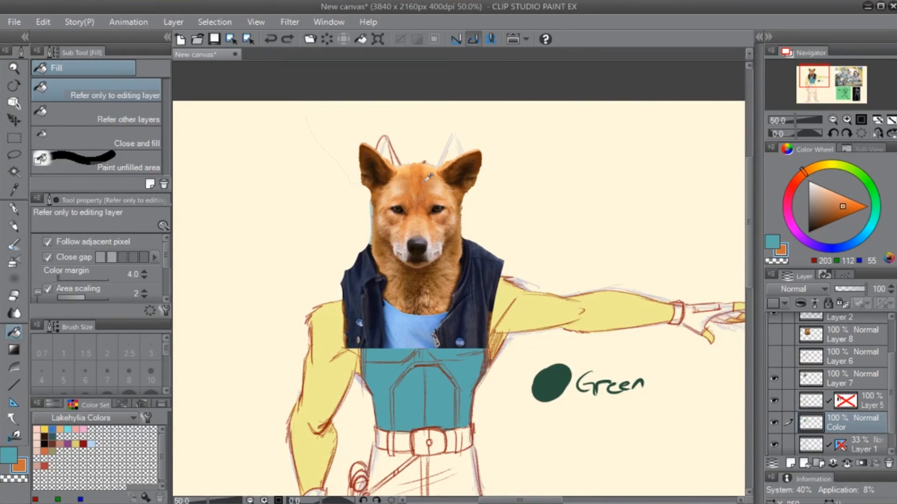
left_click(424, 181)
scroll(487, 277, "up", 3)
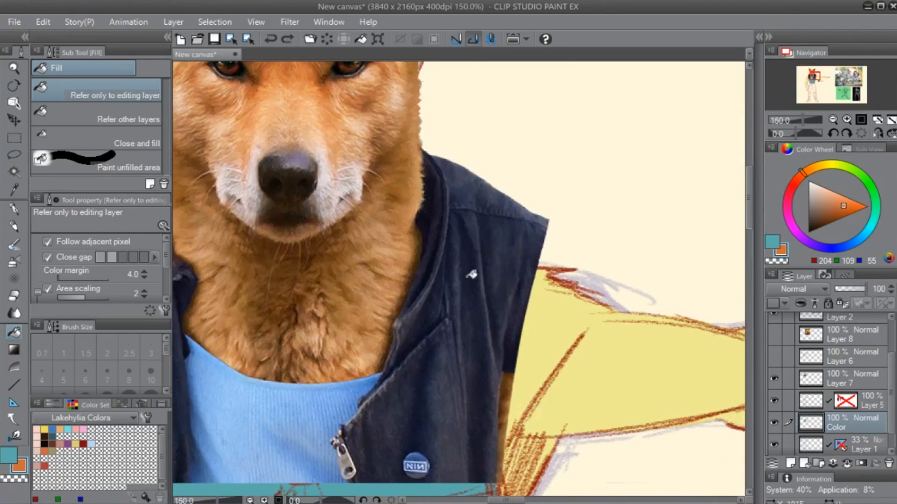
left_click_drag(340, 190, 388, 411)
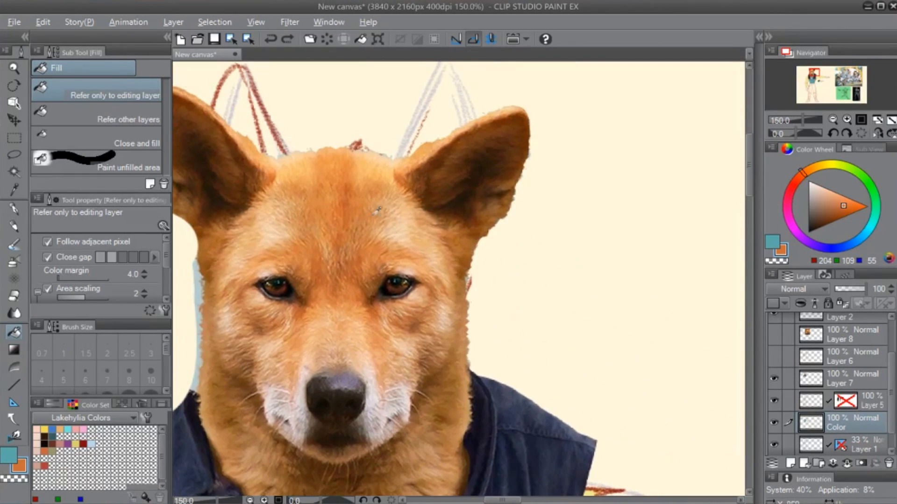
left_click(367, 167, "alt")
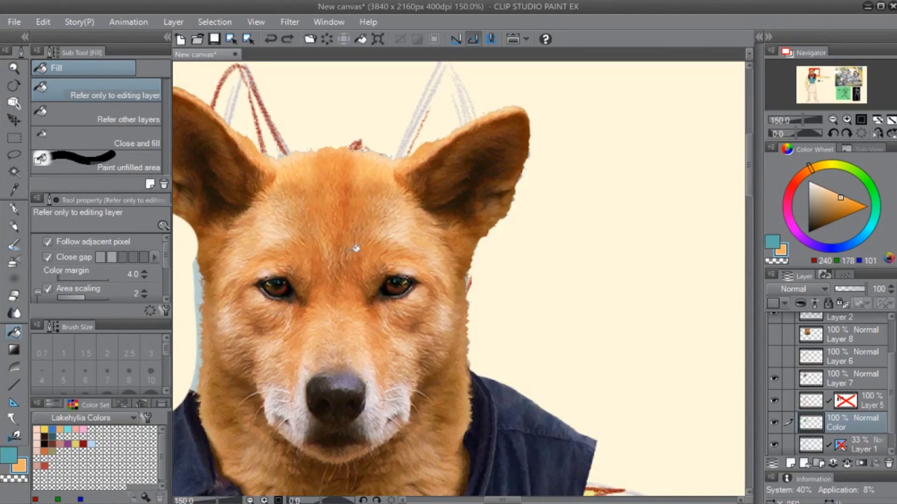
left_click(366, 167, "alt")
scroll(471, 310, "down", 4)
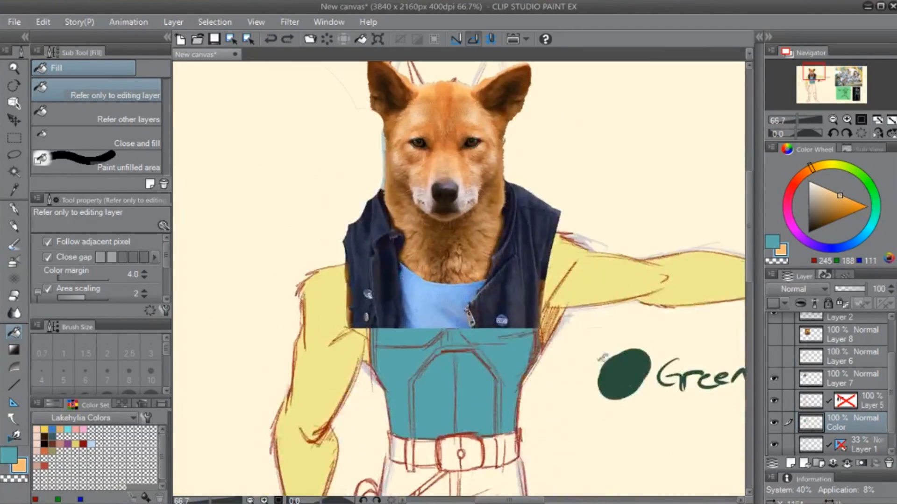
- Hide the dingo photo and fill both yellow arms with the sampled light orange on the Color layer
left_click(774, 378)
left_click(601, 285)
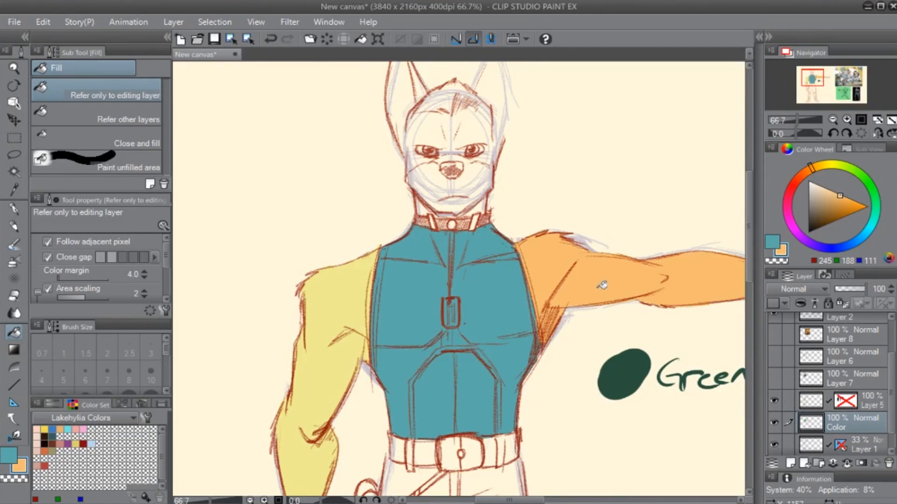
left_click(347, 344)
- Fill the yellow fingers of the outstretched hand with the same light orange
left_click_drag(346, 407, 436, 242)
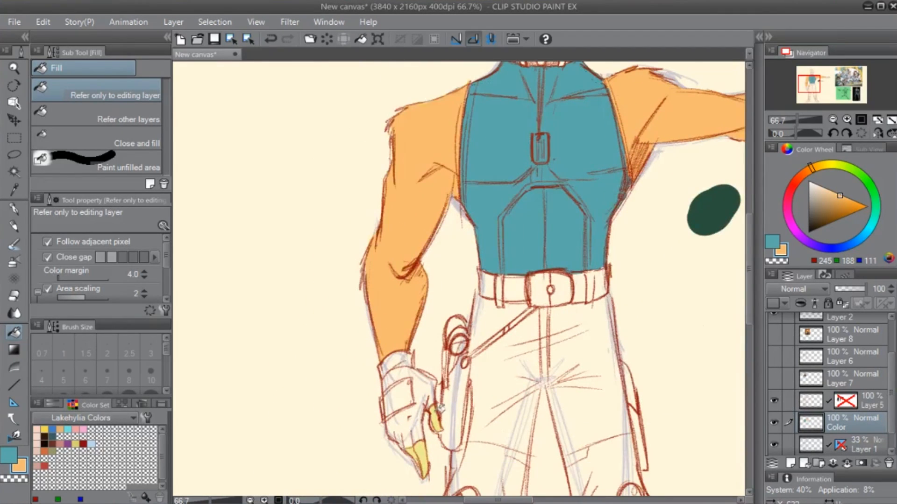
left_click_drag(647, 254, 292, 459)
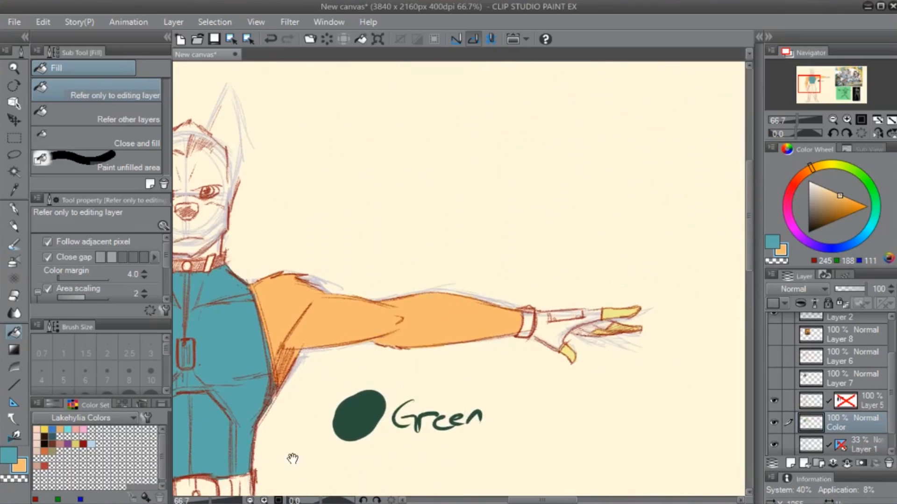
left_click(620, 311)
left_click(623, 327)
left_click(570, 351)
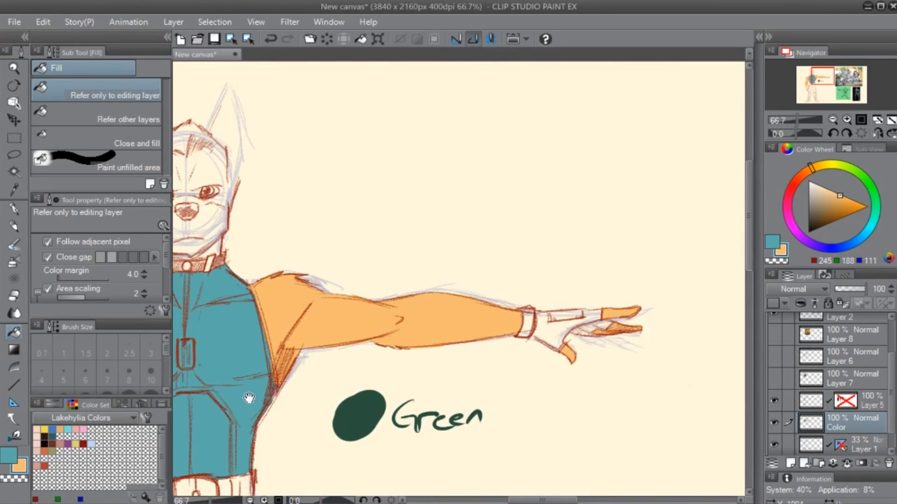
- Undo the orange test dab and the orange fills on the lowered arm and fingers, and sample the arm's yellow, RGB 238, 235, 145
left_click_drag(249, 398, 465, 377)
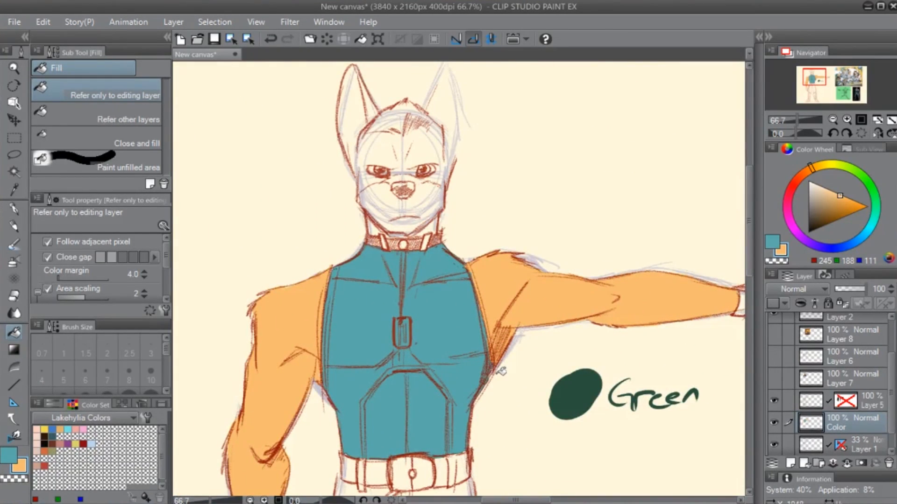
key("p")
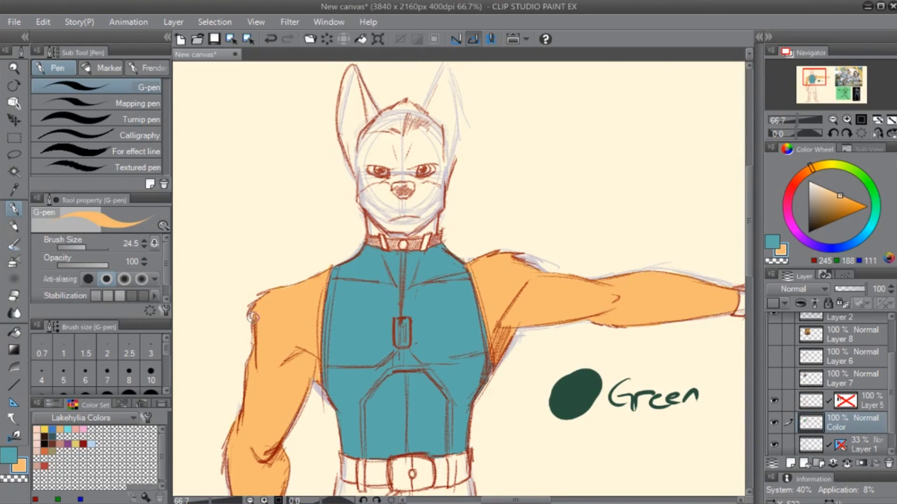
left_click_drag(516, 393, 567, 330)
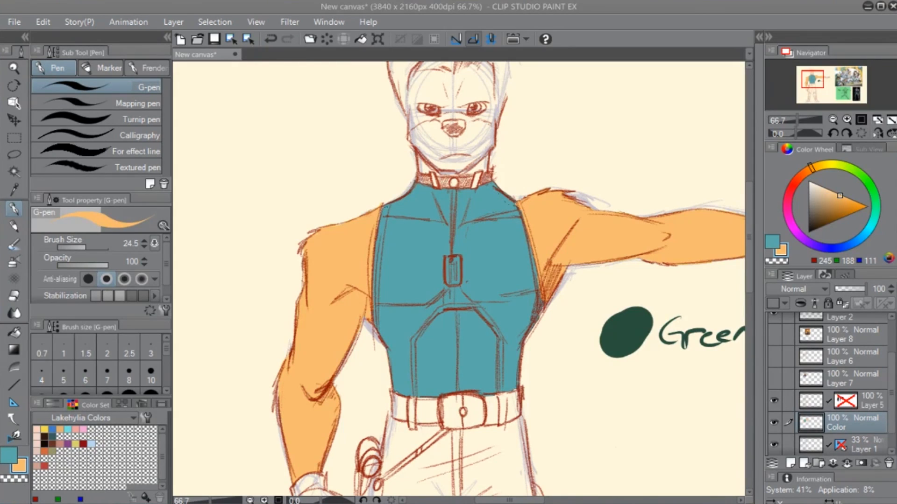
left_click(331, 140)
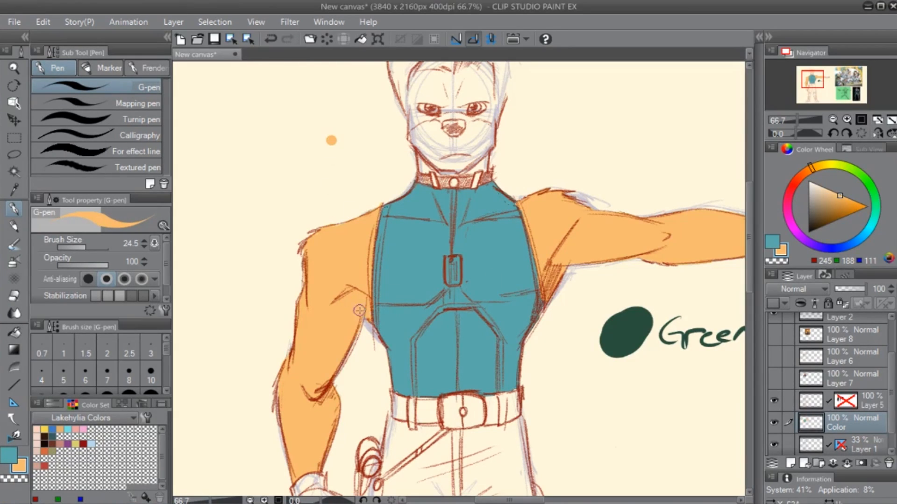
key("ctrl+z")
key("ctrl+z")
left_click(351, 249, "alt")
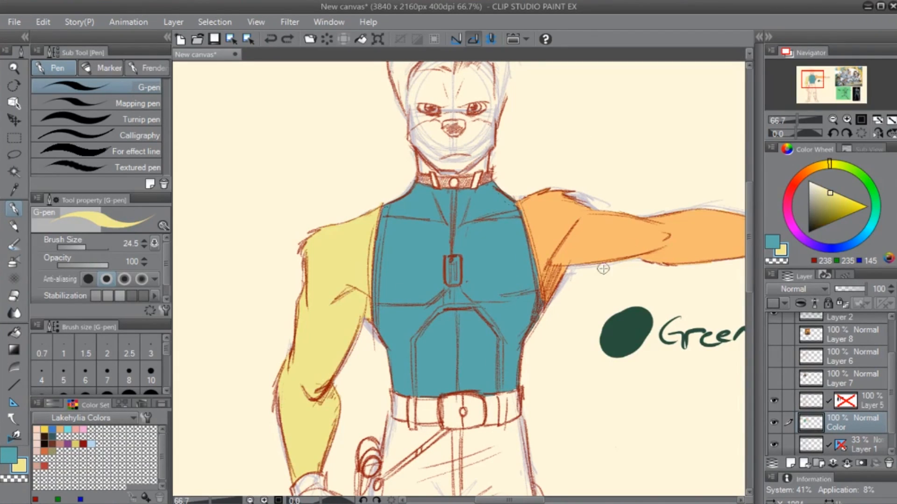
- Paint overlapping yellow and light-orange swatches with the G-pen at size 71.8 on the blank canvas above the outstretched arm
left_click_drag(610, 199, 463, 275)
key("]")
key("]")
key("]")
key("]")
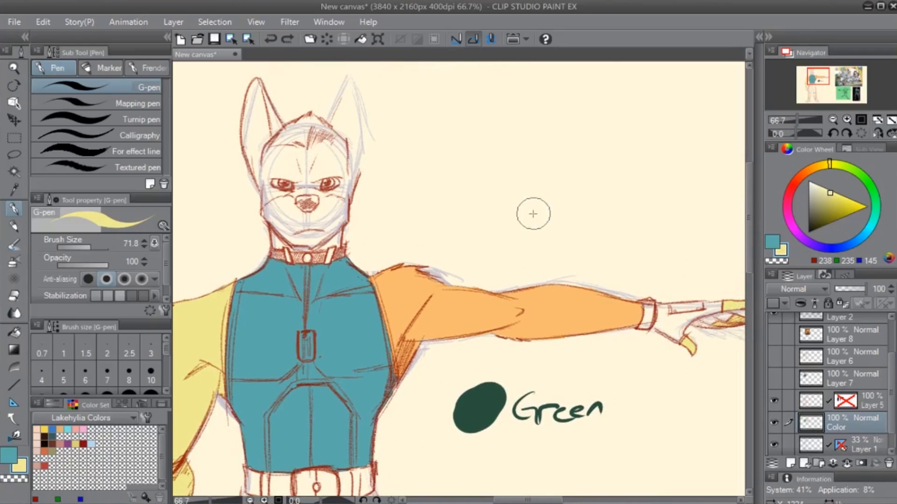
mouse_move(532, 214)
left_mouse_down()
mouse_move(525, 226)
mouse_move(544, 227)
left_mouse_up()
left_click(550, 292, "alt")
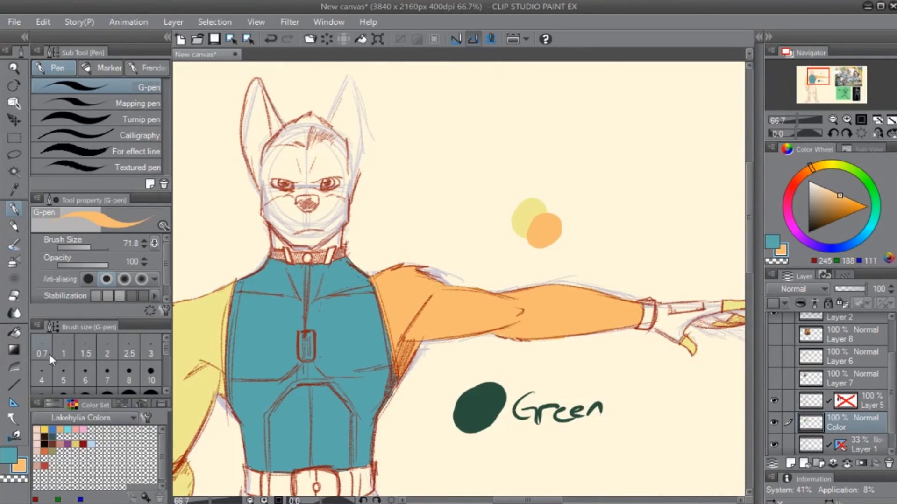
- Mix the overlapping swatches with the Blend tool at size 28.4 and sample the mixed colour, RGB 243, 207, 126
left_click(13, 437)
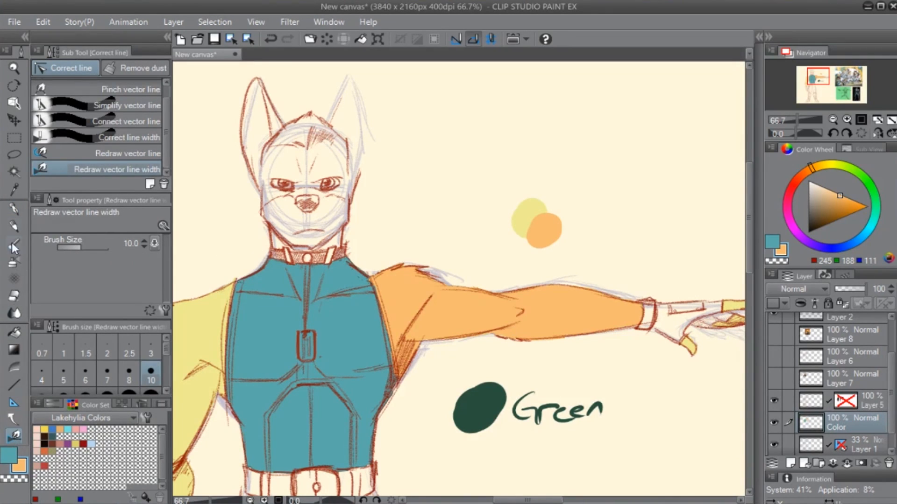
key("p")
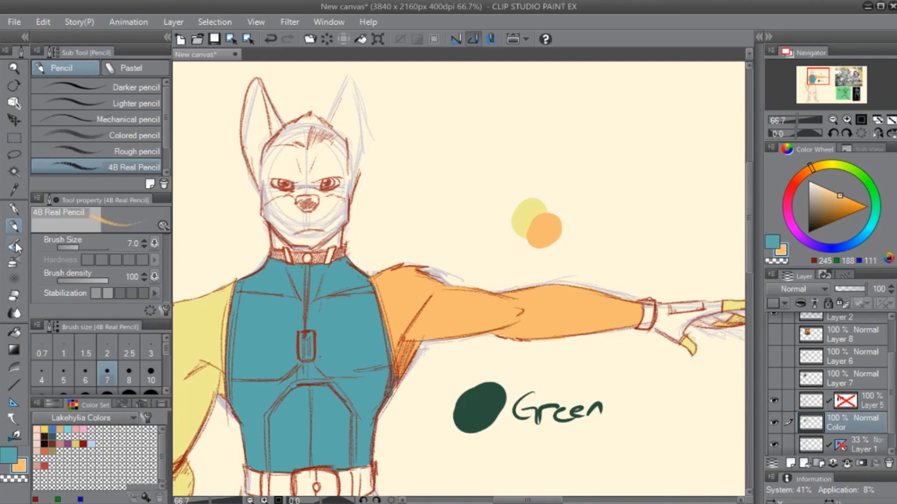
left_click(14, 313)
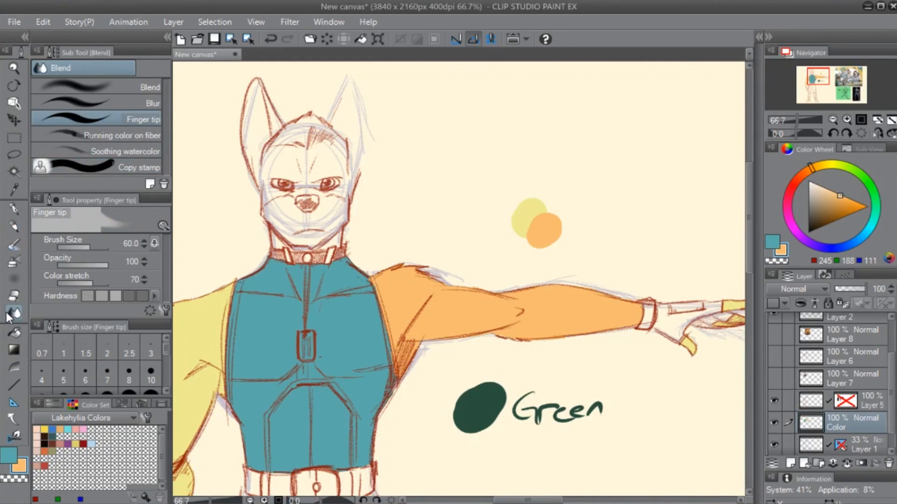
left_click(154, 88)
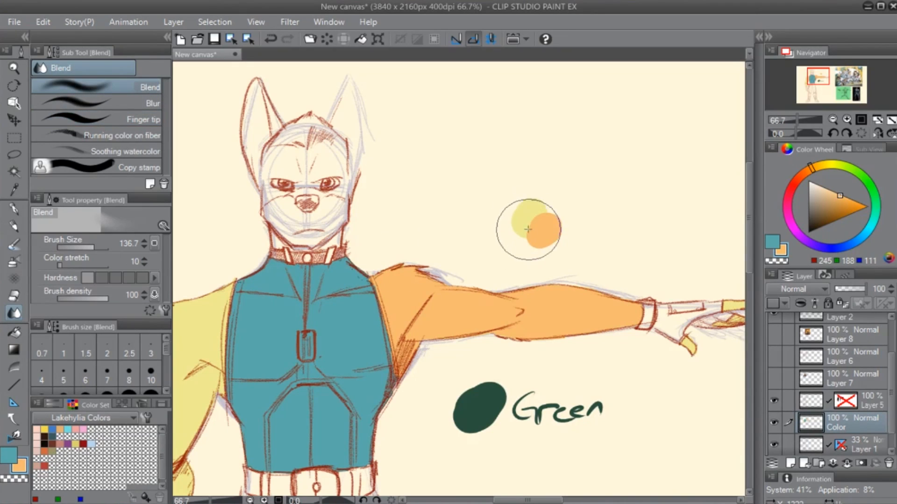
mouse_move(525, 225)
left_mouse_down()
mouse_move(541, 225)
mouse_move(528, 213)
mouse_move(532, 231)
left_mouse_up()
key("ctrl+z")
left_click(542, 223, "alt")
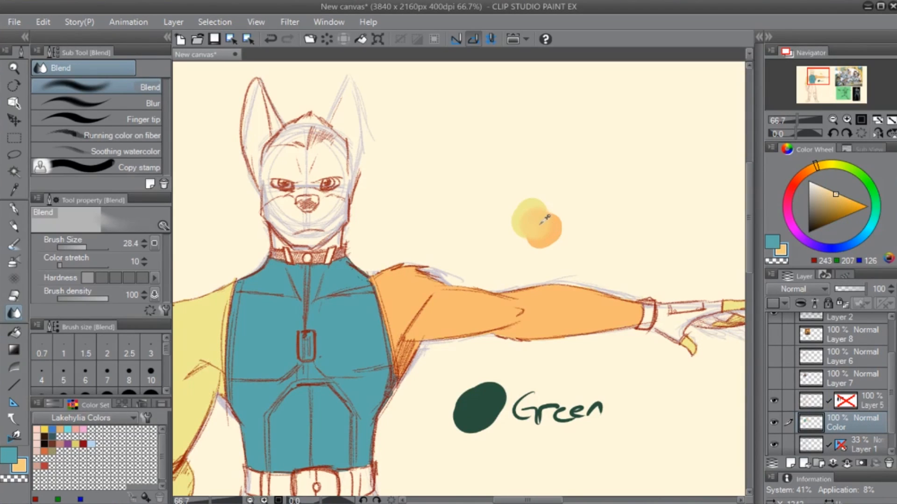
- Fill both arms and the outstretched hand's fingers with the mixed yellow-orange on the Color layer
key("g")
key("g")
left_click(493, 315)
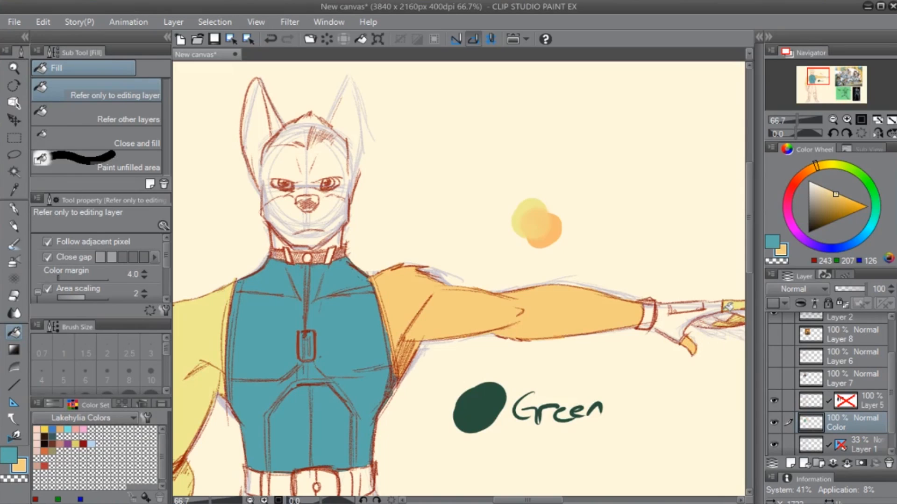
left_click(740, 318)
left_click(214, 331)
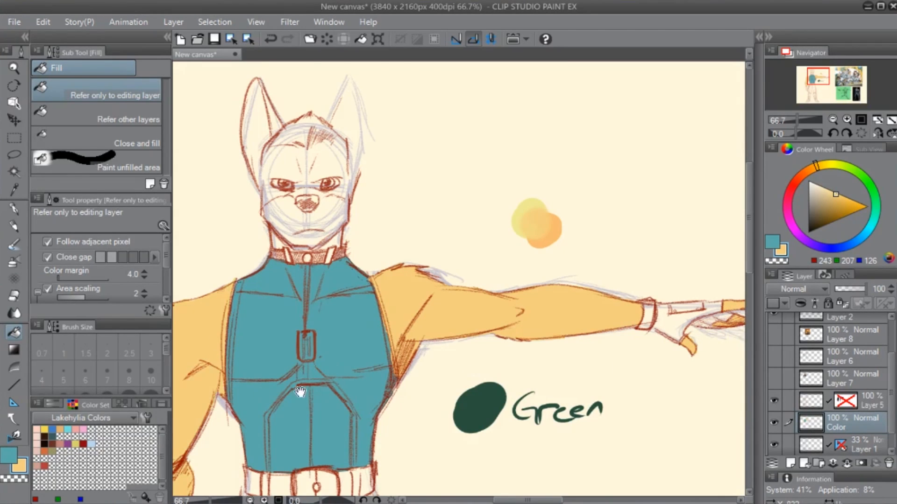
left_click_drag(300, 395, 542, 225)
left_click_drag(426, 468, 473, 309)
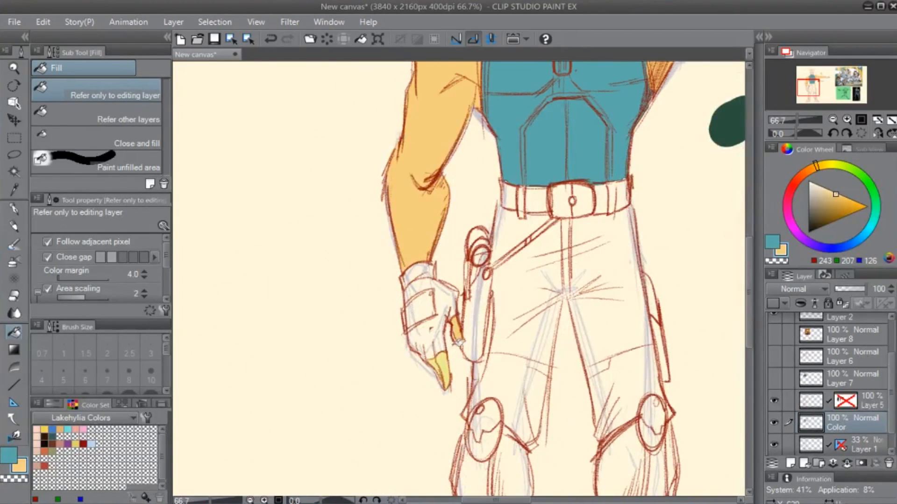
left_click_drag(506, 213, 369, 370)
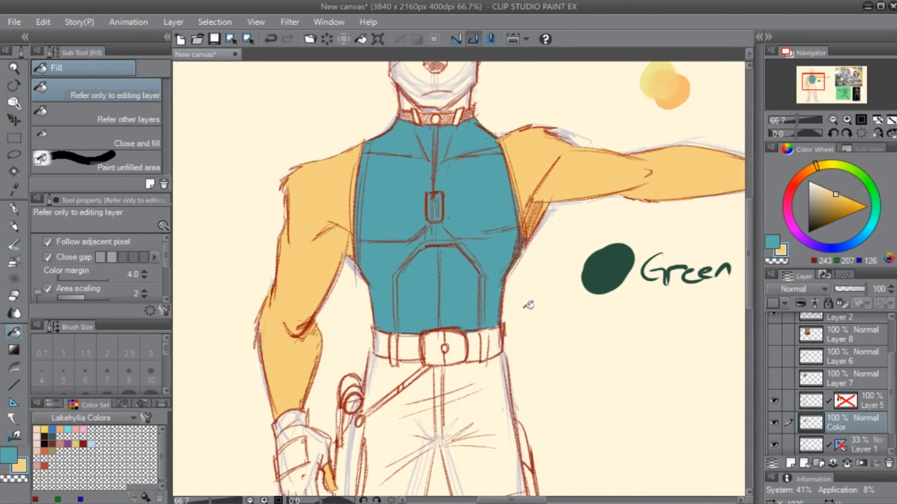
- Sample the dark red, RGB 152, 42, 26, from the collar's sketch lines, hide the Color layer and make Layer 5 active
left_click_drag(611, 237, 524, 323)
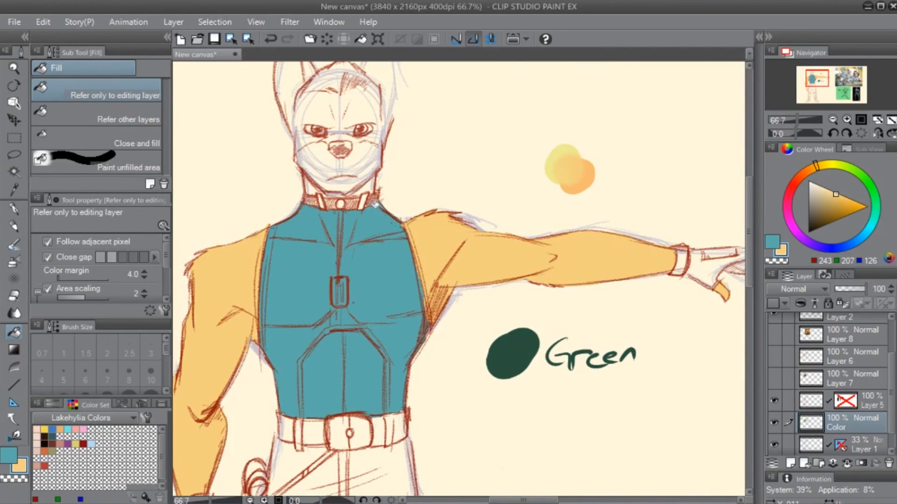
scroll(369, 227, "up", 10)
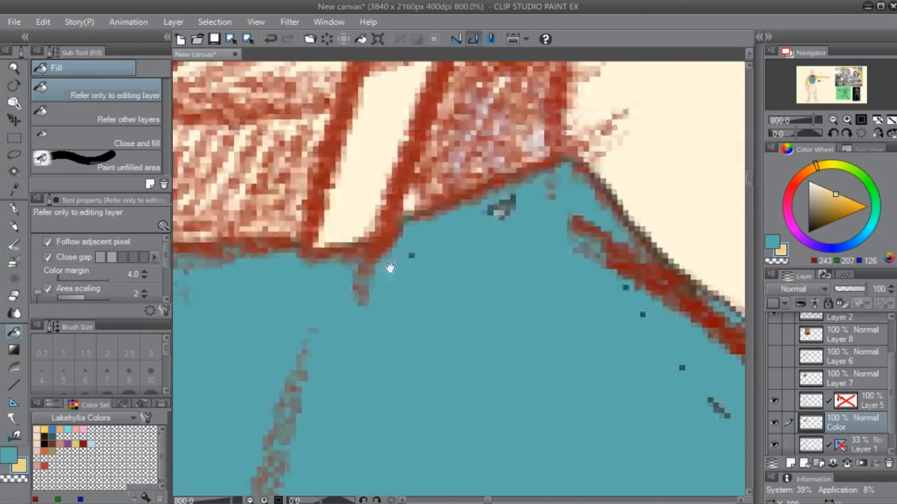
left_click_drag(390, 267, 372, 410)
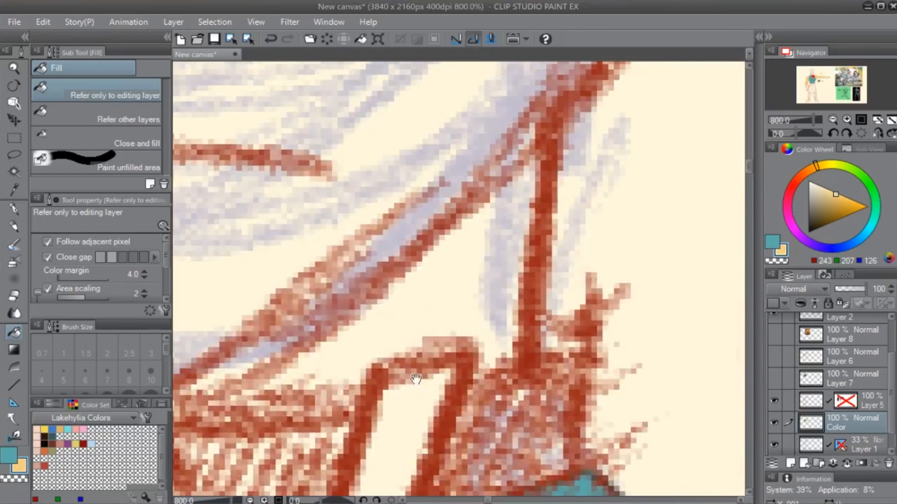
left_click(369, 418, "alt")
scroll(371, 423, "down", 8)
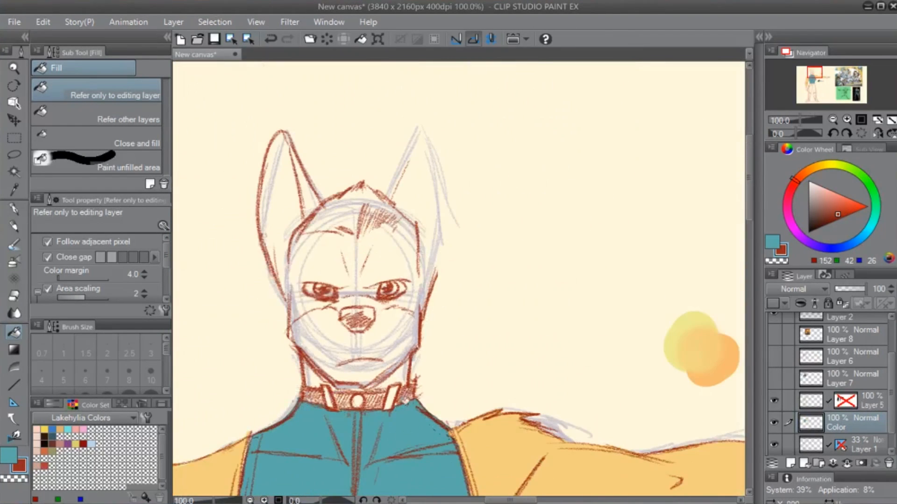
left_click(774, 423)
left_click(815, 401)
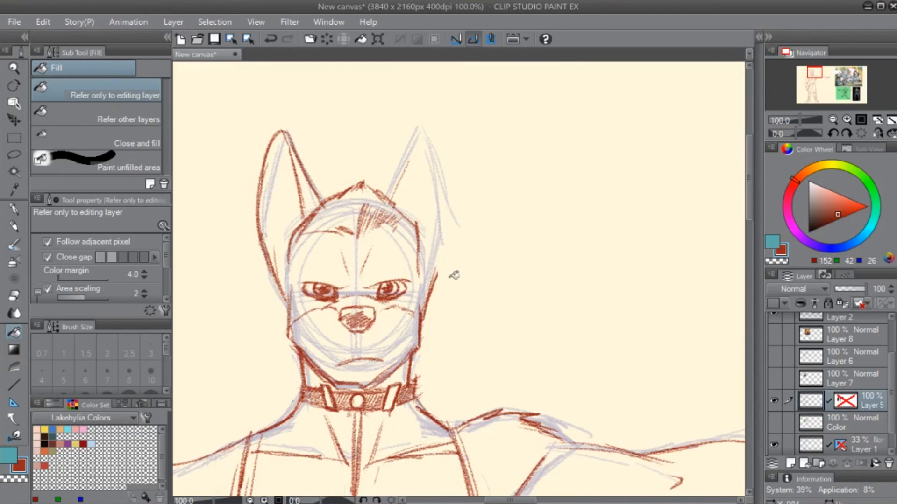
- Sketch the tall ear on the outstretched-arm side with the 4B Real Pencil and darken the other ear's inner edge
key("p")
mouse_move(390, 198)
left_mouse_down()
mouse_move(415, 124)
mouse_move(393, 191)
mouse_move(412, 126)
mouse_move(442, 178)
left_mouse_up()
left_click_drag(426, 130, 444, 229)
left_click_drag(432, 149, 446, 286)
left_click_drag(416, 126, 378, 191)
left_click_drag(286, 134, 321, 197)
left_click_drag(294, 157, 319, 195)
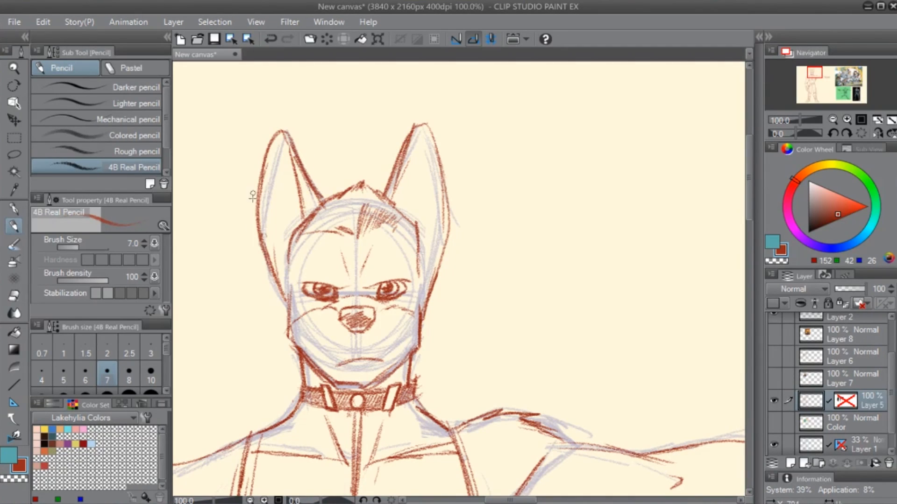
- Toggle Layer 7 for a check, and erase both red ear outlines from Layer 5 with the Hard eraser at size 72.7
left_click(778, 379)
left_click(776, 379)
left_click(779, 377)
left_click(779, 377)
left_click_drag(421, 254, 398, 294)
key("e")
mouse_move(254, 179)
left_mouse_down()
mouse_move(227, 272)
mouse_move(235, 232)
mouse_move(267, 191)
mouse_move(293, 182)
mouse_move(278, 174)
mouse_move(264, 198)
mouse_move(286, 185)
mouse_move(296, 189)
mouse_move(226, 315)
left_mouse_up()
key("[")
key("[")
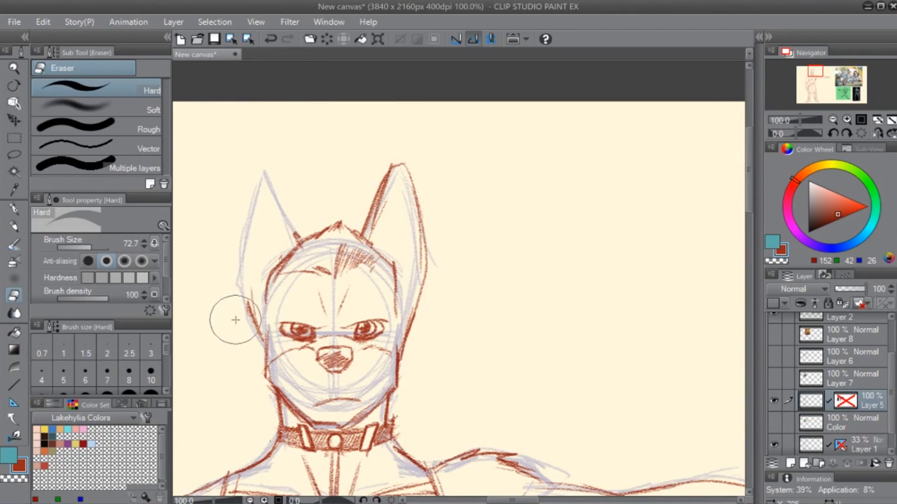
mouse_move(380, 171)
left_mouse_down()
mouse_move(372, 226)
mouse_move(389, 155)
mouse_move(406, 166)
mouse_move(427, 308)
mouse_move(403, 293)
left_mouse_up()
key("p")
key("e")
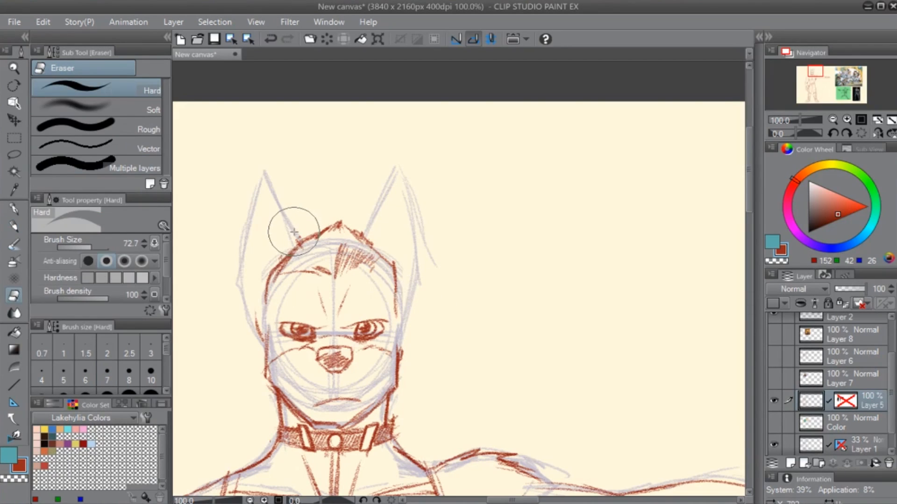
- Sketch a new outline for the ear on the outstretched-arm side with the 4B Real Pencil
key("p")
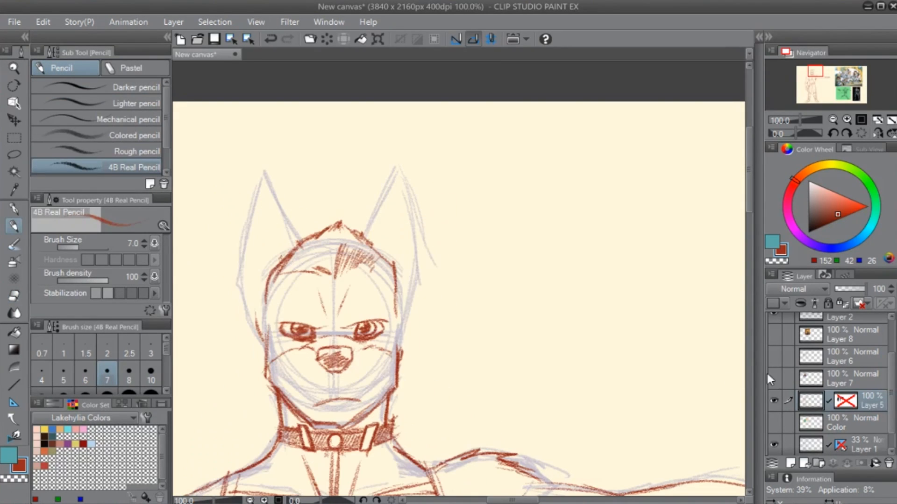
mouse_move(365, 233)
left_mouse_down()
mouse_move(398, 179)
mouse_move(436, 207)
left_mouse_up()
mouse_move(411, 178)
left_mouse_down()
mouse_move(422, 208)
mouse_move(413, 309)
left_mouse_up()
left_click_drag(425, 229, 397, 323)
mouse_move(420, 273)
left_mouse_down()
mouse_move(395, 317)
mouse_move(396, 344)
left_mouse_up()
- Sketch a shorter pointed ear on the lowered-arm side, joining it to the cheek and adding its inner fold line
mouse_move(286, 251)
left_mouse_down()
mouse_move(263, 194)
mouse_move(251, 200)
mouse_move(242, 247)
mouse_move(234, 248)
mouse_move(246, 299)
left_mouse_up()
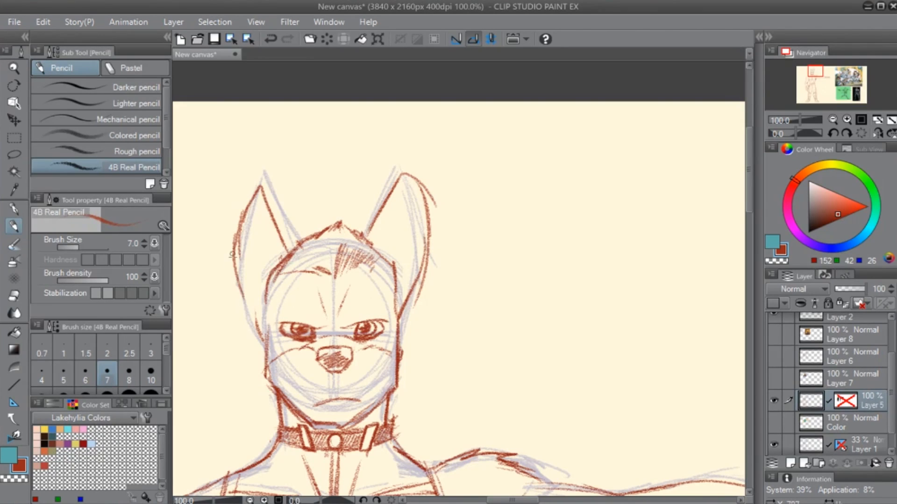
left_click_drag(234, 252, 262, 339)
left_click_drag(246, 303, 264, 343)
mouse_move(252, 313)
left_mouse_down()
mouse_move(246, 207)
mouse_move(267, 252)
left_mouse_up()
left_click_drag(263, 205, 266, 300)
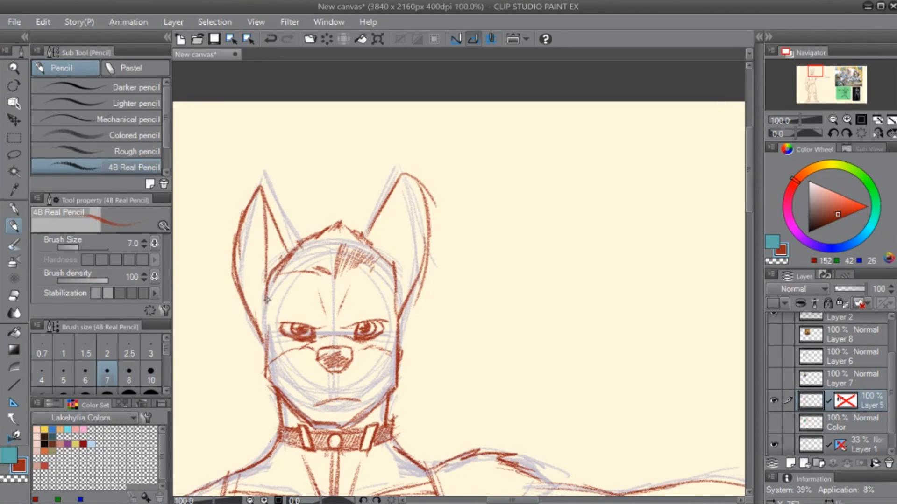
- Add the inner fold line to the ear on the outstretched-arm side, erase its rounded outer edge and redraw a pointed tip
left_click_drag(401, 194, 400, 294)
key("e")
mouse_move(410, 175)
left_mouse_down()
mouse_move(430, 206)
mouse_move(374, 229)
mouse_move(404, 190)
mouse_move(424, 223)
left_mouse_up()
key("p")
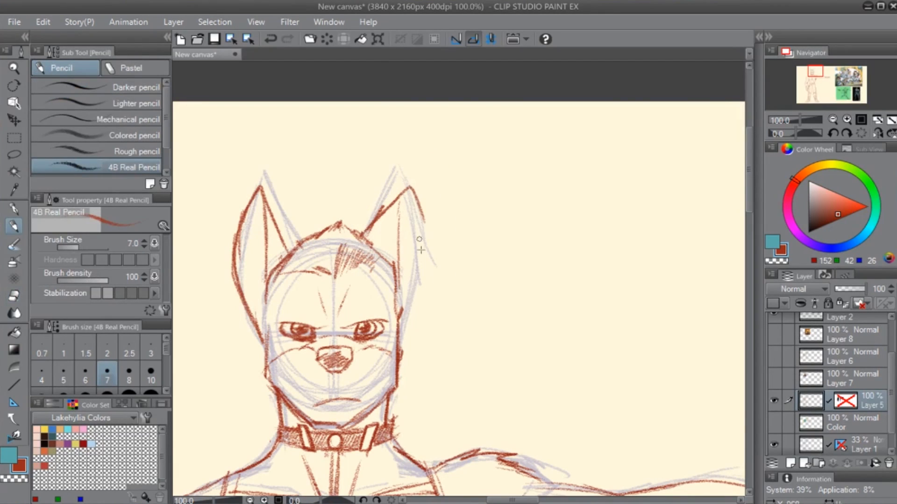
- Try a wider furry cheek outline below the ear on the lowered-arm side, and undo it
key("e")
mouse_move(268, 368)
left_mouse_down()
mouse_move(255, 310)
mouse_move(247, 312)
mouse_move(250, 351)
left_mouse_up()
key("p")
mouse_move(245, 301)
left_mouse_down()
mouse_move(251, 357)
mouse_move(269, 390)
left_mouse_up()
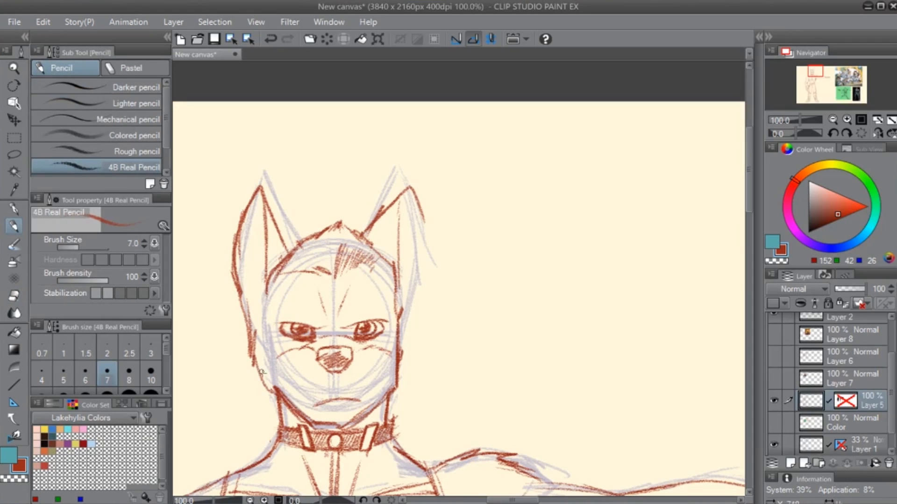
key("ctrl+z")
key("ctrl+z")
key("ctrl+z")
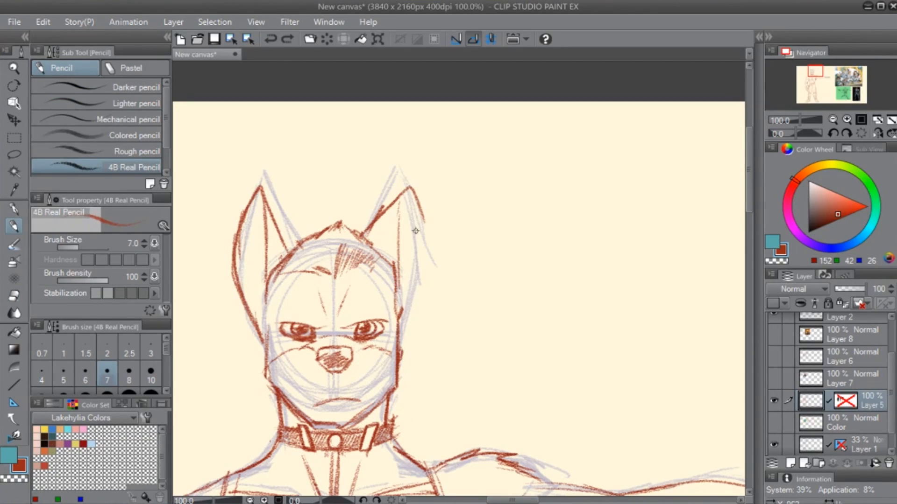
- Redraw the outer edge of the ear on the outstretched-arm side down to the head and strengthen its inner fold line
left_click_drag(415, 204, 392, 329)
mouse_move(423, 229)
left_mouse_down()
mouse_move(400, 317)
mouse_move(416, 189)
mouse_move(398, 279)
left_mouse_up()
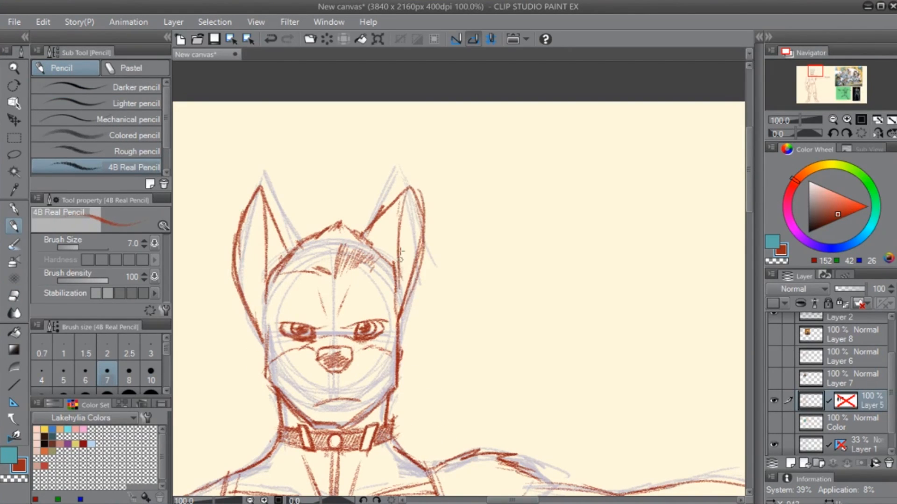
left_click_drag(402, 210, 395, 271)
key("e")
key("p")
- Try hatching the inside of the ear on the lowered-arm side, and undo the hatching
left_click_drag(246, 206, 238, 280)
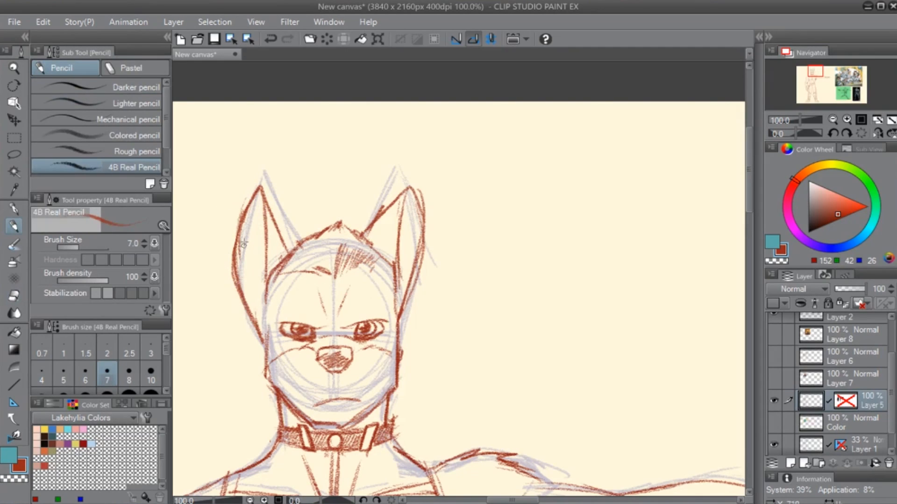
mouse_move(247, 226)
left_mouse_down()
mouse_move(257, 320)
mouse_move(250, 215)
mouse_move(259, 195)
mouse_move(264, 273)
left_mouse_up()
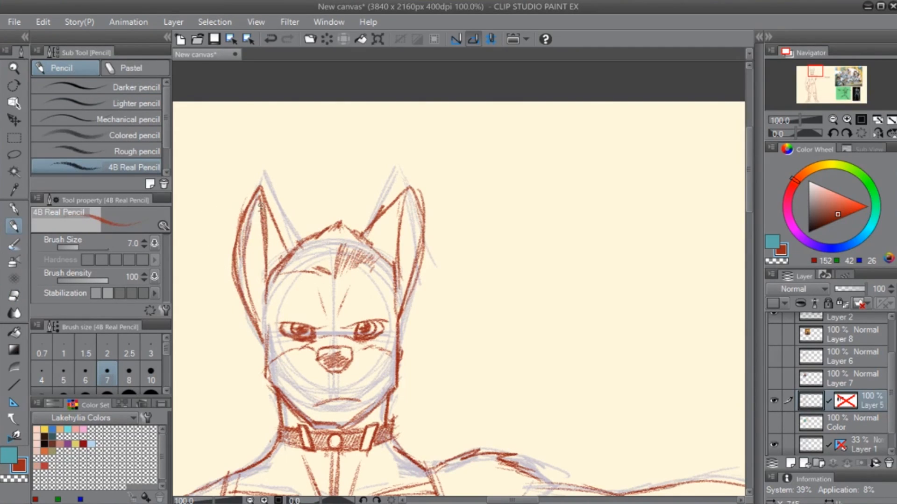
left_click_drag(257, 195, 254, 306)
mouse_move(257, 215)
left_mouse_down()
mouse_move(258, 317)
mouse_move(262, 254)
left_mouse_up()
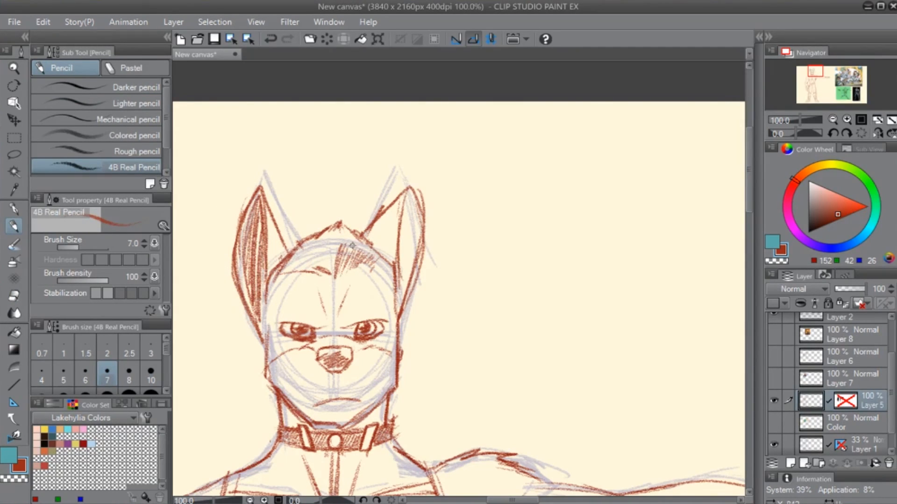
key("ctrl+z")
- Erase the curved muzzle lines running outward across the cheeks from both sides of the nose
left_click_drag(419, 385, 416, 296)
key("e")
mouse_move(401, 258)
left_mouse_down()
mouse_move(396, 274)
mouse_move(369, 261)
mouse_move(263, 270)
mouse_move(289, 273)
left_mouse_up()
key("p")
key("e")
key("p")
scroll(331, 302, "up", 2)
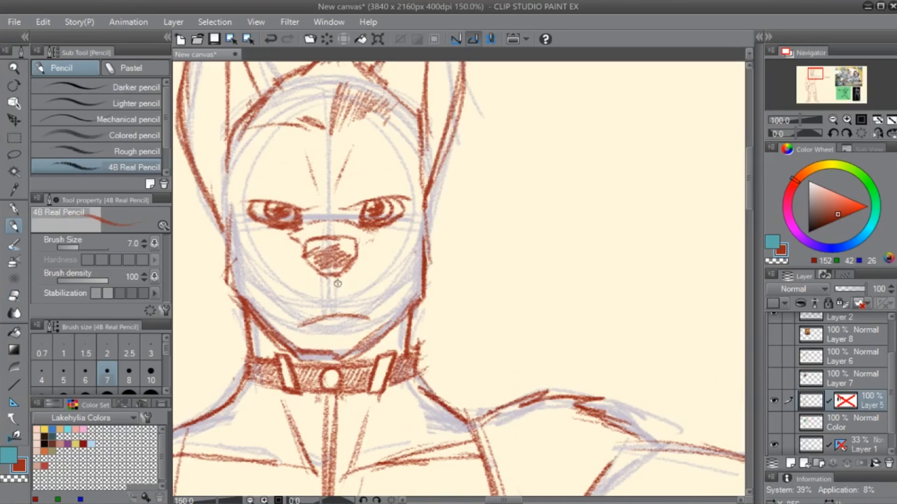
- Redraw the curved muzzle lines from both sides of the nose out toward the cheeks
left_click_drag(391, 232, 334, 279)
mouse_move(484, 236)
left_mouse_down()
mouse_move(507, 250)
mouse_move(521, 279)
left_mouse_up()
mouse_move(518, 223)
left_mouse_down()
mouse_move(474, 352)
mouse_move(461, 302)
mouse_move(476, 329)
left_mouse_up()
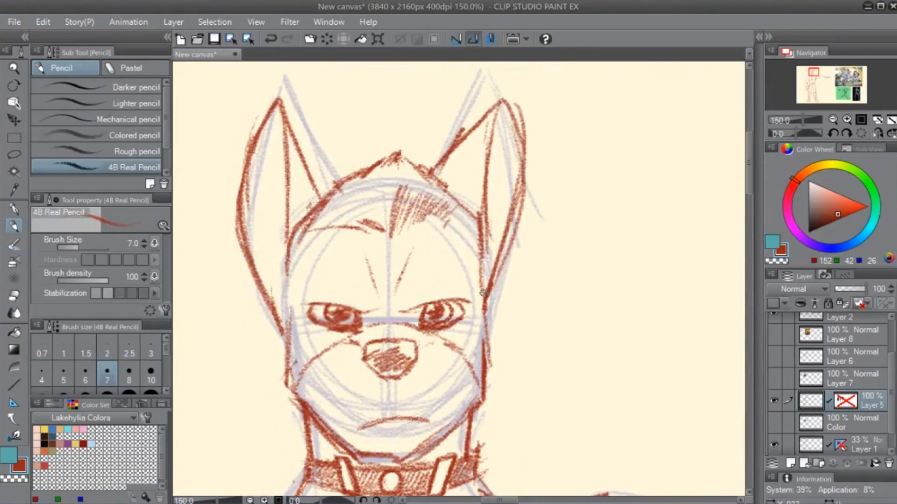
- Sketch the brow line on the outstretched-arm side and strengthen that side's head outline from the ear base down to the jaw
left_click_drag(397, 236, 476, 231)
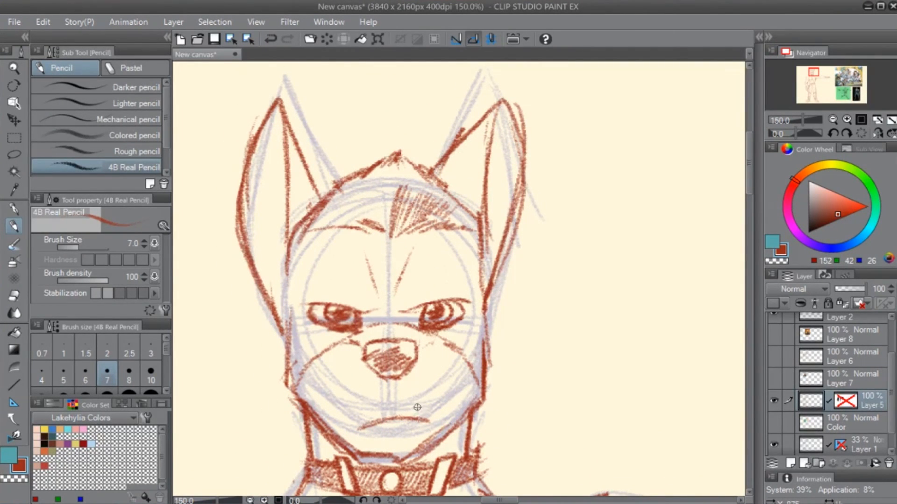
left_click_drag(514, 211, 555, 202)
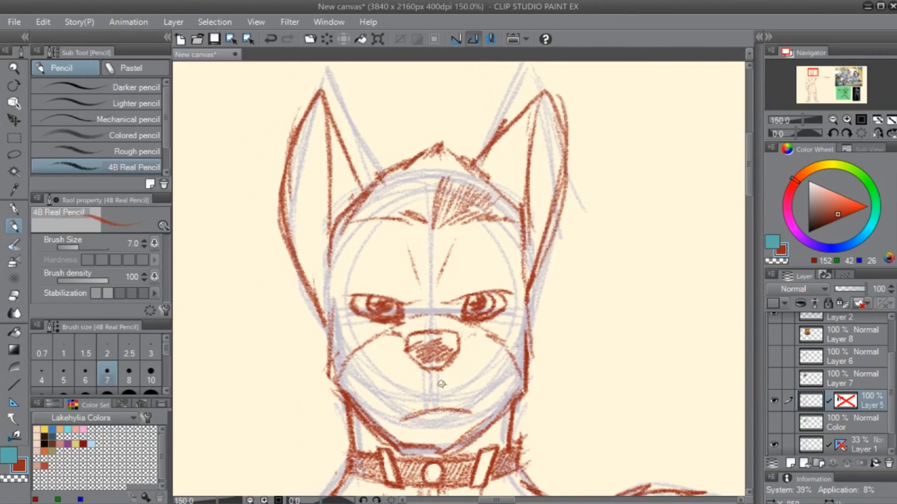
left_click_drag(438, 408, 438, 359)
key("e")
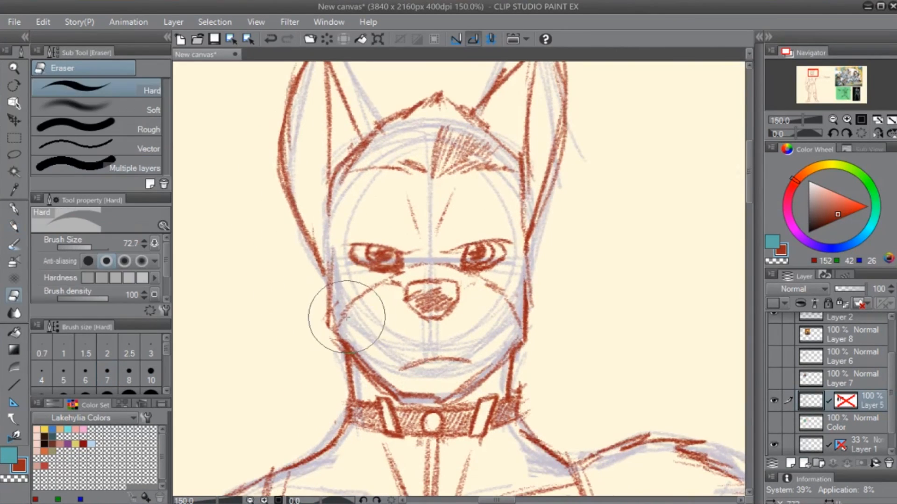
key("p")
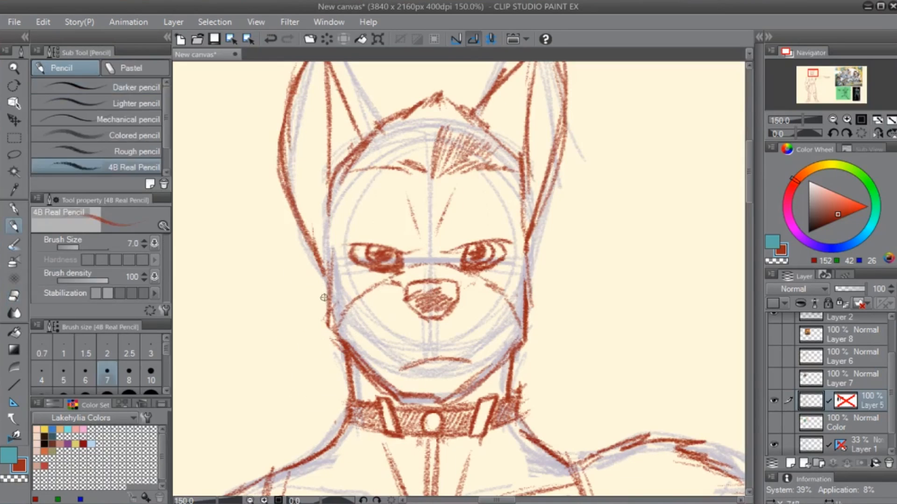
key("e")
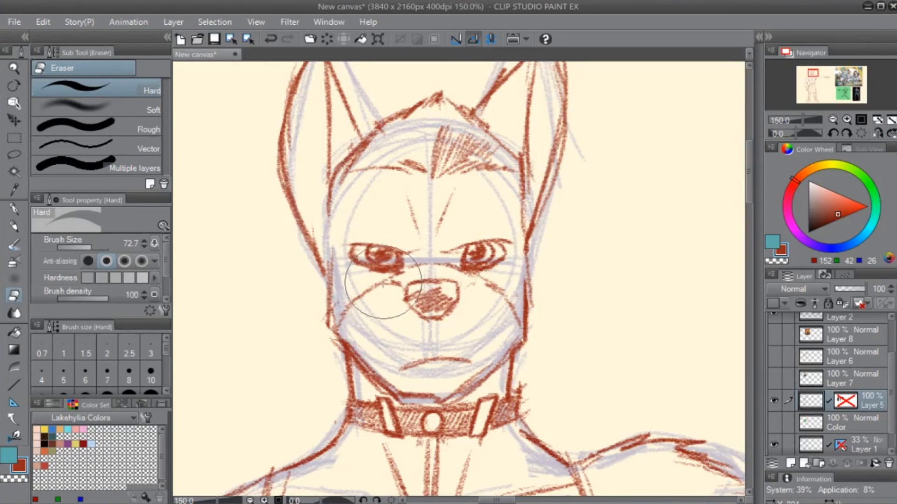
key("p")
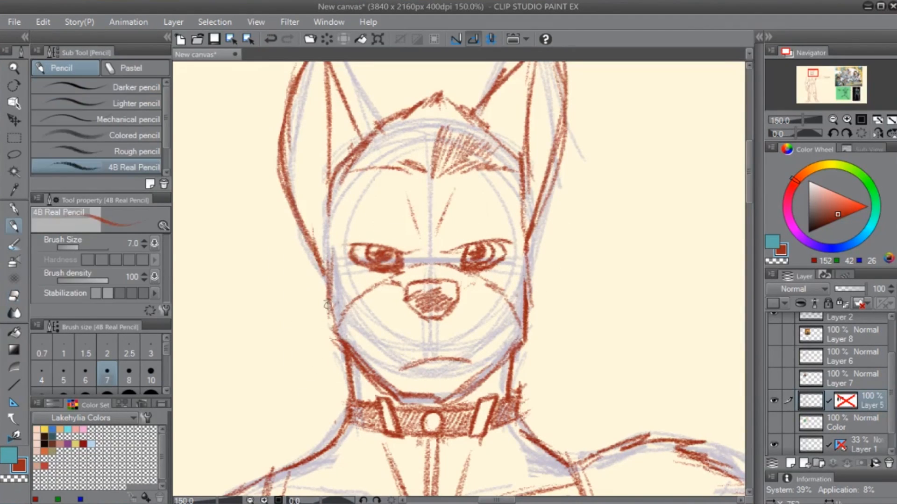
left_click_drag(554, 294, 515, 348)
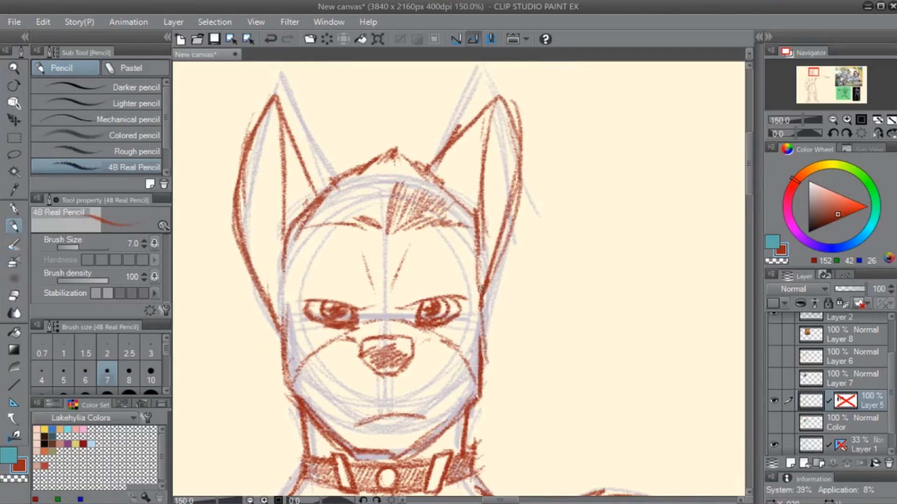
left_click_drag(481, 289, 475, 398)
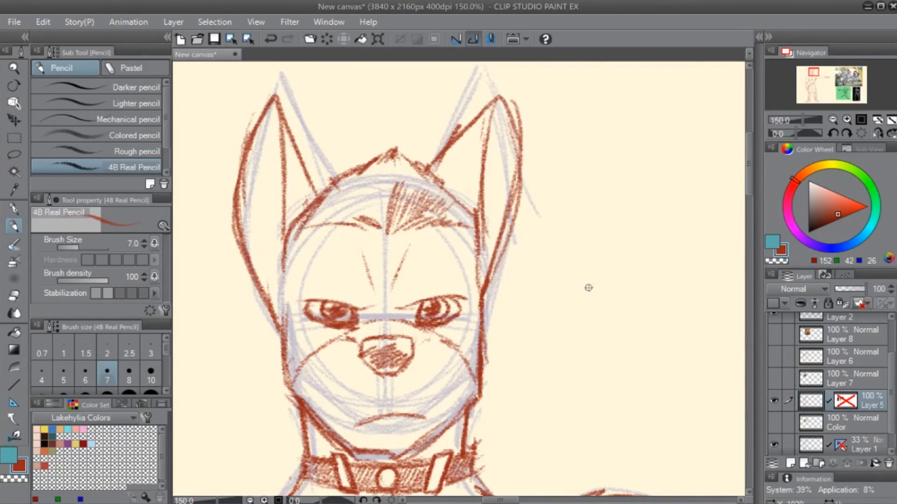
- Re-enable the layer mask on Layer 5
left_click(848, 402, "shift")
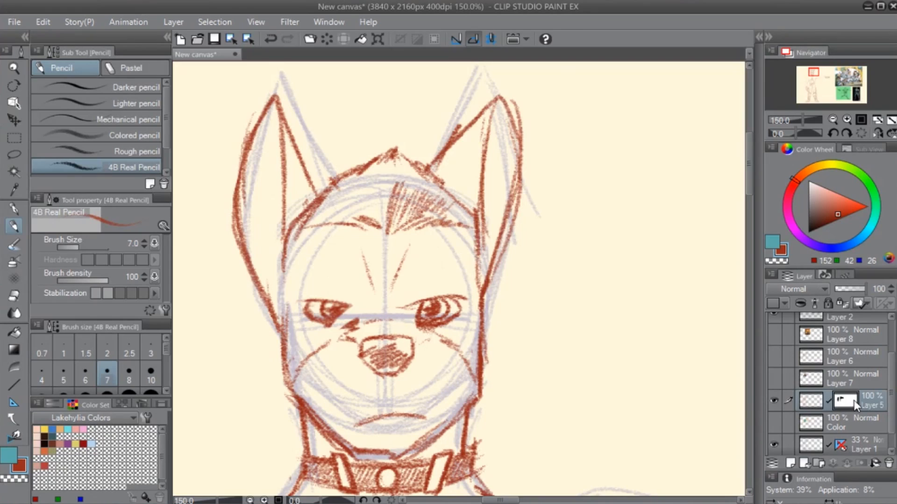
- Check the dog photo reference on Layer 7, and disable the layer mask on Layer 5
key("e")
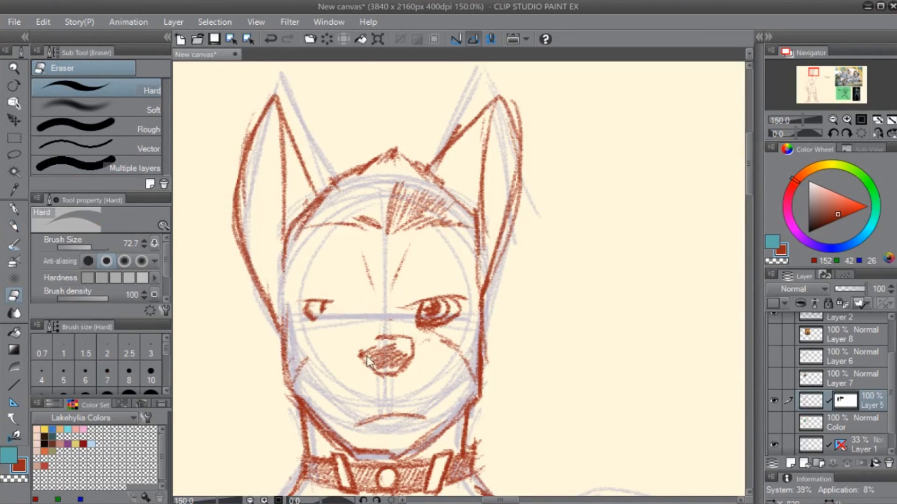
left_click(775, 401)
left_click(776, 399)
left_click(774, 379)
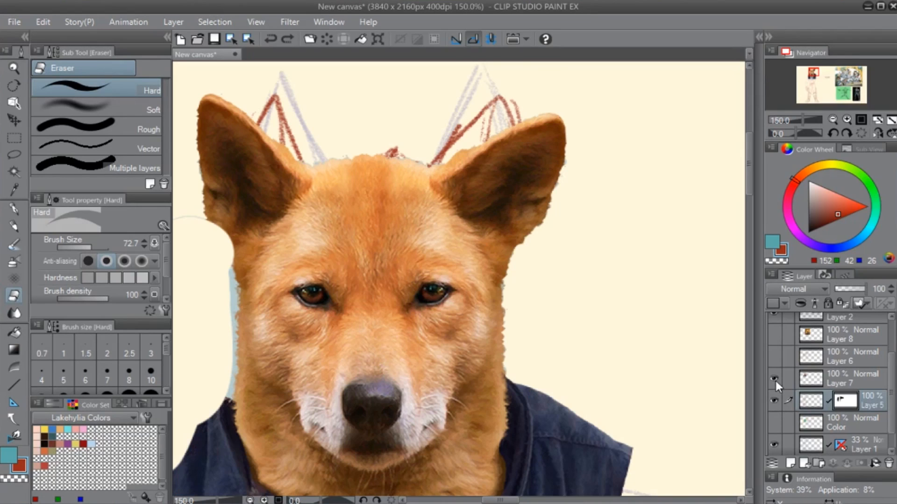
left_click(773, 380)
left_click(845, 406, "shift")
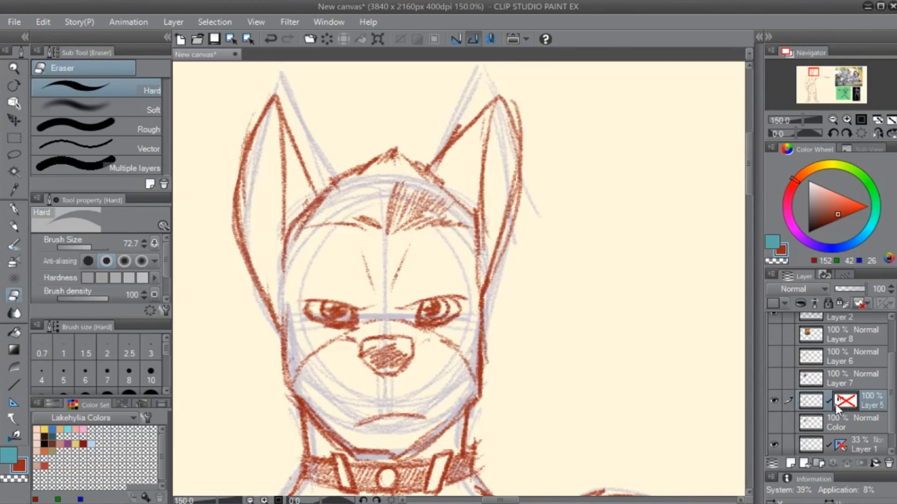
- Erase the curved cheek line between the nose and the left jaw on Layer 5, keeping the jaw outline
left_click_drag(386, 397, 457, 354)
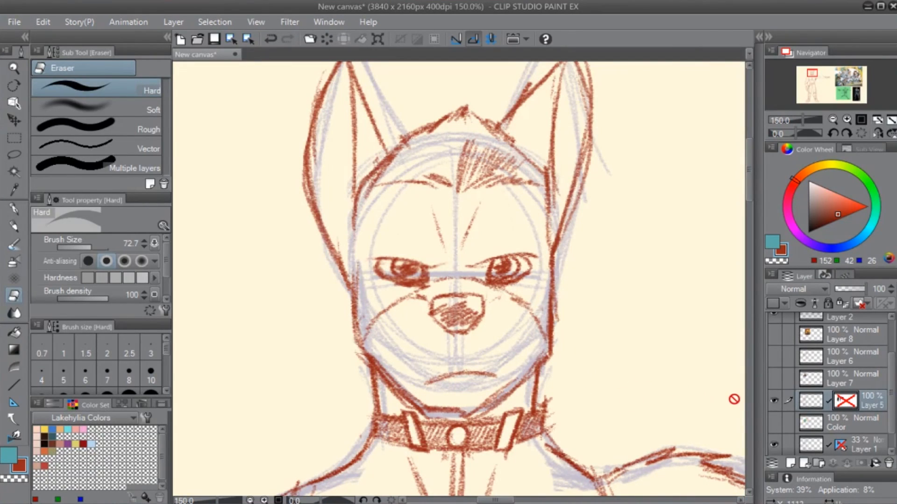
key("p")
left_click(812, 382)
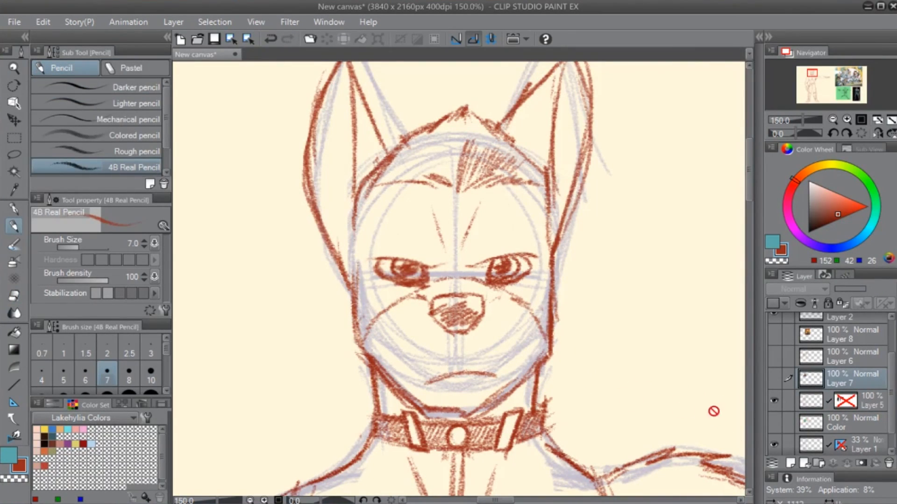
left_click(841, 408)
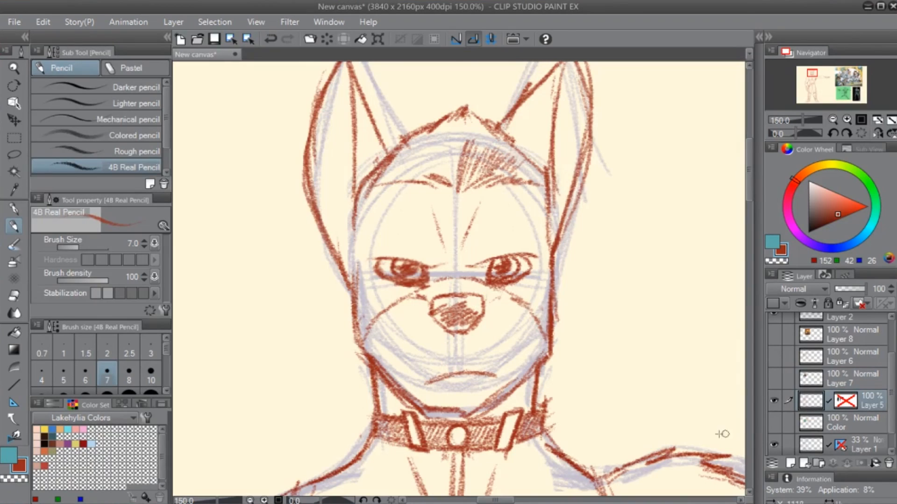
key("e")
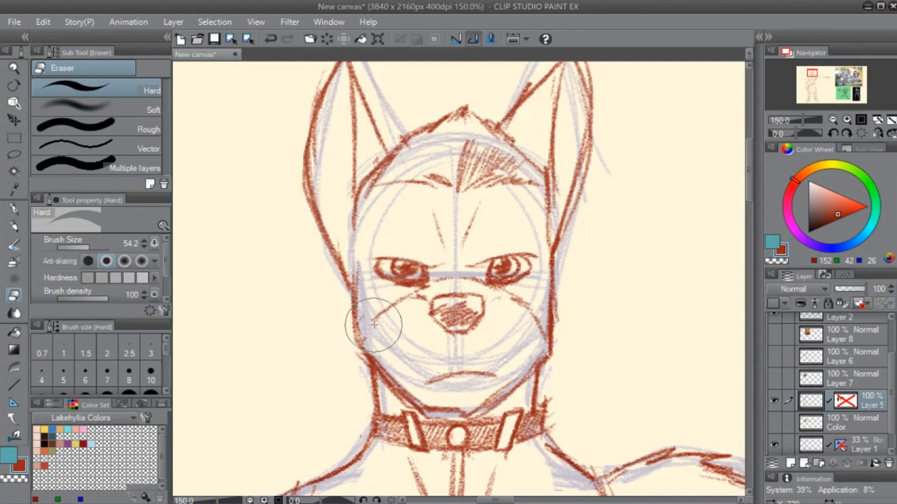
key("p")
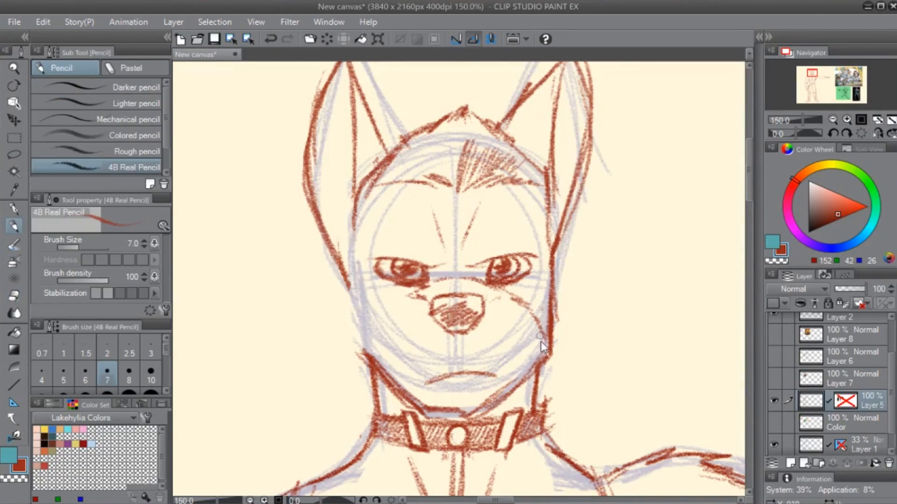
key("ctrl+z")
key("e")
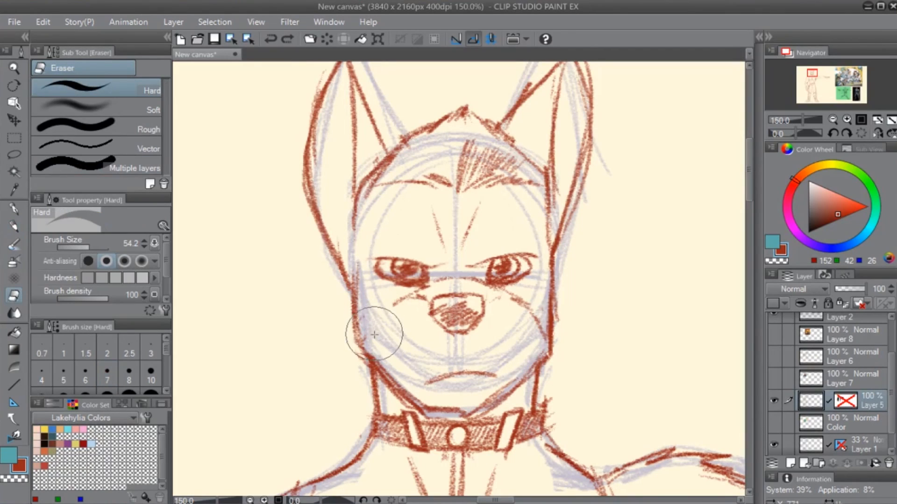
- Redraw the muzzle sides as near-vertical 4B Real Pencil strokes beside the nose, erasing the curved line on the right
key("p")
left_click_drag(400, 300, 393, 327)
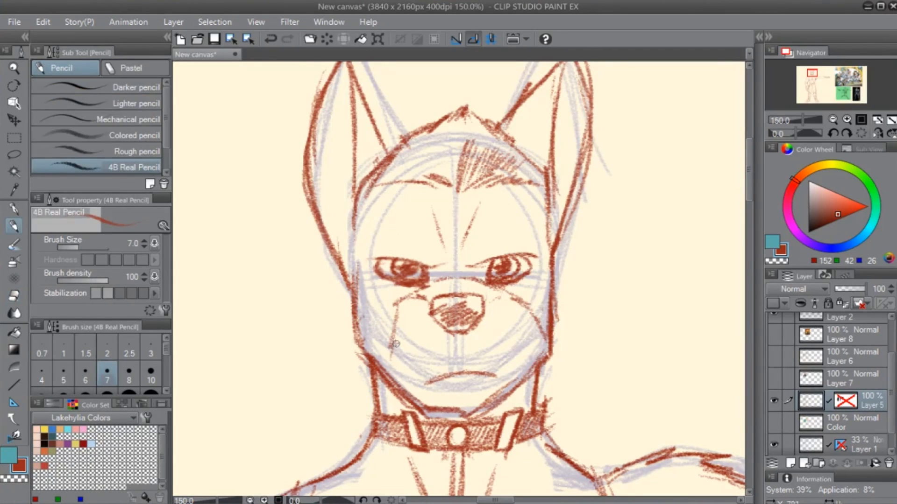
key("e")
key("p")
left_click_drag(507, 300, 518, 366)
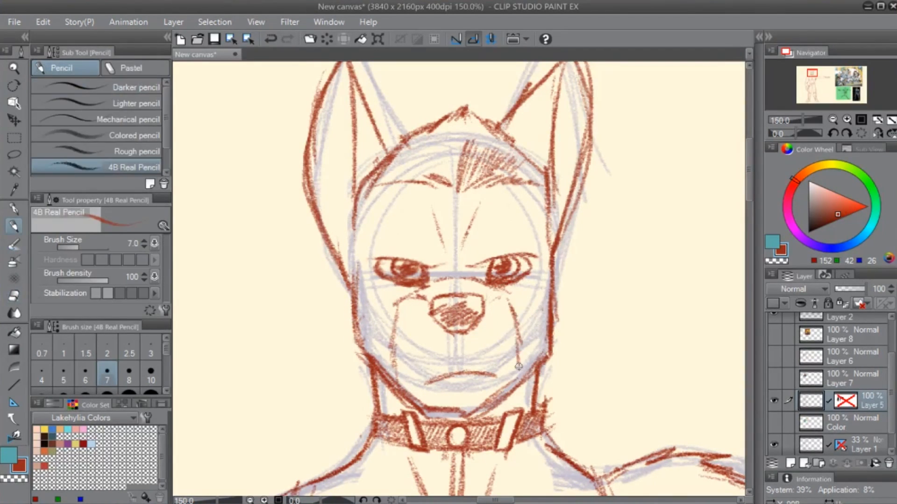
- Strengthen the right edge of the face and hatch shading strokes under both sides of the jaw
mouse_move(587, 309)
left_mouse_down()
mouse_move(567, 390)
mouse_move(542, 306)
left_mouse_up()
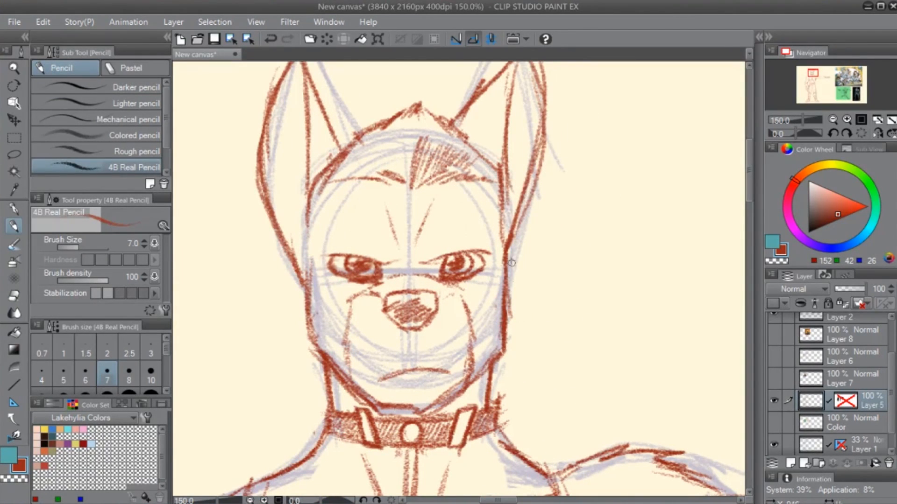
left_click_drag(511, 262, 507, 331)
left_click_drag(477, 382, 442, 417)
mouse_move(489, 375)
left_mouse_down()
mouse_move(444, 416)
mouse_move(454, 409)
left_mouse_up()
left_click_drag(493, 378, 464, 405)
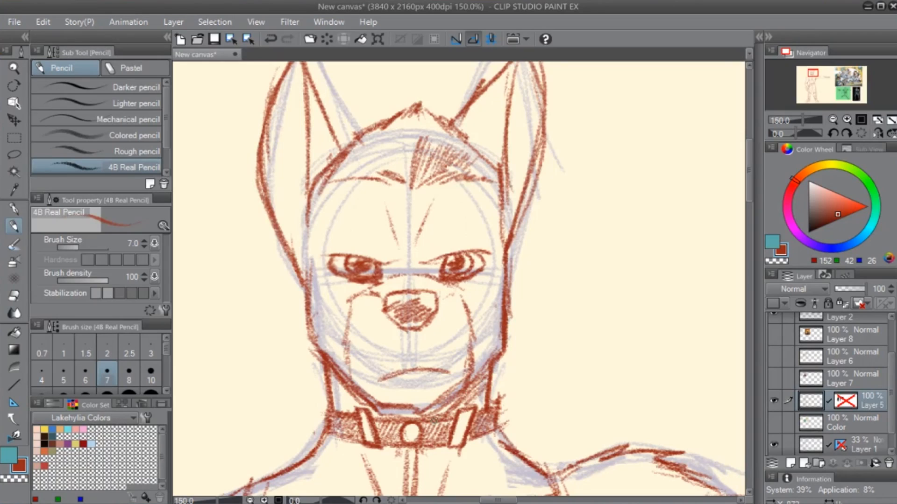
left_click_drag(331, 374, 348, 401)
left_click_drag(655, 339, 647, 341)
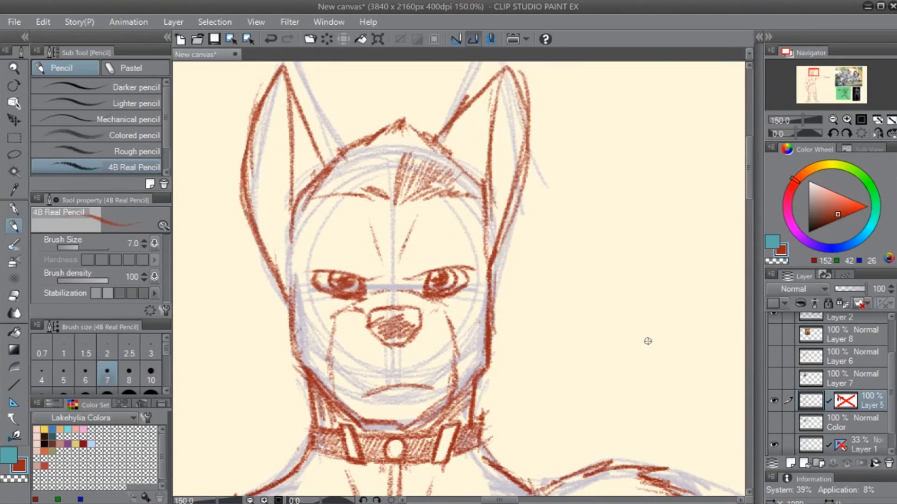
- Re-enable Layer 5's mask and paint on it with the G-pen to reveal the hidden parts of the left eye and muzzle
left_click_drag(519, 349, 502, 321)
left_click(841, 400, "shift")
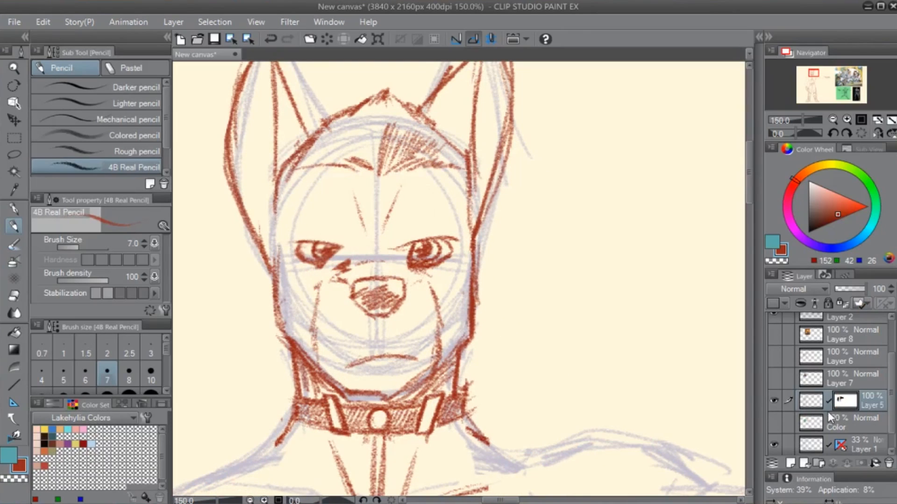
key("c")
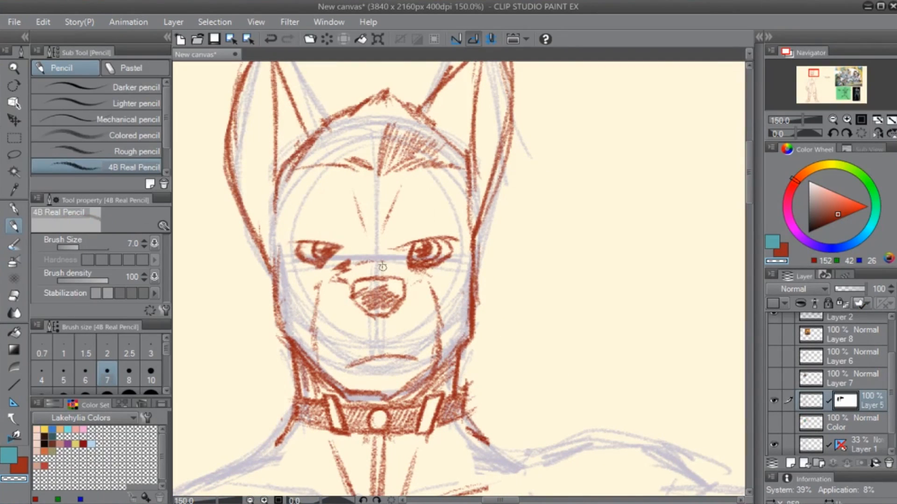
key("e")
key("p")
key("p")
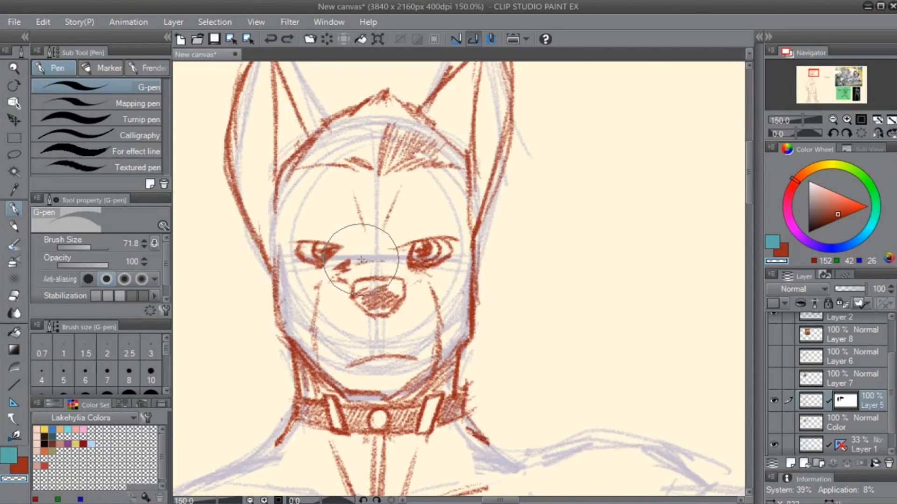
key("c")
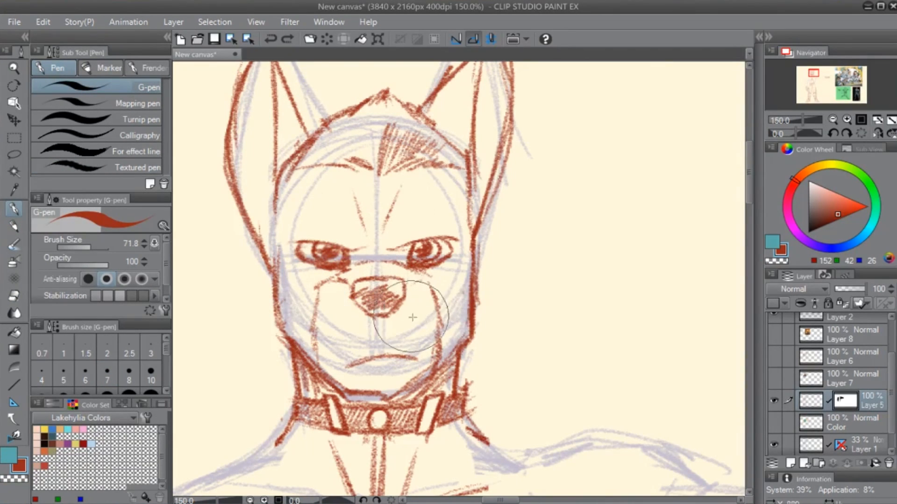
- Mask out the hair peak, forehead hair and upper head outline on Layer 5 with the transparent G-pen
key("c")
scroll(336, 196, "up", 3)
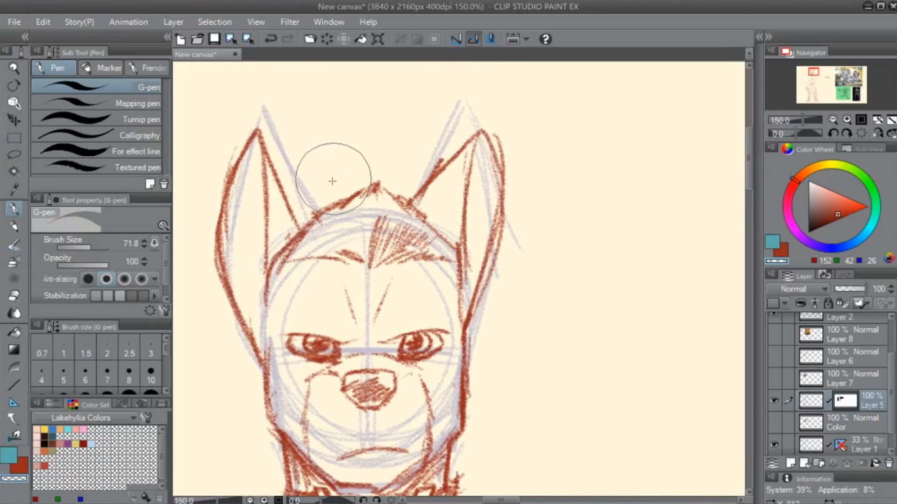
mouse_move(332, 182)
left_mouse_down()
mouse_move(322, 224)
mouse_move(350, 248)
mouse_move(428, 230)
mouse_move(434, 256)
left_mouse_up()
left_click_drag(342, 309, 450, 302)
mouse_move(391, 263)
left_mouse_down()
mouse_move(413, 220)
mouse_move(377, 284)
mouse_move(417, 243)
left_mouse_up()
mouse_move(564, 271)
left_mouse_down()
mouse_move(576, 313)
mouse_move(560, 251)
mouse_move(467, 231)
left_mouse_up()
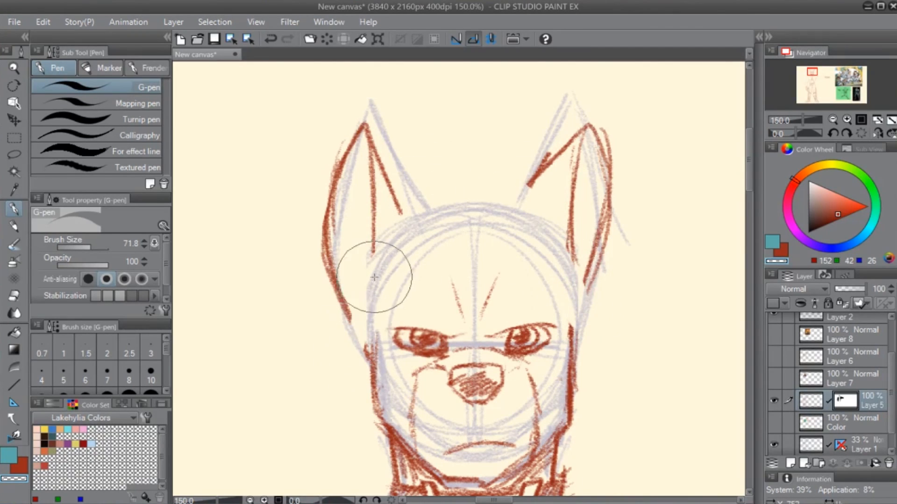
left_click_drag(422, 368, 363, 300)
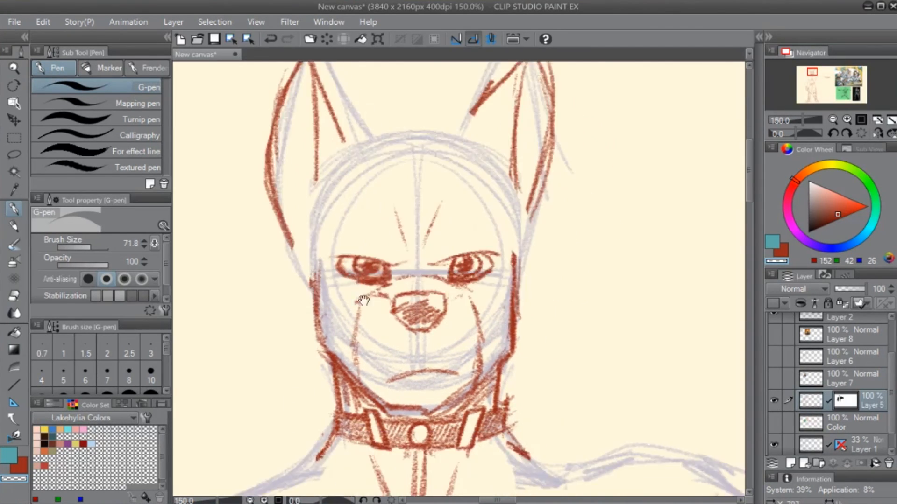
- Rename Layer 6 as Jacket and add a new layer named Wasteland above it
left_click(817, 379)
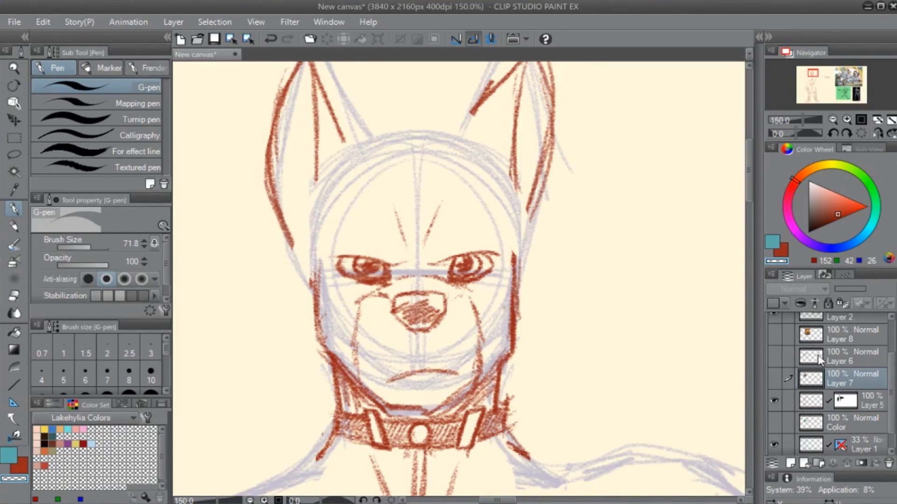
left_click(817, 355)
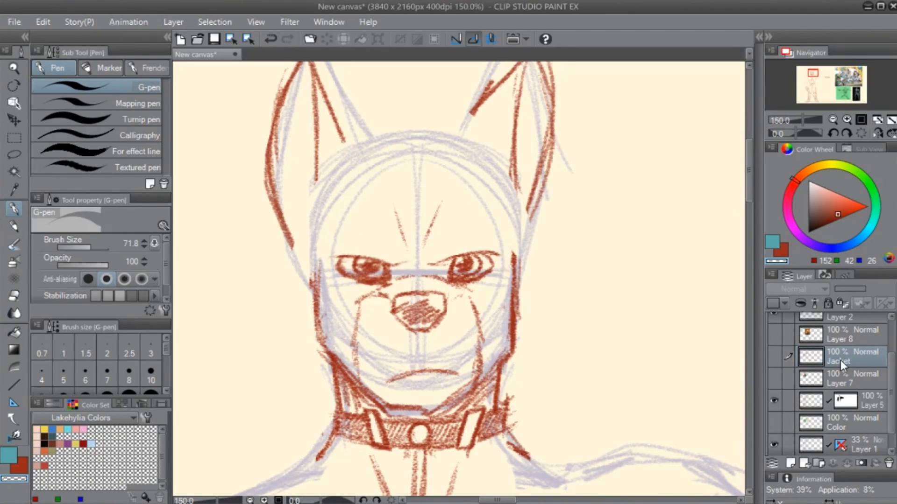
key("ctrl+shift+n")
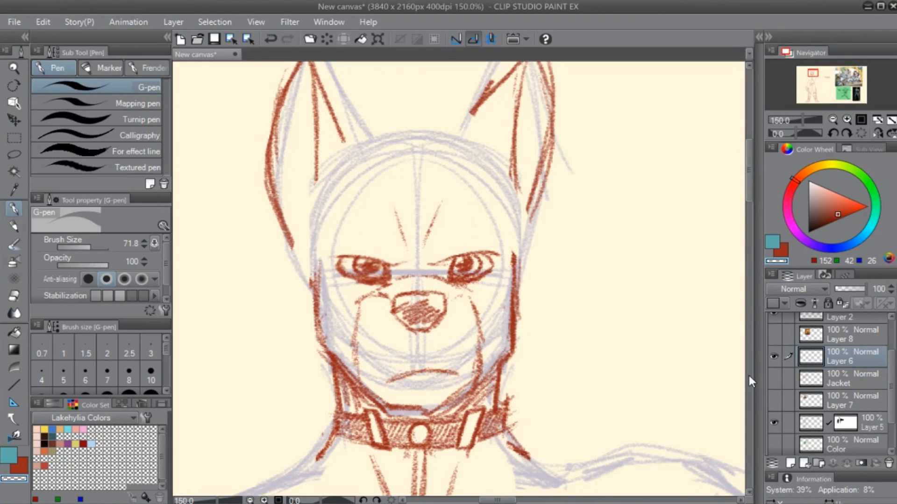
type("Wasteland")
key("Return")
- Try sketching a side-swept fringe across the forehead on the Wasteland layer with the 4B Real Pencil
key("p")
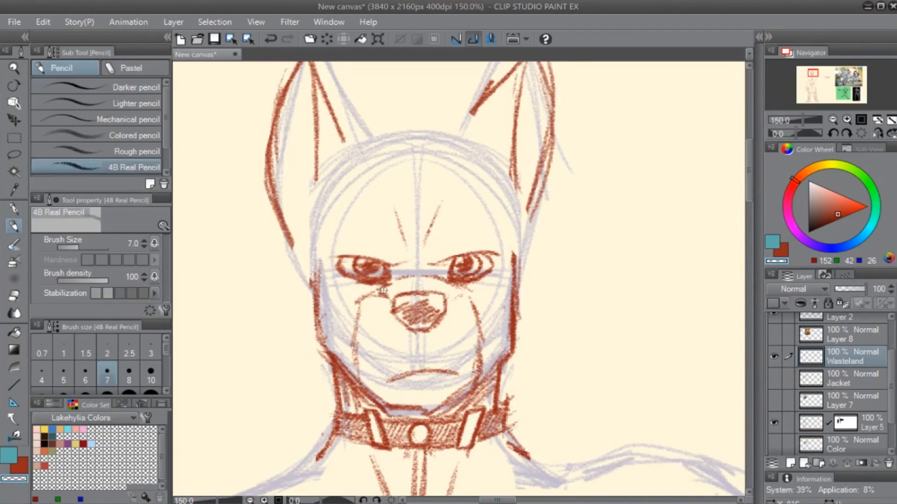
left_click_drag(407, 236, 424, 286)
key("c")
key("x")
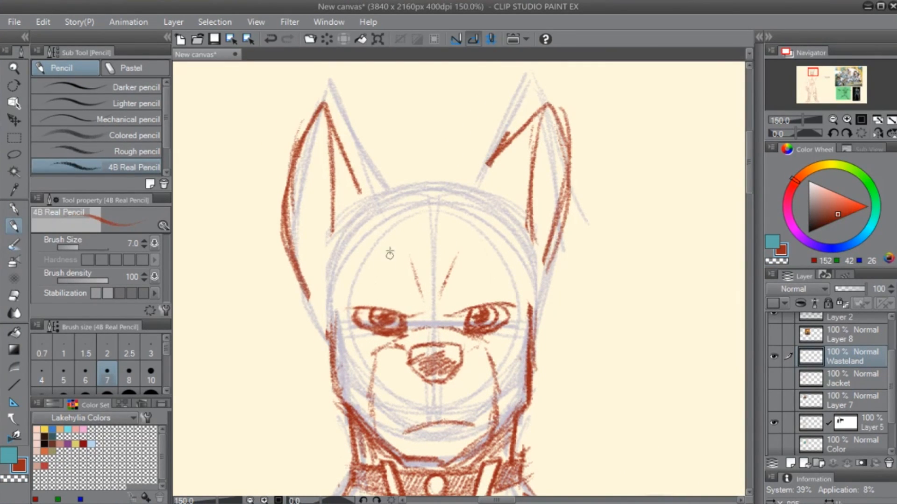
left_click_drag(420, 227, 470, 273)
left_click_drag(445, 234, 472, 275)
left_click_drag(455, 241, 506, 291)
left_click_drag(471, 242, 520, 328)
left_click_drag(502, 228, 520, 327)
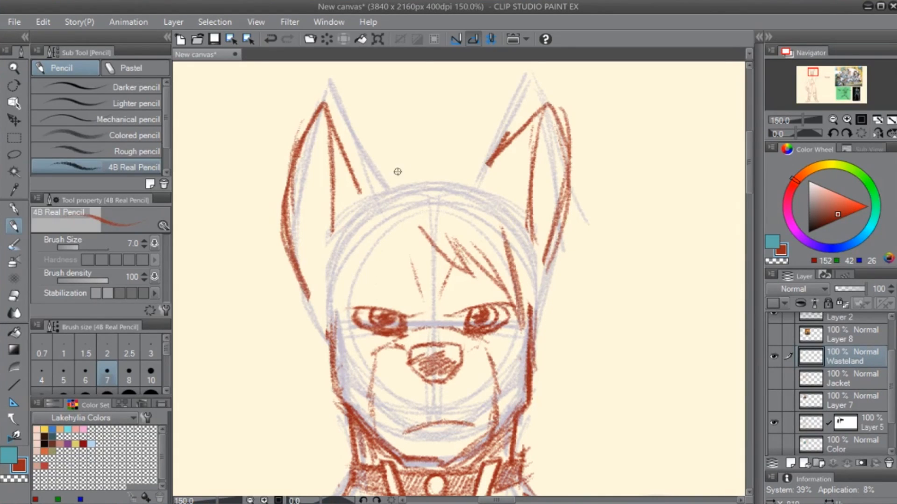
- Sketch the hair outline over the top of the head and down past the right cheek with long strands
mouse_move(402, 177)
left_mouse_down()
mouse_move(443, 163)
mouse_move(490, 178)
mouse_move(531, 231)
mouse_move(563, 362)
left_mouse_up()
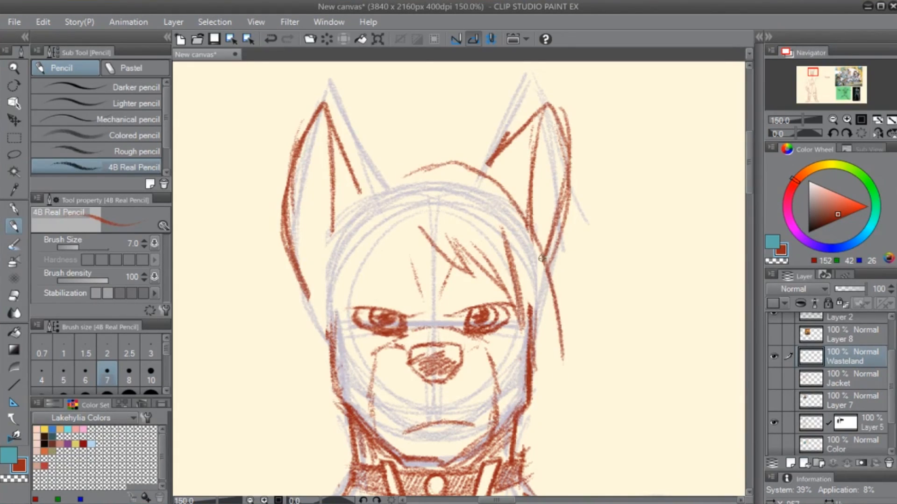
left_click_drag(543, 252, 557, 349)
left_click_drag(540, 272, 535, 388)
left_click_drag(529, 292, 535, 362)
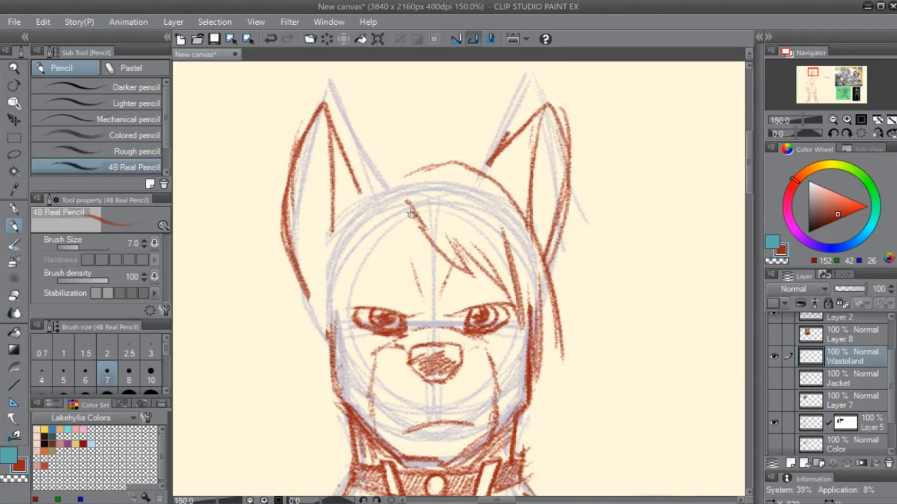
mouse_move(411, 172)
left_mouse_down()
mouse_move(352, 199)
mouse_move(314, 304)
left_mouse_up()
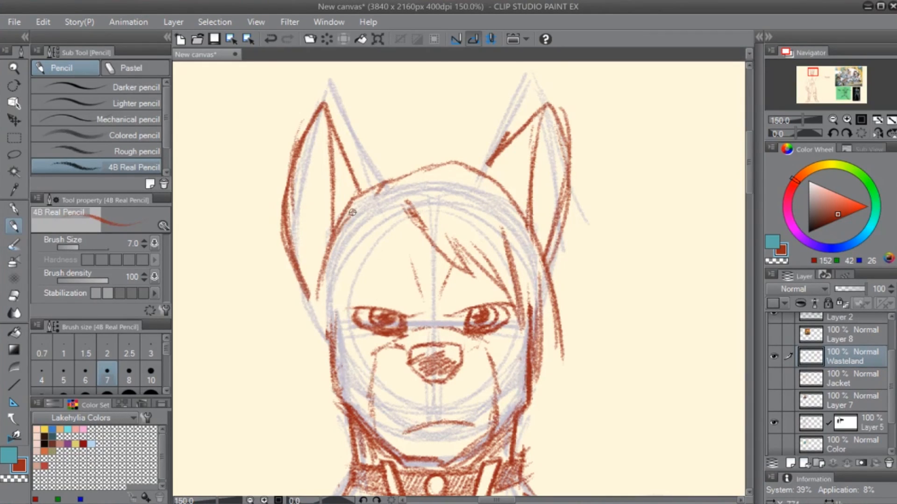
left_click_drag(350, 219, 372, 266)
left_click_drag(396, 201, 368, 260)
left_click_drag(343, 231, 314, 329)
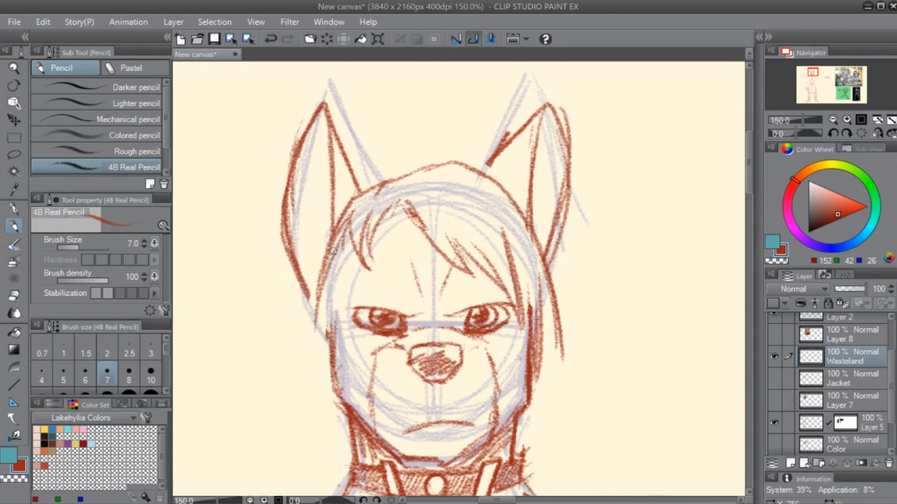
mouse_move(337, 248)
left_mouse_down()
mouse_move(320, 351)
mouse_move(328, 260)
mouse_move(300, 374)
mouse_move(347, 261)
mouse_move(327, 334)
left_mouse_up()
left_click_drag(310, 395, 325, 345)
left_click_drag(464, 396, 420, 348)
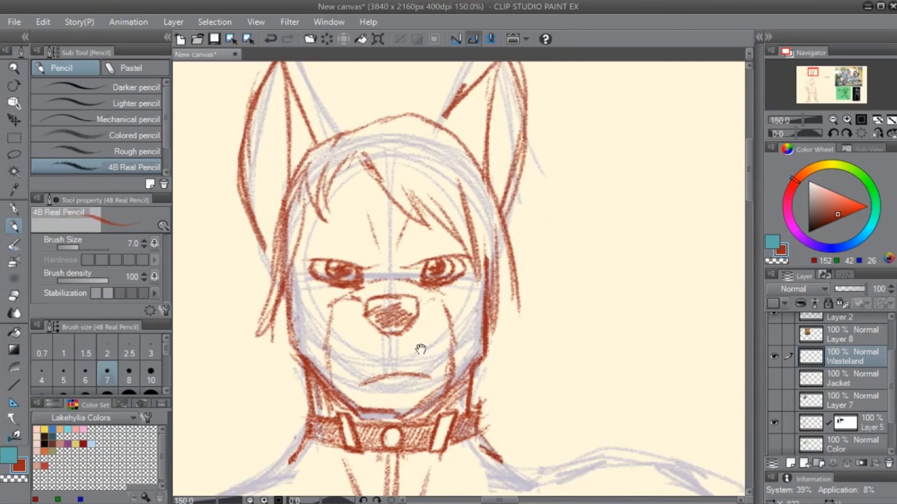
key("ctrl+z")
key("ctrl+z")
key("ctrl+z")
key("ctrl+z")
key("ctrl+z")
key("ctrl+z")
key("ctrl+z")
key("ctrl+z")
key("ctrl+z")
key("ctrl+z")
key("ctrl+z")
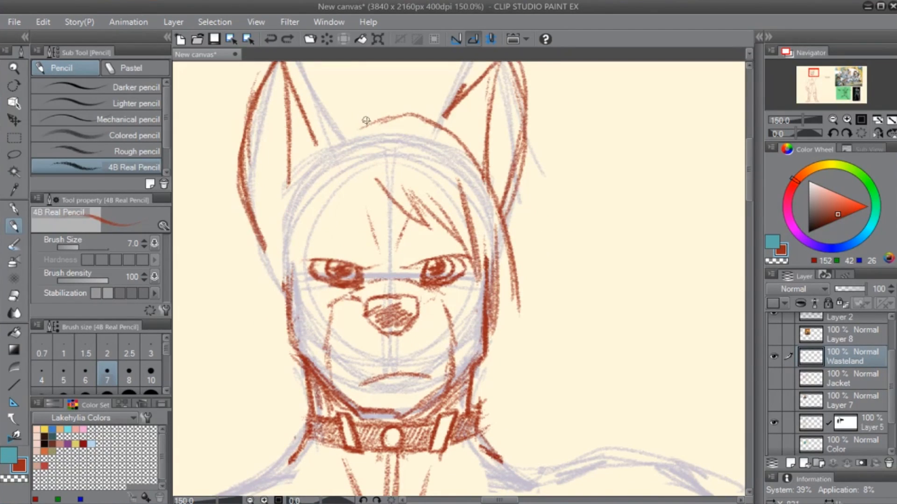
- Extend the hair outline to the left ear, sketch long strands down both sides to the collar, and erase the forehead fringe
mouse_move(366, 121)
left_mouse_down()
mouse_move(321, 143)
mouse_move(334, 138)
mouse_move(322, 158)
mouse_move(360, 193)
mouse_move(381, 195)
left_mouse_up()
left_click_drag(255, 245, 253, 327)
left_click_drag(259, 257, 240, 337)
left_click_drag(258, 293, 263, 379)
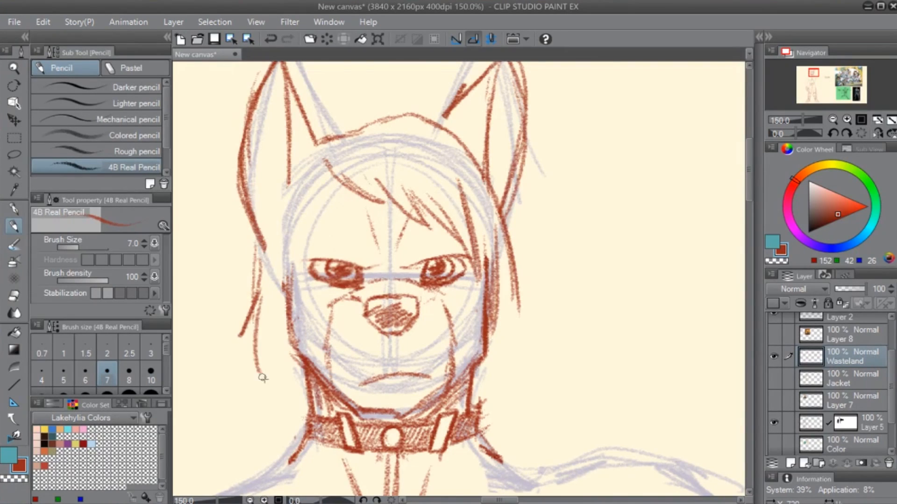
mouse_move(256, 327)
left_mouse_down()
mouse_move(276, 405)
mouse_move(301, 428)
left_mouse_up()
mouse_move(499, 302)
left_mouse_down()
mouse_move(520, 365)
mouse_move(509, 387)
left_mouse_up()
left_click_drag(509, 346, 481, 430)
key("e")
mouse_move(330, 162)
left_mouse_down()
mouse_move(409, 212)
mouse_move(383, 178)
mouse_move(431, 225)
mouse_move(439, 184)
mouse_move(474, 239)
left_mouse_up()
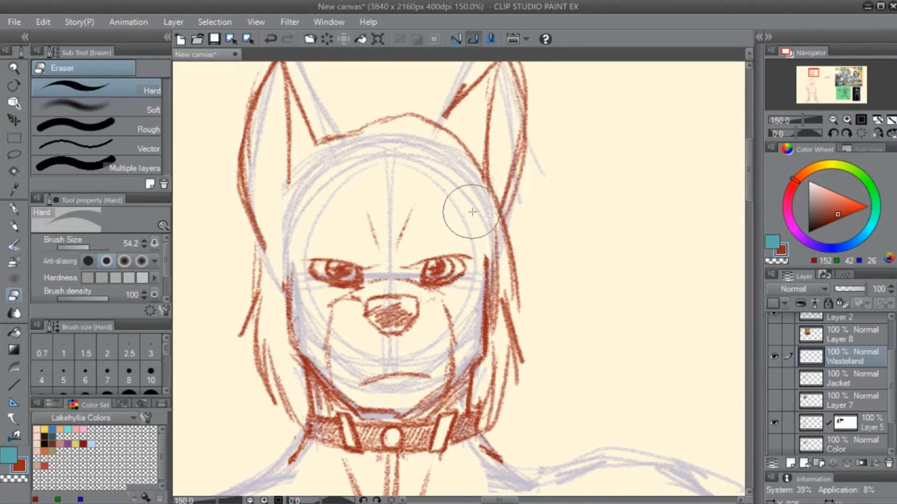
- Try sketching a side-swept fringe with curved tips across the forehead using the 4B Real Pencil
key("p")
mouse_move(325, 162)
left_mouse_down()
mouse_move(311, 201)
mouse_move(340, 227)
left_mouse_up()
mouse_move(388, 201)
left_mouse_down()
mouse_move(421, 226)
mouse_move(457, 219)
left_mouse_up()
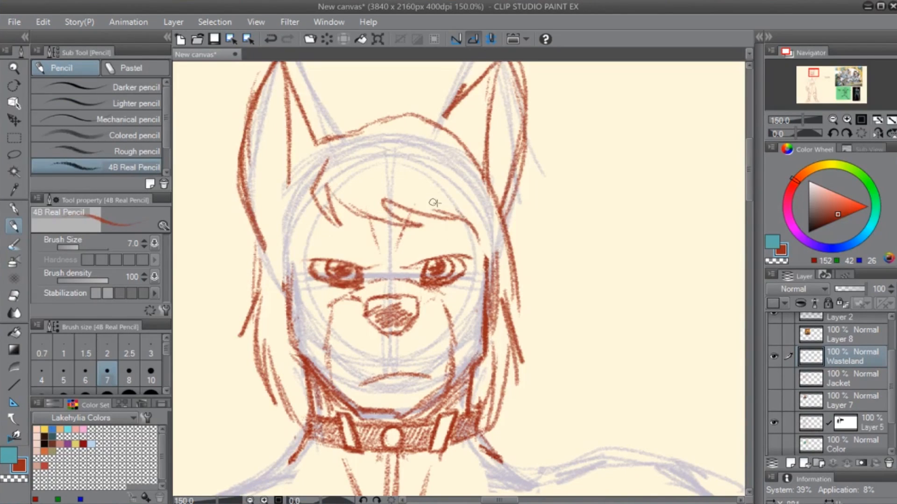
key("ctrl+z")
key("ctrl+z")
key("ctrl+z")
key("ctrl+z")
- Sketch a jagged fringe in separate pointed strands, sweeping across the forehead from the left ear toward the right eye
left_click_drag(521, 247, 455, 287)
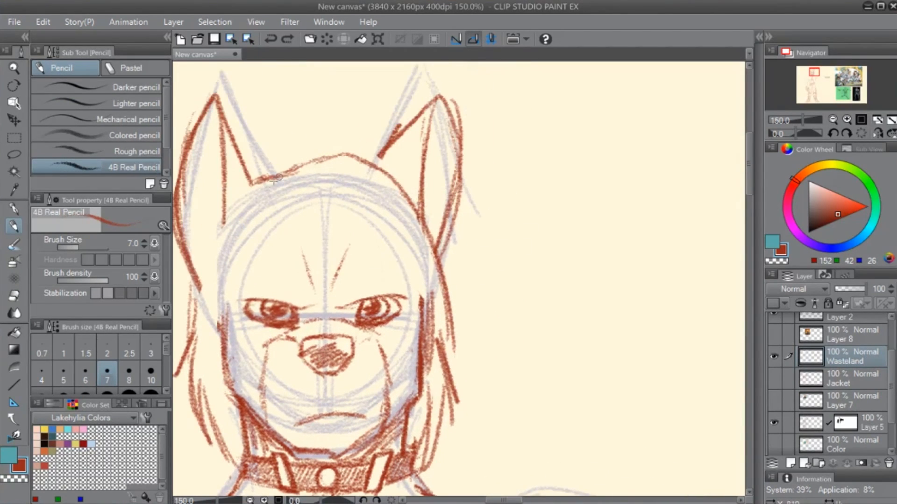
mouse_move(278, 177)
left_mouse_down()
mouse_move(262, 190)
mouse_move(306, 161)
mouse_move(270, 186)
left_mouse_up()
left_click_drag(258, 192, 224, 232)
mouse_move(265, 212)
left_mouse_down()
mouse_move(299, 240)
mouse_move(329, 246)
left_mouse_up()
left_click_drag(303, 216, 372, 240)
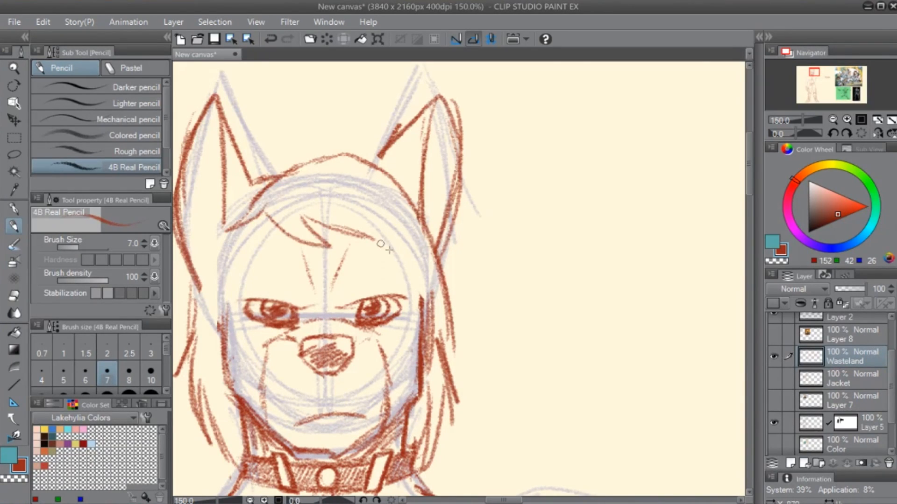
key("ctrl+z")
key("ctrl+z")
key("ctrl+z")
key("ctrl+z")
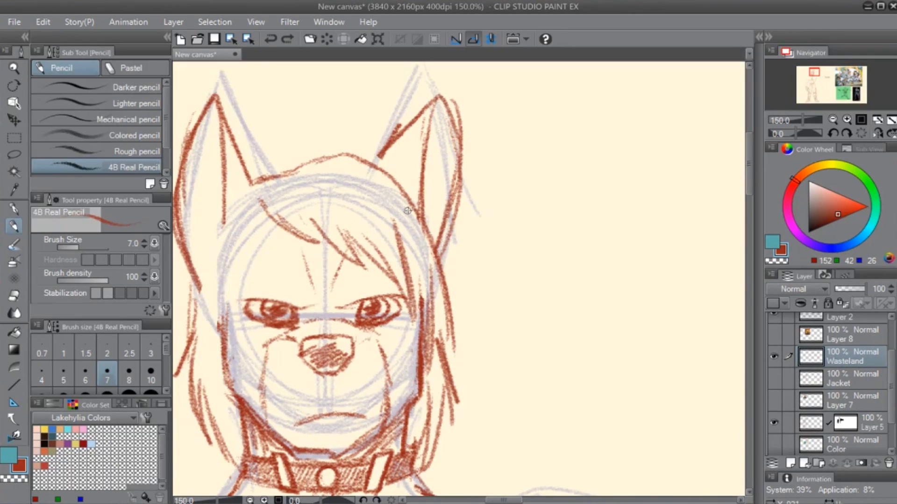
- Erase the hair outline over the top of the head and redraw it with spiky tufts between the ears
key("e")
key("p")
key("e")
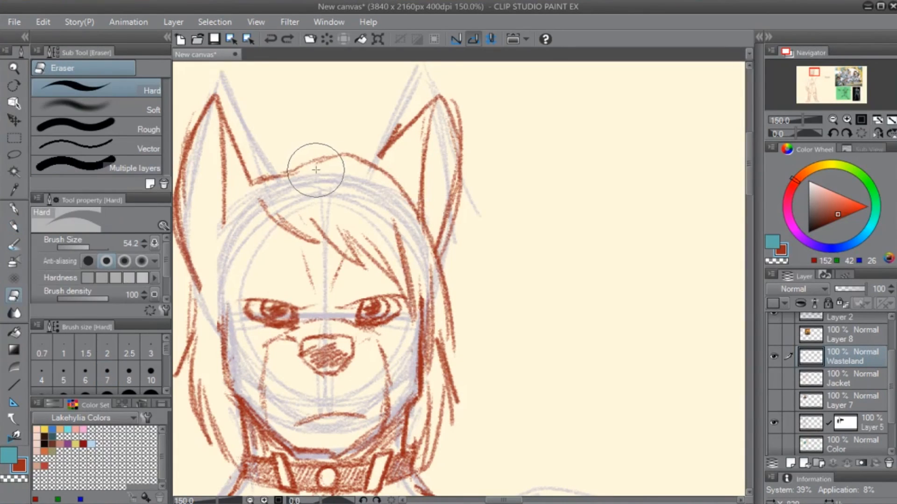
mouse_move(316, 170)
left_mouse_down()
mouse_move(298, 167)
mouse_move(356, 168)
left_mouse_up()
key("p")
mouse_move(271, 175)
left_mouse_down()
mouse_move(327, 130)
mouse_move(294, 171)
left_mouse_up()
left_click_drag(297, 169, 392, 119)
mouse_move(391, 119)
left_mouse_down()
mouse_move(373, 147)
mouse_move(421, 165)
mouse_move(443, 218)
left_mouse_up()
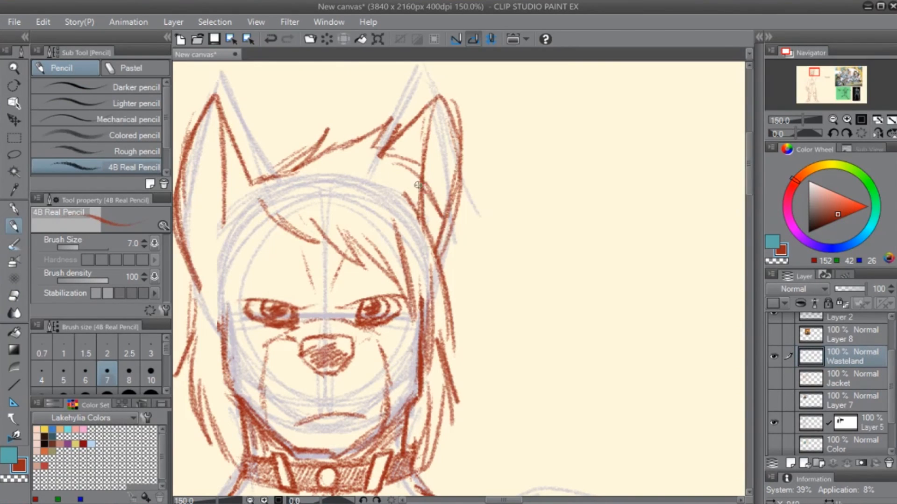
- Try extending the hair outline over the right ear and down past the right cheek
left_click_drag(418, 185, 454, 261)
left_click_drag(437, 213, 449, 327)
key("e")
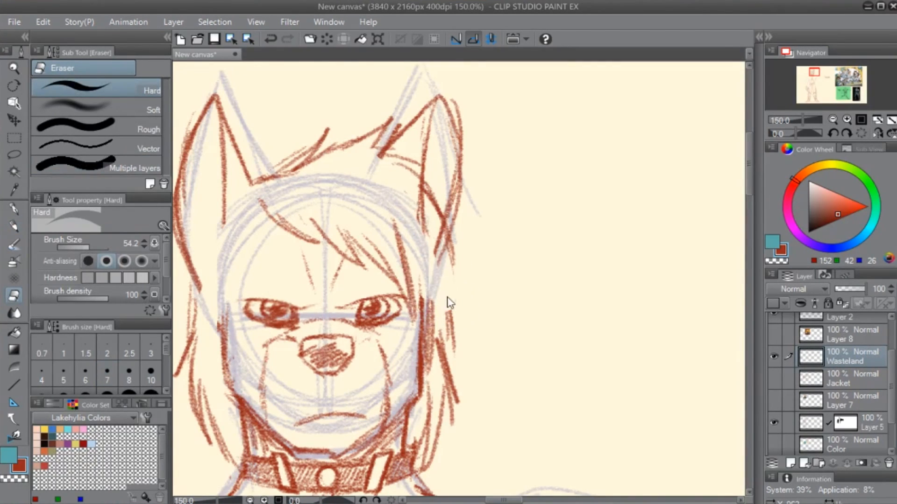
key("ctrl+z")
key("ctrl+z")
key("ctrl+z")
key("ctrl+z")
key("ctrl+z")
key("ctrl+z")
key("ctrl+z")
key("ctrl+z")
- Sketch long hair strands from the left ear and the fringe down the left side of the face
left_click_drag(339, 258, 452, 274)
mouse_move(411, 191)
left_mouse_down()
mouse_move(366, 193)
mouse_move(411, 161)
mouse_move(412, 170)
mouse_move(476, 167)
mouse_move(519, 197)
left_mouse_up()
key("p")
left_click_drag(378, 214, 340, 290)
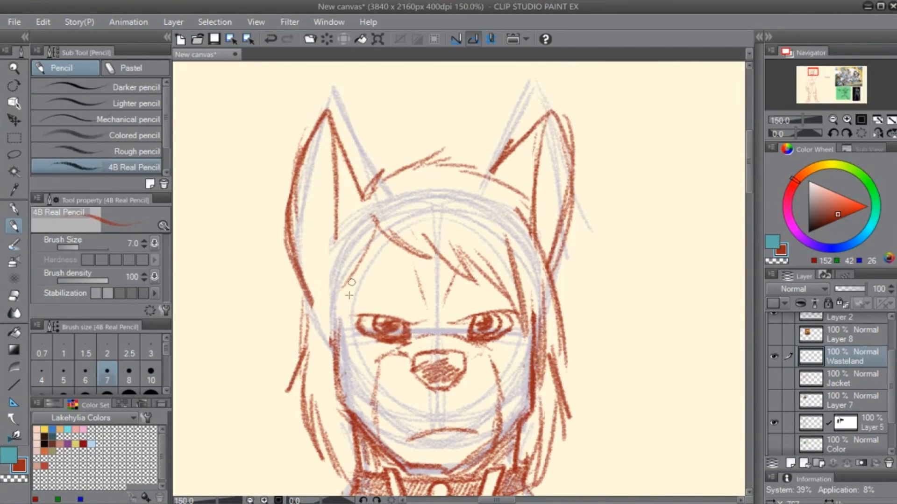
key("ctrl+z")
left_click_drag(365, 198, 312, 345)
mouse_move(328, 250)
left_mouse_down()
mouse_move(316, 370)
mouse_move(327, 370)
left_mouse_up()
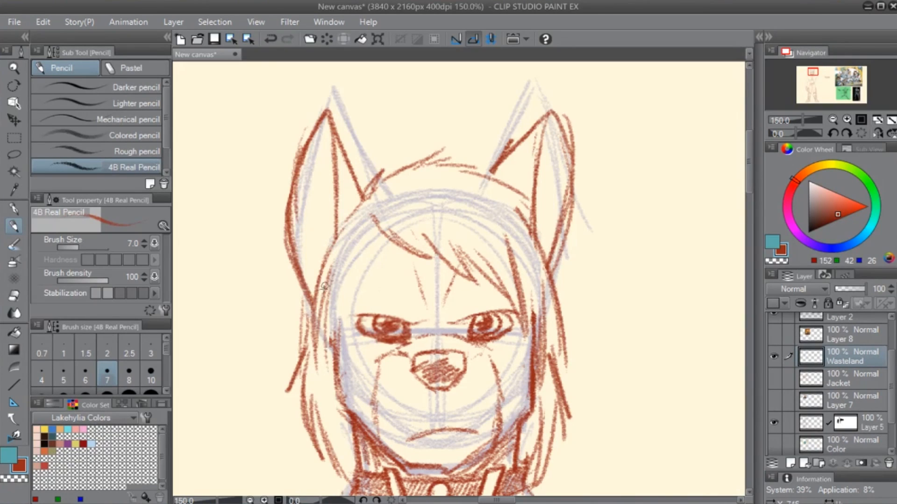
left_click_drag(325, 286, 329, 392)
left_click_drag(380, 228, 333, 393)
left_click_drag(380, 237, 338, 383)
left_click_drag(376, 256, 344, 397)
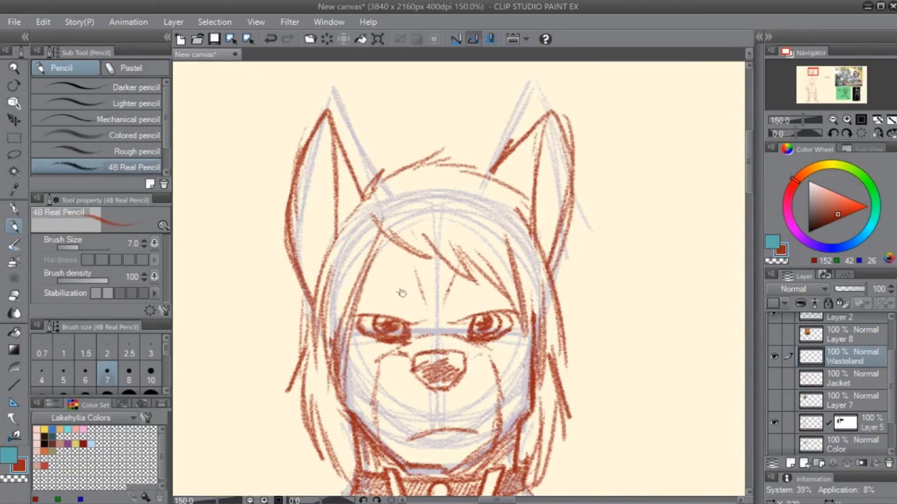
- Erase part of the inner hair strand above the left eye and redraw it as fine strands beside the eye
key("e")
left_click_drag(375, 241, 362, 325)
key("p")
left_click_drag(351, 264, 357, 315)
left_click_drag(352, 266, 355, 322)
- Clean up the hair beside the left cheek and fill it with dense long strands
left_click_drag(427, 406, 406, 304)
key("e")
left_click_drag(313, 197, 308, 274)
key("p")
left_click_drag(311, 179, 299, 277)
left_click_drag(310, 215, 299, 281)
left_click_drag(309, 215, 306, 295)
mouse_move(328, 181)
left_mouse_down()
mouse_move(317, 256)
mouse_move(297, 306)
left_mouse_up()
left_click_drag(296, 267, 314, 355)
left_click_drag(306, 283, 321, 377)
left_click_drag(316, 299, 329, 377)
- Add long hair strands down the right side of the face toward the collar
mouse_move(491, 362)
left_mouse_down()
mouse_move(492, 370)
mouse_move(408, 414)
left_mouse_up()
left_click_drag(439, 317, 418, 412)
left_click_drag(442, 338, 424, 414)
mouse_move(435, 445)
left_mouse_down()
mouse_move(513, 273)
mouse_move(524, 328)
mouse_move(495, 391)
left_mouse_up()
left_click_drag(510, 255, 511, 344)
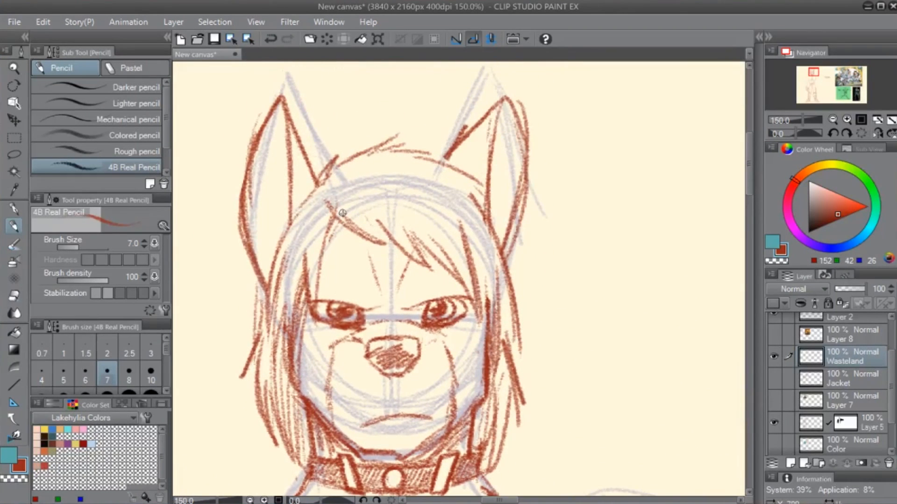
- Add short pointed strands to the fringe on the left half of the forehead
key("e")
key("p")
mouse_move(335, 213)
left_mouse_down()
mouse_move(362, 245)
mouse_move(381, 244)
left_mouse_up()
mouse_move(360, 226)
left_mouse_down()
mouse_move(393, 246)
mouse_move(384, 241)
left_mouse_up()
- Thin out the hair strand beside the right eye and erase stray lines at the base of the right ear
key("e")
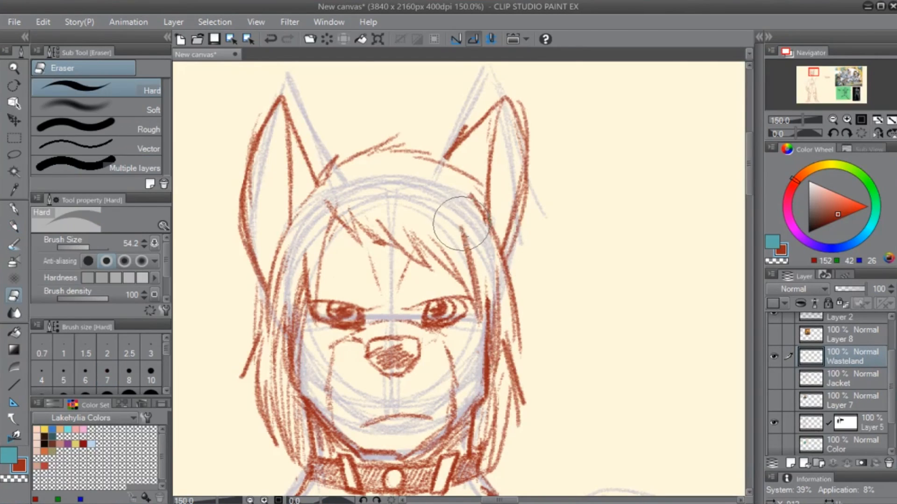
left_click_drag(460, 224, 482, 306)
key("p")
key("e")
left_click_drag(469, 199, 493, 269)
- Sketch hair strands from the base of the right ear down the outer edge of the right side
key("p")
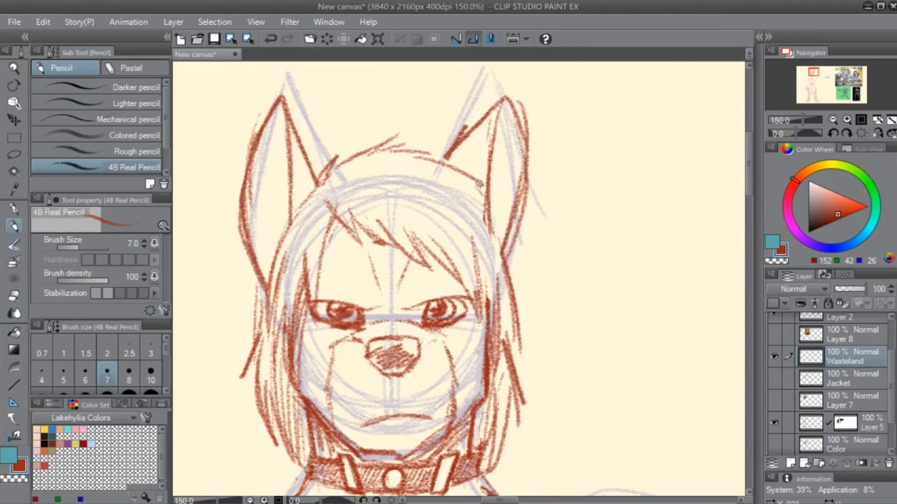
left_click_drag(489, 202, 523, 324)
left_click_drag(508, 259, 525, 348)
left_click_drag(520, 299, 528, 355)
- Try sketching a short marking above the right eye
mouse_move(412, 408)
left_mouse_down()
mouse_move(463, 306)
mouse_move(482, 299)
left_mouse_up()
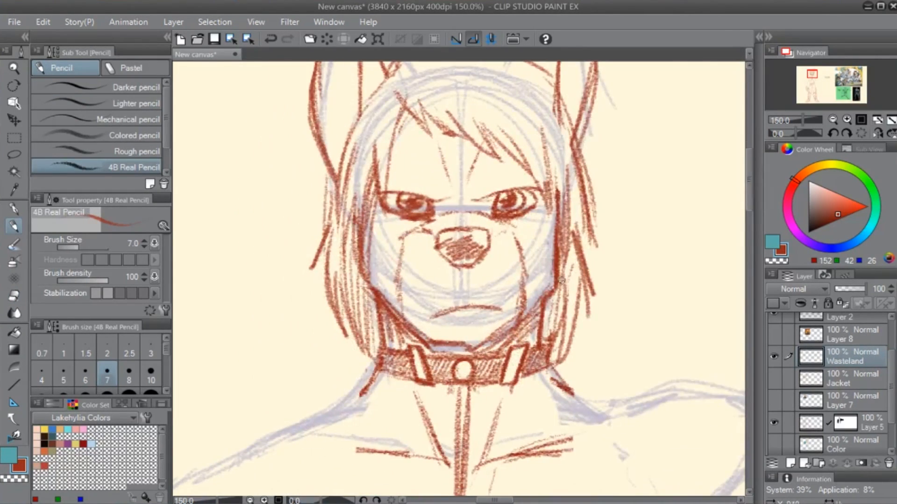
left_click_drag(596, 232, 561, 307)
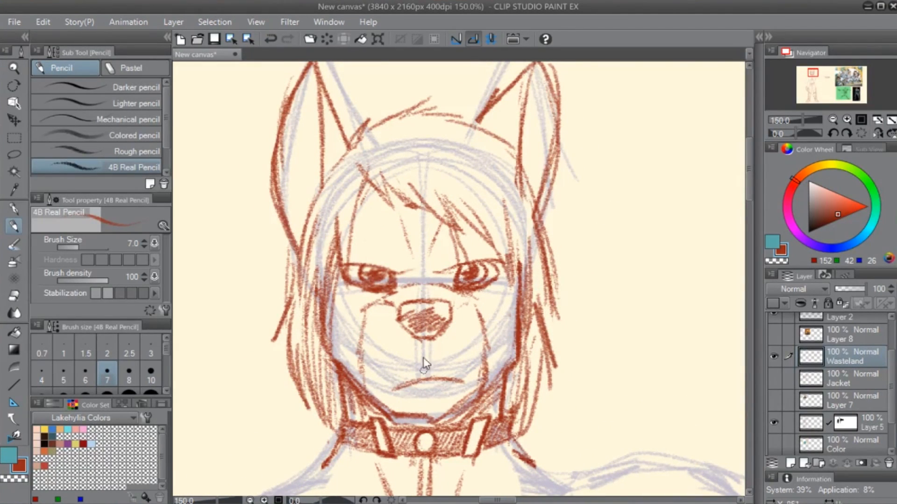
key("ctrl+z")
- Try sketching a scar-like marking above the left eye and continuing below it down the cheek
left_click_drag(364, 250, 384, 209)
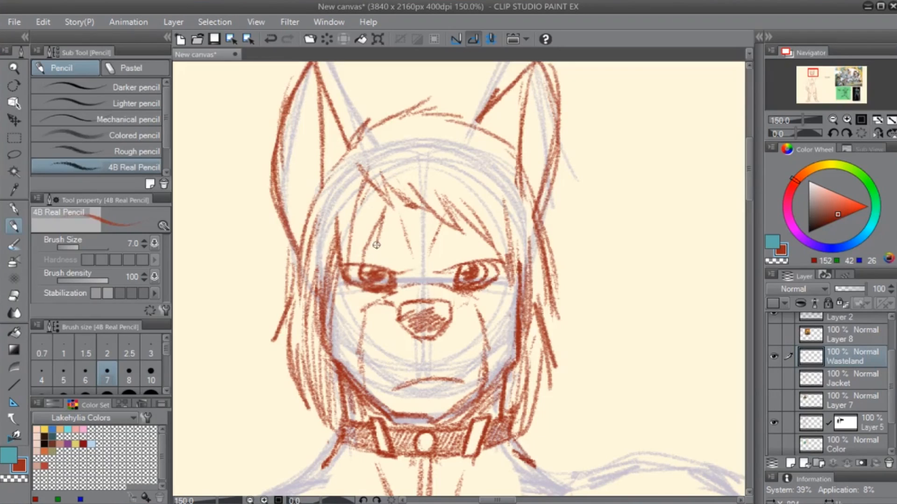
left_click_drag(351, 300, 345, 369)
mouse_move(349, 338)
left_mouse_down()
mouse_move(360, 288)
mouse_move(349, 369)
left_mouse_up()
left_click_drag(365, 240, 384, 208)
mouse_move(374, 229)
left_mouse_down()
mouse_move(385, 212)
mouse_move(379, 256)
left_mouse_up()
mouse_move(499, 383)
left_mouse_down()
mouse_move(640, 213)
mouse_move(537, 336)
left_mouse_up()
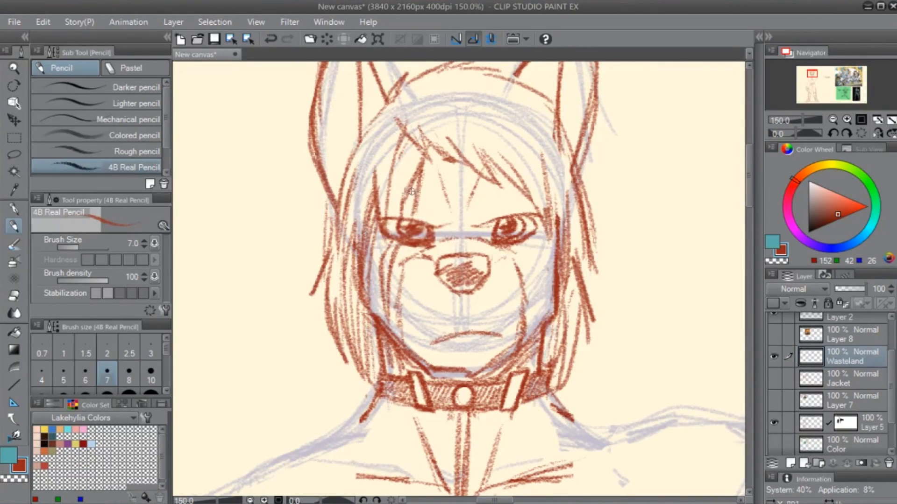
left_click_drag(422, 185, 404, 216)
mouse_move(389, 252)
left_mouse_down()
mouse_move(382, 304)
mouse_move(326, 295)
left_mouse_up()
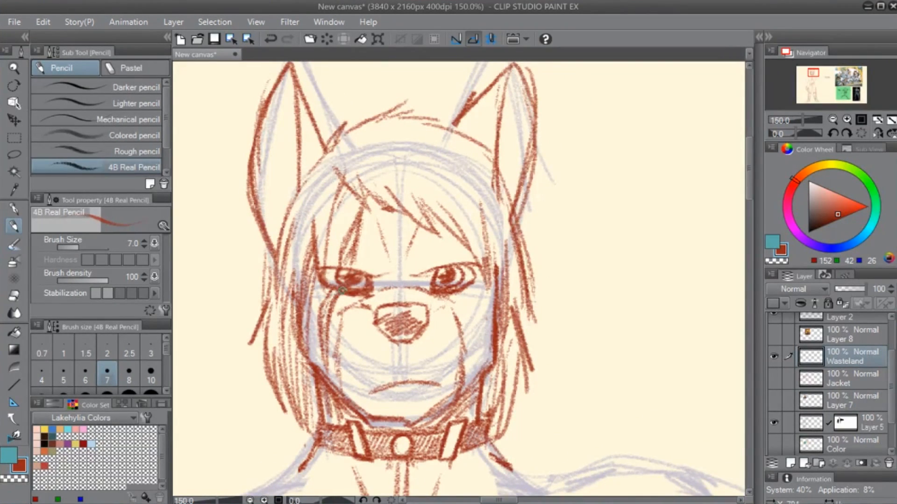
- Try sketching a single line from the fringe down to the right eye
left_click_drag(466, 366, 446, 294)
left_click_drag(531, 245, 490, 309)
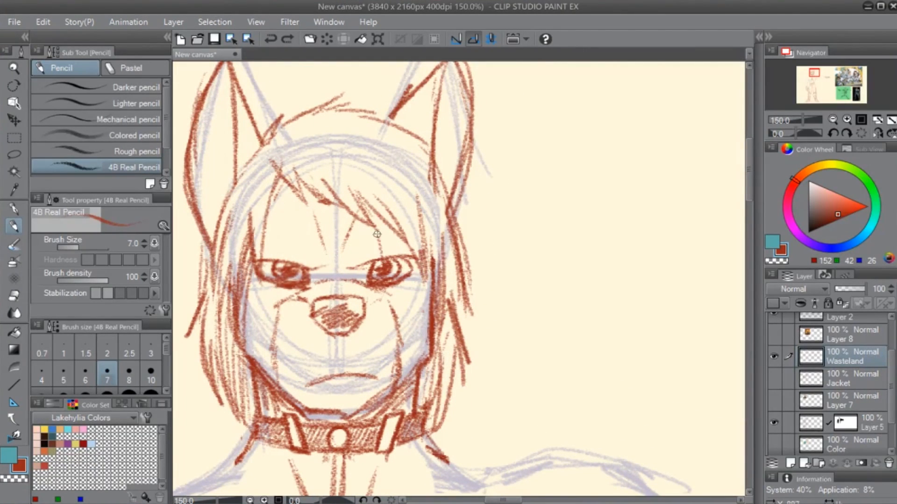
left_click_drag(369, 204, 379, 258)
key("ctrl+z")
- Handwrite the letters R and L with a dot between them and the number 10 above, beside the head
mouse_move(515, 212)
left_mouse_down()
mouse_move(509, 280)
mouse_move(547, 288)
left_mouse_up()
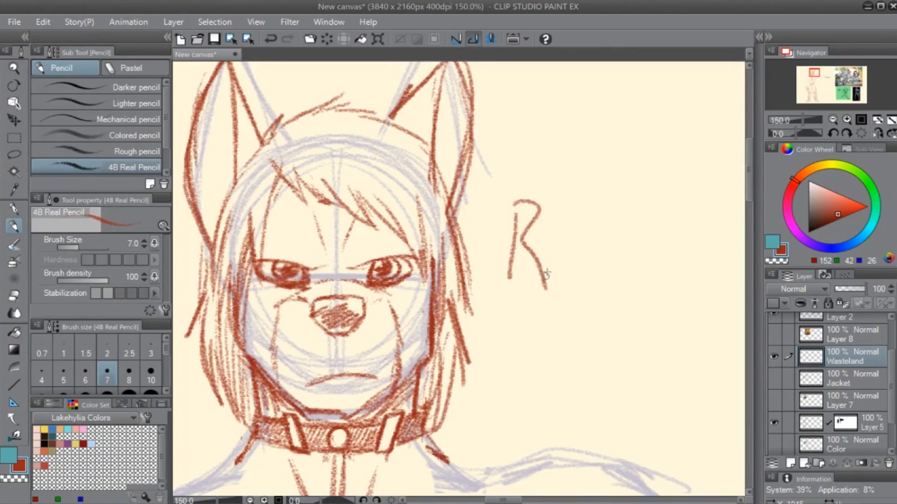
left_click_drag(614, 252, 464, 279)
mouse_move(456, 236)
left_mouse_down()
mouse_move(450, 280)
mouse_move(493, 290)
left_mouse_up()
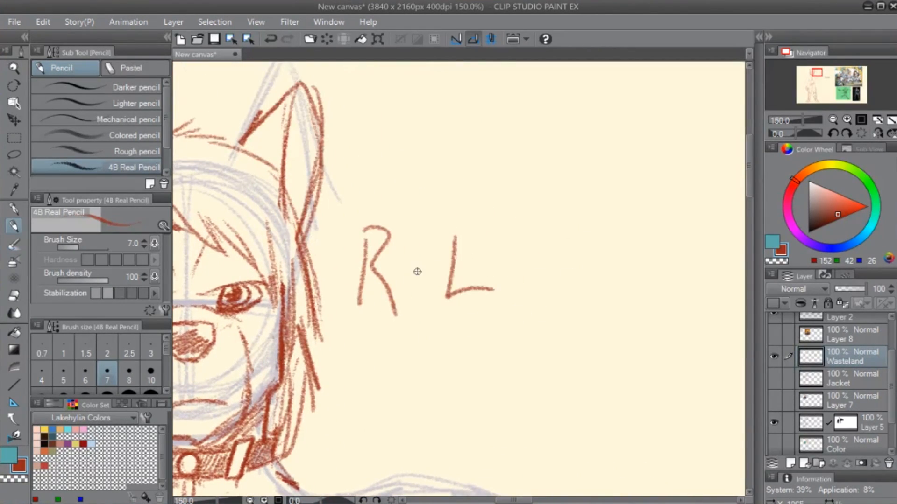
left_click_drag(417, 272, 425, 265)
mouse_move(440, 332)
left_mouse_down()
mouse_move(465, 312)
mouse_move(540, 293)
left_mouse_up()
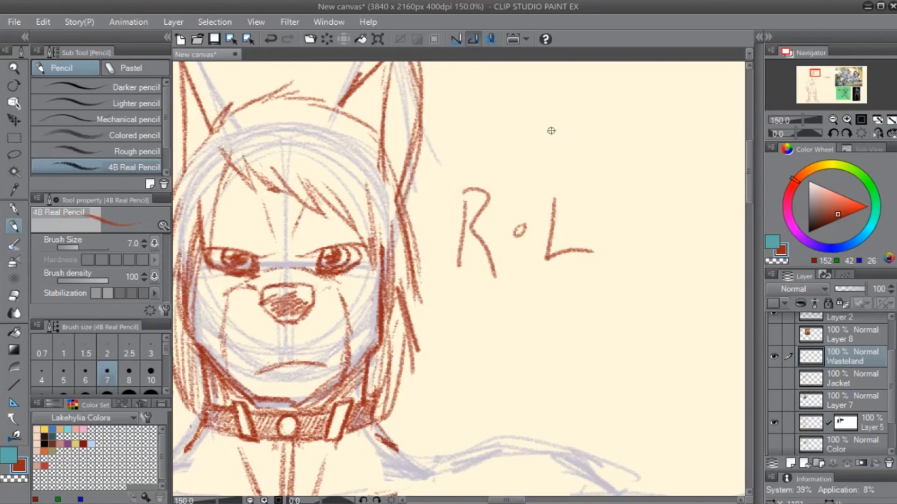
left_click_drag(552, 144, 550, 171)
mouse_move(572, 148)
left_mouse_down()
mouse_move(563, 161)
mouse_move(572, 150)
left_mouse_up()
mouse_move(607, 140)
left_mouse_down()
mouse_move(586, 152)
mouse_move(614, 163)
left_mouse_up()
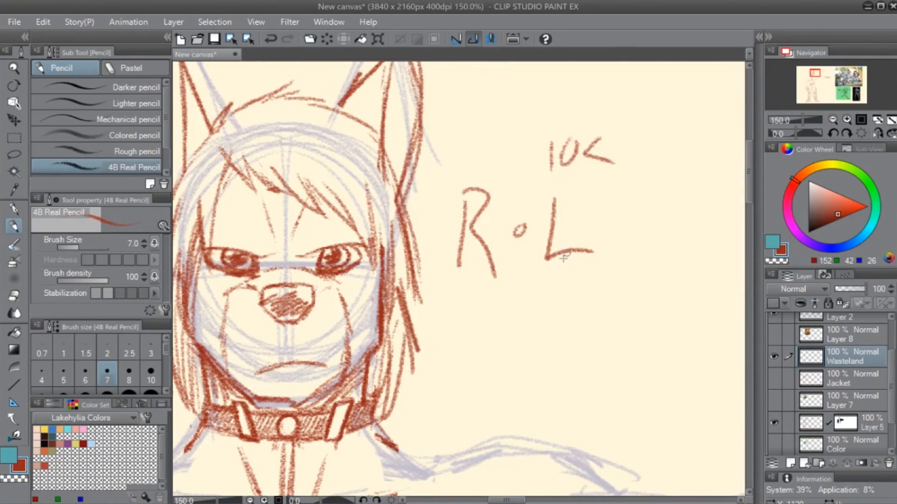
- Remove all the handwritten letters and numbers beside the head
key("ctrl+z")
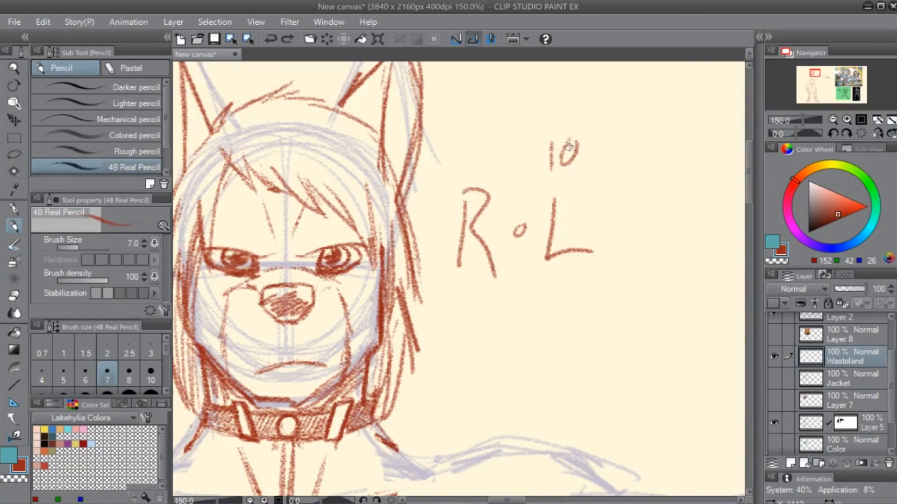
left_click_drag(564, 144, 576, 134)
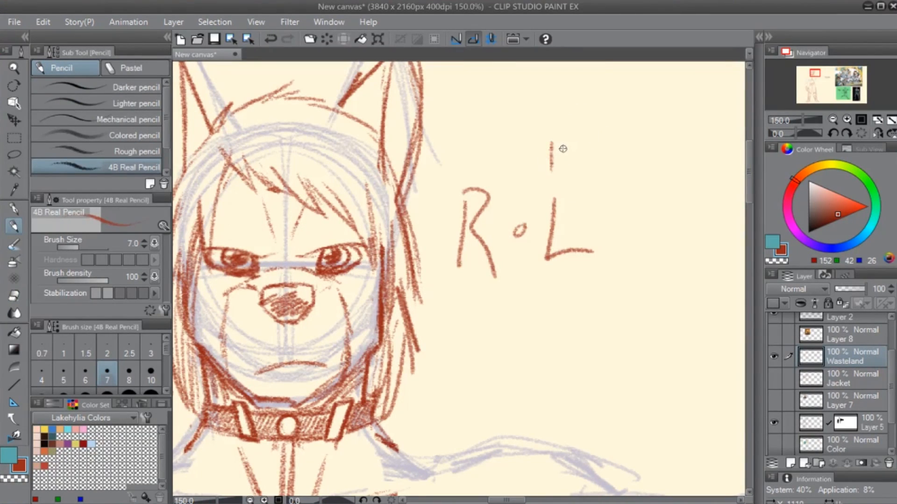
key("e")
left_click_drag(552, 140, 545, 172)
mouse_move(449, 183)
left_mouse_down()
mouse_move(453, 260)
mouse_move(483, 271)
left_mouse_up()
mouse_move(519, 230)
left_mouse_down()
mouse_move(524, 204)
mouse_move(570, 248)
mouse_move(506, 248)
left_mouse_up()
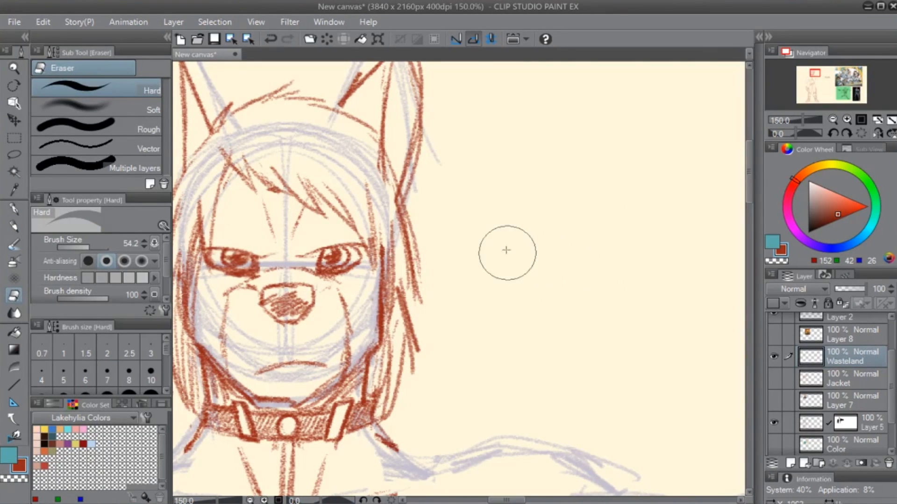
- Sketch a scar-like marking above the right eye and continue it below the eye down the cheek to the jaw
key("p")
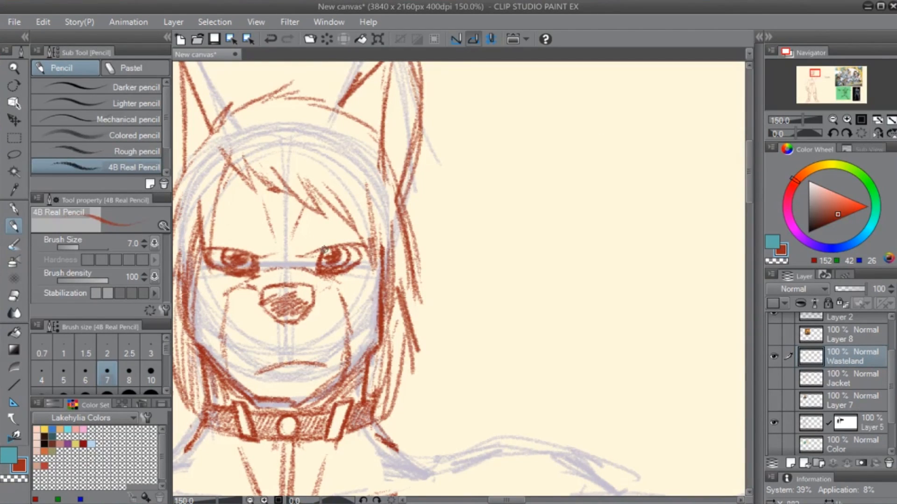
mouse_move(324, 242)
left_mouse_down()
mouse_move(309, 192)
mouse_move(316, 202)
left_mouse_up()
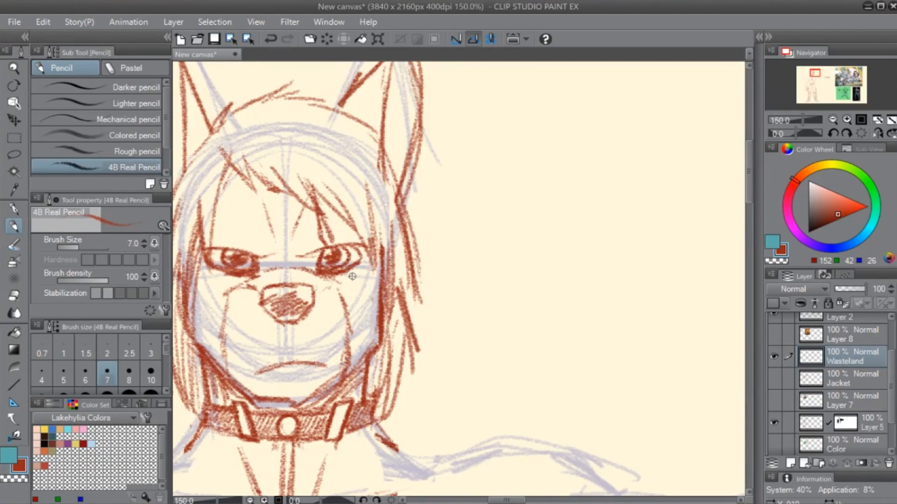
left_click_drag(349, 267, 371, 340)
left_click_drag(342, 275, 367, 349)
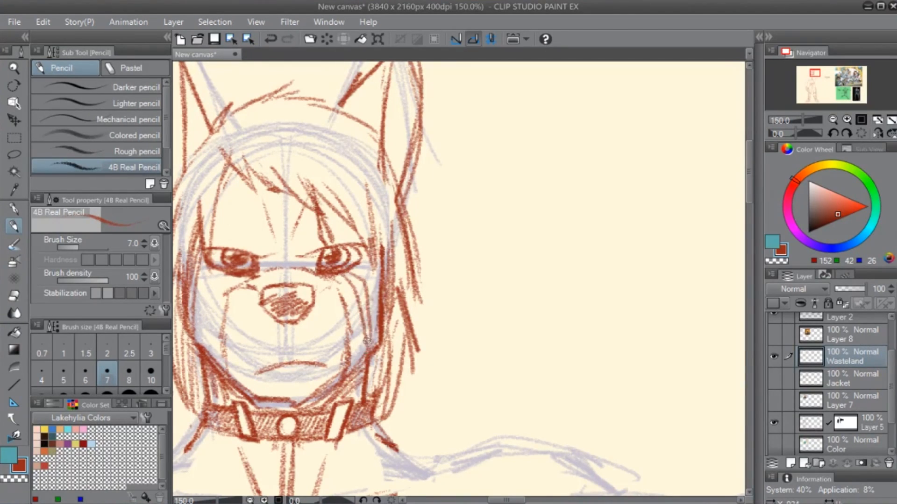
left_click_drag(362, 286, 368, 343)
mouse_move(348, 267)
left_mouse_down()
mouse_move(369, 358)
mouse_move(355, 302)
mouse_move(363, 343)
left_mouse_up()
- Show the Jacket layer and hide the Layer 1 construction sketch to check the whole figure
mouse_move(373, 240)
left_mouse_down()
mouse_move(511, 167)
mouse_move(586, 198)
mouse_move(534, 304)
left_mouse_up()
scroll(533, 349, "down", 4)
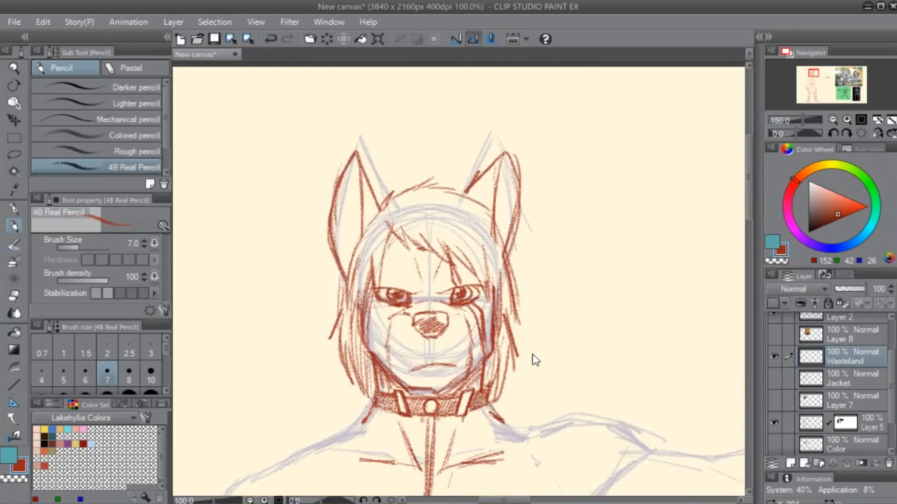
scroll(540, 216, "up", 1)
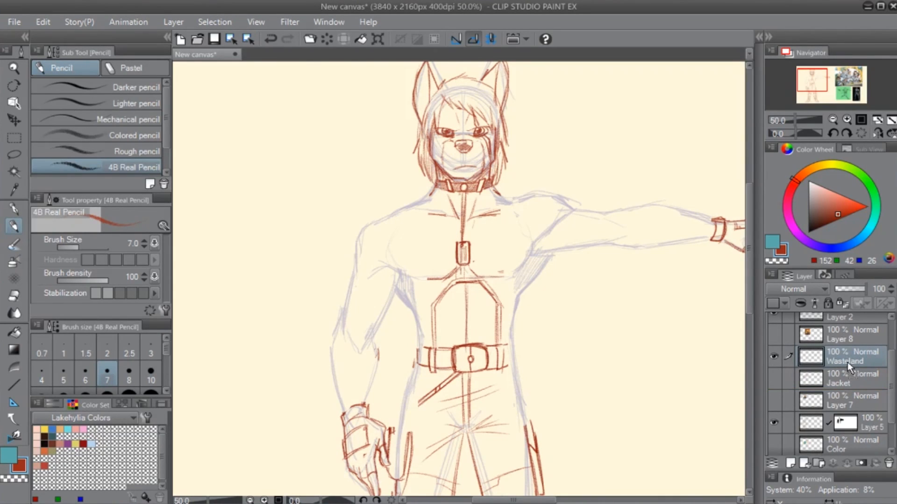
mouse_move(603, 374)
left_mouse_down()
mouse_move(580, 395)
mouse_move(493, 409)
mouse_move(494, 377)
left_mouse_up()
left_click(773, 379)
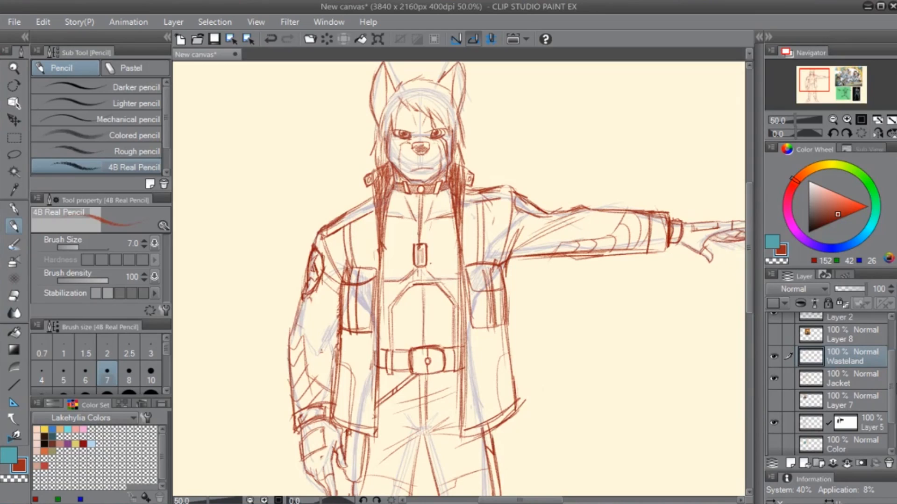
scroll(873, 439, "down", 2)
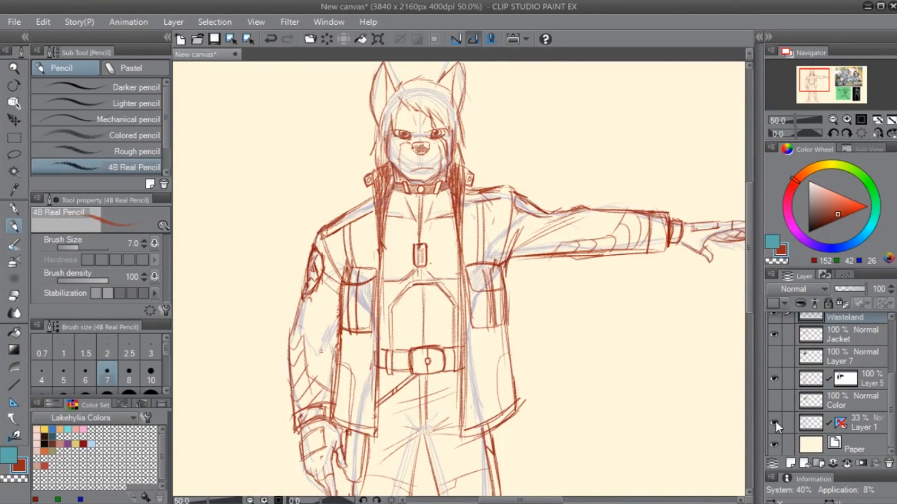
left_click(774, 423)
left_click_drag(535, 286, 528, 312)
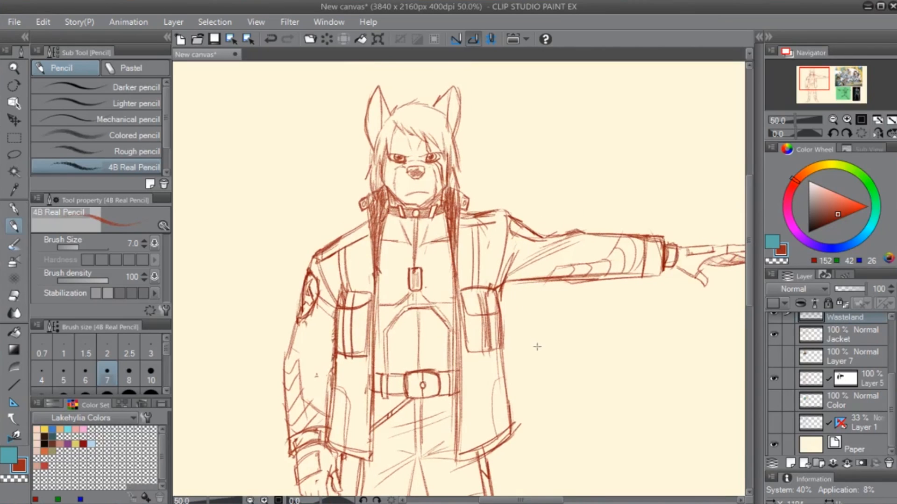
scroll(542, 344, "down", 1)
mouse_move(575, 406)
left_mouse_down()
mouse_move(551, 276)
mouse_move(545, 304)
left_mouse_up()
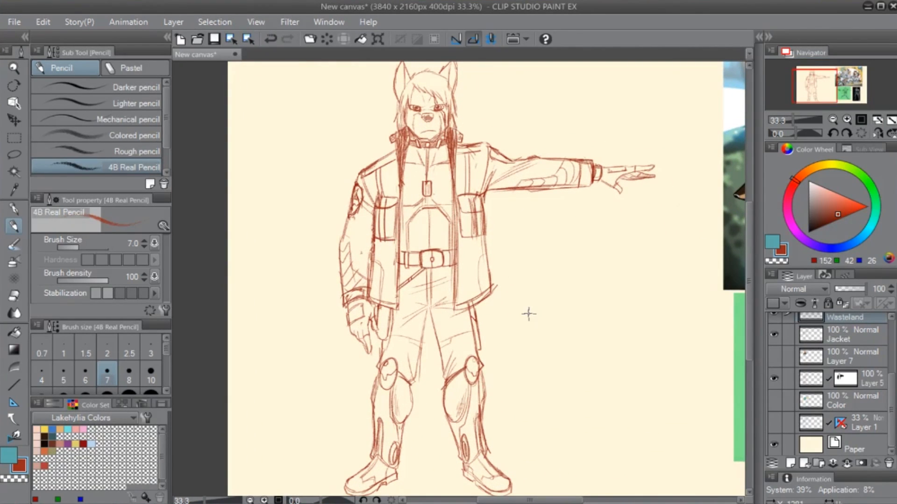
- Move the Wasteland and Jacket layers below Layer 7, directly above Layer 5, and check Layer 5 by toggling its visibility
scroll(822, 374, "up", 2)
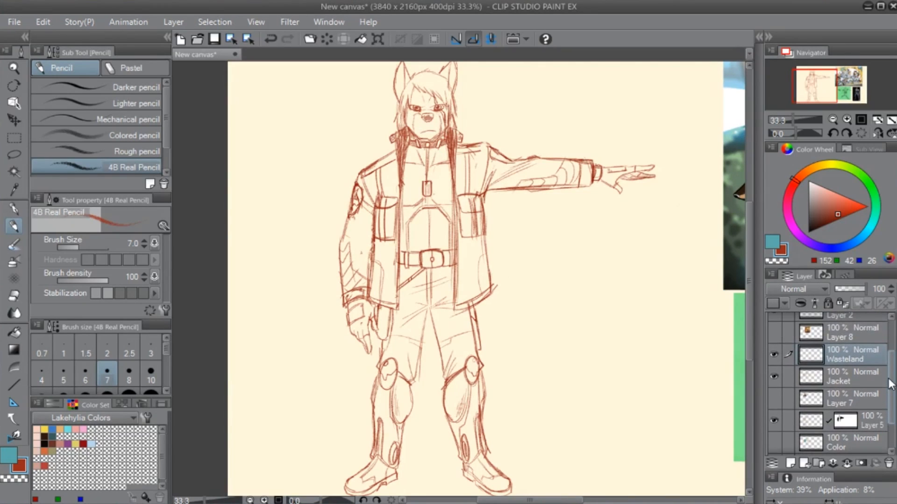
left_click(773, 422)
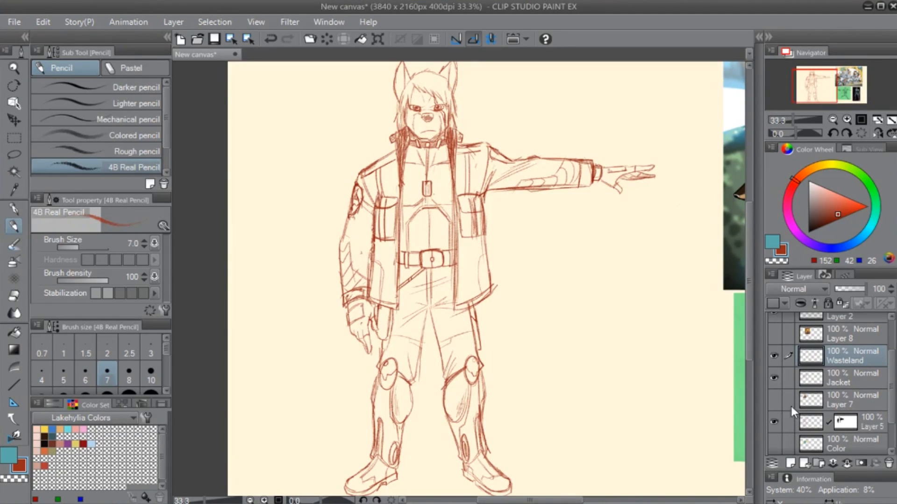
left_click(853, 380, "ctrl")
left_click_drag(851, 387, 848, 406)
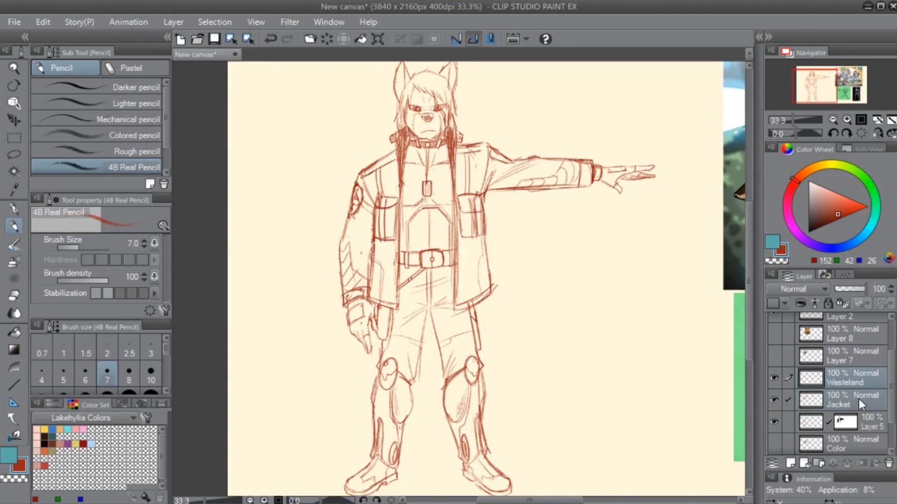
left_click(774, 422)
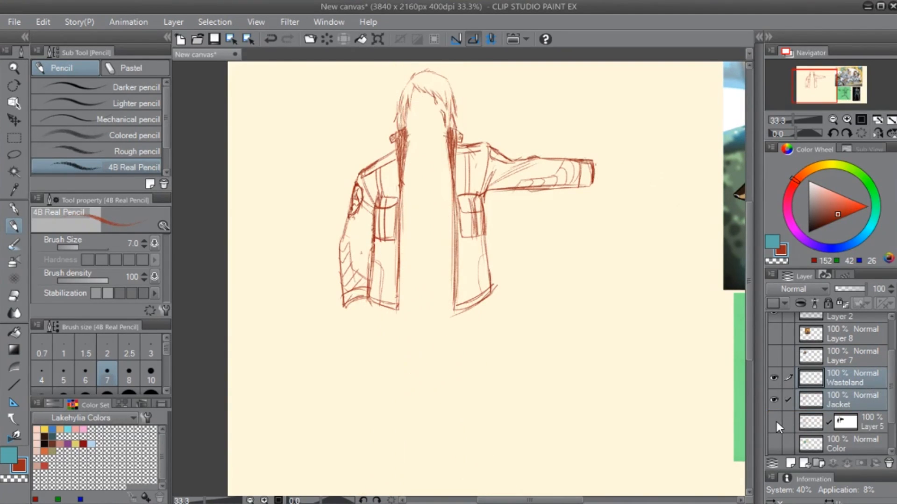
left_click(775, 422)
- Hide the Wasteland layer and add a new layer named Top Knot above the Jacket layer
left_click_drag(490, 330, 522, 395)
scroll(523, 421, "up", 2)
left_click_drag(402, 140, 438, 416)
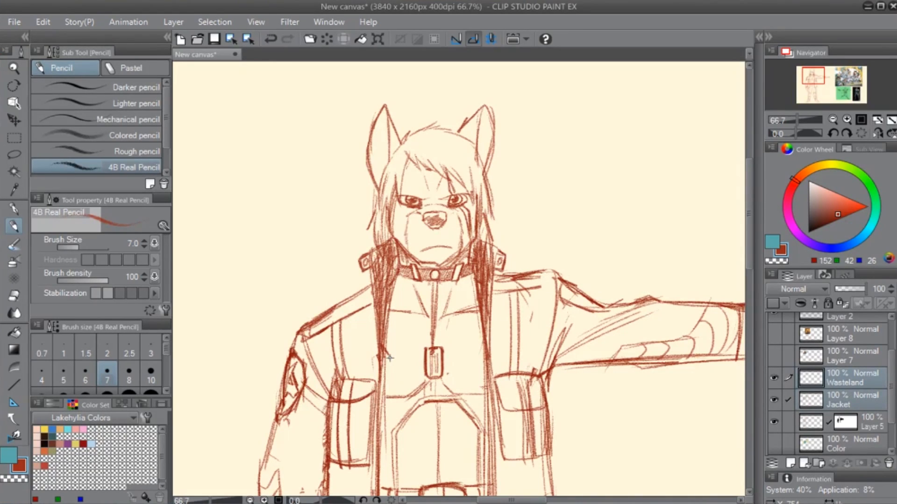
left_click(849, 406)
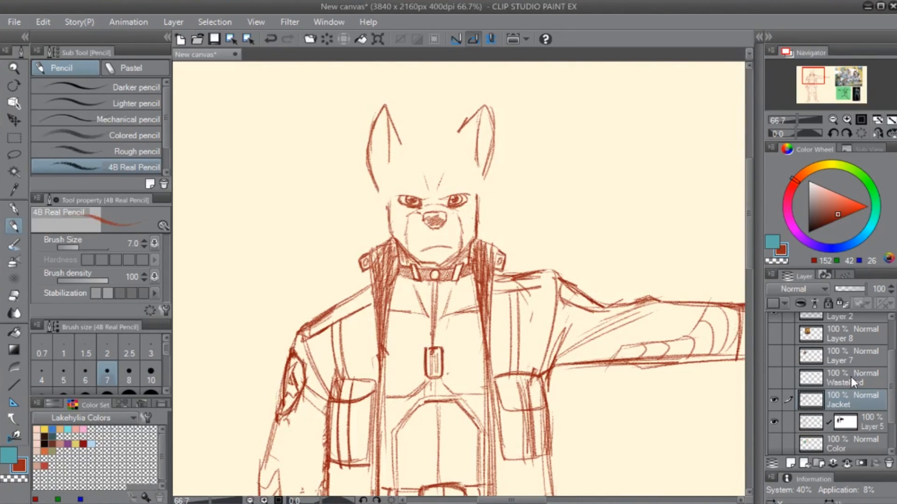
key("ctrl+shift+n")
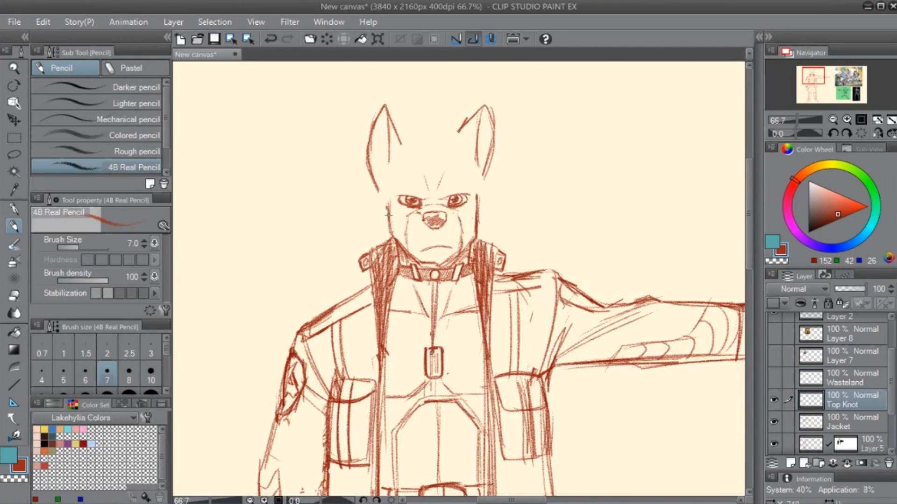
- Sketch the sides of the head below the ears and a V-shaped hairline between the ears on the Top Knot layer
scroll(415, 271, "up", 1)
left_click_drag(401, 236, 417, 416)
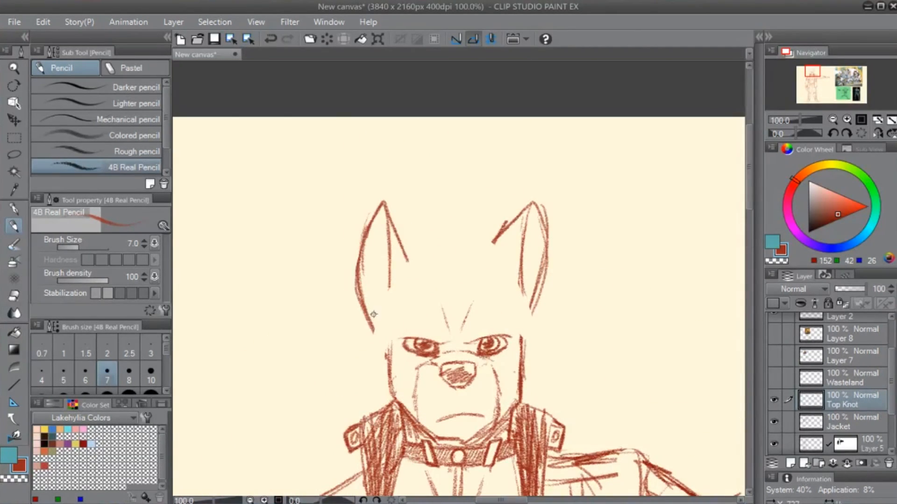
left_click_drag(372, 327, 387, 357)
left_click_drag(413, 264, 449, 293)
key("ctrl+z")
mouse_move(408, 267)
left_mouse_down()
mouse_move(454, 303)
mouse_move(498, 267)
left_mouse_up()
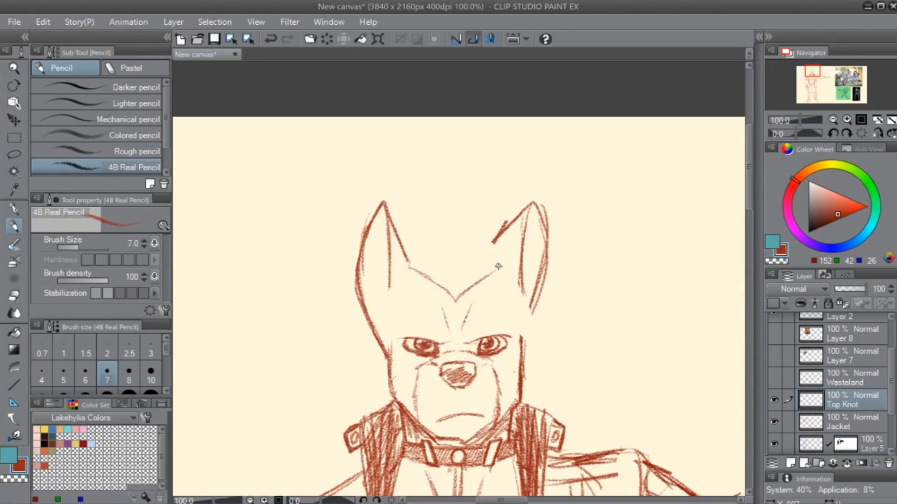
left_click_drag(527, 315, 522, 376)
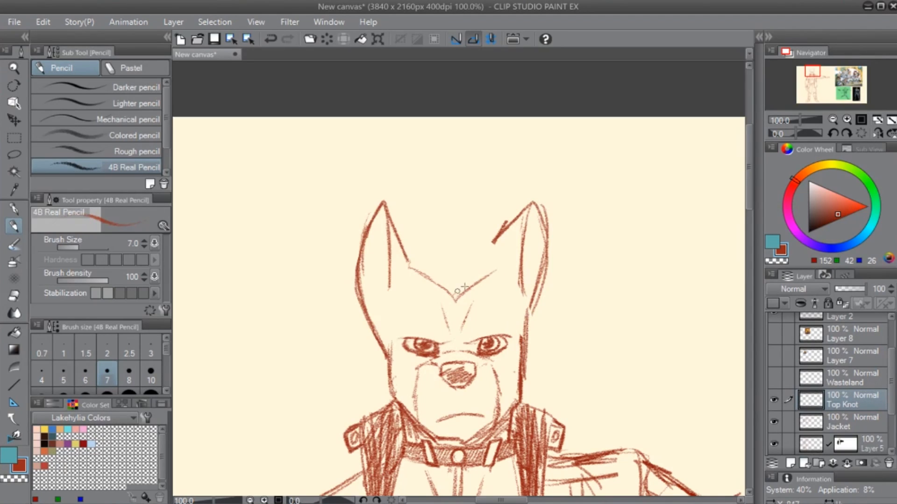
- Sketch pulled-back hair with strand lines above the V-shaped hairline and a wide, shaded bun on top of the head
mouse_move(411, 257)
left_mouse_down()
mouse_move(485, 252)
mouse_move(500, 234)
mouse_move(488, 250)
mouse_move(500, 264)
mouse_move(454, 297)
mouse_move(410, 267)
mouse_move(455, 297)
left_mouse_up()
mouse_move(413, 267)
left_mouse_down()
mouse_move(449, 298)
mouse_move(455, 253)
mouse_move(453, 300)
left_mouse_up()
left_click_drag(469, 254, 463, 287)
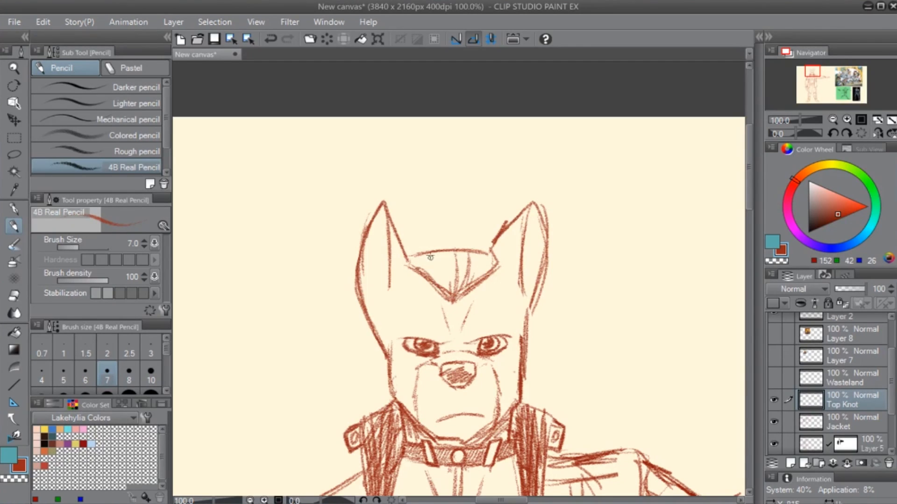
left_click_drag(430, 255, 453, 293)
left_click_drag(428, 256, 466, 220)
mouse_move(410, 240)
left_mouse_down()
mouse_move(477, 230)
mouse_move(475, 254)
mouse_move(484, 232)
mouse_move(409, 238)
mouse_move(414, 251)
mouse_move(447, 229)
mouse_move(419, 239)
mouse_move(428, 253)
mouse_move(447, 245)
mouse_move(450, 251)
mouse_move(462, 229)
mouse_move(470, 252)
left_mouse_up()
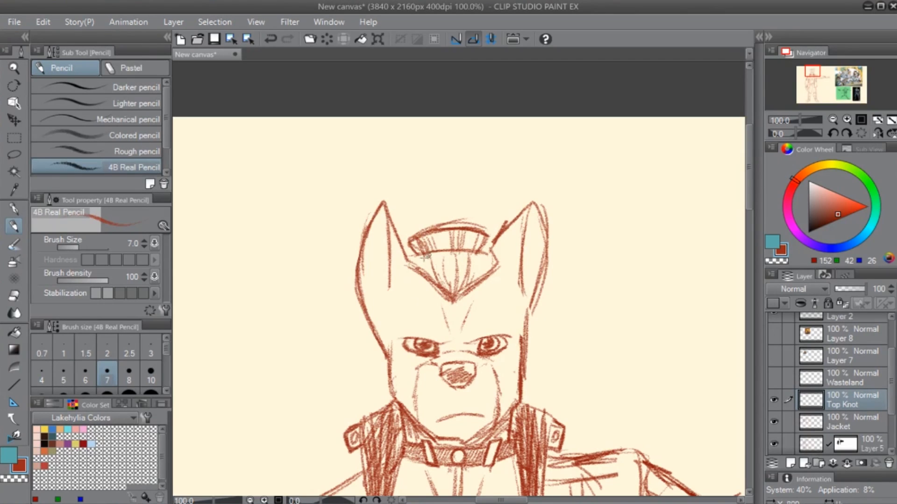
mouse_move(405, 265)
left_mouse_down()
mouse_move(471, 271)
mouse_move(463, 284)
left_mouse_up()
key("ctrl+z")
- Draw curved temple lines from both ends of the hairline down toward the sides of the face
mouse_move(518, 371)
left_mouse_down()
mouse_move(545, 243)
mouse_move(515, 273)
left_mouse_up()
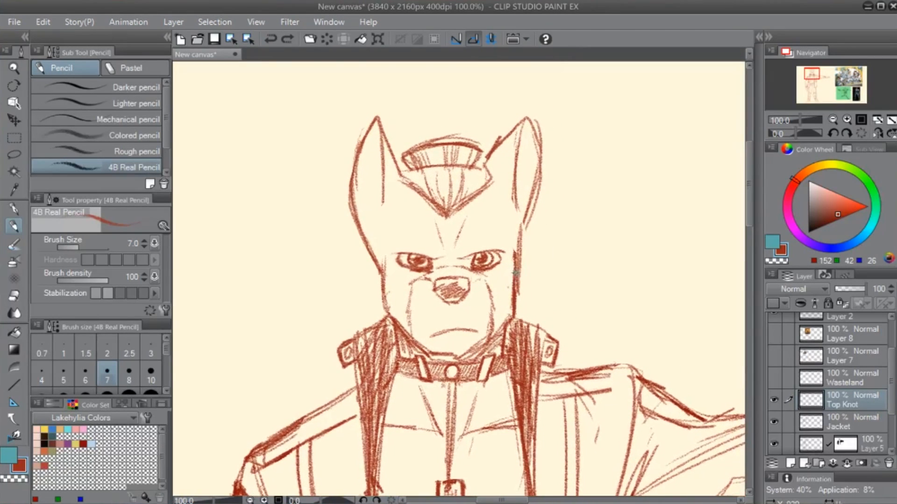
left_click_drag(401, 183, 383, 219)
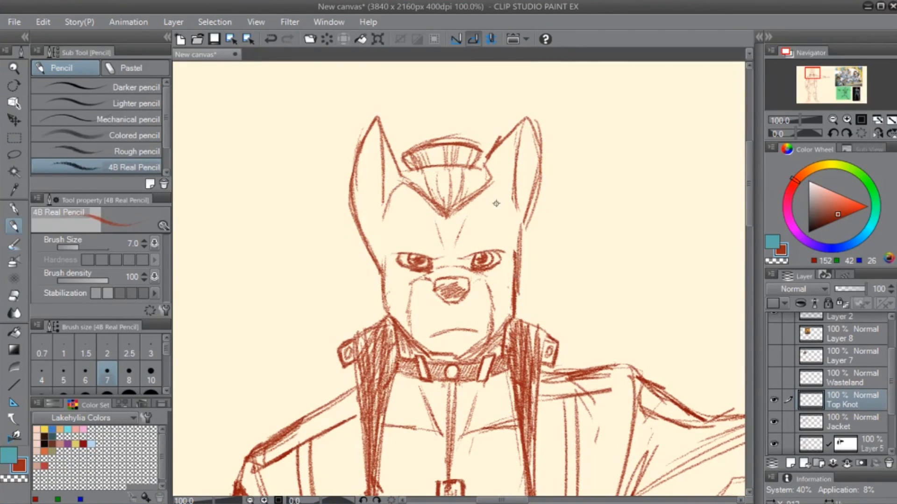
mouse_move(492, 181)
left_mouse_down()
mouse_move(520, 217)
mouse_move(513, 230)
left_mouse_up()
- Try replacing the bun with a taller, swept-up tuft of hair between the ears
mouse_move(506, 266)
left_mouse_down()
mouse_move(519, 287)
mouse_move(515, 361)
left_mouse_up()
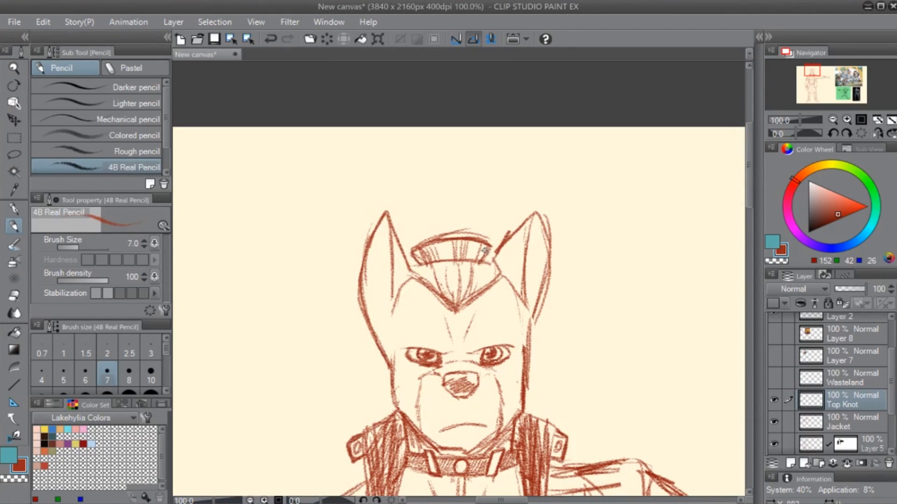
key("e")
mouse_move(440, 251)
left_mouse_down()
mouse_move(417, 239)
mouse_move(414, 252)
mouse_move(460, 247)
mouse_move(440, 240)
mouse_move(486, 239)
mouse_move(485, 248)
mouse_move(397, 250)
mouse_move(426, 256)
mouse_move(411, 263)
mouse_move(446, 209)
mouse_move(475, 211)
mouse_move(453, 254)
mouse_move(477, 213)
left_mouse_up()
key("p")
mouse_move(476, 213)
left_mouse_down()
mouse_move(478, 229)
mouse_move(451, 261)
left_mouse_up()
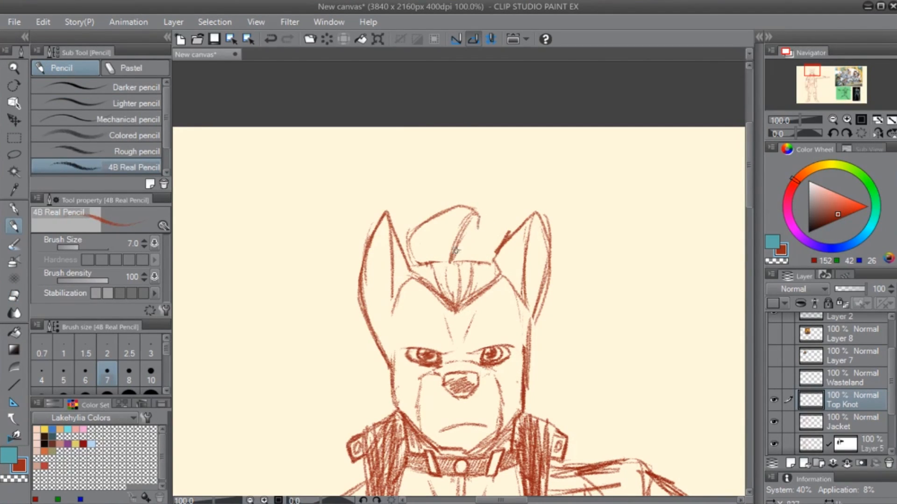
left_click_drag(484, 222, 496, 255)
- Undo the swept-up tuft and the temple lines, and erase the rest of the sketch on the Top Knot layer
key("ctrl+z")
key("ctrl+z")
key("ctrl+z")
key("ctrl+z")
key("ctrl+z")
key("ctrl+z")
key("ctrl+z")
key("ctrl+z")
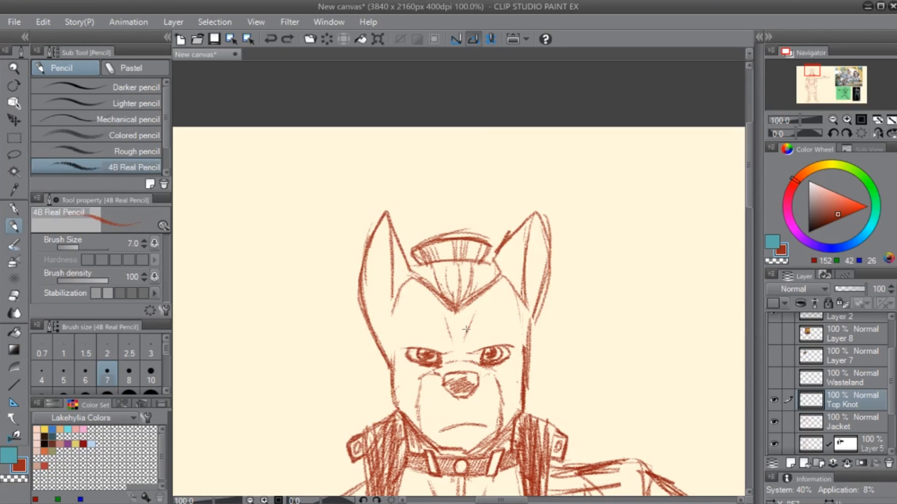
key("ctrl+z")
key("ctrl+z")
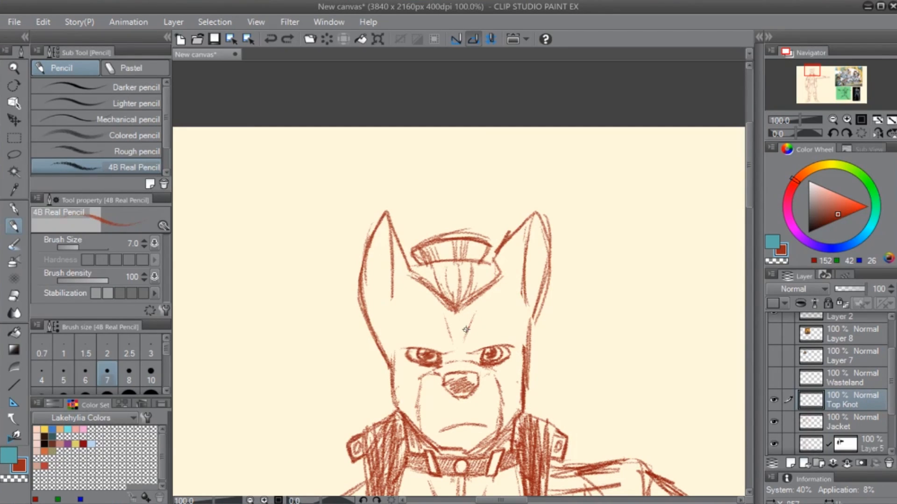
key("e")
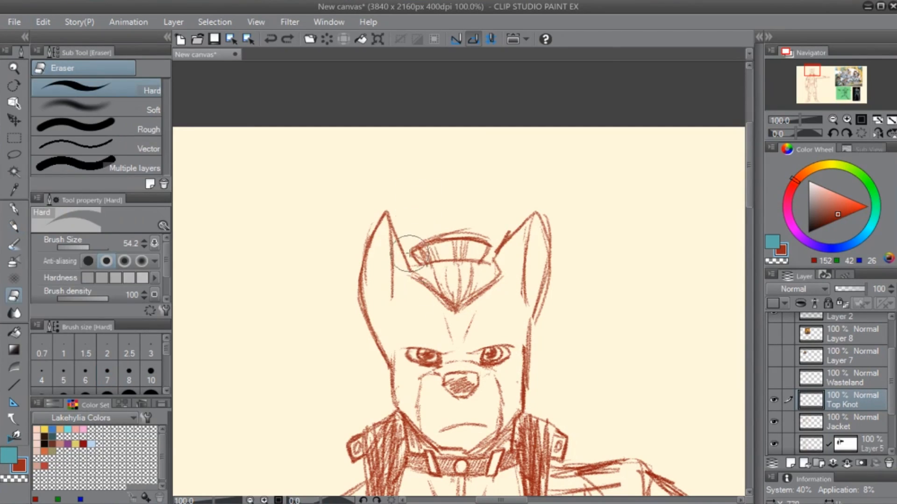
mouse_move(416, 285)
left_mouse_down()
mouse_move(458, 214)
mouse_move(468, 284)
mouse_move(517, 276)
left_mouse_up()
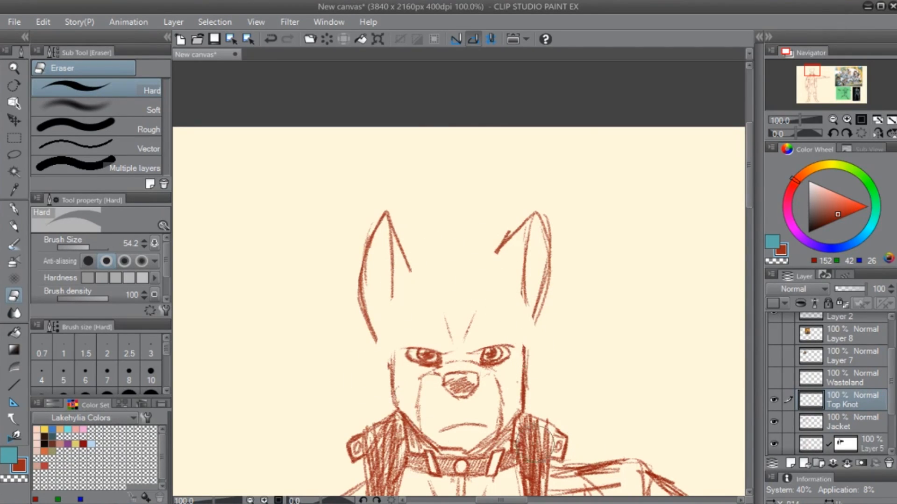
- Show the Wasteland layer and examine the whole figure beside the reference images
left_click(772, 382)
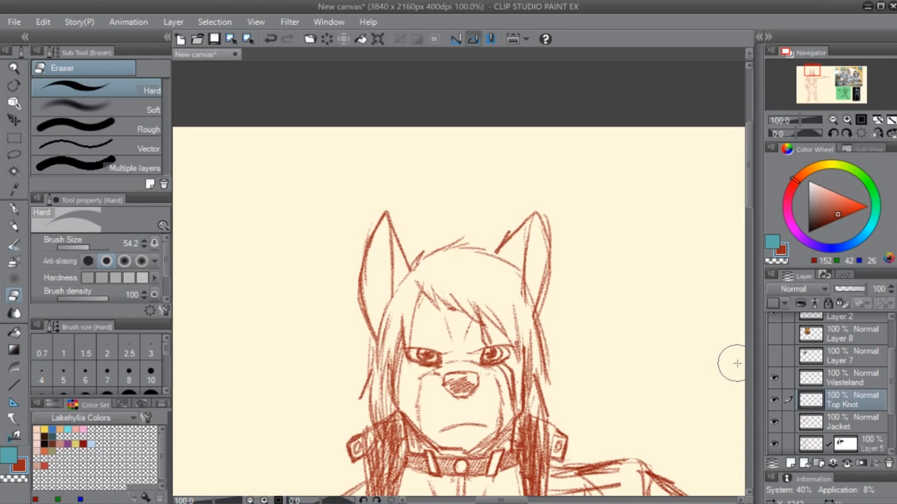
scroll(737, 363, "down", 6)
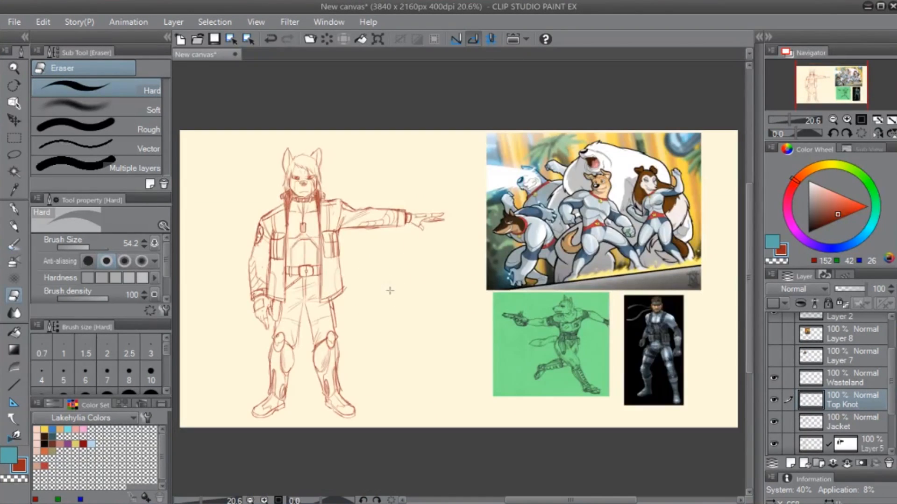
scroll(390, 290, "up", 1)
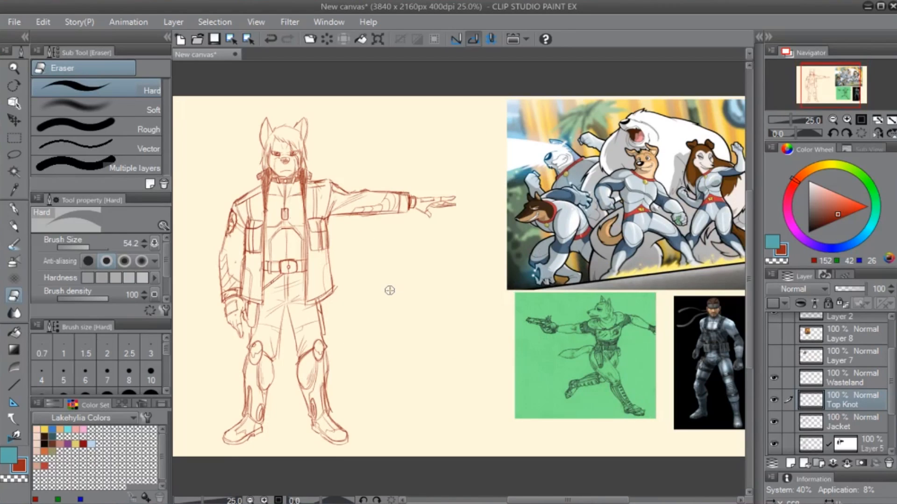
left_click_drag(294, 315, 325, 341)
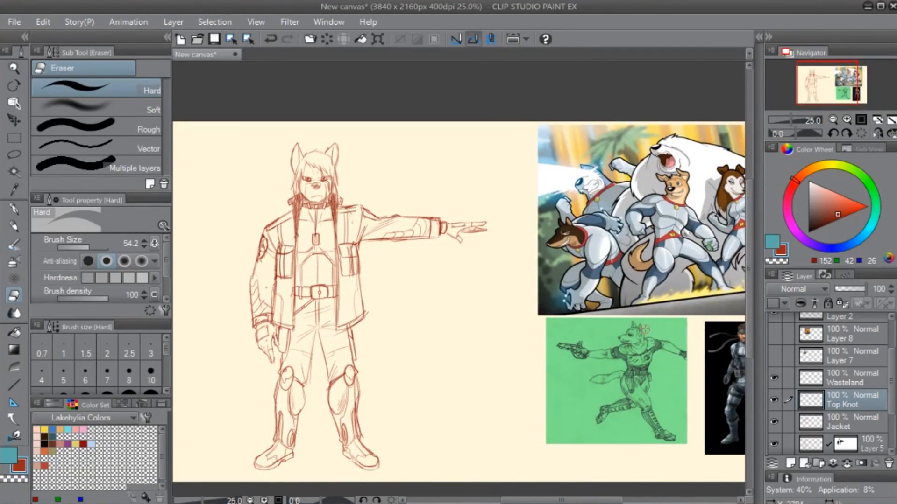
- Hide the Top Knot, Wasteland and Jacket layers while keeping Layer 5 visible
left_click(773, 400)
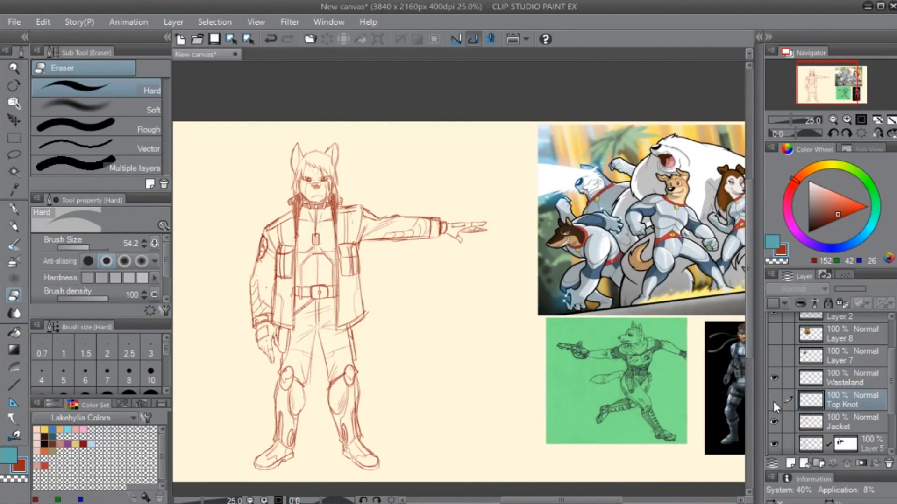
left_click(776, 394)
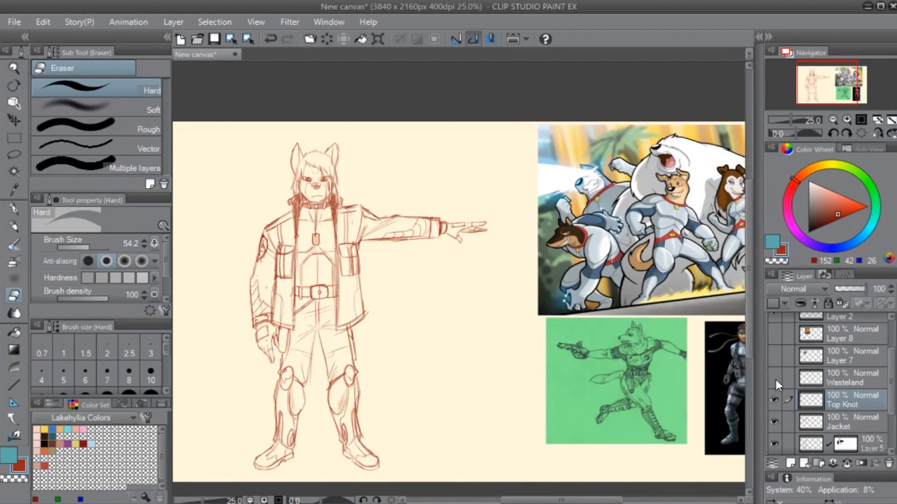
left_click(776, 379)
left_click(777, 380)
left_click(776, 400)
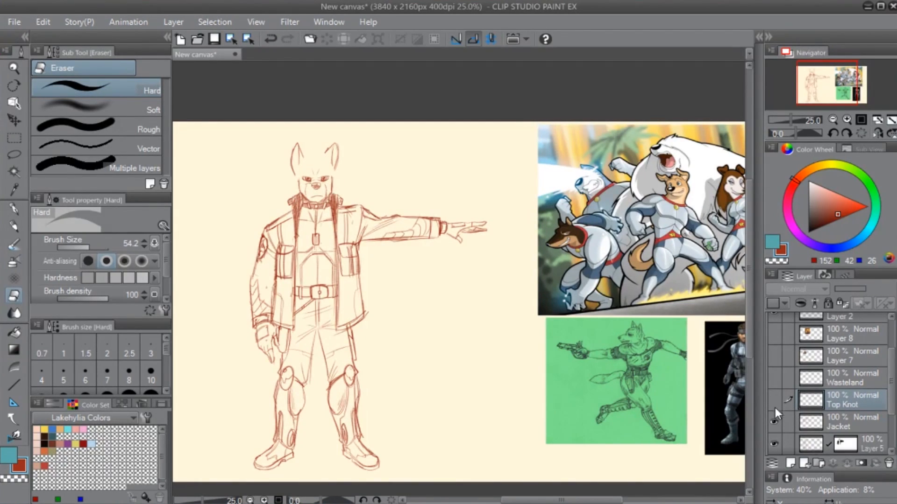
left_click(775, 420)
left_click(775, 443)
left_click(775, 442)
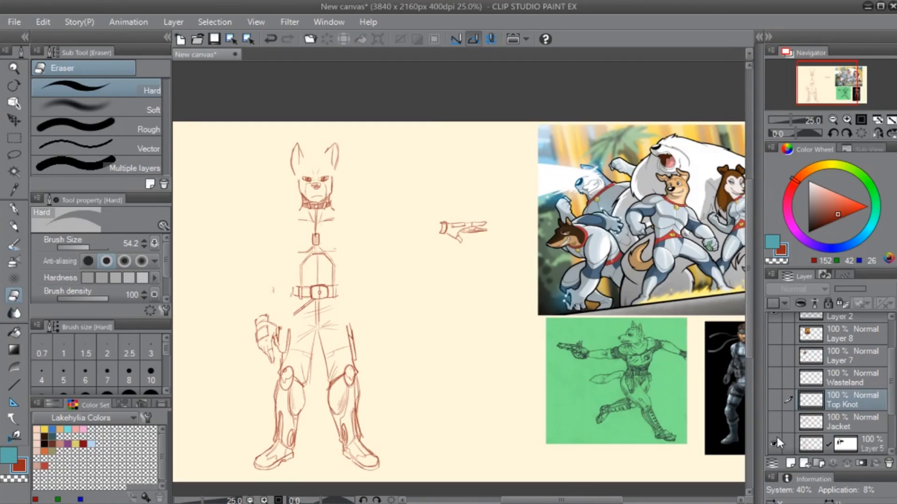
- Disable the layer mask on Layer 5 and show the Color layer
left_click(836, 444, "shift")
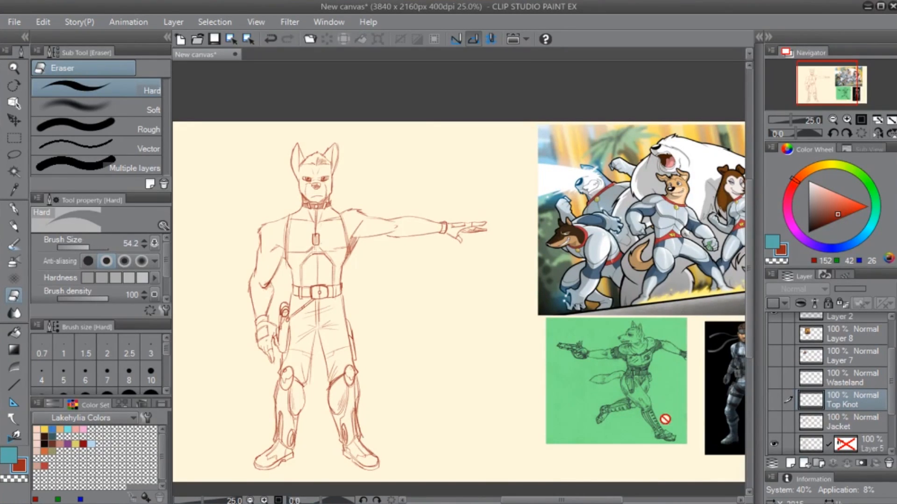
left_click_drag(890, 374, 891, 434)
left_click(774, 401)
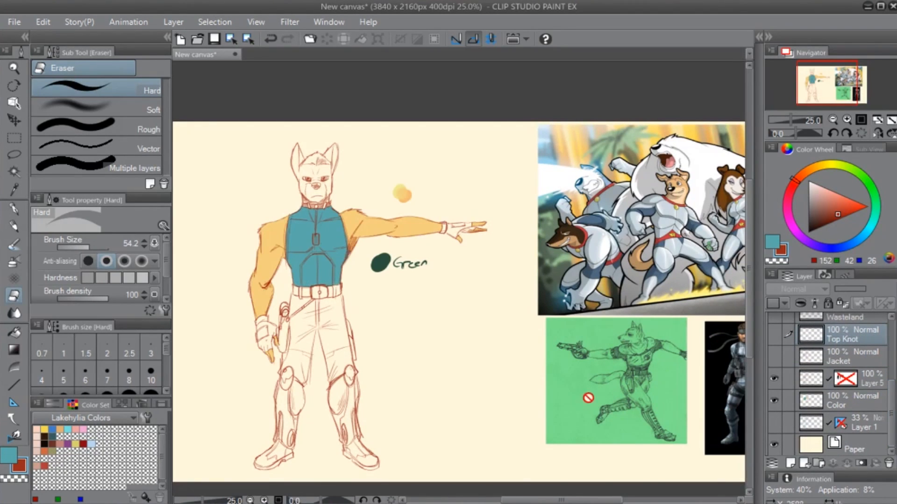
- Sample the shirt's teal for the G-pen and make the Color layer active
scroll(331, 354, "up", 3)
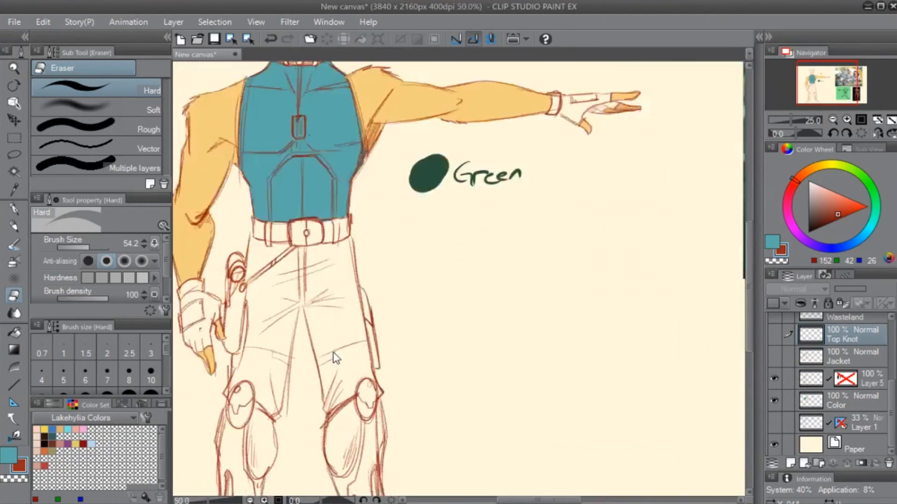
left_click_drag(446, 199, 466, 413)
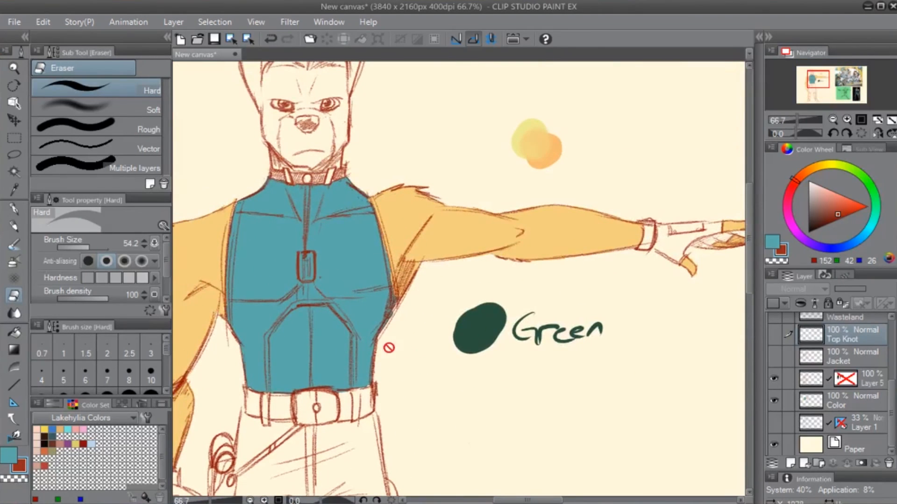
key("p")
left_click(364, 263, "alt")
left_click_drag(559, 364, 484, 411)
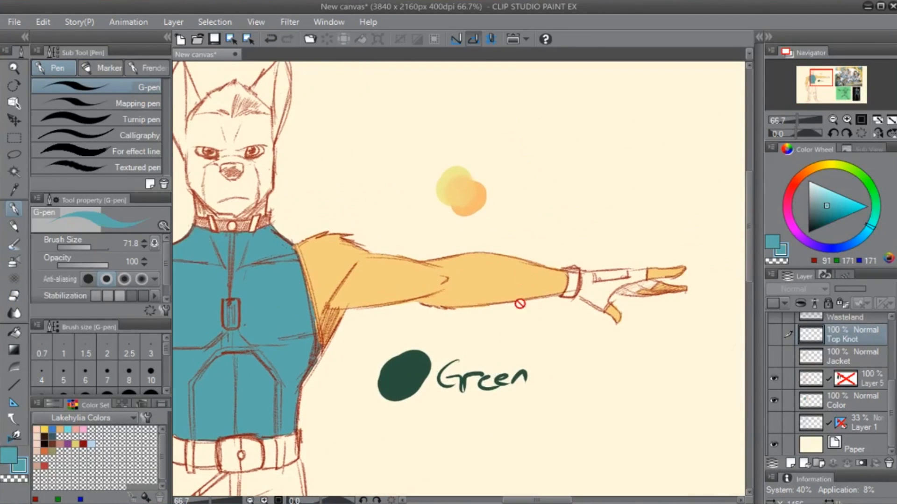
left_click(859, 404)
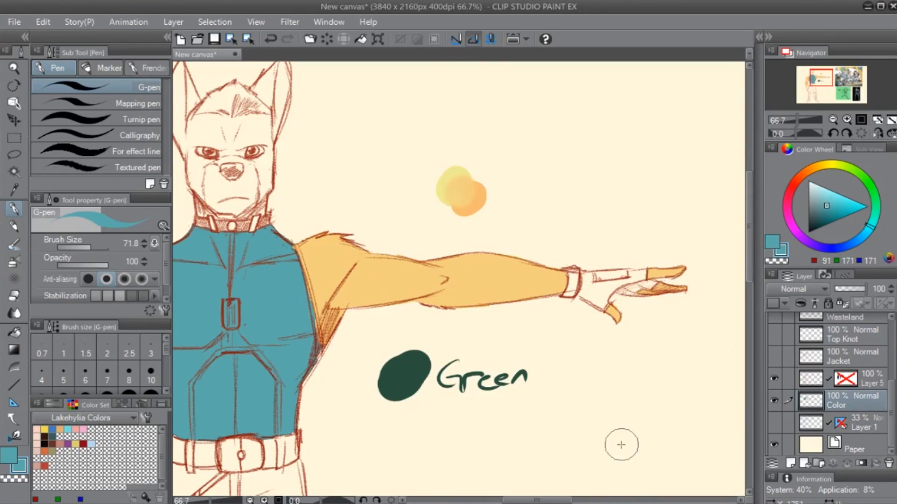
left_click_drag(534, 328, 652, 427)
left_click_drag(434, 387, 388, 317)
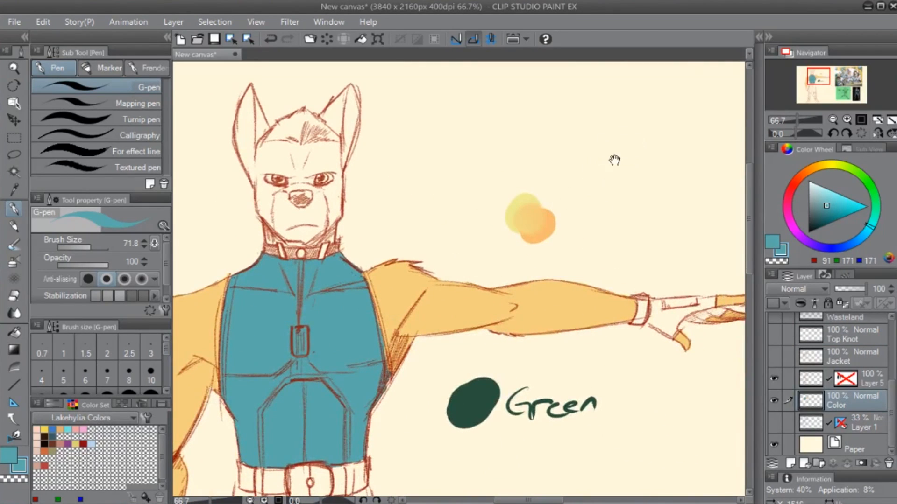
- Paint a round teal swatch on the empty canvas above the outstretched arm
mouse_move(644, 132)
left_mouse_down()
mouse_move(527, 144)
mouse_move(533, 140)
mouse_move(524, 149)
left_mouse_up()
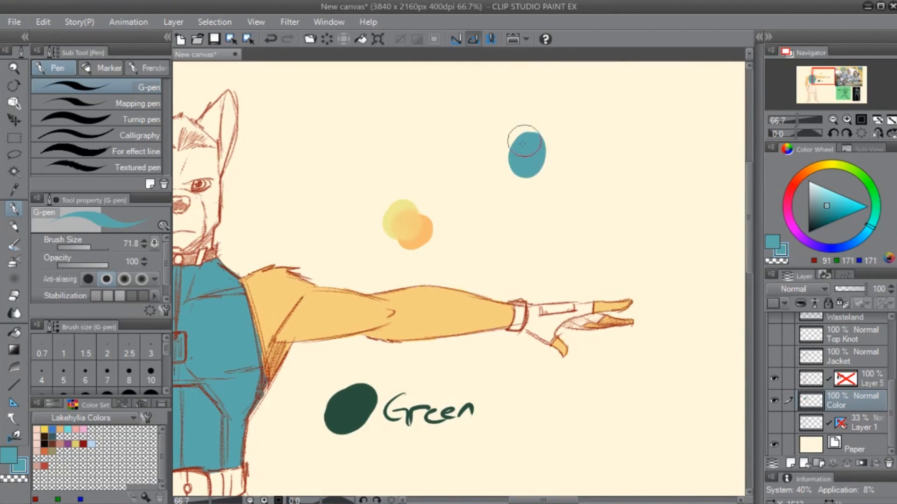
left_click_drag(433, 362, 612, 215)
- Sample the dark green swatch and fill the trouser area between the belt and the holster strap with it
left_click(536, 273, "alt")
left_click_drag(415, 405, 488, 271)
mouse_move(377, 228)
left_mouse_down("ctrl+alt")
mouse_move(361, 266)
mouse_move(364, 246)
mouse_move(365, 269)
mouse_move(359, 265)
mouse_move(416, 226)
mouse_move(380, 220)
mouse_move(419, 223)
left_mouse_up("ctrl+alt")
key("g")
key("g")
left_click(386, 234)
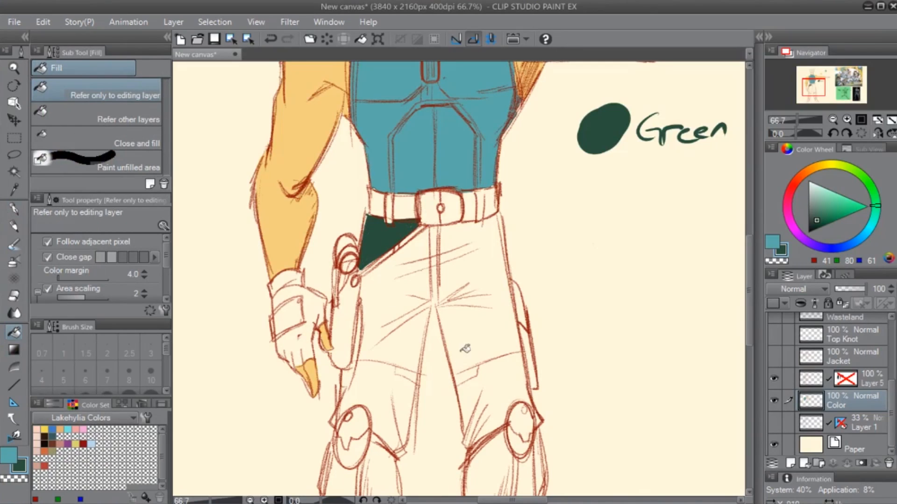
- Trace the trousers in dark green with the G-pen along the strap, holster side, both knee hems and inner leg seams
key("p")
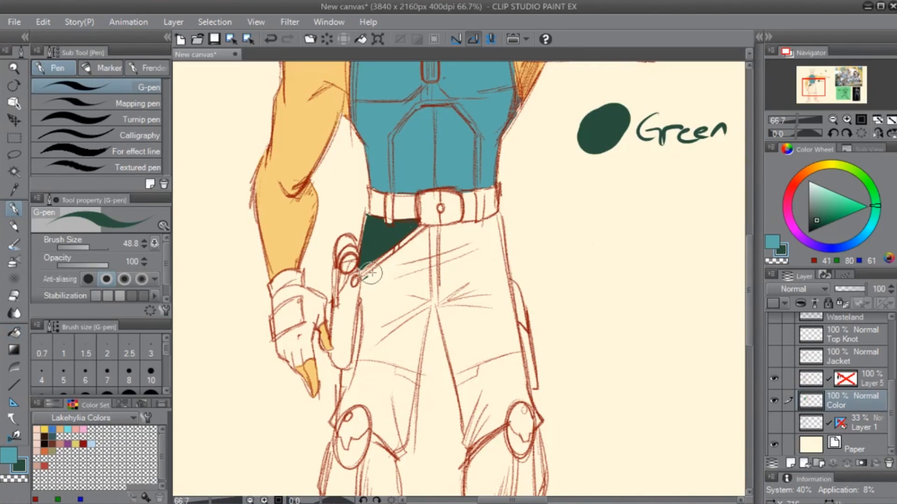
mouse_move(361, 278)
left_mouse_down()
mouse_move(426, 228)
mouse_move(361, 267)
mouse_move(354, 355)
mouse_move(331, 414)
mouse_move(333, 426)
mouse_move(356, 407)
mouse_move(401, 449)
left_mouse_up()
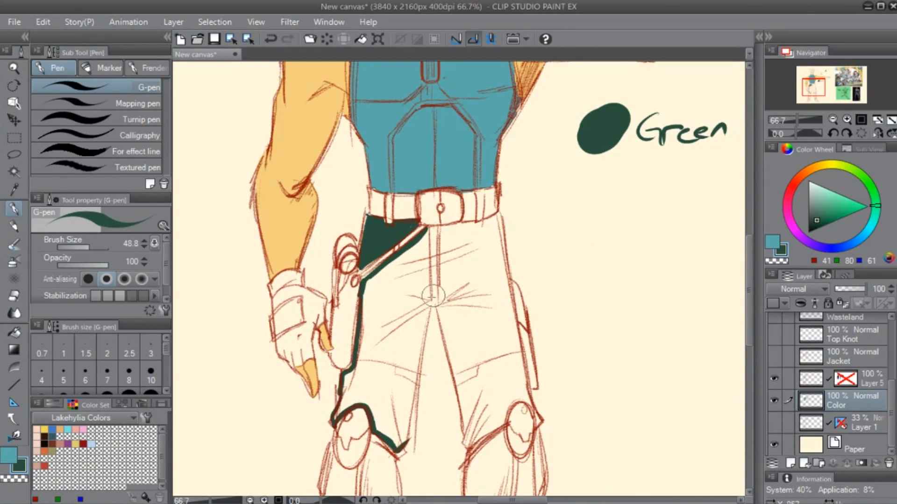
left_click_drag(428, 307, 414, 401)
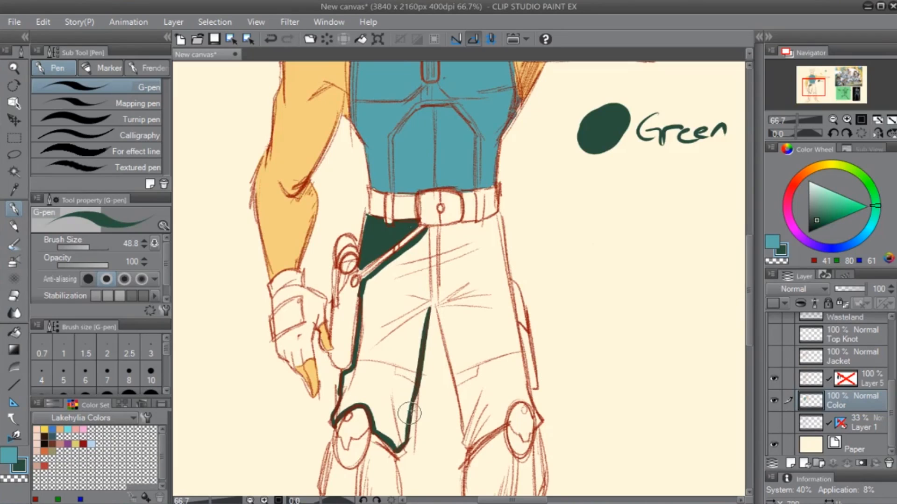
left_click_drag(429, 309, 446, 347)
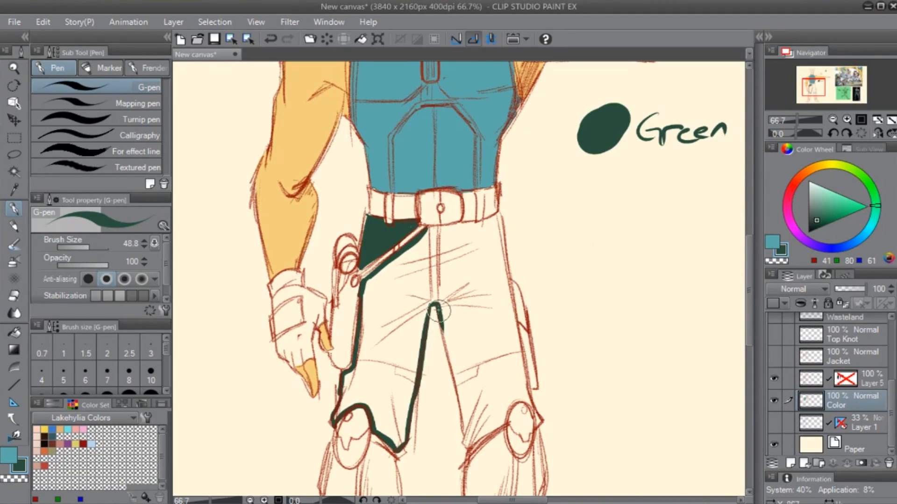
mouse_move(437, 308)
left_mouse_down()
mouse_move(465, 442)
mouse_move(500, 423)
mouse_move(514, 399)
mouse_move(527, 397)
mouse_move(538, 421)
left_mouse_up()
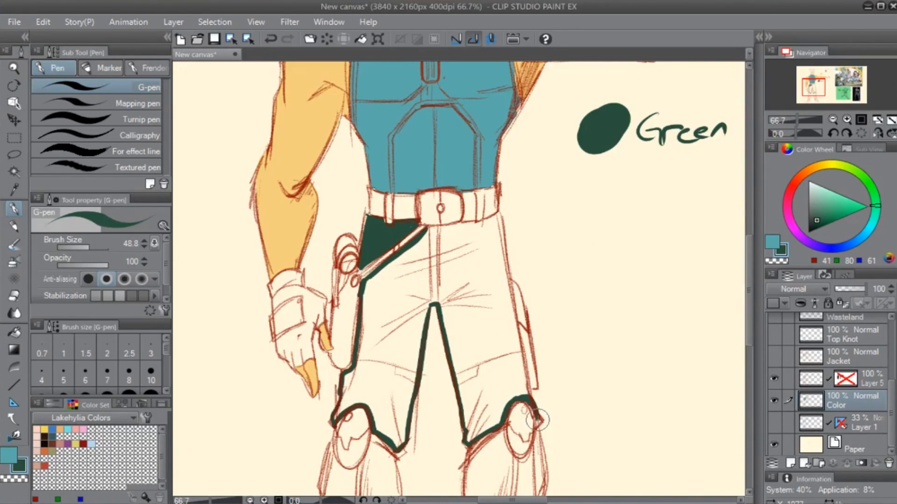
- Trace the trousers' remaining outer edge and side pocket in dark green from the belt down toward the knee
left_click_drag(499, 216, 507, 325)
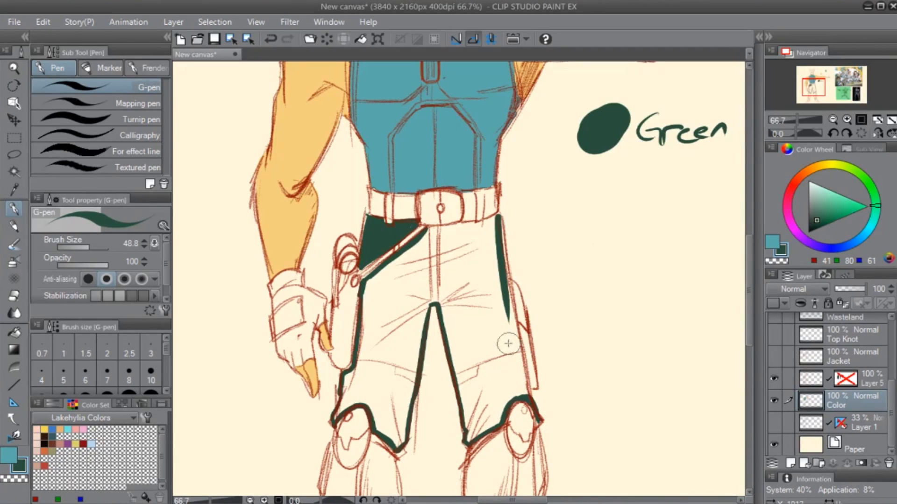
key("ctrl+z")
left_click_drag(498, 215, 510, 310)
left_click_drag(501, 238, 529, 368)
mouse_move(523, 326)
left_mouse_down()
mouse_move(528, 395)
mouse_move(533, 373)
left_mouse_up()
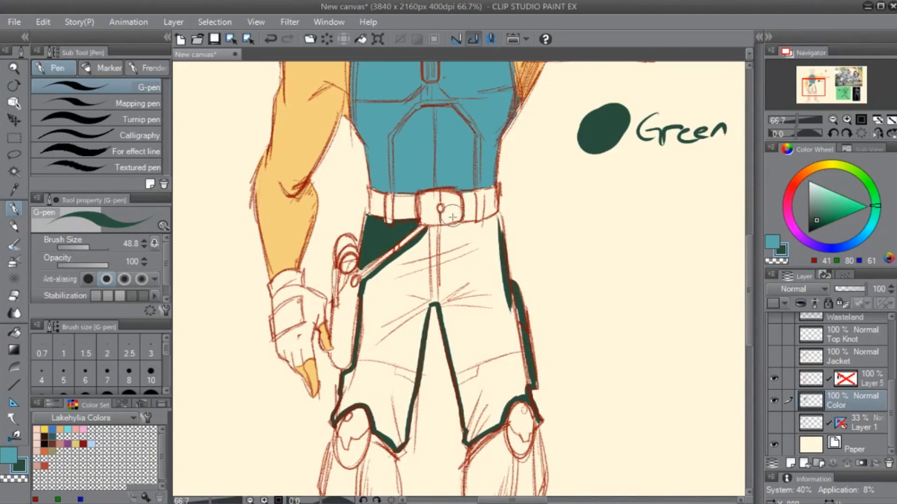
- Close the trouser outline under the belt and fill both trouser legs with dark green
left_click_drag(427, 231, 493, 217)
key("ctrl+z")
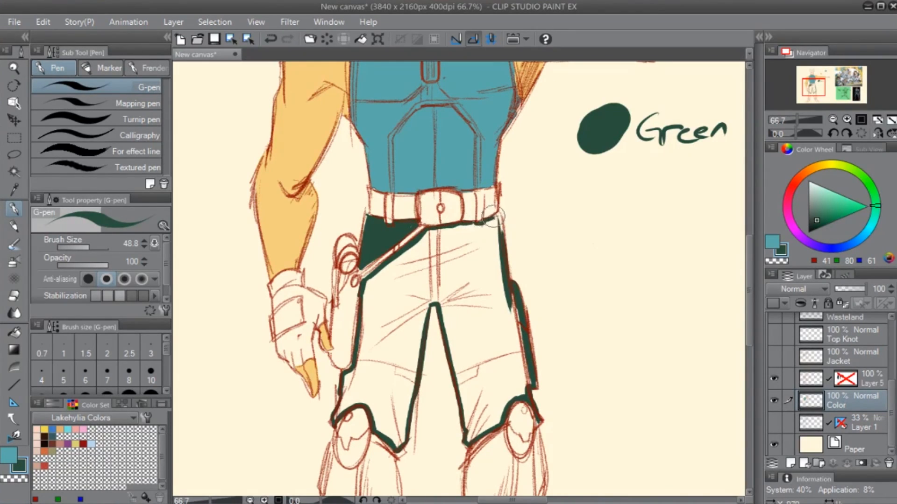
key("g")
left_click(485, 259)
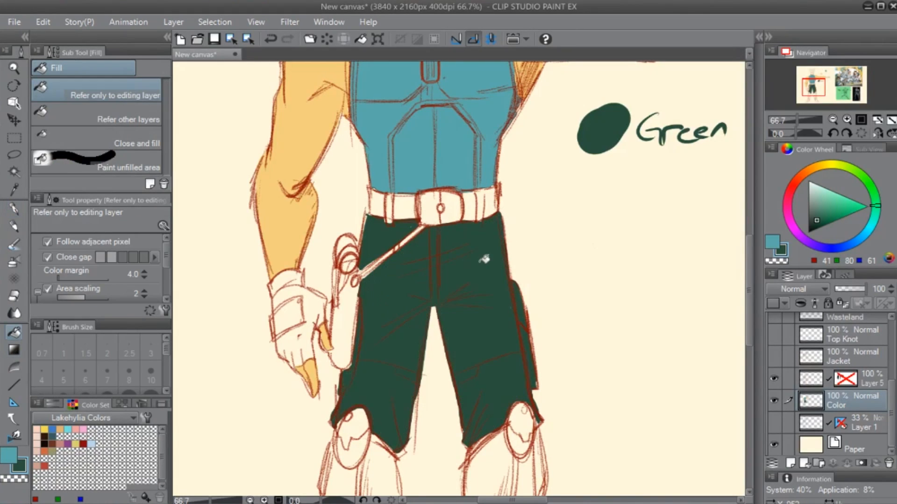
- Add a new layer above Color and draw a filled mustard-yellow rectangle over the whole figure
key("p")
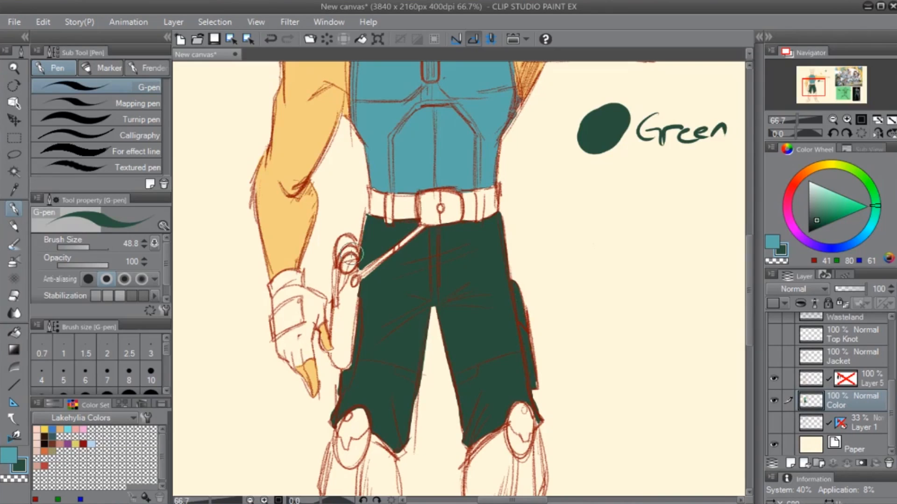
scroll(299, 278, "down", 5)
scroll(351, 254, "up", 2)
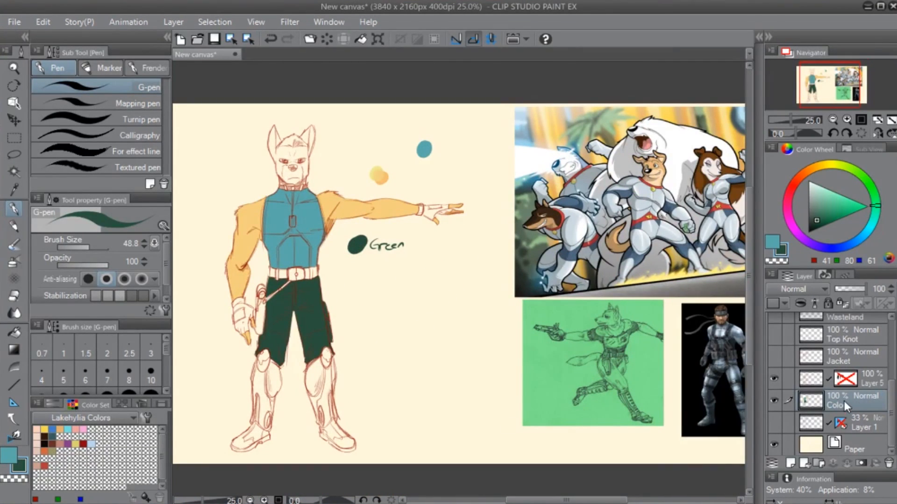
key("ctrl+shift+n")
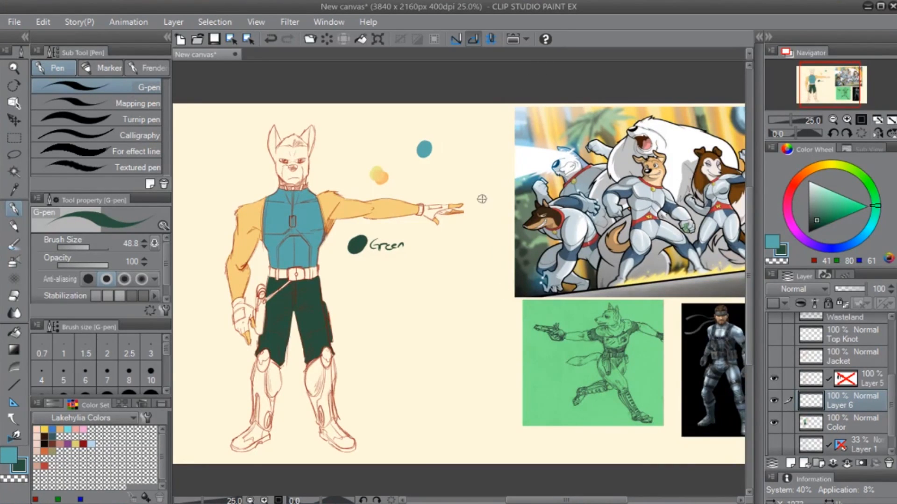
key("u")
left_click(830, 164)
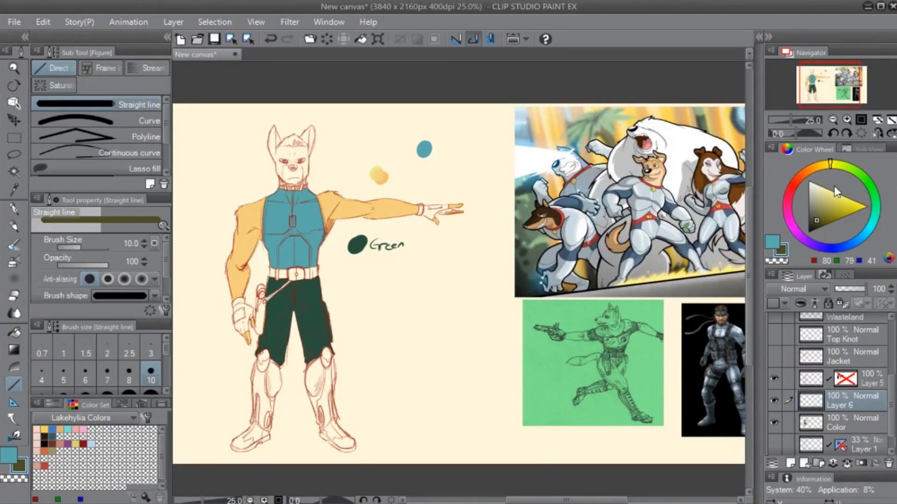
left_click_drag(843, 210, 840, 209)
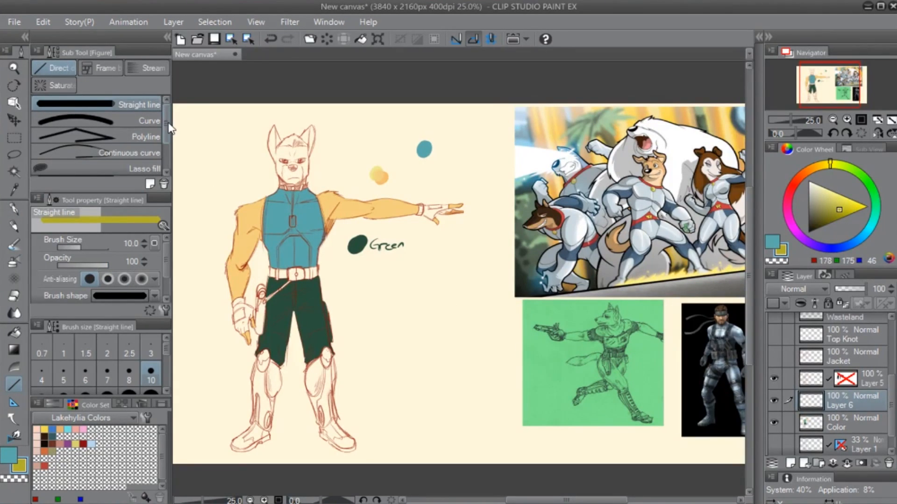
left_click_drag(169, 127, 165, 136)
left_click(154, 160)
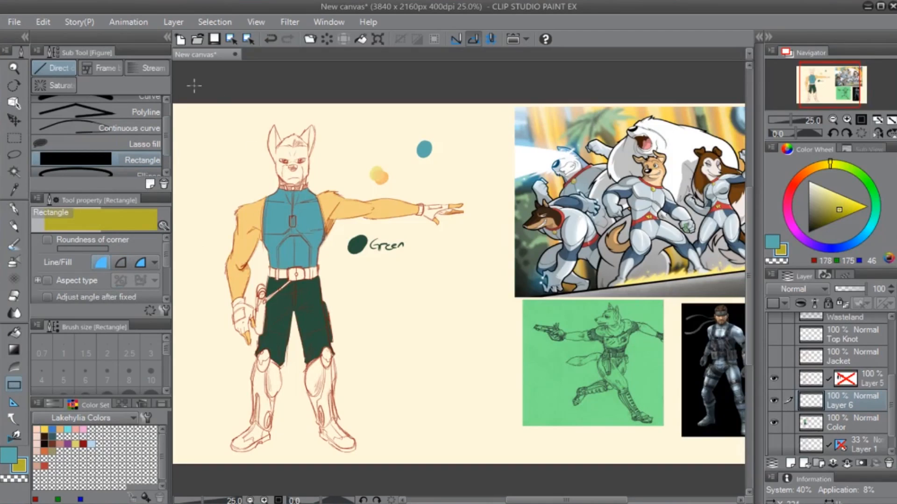
left_click_drag(184, 85, 493, 492)
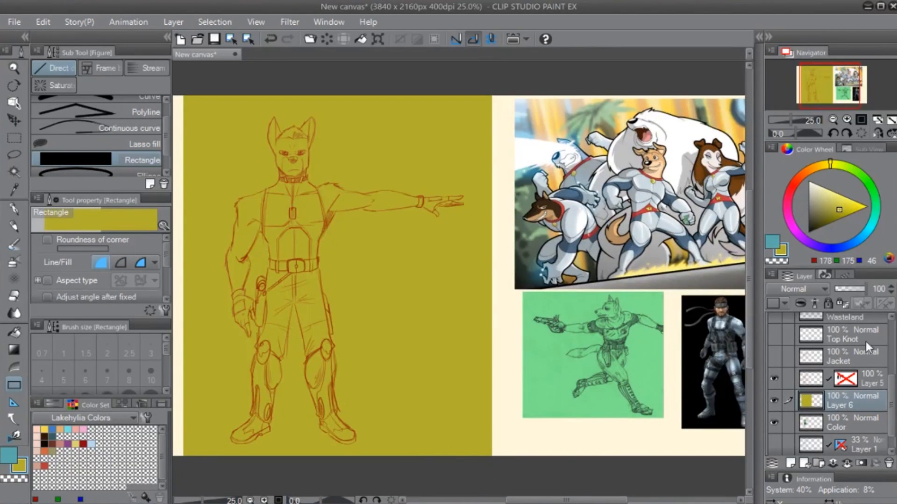
- Lower Layer 6's opacity to 27% and refill the rectangle with dark olive
left_click_drag(864, 290, 844, 291)
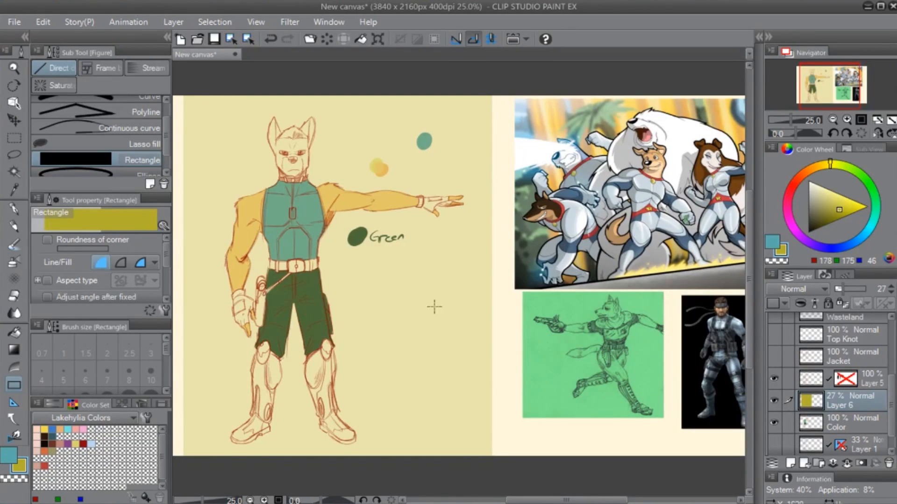
left_click(820, 224)
key("g")
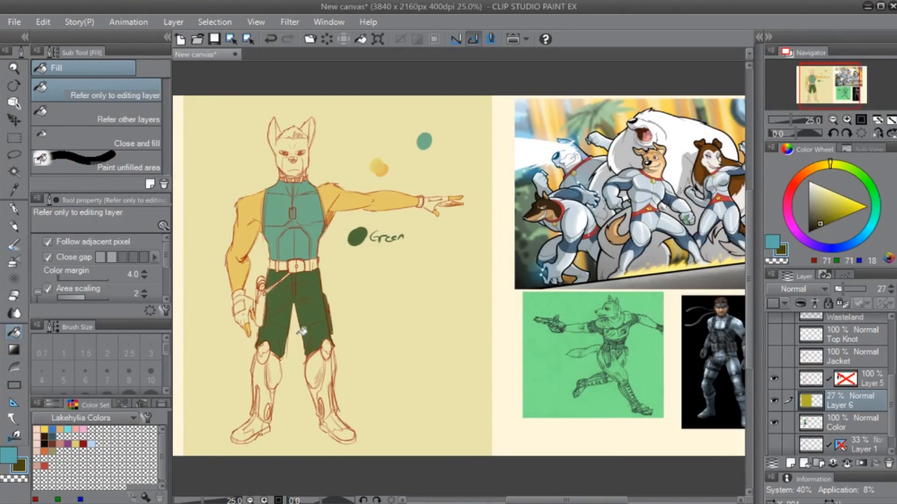
left_click(325, 369)
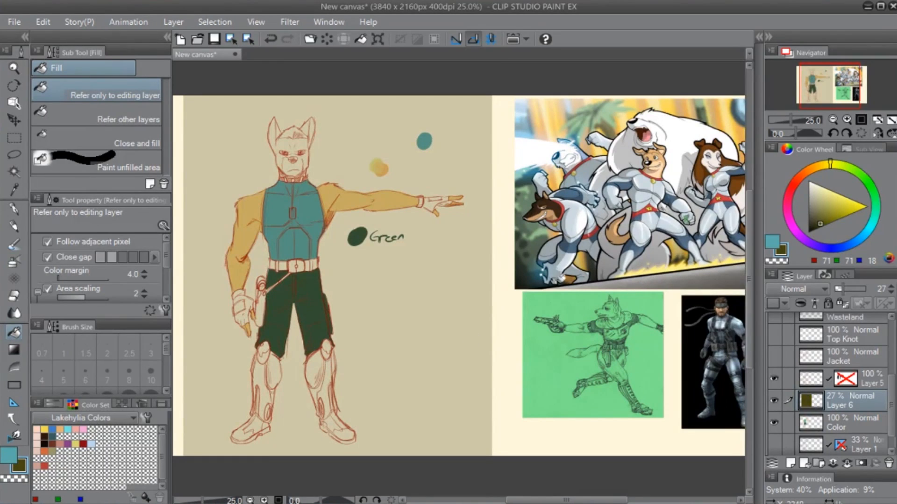
- Try grey-beige and blue-grey tints on the rectangle and delete Layer 6
left_click(817, 204)
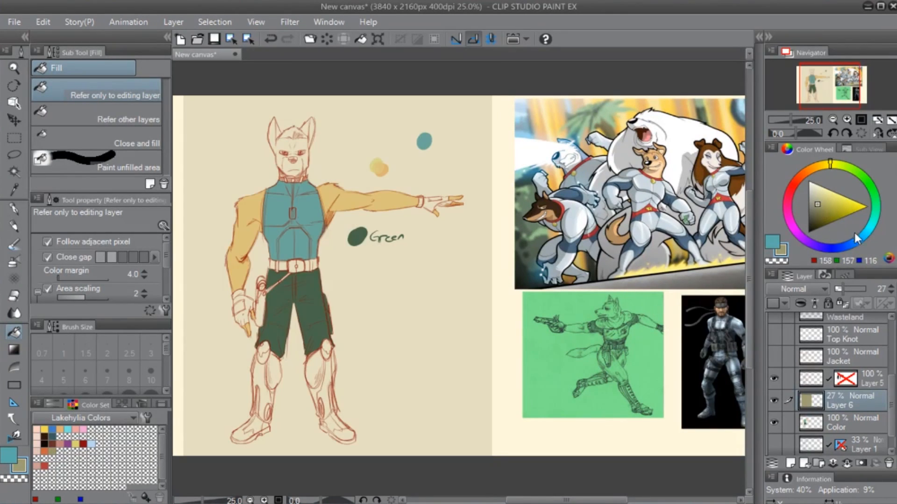
left_click_drag(872, 233, 853, 241)
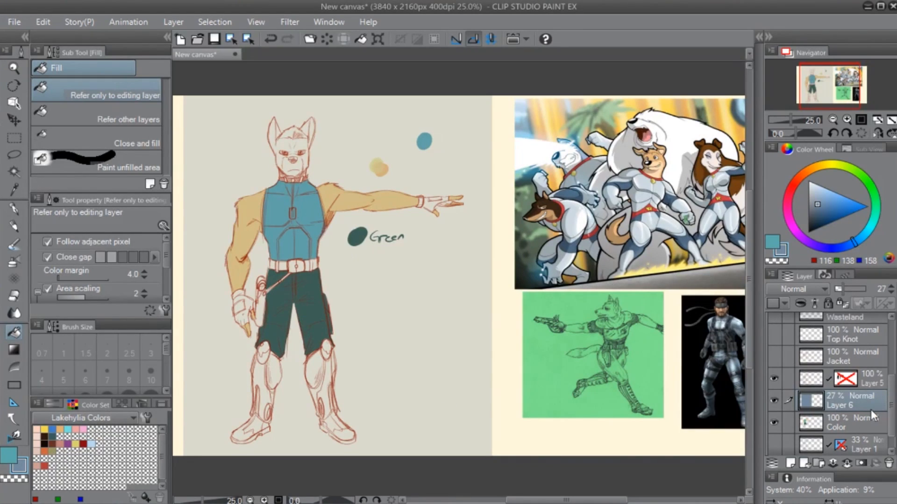
left_click_drag(849, 404, 888, 462)
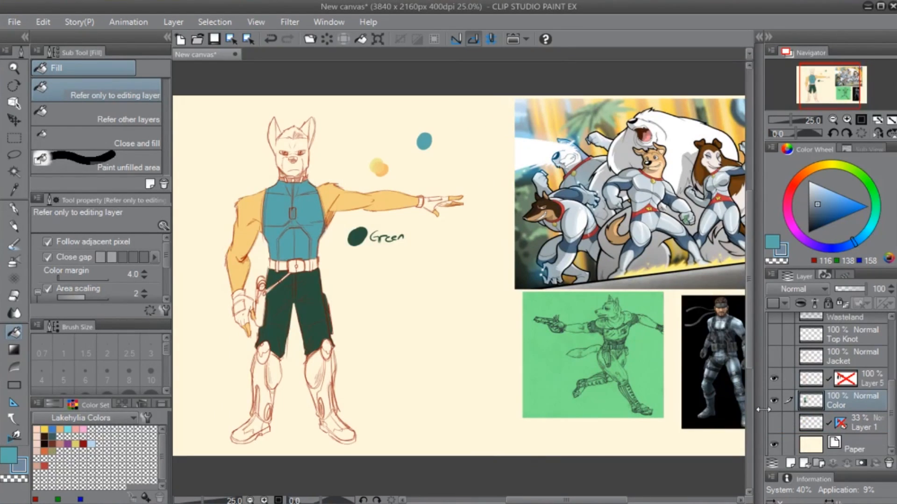
- Sample the trousers' dark green and outline the lowered hand's glove with the G-pen, leaving out its rectangular panel
scroll(271, 446, "up", 4)
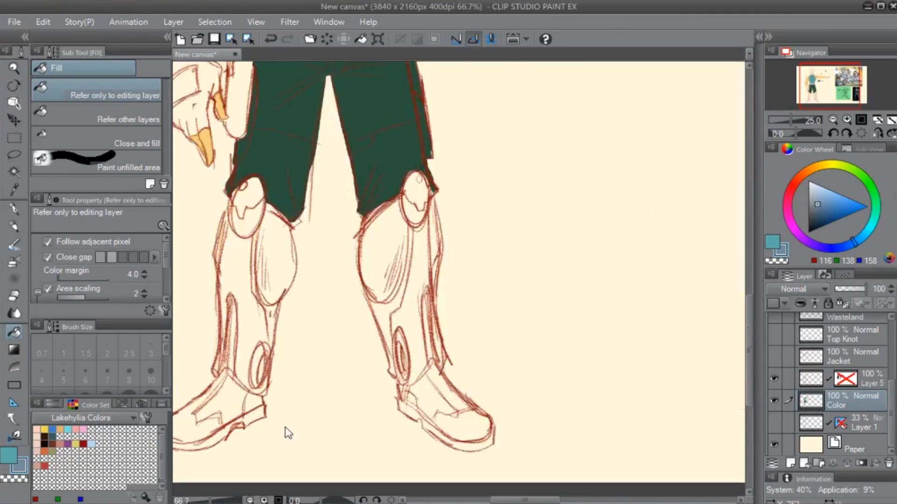
left_click_drag(371, 120, 405, 458)
left_click_drag(434, 318, 542, 424)
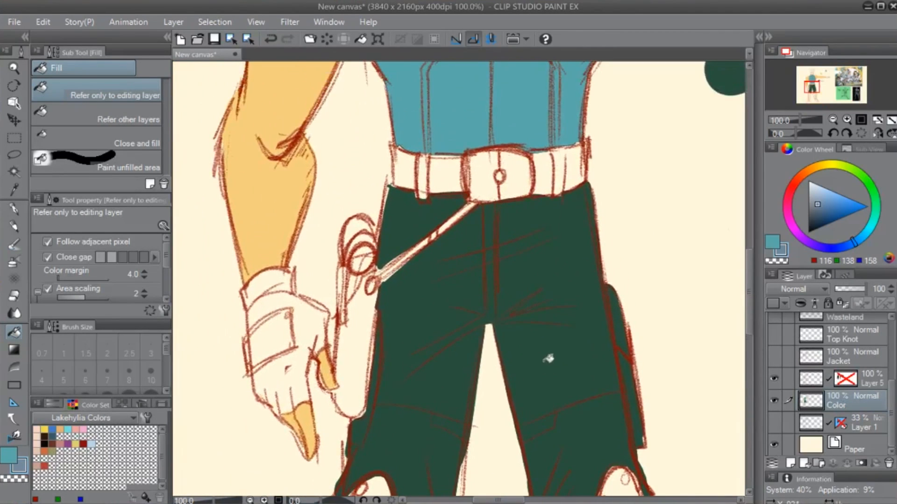
scroll(548, 354, "down", 2)
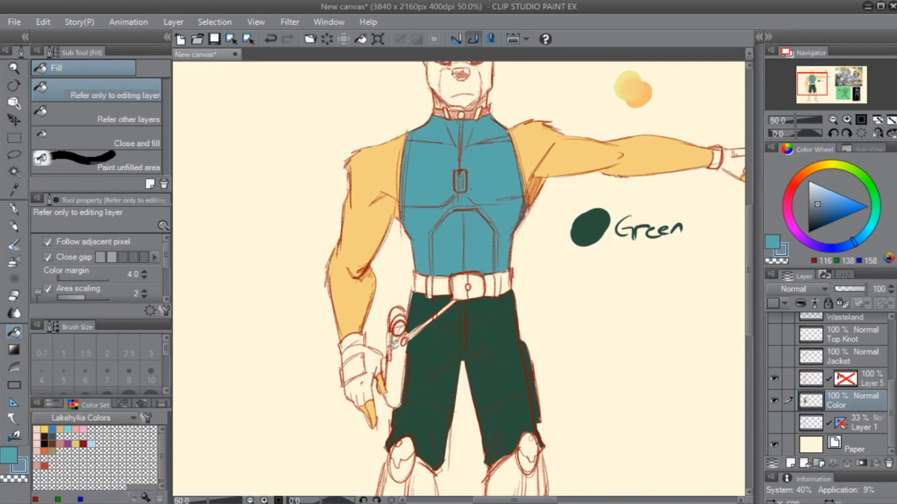
key("p")
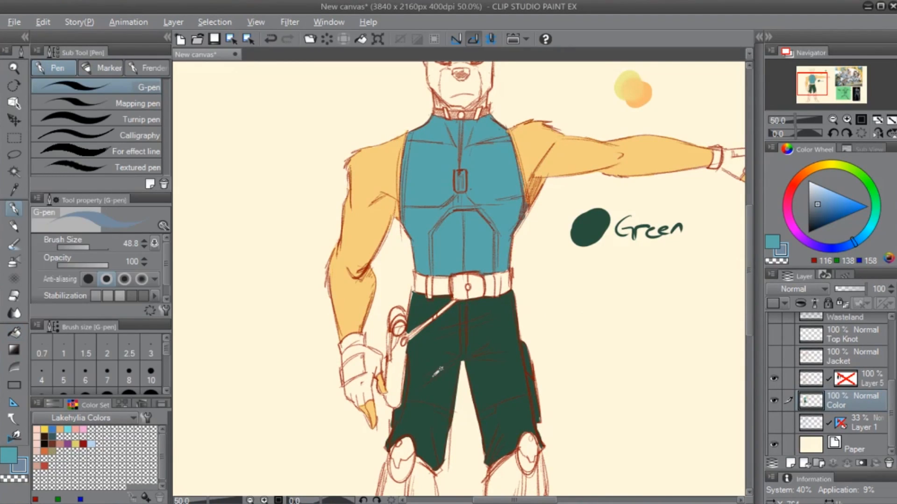
left_click(431, 404, "alt")
scroll(358, 349, "up", 3)
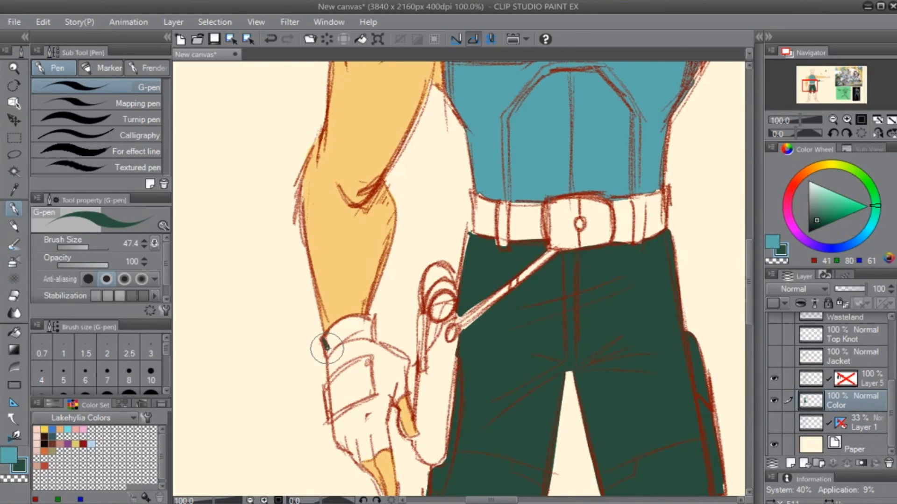
mouse_move(327, 352)
left_mouse_down()
mouse_move(363, 319)
mouse_move(335, 327)
mouse_move(367, 337)
mouse_move(359, 343)
mouse_move(348, 328)
mouse_move(362, 318)
mouse_move(371, 339)
mouse_move(395, 349)
mouse_move(401, 388)
mouse_move(402, 372)
mouse_move(386, 444)
mouse_move(356, 456)
mouse_move(333, 422)
mouse_move(376, 402)
left_mouse_up()
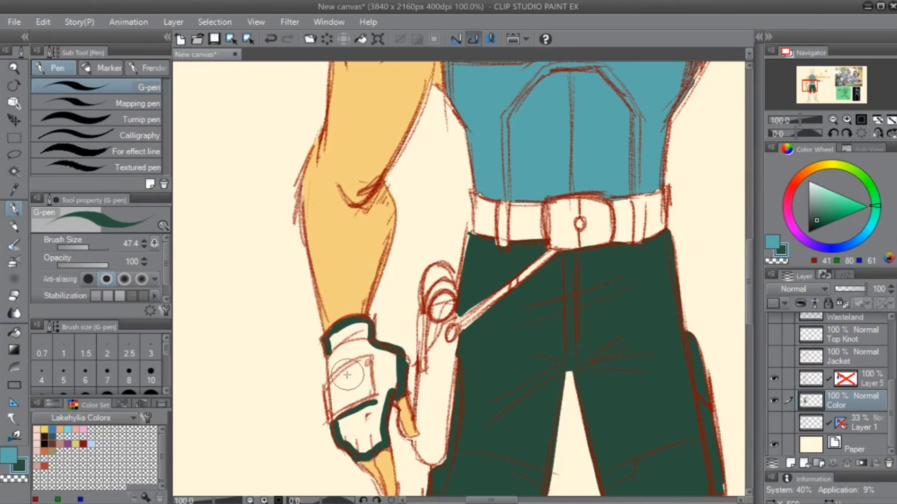
mouse_move(333, 373)
left_mouse_down()
mouse_move(326, 349)
mouse_move(328, 370)
mouse_move(375, 351)
mouse_move(378, 401)
mouse_move(332, 420)
left_mouse_up()
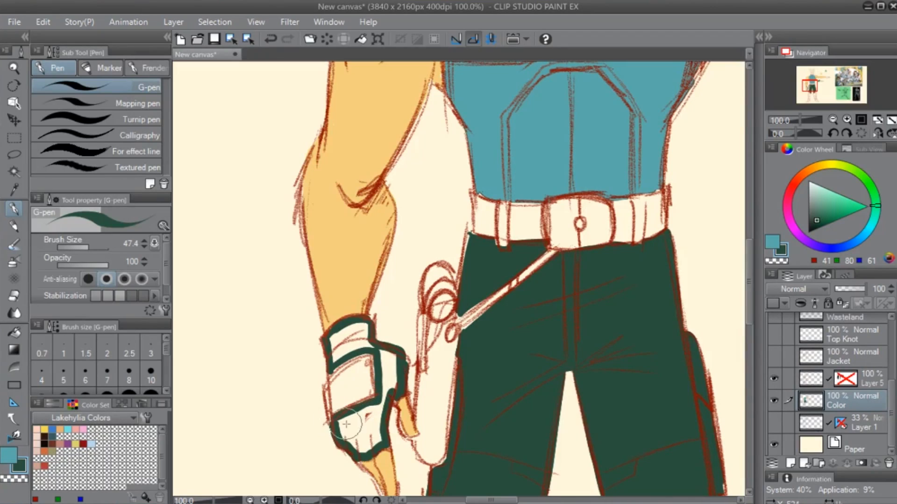
- Fill the outlined parts of the lowered hand's glove with dark green
key("g")
left_click(360, 428)
left_click(394, 367)
left_click(373, 343)
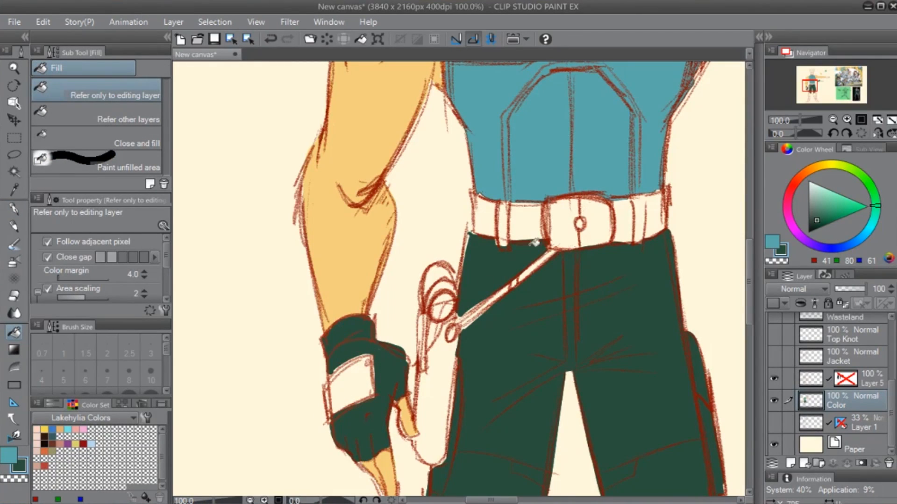
- Clean up the glove's upper edge by the knuckles using the G-pen with transparent colour
key("p")
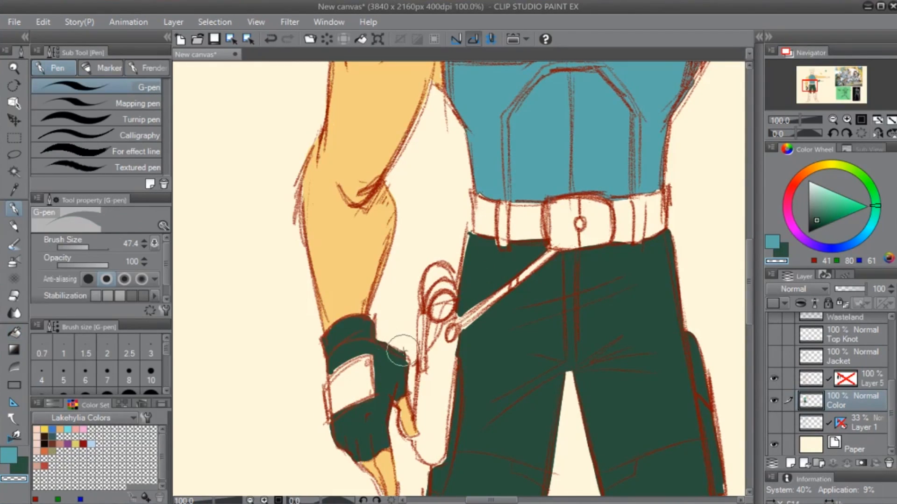
key("c")
left_click_drag(397, 360, 374, 351)
- Sample the teal swatch and refill the lowered hand's glove with teal
mouse_move(563, 190)
left_mouse_down()
mouse_move(456, 258)
mouse_move(341, 378)
left_mouse_up()
left_click_drag(636, 228, 349, 340)
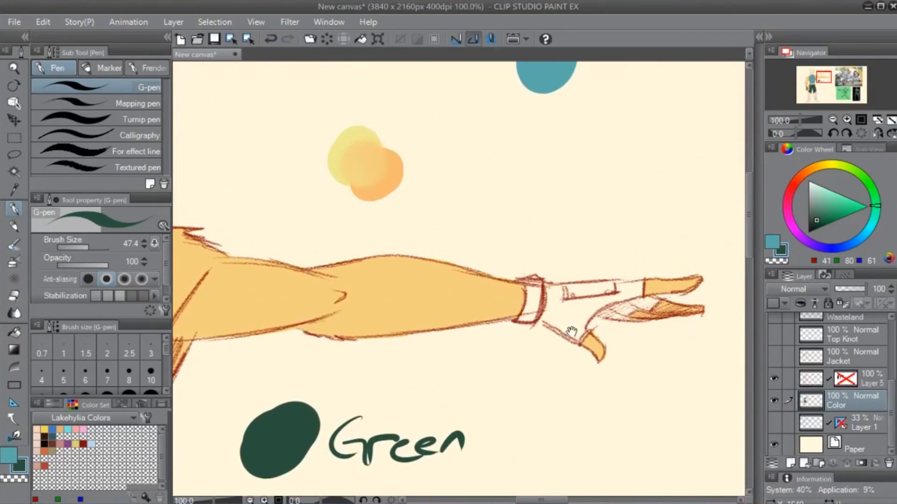
left_click_drag(558, 330, 434, 310)
left_click_drag(326, 334, 528, 228)
left_click_drag(260, 371, 514, 257)
mouse_move(307, 383)
left_mouse_down()
mouse_move(526, 251)
mouse_move(560, 241)
mouse_move(472, 280)
mouse_move(448, 341)
left_mouse_up()
left_click(458, 199, "alt")
left_click_drag(394, 395, 417, 221)
key("g")
left_click(389, 257)
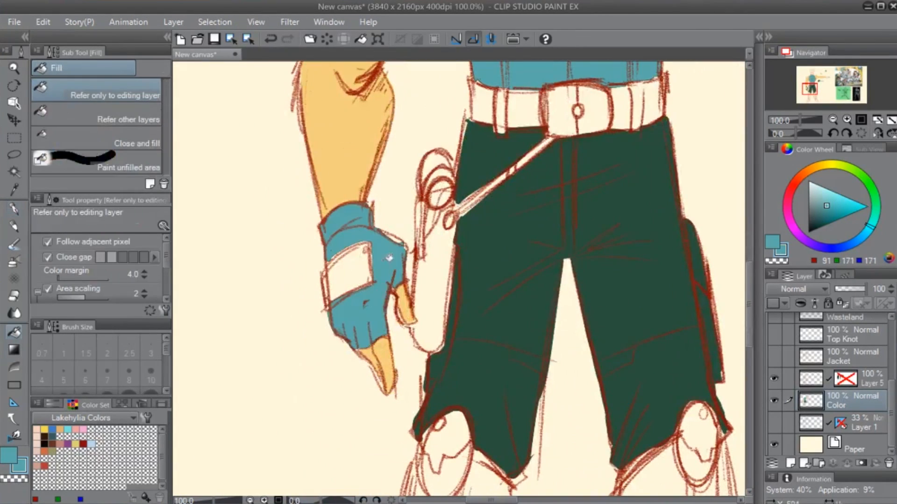
- Outline the outstretched hand's glove with the G-pen and fill it with teal, leaving the cuff and knuckle panel uncoloured
left_click_drag(566, 127, 224, 413)
left_click_drag(613, 194, 327, 356)
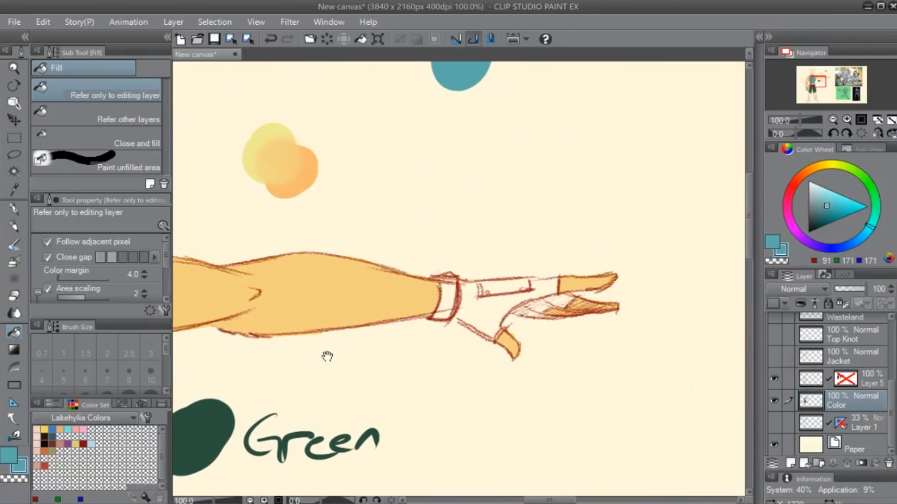
key("p")
mouse_move(460, 280)
left_mouse_down()
mouse_move(454, 317)
mouse_move(491, 337)
mouse_move(516, 301)
mouse_move(554, 291)
mouse_move(568, 296)
mouse_move(561, 294)
mouse_move(570, 299)
mouse_move(562, 304)
mouse_move(570, 296)
mouse_move(518, 312)
mouse_move(526, 301)
mouse_move(561, 300)
mouse_move(553, 278)
mouse_move(555, 288)
mouse_move(553, 279)
mouse_move(526, 293)
mouse_move(541, 282)
mouse_move(545, 289)
mouse_move(489, 298)
mouse_move(461, 287)
mouse_move(467, 308)
left_mouse_up()
key("g")
key("g")
left_click(489, 316)
key("p")
left_click_drag(496, 226, 500, 263)
- Choose a darker teal (RGB 79, 144, 144) and refill the gloves on both hands
left_click(822, 210)
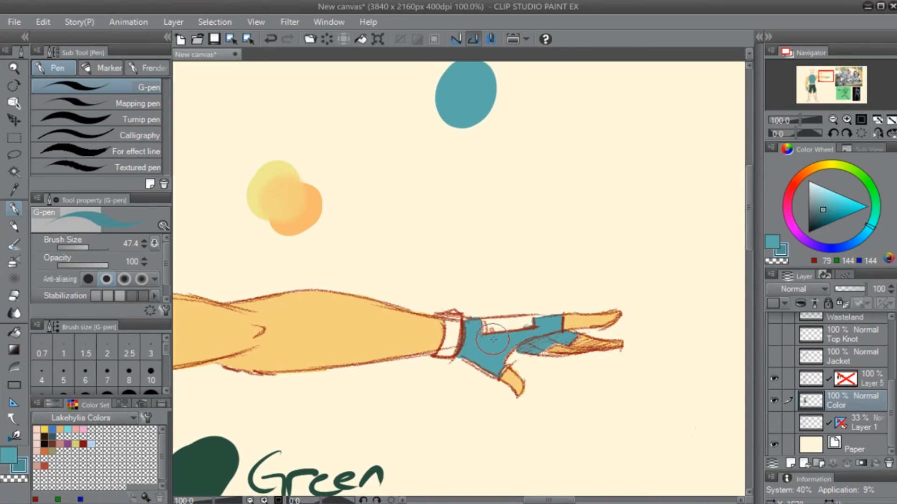
key("g")
left_click(550, 343)
left_click_drag(291, 394, 607, 280)
left_click_drag(315, 357, 624, 248)
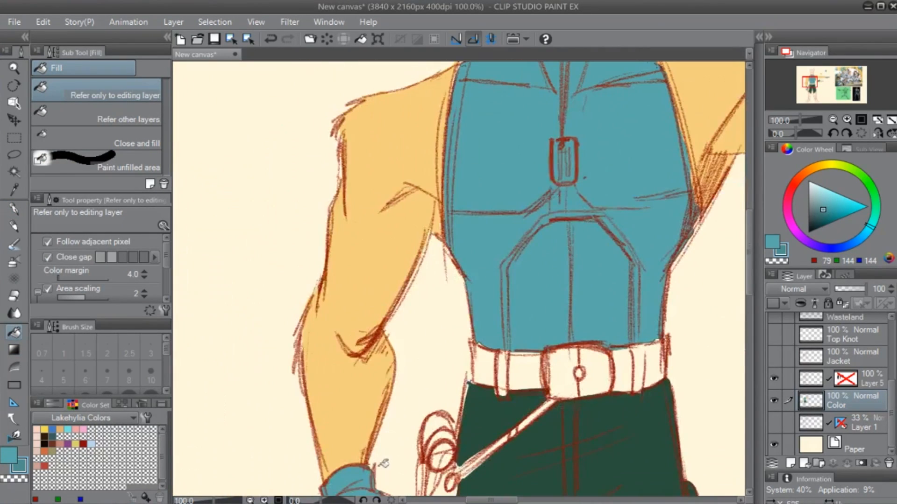
left_click(362, 476)
left_click_drag(427, 380, 475, 272)
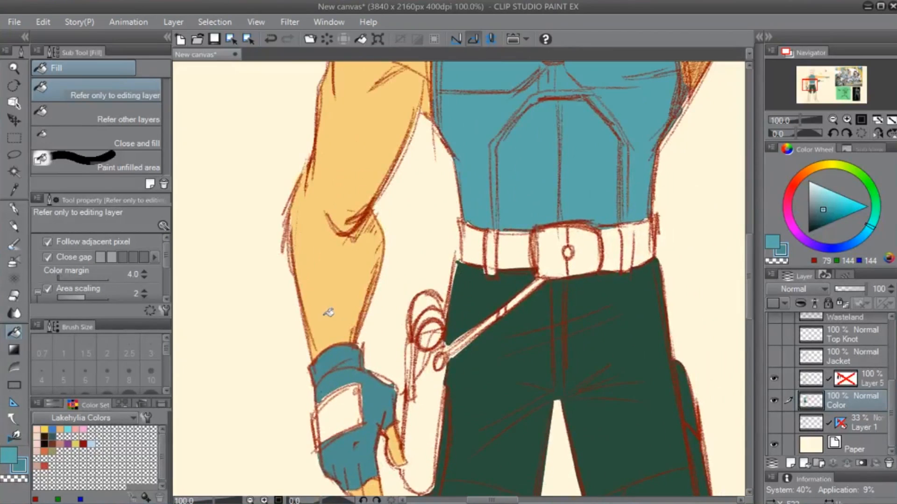
key("ctrl+0")
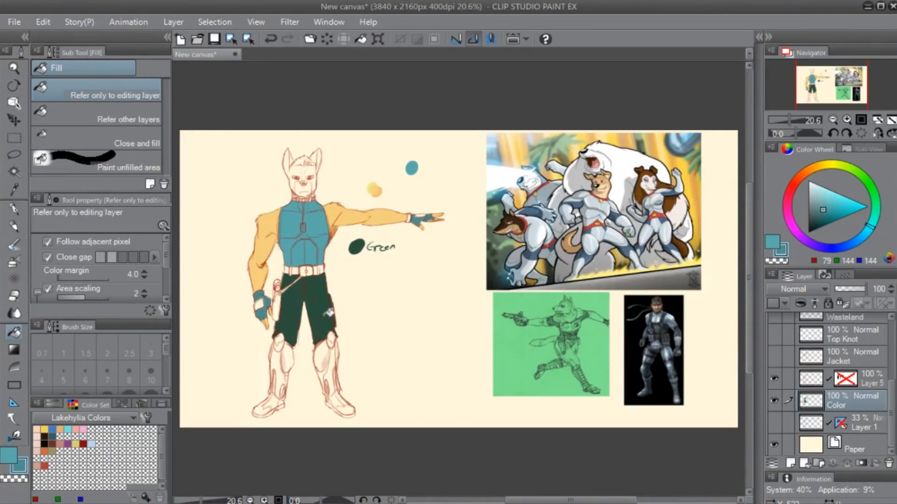
- Sample the arm's tan fur colour and outline the head, ears and neck with the G-pen, redoing the last stroke by the ear
key("p")
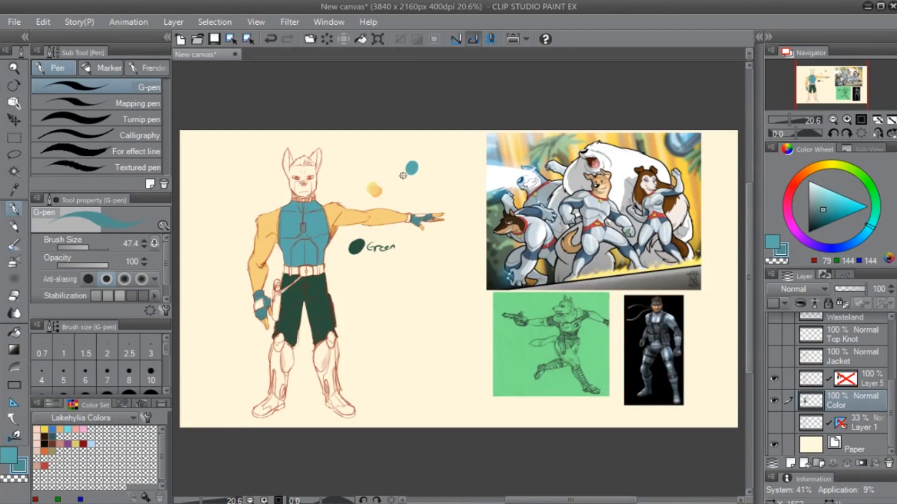
scroll(280, 284, "up", 5)
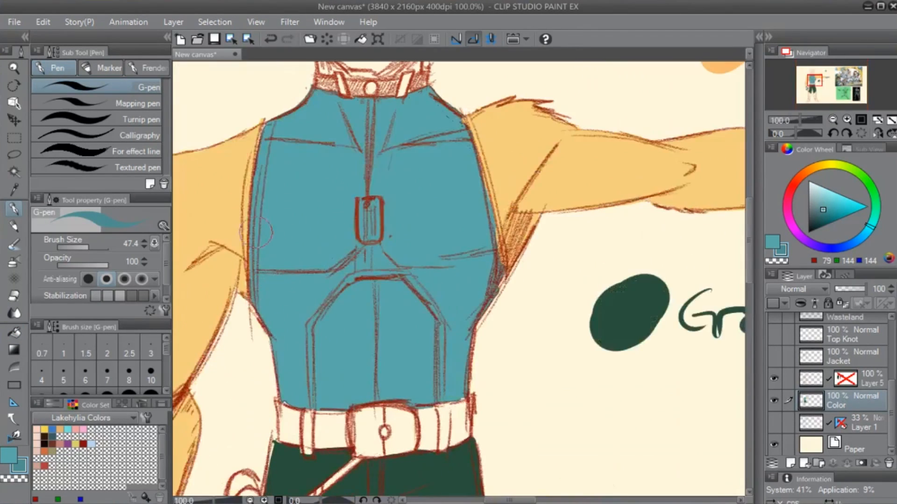
left_click_drag(232, 194, 325, 364)
left_click(323, 365, "alt")
left_click_drag(426, 196, 317, 393)
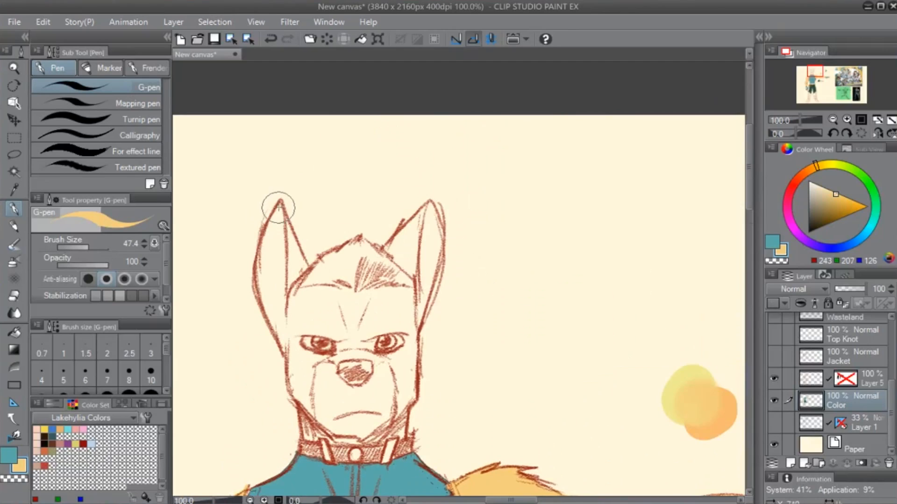
mouse_move(280, 201)
left_mouse_down()
mouse_move(260, 248)
mouse_move(267, 315)
mouse_move(304, 439)
mouse_move(310, 448)
mouse_move(371, 441)
mouse_move(406, 423)
mouse_move(411, 344)
mouse_move(437, 260)
mouse_move(434, 217)
mouse_move(428, 204)
mouse_move(380, 255)
mouse_move(292, 236)
mouse_move(307, 251)
left_mouse_up()
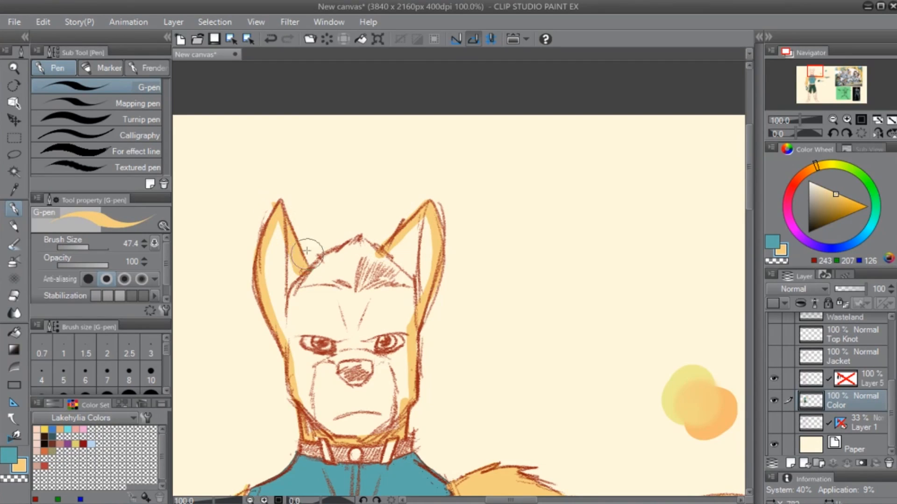
key("ctrl+z")
mouse_move(279, 206)
left_mouse_down()
mouse_move(303, 269)
mouse_move(294, 256)
left_mouse_up()
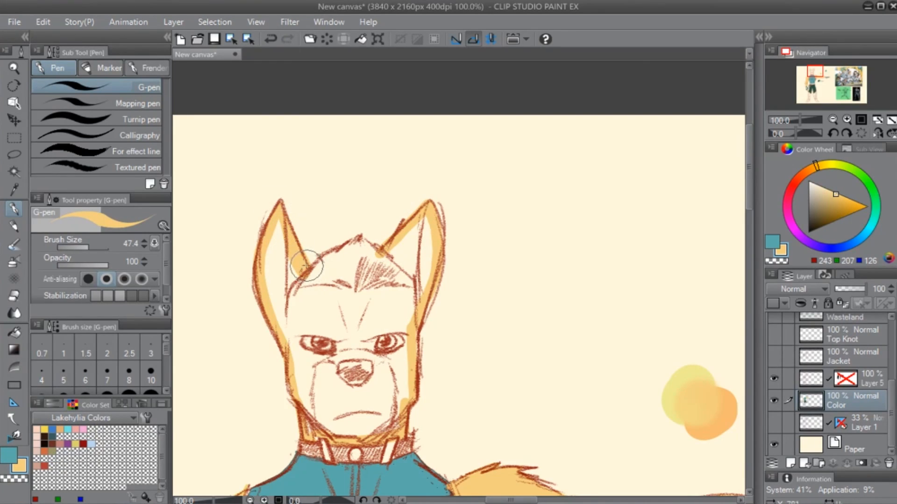
- Fill the outlined head and ears with the tan fur colour and touch up the crown with the G-pen
key("g")
left_click(398, 275)
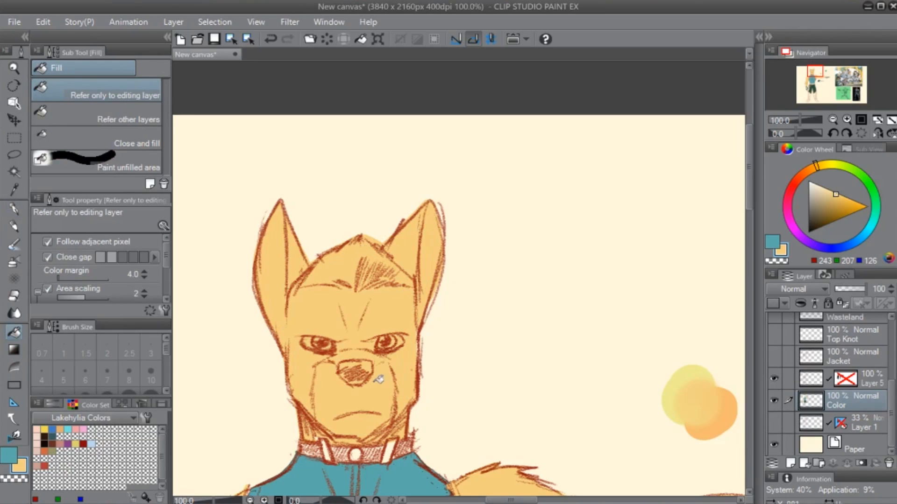
key("p")
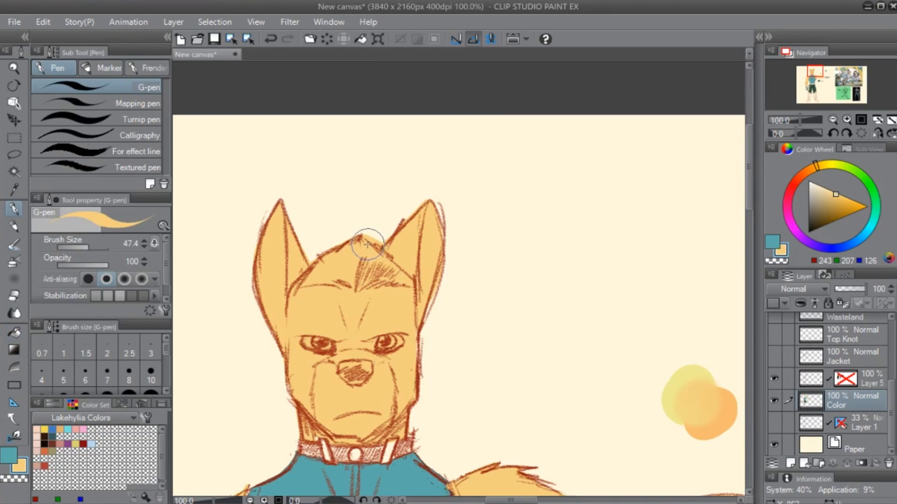
left_click_drag(363, 231, 378, 241)
left_click_drag(382, 382, 427, 286)
left_click_drag(826, 195, 812, 187)
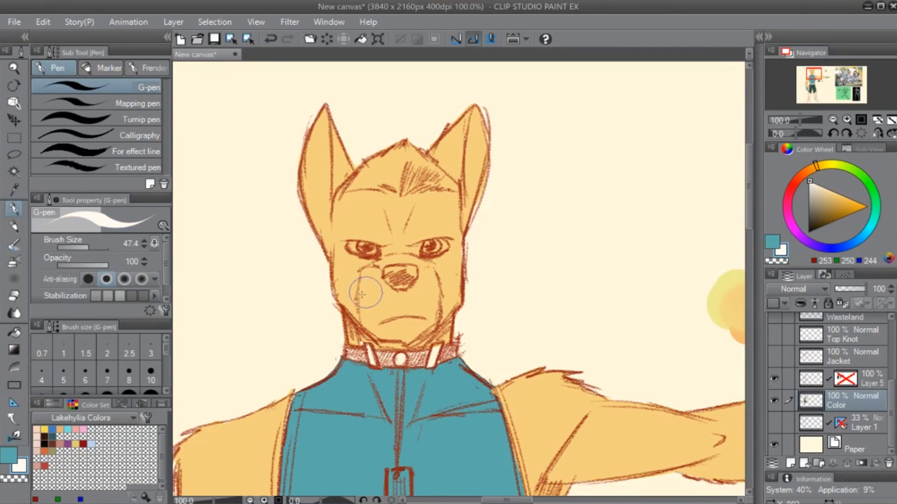
left_click_drag(363, 268, 365, 315)
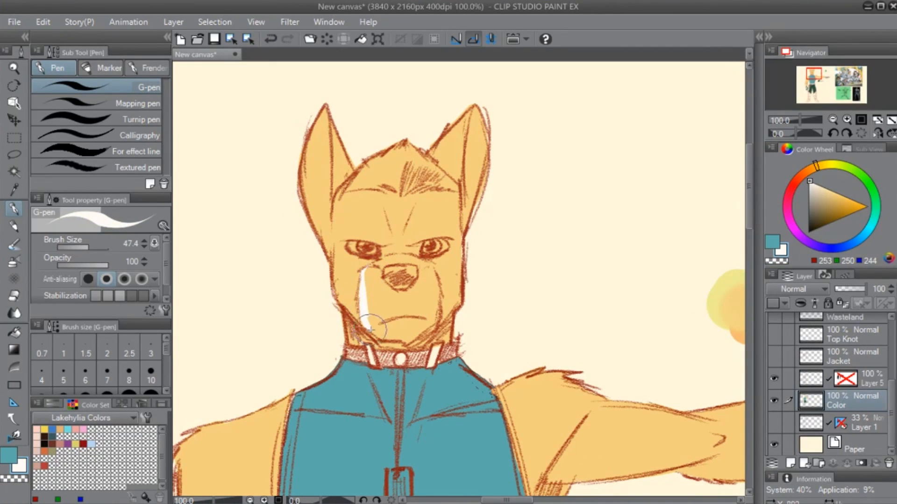
key("ctrl+z")
left_click(431, 292, "alt")
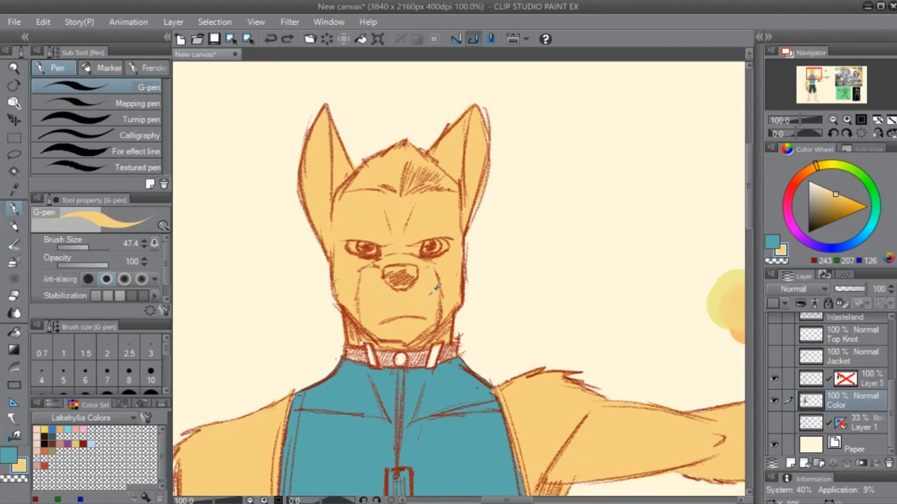
left_click(828, 201)
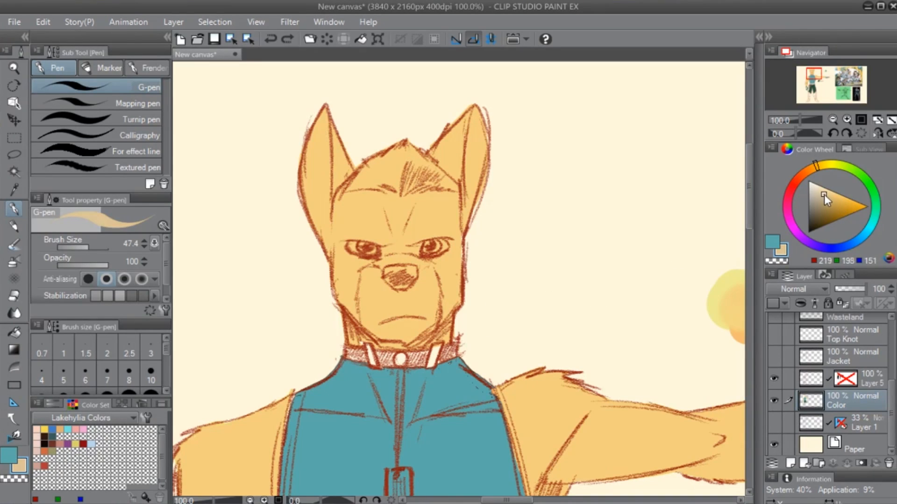
left_click(821, 193)
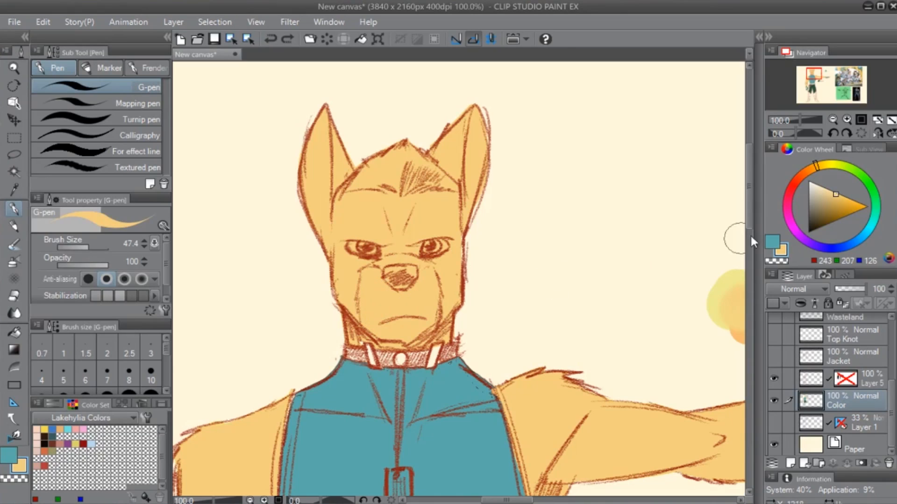
- Outline the muzzle in pale cream (RGB 255, 232, 179), fill it and touch up its edge with the G-pen
left_click_drag(835, 195, 805, 184)
mouse_move(367, 279)
left_mouse_down()
mouse_move(364, 311)
mouse_move(363, 297)
mouse_move(378, 335)
mouse_move(370, 325)
mouse_move(406, 338)
mouse_move(428, 325)
mouse_move(437, 307)
mouse_move(435, 271)
mouse_move(405, 258)
mouse_move(364, 277)
left_mouse_up()
key("g")
left_click(405, 303)
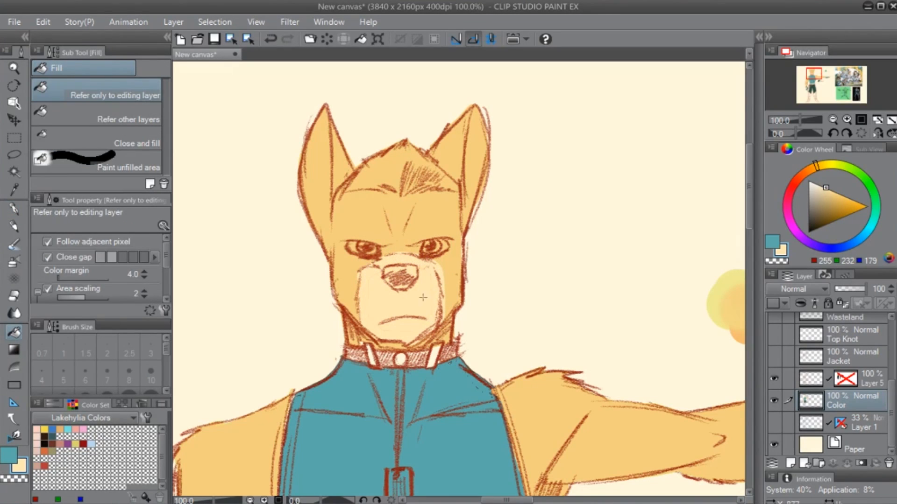
key("p")
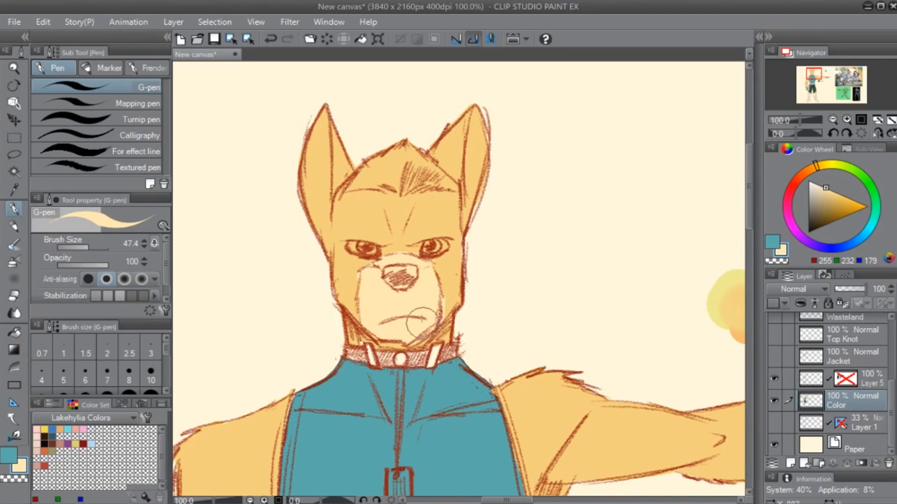
left_click_drag(442, 262, 425, 291)
- Paint the eye whites pure white and the nose dark grey (RGB 67, 67, 67) with the G-pen
left_click_drag(805, 228, 807, 180)
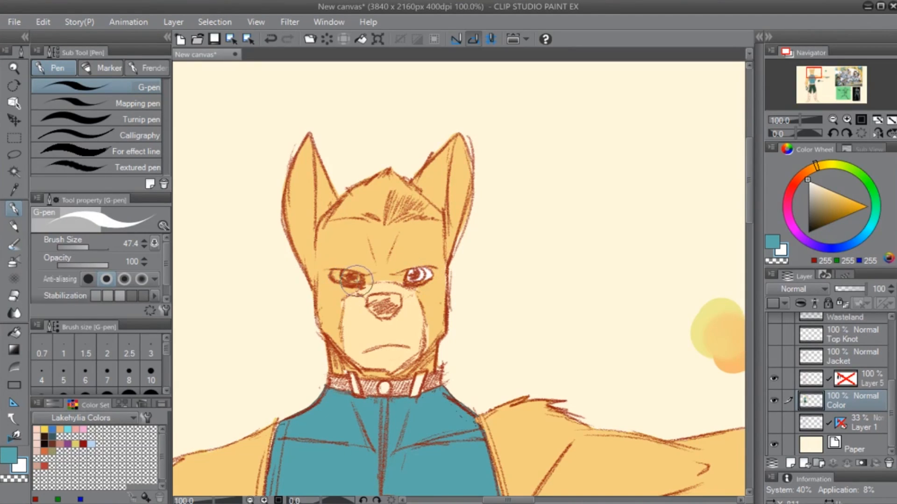
left_click_drag(335, 275, 341, 279)
left_click_drag(533, 389, 510, 381)
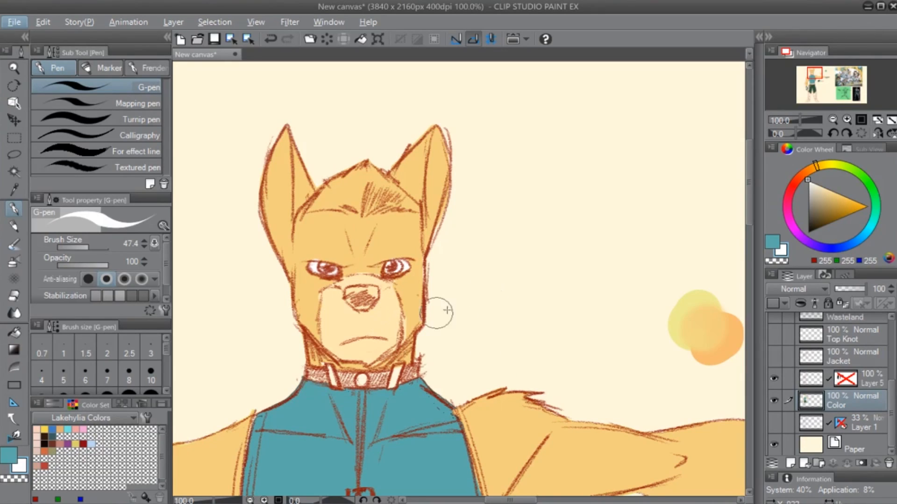
left_click_drag(815, 219, 807, 219)
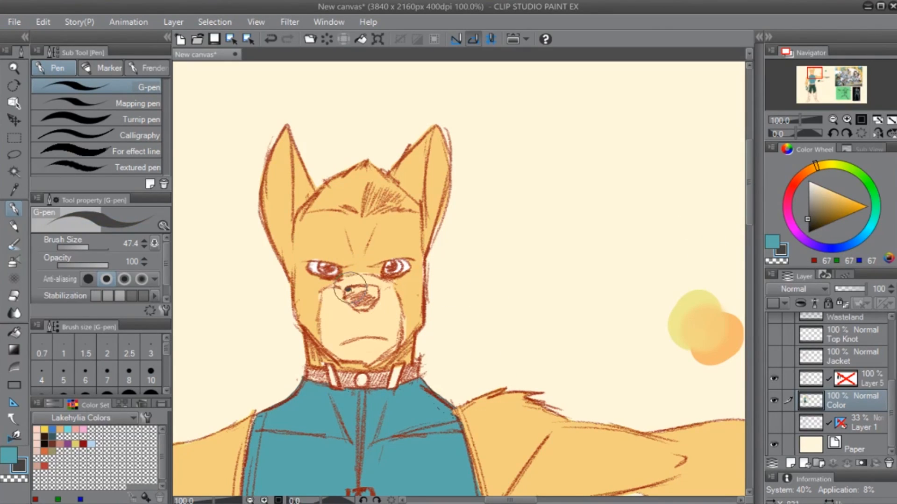
mouse_move(351, 288)
left_mouse_down()
mouse_move(346, 303)
mouse_move(367, 308)
mouse_move(376, 295)
mouse_move(356, 291)
left_mouse_up()
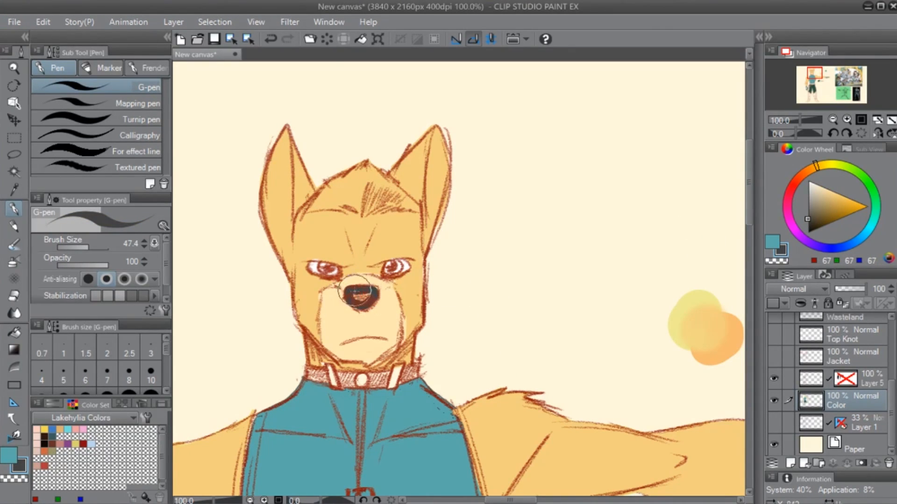
- Sample the muzzle's pale cream and paint the hair area above the forehead with the G-pen
scroll(457, 276, "up", 1)
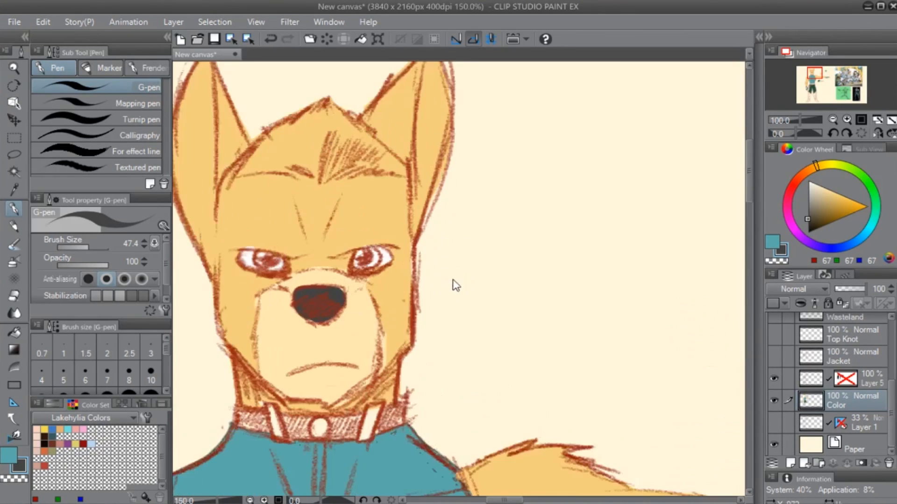
scroll(453, 280, "up", 1)
left_click_drag(342, 287, 506, 315)
left_click(481, 344, "alt")
left_click_drag(464, 216, 425, 294)
mouse_move(290, 246)
left_mouse_down()
mouse_move(398, 246)
mouse_move(344, 241)
mouse_move(407, 244)
mouse_move(482, 222)
mouse_move(431, 240)
mouse_move(482, 234)
mouse_move(509, 248)
mouse_move(396, 162)
mouse_move(286, 242)
mouse_move(395, 175)
mouse_move(369, 203)
mouse_move(367, 225)
mouse_move(438, 205)
mouse_move(455, 223)
left_mouse_up()
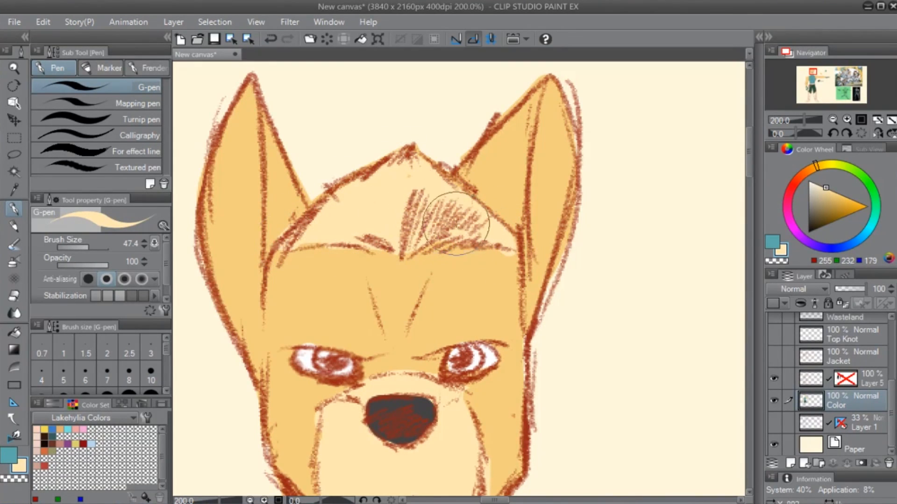
scroll(467, 327, "down", 2)
left_click(829, 211)
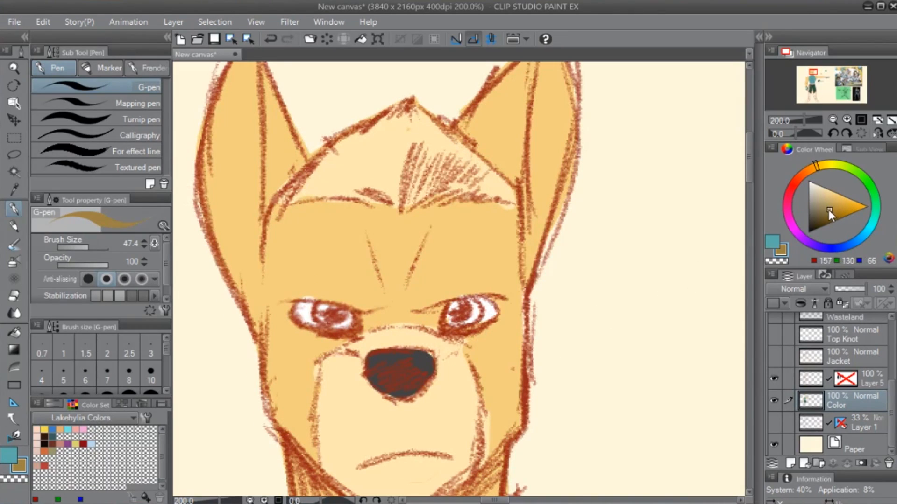
left_click_drag(828, 210, 827, 208)
left_click_drag(472, 300, 469, 308)
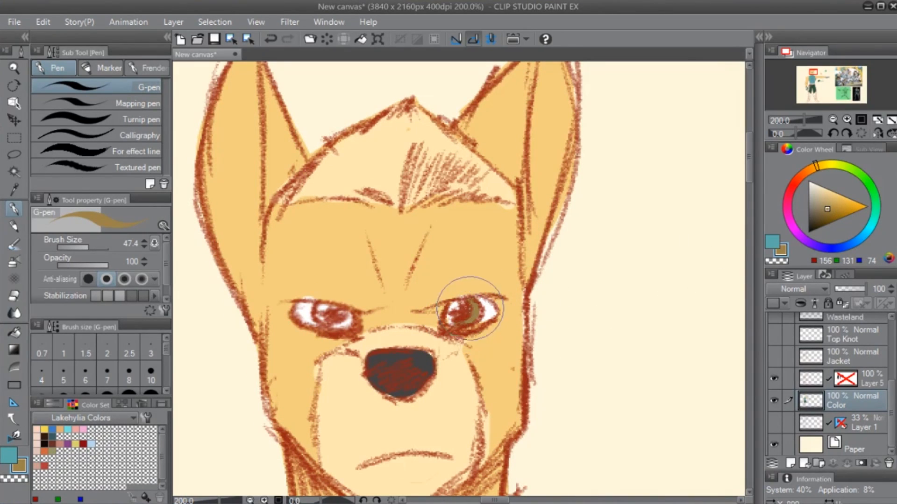
key("ctrl+z")
- Choose a golden tan (RGB 209, 172, 91), set the G-pen's brush size to 32.4 and paint both irises
left_click(815, 167)
left_click(835, 202)
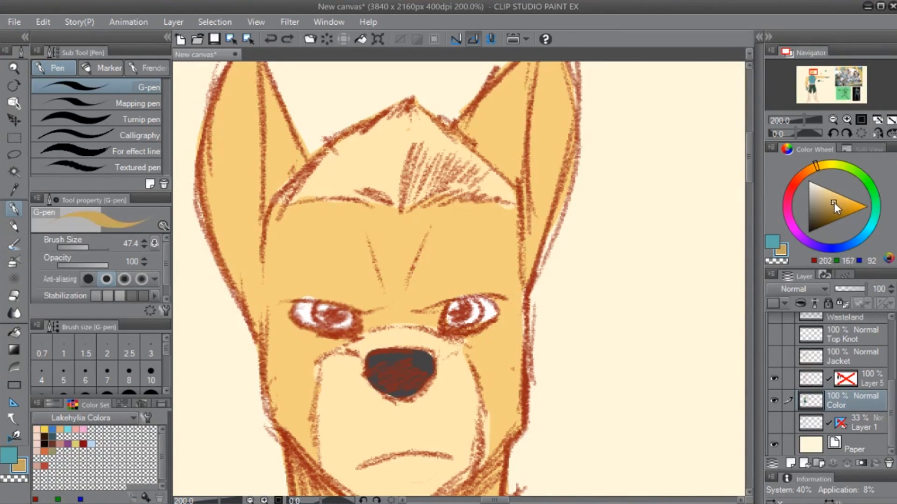
key("bracketright")
mouse_move(464, 314)
left_mouse_down()
mouse_move(476, 308)
mouse_move(472, 297)
left_mouse_up()
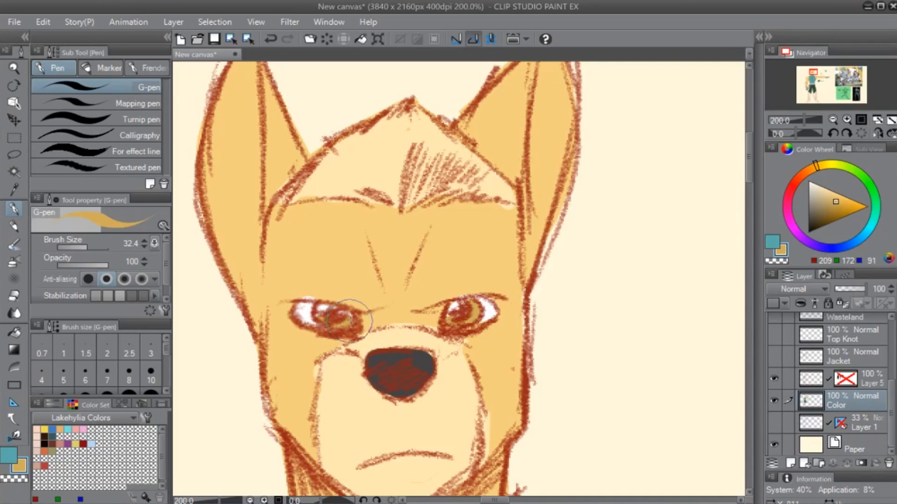
scroll(317, 446, "down", 3)
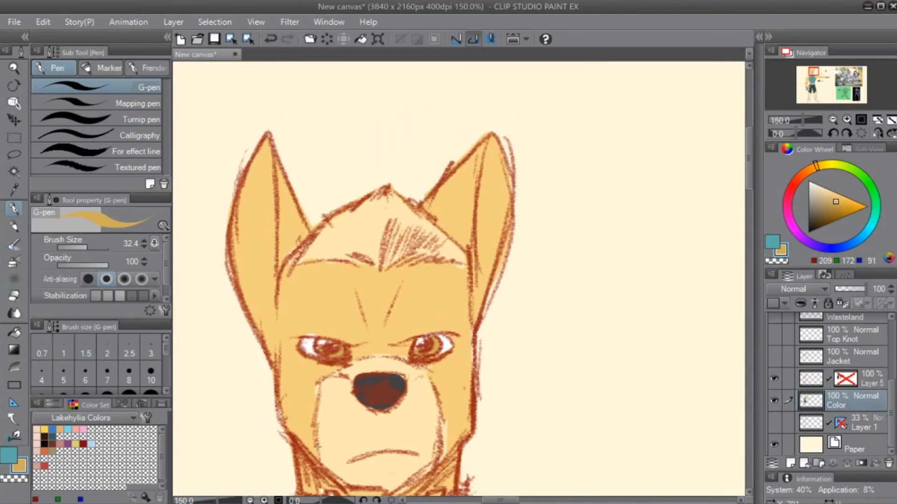
- Sample the shorts' dark green (RGB 41, 80, 61) and touch up the shorts with the G-pen
left_click_drag(461, 390, 503, 226)
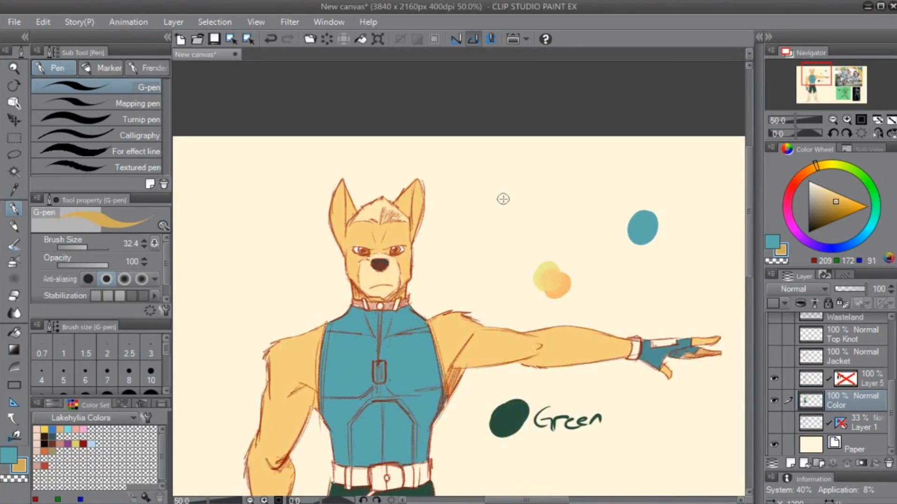
scroll(503, 200, "down", 2)
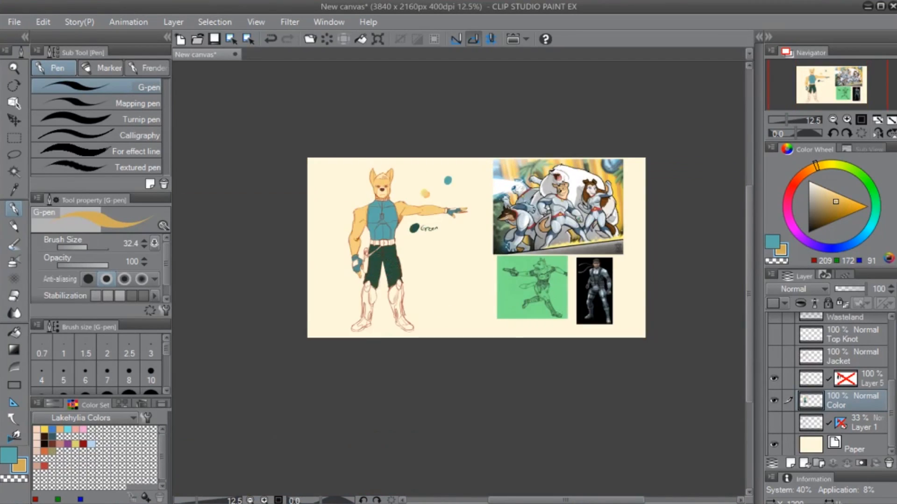
scroll(503, 200, "up", 3)
left_click_drag(304, 310, 563, 243)
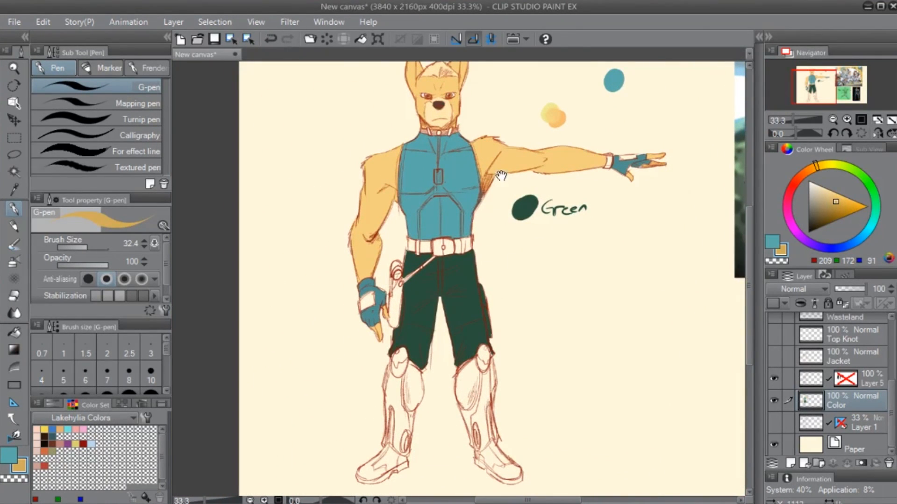
left_click_drag(501, 176, 489, 236)
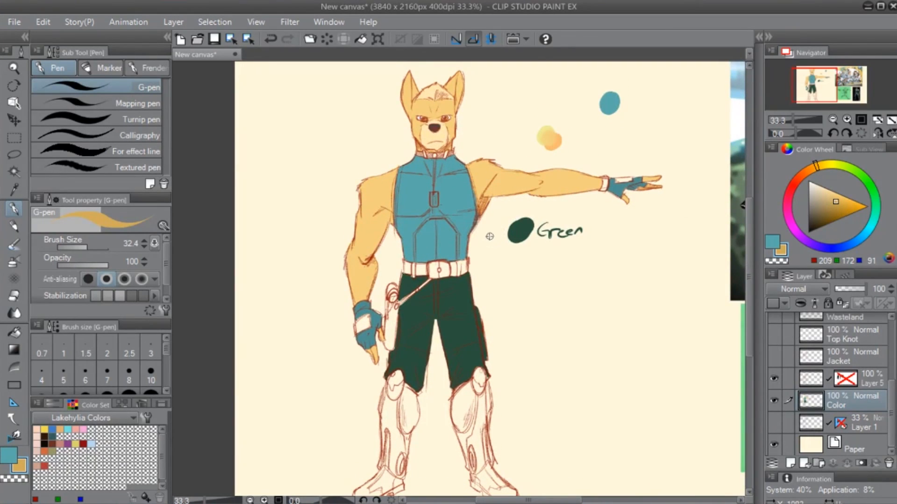
left_click(456, 317, "alt")
mouse_move(482, 356)
left_mouse_down()
mouse_move(475, 330)
mouse_move(467, 354)
left_mouse_up()
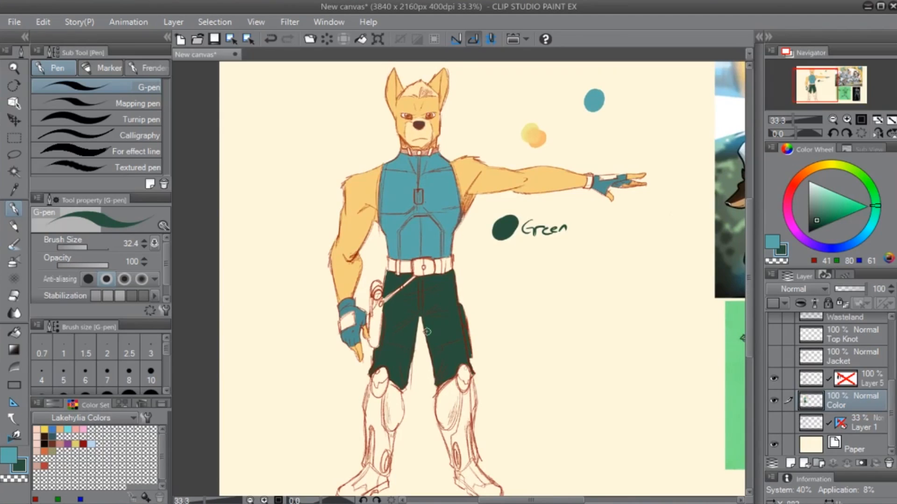
- Repaint the nose bridge and hair in the fur's tan (RGB 243, 207, 126), locking the Color layer's transparent pixels before the hair
scroll(427, 332, "down", 1)
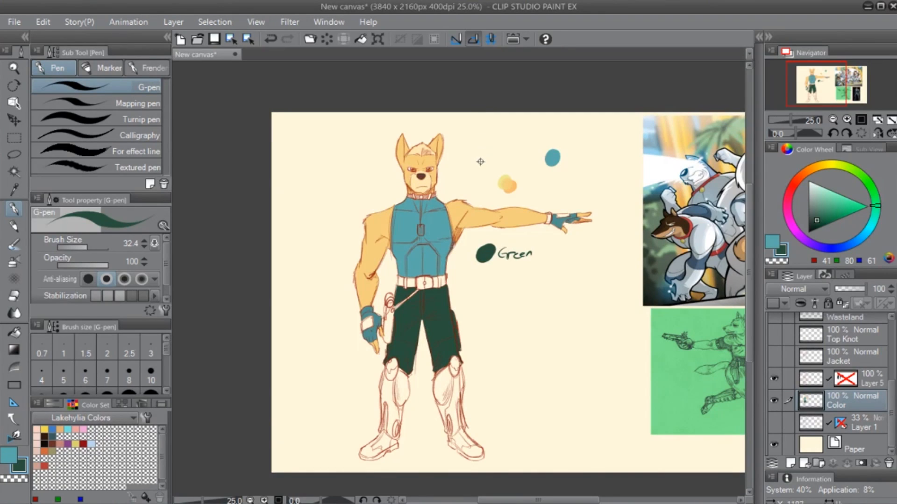
scroll(481, 161, "up", 6)
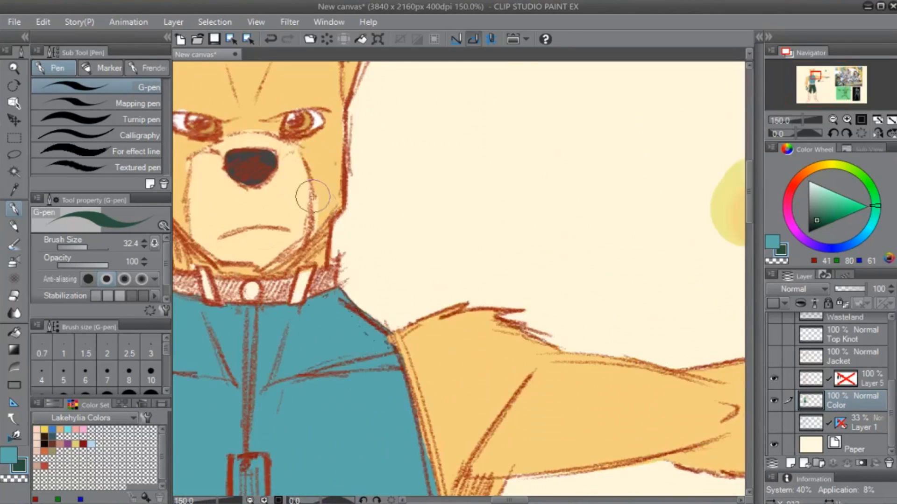
left_click_drag(310, 195, 513, 293)
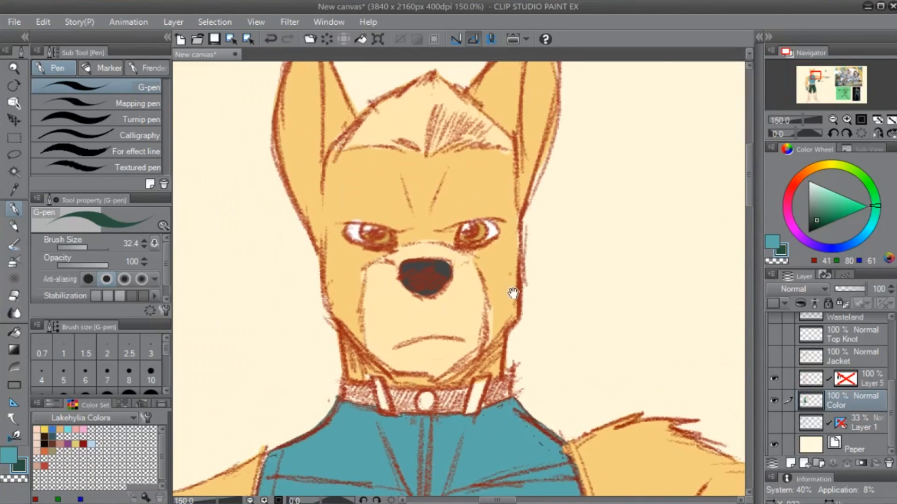
left_click(434, 212, "alt")
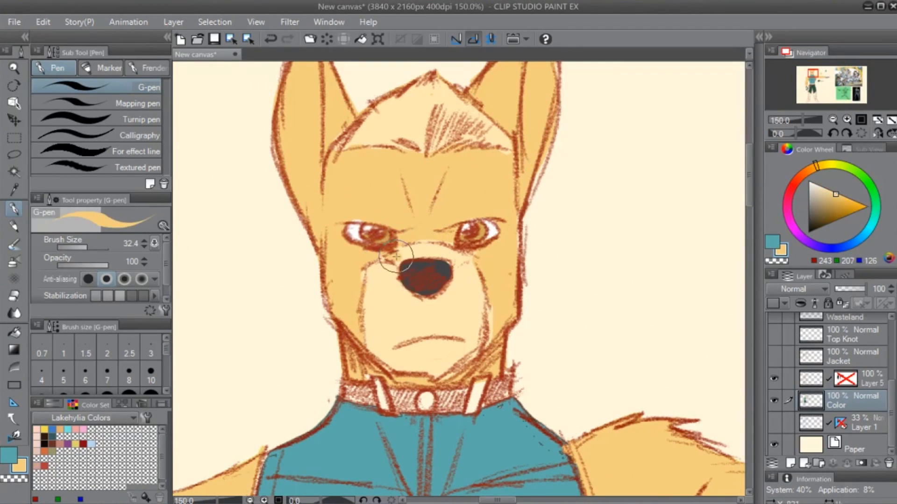
mouse_move(396, 257)
left_mouse_down()
mouse_move(467, 255)
mouse_move(438, 246)
mouse_move(399, 253)
mouse_move(441, 245)
left_mouse_up()
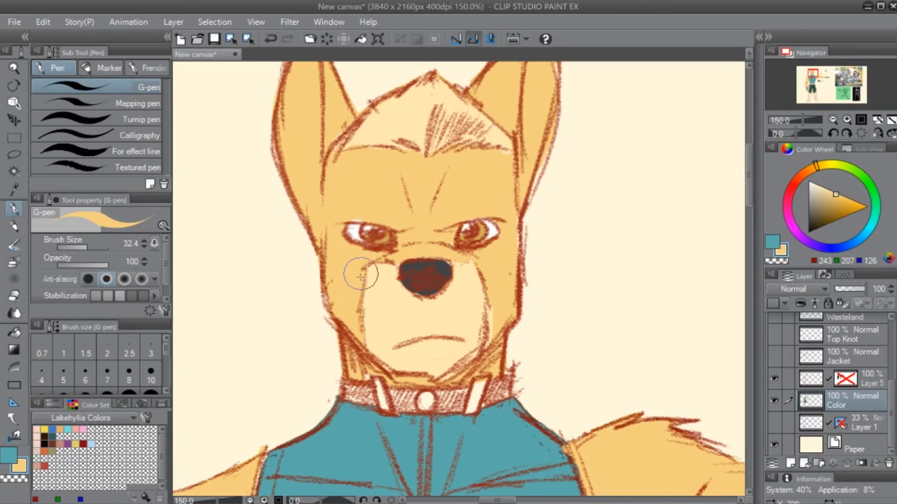
left_click_drag(494, 132, 510, 161)
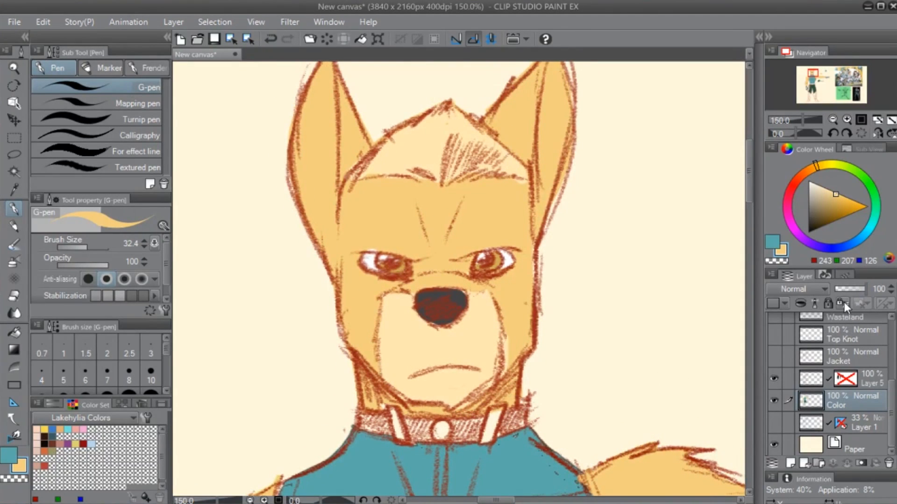
mouse_move(350, 161)
left_mouse_down()
mouse_move(490, 96)
mouse_move(433, 170)
mouse_move(514, 168)
left_mouse_up()
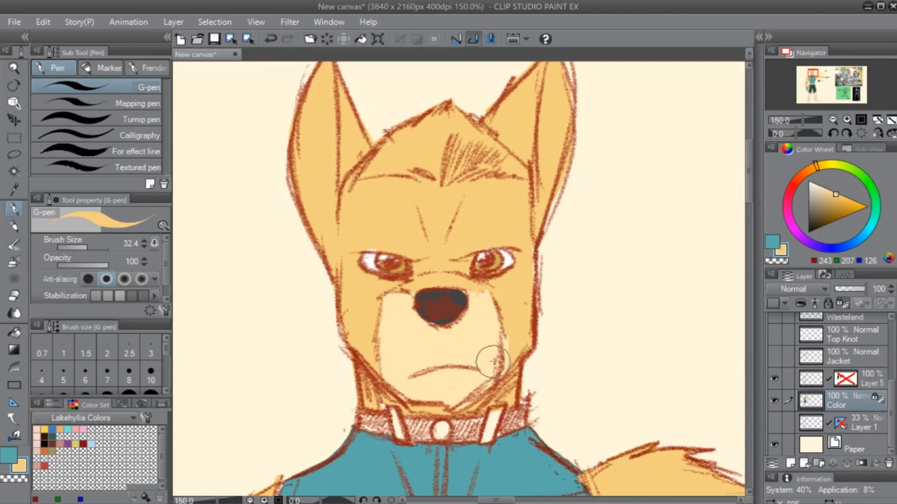
- Sample the muzzle's pale cream (RGB 255, 232, 179) and paint a thin vertical streak in the hair above the forehead
left_click(472, 326, "alt")
mouse_move(436, 171)
left_mouse_down()
mouse_move(446, 99)
mouse_move(435, 182)
mouse_move(429, 117)
left_mouse_up()
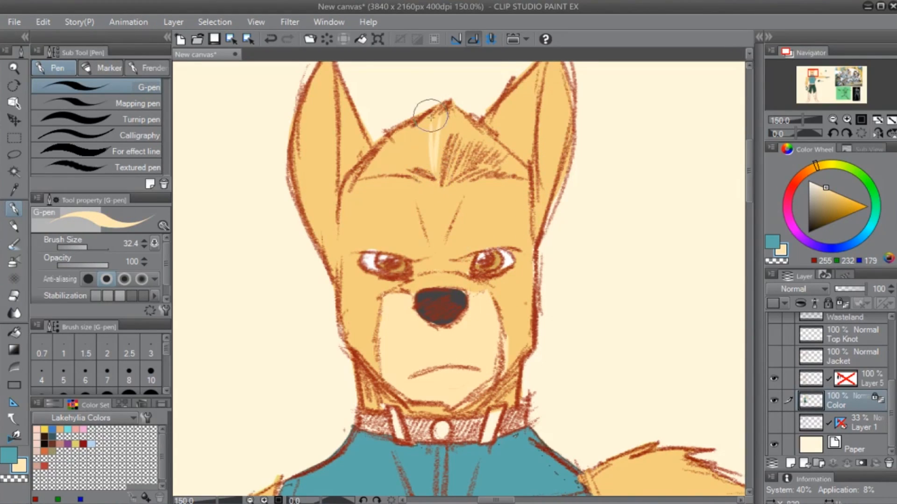
- Sample the fur's tan (RGB 243, 207, 126) and blend it over the muzzle with the Soft airbrush at size 72.8
left_click(523, 304, "alt")
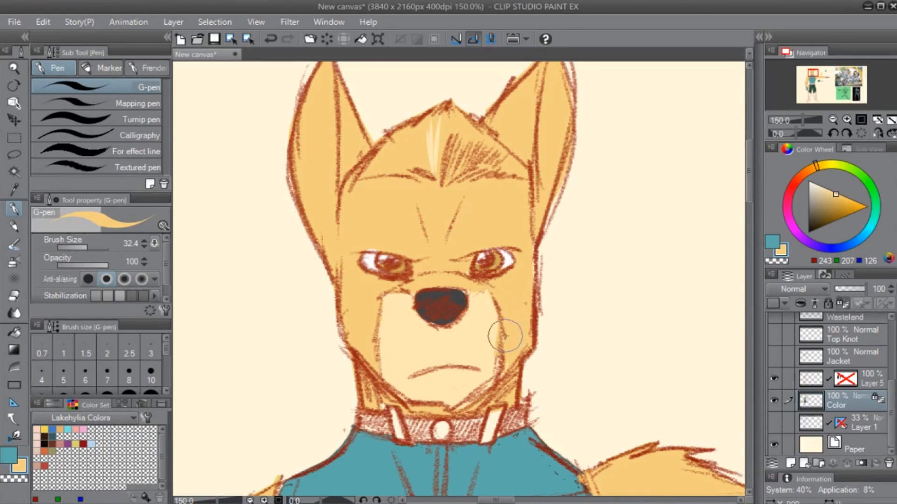
key("b")
key("b")
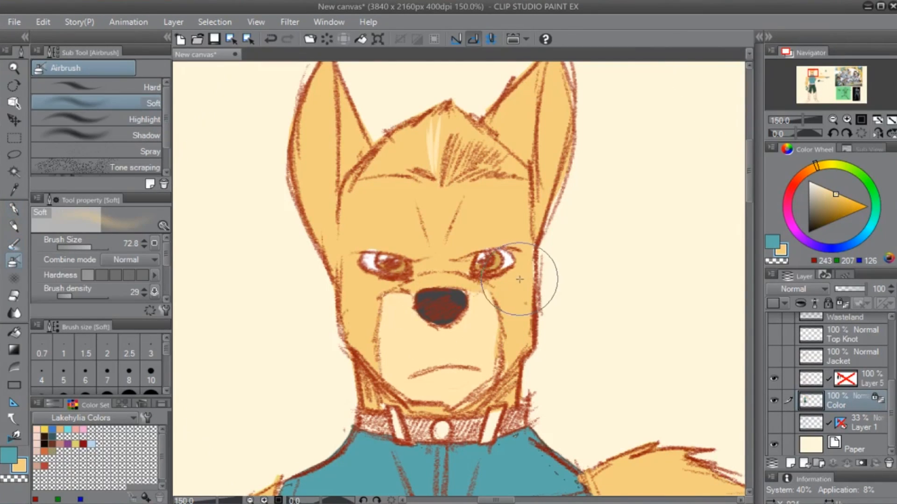
mouse_move(436, 380)
left_mouse_down()
mouse_move(518, 345)
mouse_move(386, 383)
mouse_move(529, 337)
mouse_move(397, 382)
mouse_move(526, 337)
mouse_move(362, 358)
mouse_move(498, 347)
mouse_move(401, 350)
mouse_move(376, 330)
mouse_move(372, 337)
mouse_move(485, 356)
mouse_move(441, 371)
left_mouse_up()
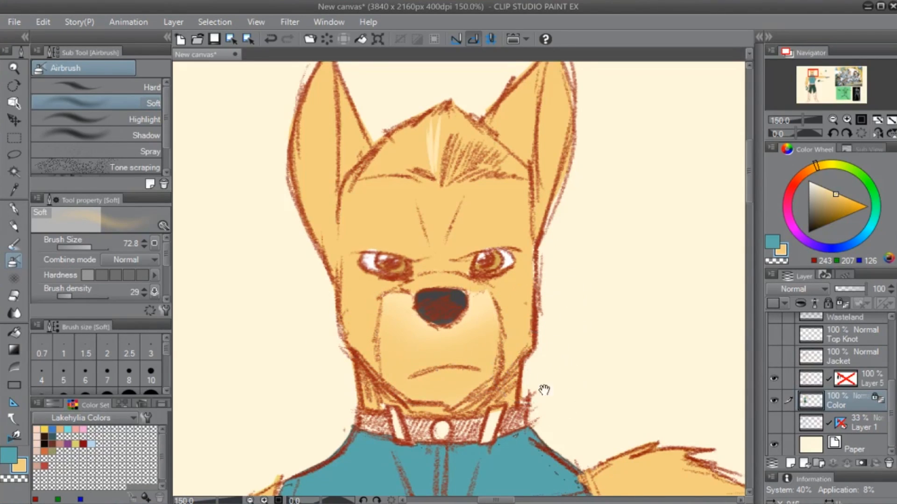
left_click_drag(540, 391, 561, 242)
mouse_move(393, 260)
left_mouse_down()
mouse_move(394, 239)
mouse_move(377, 239)
left_mouse_up()
mouse_move(529, 253)
left_mouse_down()
mouse_move(510, 249)
mouse_move(516, 233)
mouse_move(515, 268)
left_mouse_up()
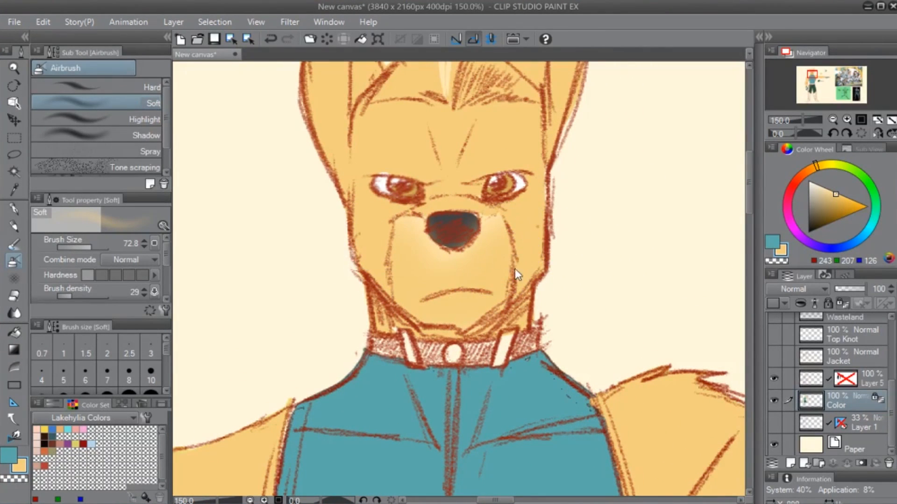
- Reduce the Soft airbrush to size 31.5 and blend sampled cream tones around the nose
key("[")
key("alt")
mouse_move(441, 209)
left_mouse_down()
mouse_move(419, 214)
mouse_move(484, 216)
mouse_move(412, 215)
left_mouse_up()
key("ctrl+z")
mouse_move(412, 215)
left_mouse_down()
mouse_move(483, 209)
mouse_move(413, 216)
left_mouse_up()
mouse_move(413, 216)
left_mouse_down()
mouse_move(449, 206)
mouse_move(442, 211)
left_mouse_up()
key("space")
mouse_move(458, 368)
left_mouse_down()
mouse_move(453, 359)
mouse_move(413, 364)
left_mouse_up()
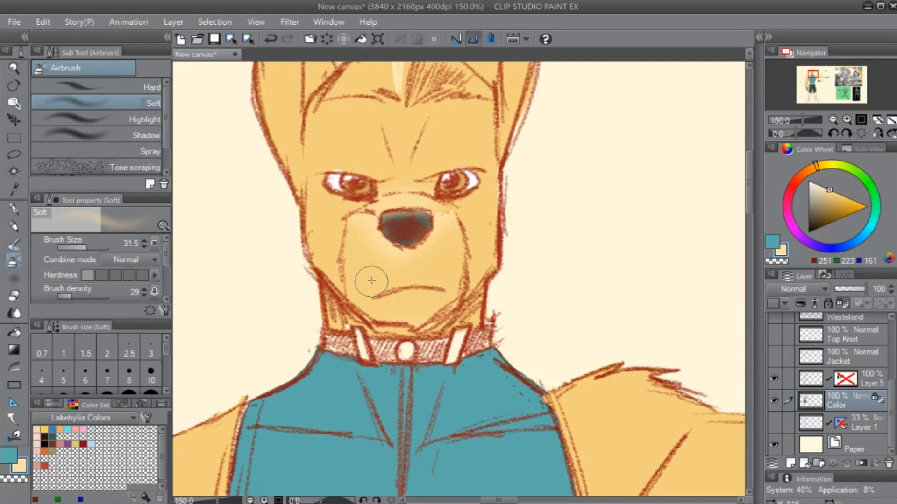
left_click_drag(424, 181, 407, 254)
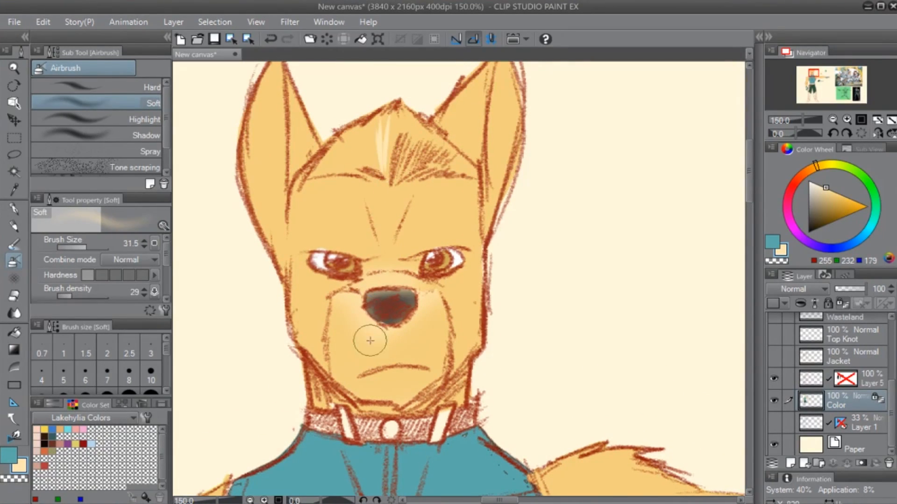
- Outline a curved mask above both eyes and down the cheeks in pale cream (RGB 255, 232, 179) with the G-pen
key("p")
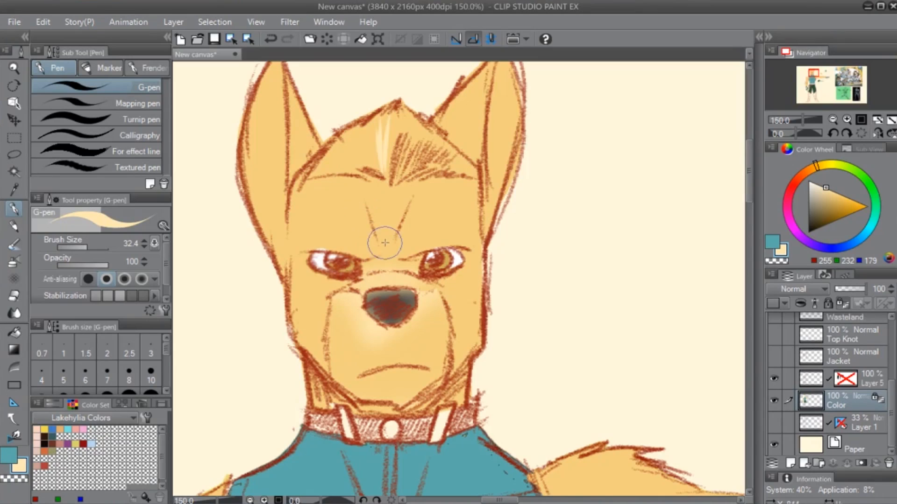
mouse_move(379, 246)
left_mouse_down()
mouse_move(311, 216)
mouse_move(304, 231)
left_mouse_up()
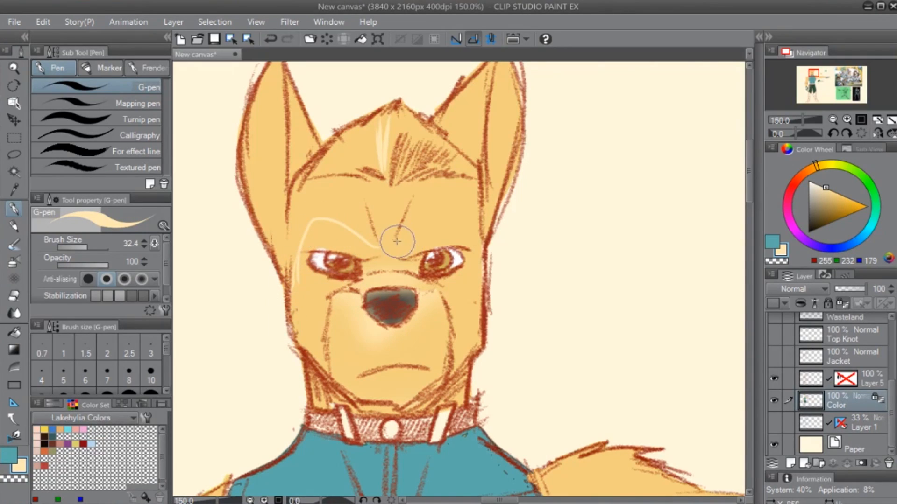
mouse_move(400, 244)
left_mouse_down()
mouse_move(464, 216)
mouse_move(480, 236)
left_mouse_up()
key("g")
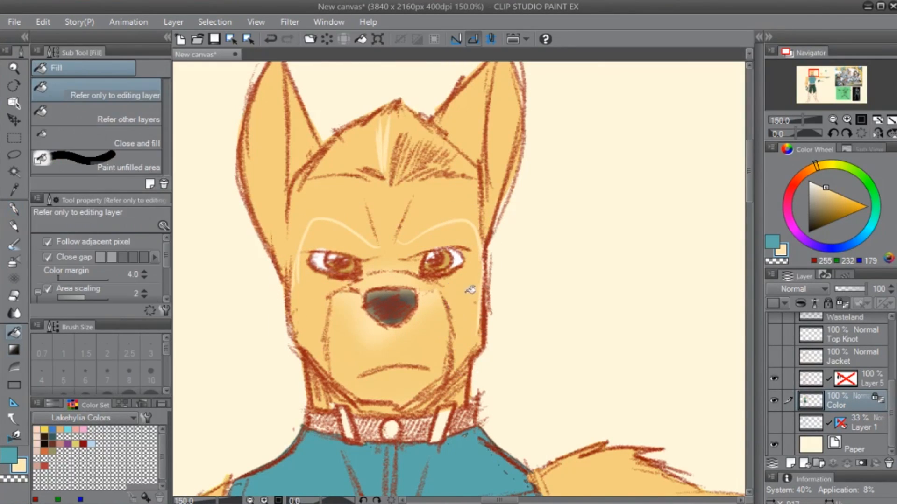
left_click(473, 288)
key("ctrl+z")
- Close the mask outline between the brows and fill the lower face with pale cream
key("p")
left_click_drag(377, 246, 401, 244)
key("g")
left_click(413, 274)
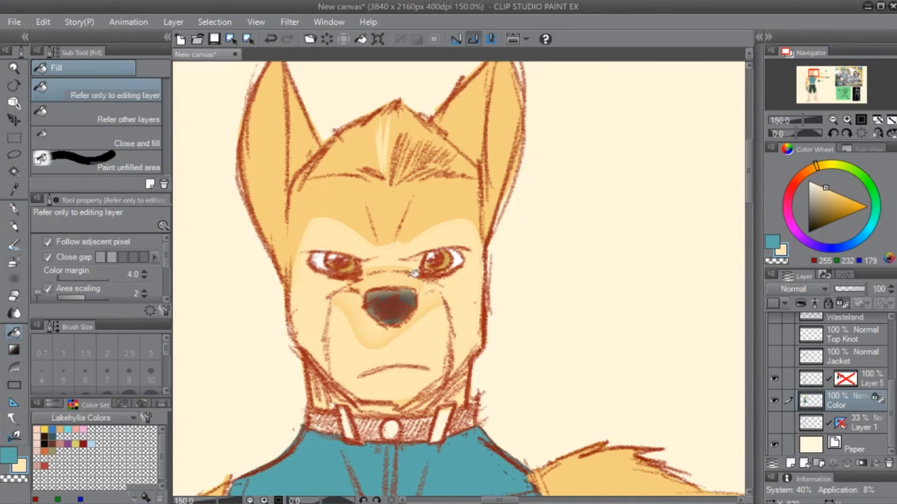
- Paint over the leftover muzzle shading and the nose in pale cream with the G-pen
left_click_drag(468, 364, 511, 343)
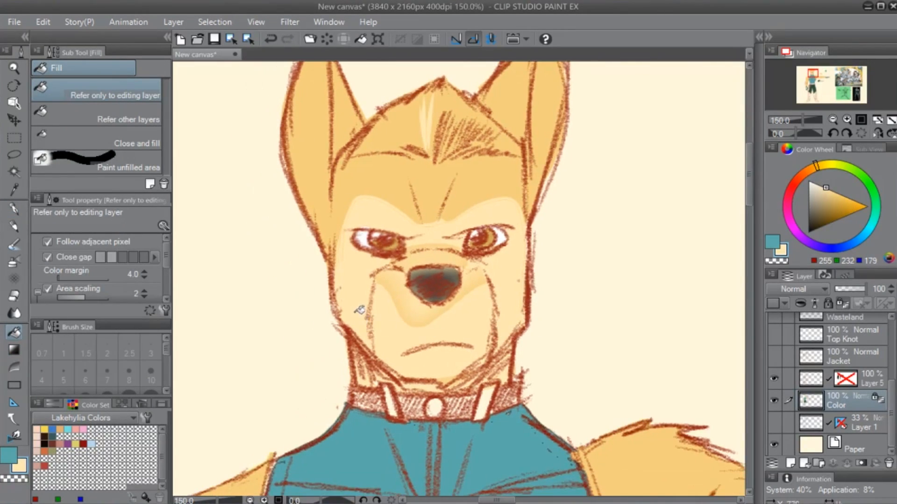
key("p")
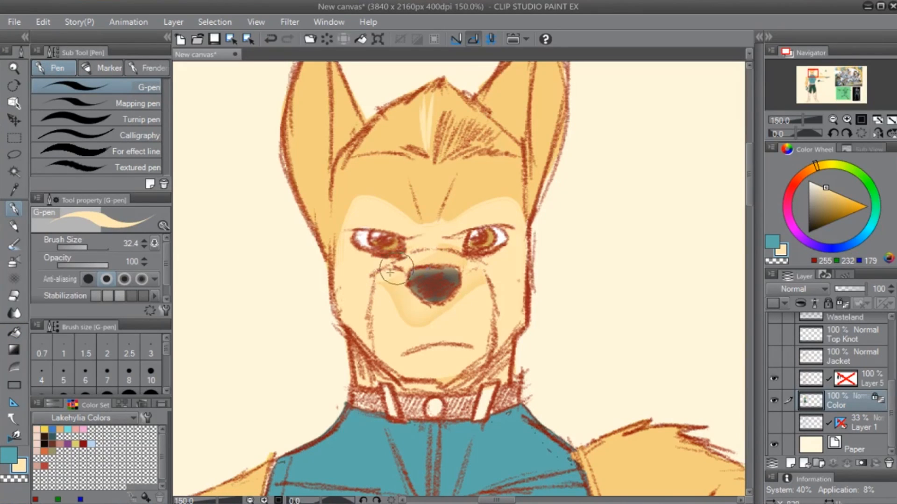
mouse_move(438, 246)
left_mouse_down()
mouse_move(462, 261)
mouse_move(418, 257)
mouse_move(439, 249)
mouse_move(365, 298)
mouse_move(385, 292)
mouse_move(396, 301)
mouse_move(401, 277)
mouse_move(459, 261)
mouse_move(413, 322)
mouse_move(466, 296)
mouse_move(407, 346)
mouse_move(445, 348)
mouse_move(453, 375)
left_mouse_up()
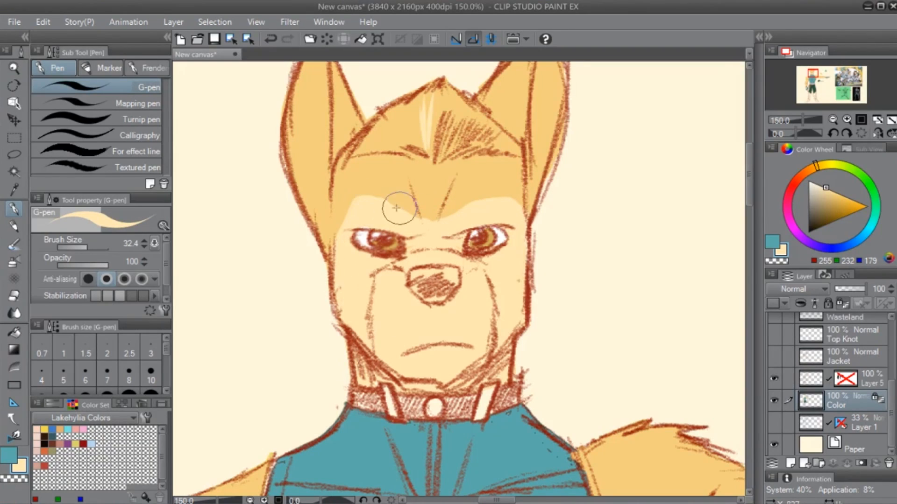
- Trim the mask around the eyes and cheeks with the fur's tan (RGB 243, 207, 126) and repaint pale cream above the inner eyes
left_click(350, 186, "alt")
mouse_move(333, 238)
left_mouse_down()
mouse_move(343, 207)
mouse_move(386, 199)
mouse_move(371, 199)
mouse_move(350, 215)
mouse_move(361, 219)
mouse_move(344, 222)
mouse_move(409, 227)
mouse_move(380, 210)
mouse_move(462, 223)
mouse_move(440, 235)
mouse_move(505, 220)
mouse_move(525, 229)
mouse_move(520, 203)
left_mouse_up()
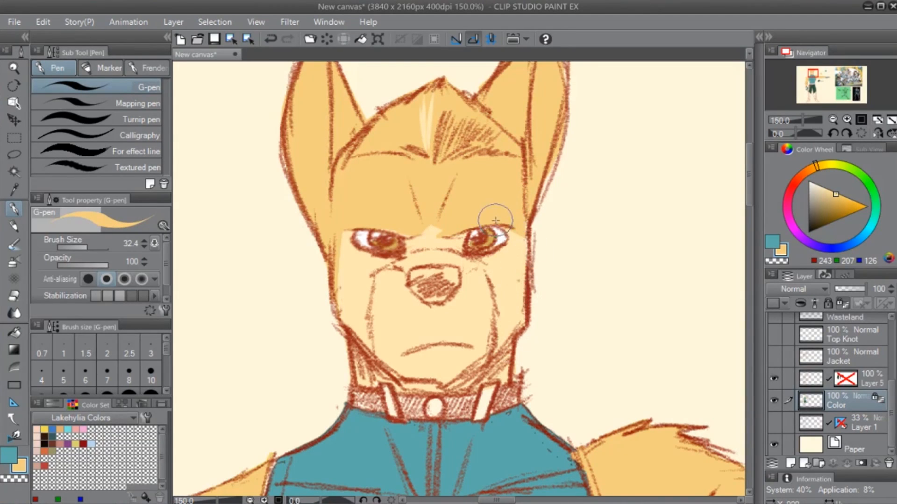
left_click_drag(340, 234, 331, 314)
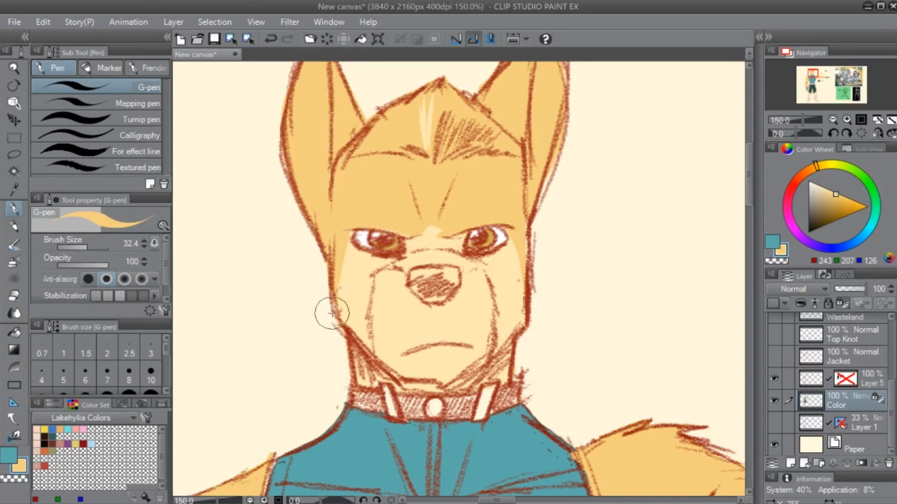
left_click(360, 285, "alt")
mouse_move(388, 226)
left_mouse_down()
mouse_move(407, 219)
mouse_move(423, 225)
mouse_move(404, 226)
mouse_move(424, 234)
mouse_move(447, 228)
mouse_move(432, 233)
mouse_move(441, 213)
mouse_move(462, 231)
mouse_move(437, 236)
mouse_move(456, 228)
left_mouse_up()
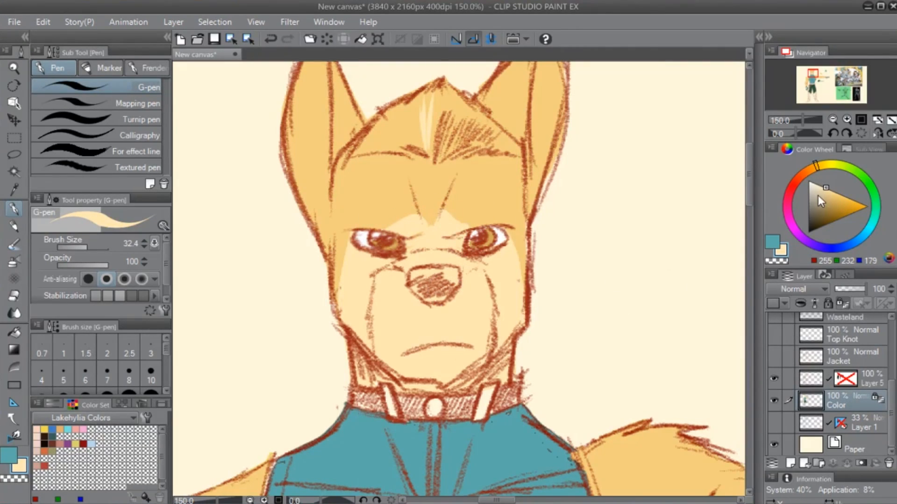
- Choose a dark grey (RGB 48, 48, 48) and paint the nose with the G-pen
left_click_drag(817, 195, 793, 220)
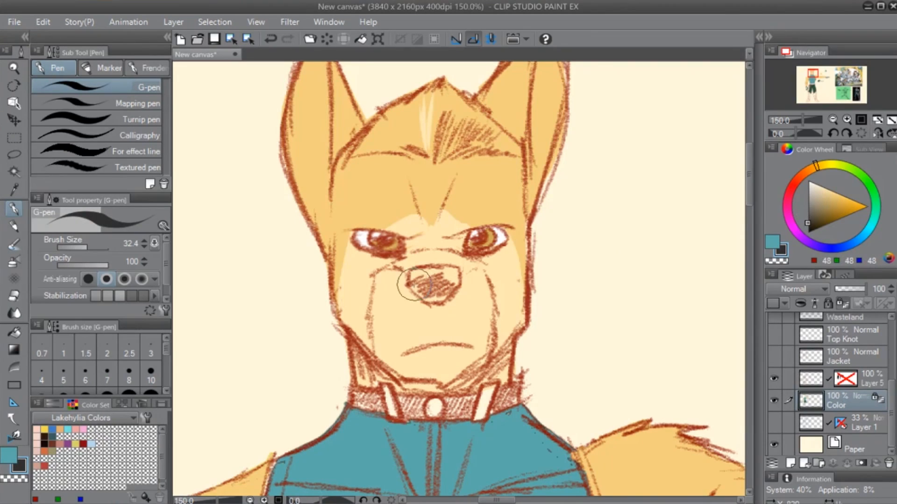
mouse_move(411, 273)
left_mouse_down()
mouse_move(415, 289)
mouse_move(460, 280)
mouse_move(456, 271)
mouse_move(418, 271)
left_mouse_up()
left_click_drag(430, 279, 441, 299)
mouse_move(441, 395)
left_mouse_down()
mouse_move(585, 276)
mouse_move(541, 313)
mouse_move(445, 342)
left_mouse_up()
left_click_drag(435, 293, 456, 258)
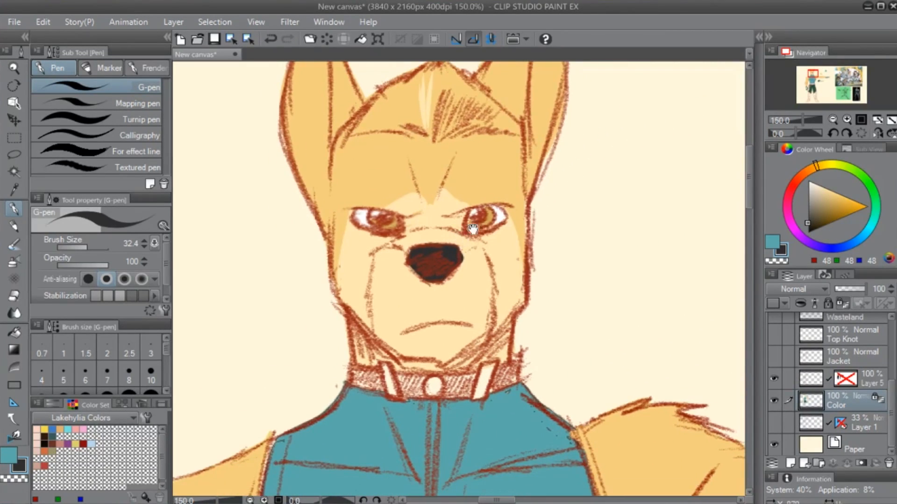
- Sample the pale cream (RGB 255, 232, 179) from the face and outline a marking along the lowered arm's inner side
left_click(473, 265, "alt")
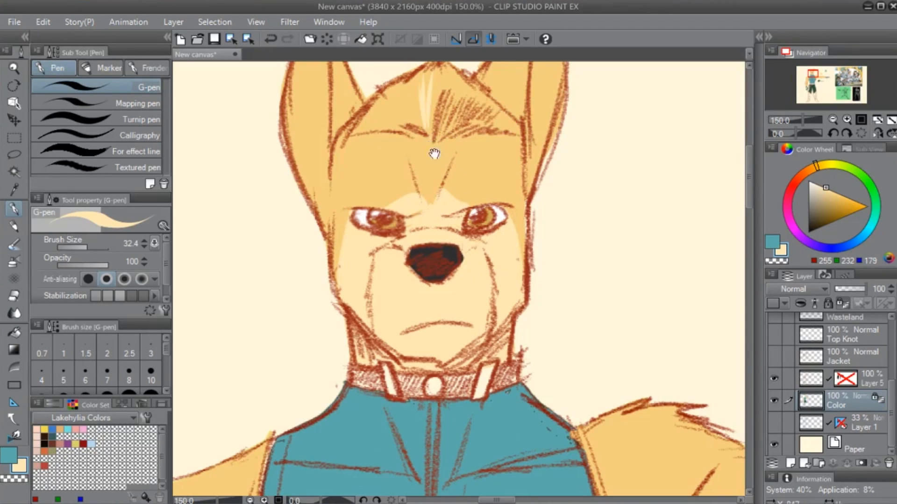
left_click_drag(432, 147, 419, 242)
scroll(258, 333, "down", 2)
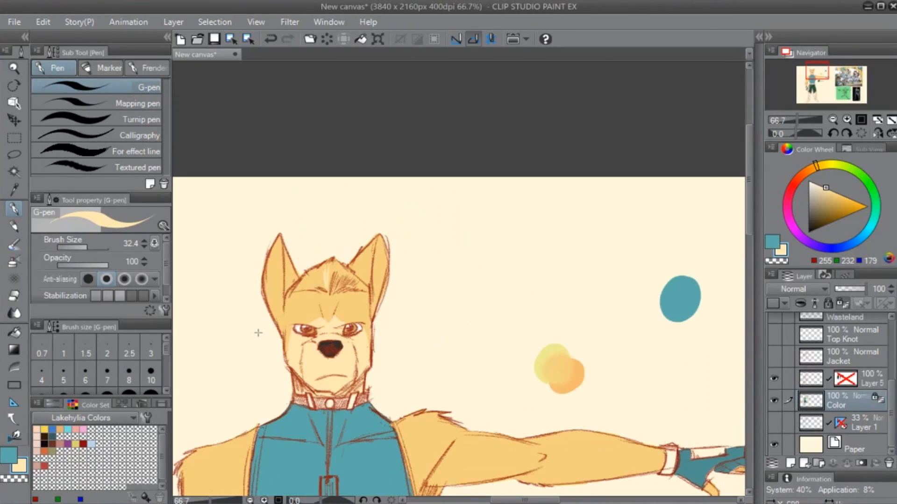
left_click_drag(385, 359, 480, 238)
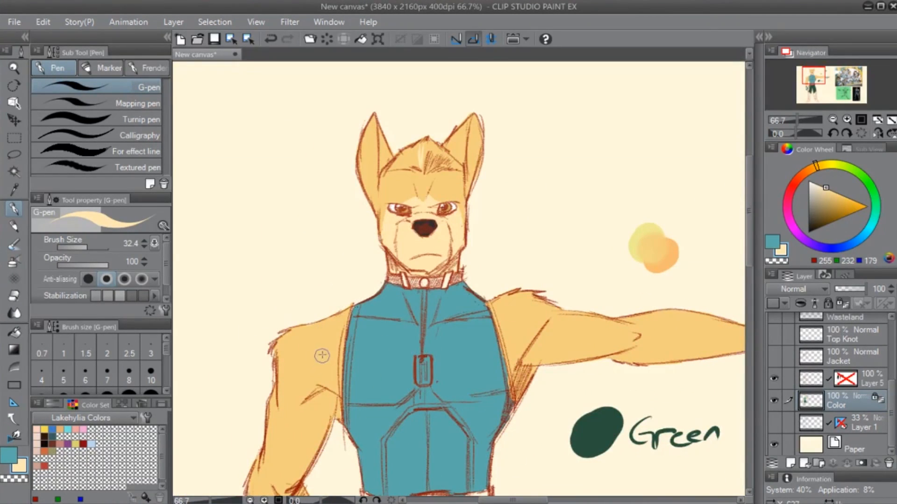
mouse_move(403, 375)
left_mouse_down()
mouse_move(400, 313)
mouse_move(403, 320)
mouse_move(422, 276)
left_mouse_up()
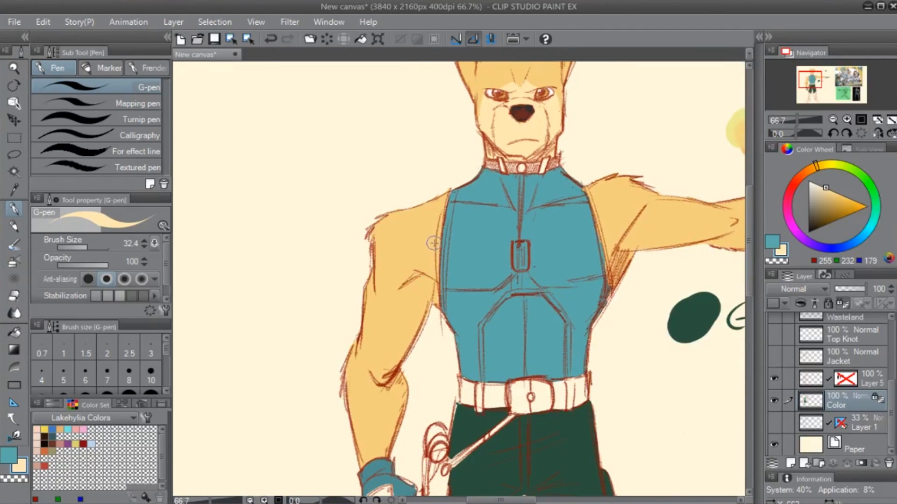
mouse_move(437, 239)
left_mouse_down()
mouse_move(403, 283)
mouse_move(393, 322)
left_mouse_up()
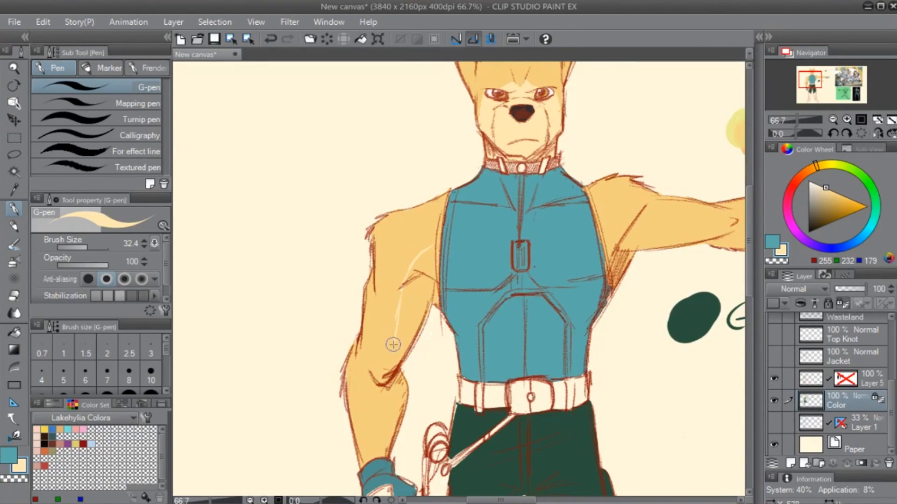
mouse_move(387, 376)
left_mouse_down()
mouse_move(418, 303)
mouse_move(417, 375)
left_mouse_up()
left_click_drag(426, 310, 424, 327)
left_click_drag(426, 293, 422, 326)
left_click_drag(428, 256, 428, 276)
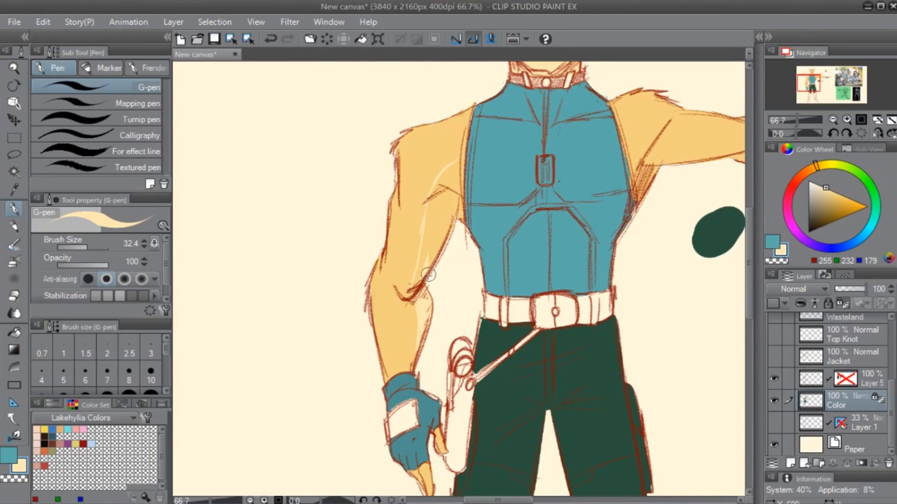
- Try filling the marking on the lowered arm, undo the fill and paint the inner upper arm pale cream with the G-pen
key("g")
key("g")
left_click(448, 214)
key("ctrl+z")
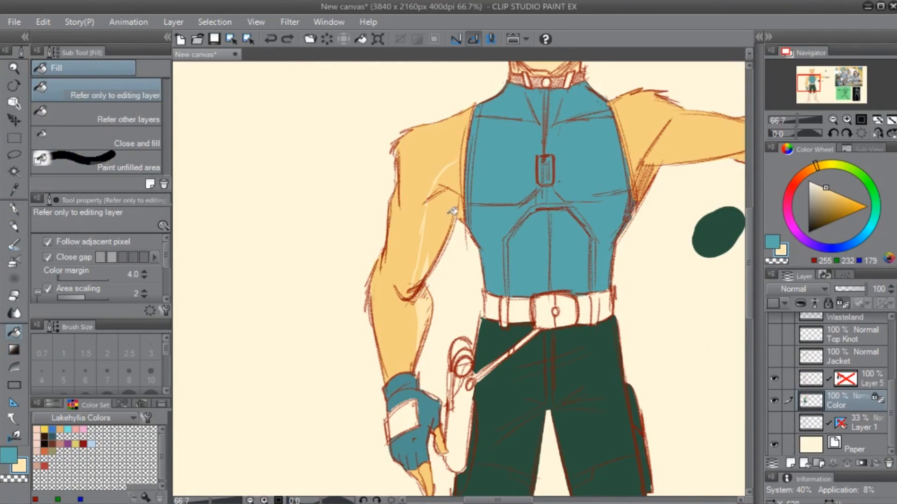
key("p")
left_click_drag(464, 158, 461, 227)
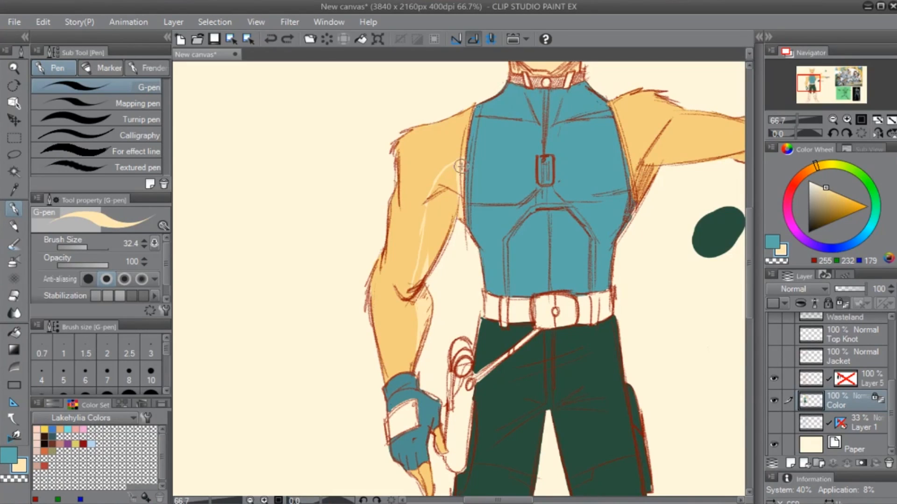
left_click_drag(451, 169, 433, 226)
mouse_move(439, 191)
left_mouse_down()
mouse_move(416, 289)
mouse_move(454, 167)
mouse_move(454, 228)
left_mouse_up()
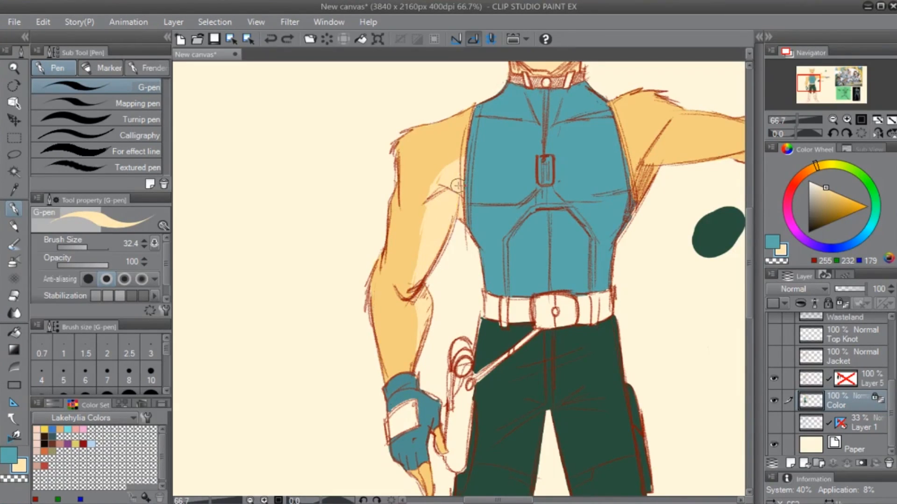
- Start a cream marking on the outstretched arm, check the superhero team reference, and undo the recent cream painting
left_click_drag(569, 316, 356, 420)
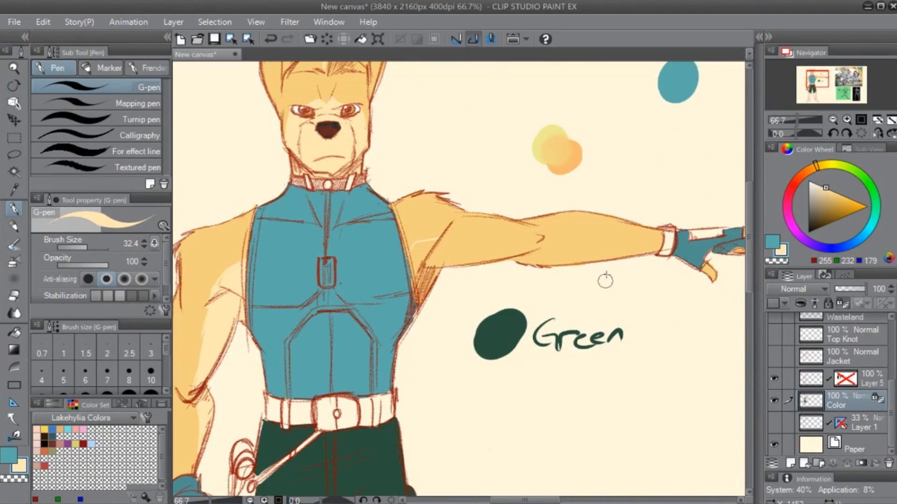
left_click_drag(633, 242, 28, 345)
left_click_drag(576, 327, 445, 326)
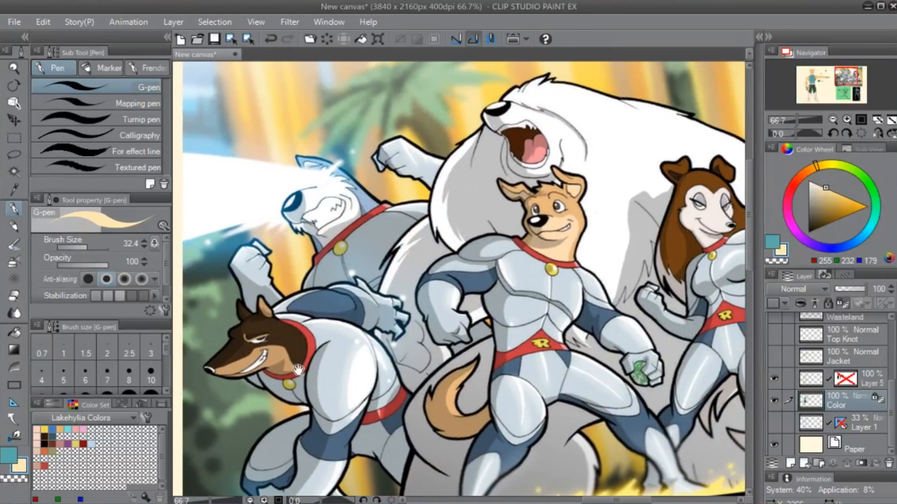
left_click_drag(287, 386, 865, 255)
left_click_drag(330, 348, 595, 323)
key("ctrl+z")
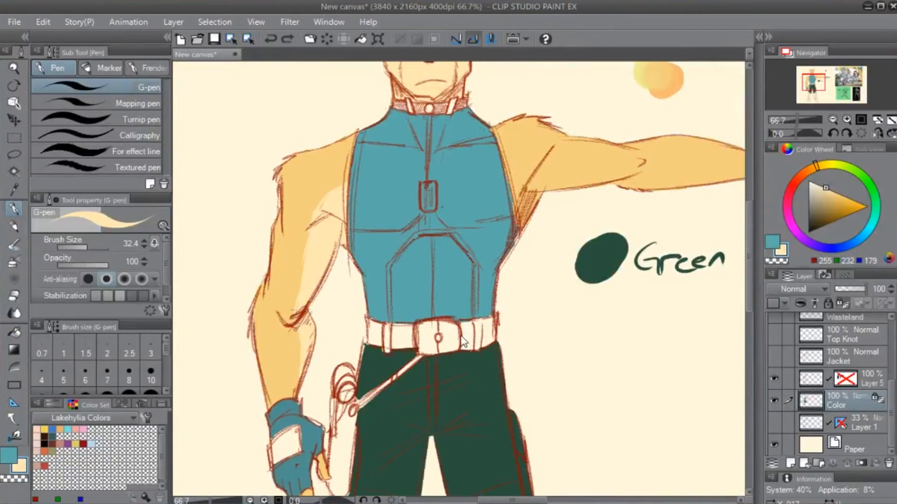
- Sample the fur tan (RGB 243, 207, 126) and fill the pale cream lower face with it
left_click_drag(514, 137, 407, 387)
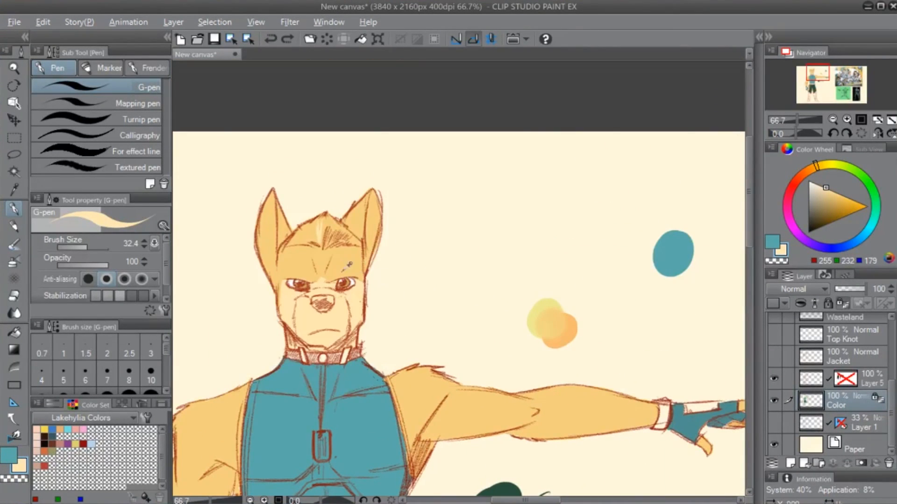
left_click(347, 266, "alt")
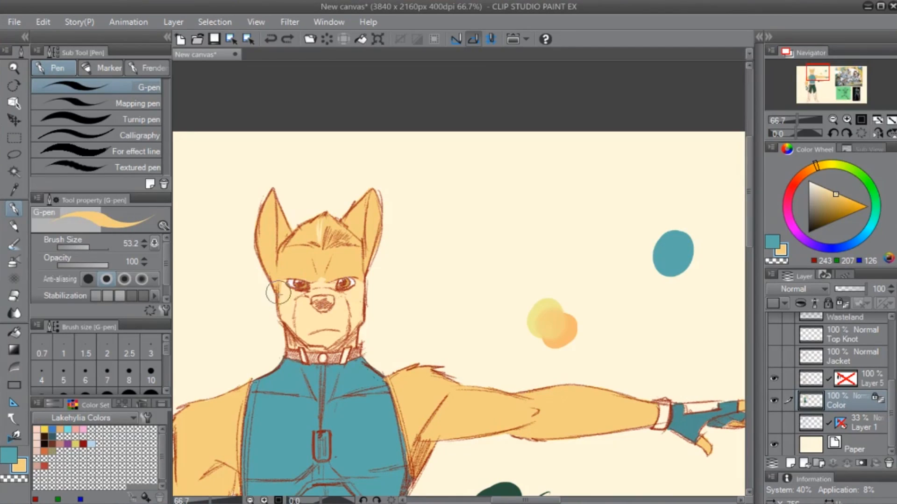
key("g")
left_click(314, 318)
scroll(416, 323, "up", 6)
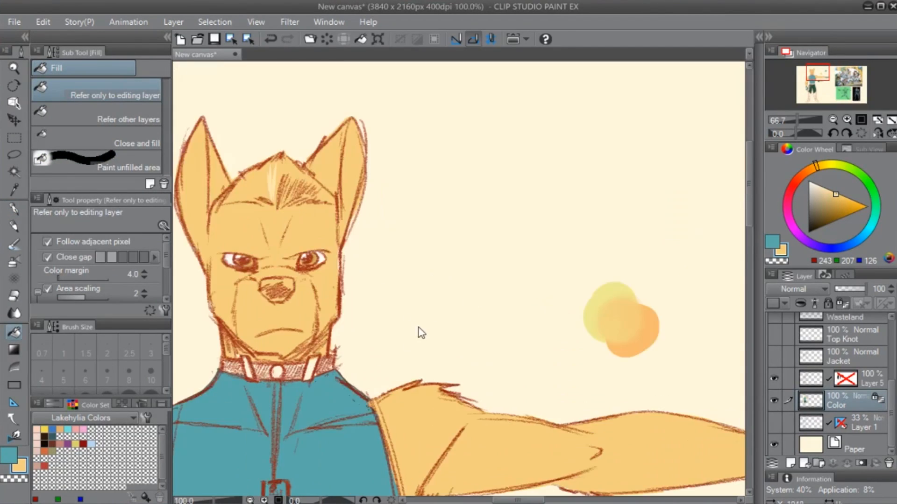
- Choose a dark grey (RGB 54, 54, 54) and paint the nose with the G-pen
key("p")
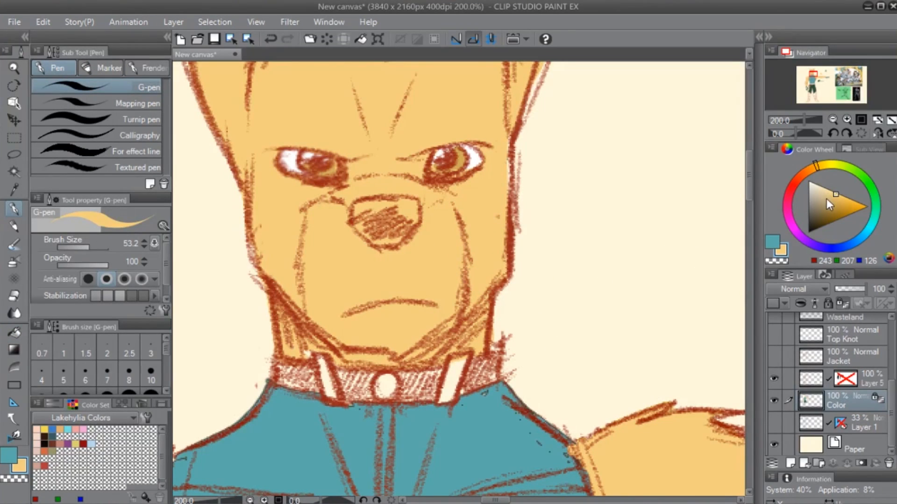
left_click(807, 222)
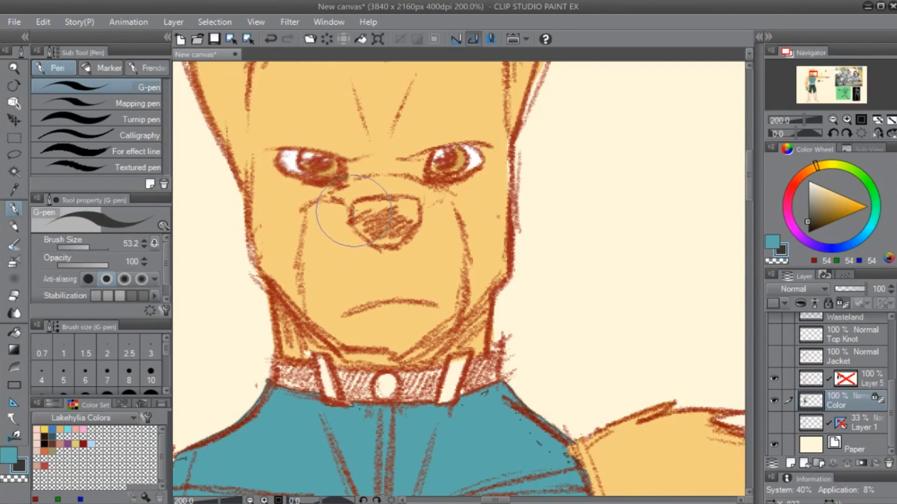
mouse_move(426, 176)
left_mouse_down()
mouse_move(418, 300)
mouse_move(498, 287)
left_mouse_up()
mouse_move(428, 319)
left_mouse_down()
mouse_move(444, 345)
mouse_move(483, 324)
mouse_move(411, 330)
mouse_move(455, 327)
mouse_move(462, 340)
mouse_move(521, 278)
left_mouse_up()
left_click_drag(544, 321, 513, 316)
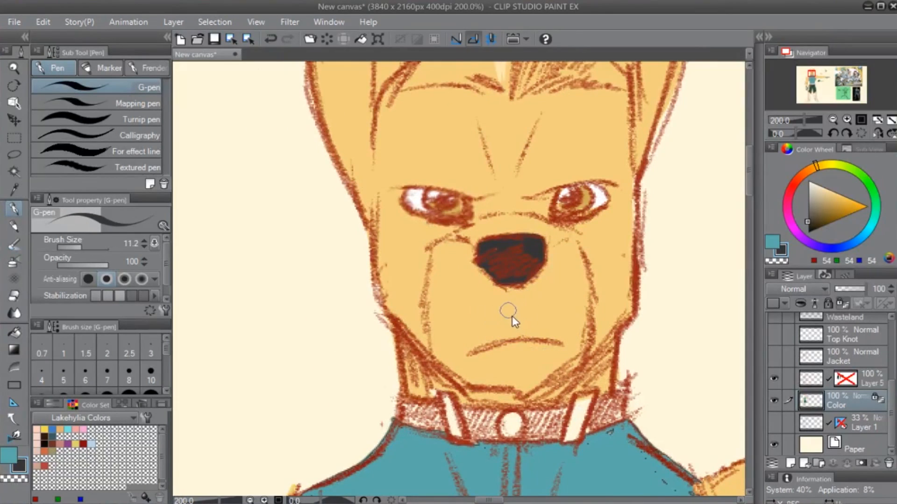
- Trace the frowning mouth line in dark grey with the G-pen at size 11.2
left_click_drag(474, 355, 541, 346)
key("ctrl+z")
mouse_move(476, 352)
left_mouse_down()
mouse_move(558, 345)
mouse_move(472, 352)
left_mouse_up()
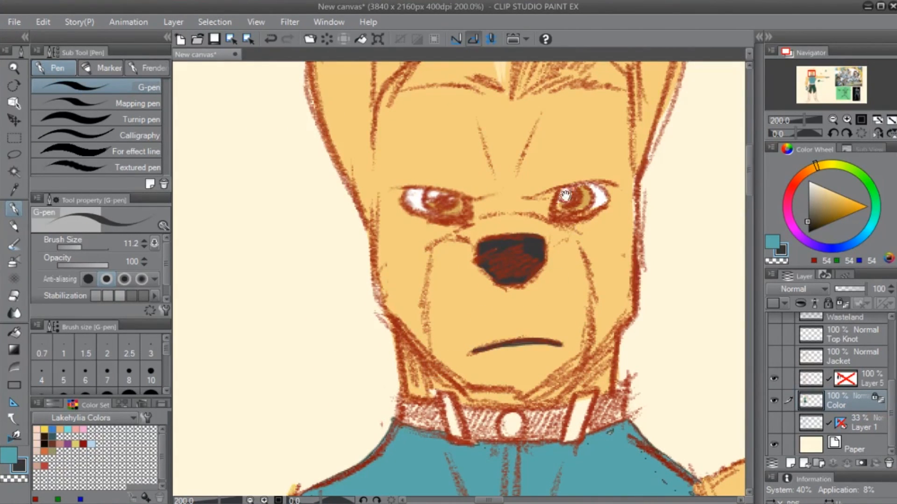
- Sample the pale cream from the hair highlight and paint small brow markings above the inner corners of both eyes
left_click_drag(565, 195, 502, 397)
left_click(437, 244, "alt")
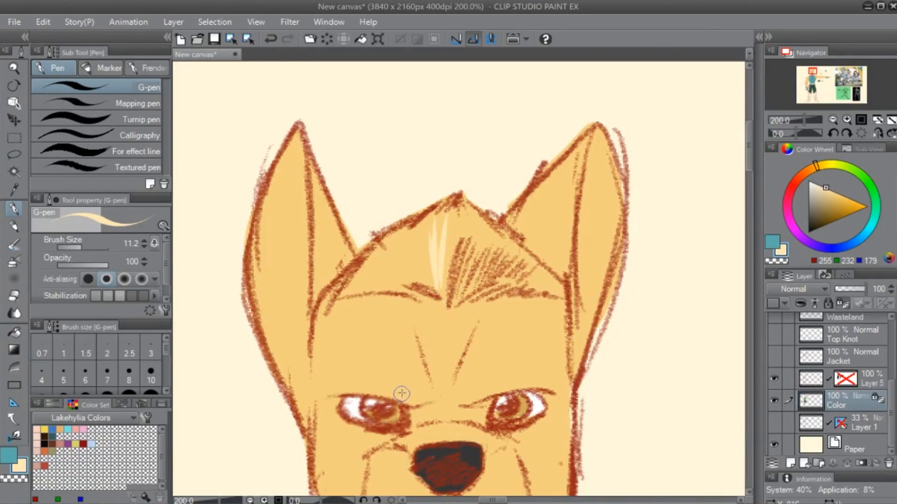
scroll(401, 394, "up", 1)
scroll(430, 357, "down", 3)
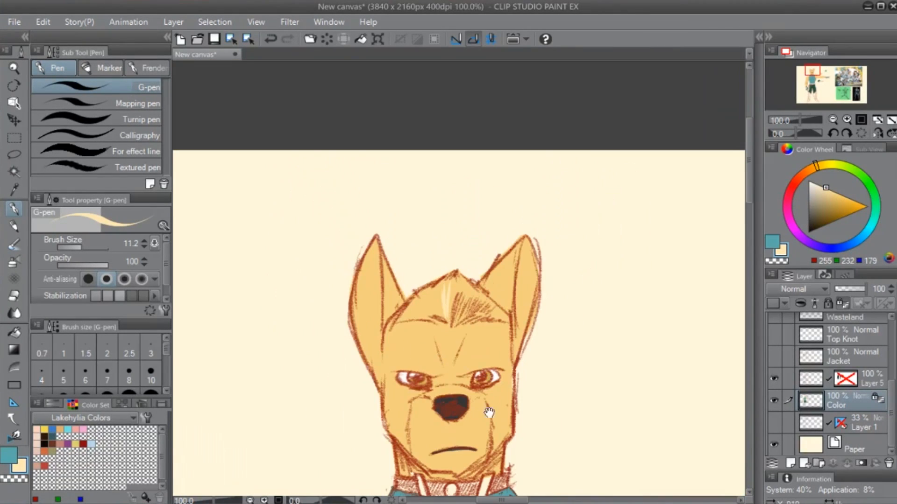
left_click_drag(489, 413, 480, 346)
left_click_drag(443, 303, 457, 277)
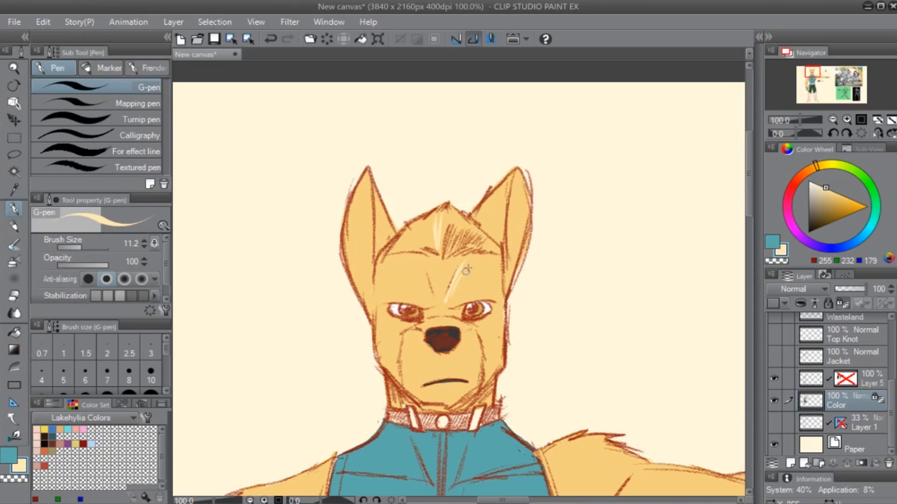
left_click_drag(424, 393, 457, 350)
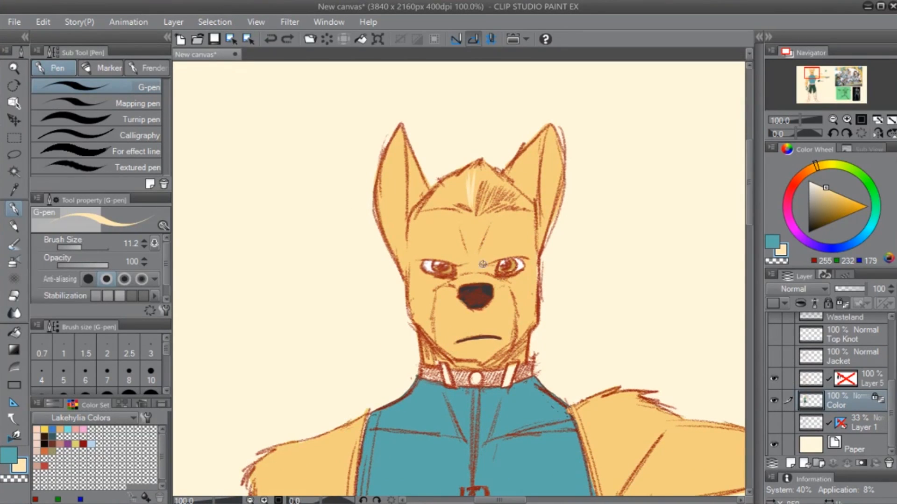
left_click_drag(480, 256, 499, 255)
- Try pale cream strokes on the lowered arm's shoulder with the G-pen at size 38.7 and undo them
mouse_move(562, 356)
left_mouse_down()
mouse_move(535, 226)
mouse_move(554, 216)
left_mouse_up()
mouse_move(295, 334)
left_mouse_down()
mouse_move(348, 312)
mouse_move(299, 319)
left_mouse_up()
left_click_drag(318, 306, 306, 356)
left_click_drag(544, 352, 423, 300)
key("ctrl+z")
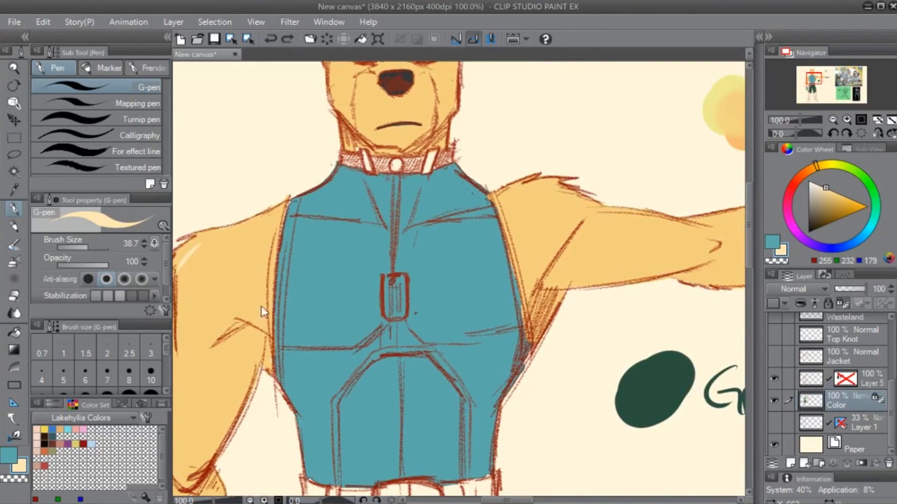
mouse_move(234, 265)
left_mouse_down()
mouse_move(389, 236)
mouse_move(352, 216)
mouse_move(337, 298)
left_mouse_up()
key("ctrl+z")
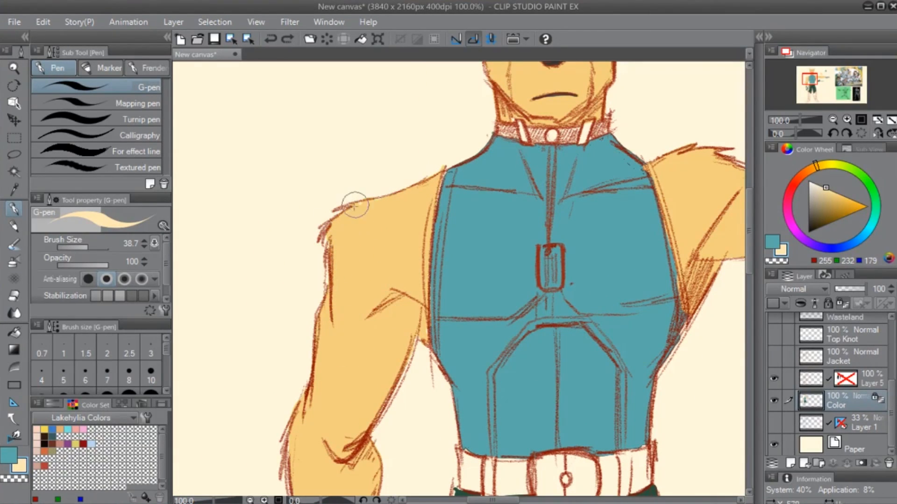
- Paint pale cream fur highlights along the outer edges of both shoulders with the G-pen at size 38.7
mouse_move(339, 240)
left_mouse_down()
mouse_move(341, 221)
mouse_move(337, 280)
mouse_move(352, 296)
mouse_move(353, 319)
left_mouse_up()
left_click_drag(364, 422, 401, 333)
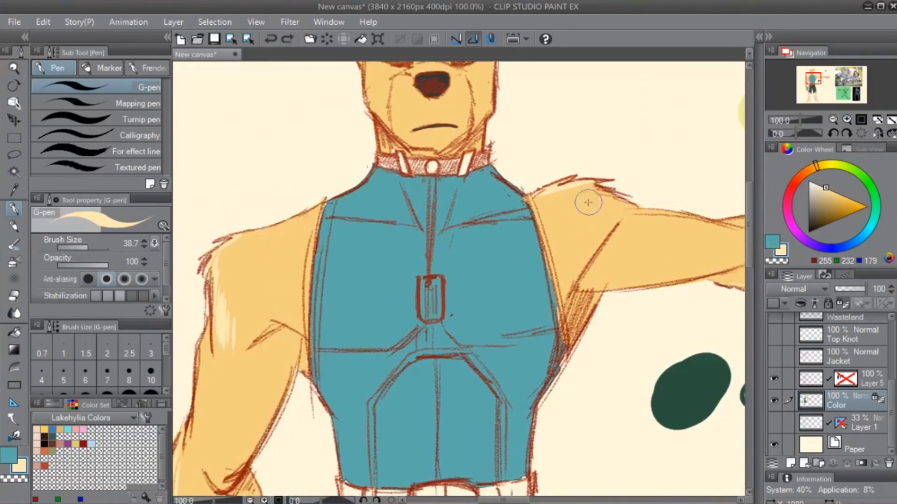
mouse_move(588, 203)
left_mouse_down()
mouse_move(605, 182)
mouse_move(546, 193)
mouse_move(613, 183)
mouse_move(560, 199)
mouse_move(614, 189)
mouse_move(582, 200)
mouse_move(579, 186)
mouse_move(539, 198)
mouse_move(604, 183)
mouse_move(571, 200)
mouse_move(639, 199)
mouse_move(612, 185)
left_mouse_up()
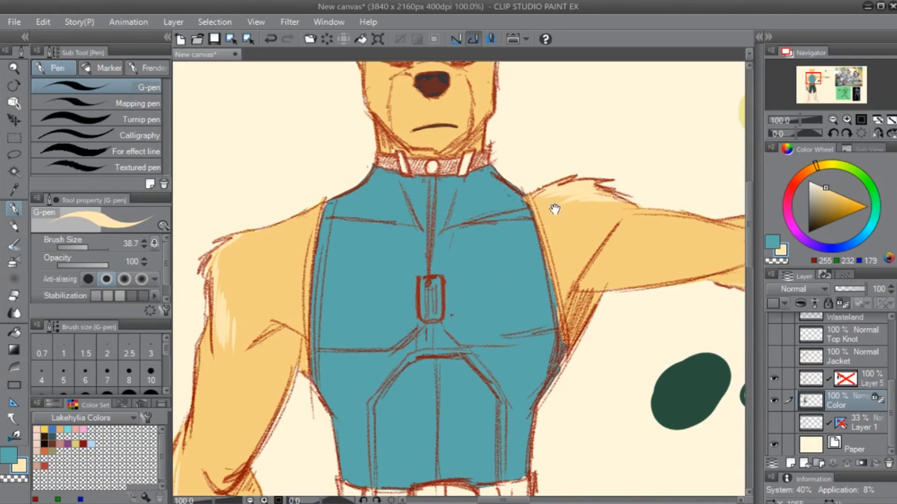
left_click_drag(337, 312, 423, 382)
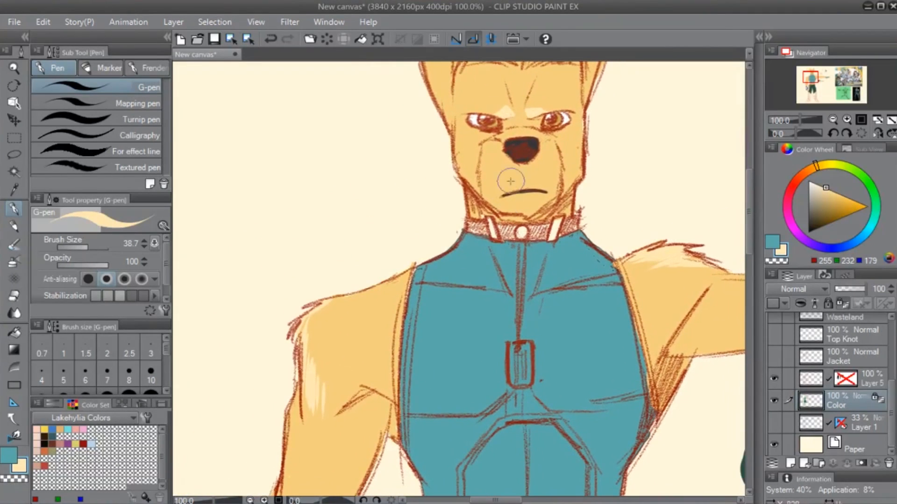
- Trim the lowered arm's shoulder highlight with the fur tan and resample the pale cream from the other shoulder
left_click(331, 362, "alt")
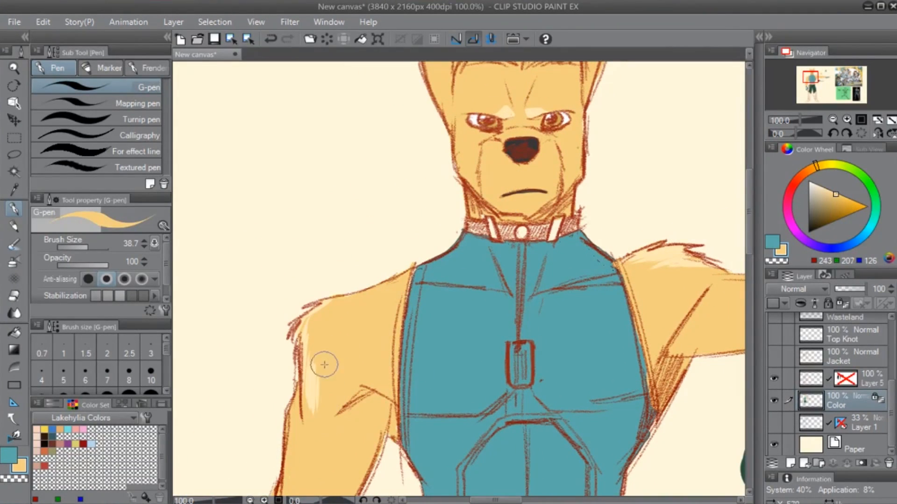
mouse_move(322, 380)
left_mouse_down()
mouse_move(315, 422)
mouse_move(310, 367)
mouse_move(317, 420)
mouse_move(321, 315)
mouse_move(313, 372)
left_mouse_up()
left_click(628, 270, "alt")
scroll(456, 264, "down", 3)
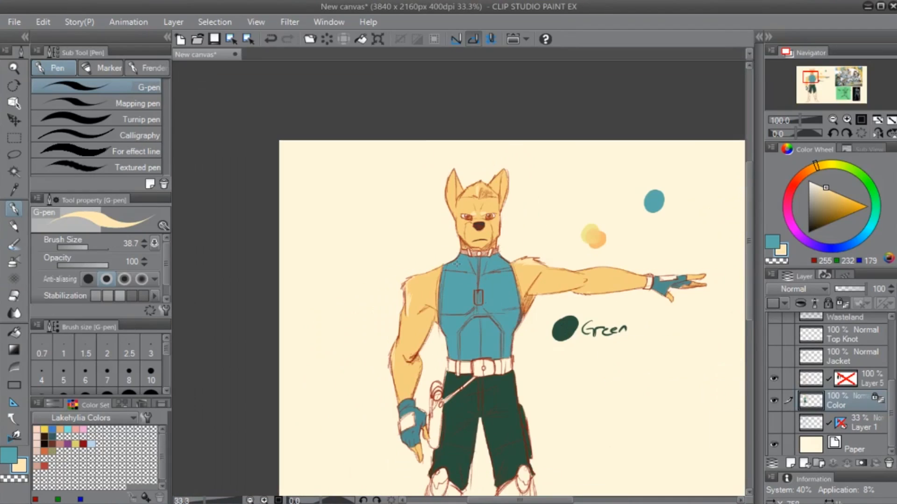
left_click_drag(643, 332, 587, 321)
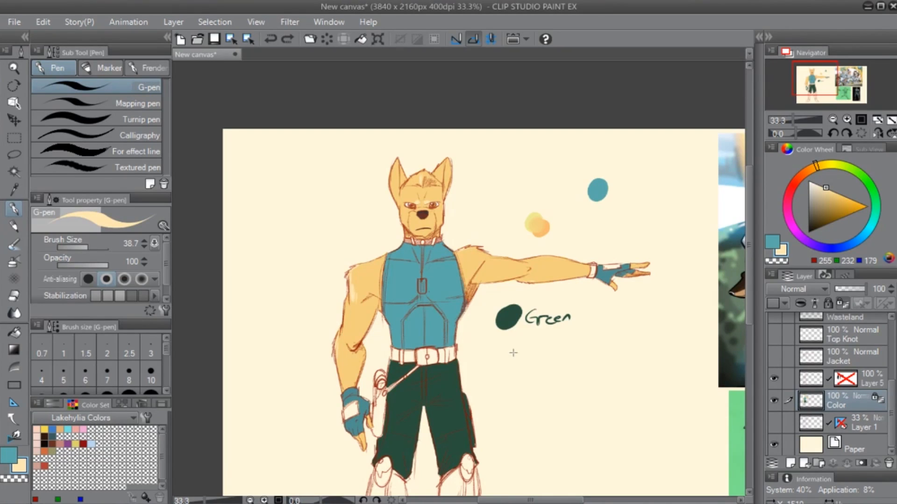
- Sample the fur tan (RGB 243, 207, 126) and paint over the pale highlight on the lowered arm's shoulder
left_click(372, 283, "alt")
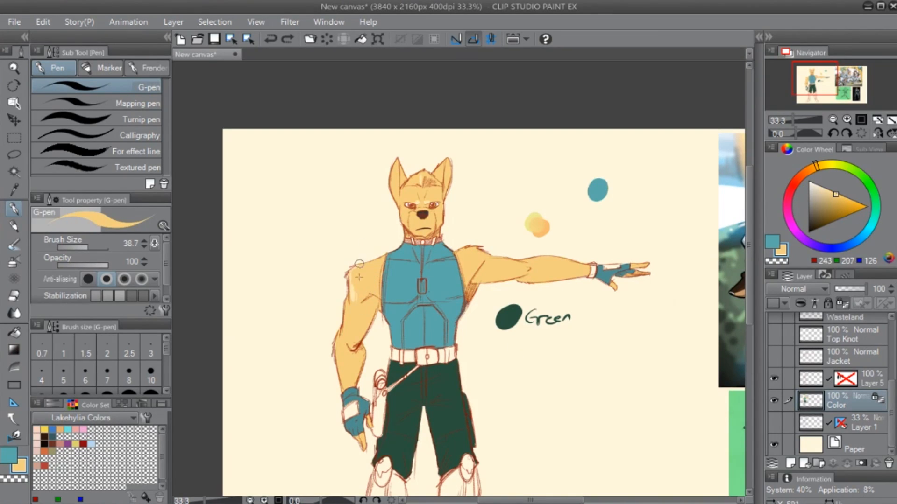
mouse_move(358, 255)
left_mouse_down()
mouse_move(350, 291)
mouse_move(351, 271)
left_mouse_up()
key("ctrl+0")
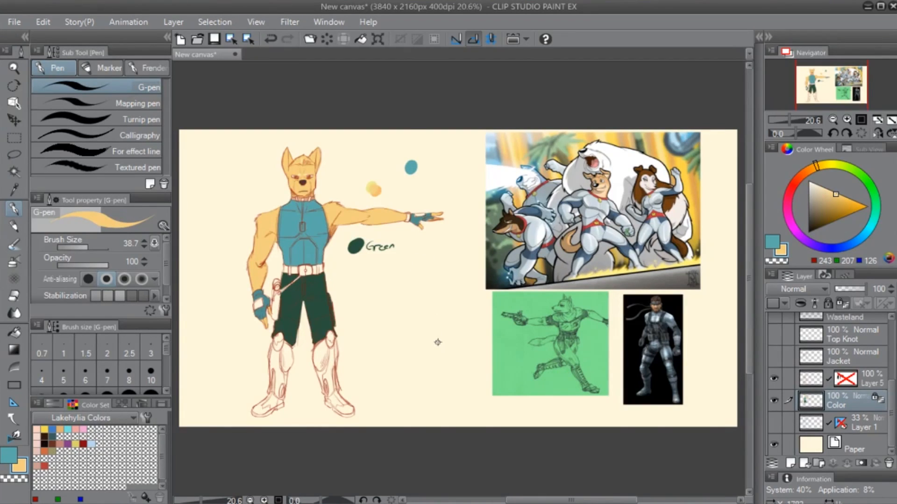
scroll(437, 342, "up", 3)
left_click_drag(259, 160, 628, 394)
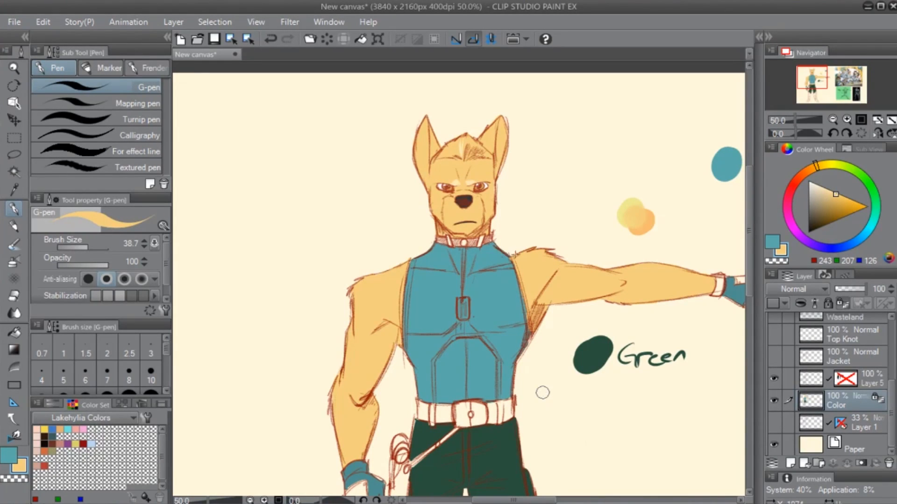
left_click_drag(457, 386, 496, 252)
left_click_drag(566, 191, 440, 288)
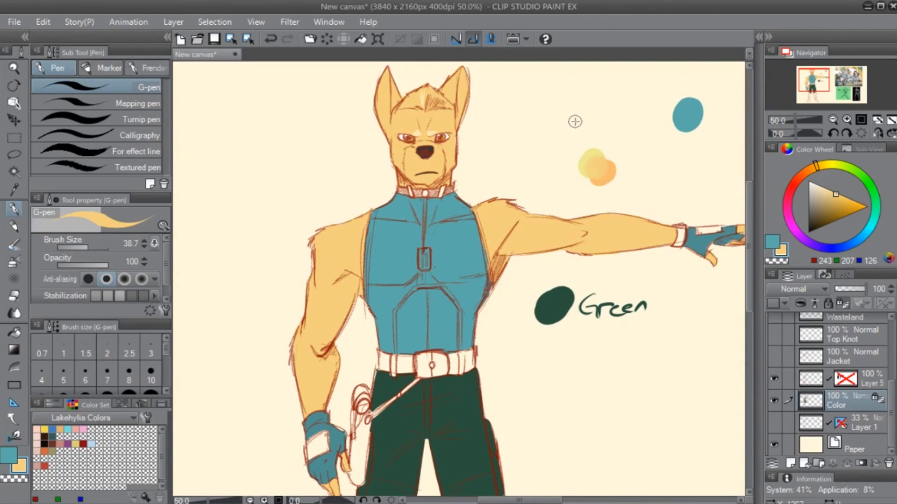
- Group Layers 2, 3, 4, 7 and 8 into a folder named Unused Reference, collapse it and hide it
key("ctrl+0")
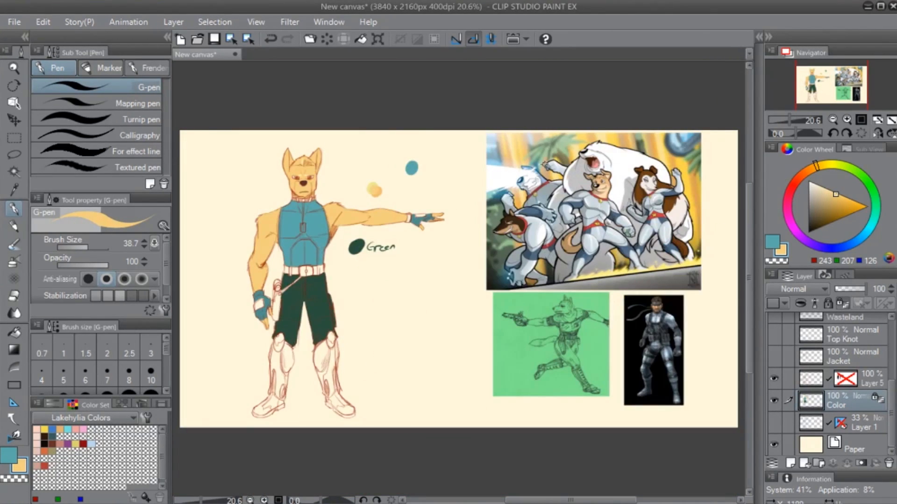
scroll(858, 370, "up", 5)
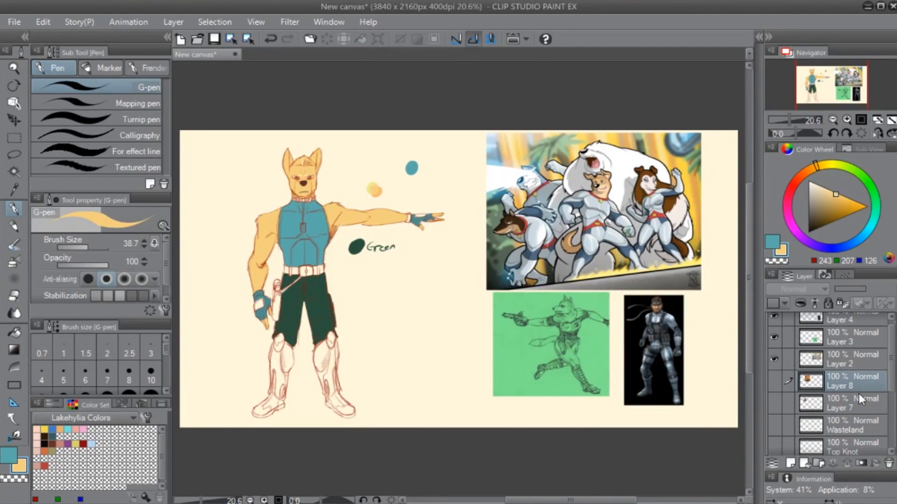
left_click(859, 397)
left_click(865, 347, "shift")
scroll(866, 344, "up", 1)
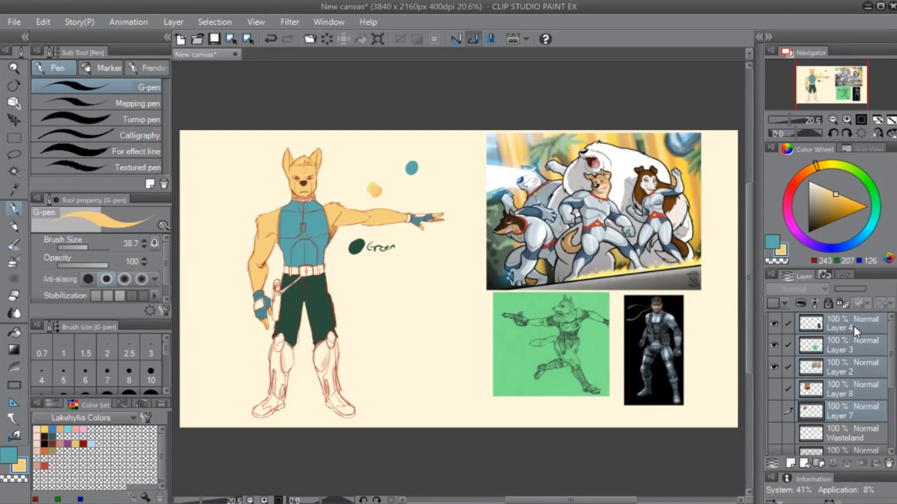
key("ctrl+g")
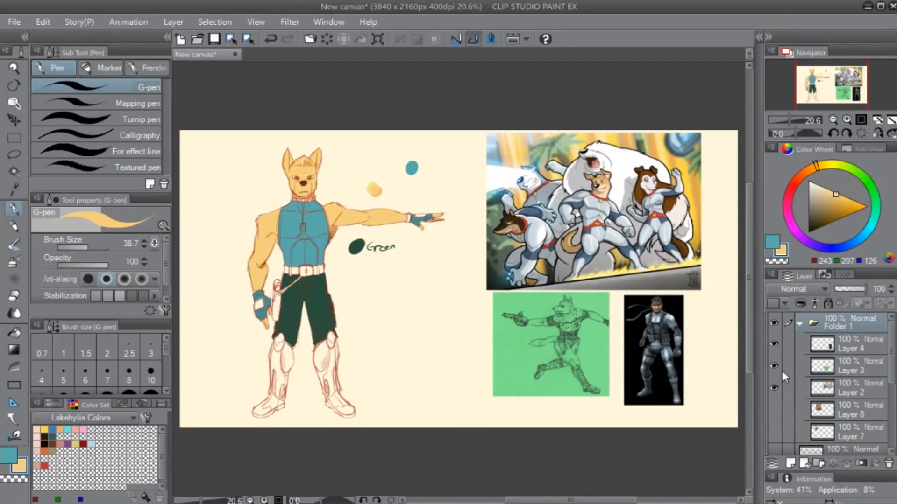
left_click(814, 324)
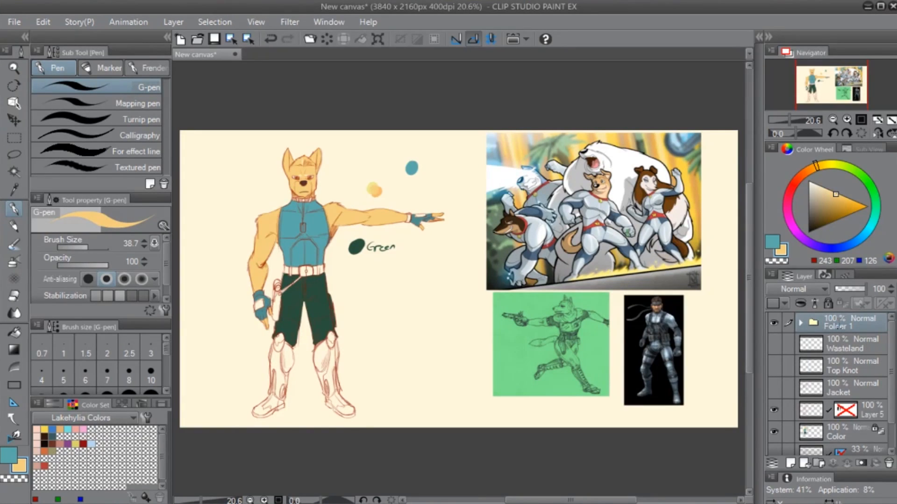
left_click(781, 325)
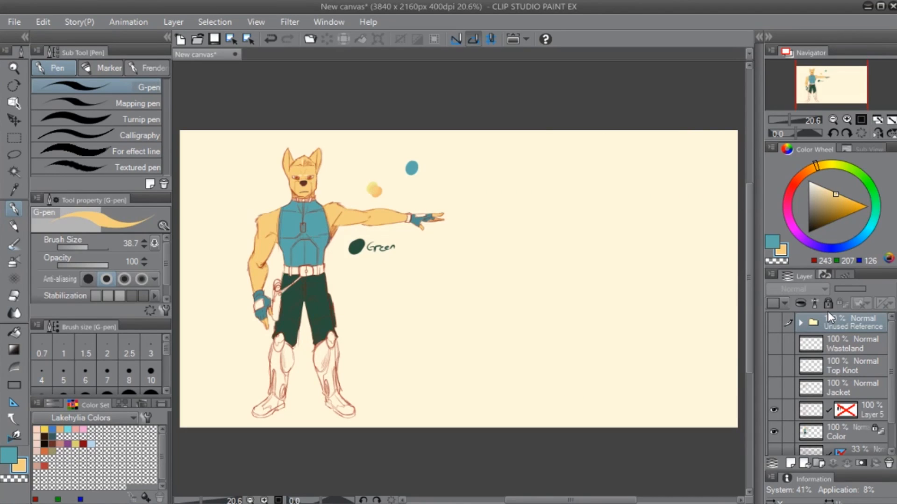
- Delete the Top Knot layer from the layer stack
scroll(887, 400, "down", 2)
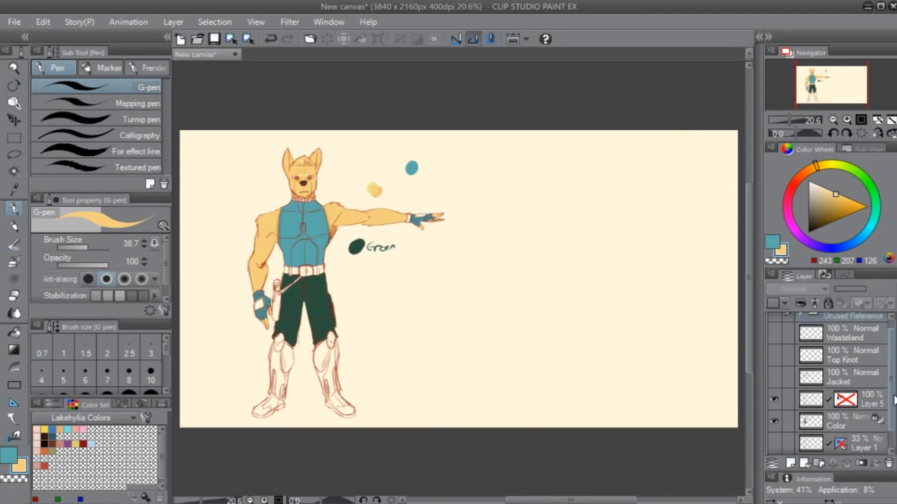
scroll(895, 408, "up", 3)
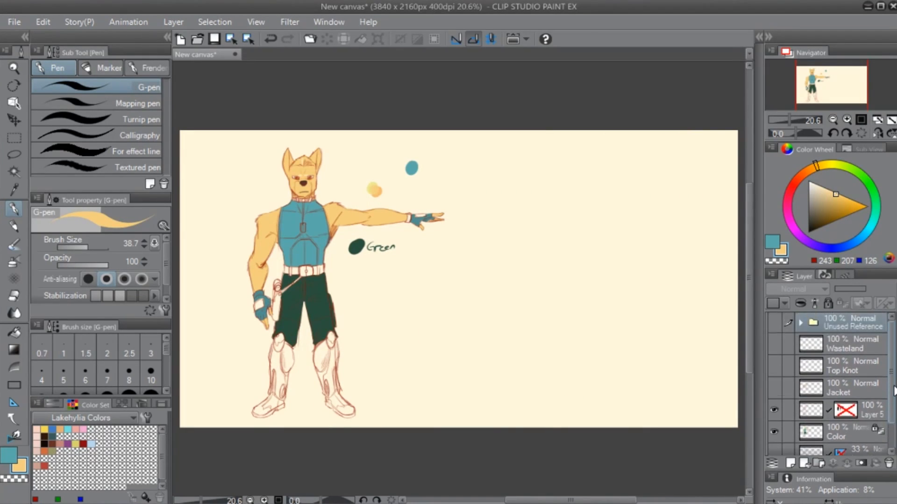
left_click(842, 369)
left_click(887, 462)
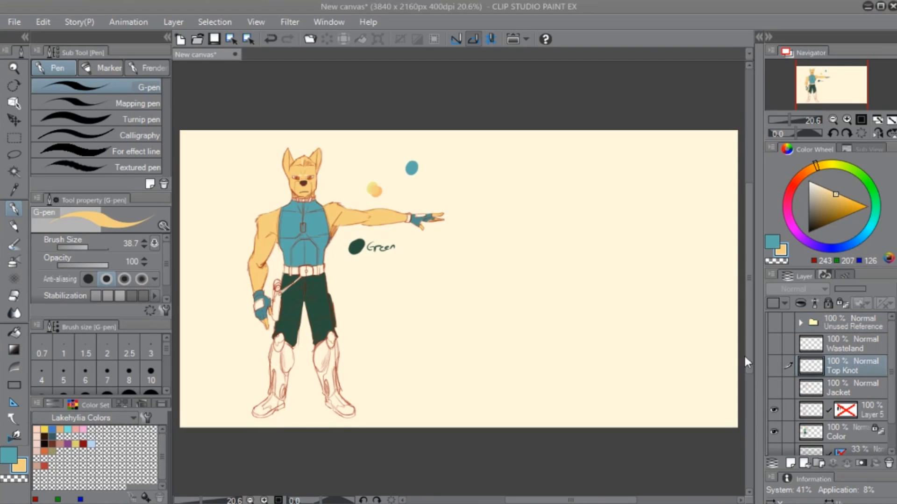
- Show and hide the Wasteland and Jacket layers in turn to compare those variations on the colored figure
left_click(776, 346)
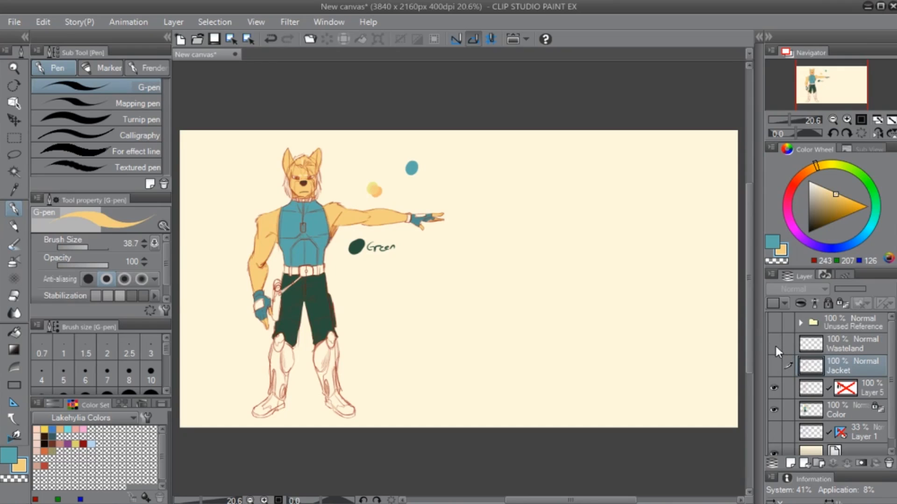
left_click(775, 346)
left_click(774, 367)
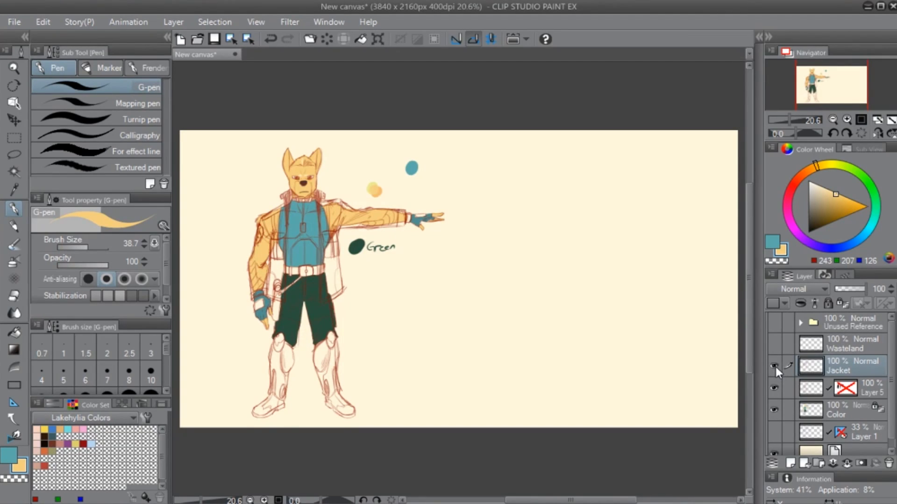
left_click(774, 366)
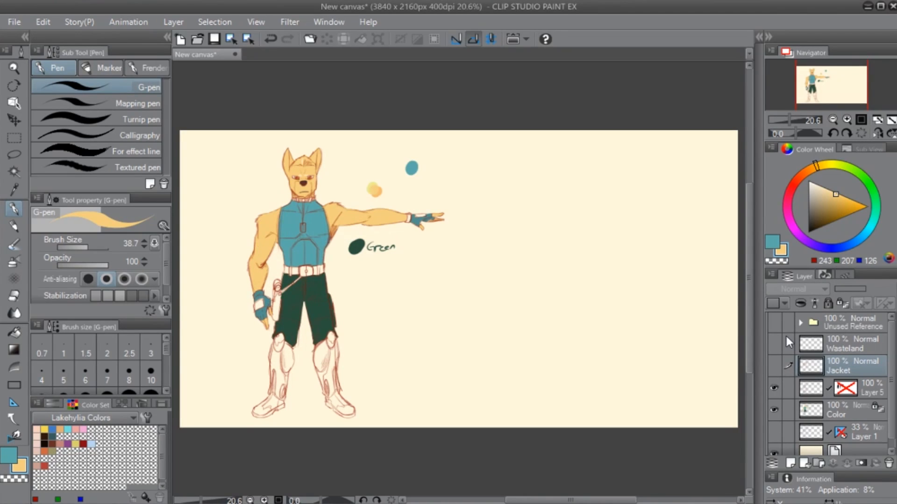